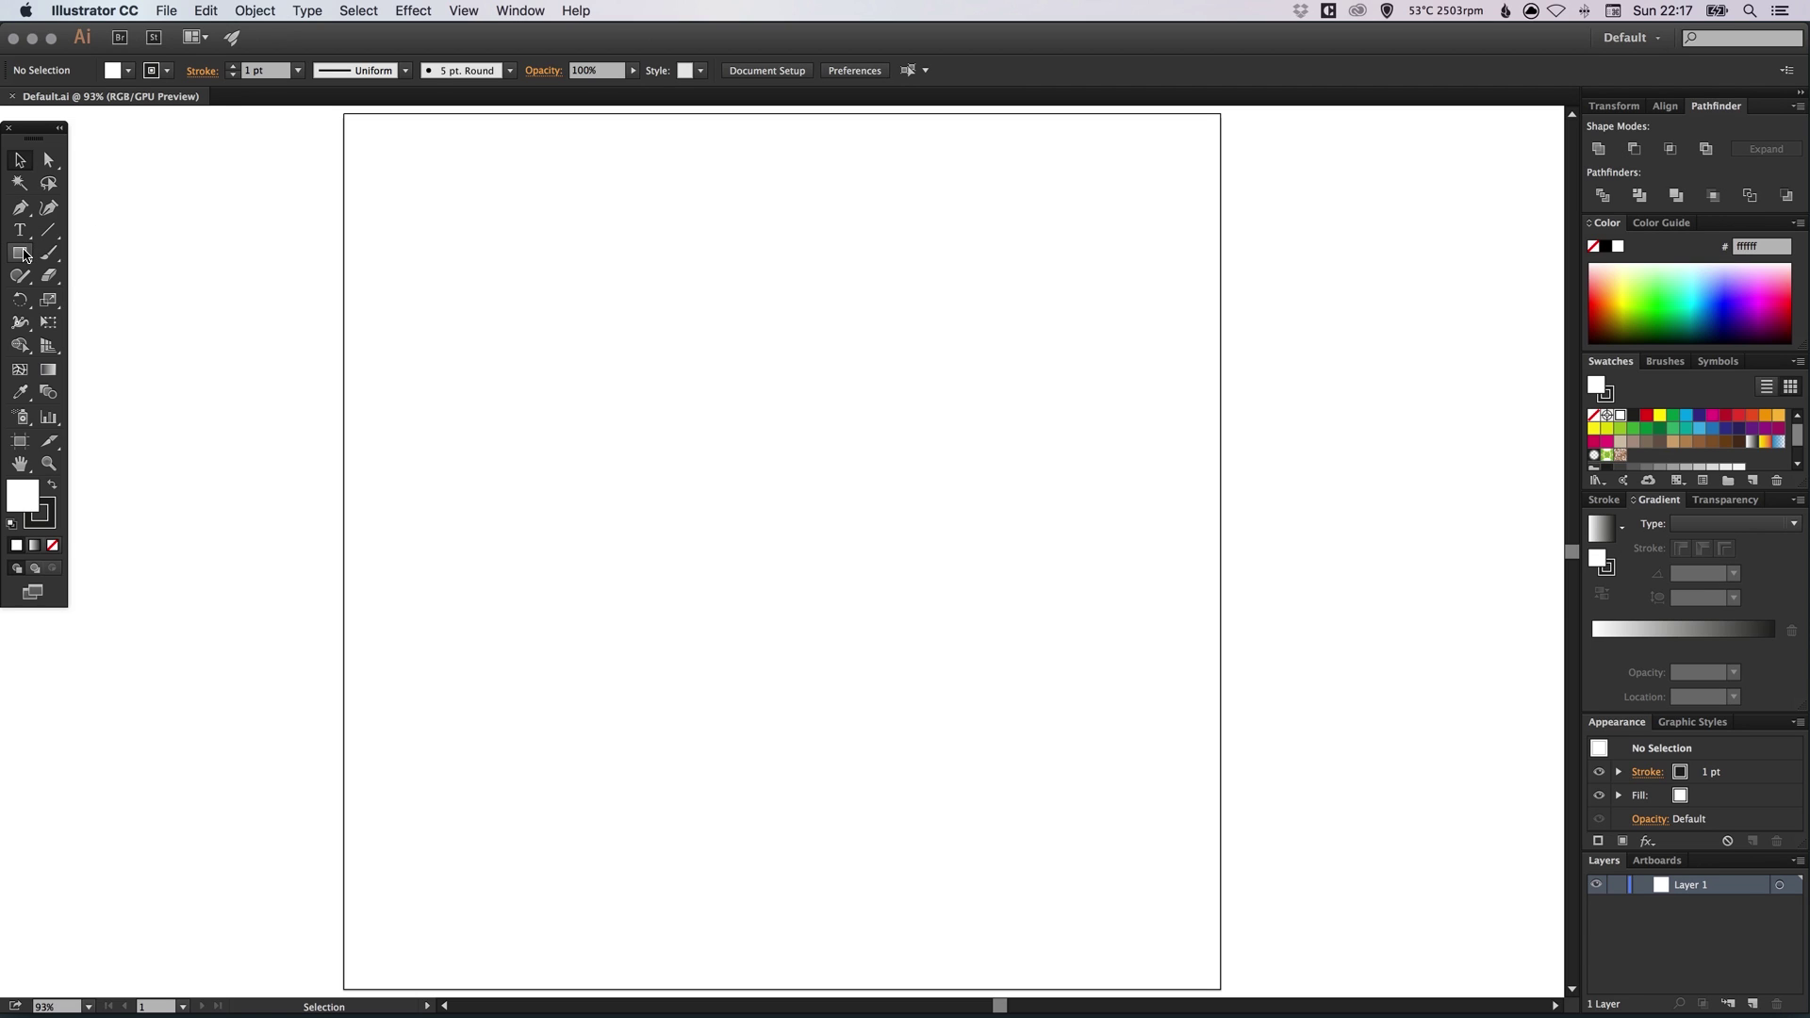
Create a six-sided polygon of 50 px radius near the artboard centre
left_click_drag(24, 256, 100, 325)
left_click(762, 501)
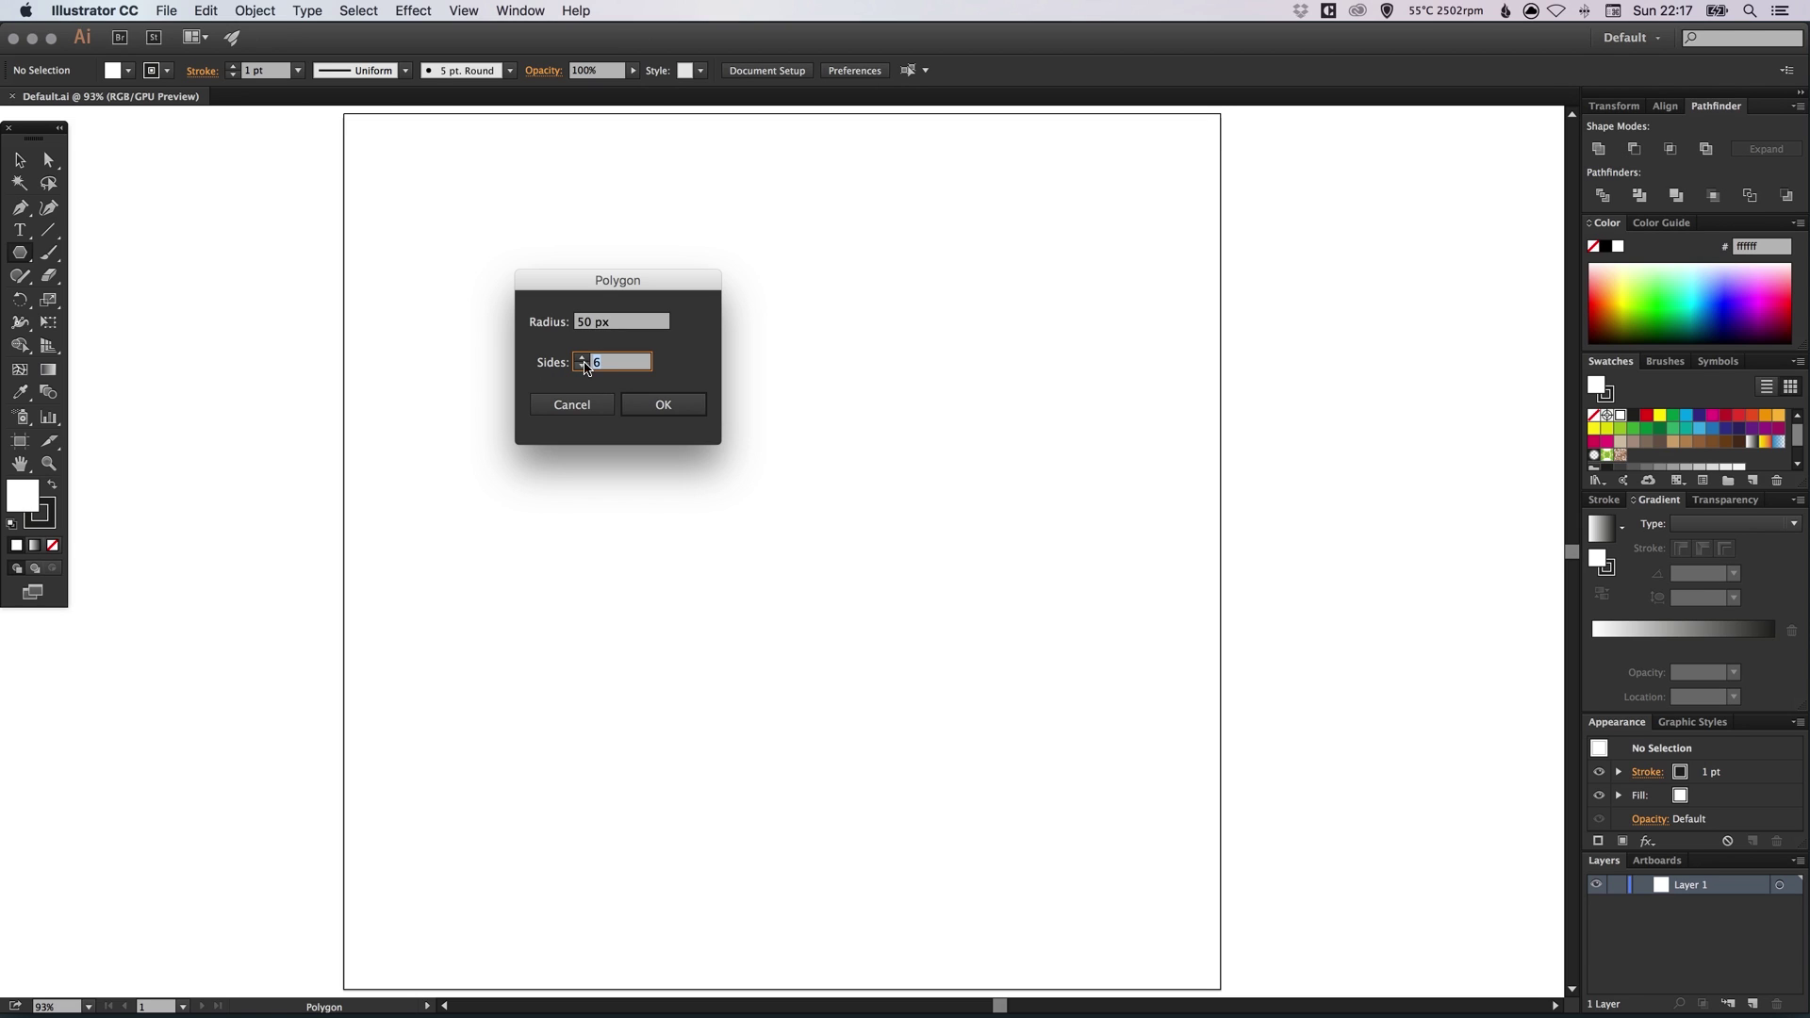
left_click(672, 406)
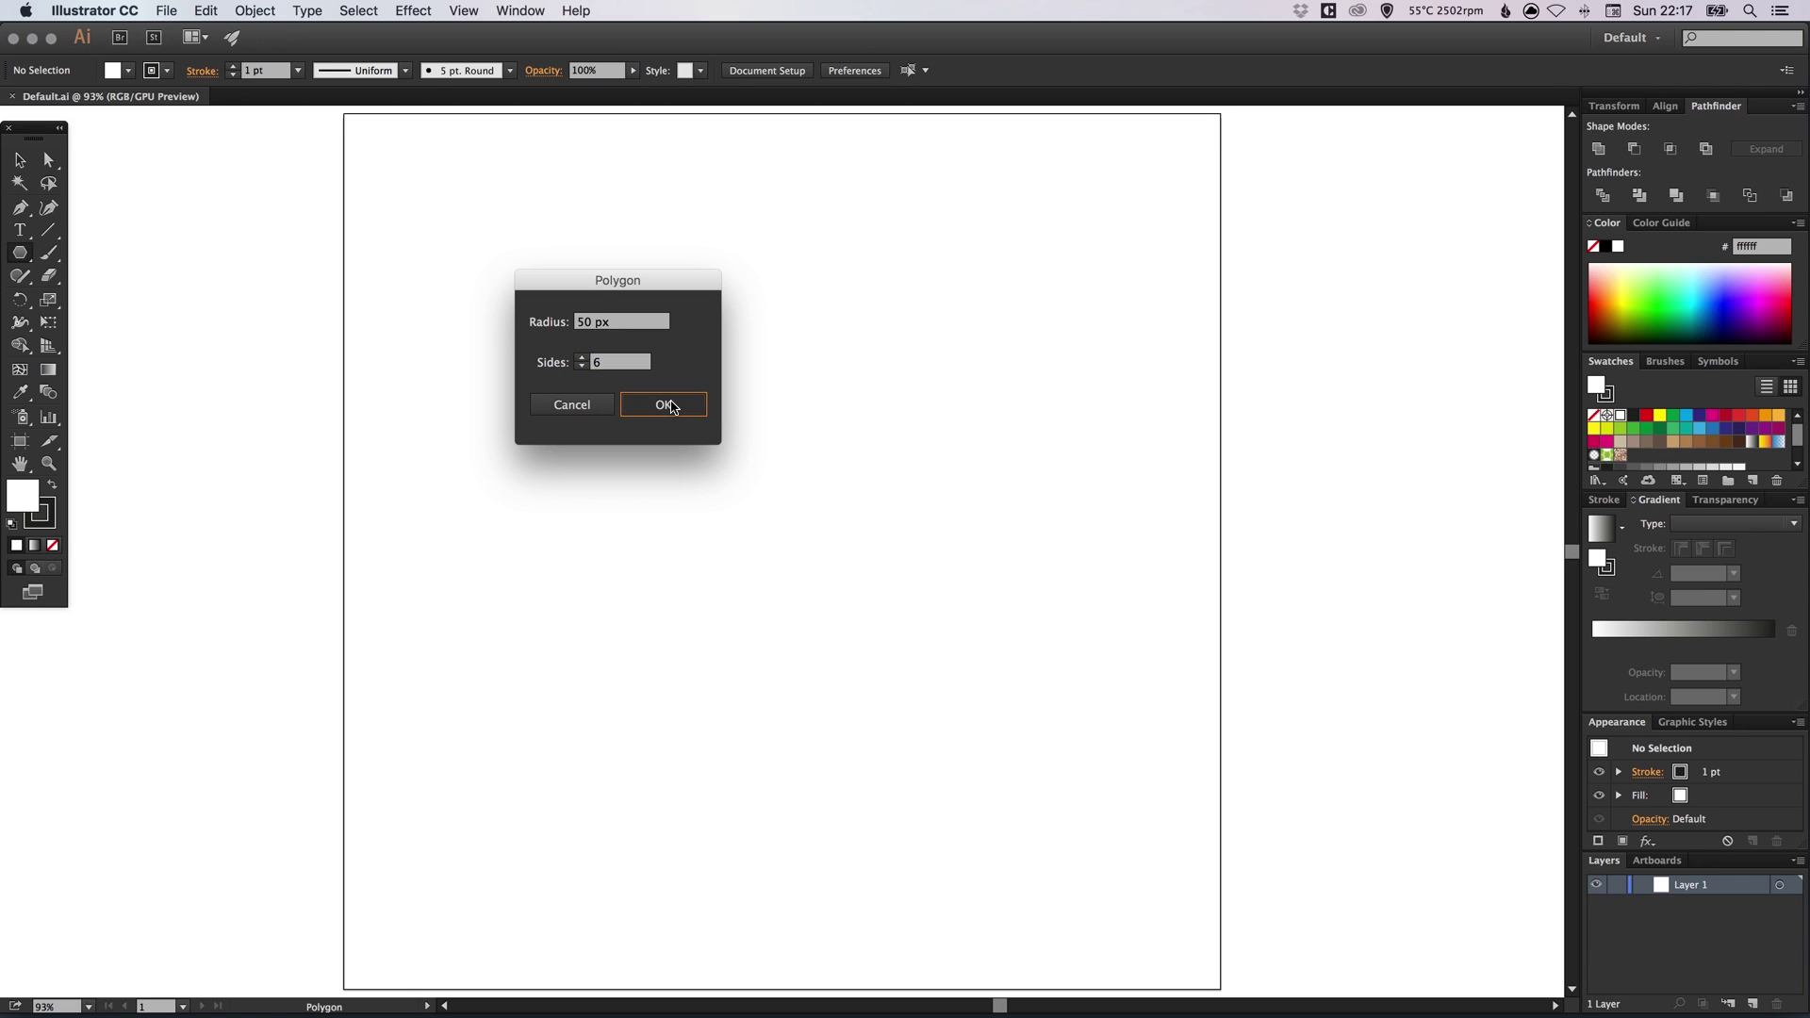
key("v")
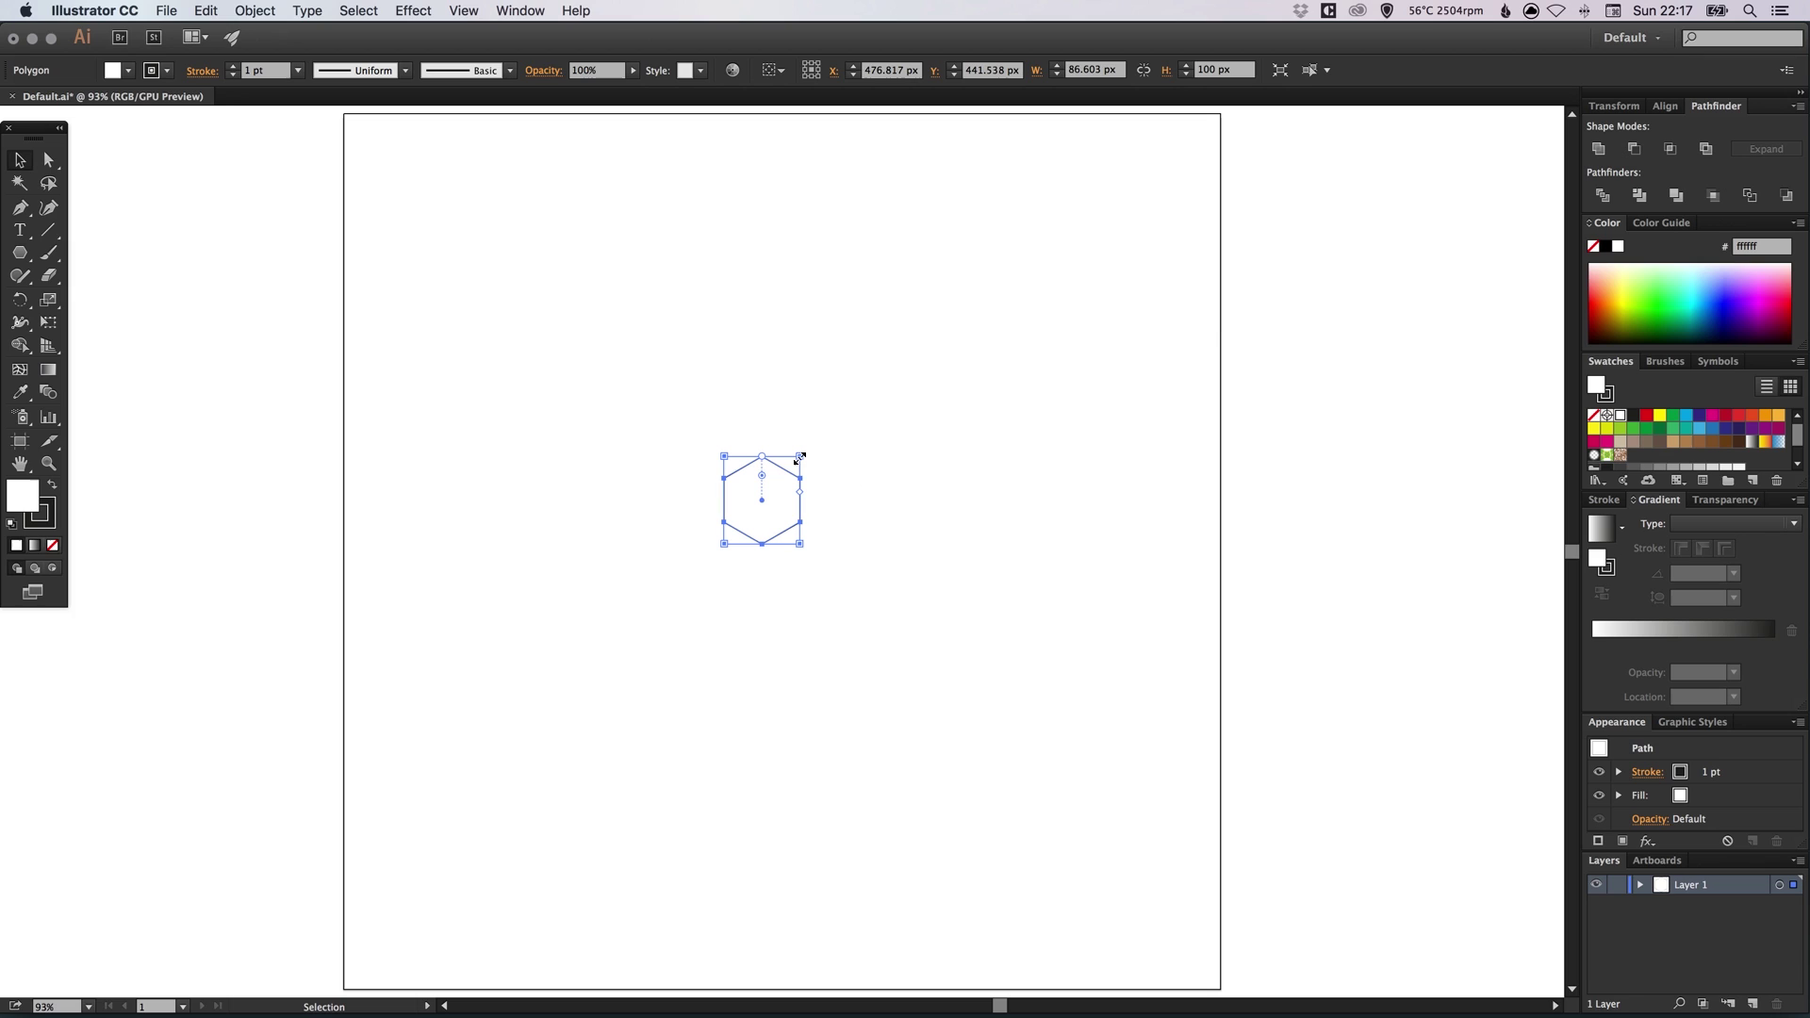
Enlarge the hexagon to about 263 × 303 px and rotate it so a point faces up
left_click_drag(800, 457, 954, 243)
left_click_drag(955, 363, 880, 487)
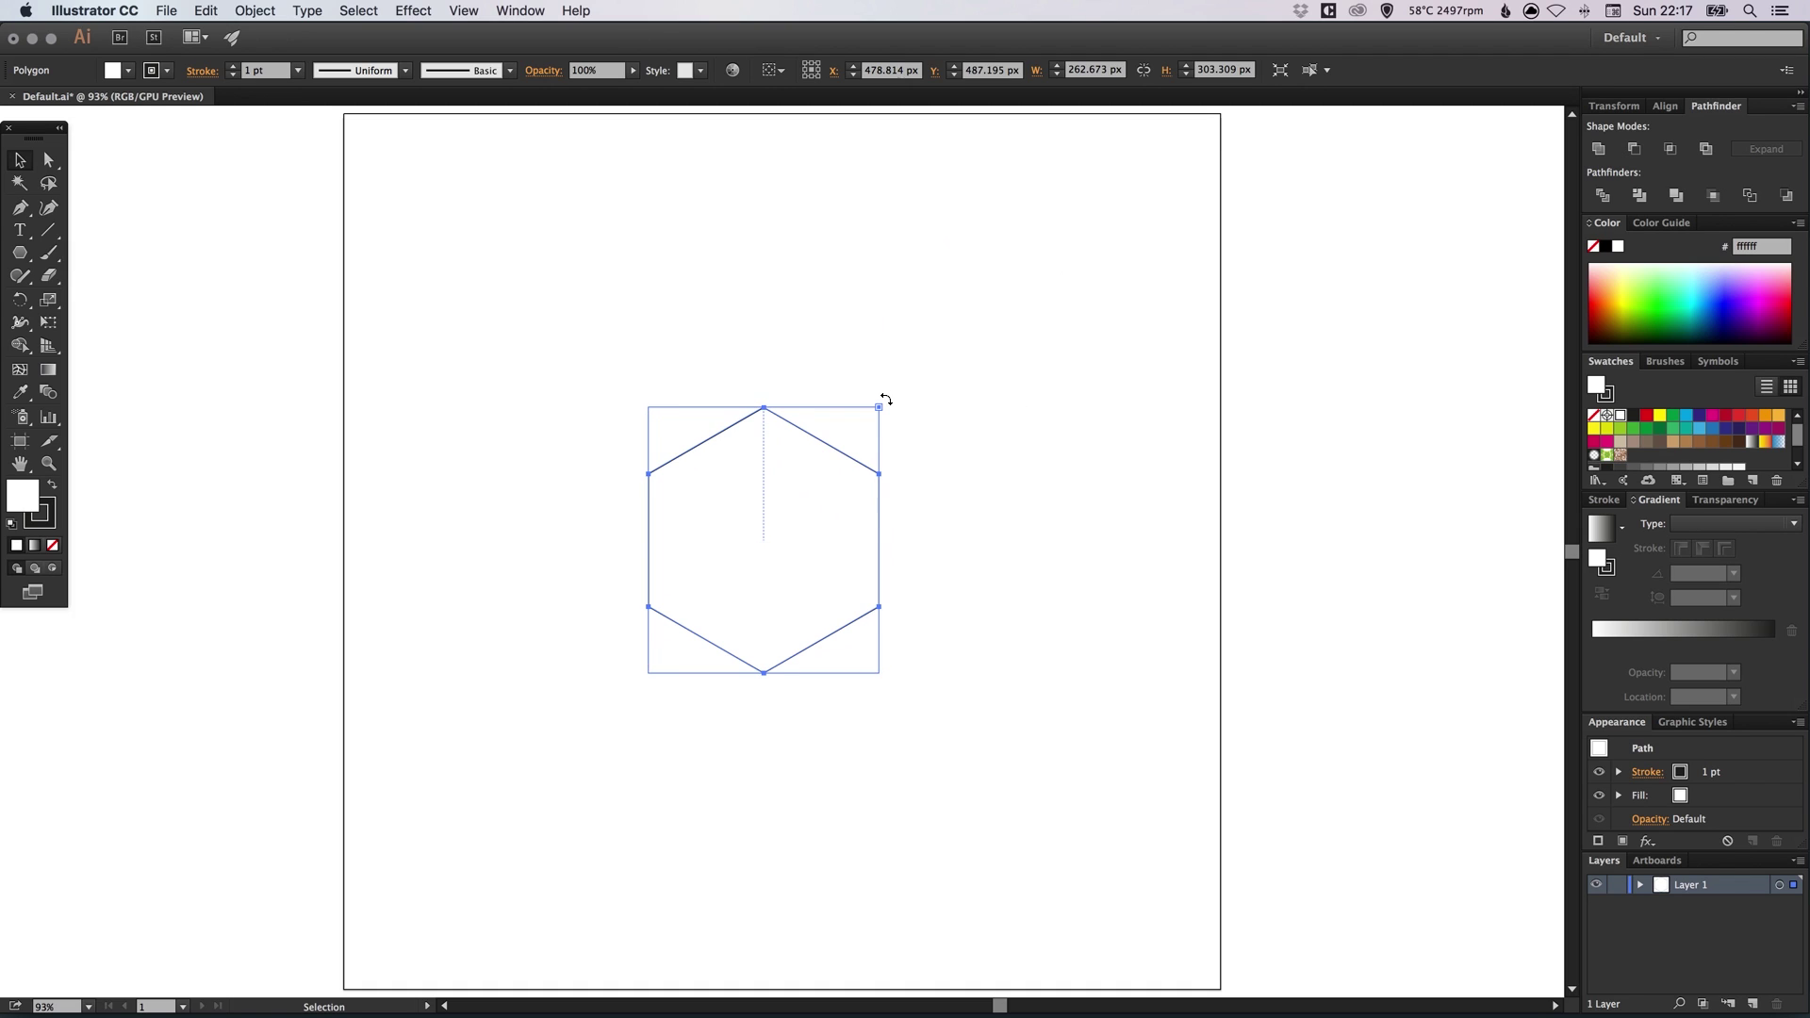
left_click_drag(885, 400, 893, 628)
left_click(1007, 505)
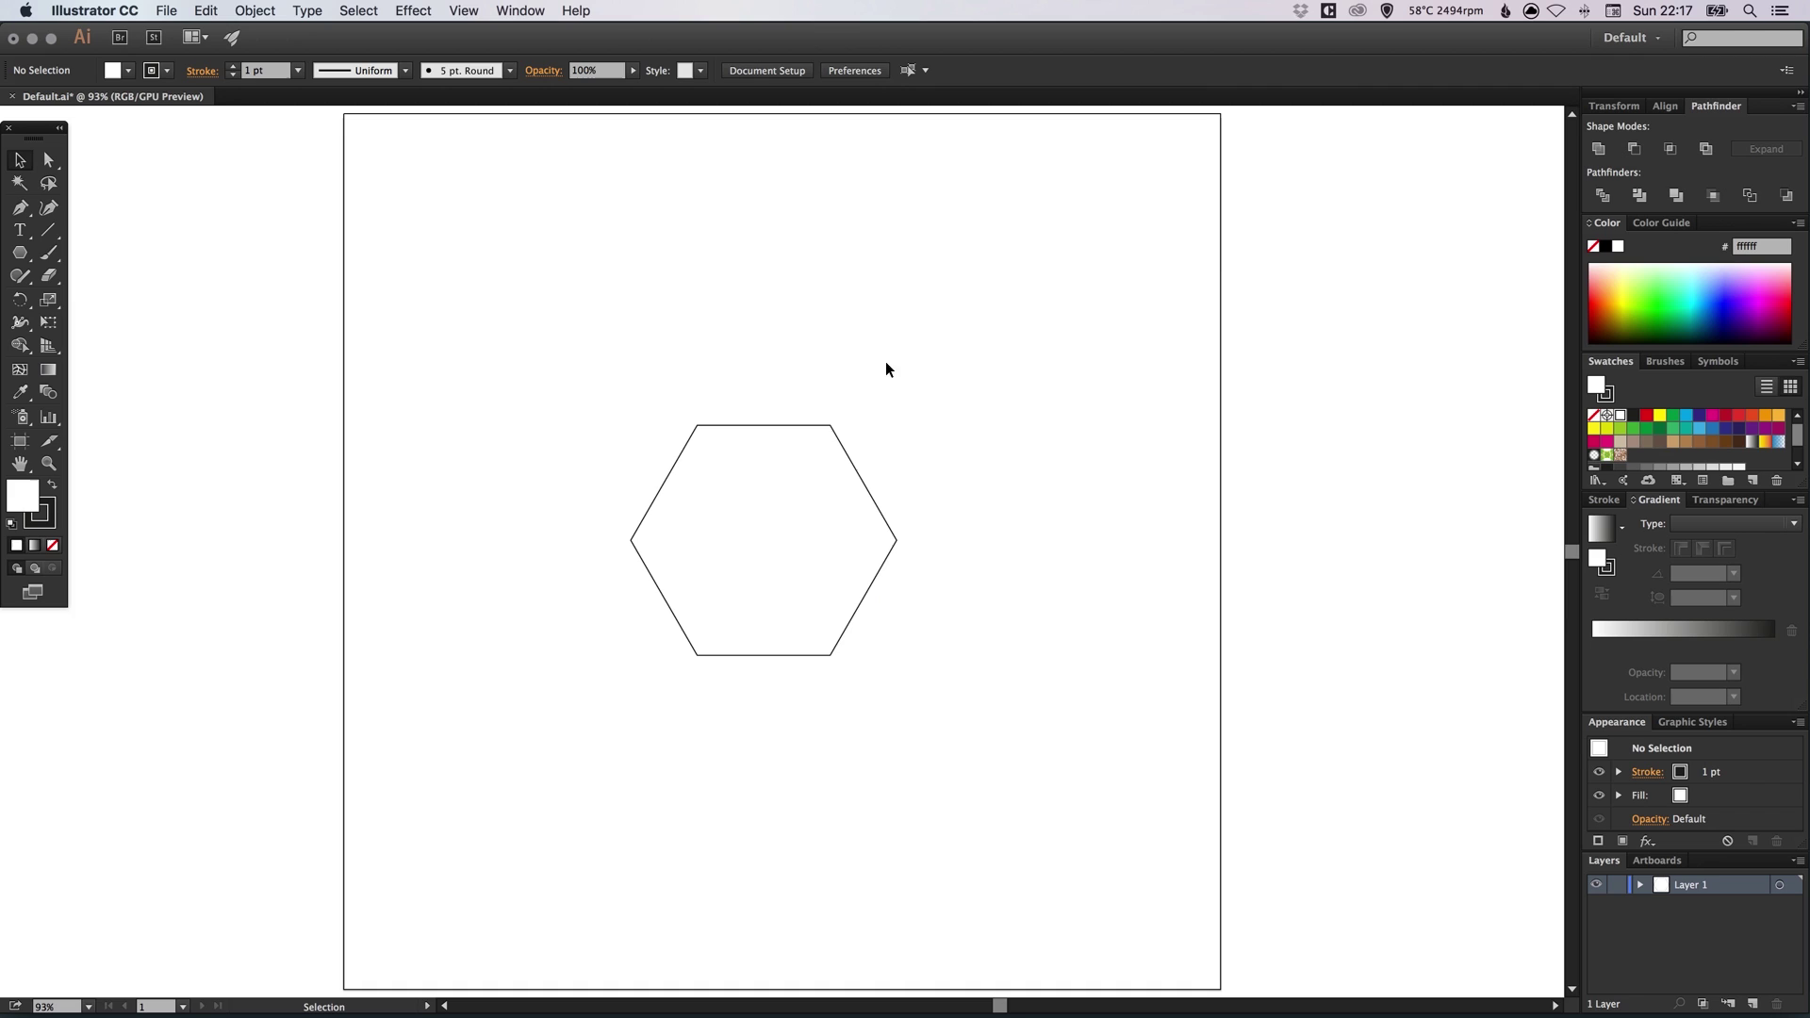
left_click_drag(897, 357, 732, 571)
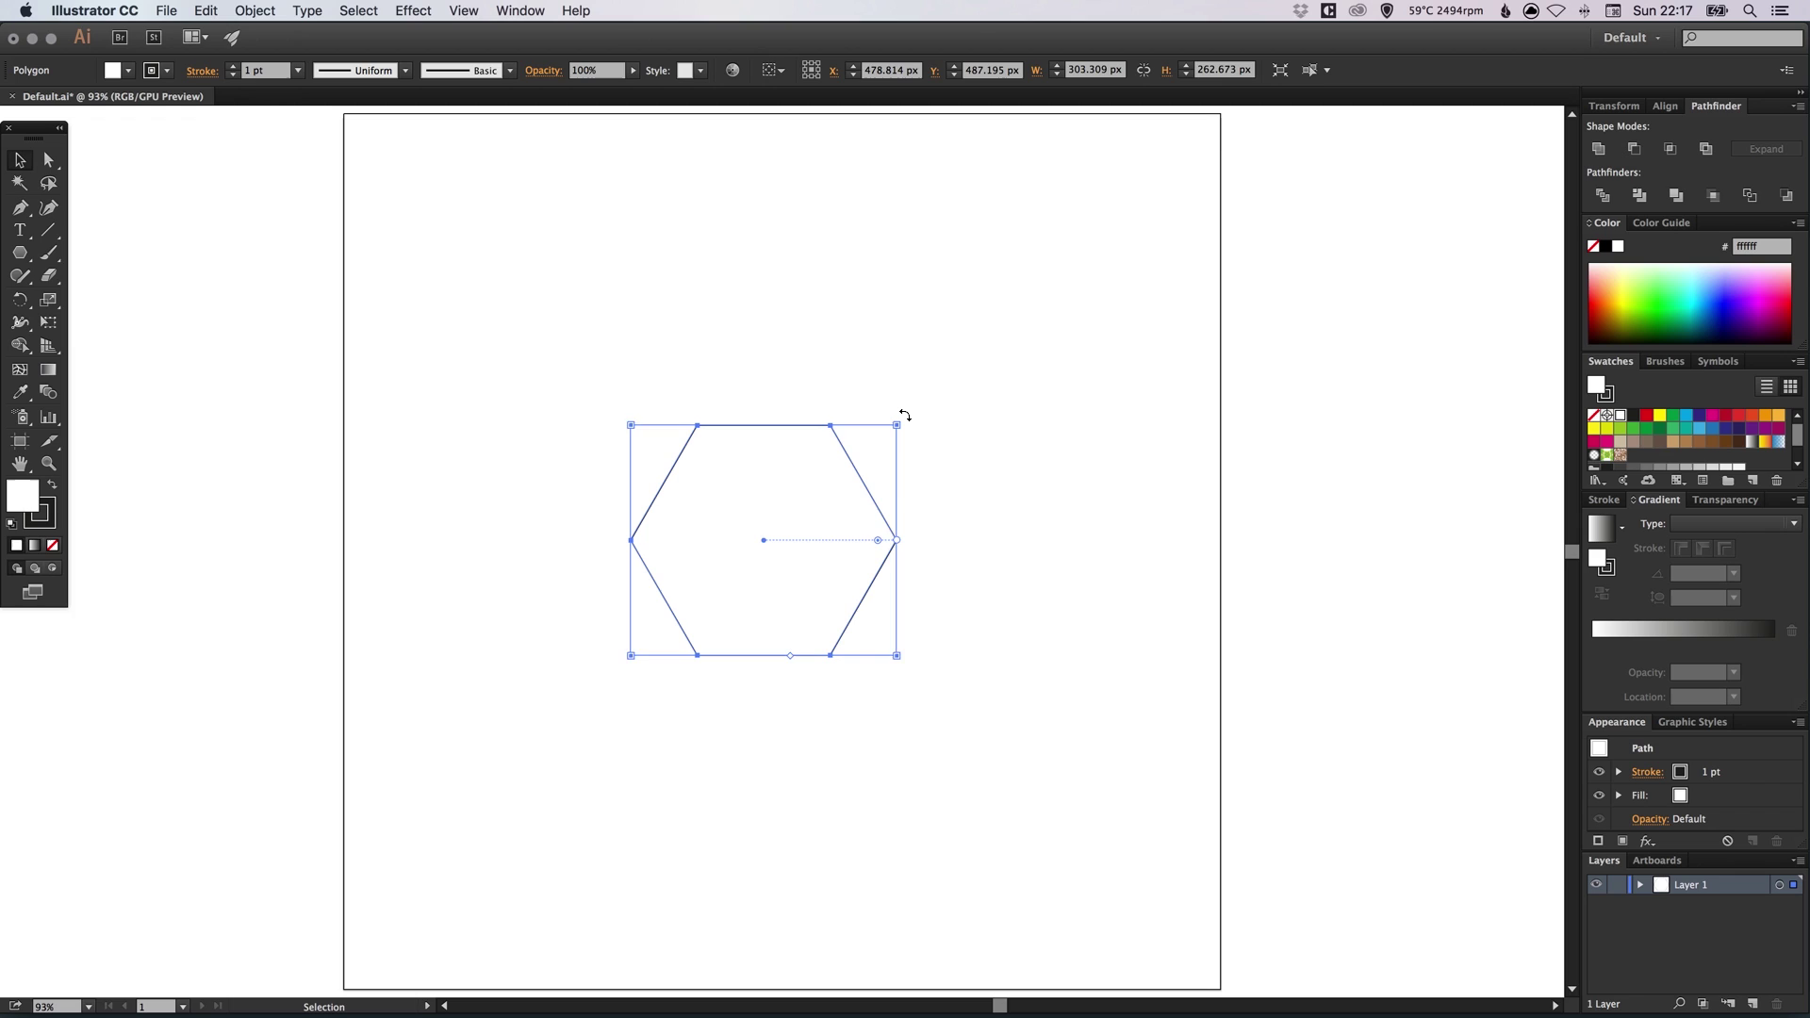
left_click_drag(905, 415, 685, 378)
left_click(811, 321)
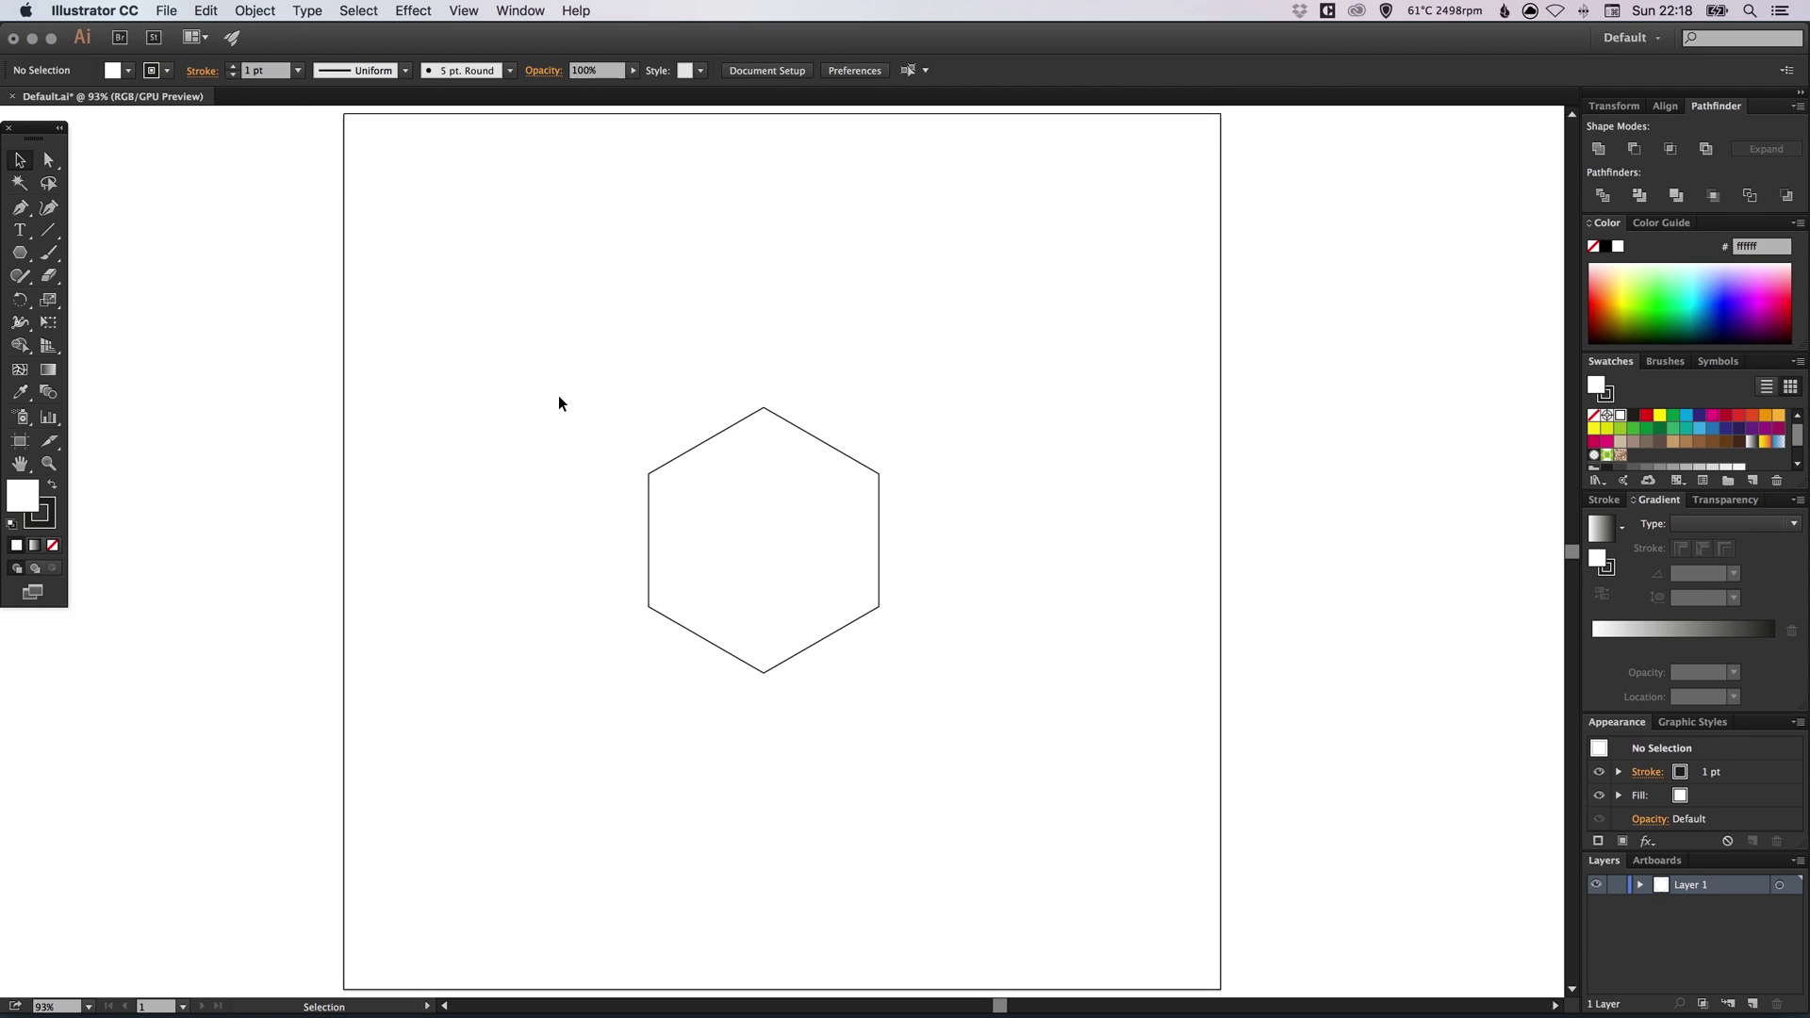
Remove the hexagon's outline and fill it with a global light-blue swatch
left_click_drag(606, 400, 906, 683)
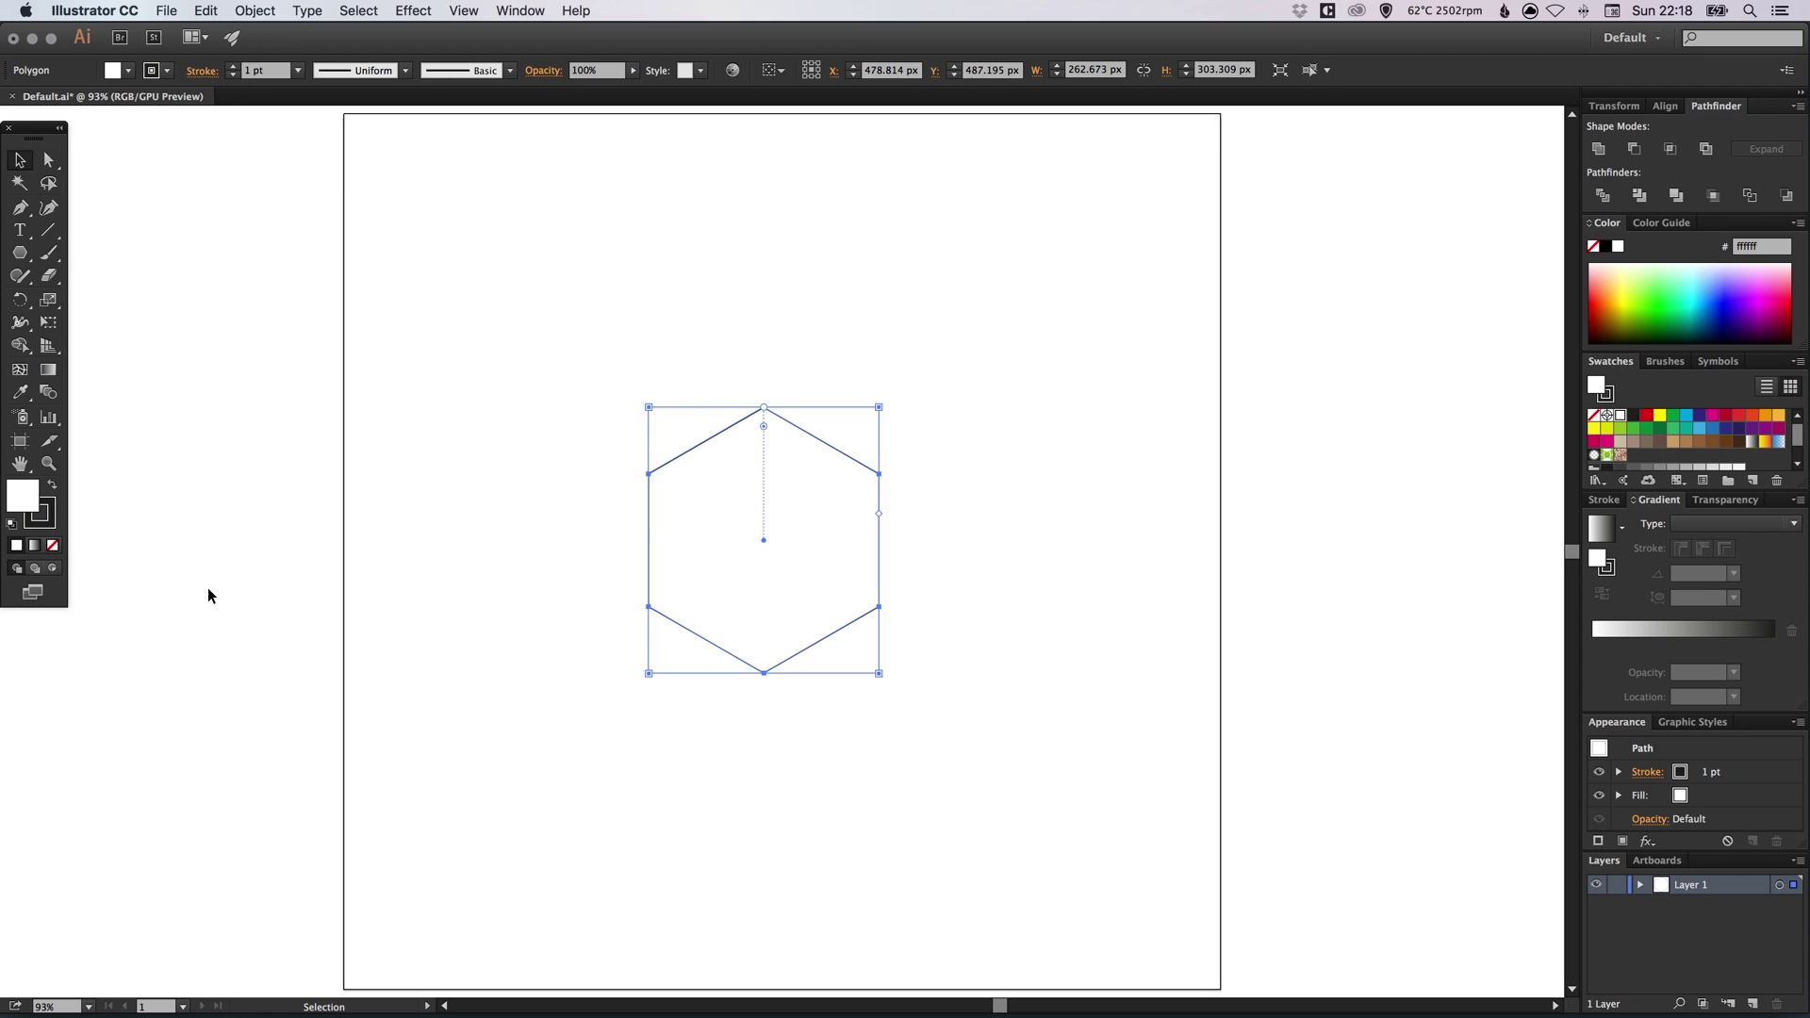
left_click(45, 525)
left_click(53, 545)
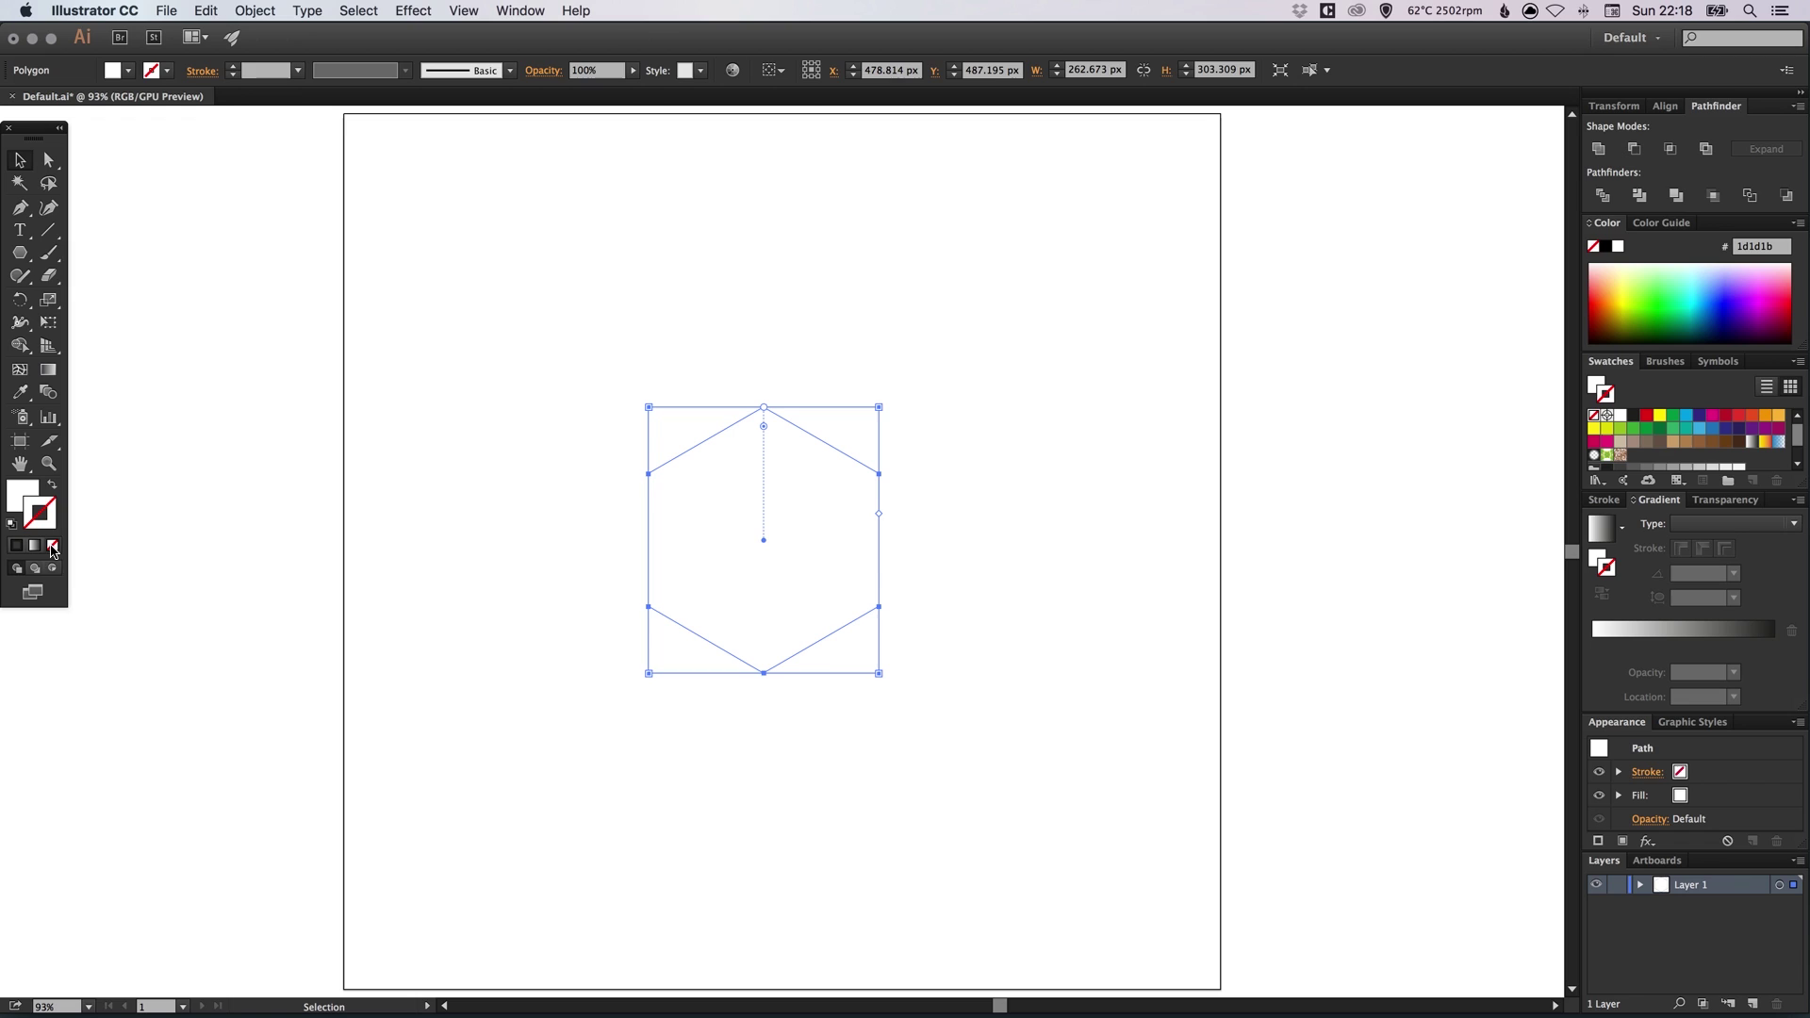
left_click(25, 499)
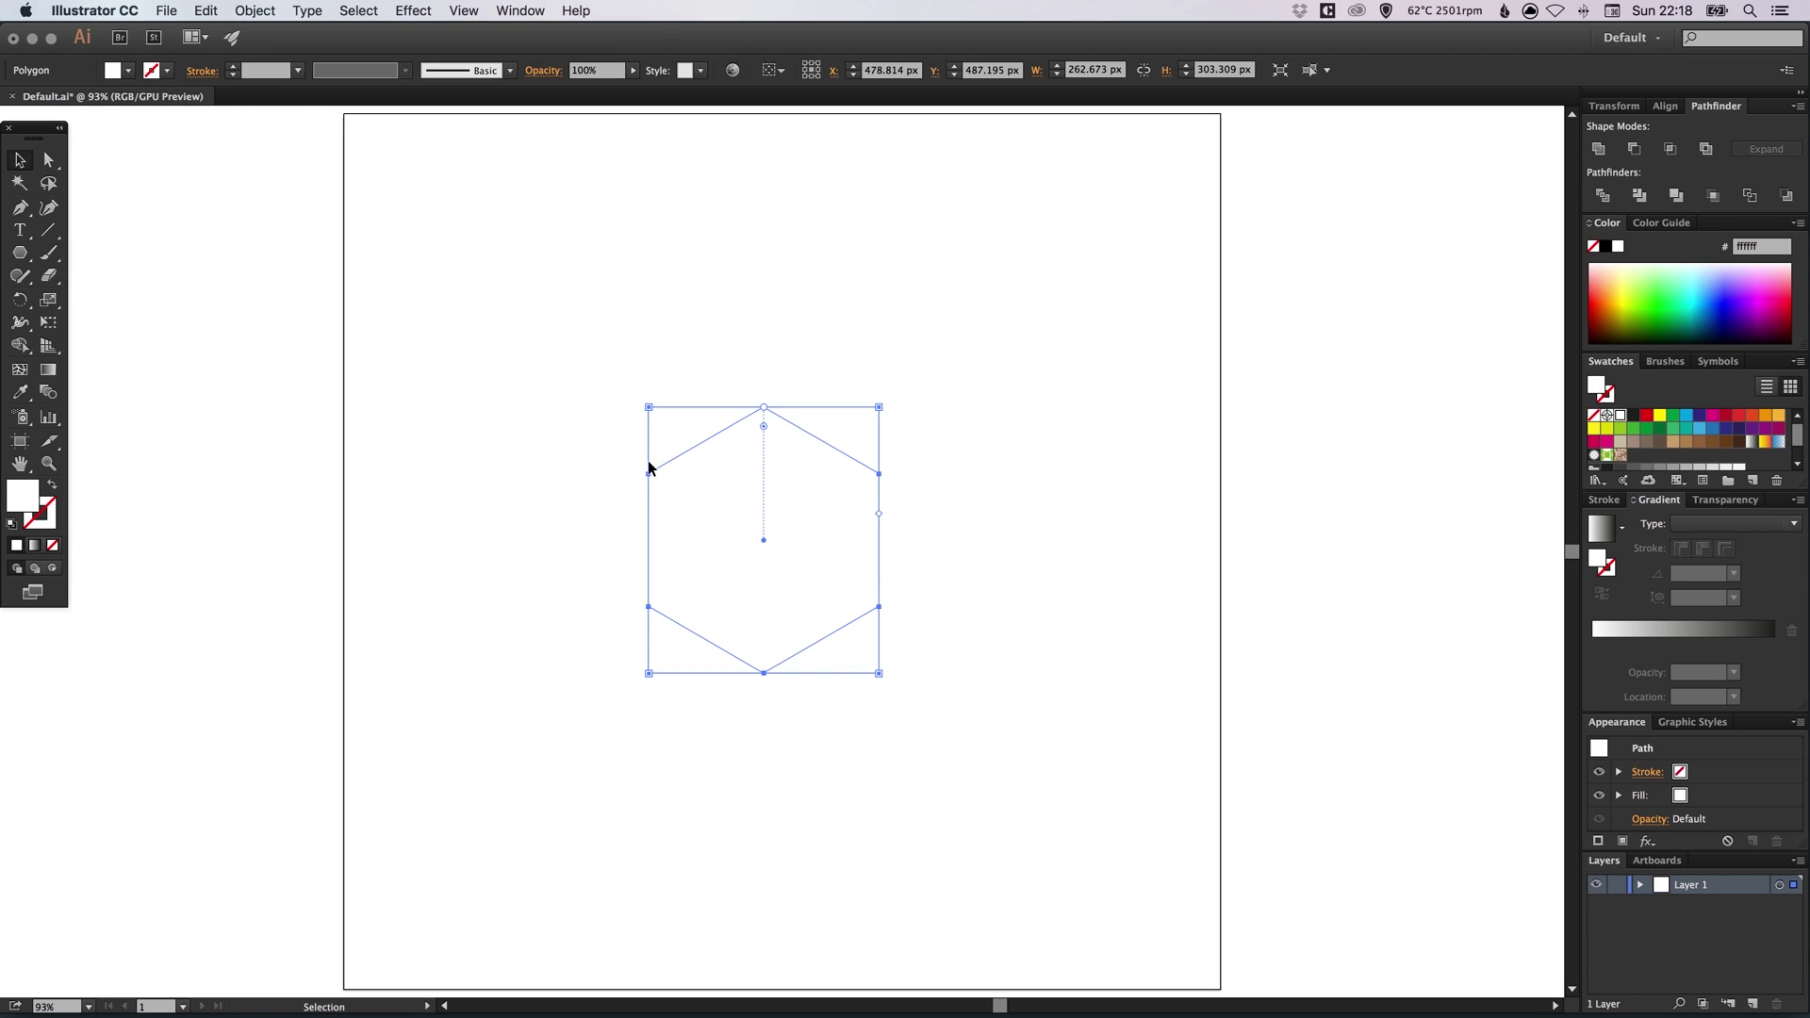
double_click(1702, 434)
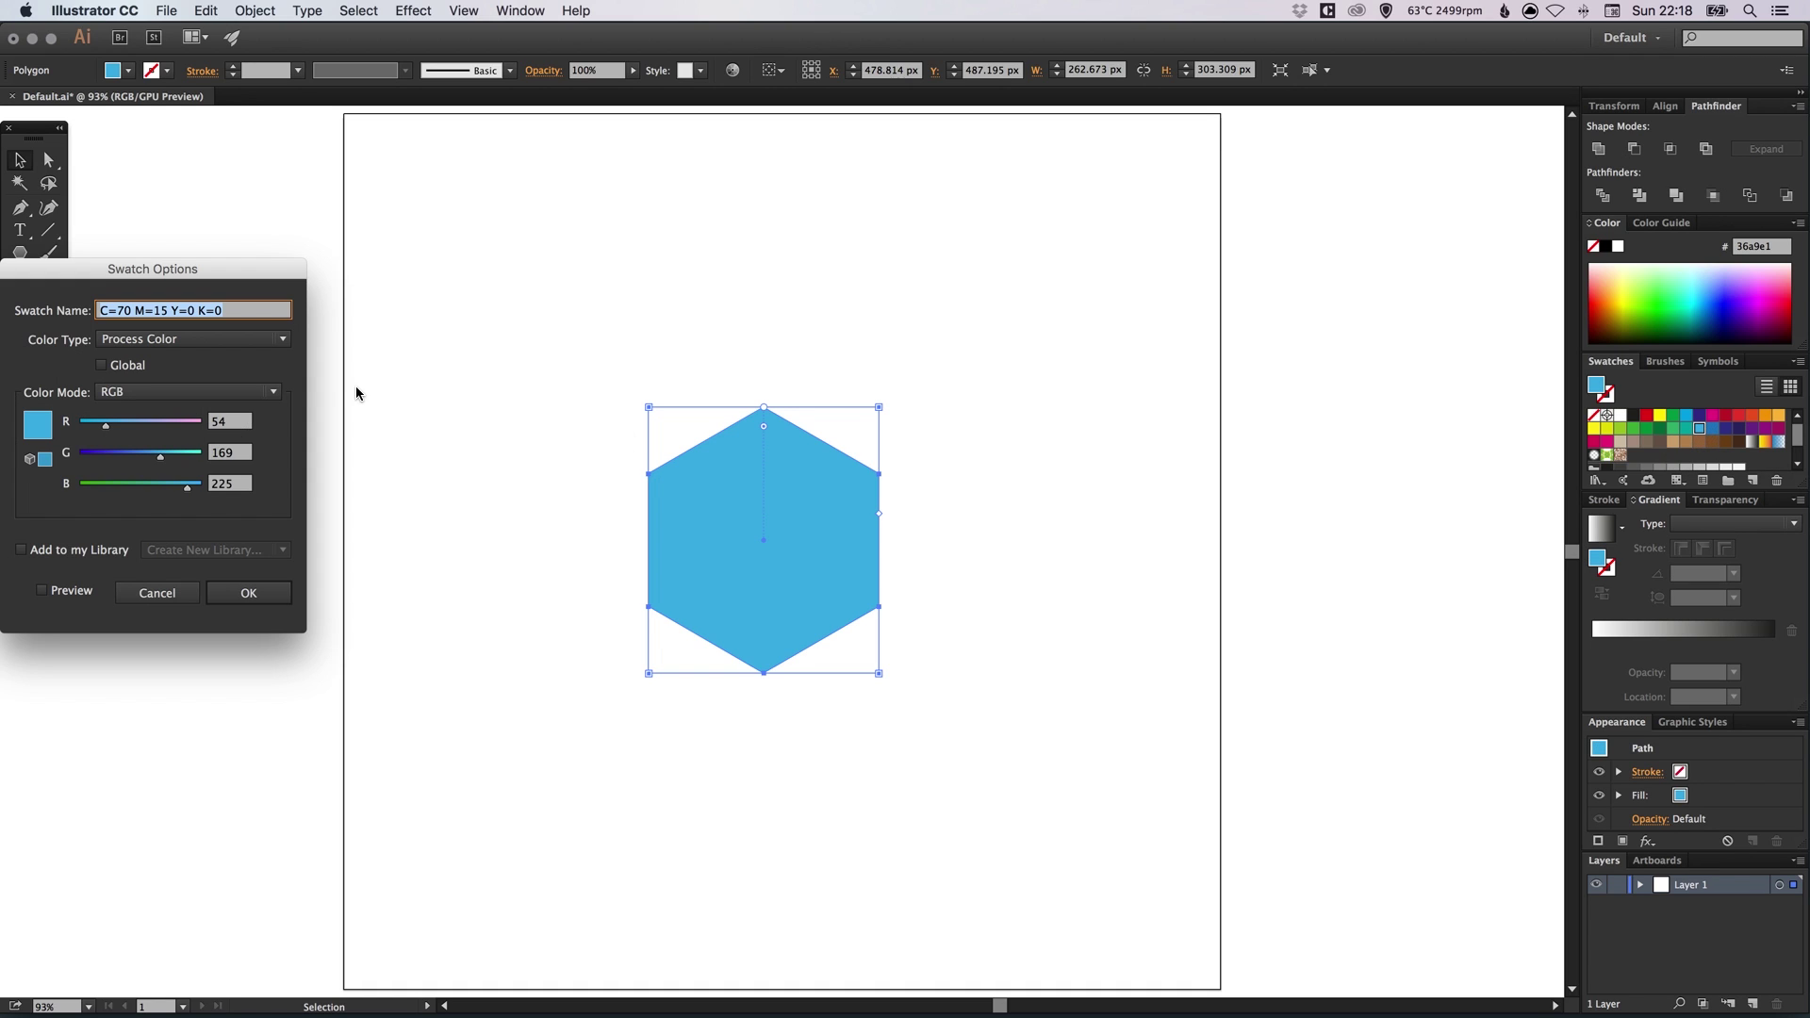
left_click(102, 365)
left_click(252, 594)
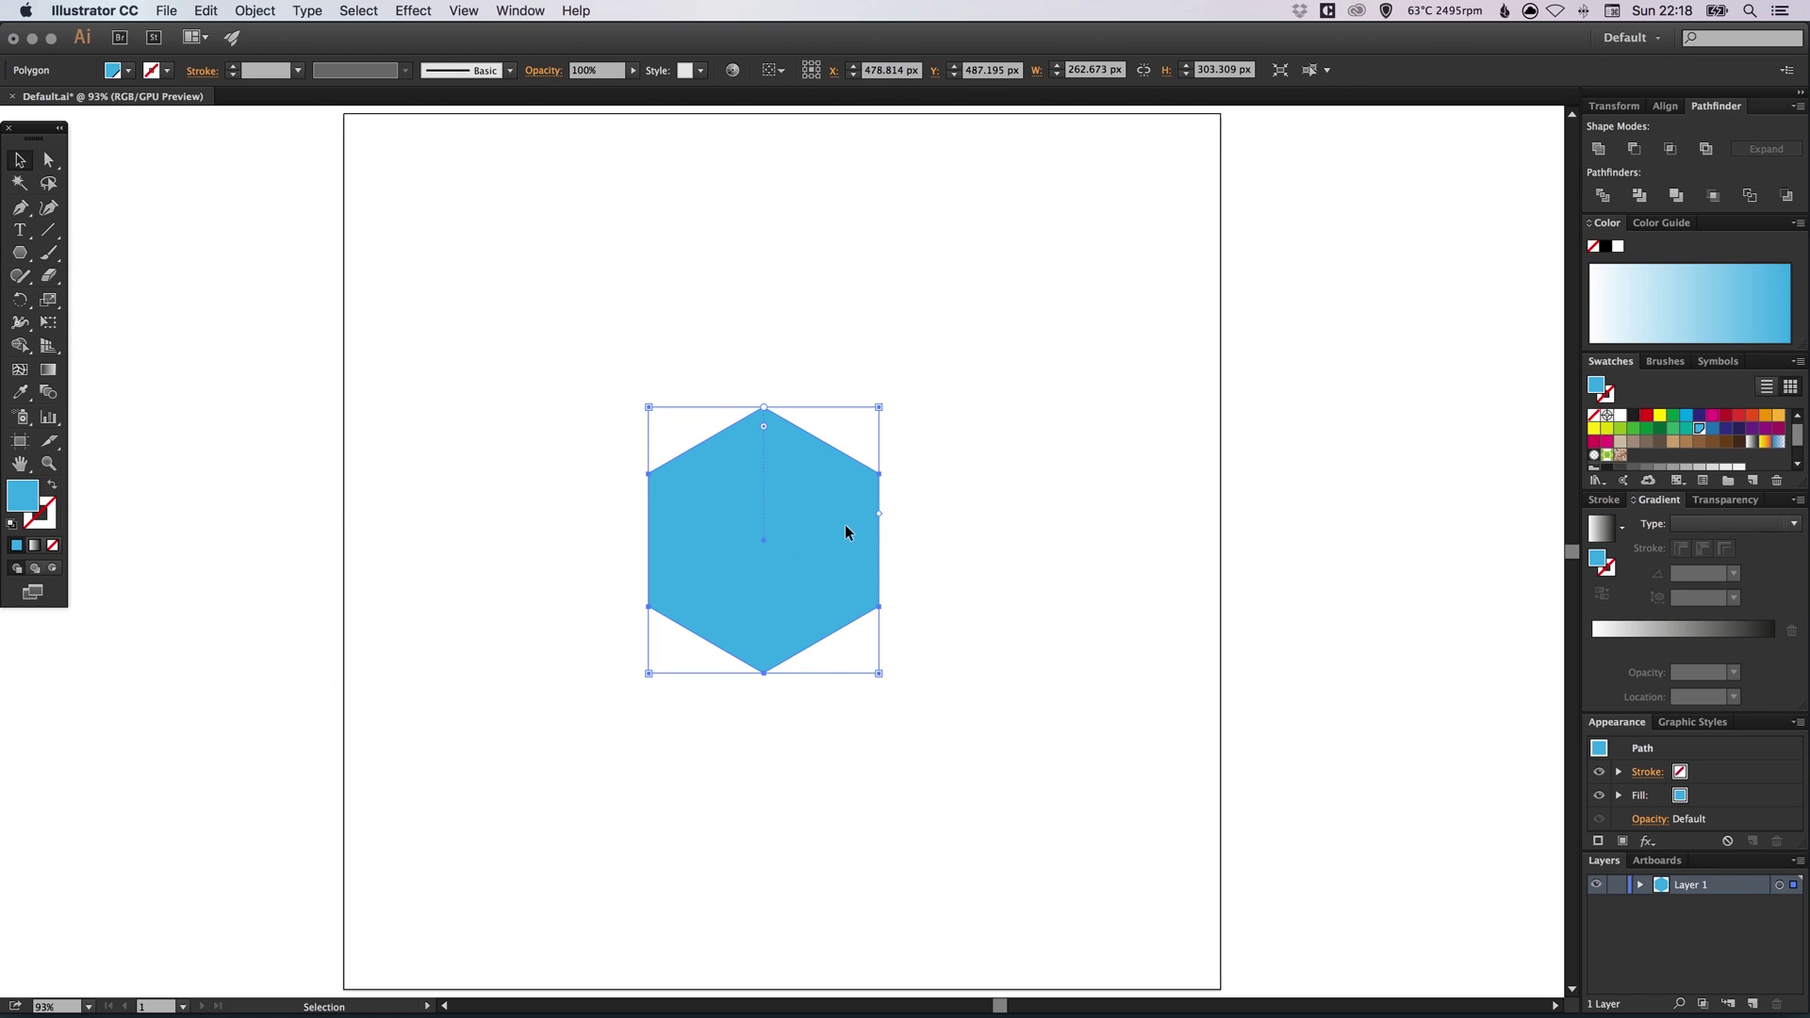
Enlarge the hexagon to about 343 × 396 px
left_click_drag(848, 529, 867, 533)
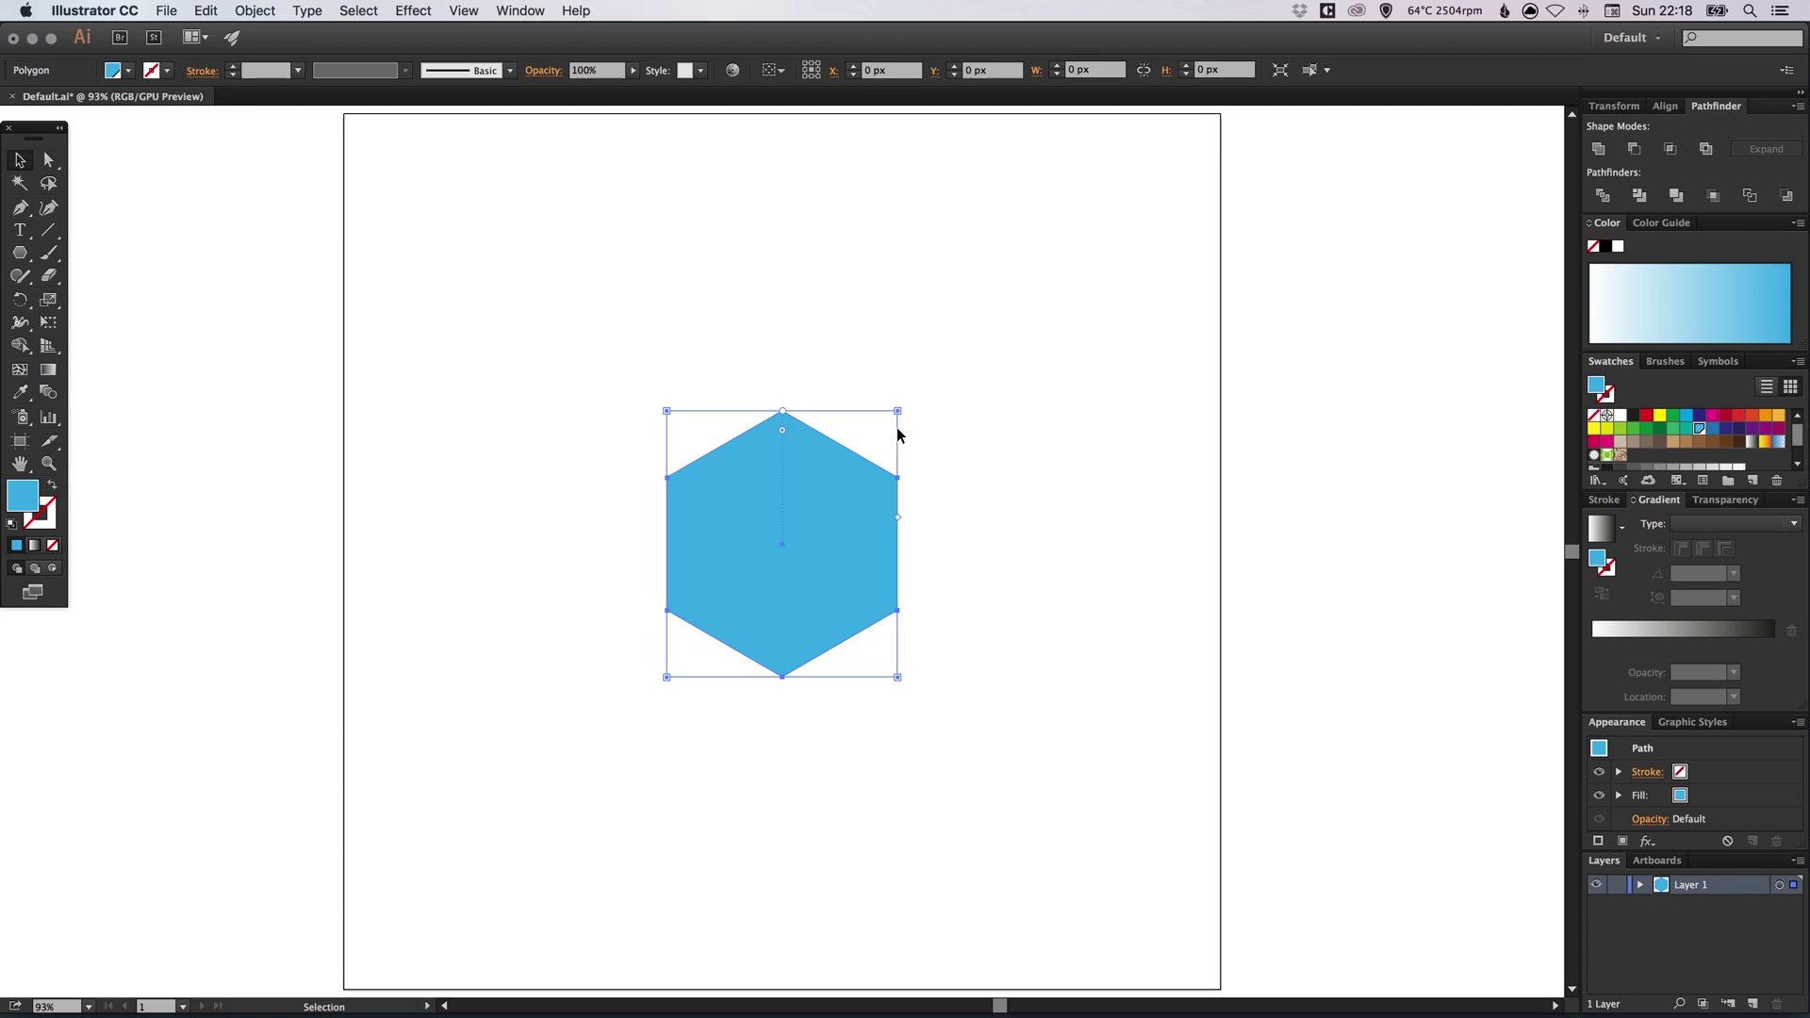
left_click_drag(896, 411, 969, 323)
left_click_drag(938, 409, 889, 457)
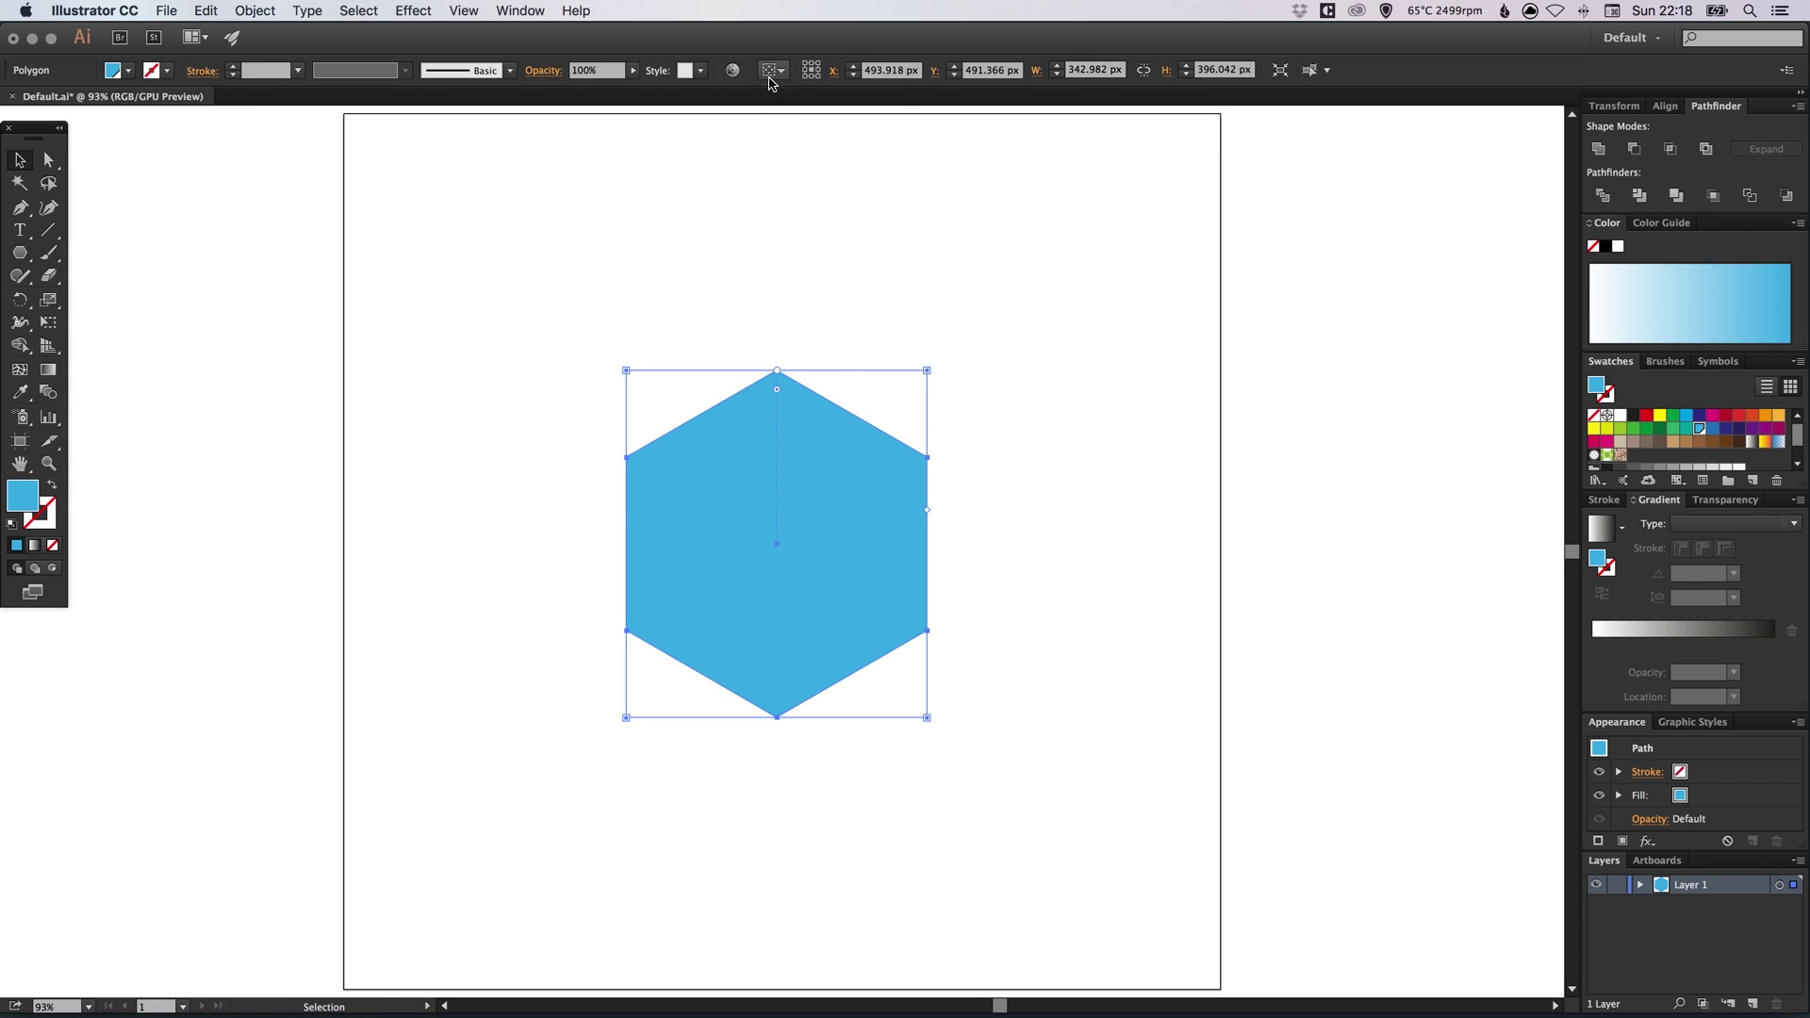
Centre the hexagon horizontally and vertically on the artboard, then restore Align to Selection
left_click(771, 71)
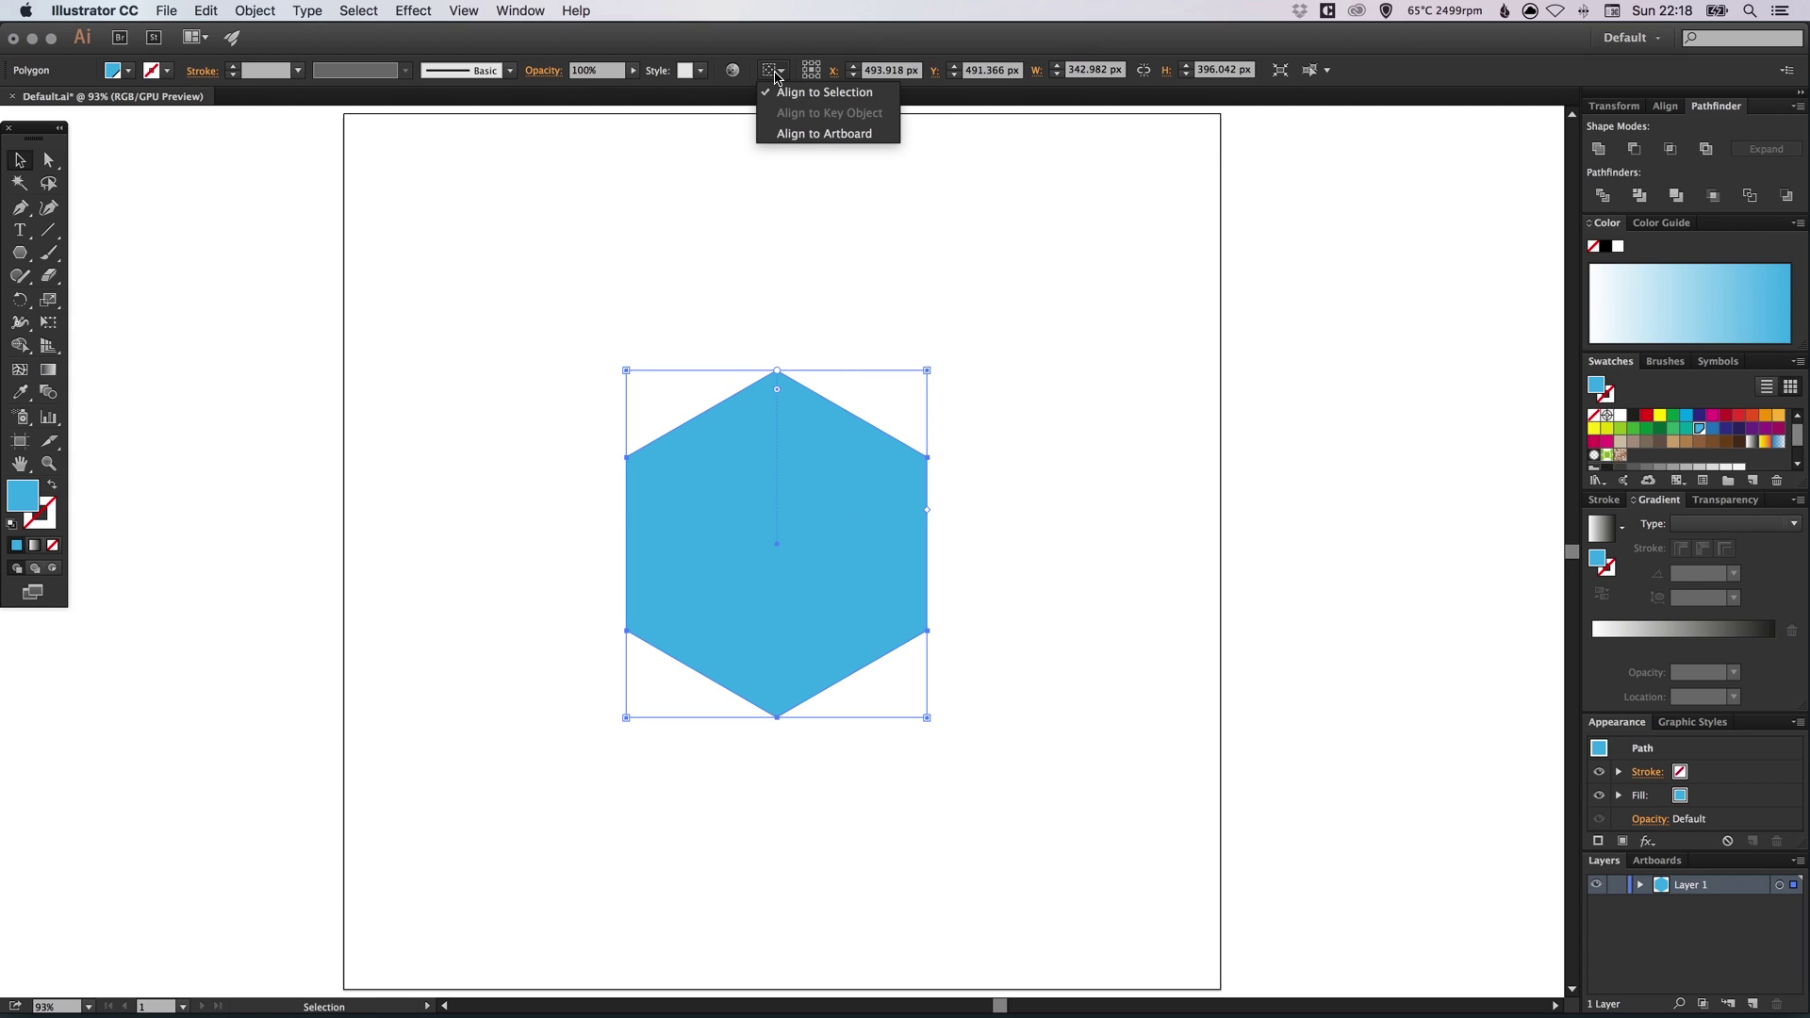
left_click(772, 133)
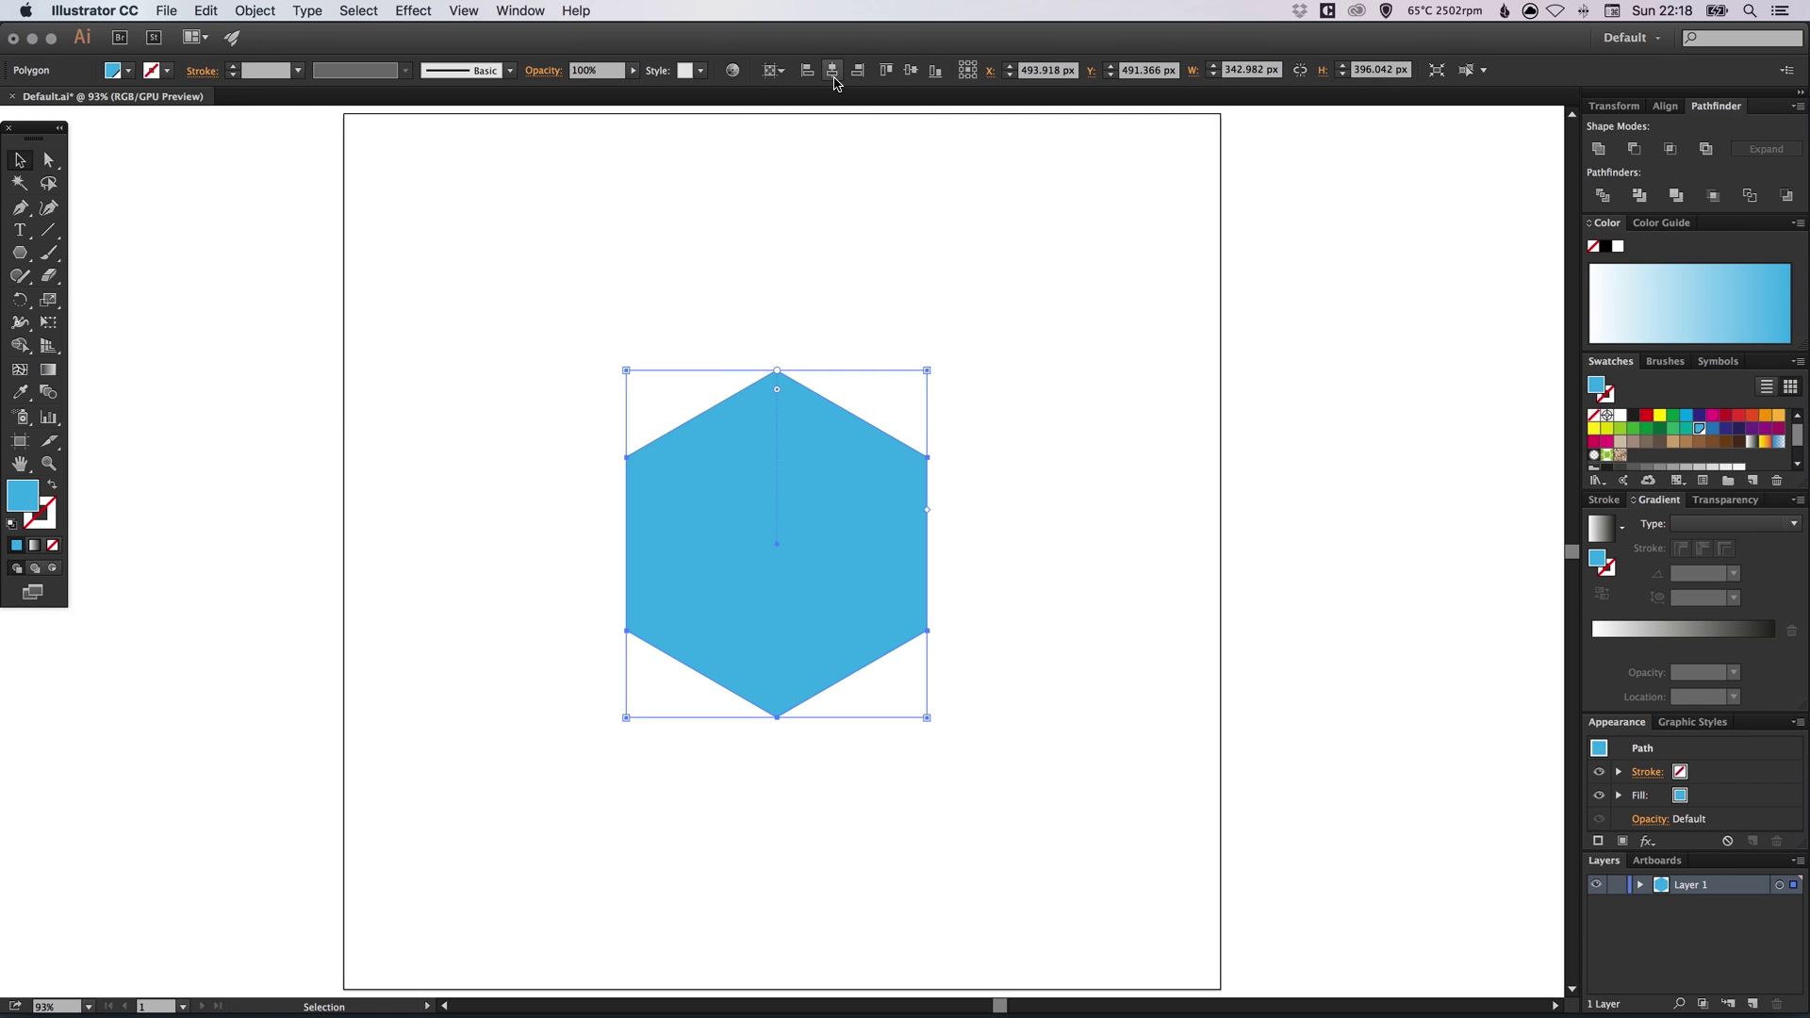
left_click(833, 80)
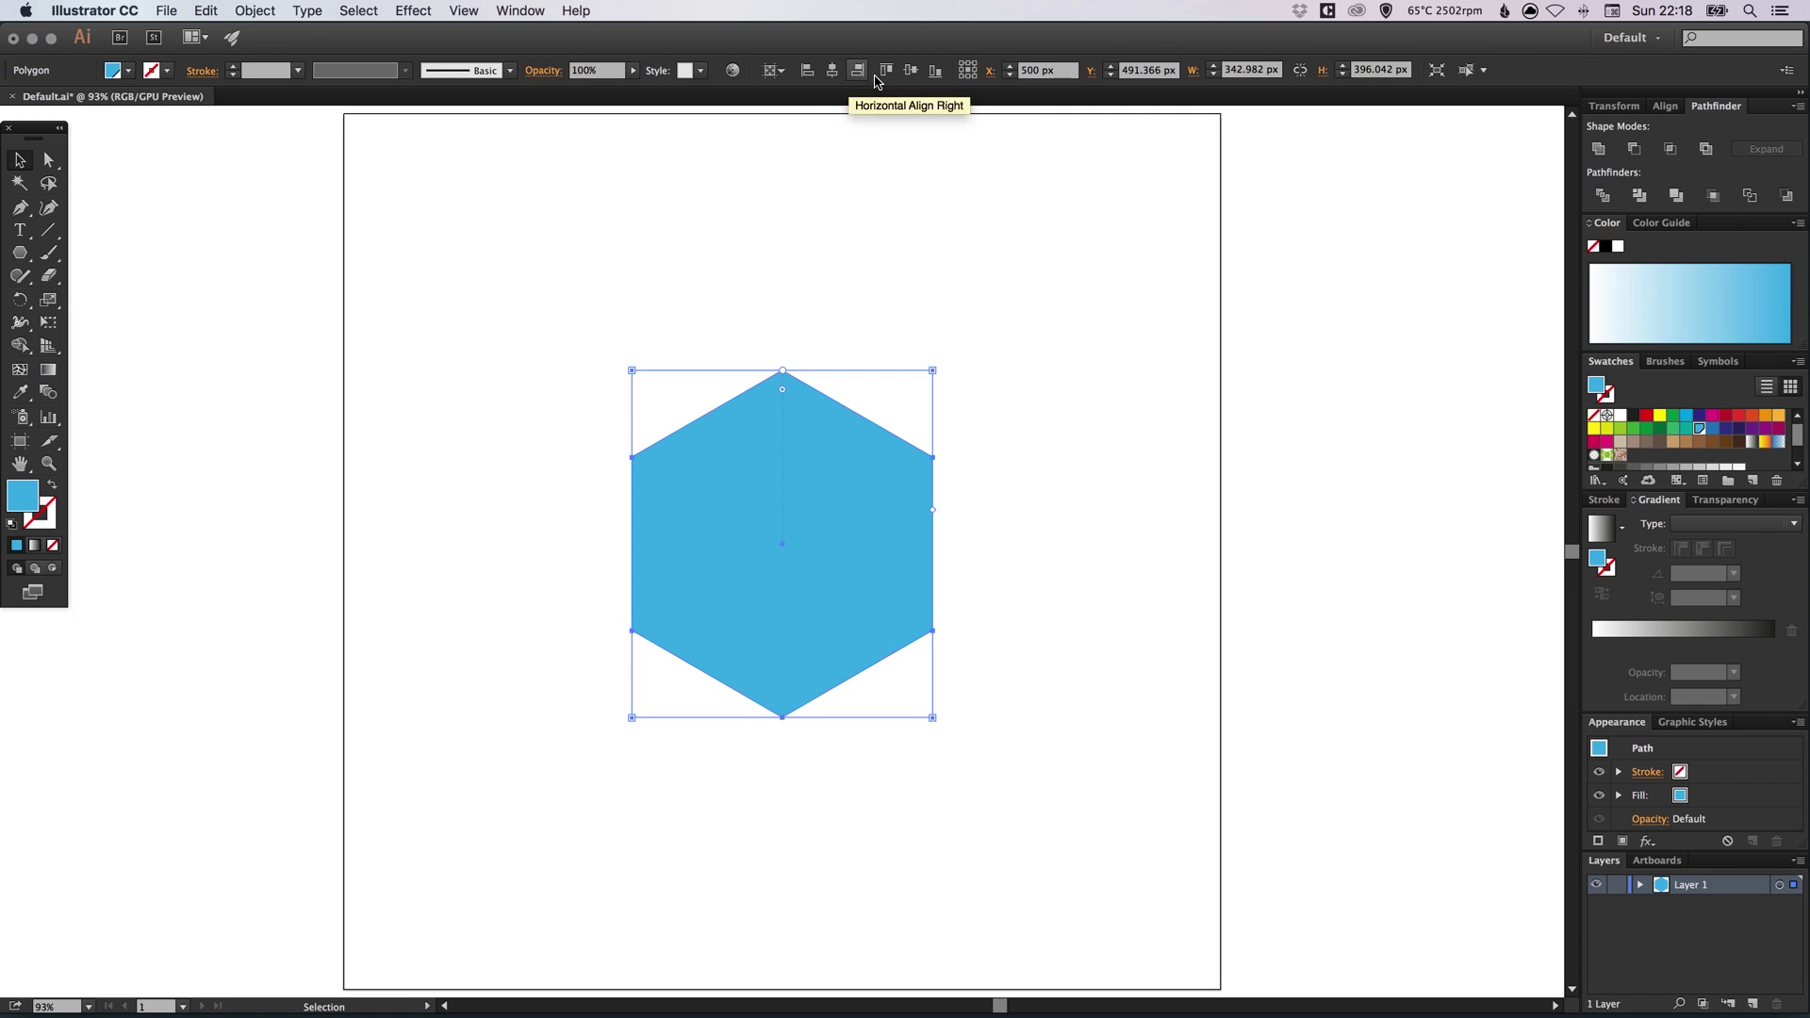
left_click(911, 72)
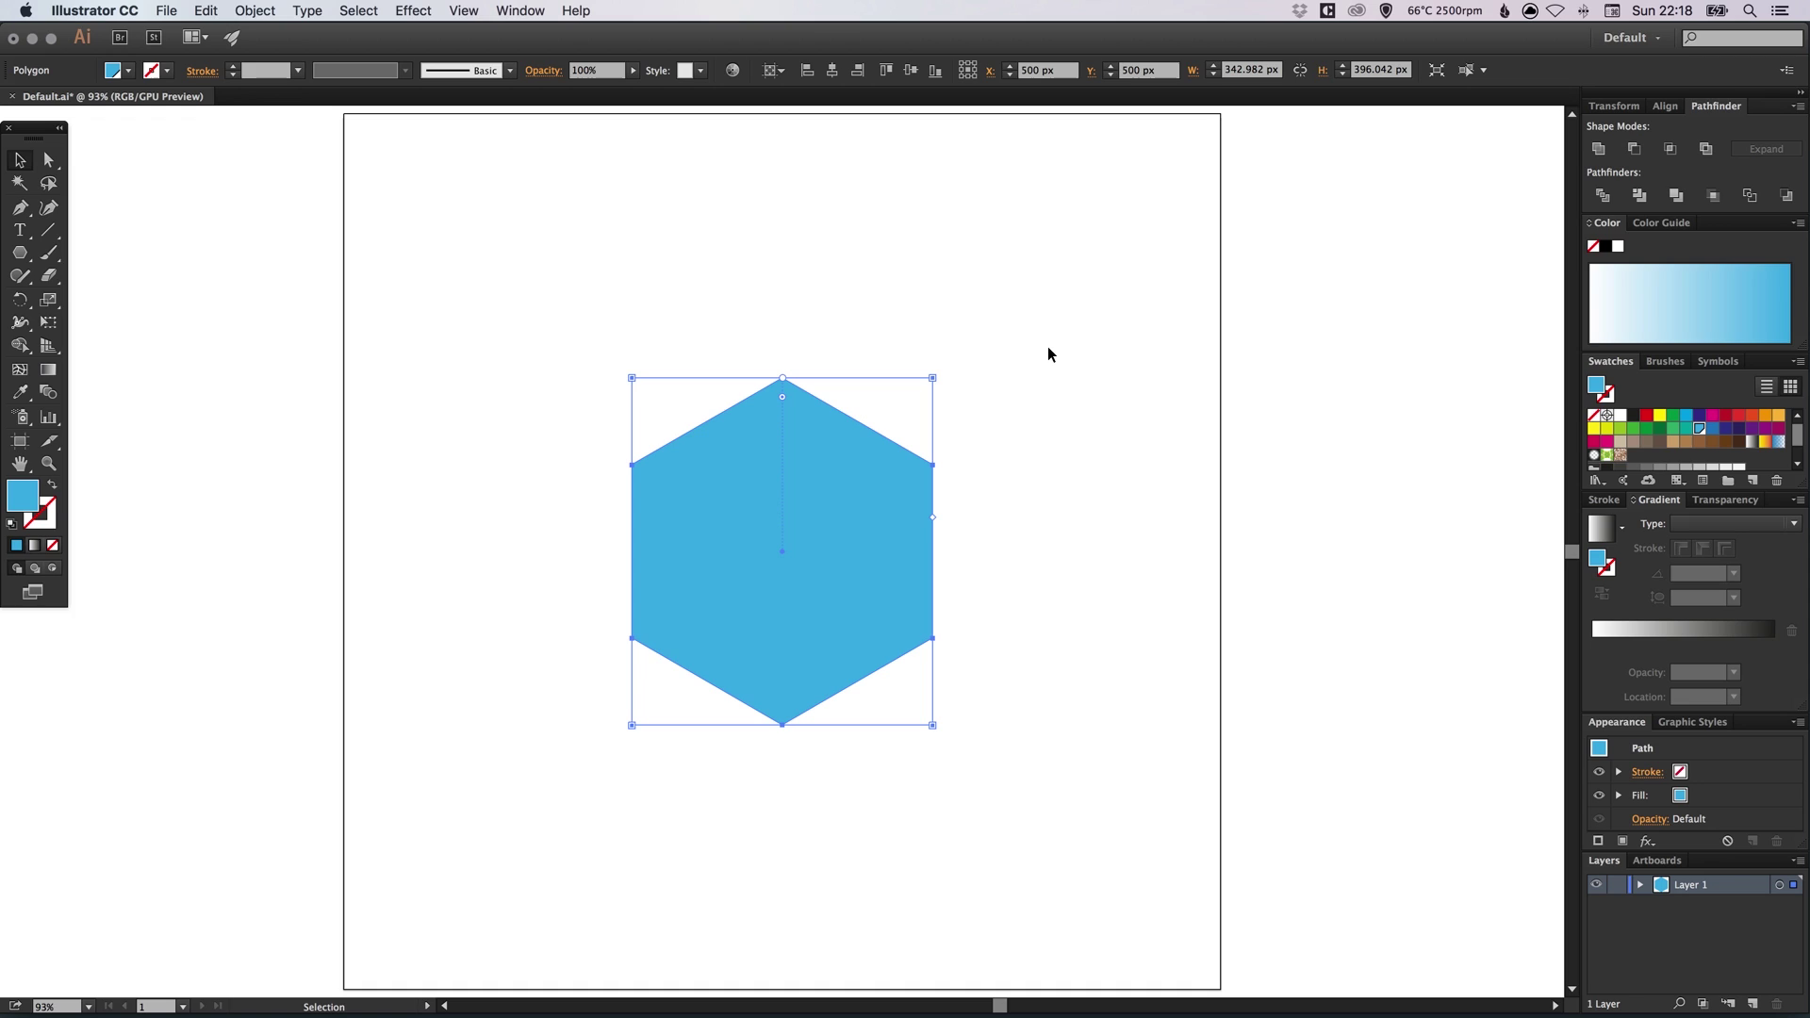
left_click(773, 70)
left_click(780, 93)
left_click(875, 265)
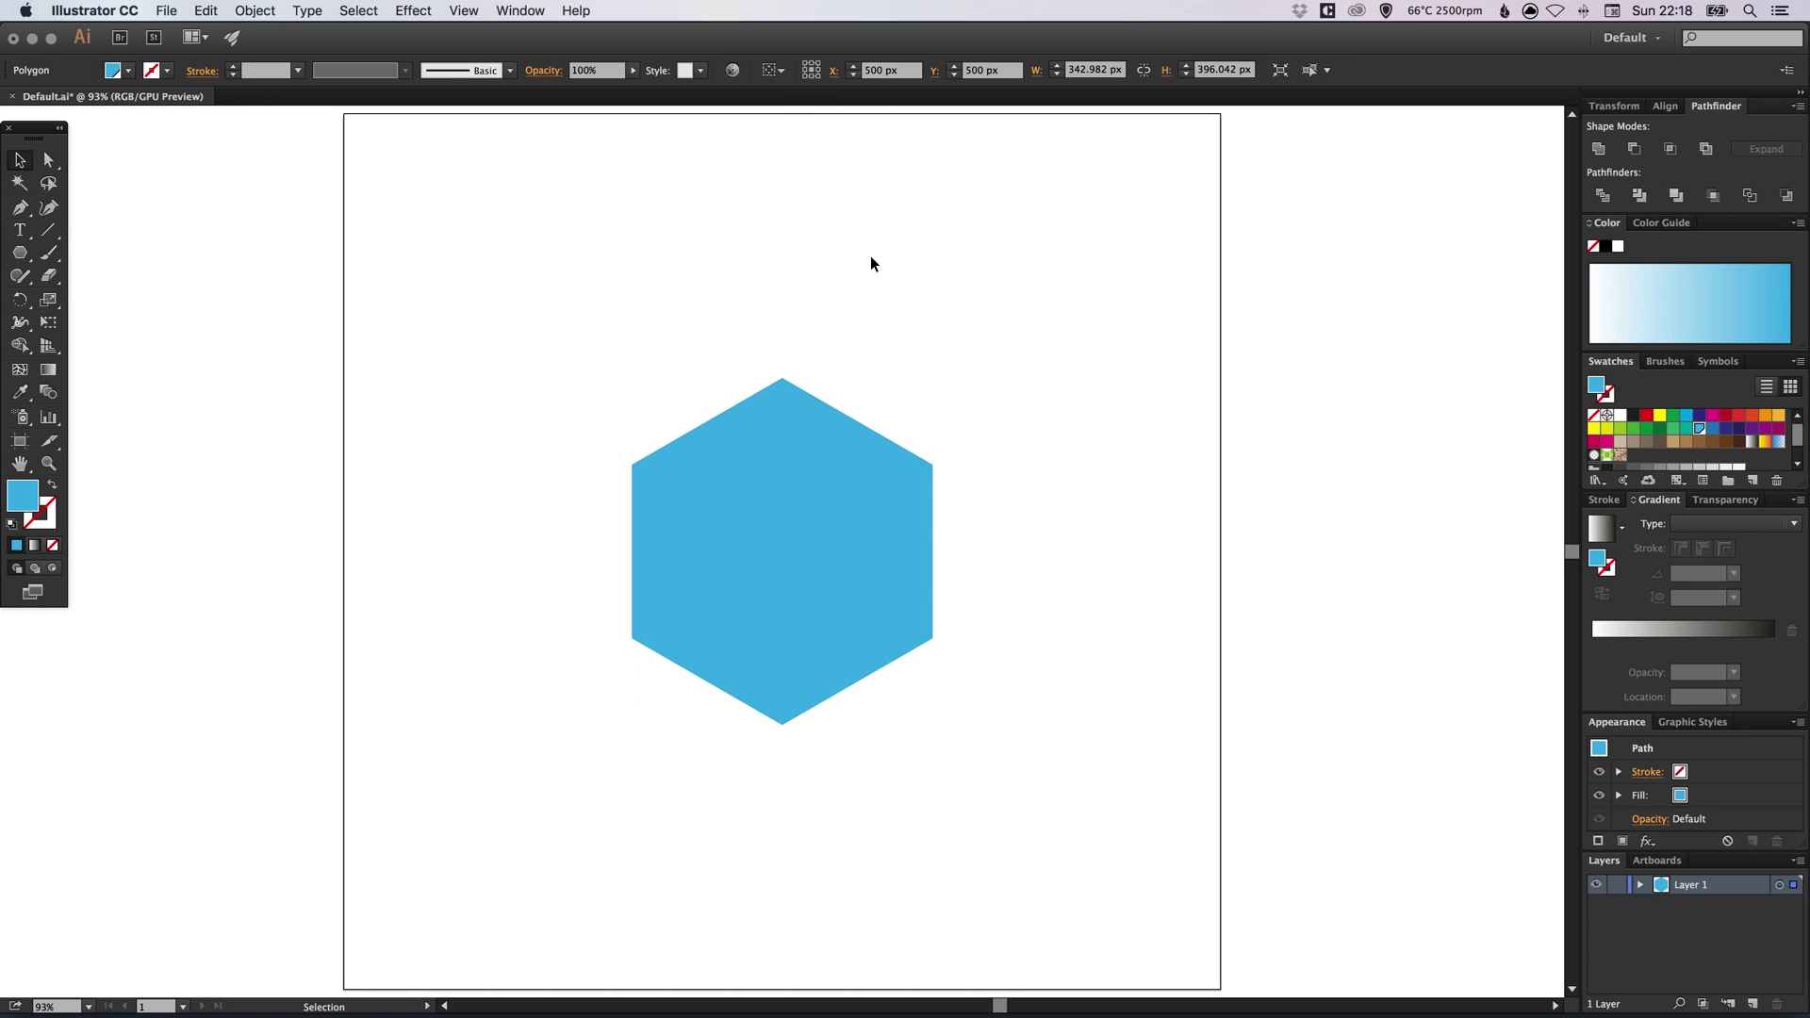
Draw a 1000 × 1000 px square from the artboard's top-left to bottom-right corner
left_click(19, 254)
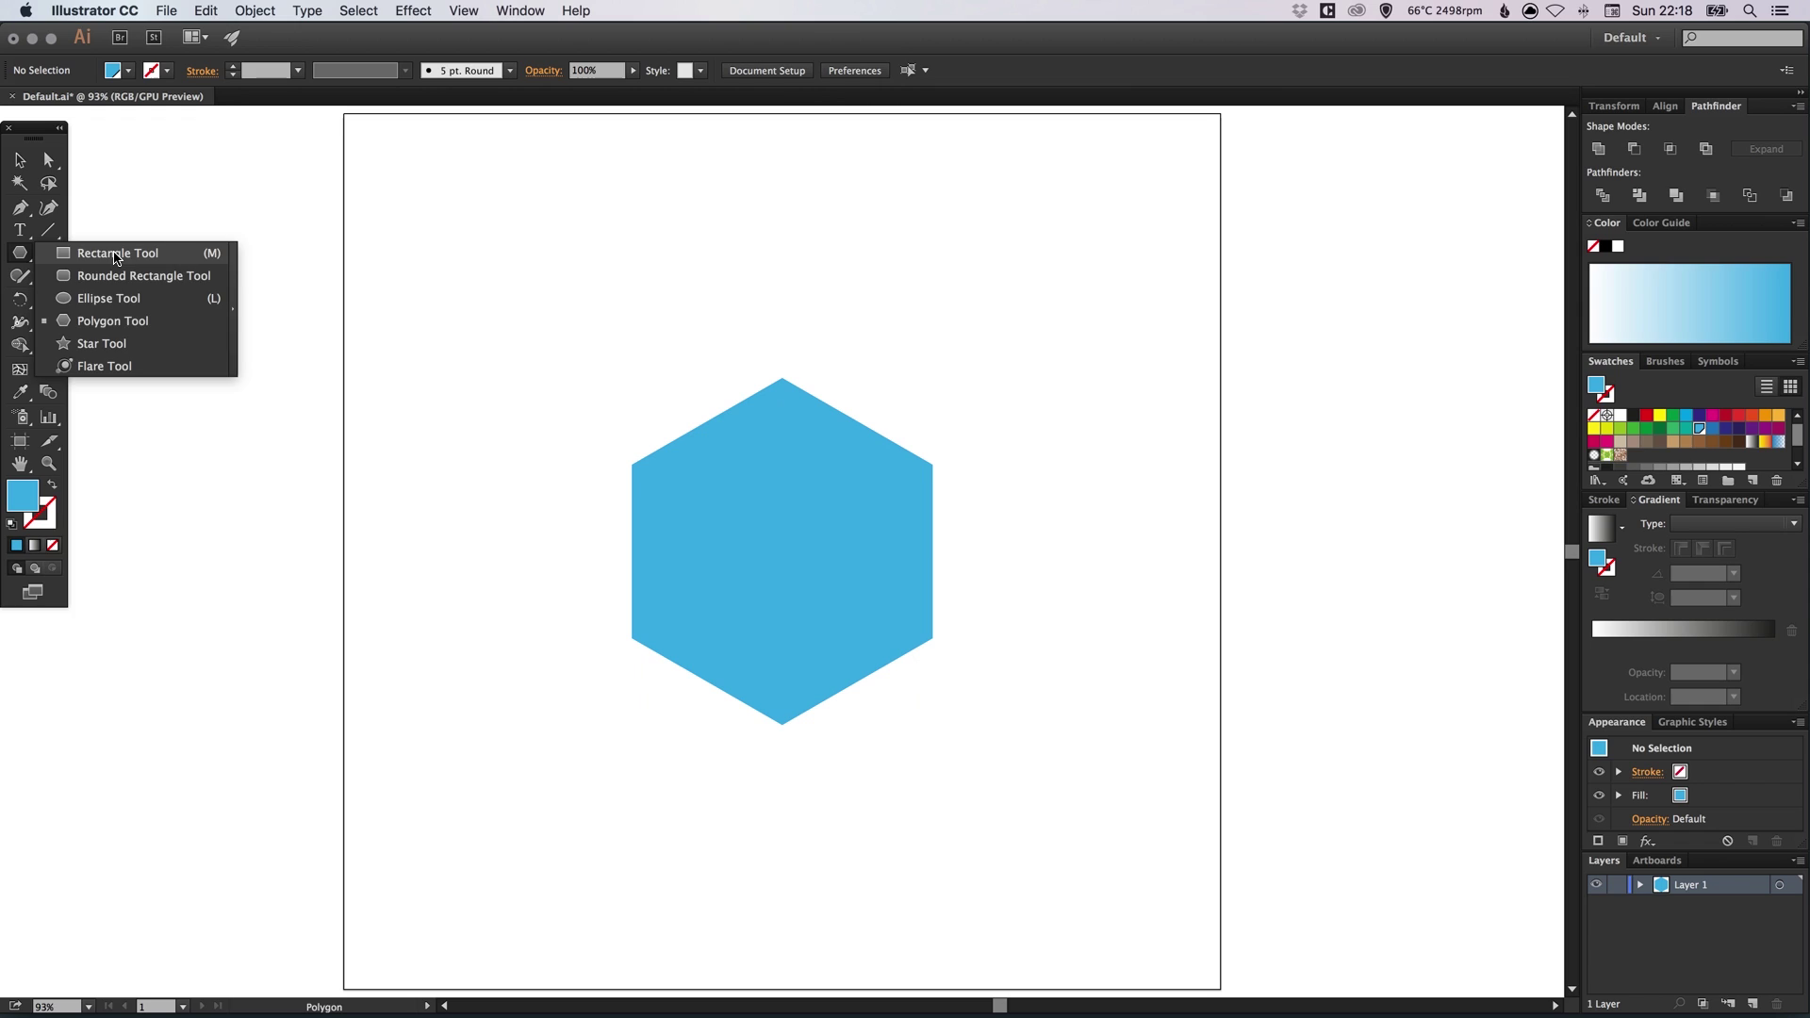
left_click(116, 254)
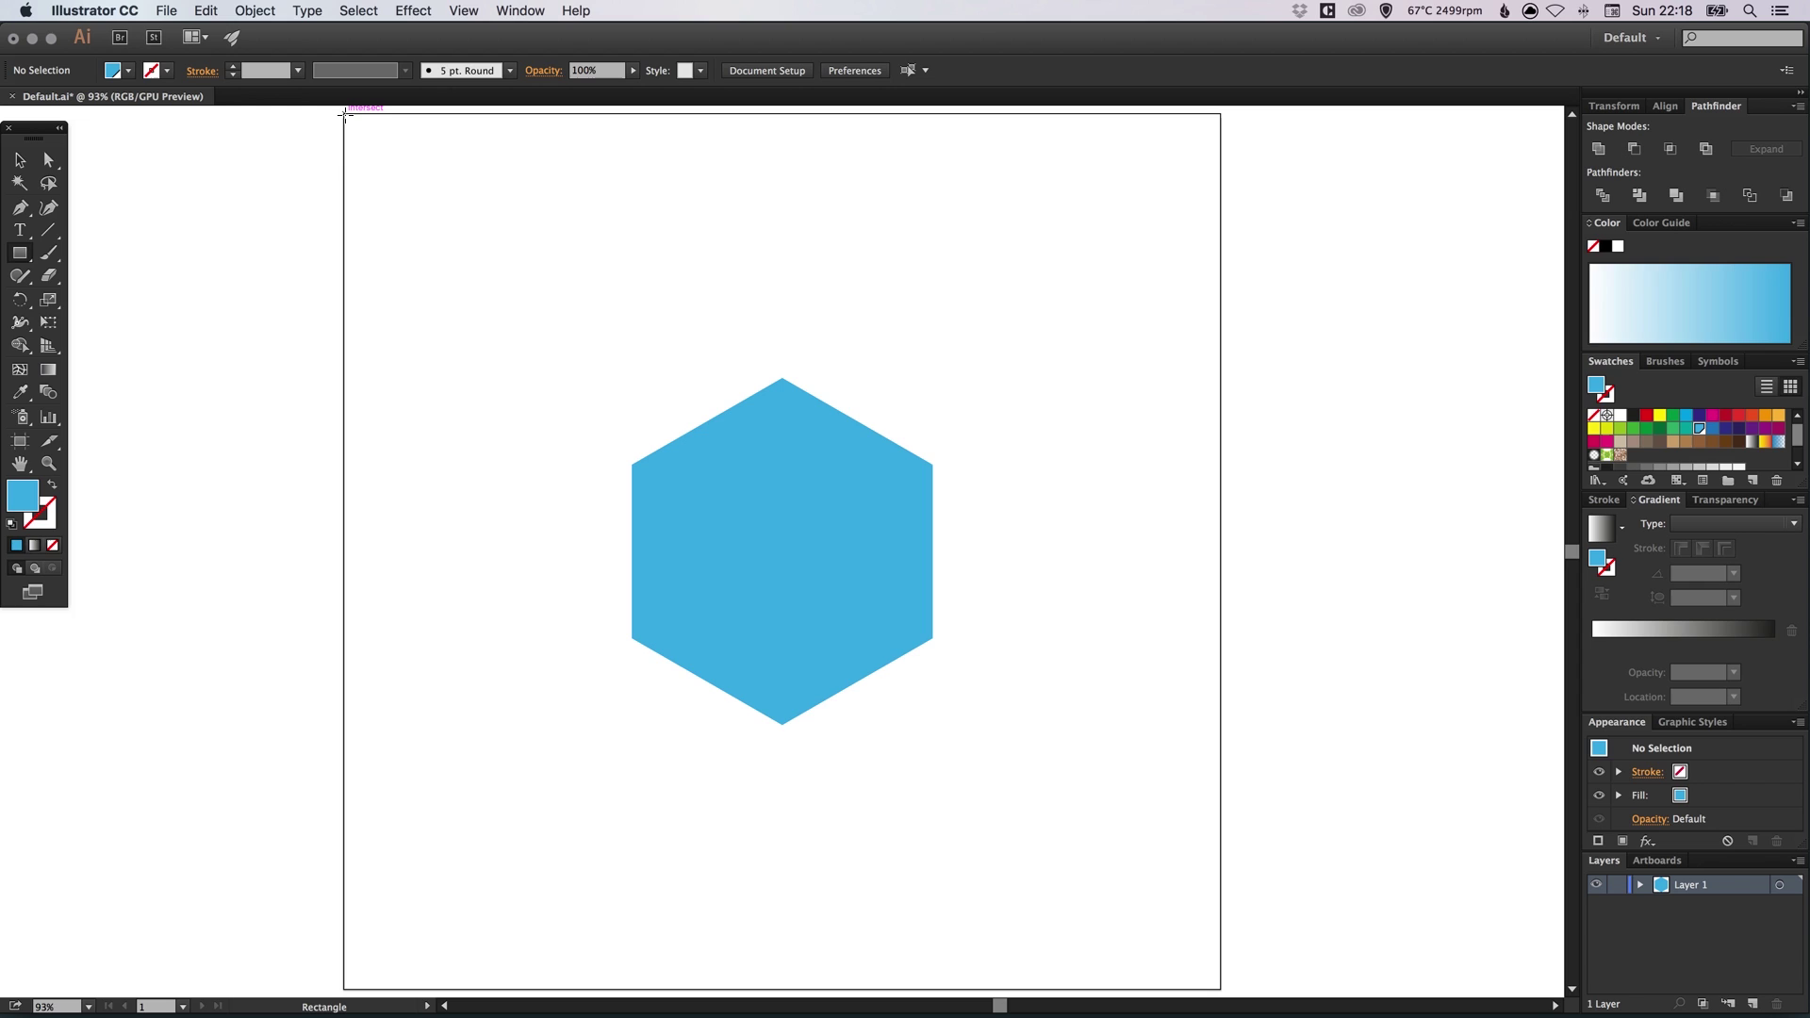
left_click_drag(343, 114, 1219, 988)
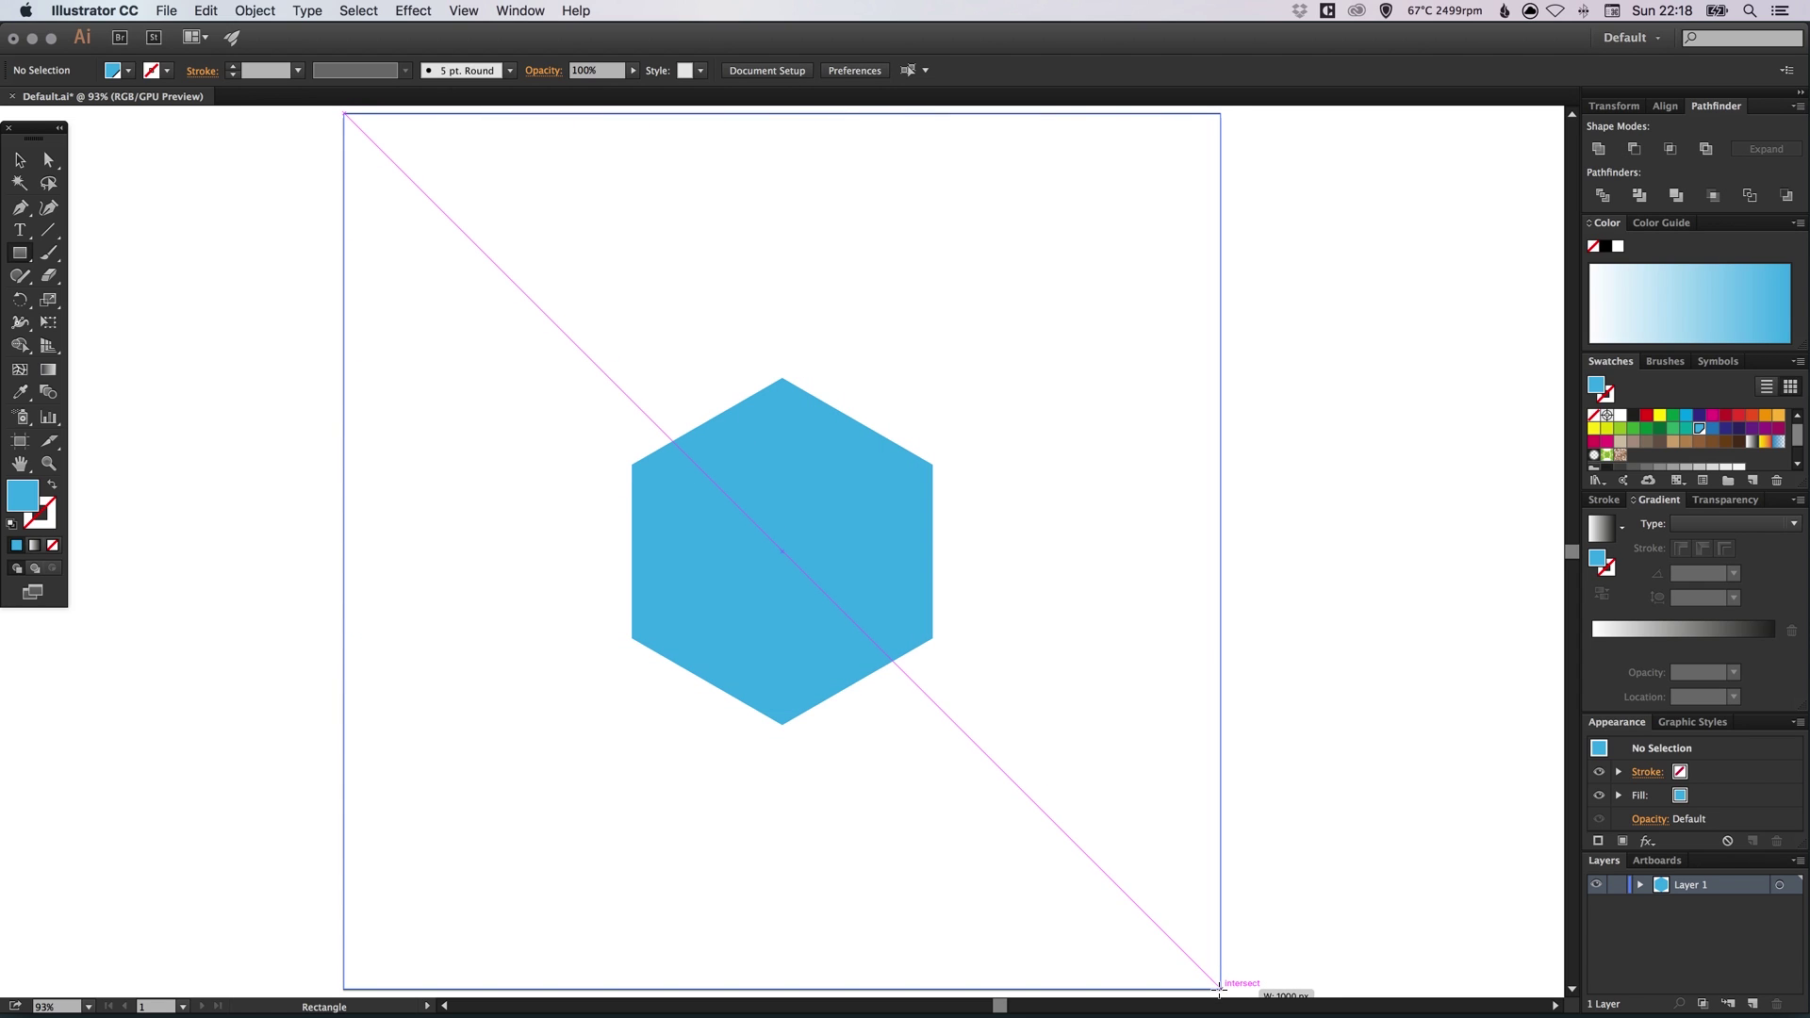
left_click_drag(1219, 987, 1220, 989)
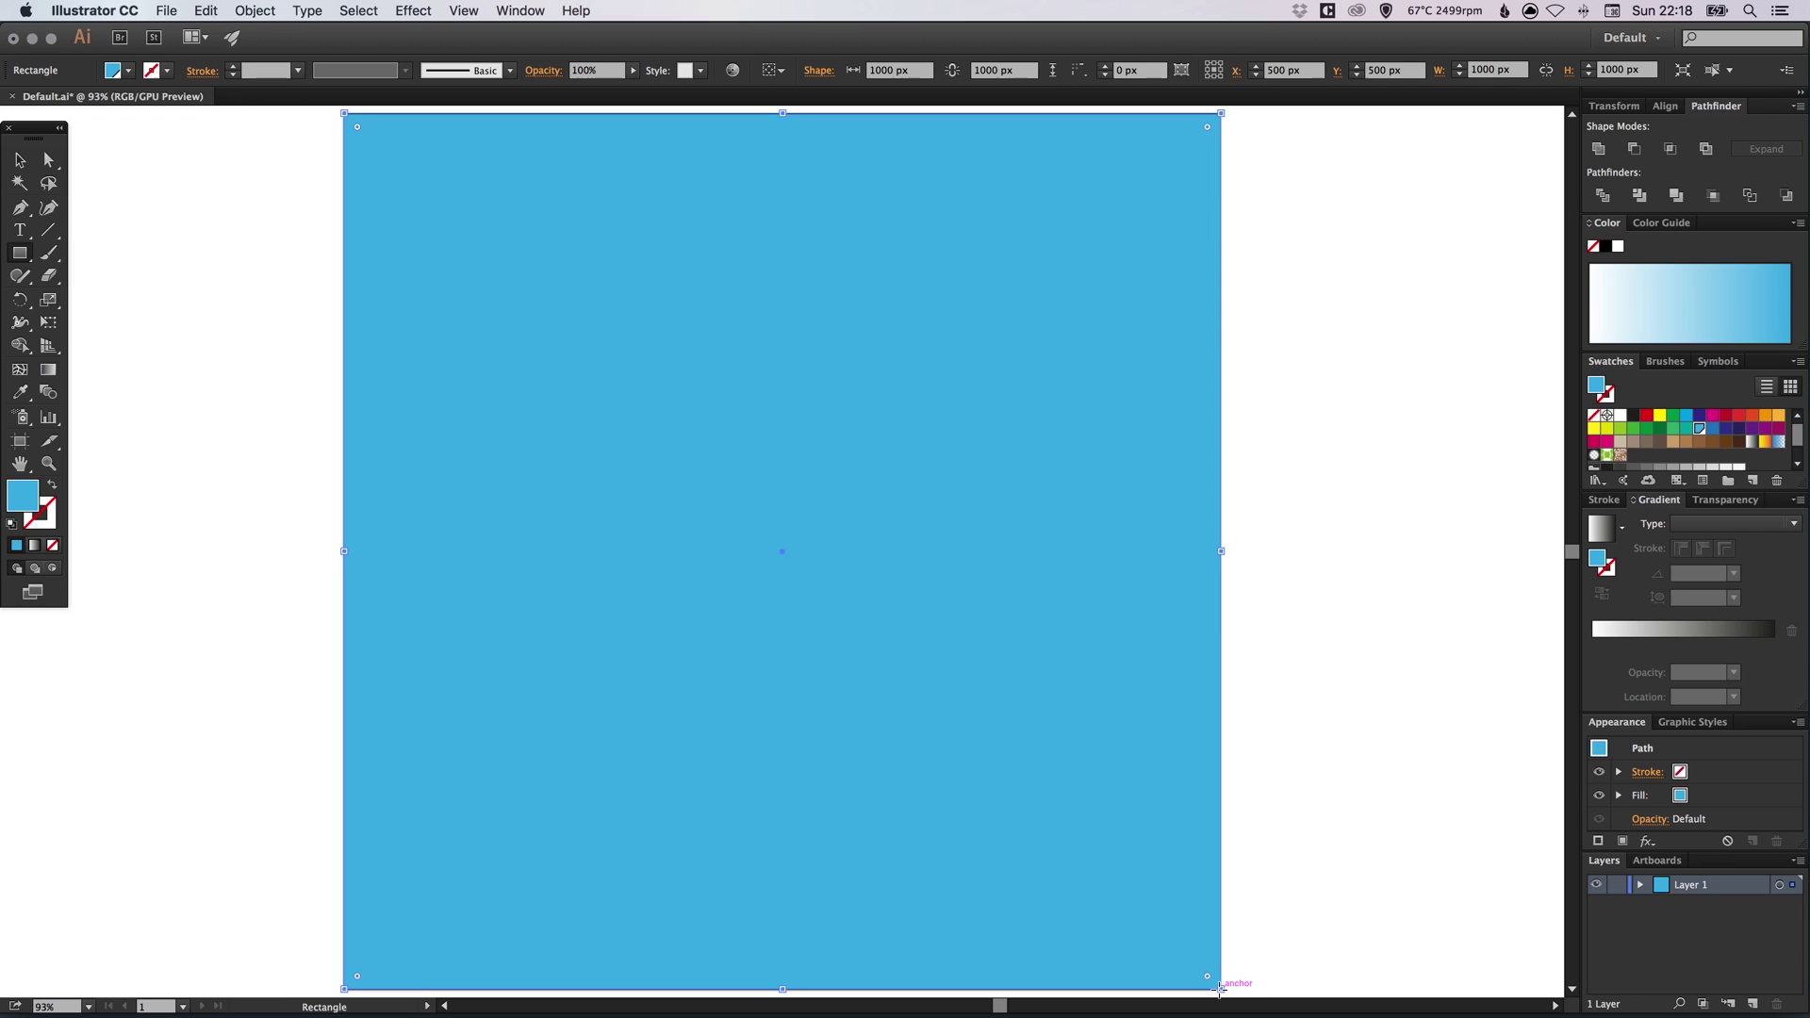
key("v")
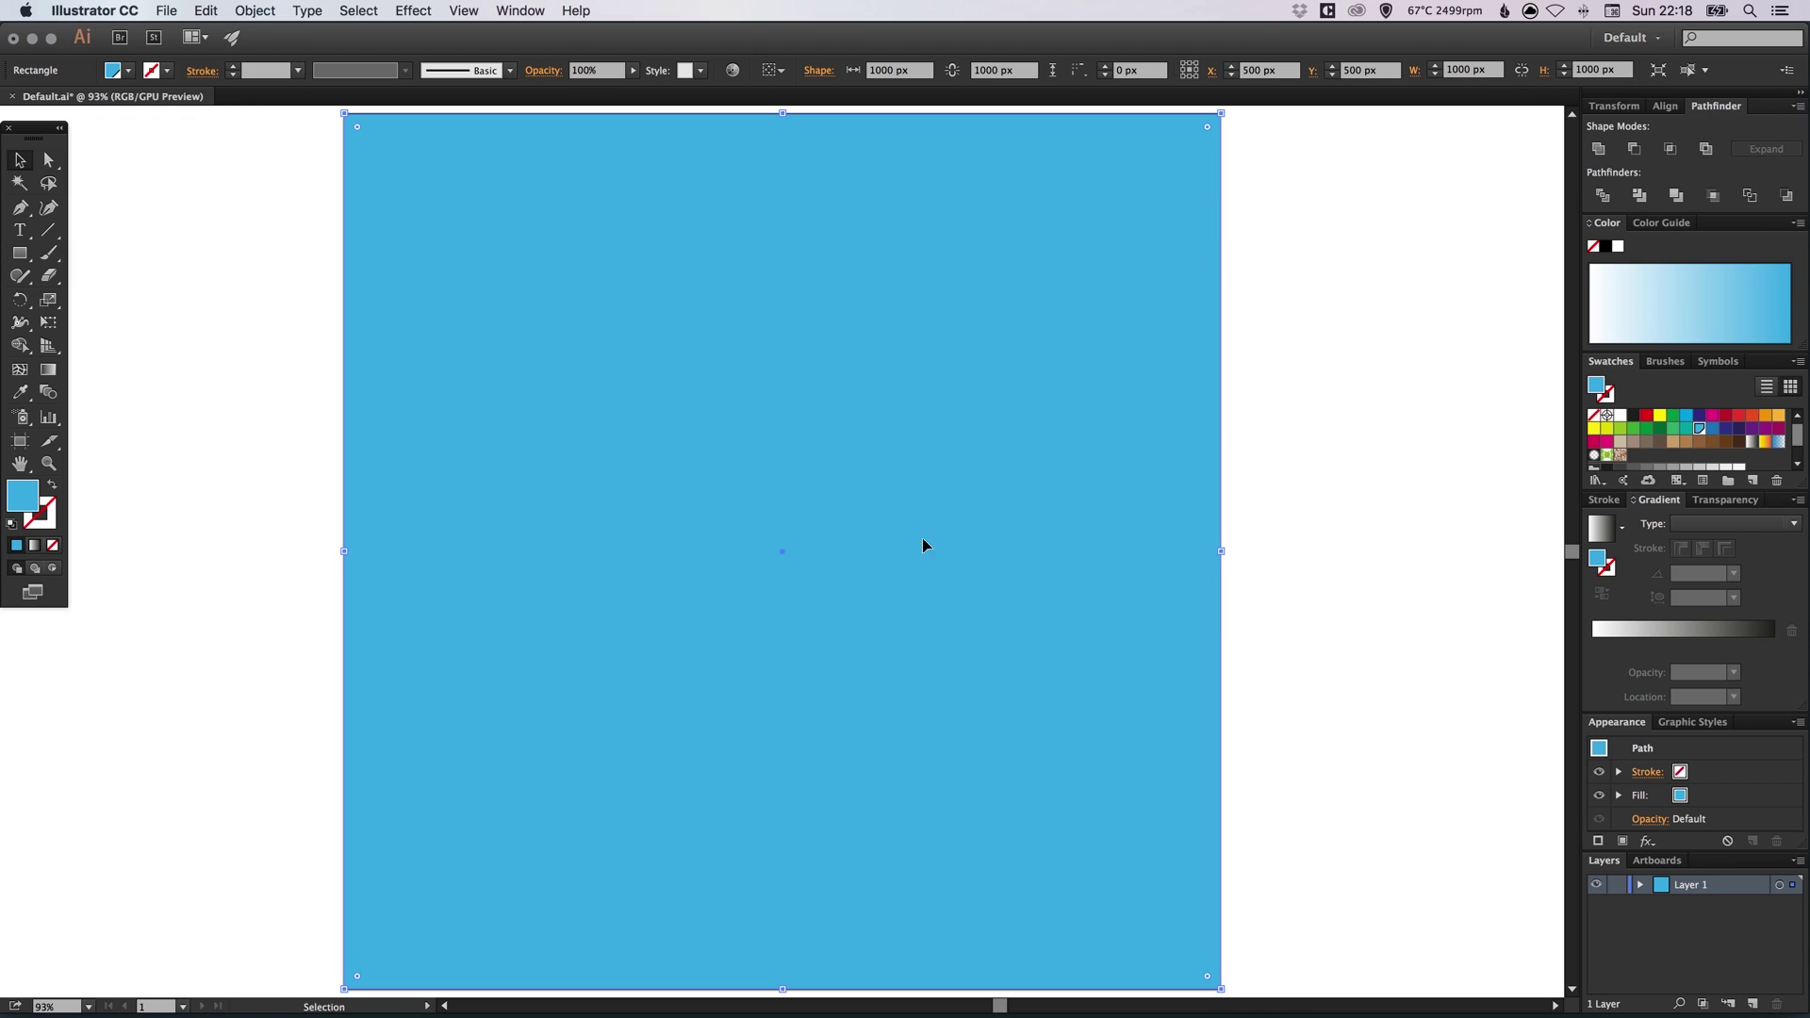
Send the artboard-sized square behind the hexagon with Arrange > Send to Back
left_click(463, 10)
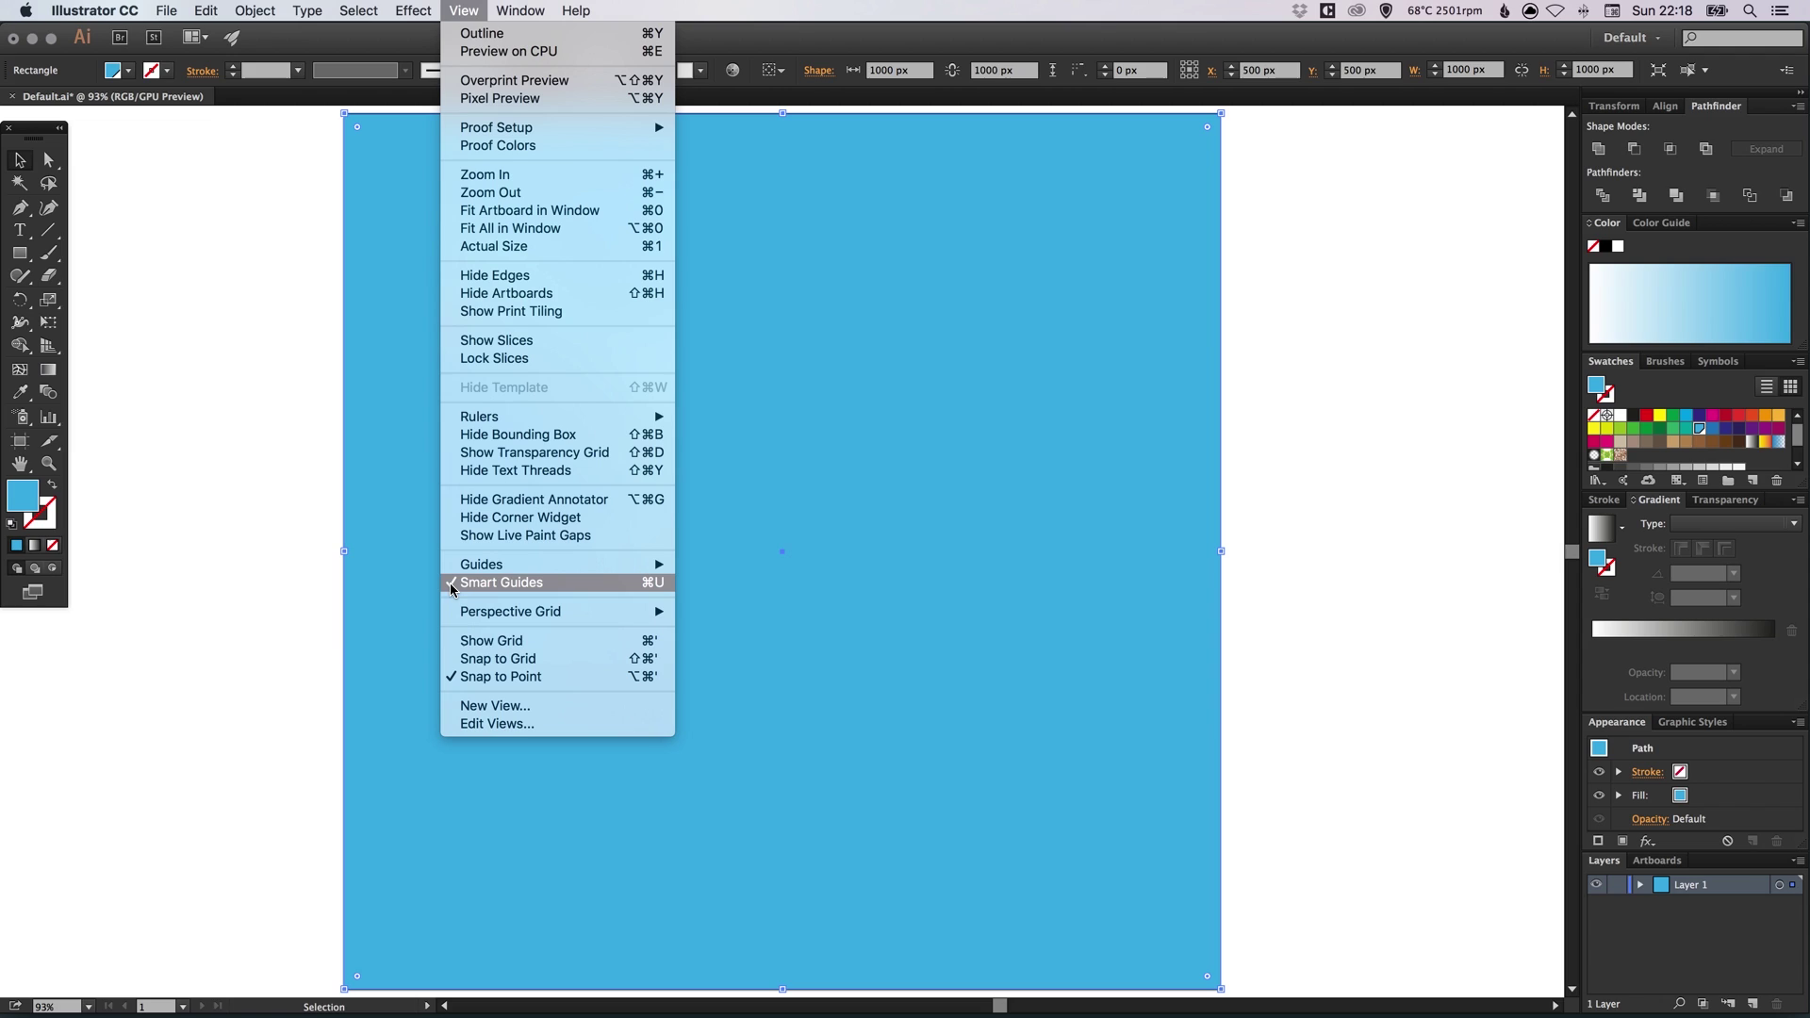
left_click(1399, 519)
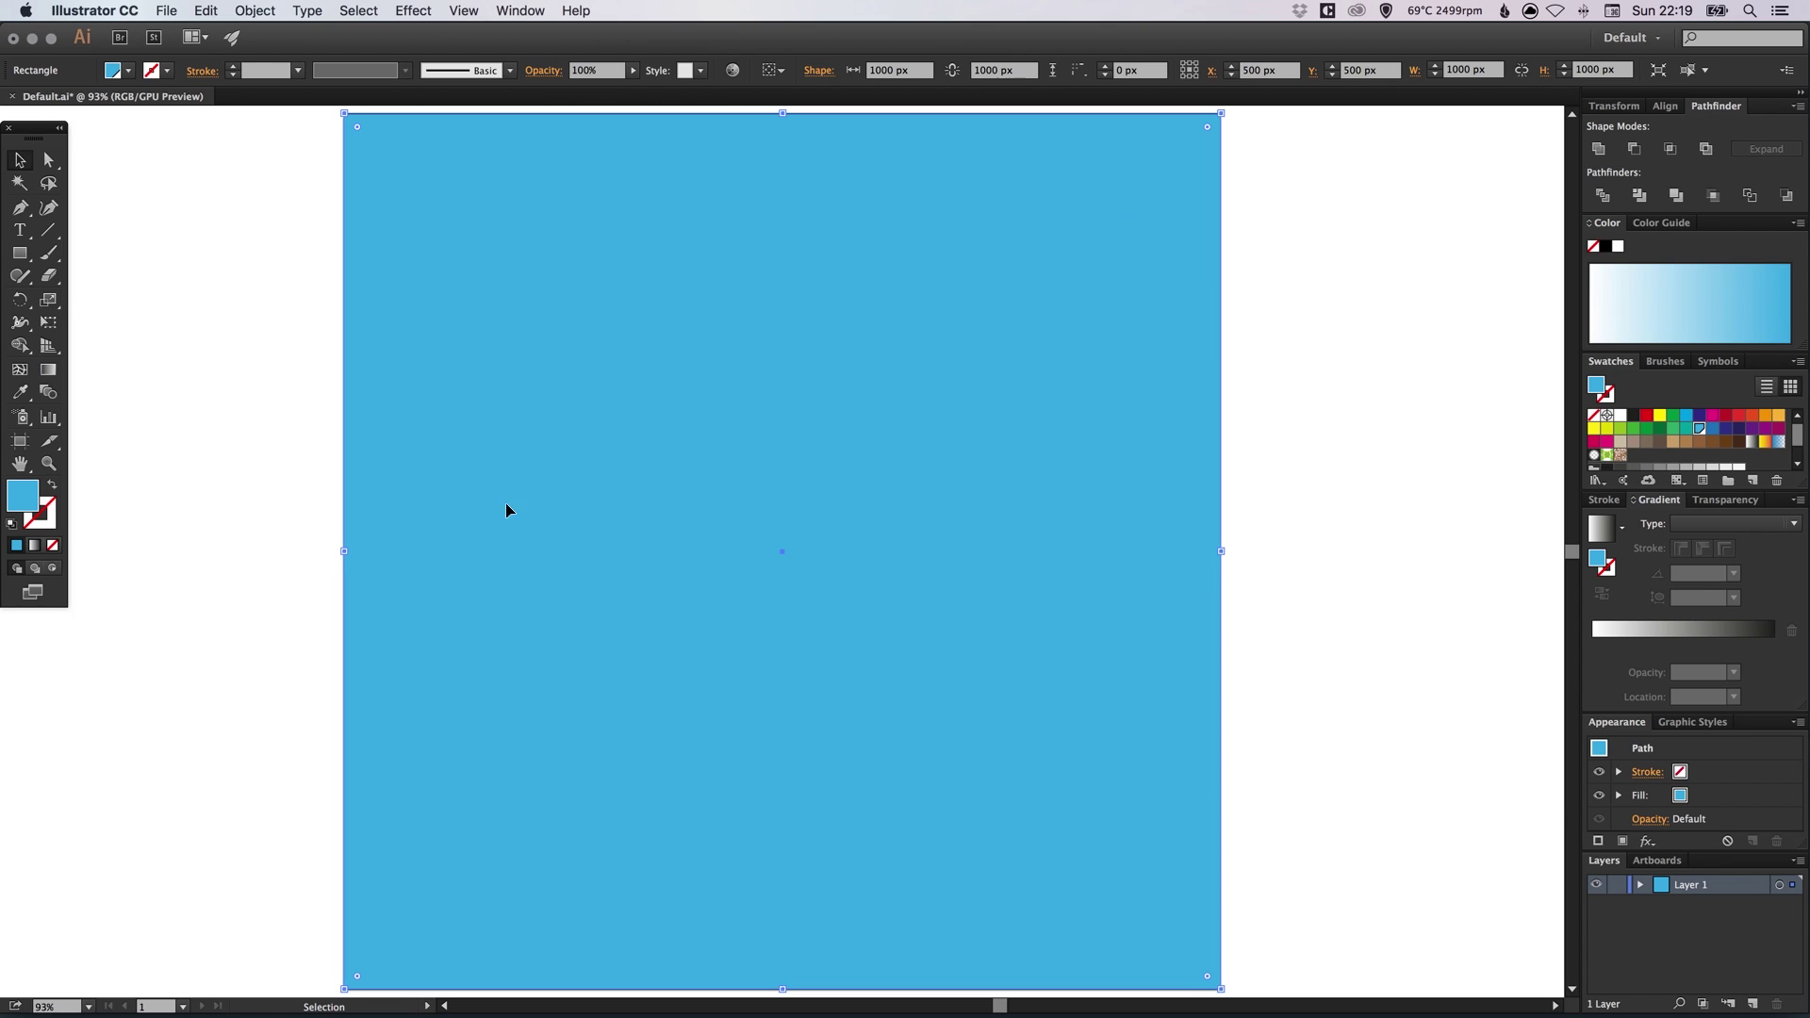
left_click(252, 12)
mouse_move(262, 53)
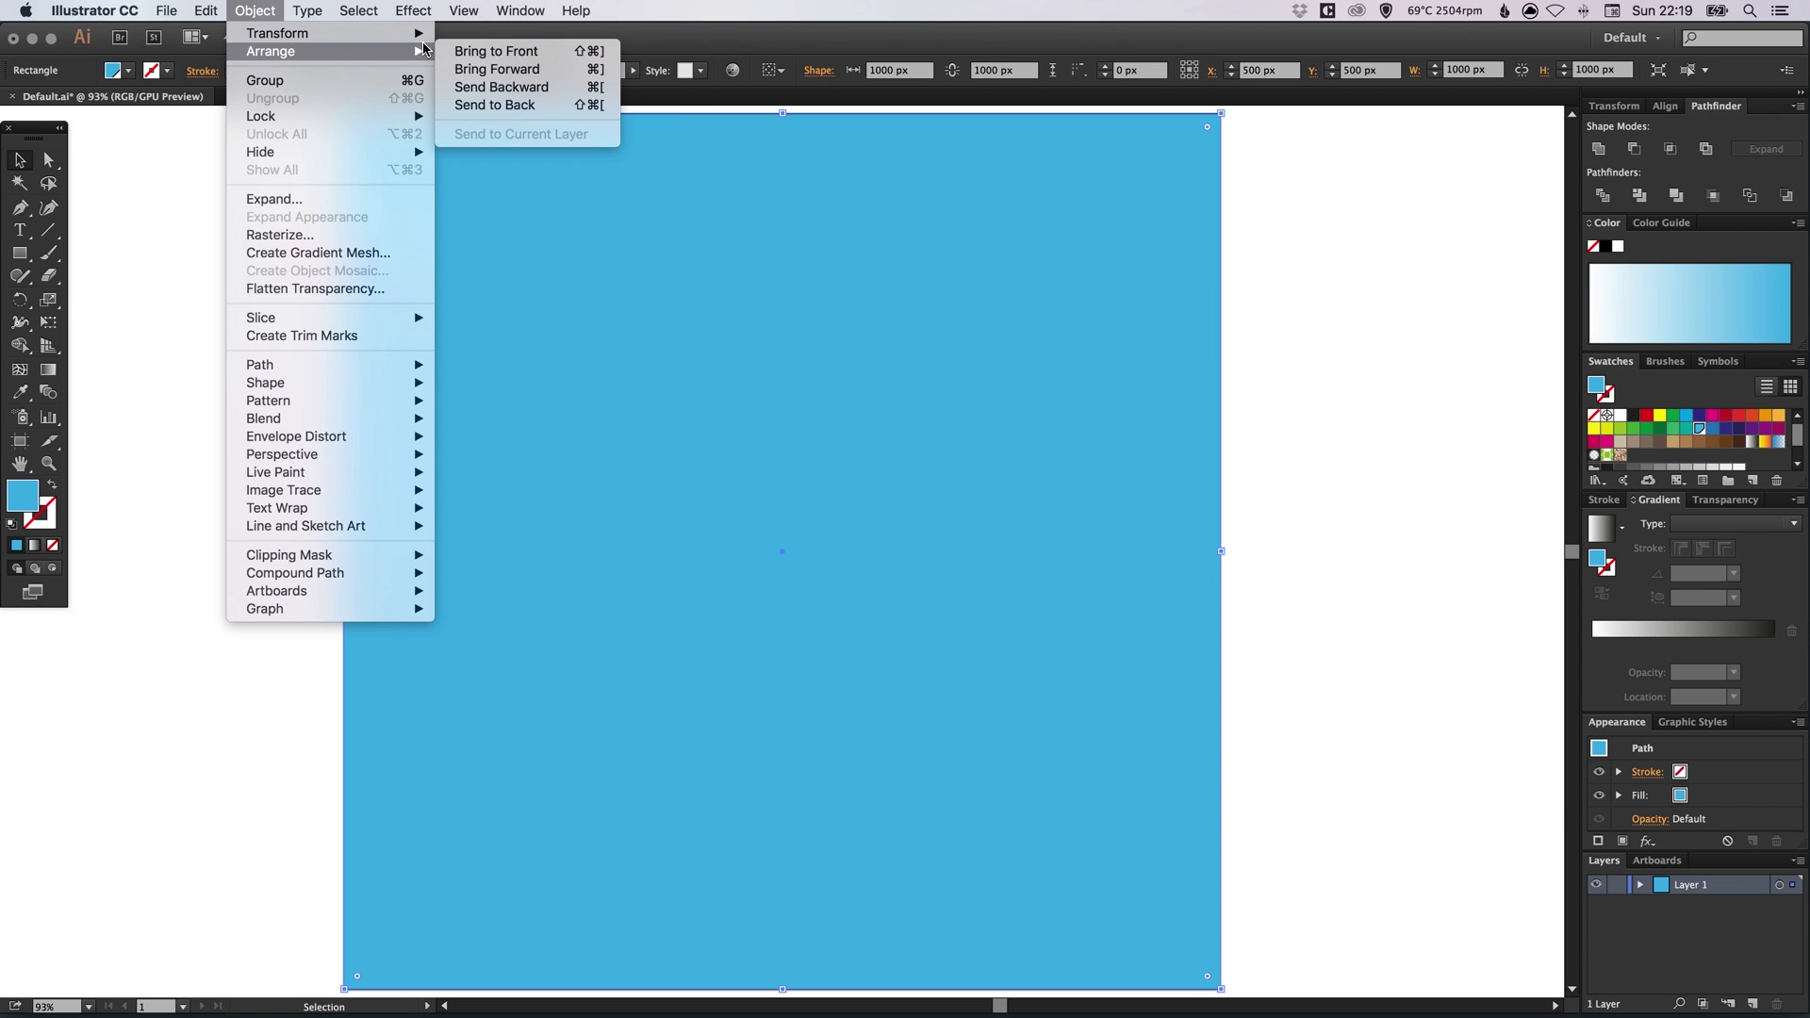
left_click(494, 105)
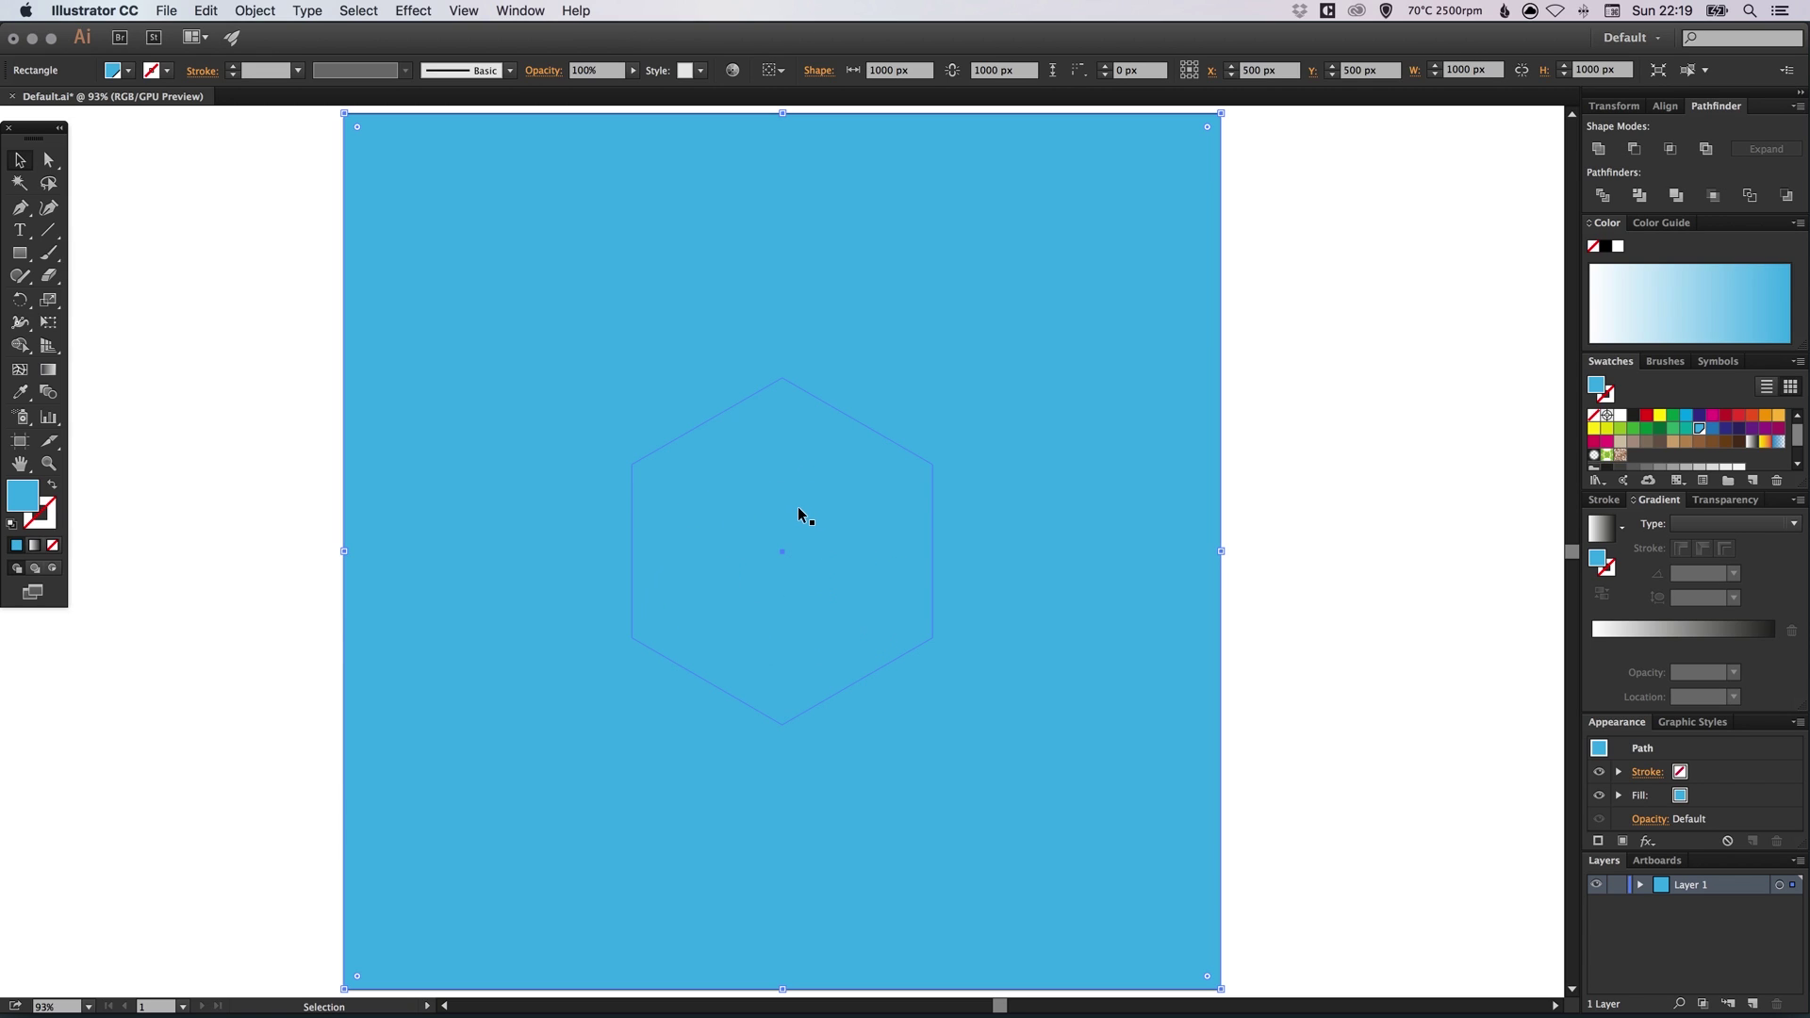
Fill the hexagon with a global dark-blue swatch, #1d71b8
left_click(780, 489)
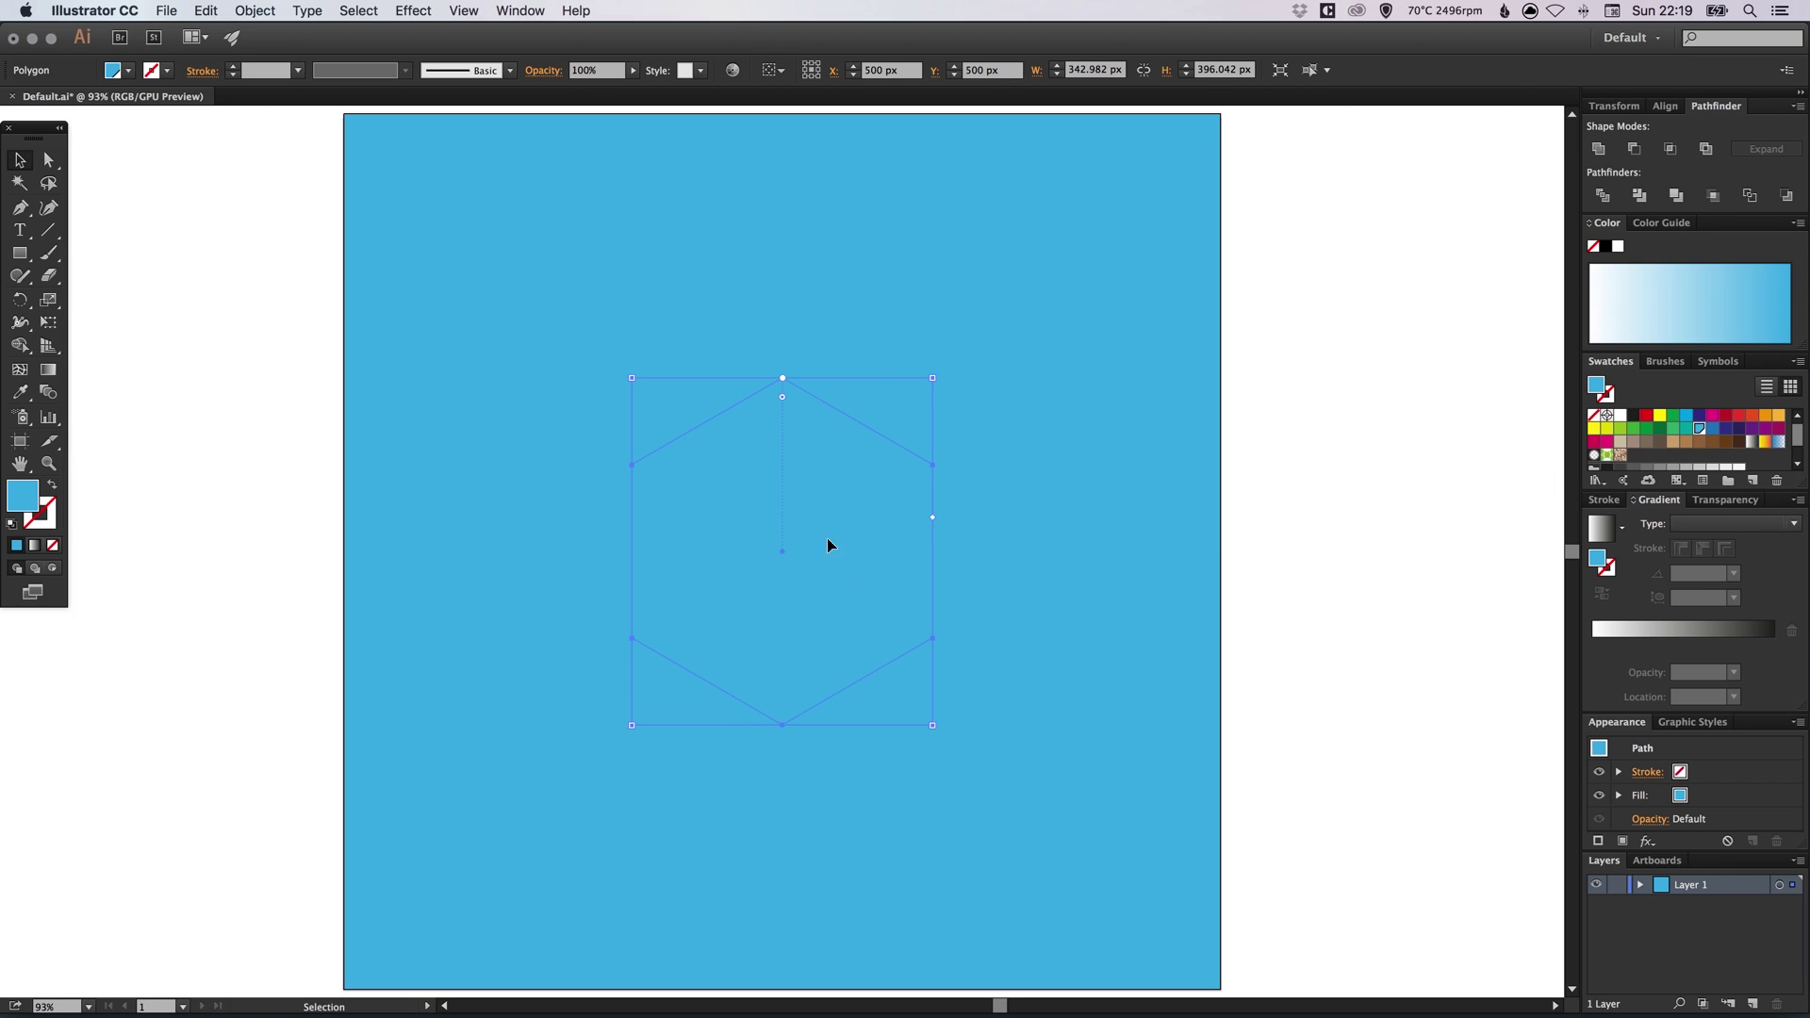
double_click(1712, 430)
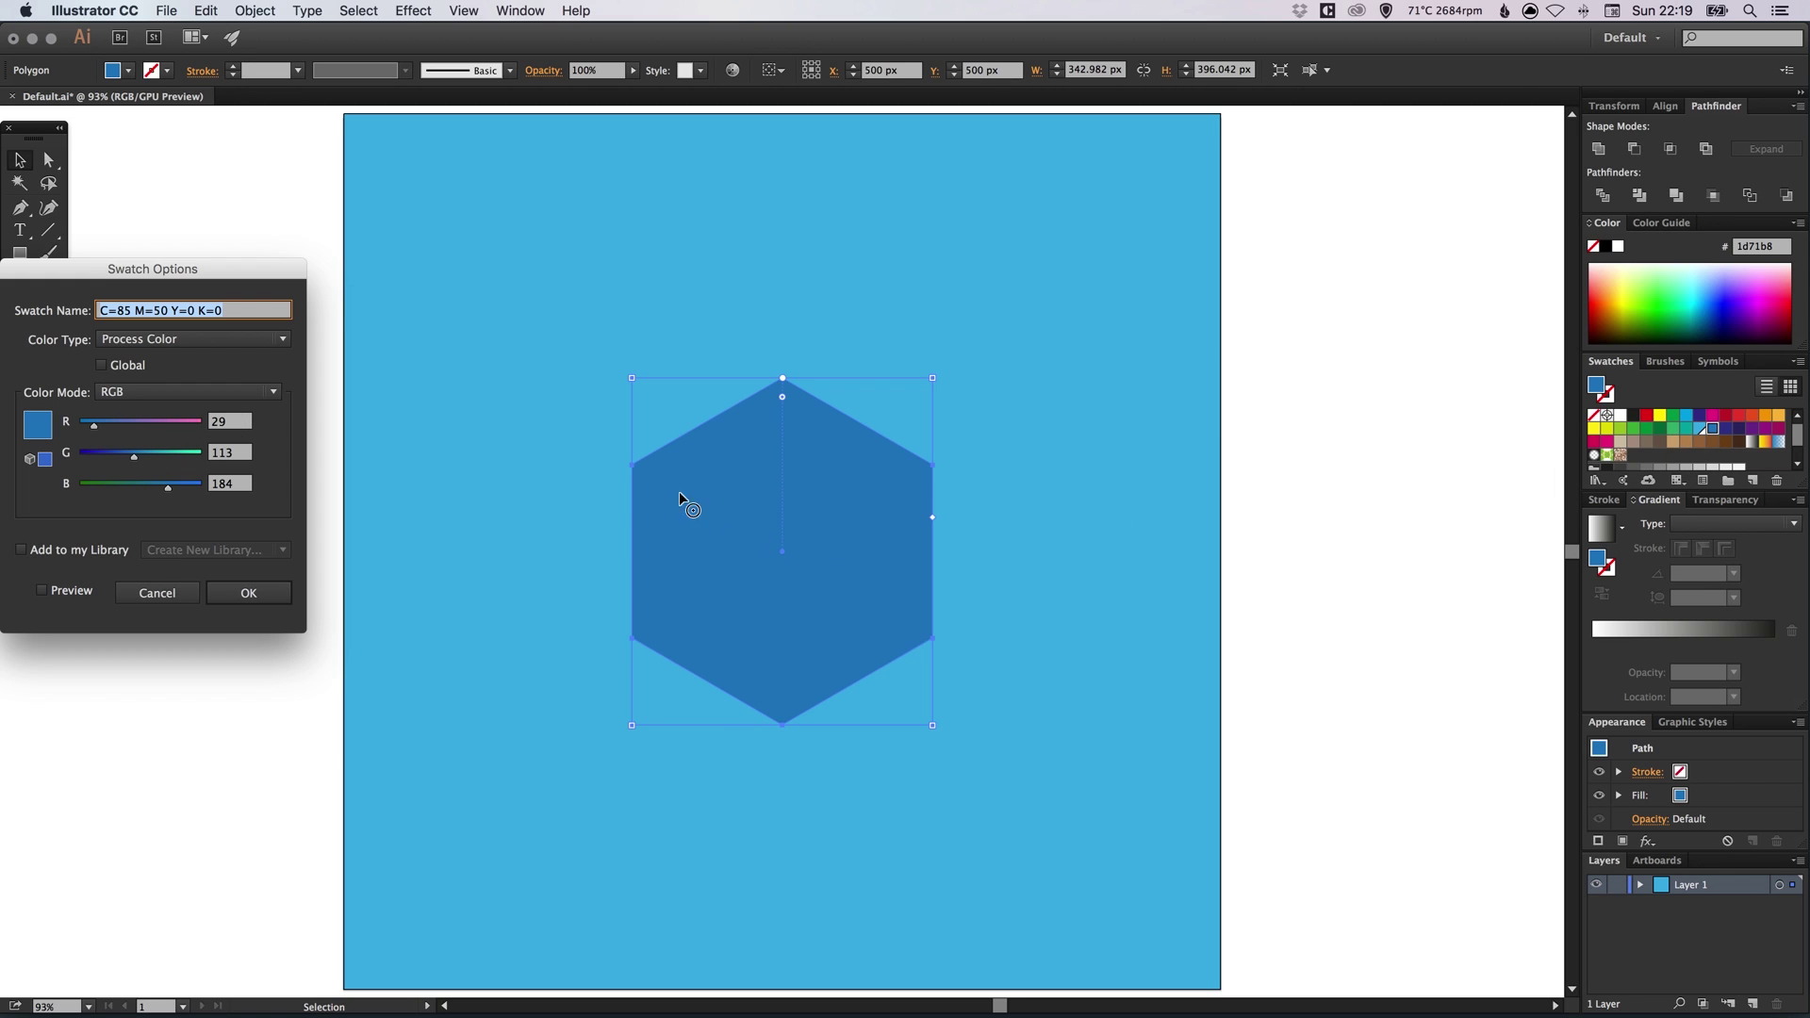
left_click(120, 367)
left_click(248, 593)
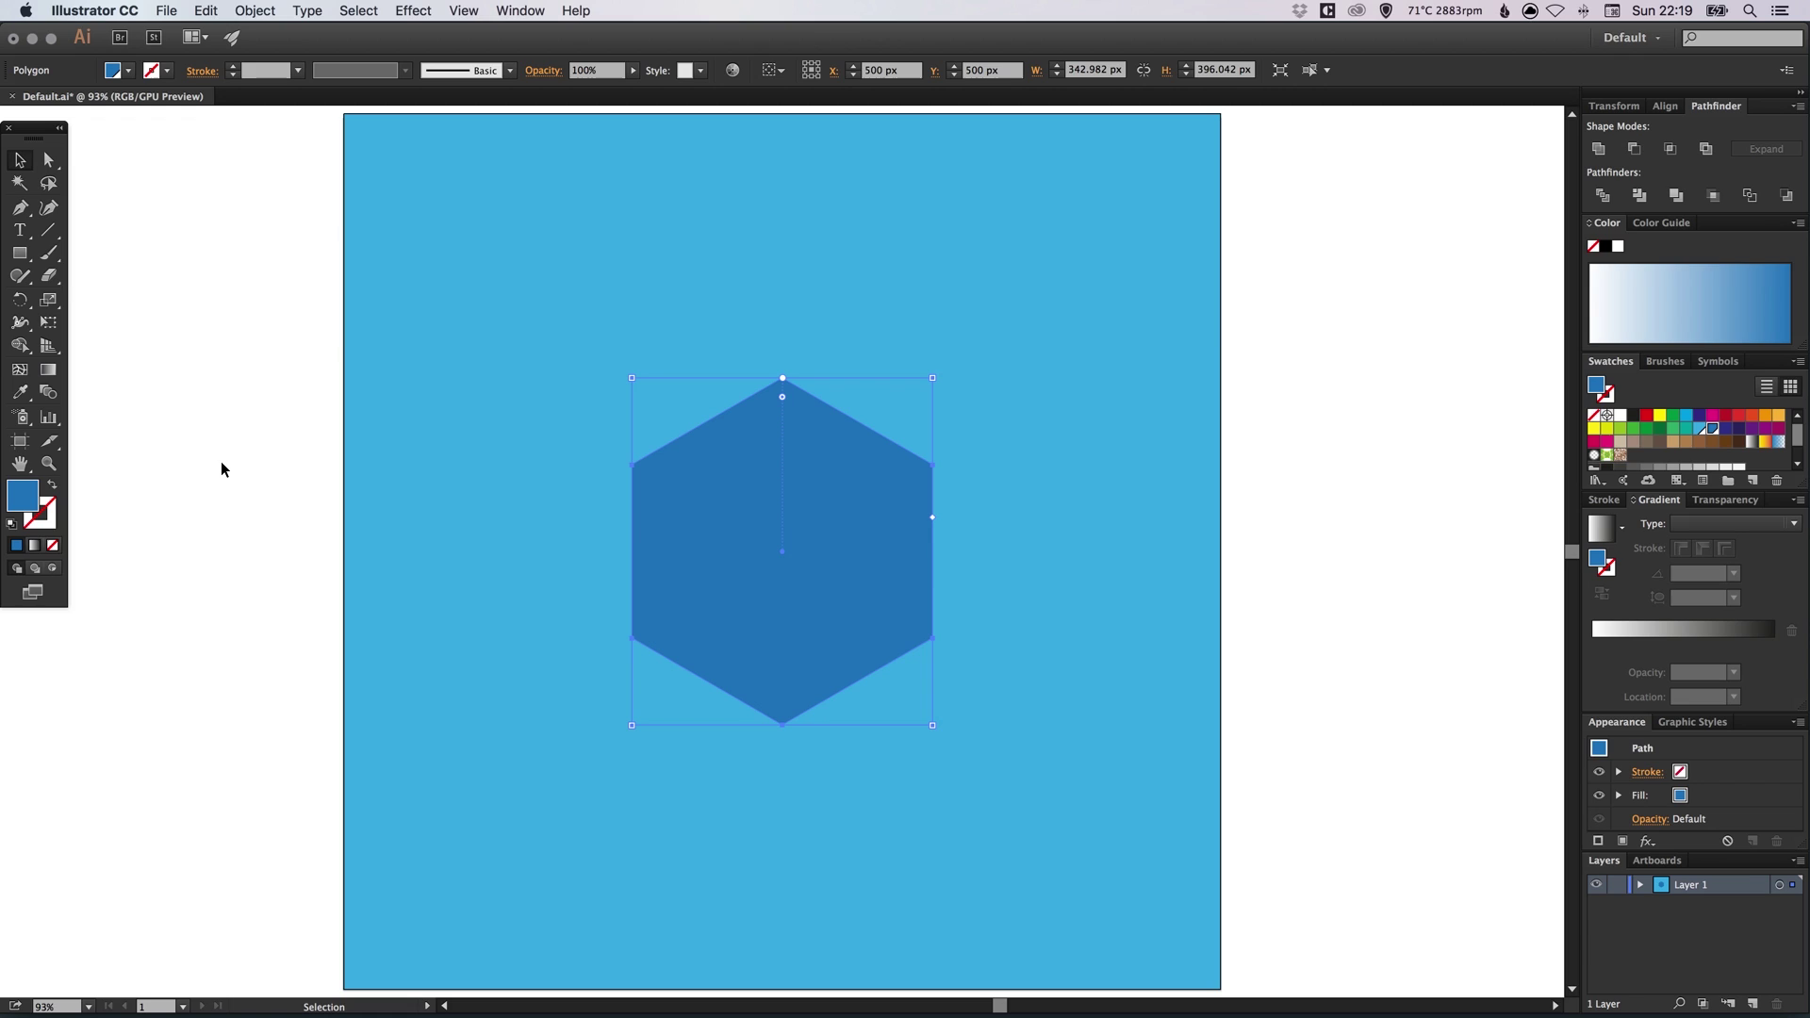
Draw a circle above-left of the hexagon with the Ellipse tool
left_click(19, 256)
left_click(18, 257)
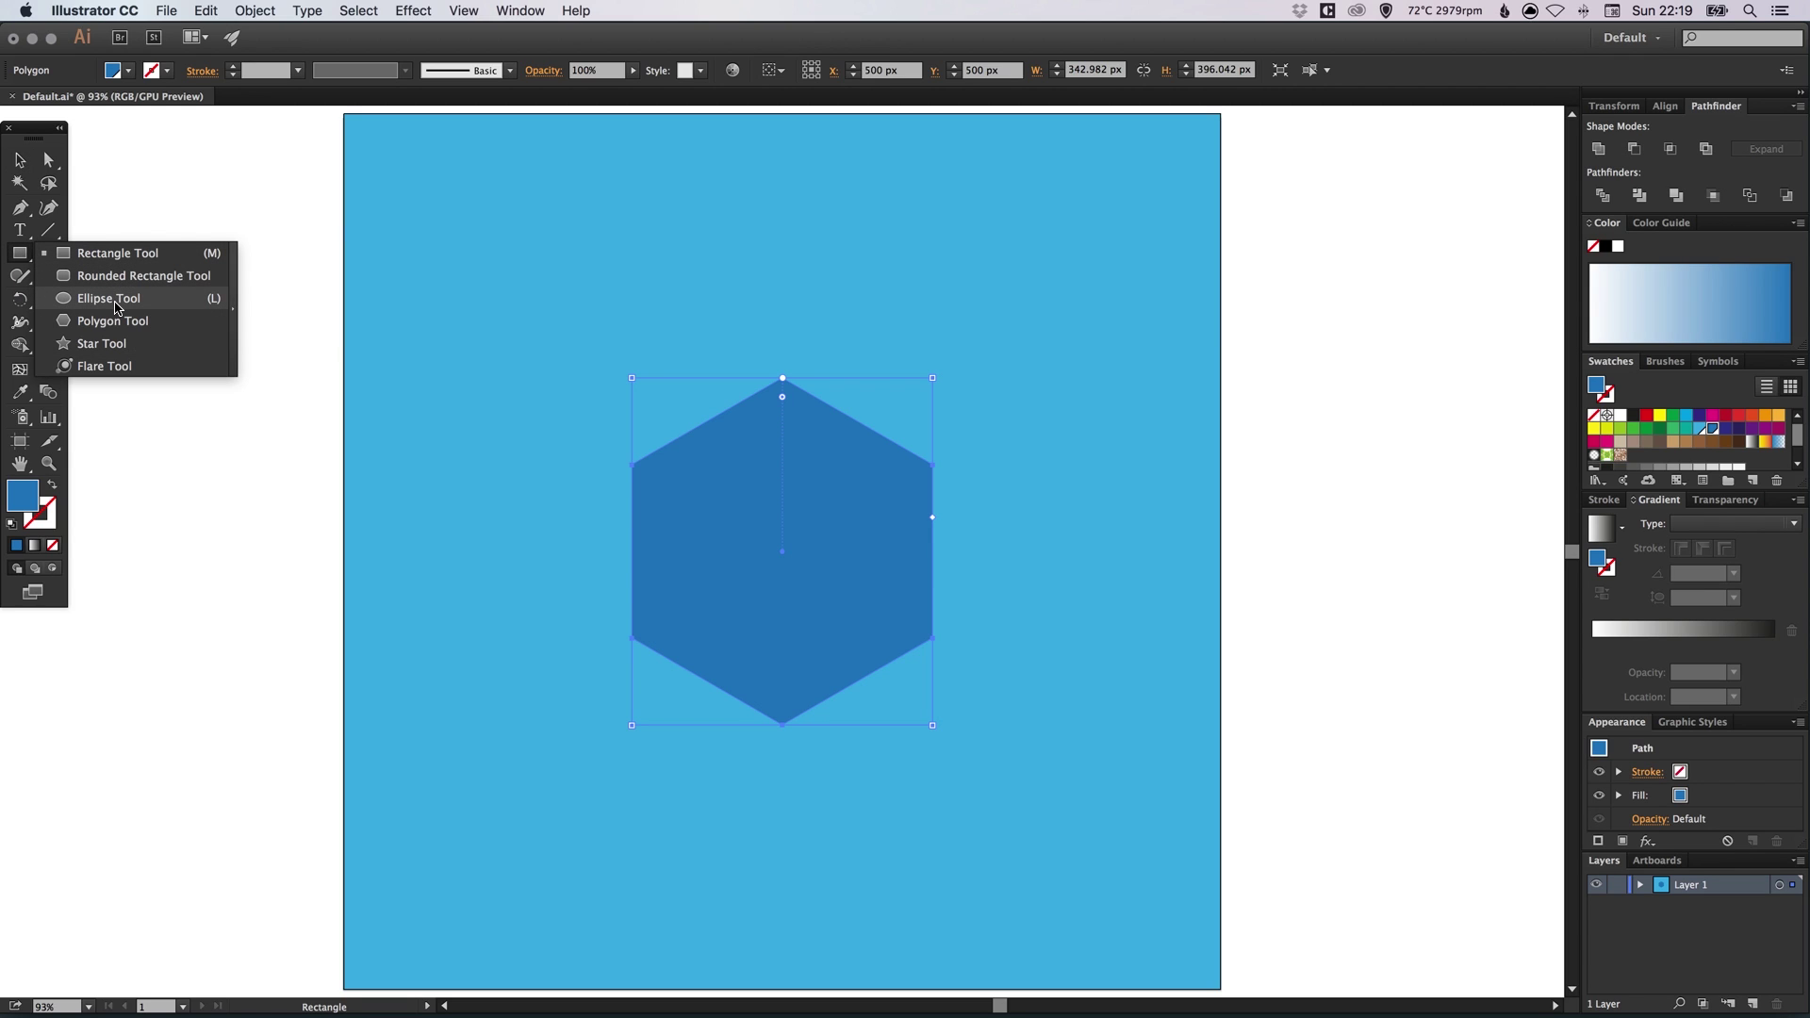
left_click(113, 300)
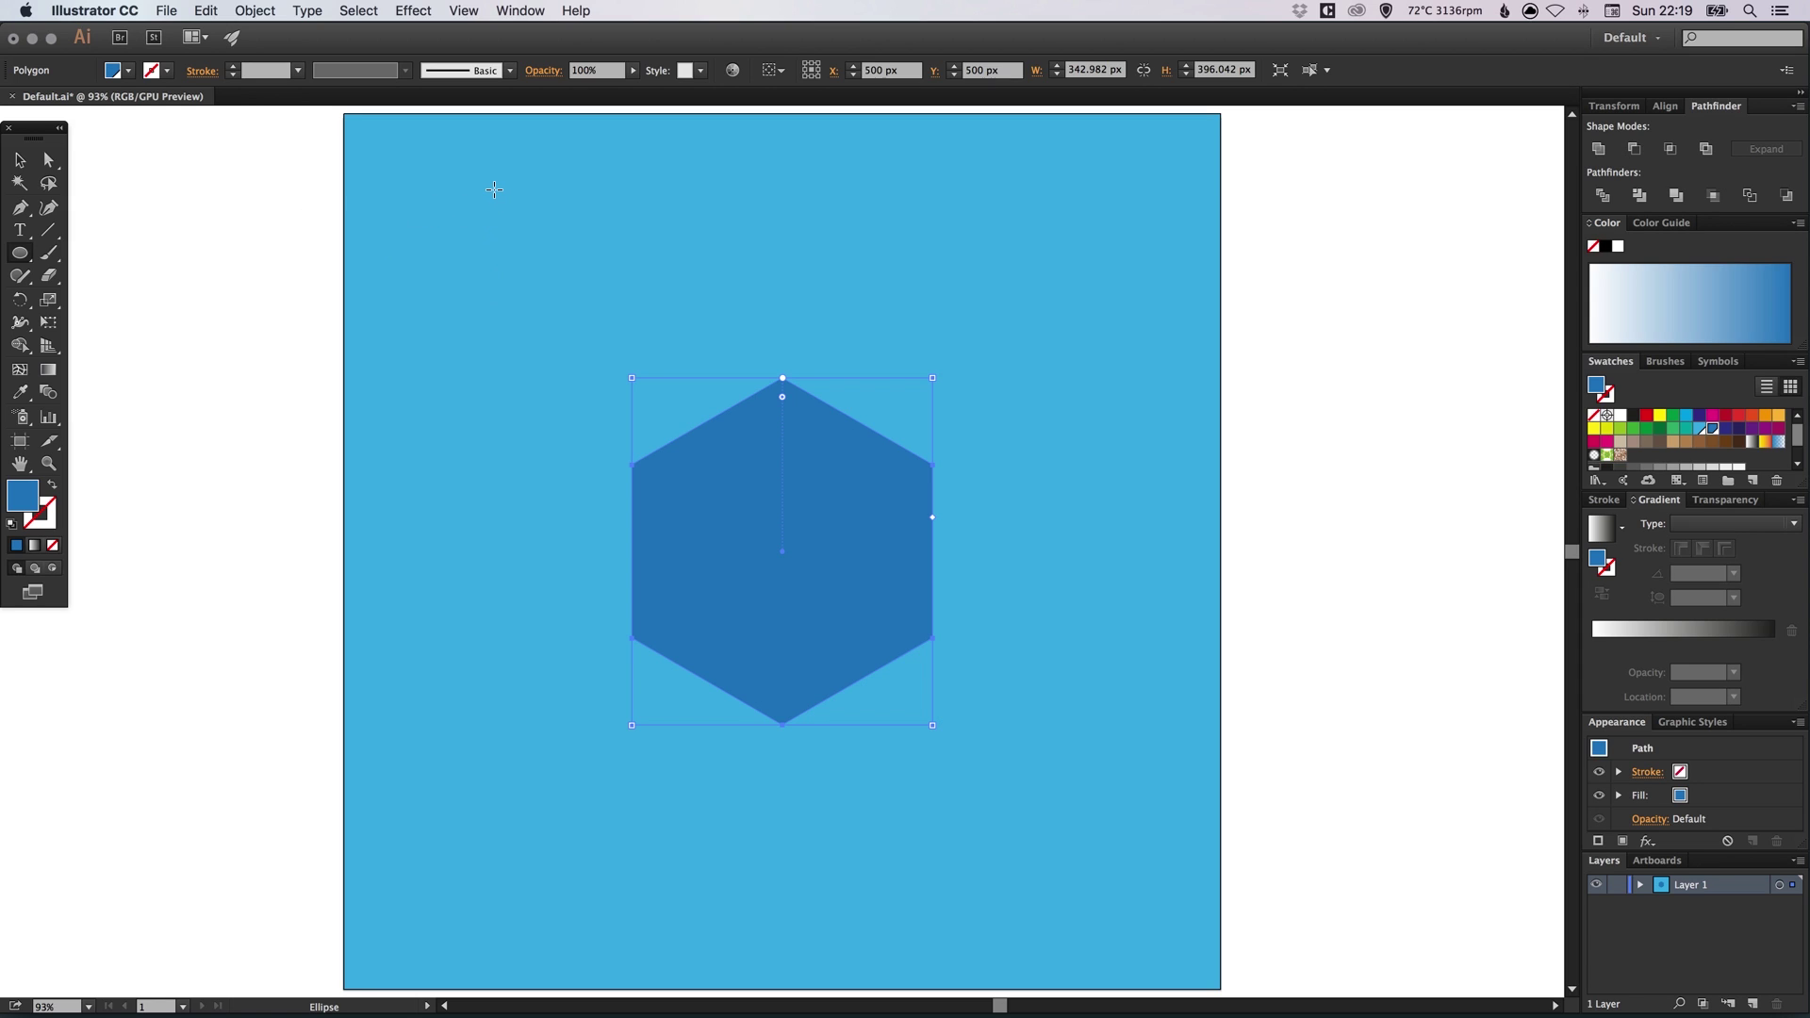
left_click_drag(494, 190, 551, 304)
key("v")
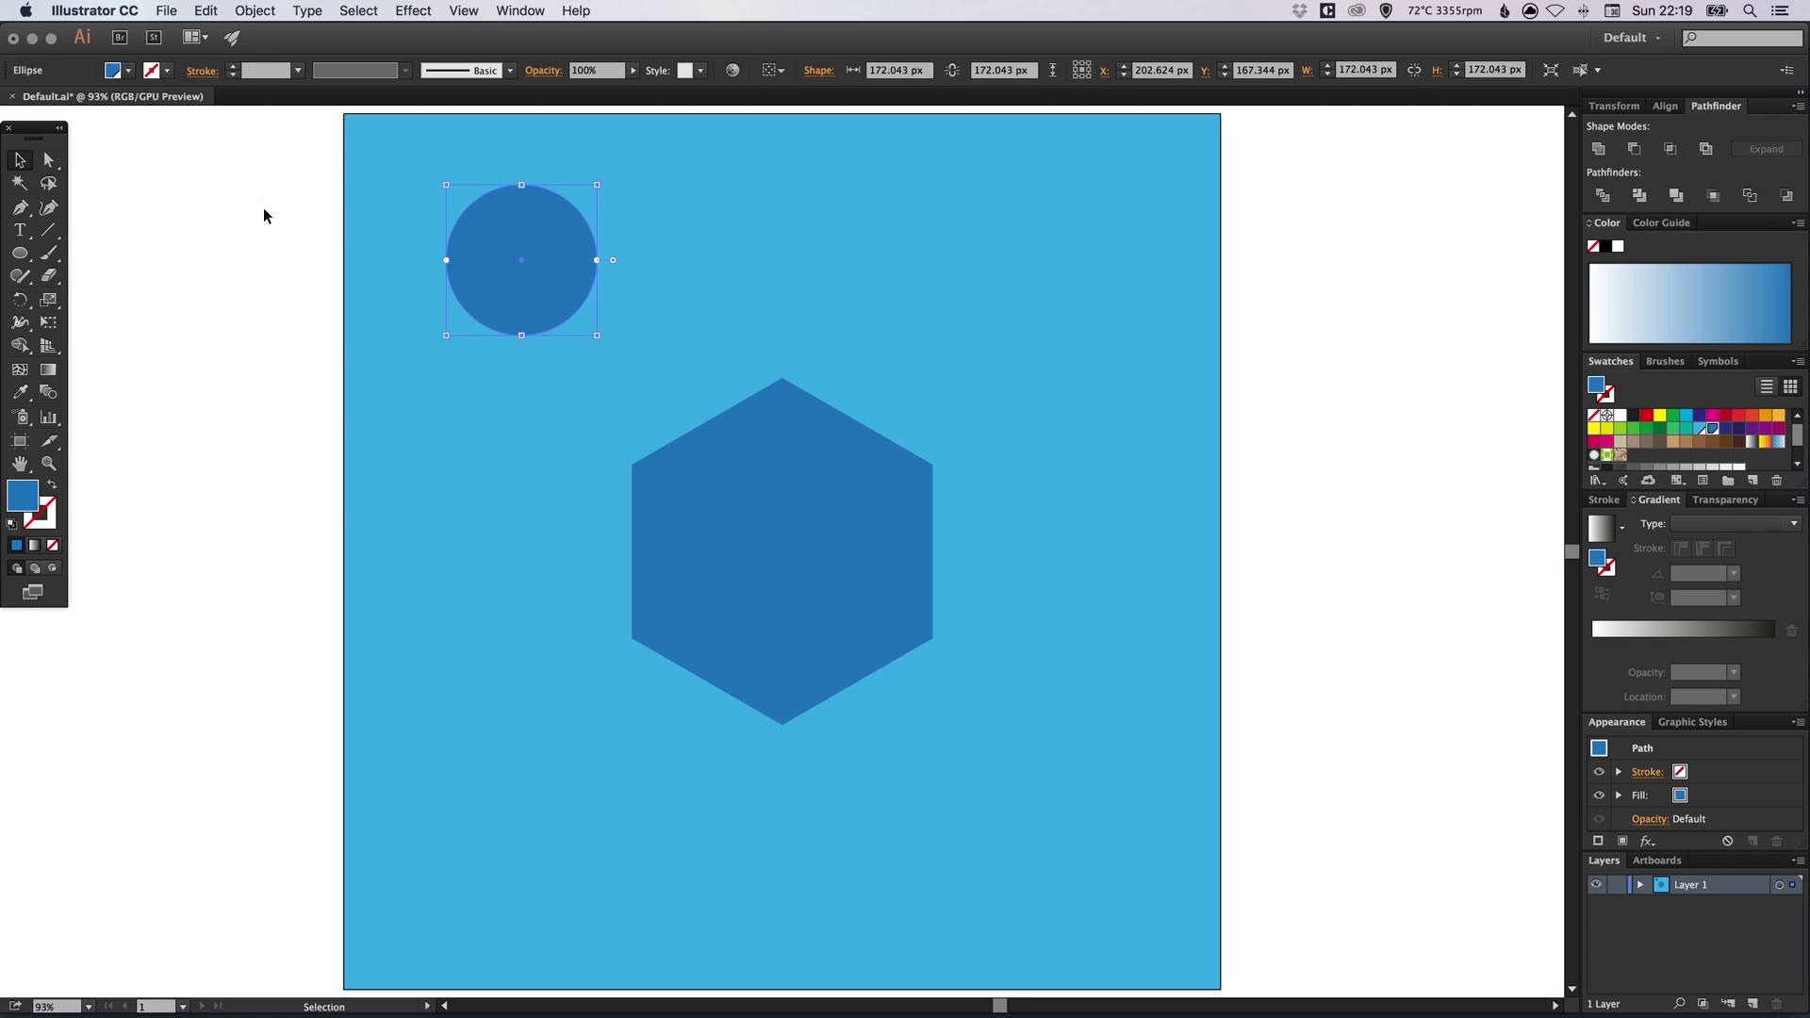
Pull the circle's bottom anchor down and convert it into a sharp point
left_click(49, 161)
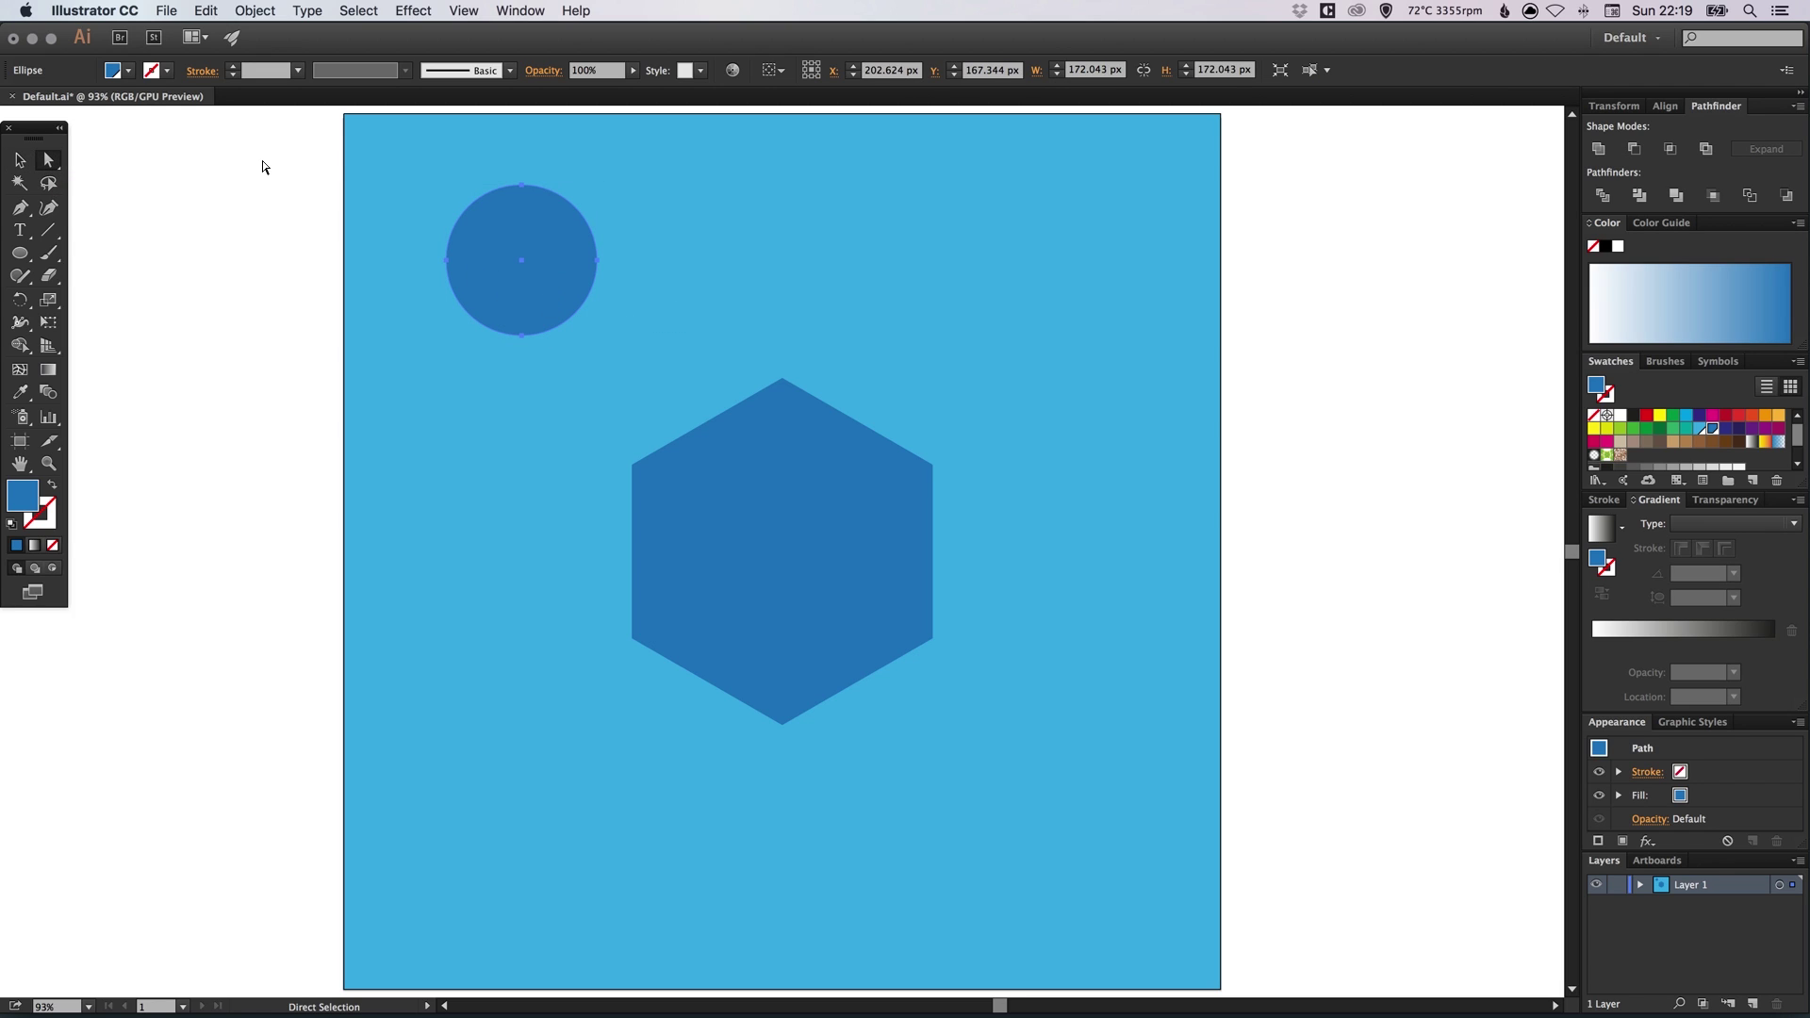
left_click(357, 10)
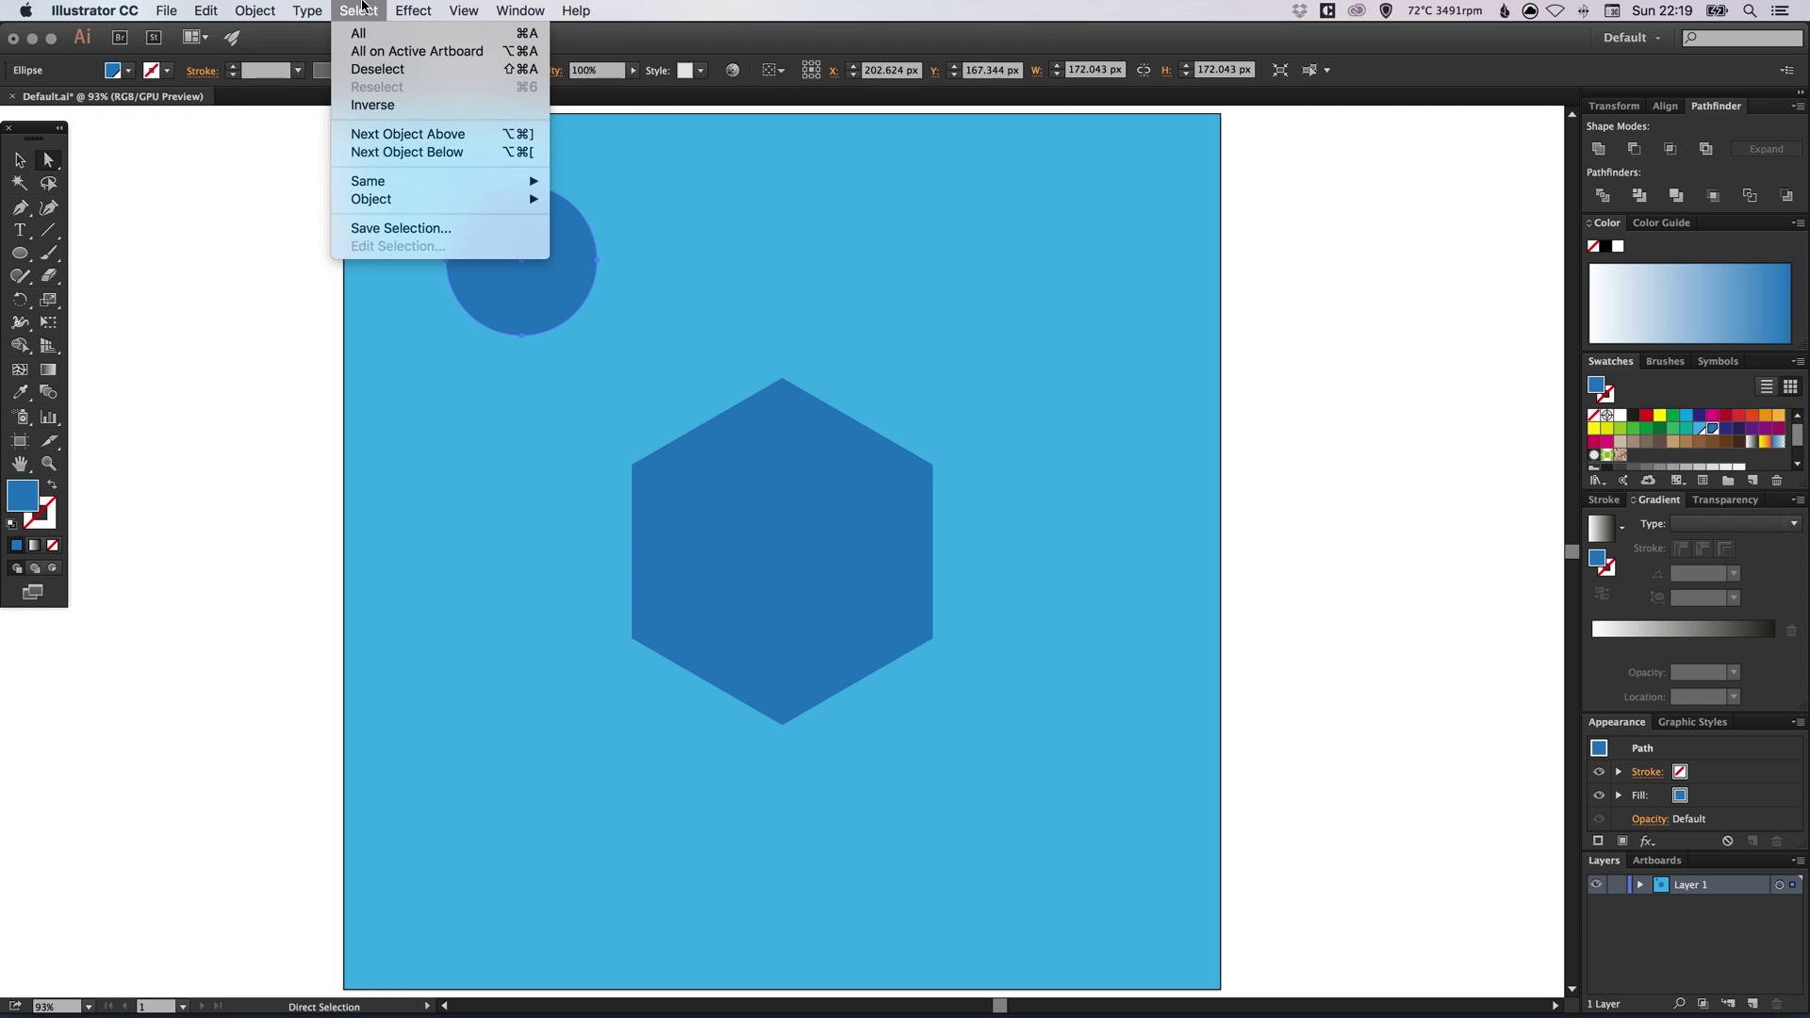
left_click(494, 70)
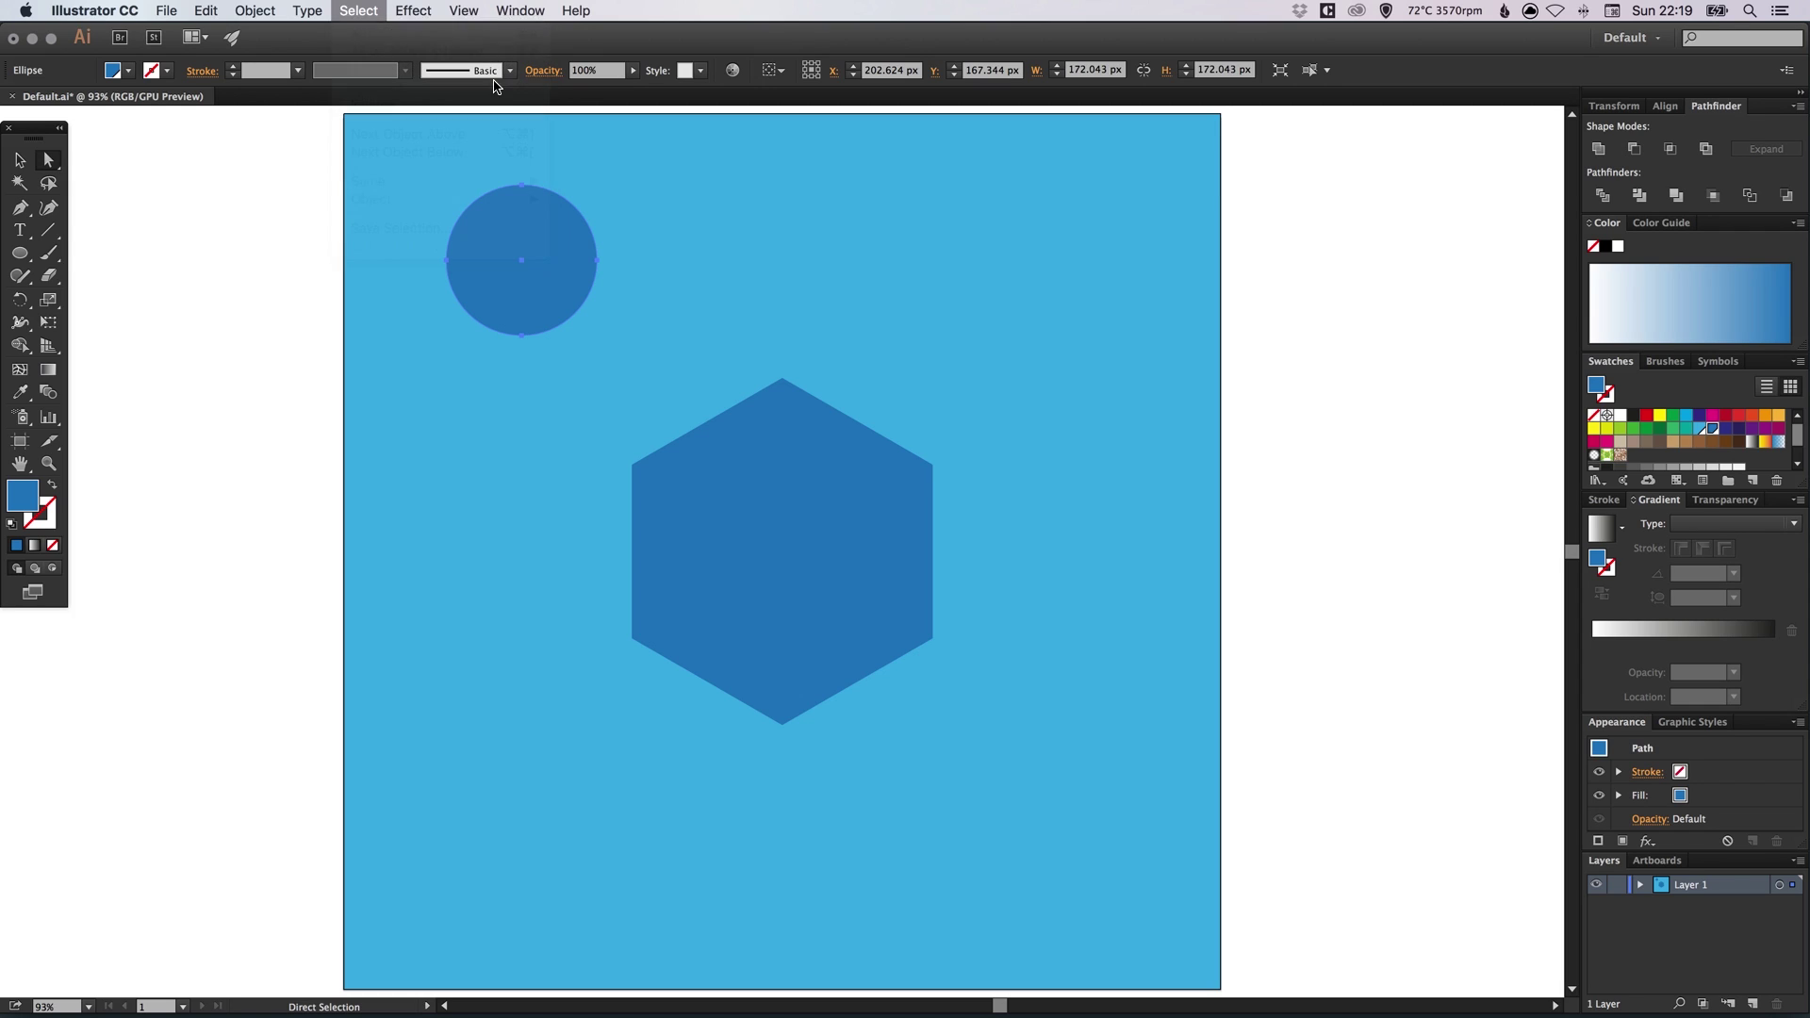
left_click(523, 339)
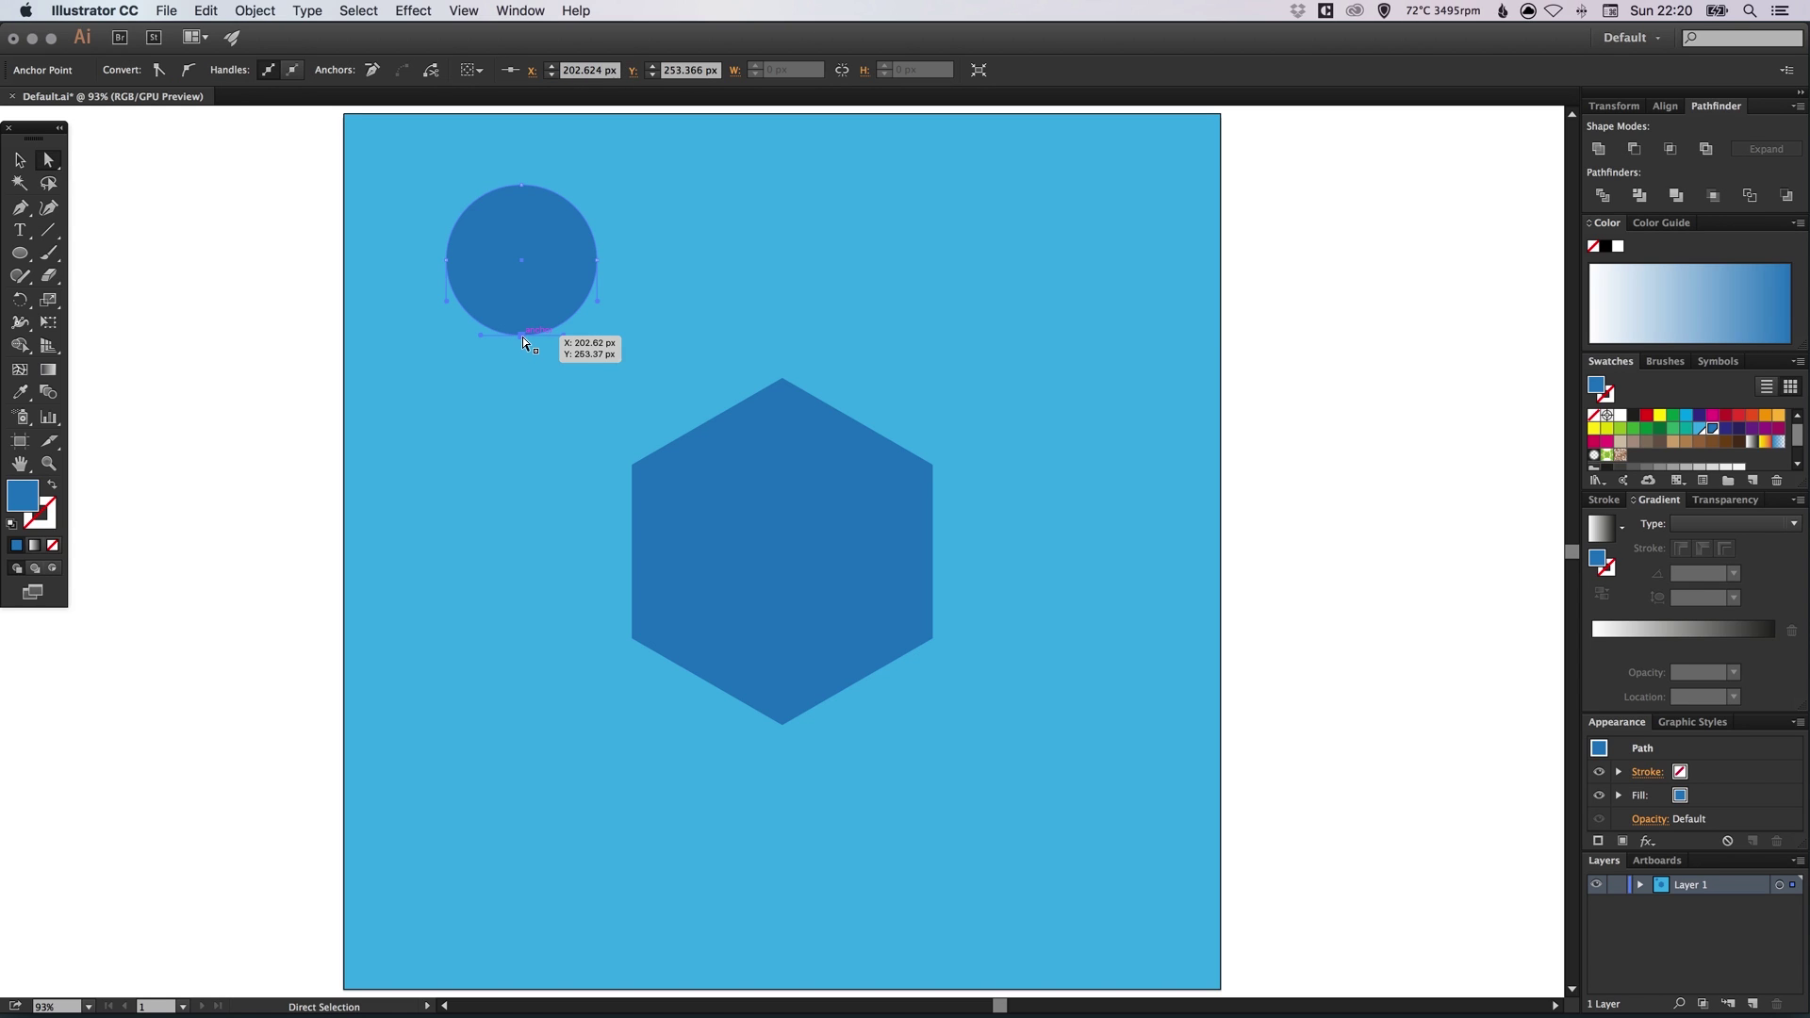
left_click_drag(522, 337, 521, 392)
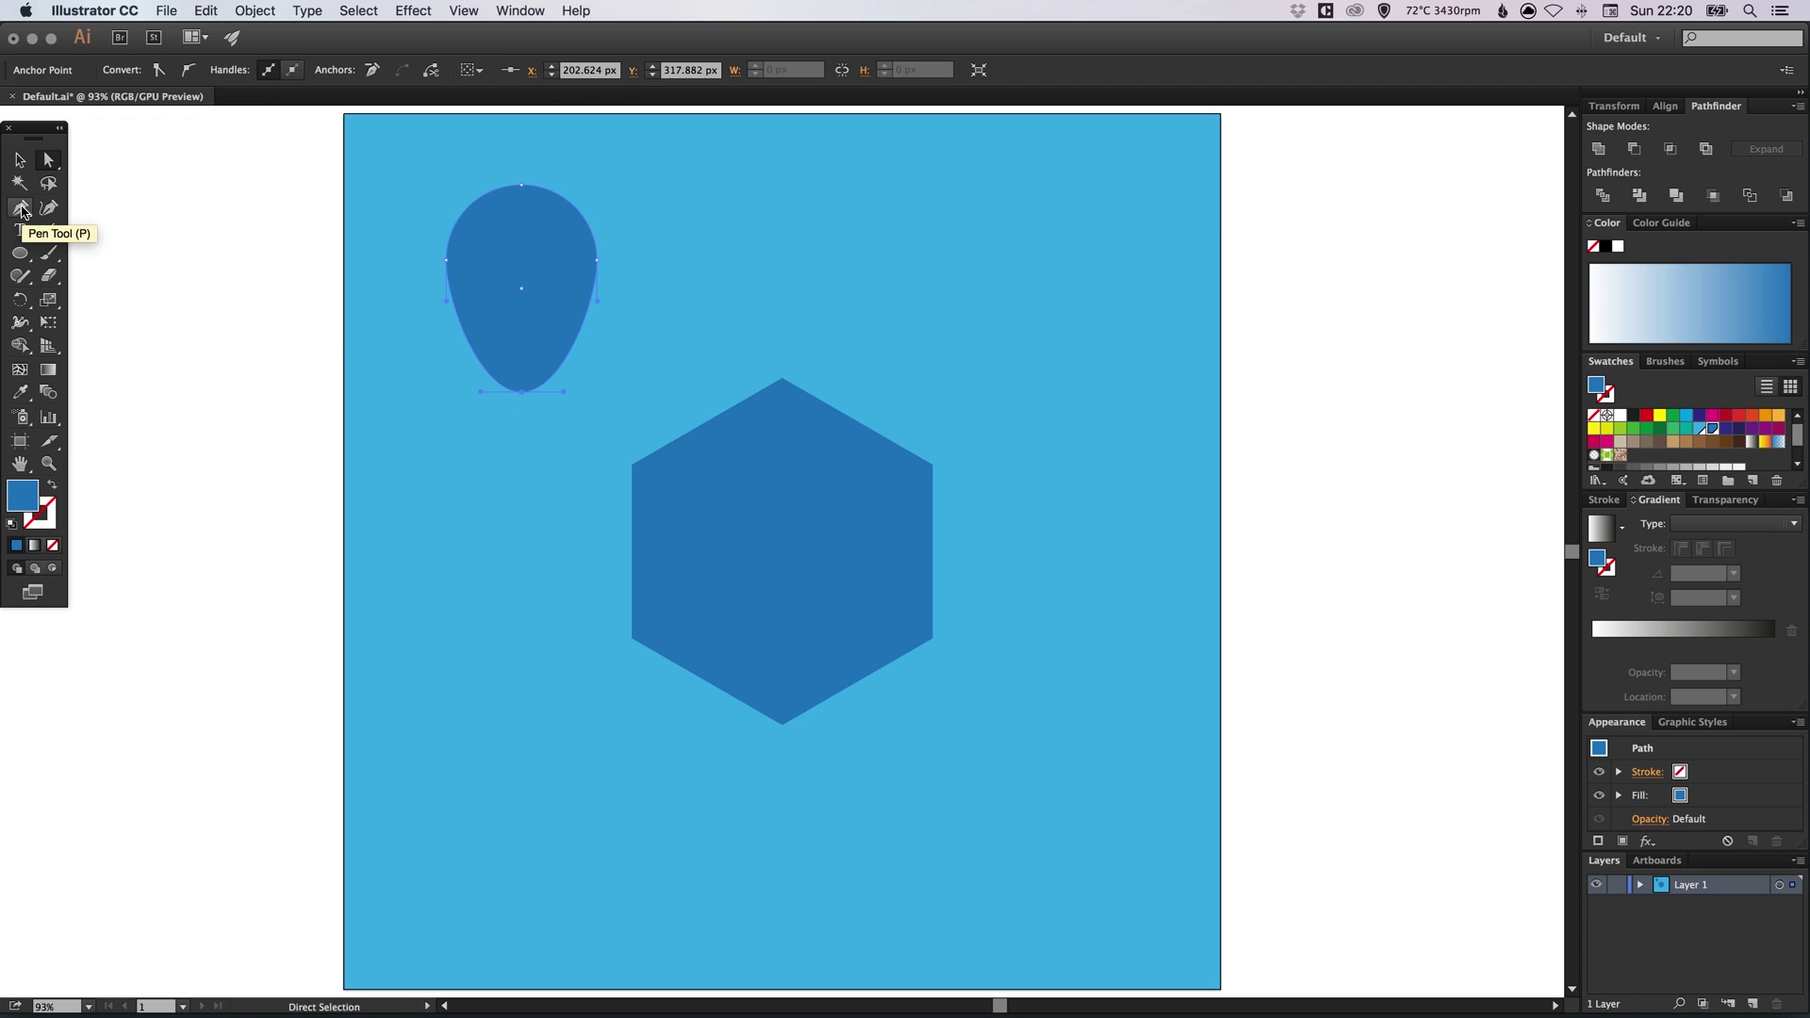
left_click(21, 209)
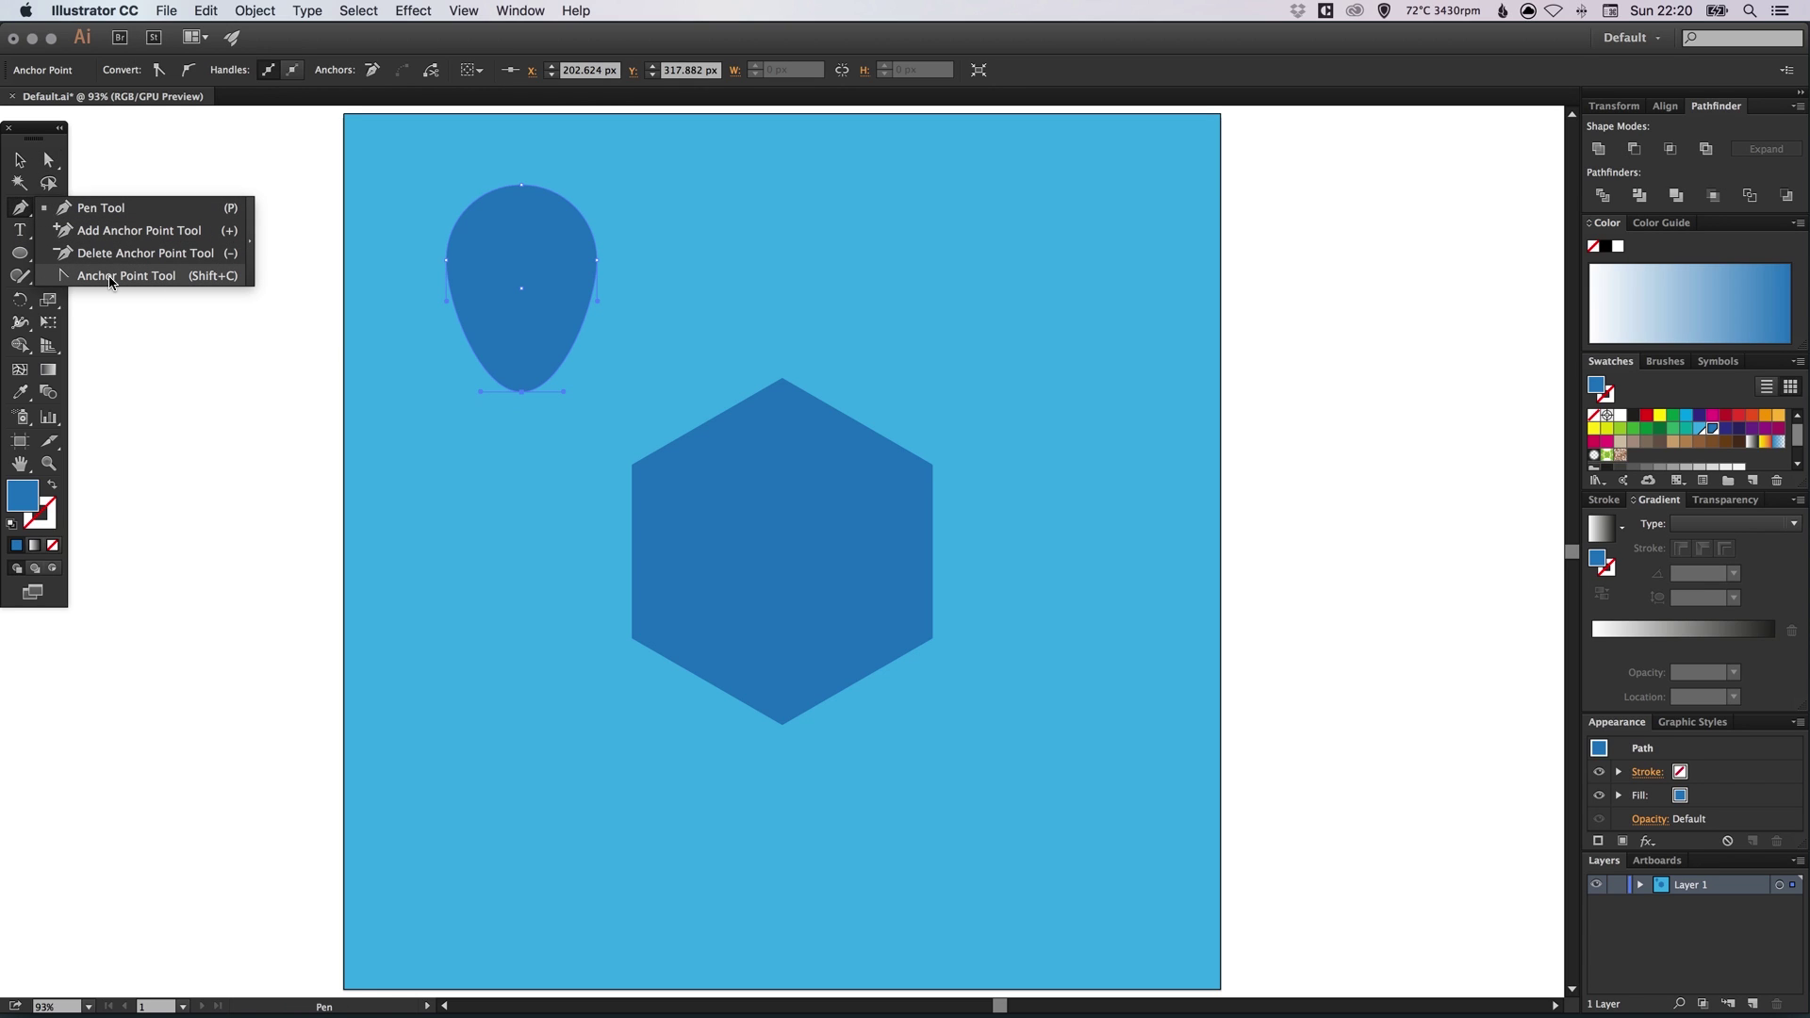
left_click(110, 277)
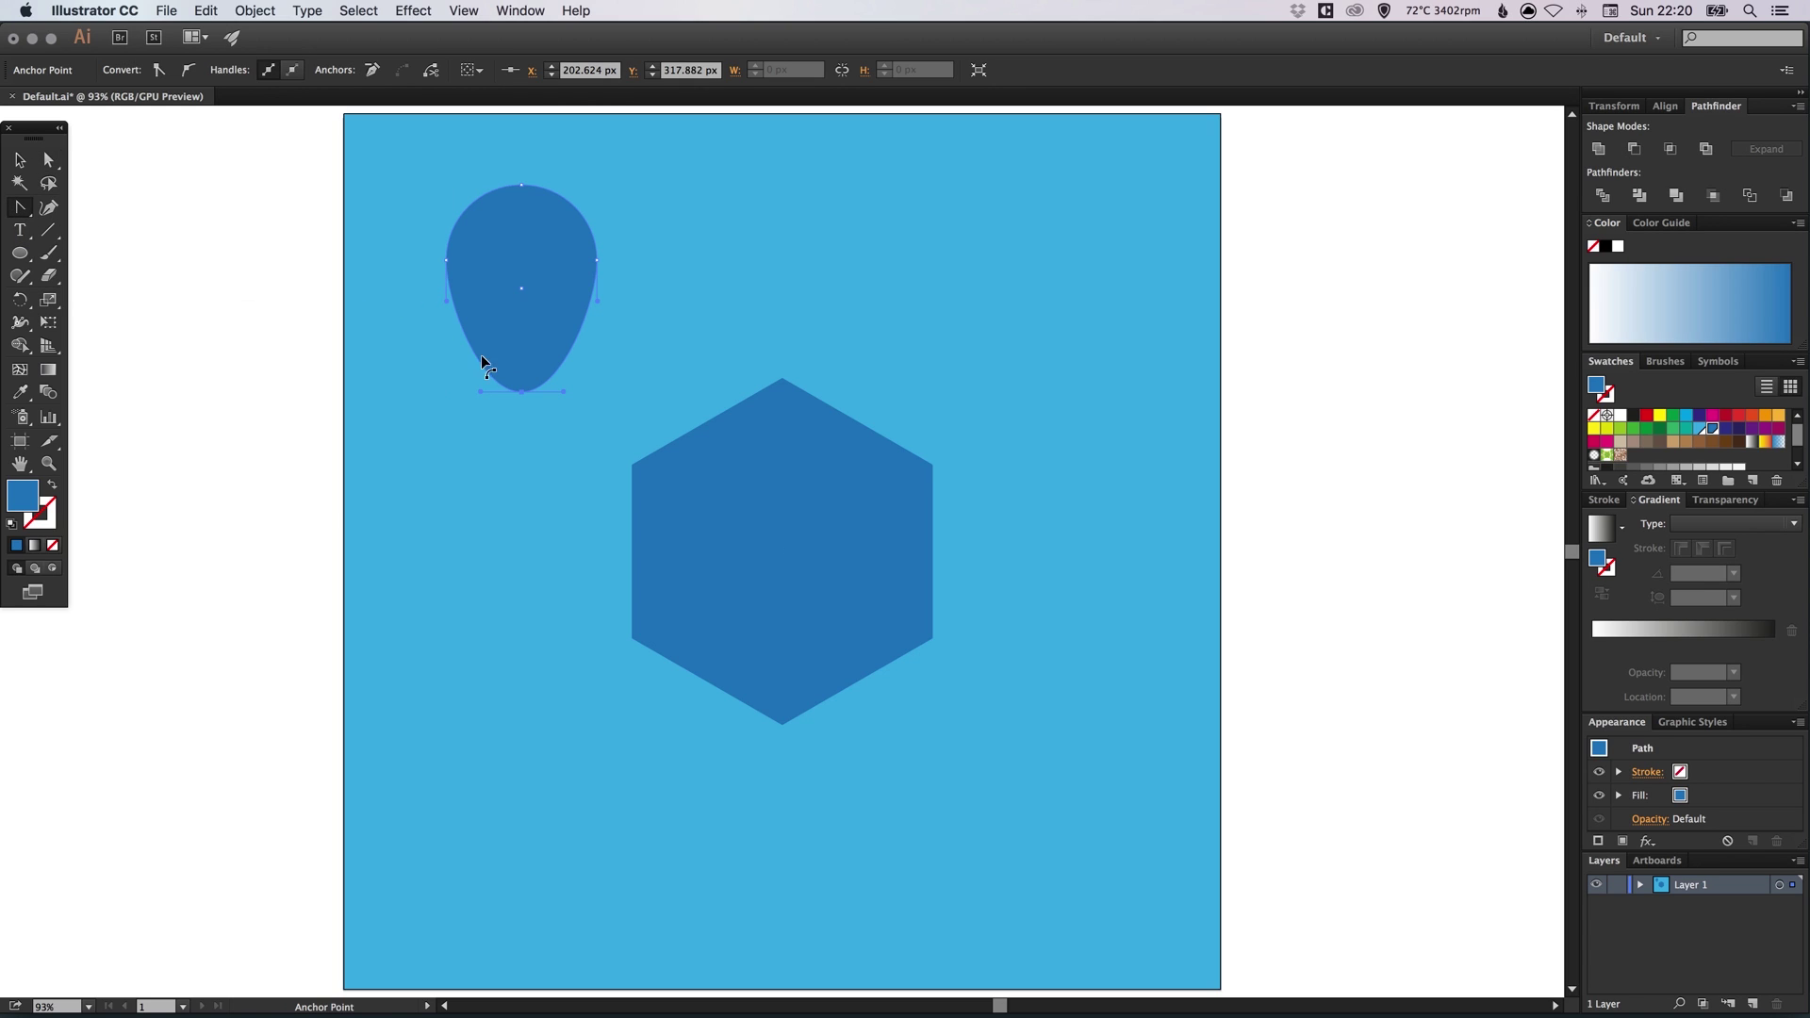
left_click(524, 394)
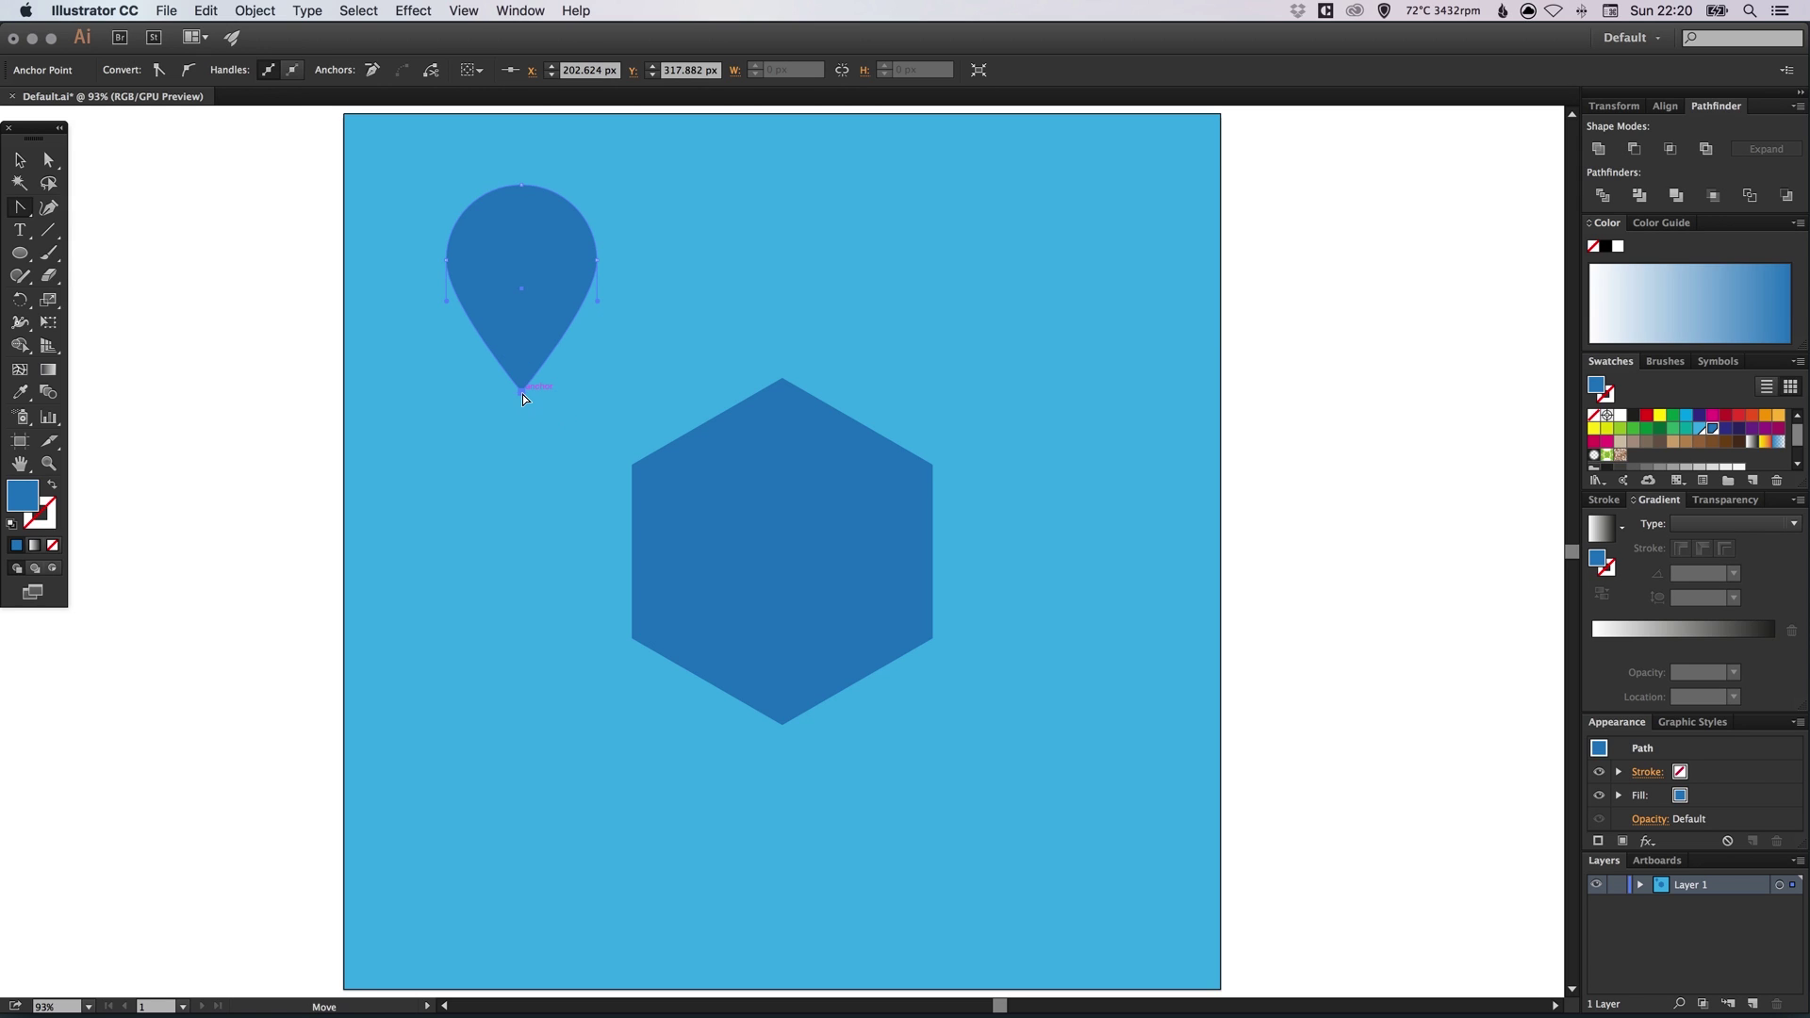
Zoom in on the teardrop and select it
key("v")
left_click(359, 308)
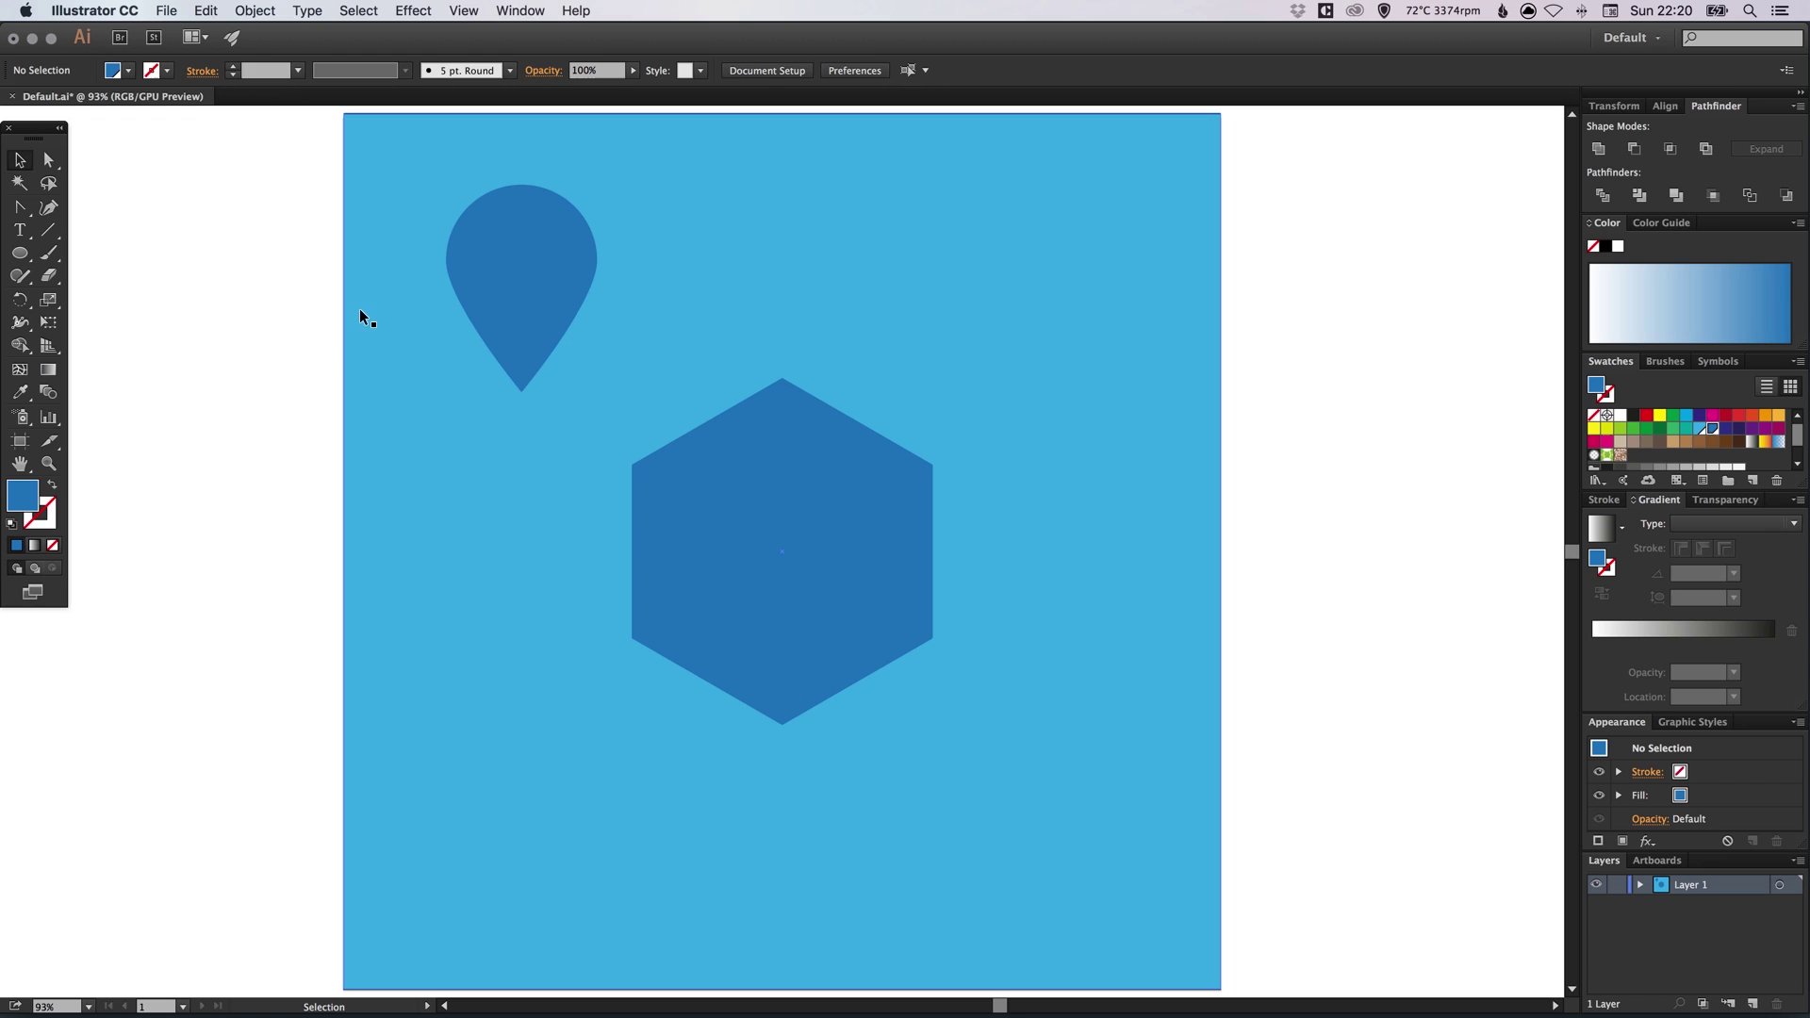
left_click_drag(384, 194, 833, 573)
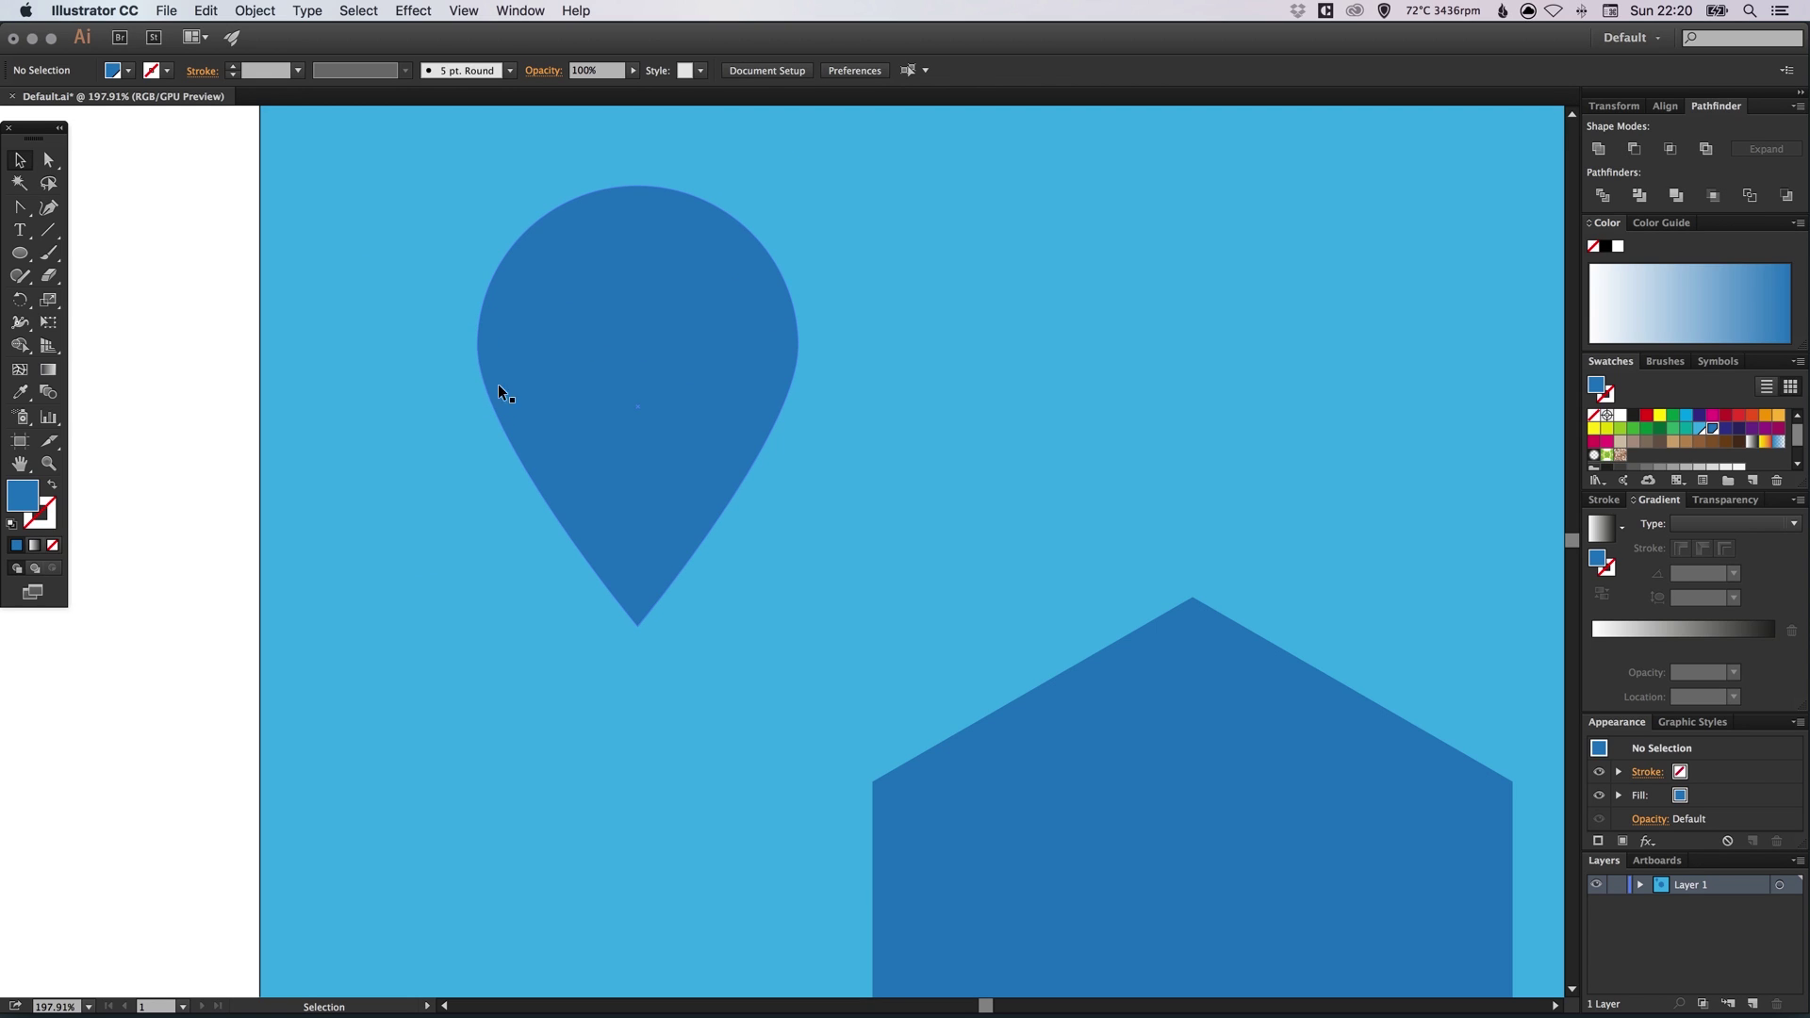
left_click(643, 355)
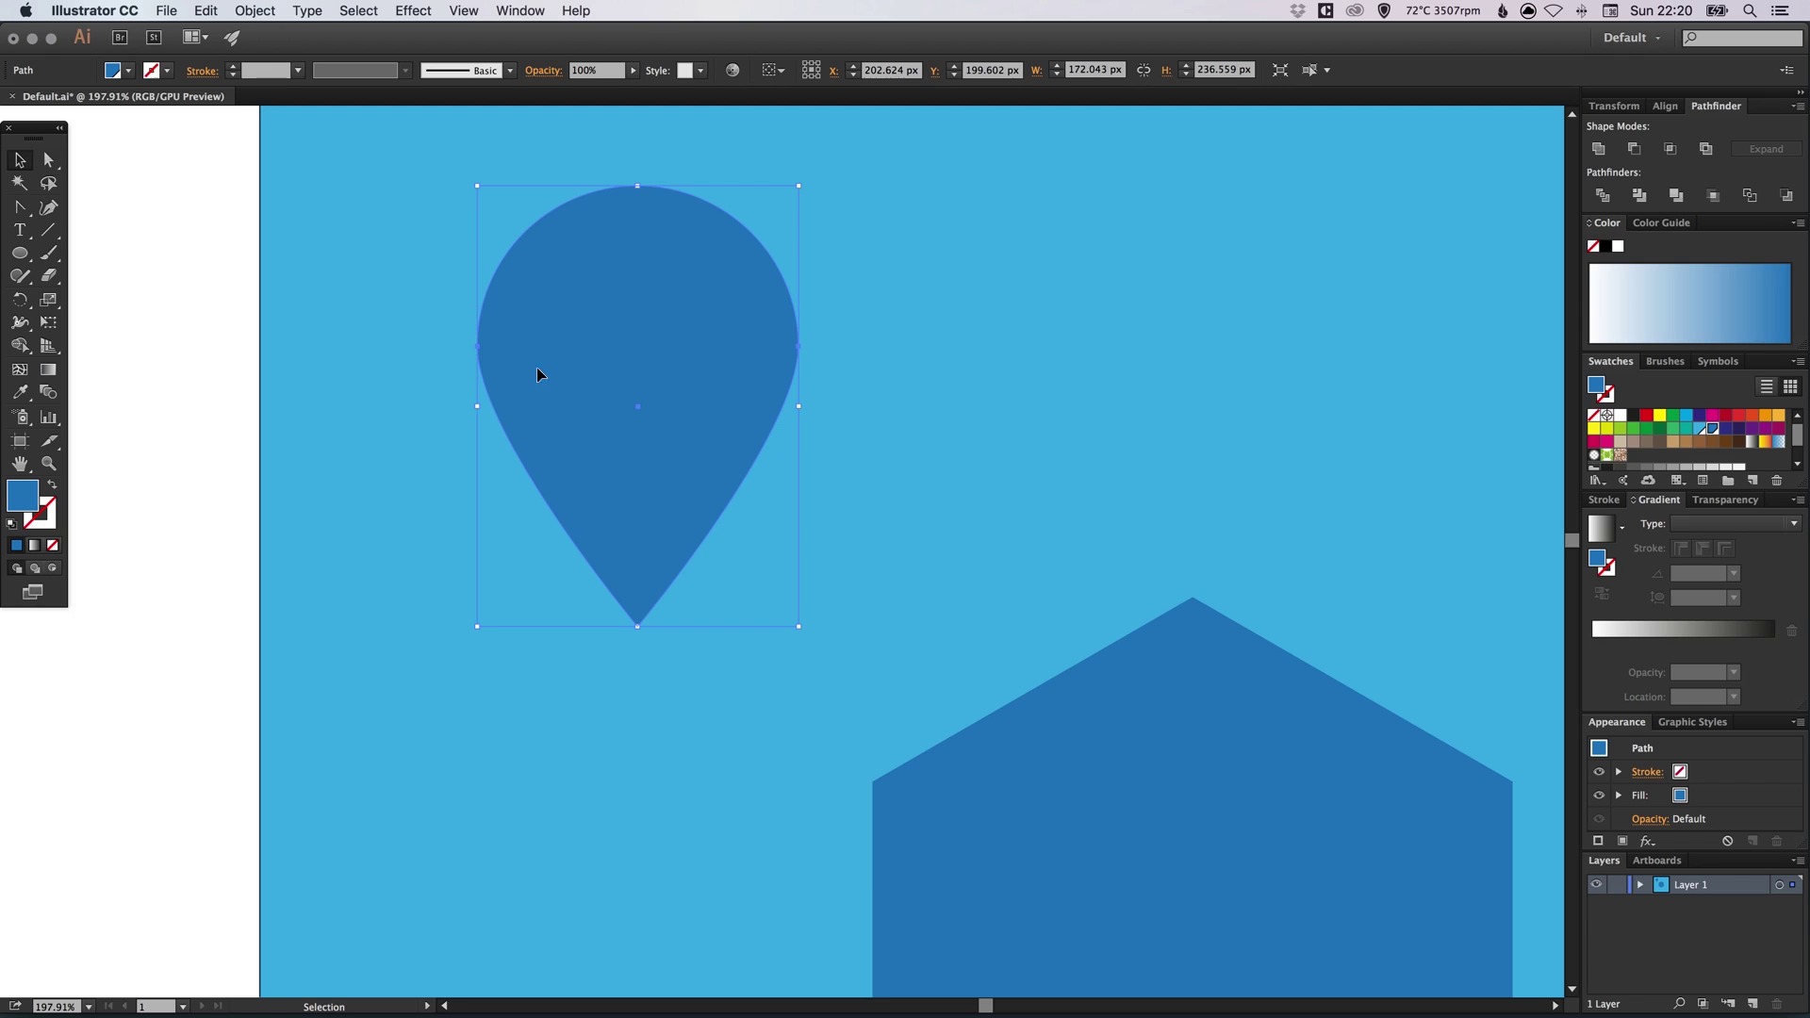
Smooth the teardrop's left and right edges with the Smooth tool
left_click(19, 277)
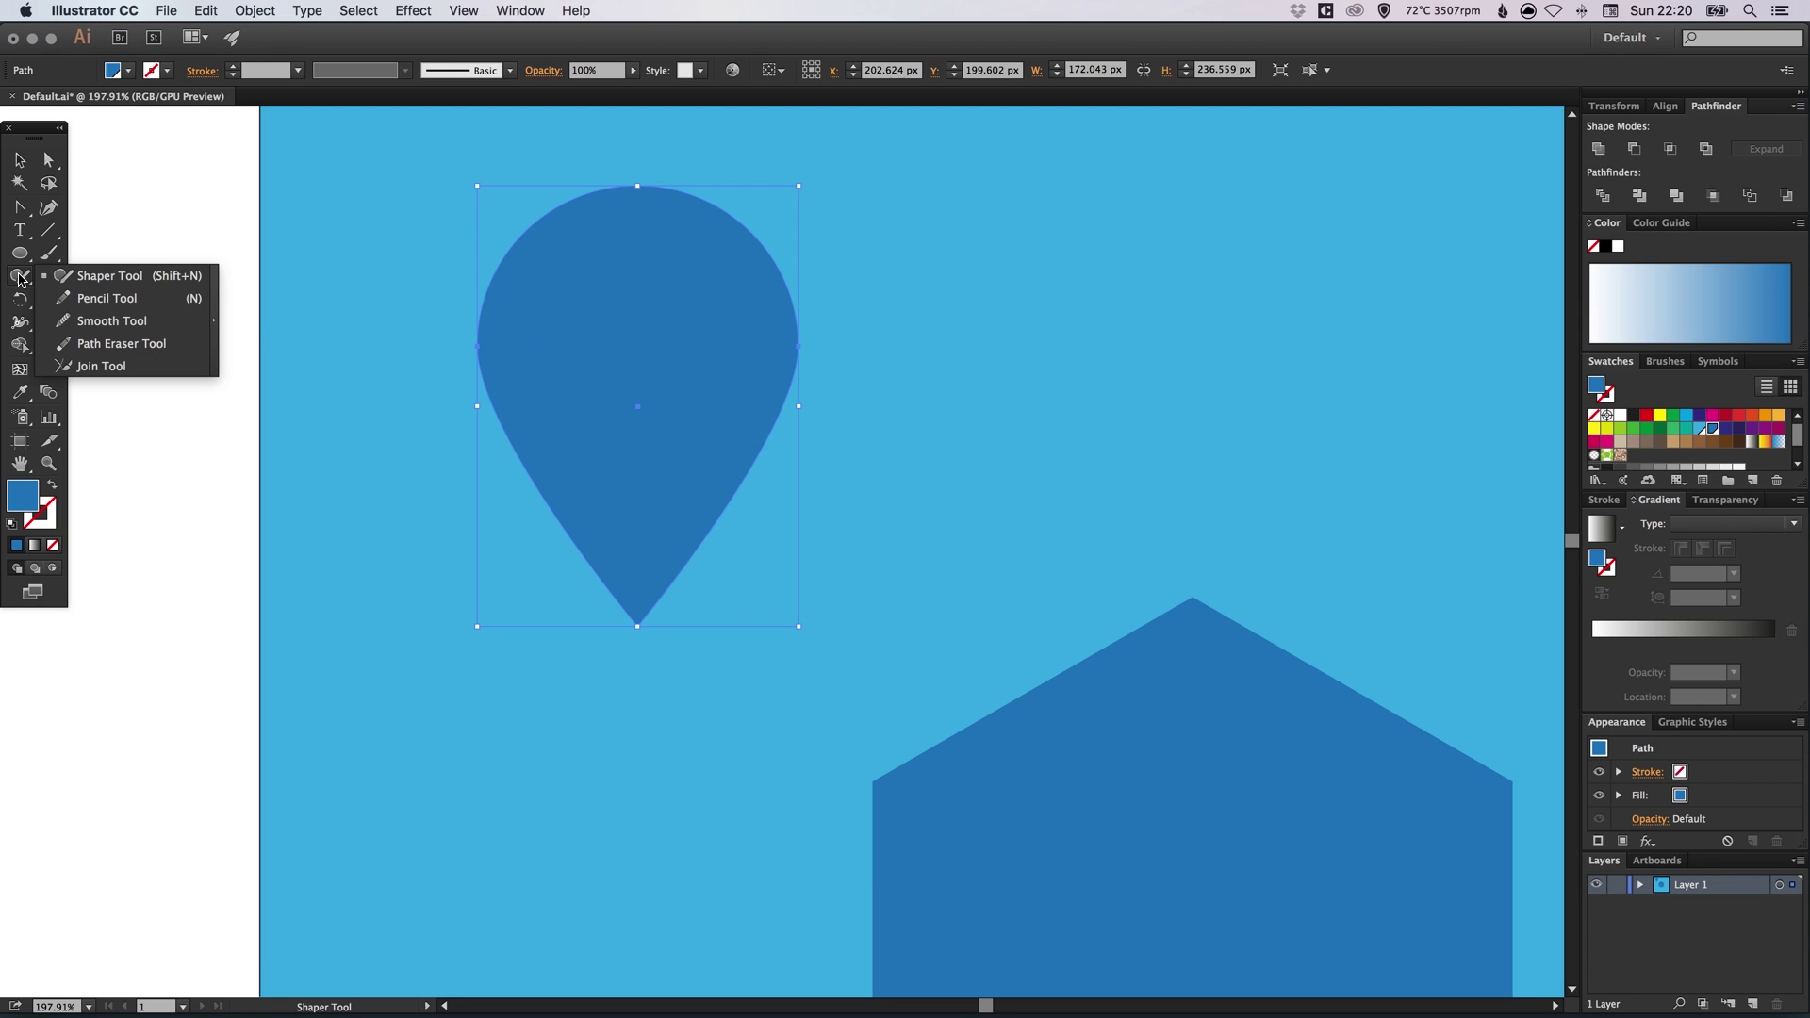
left_click(103, 324)
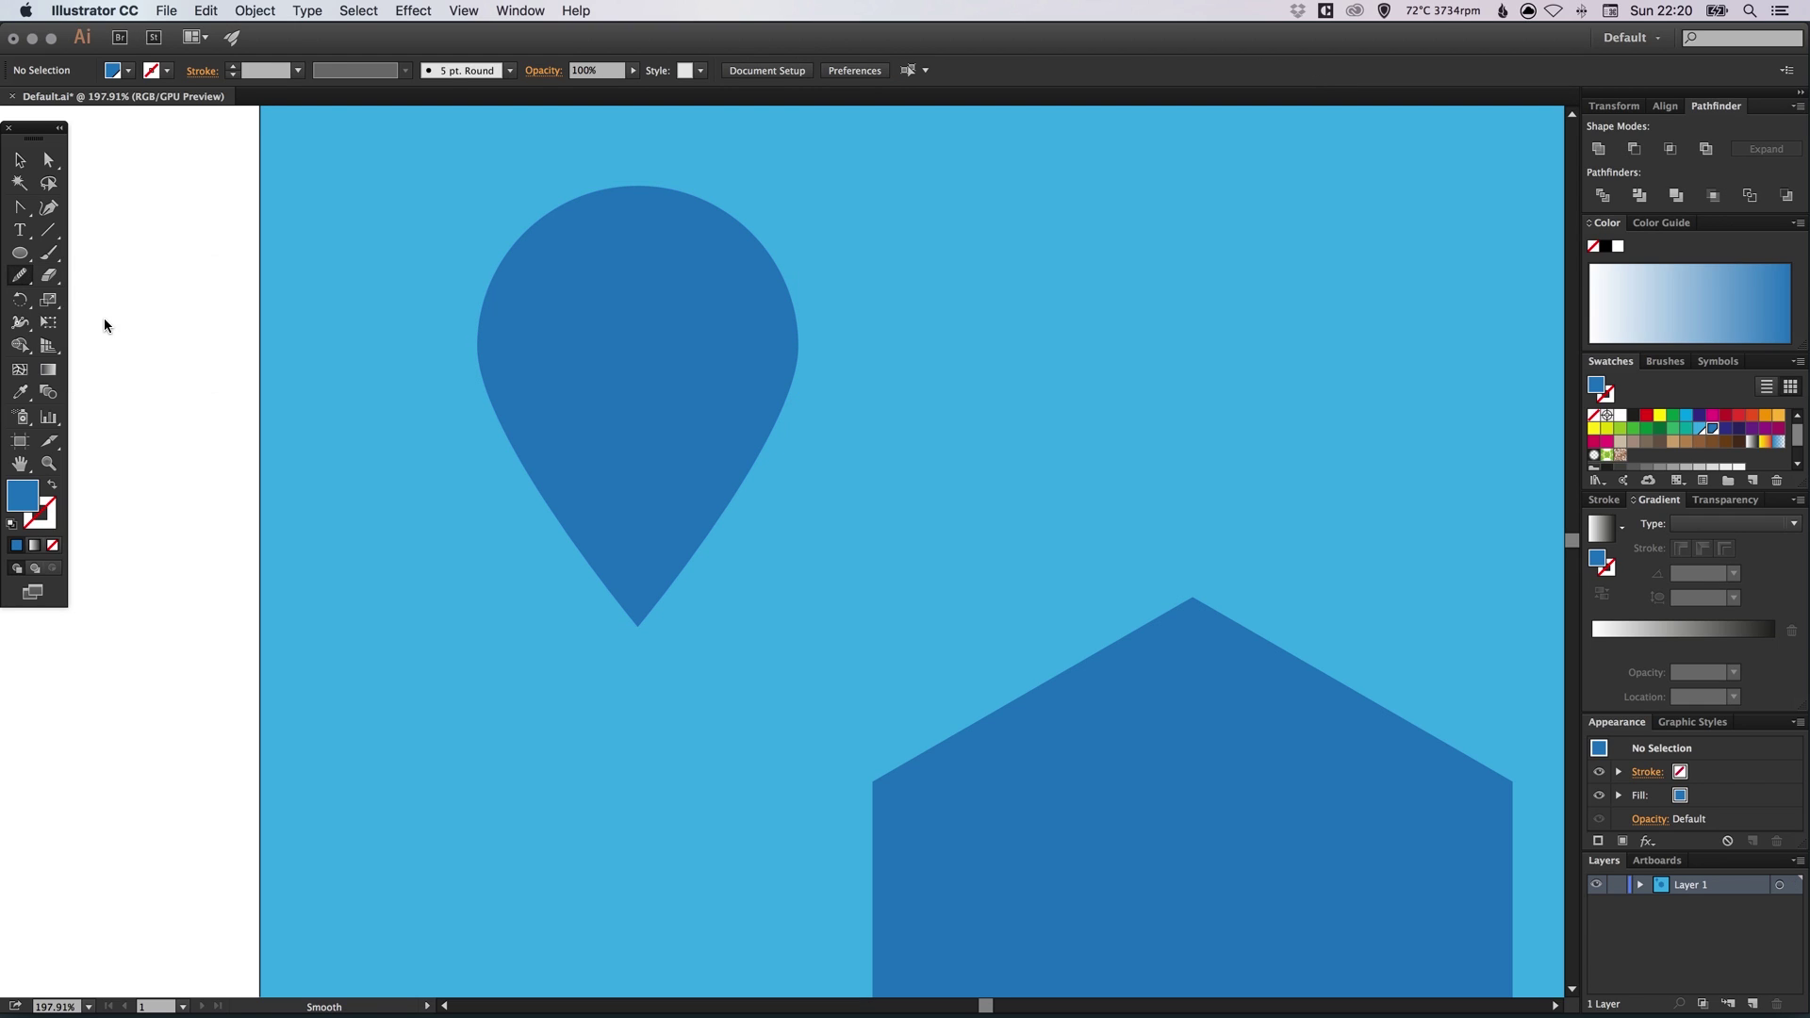
left_click(20, 160)
left_click(586, 343)
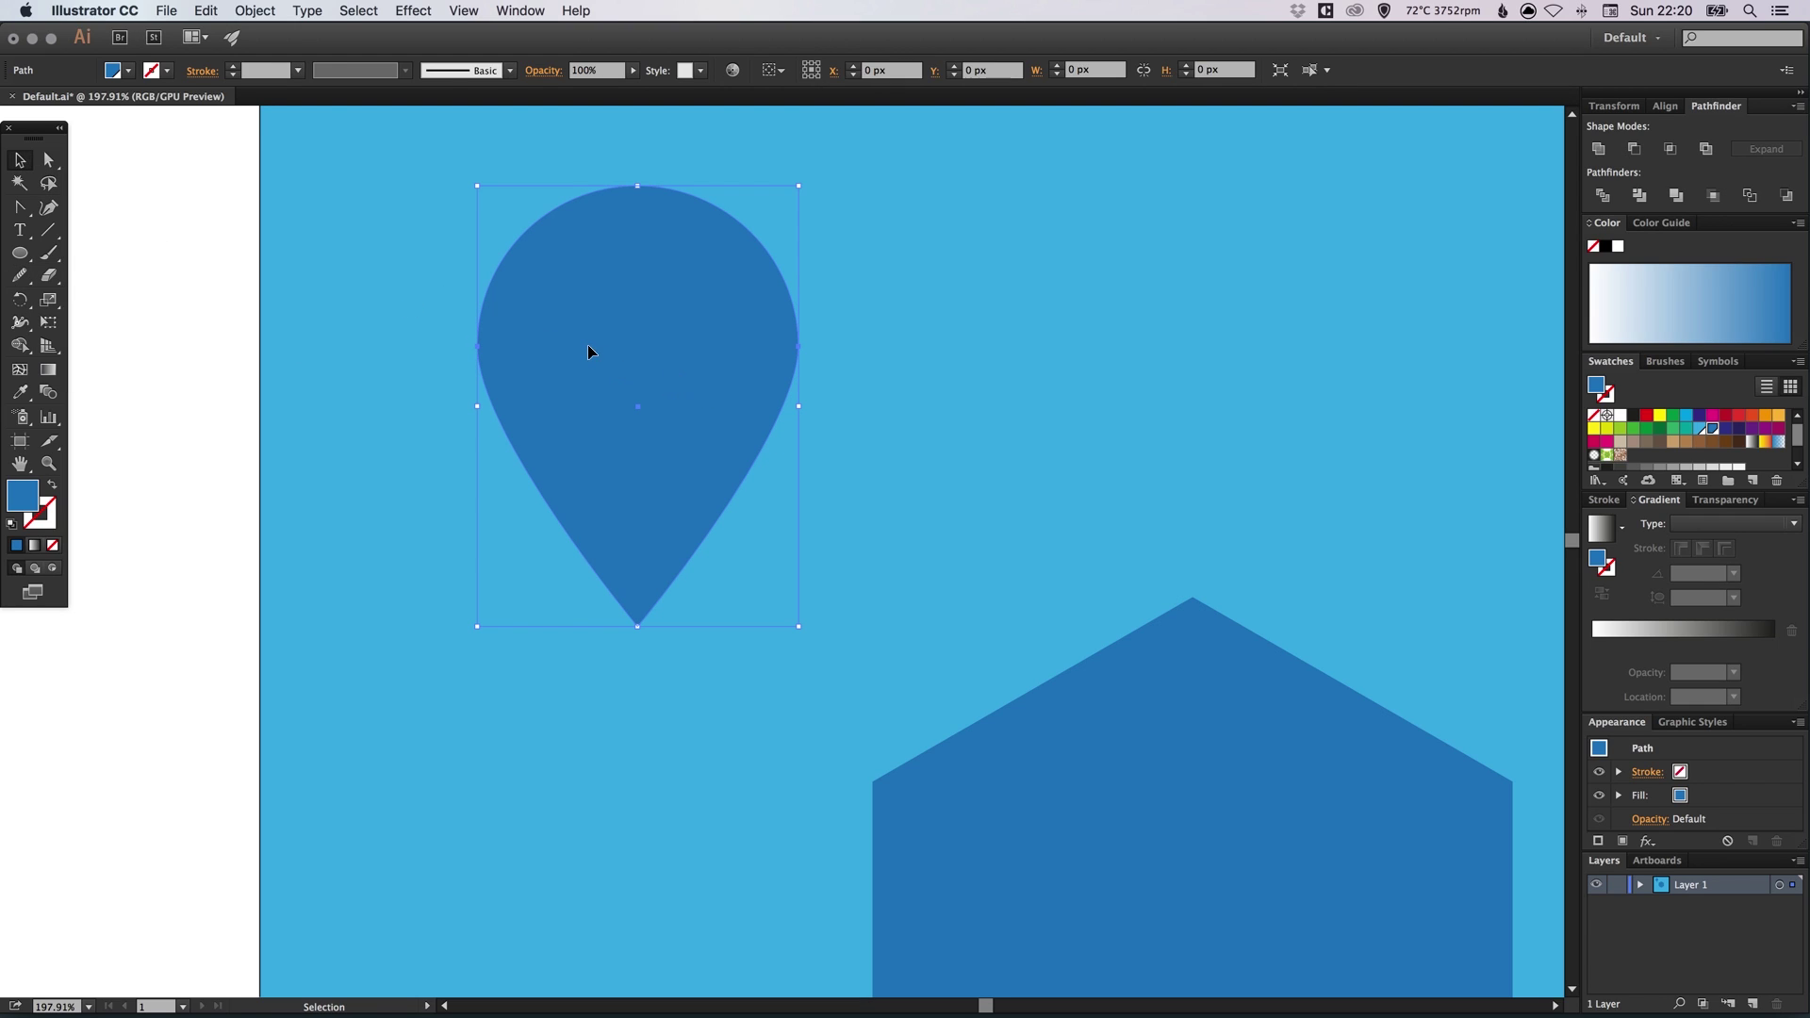
left_click(20, 277)
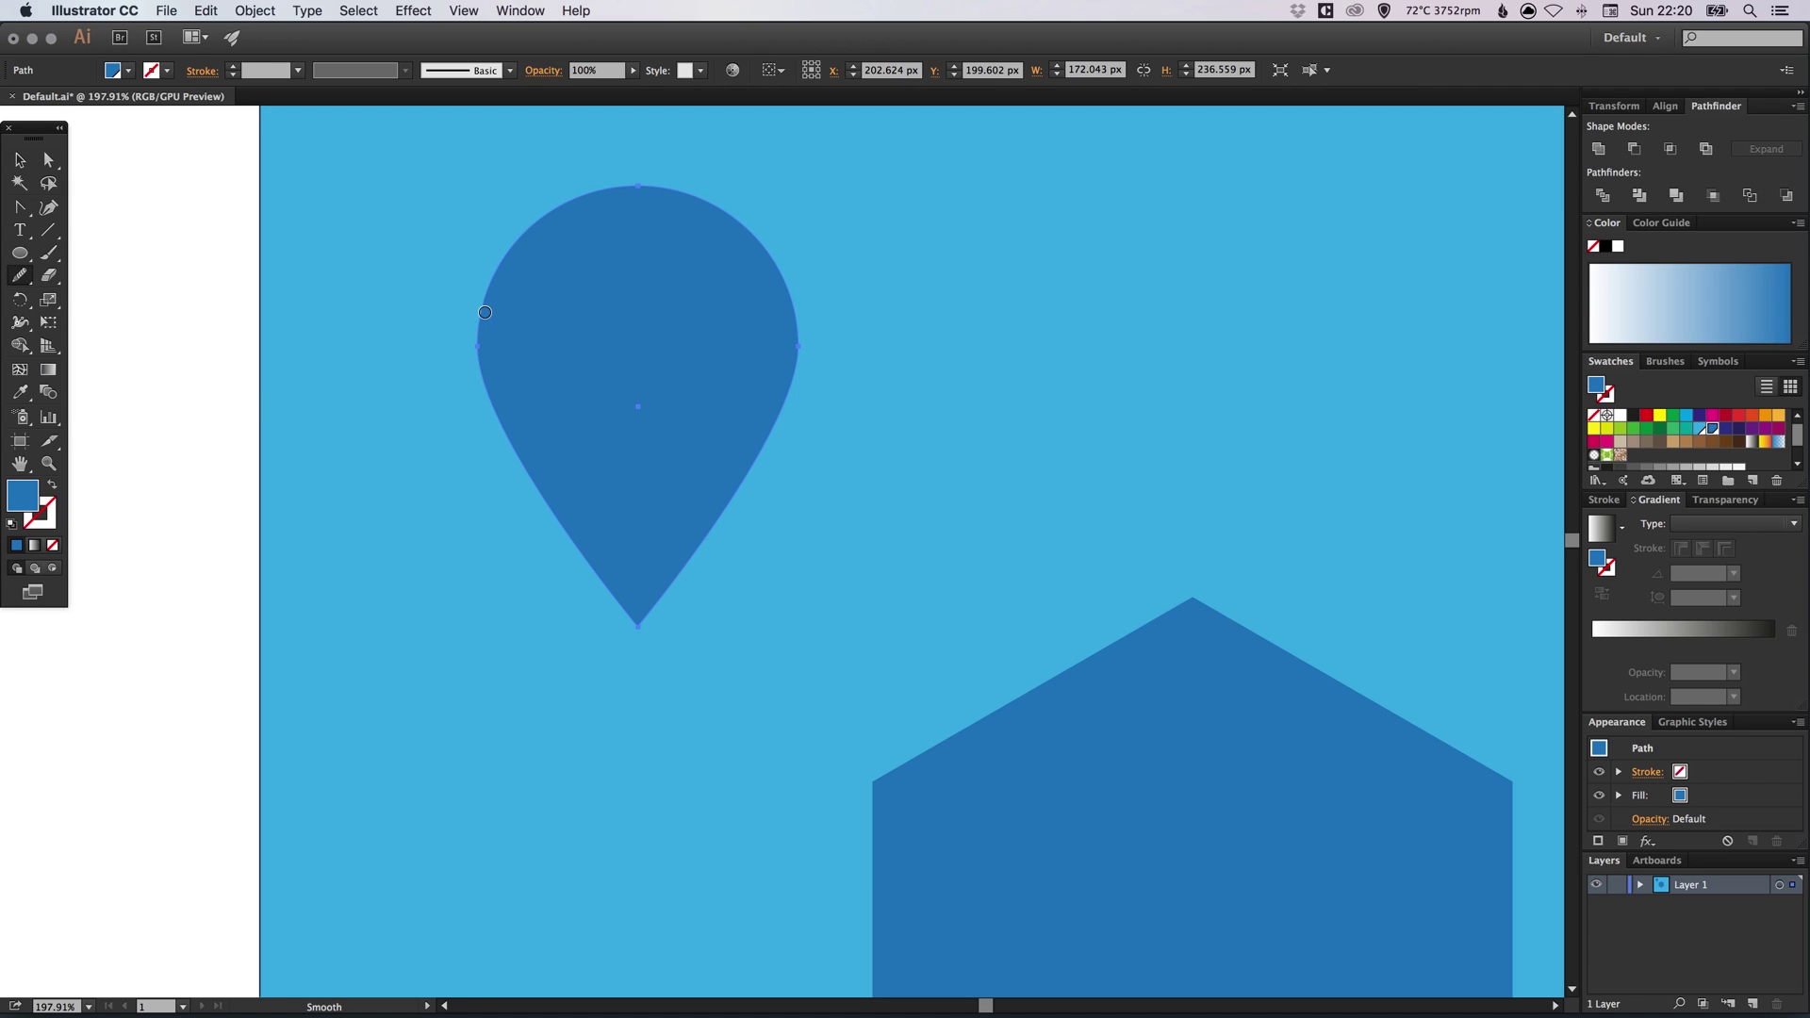
mouse_move(485, 312)
left_mouse_down()
mouse_move(482, 410)
mouse_move(503, 423)
left_mouse_up()
left_click_drag(788, 303, 779, 424)
key("v")
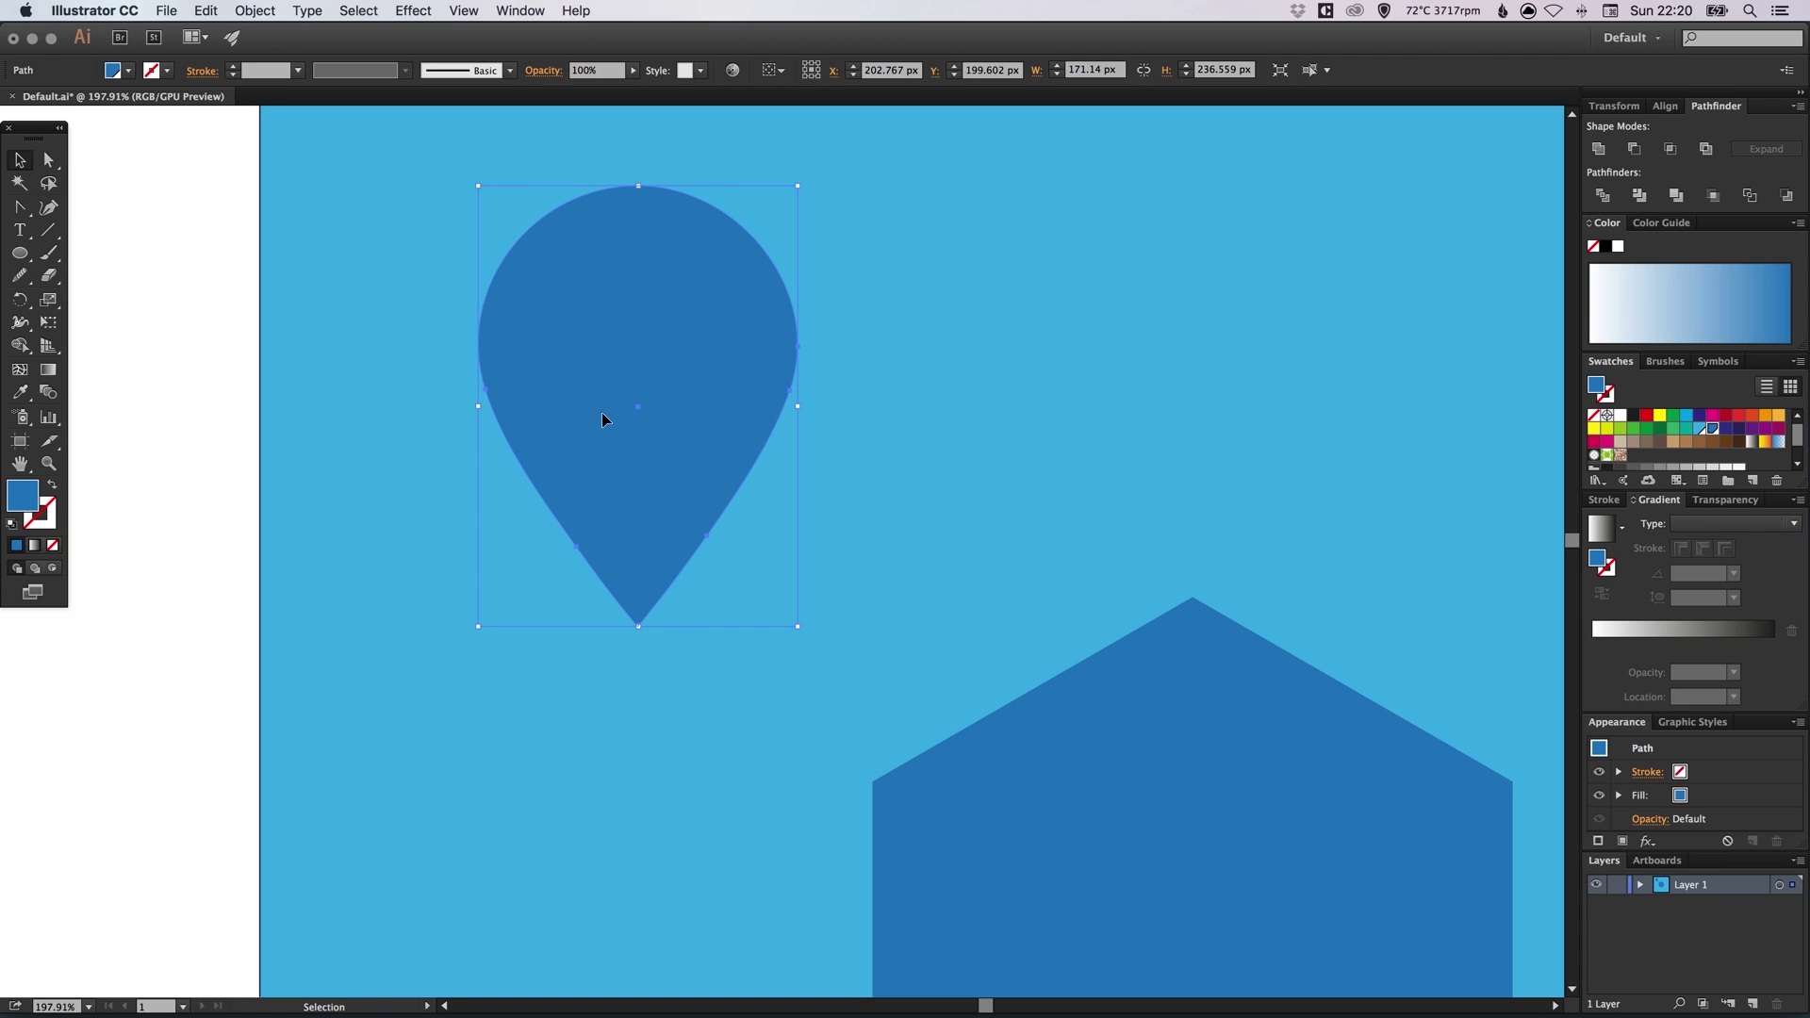
left_click(179, 363)
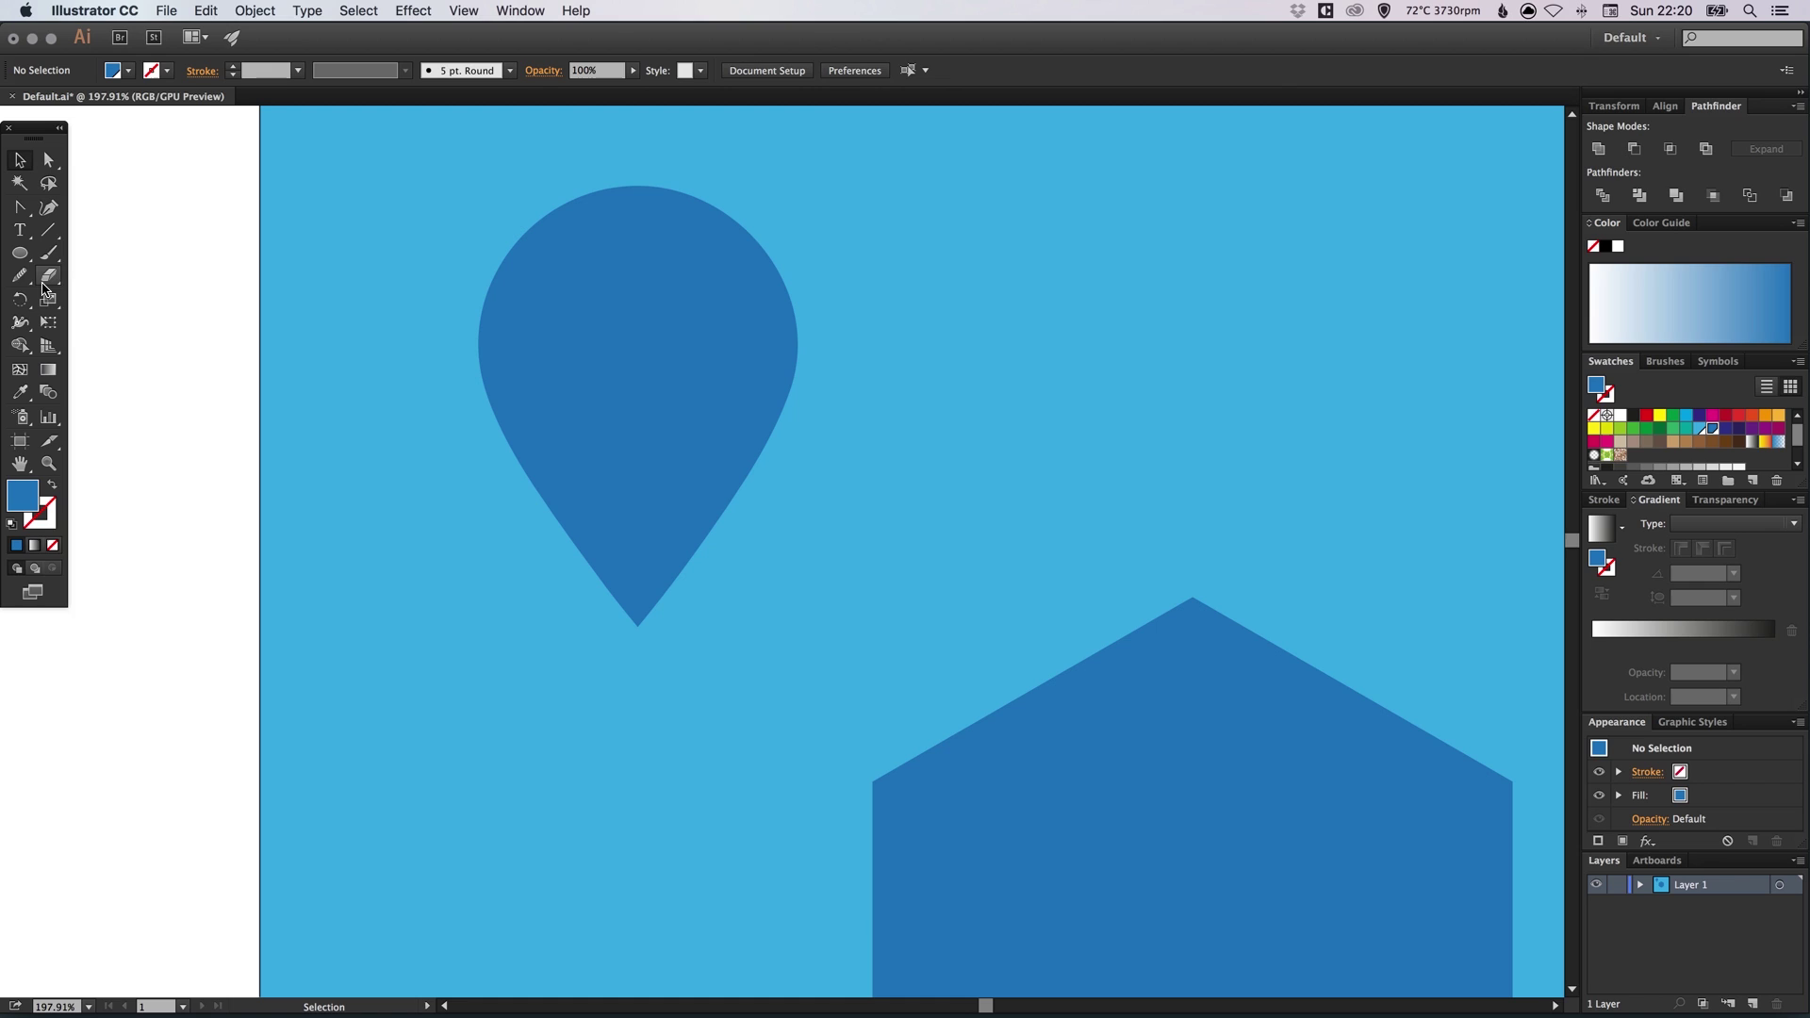
Draw a small circle over the teardrop's top and fill it yellow
left_click(20, 255)
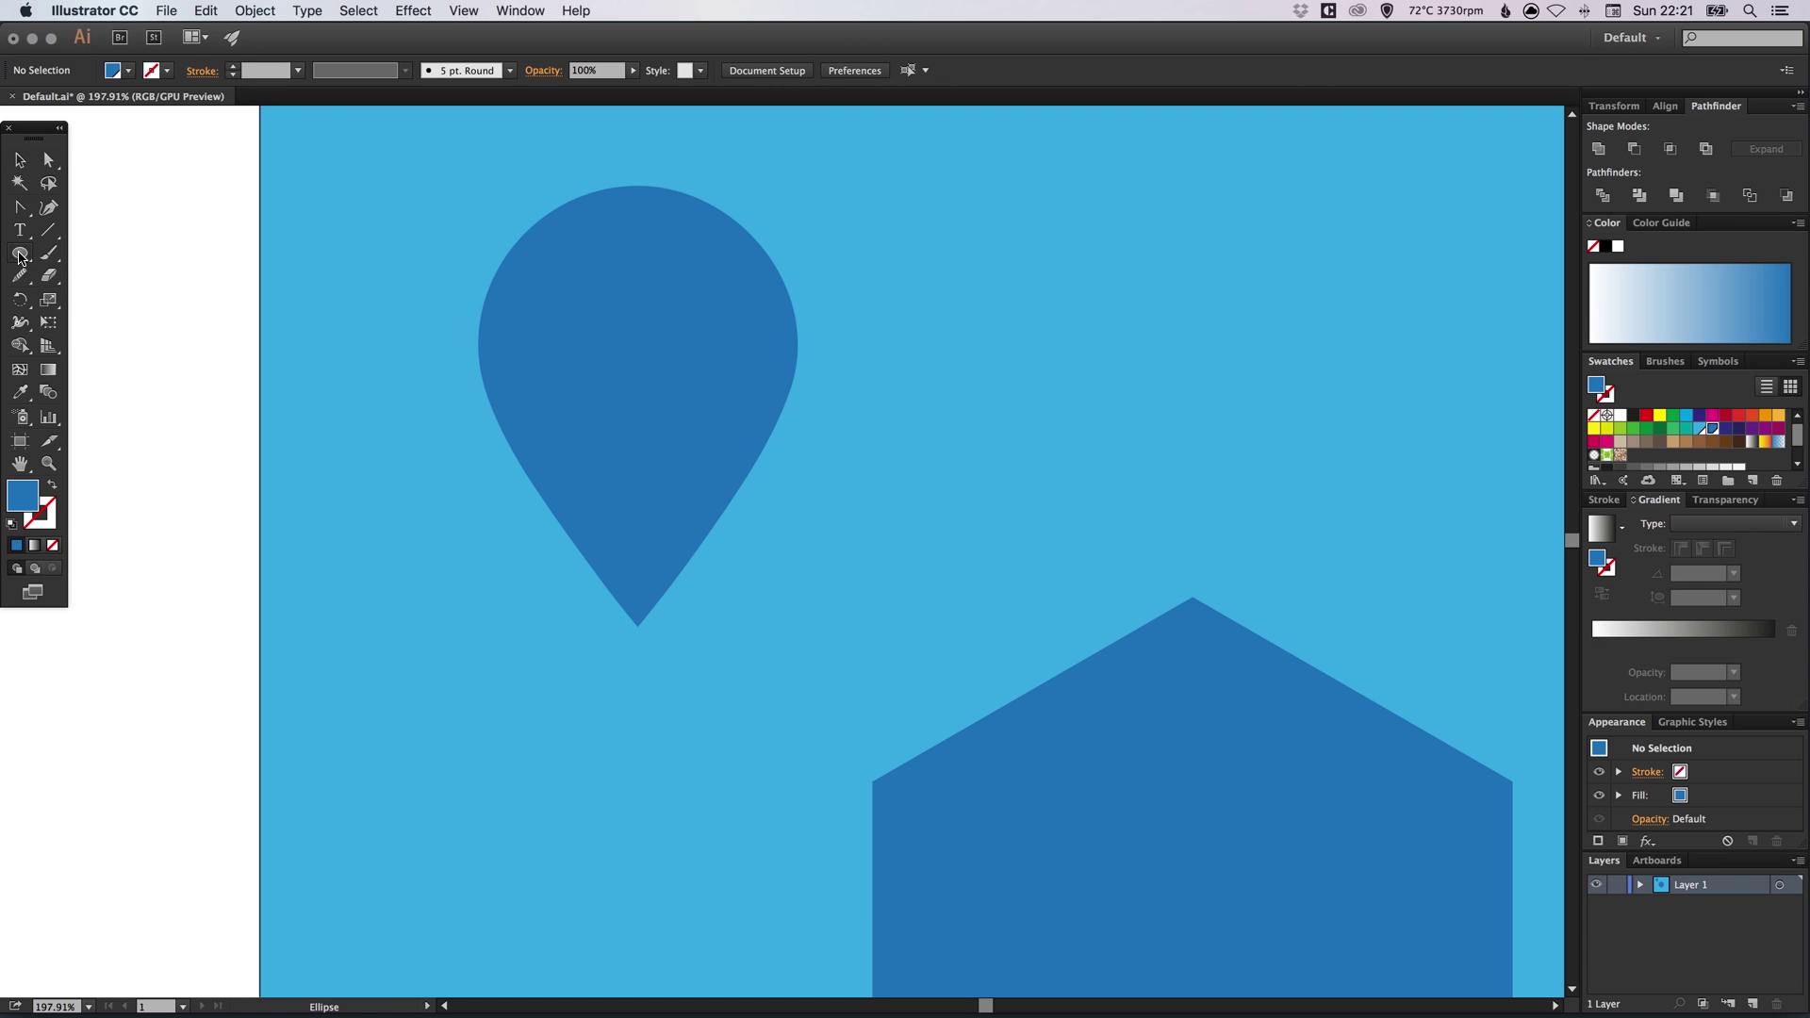
mouse_move(454, 220)
left_mouse_down()
mouse_move(569, 368)
mouse_move(599, 363)
left_mouse_up()
key("v")
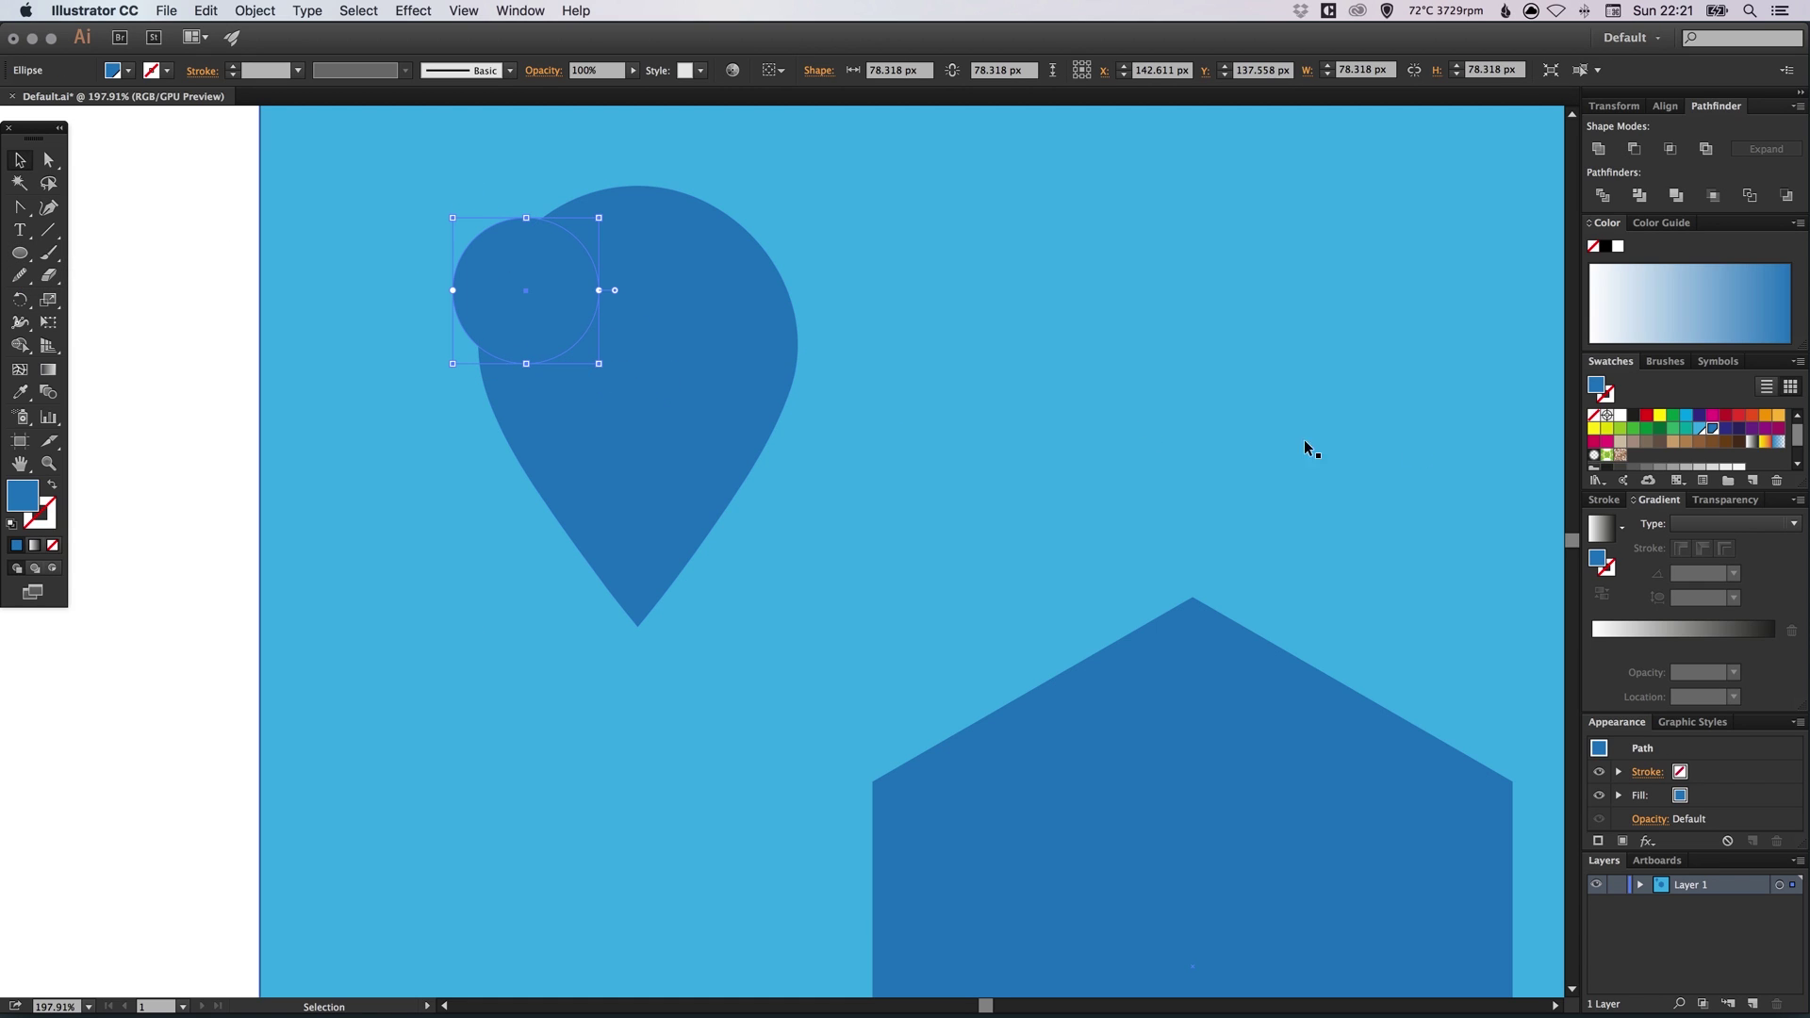
left_click(1646, 415)
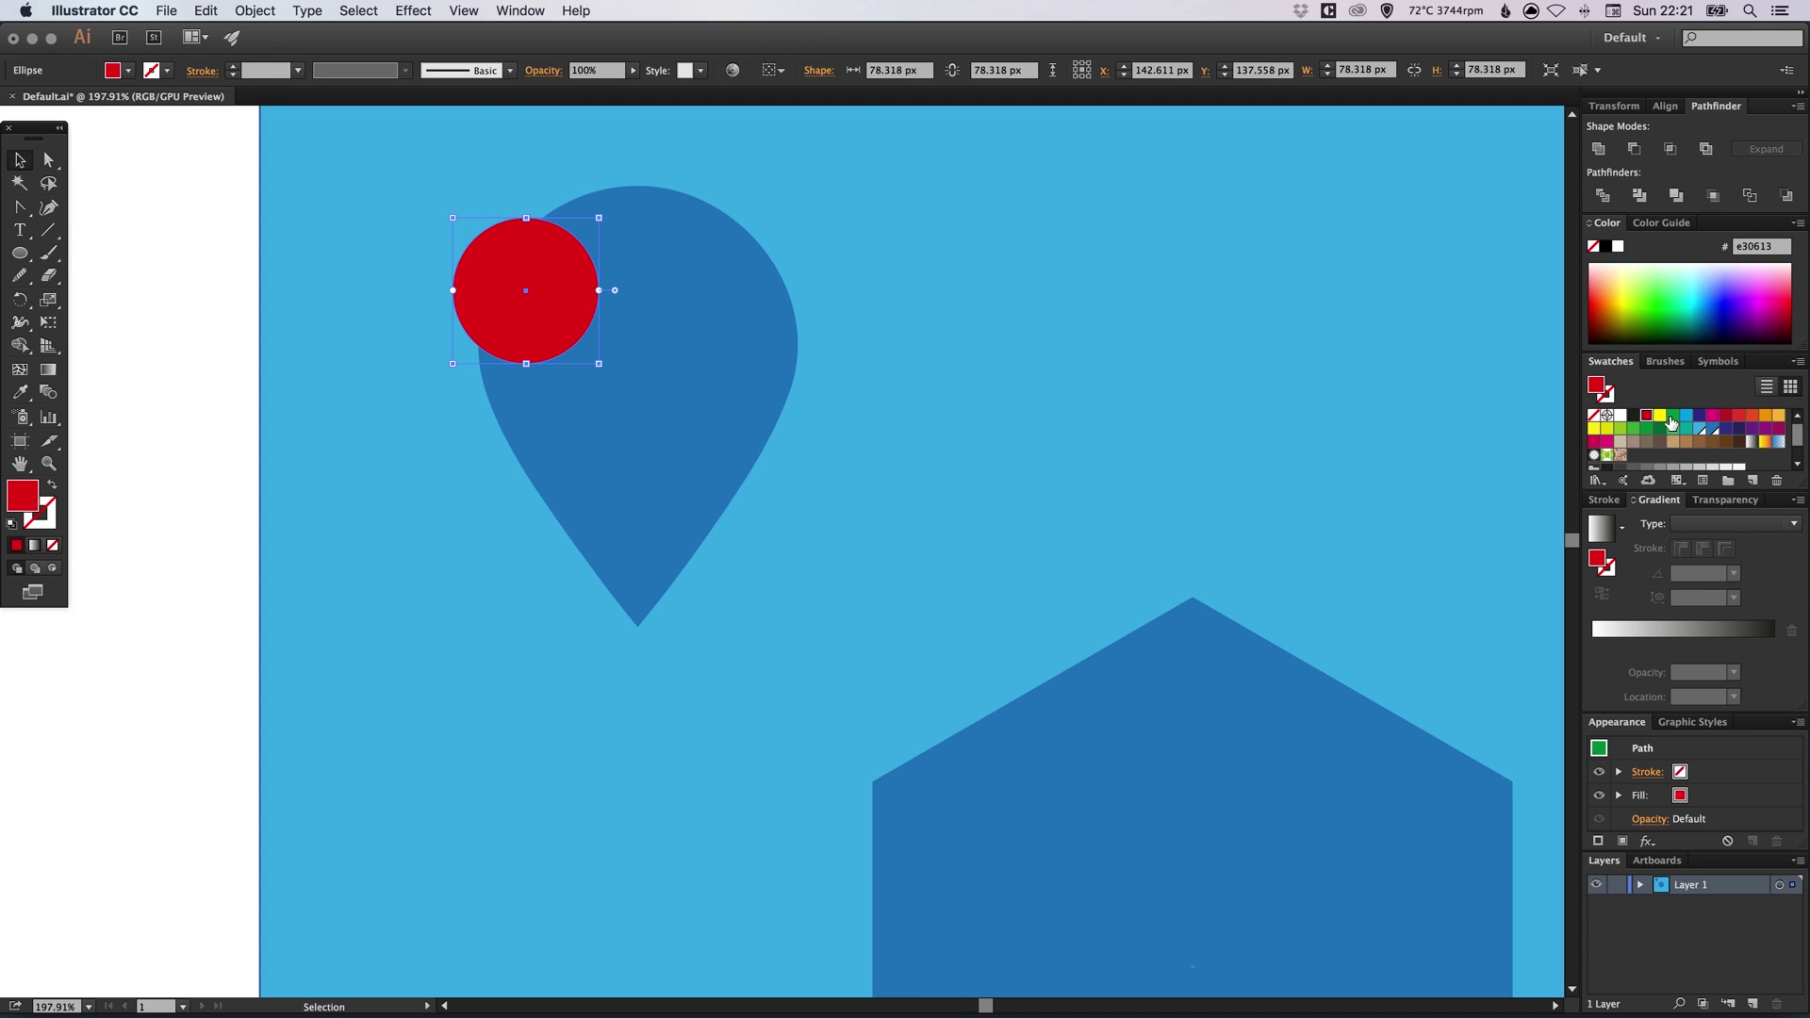
left_click(1659, 415)
Position and shrink the circle in the teardrop's upper centre, then subtract it with Minus Front
left_click_drag(530, 323, 657, 373)
mouse_move(714, 273)
left_mouse_down()
mouse_move(670, 339)
mouse_move(700, 274)
left_mouse_up()
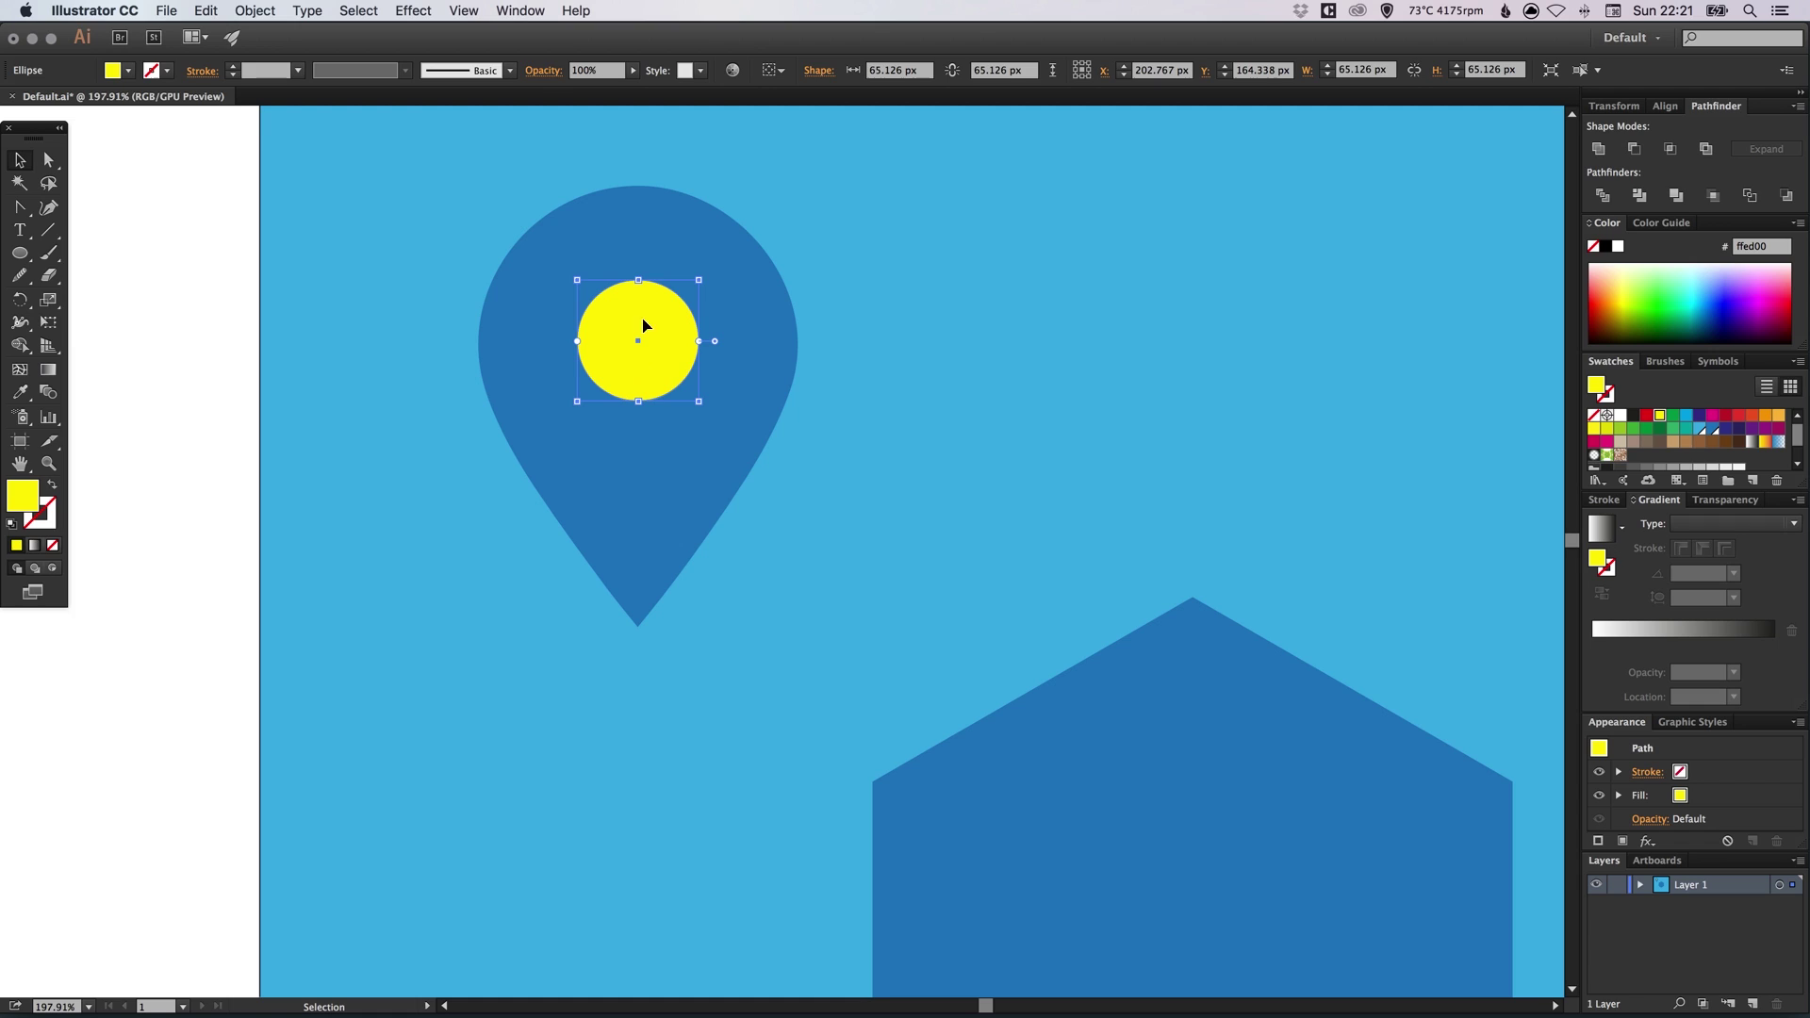
left_click(629, 238, "shift")
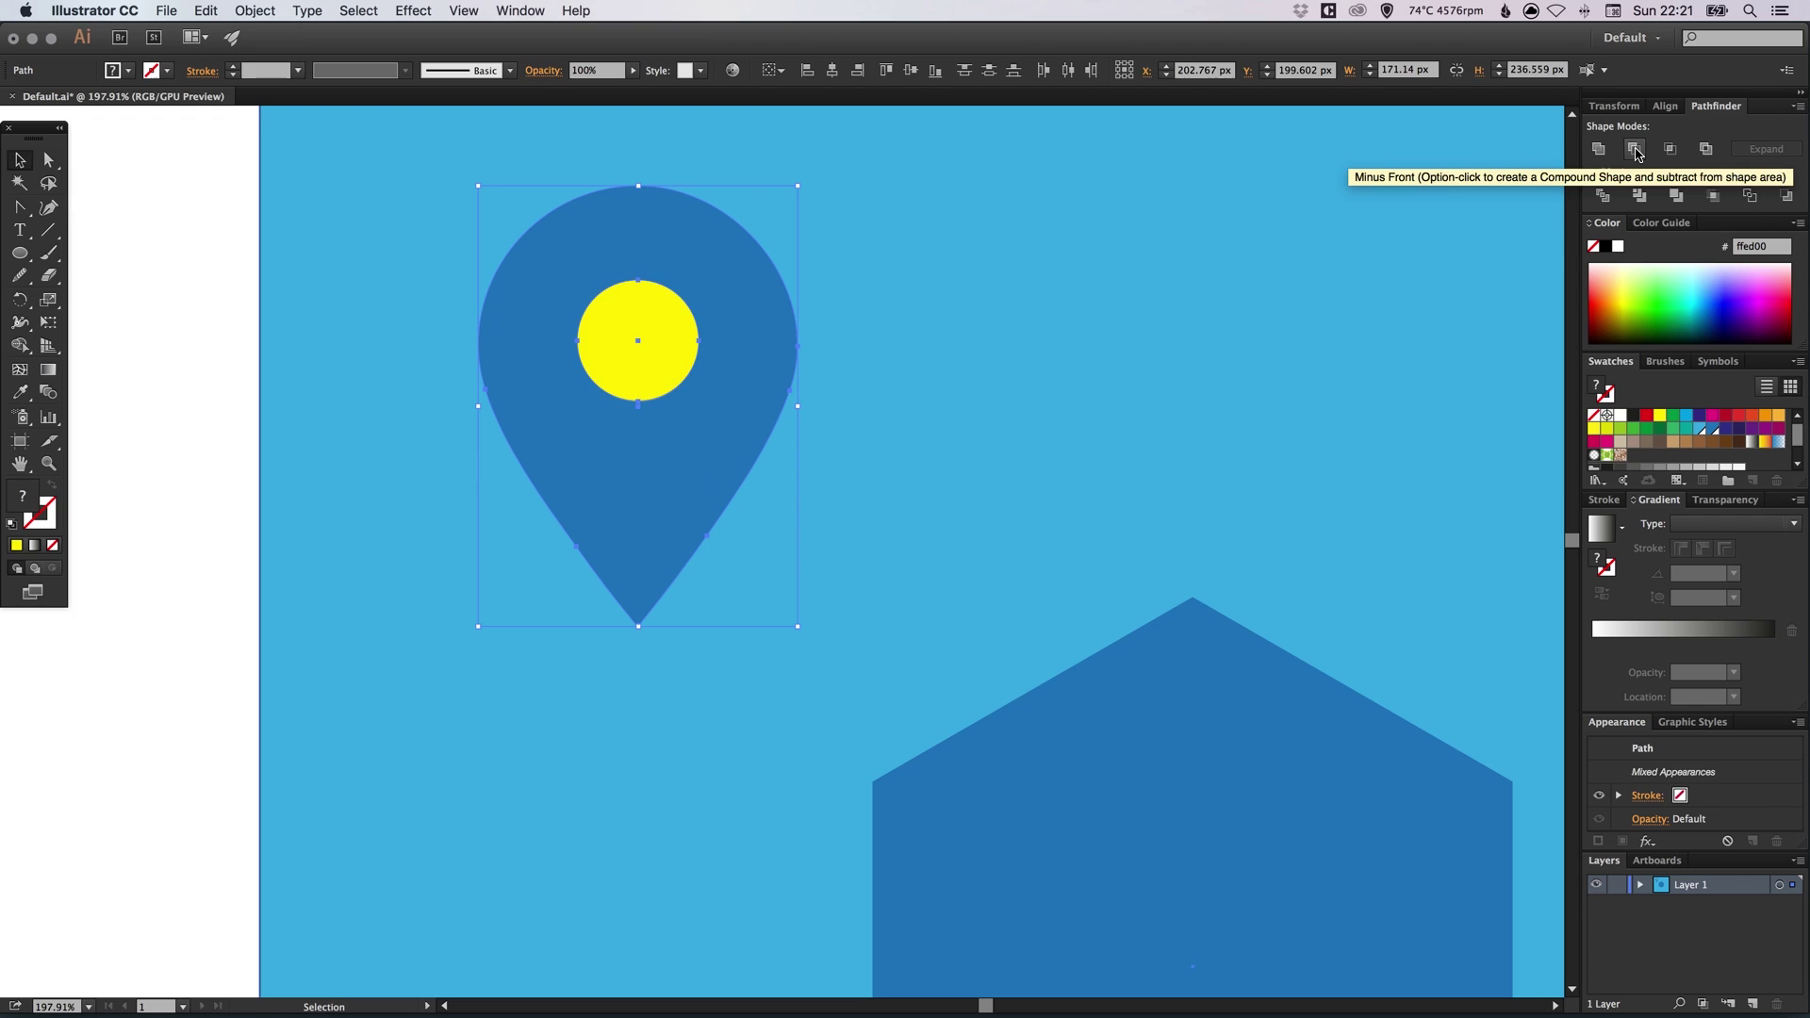
left_click(1637, 150)
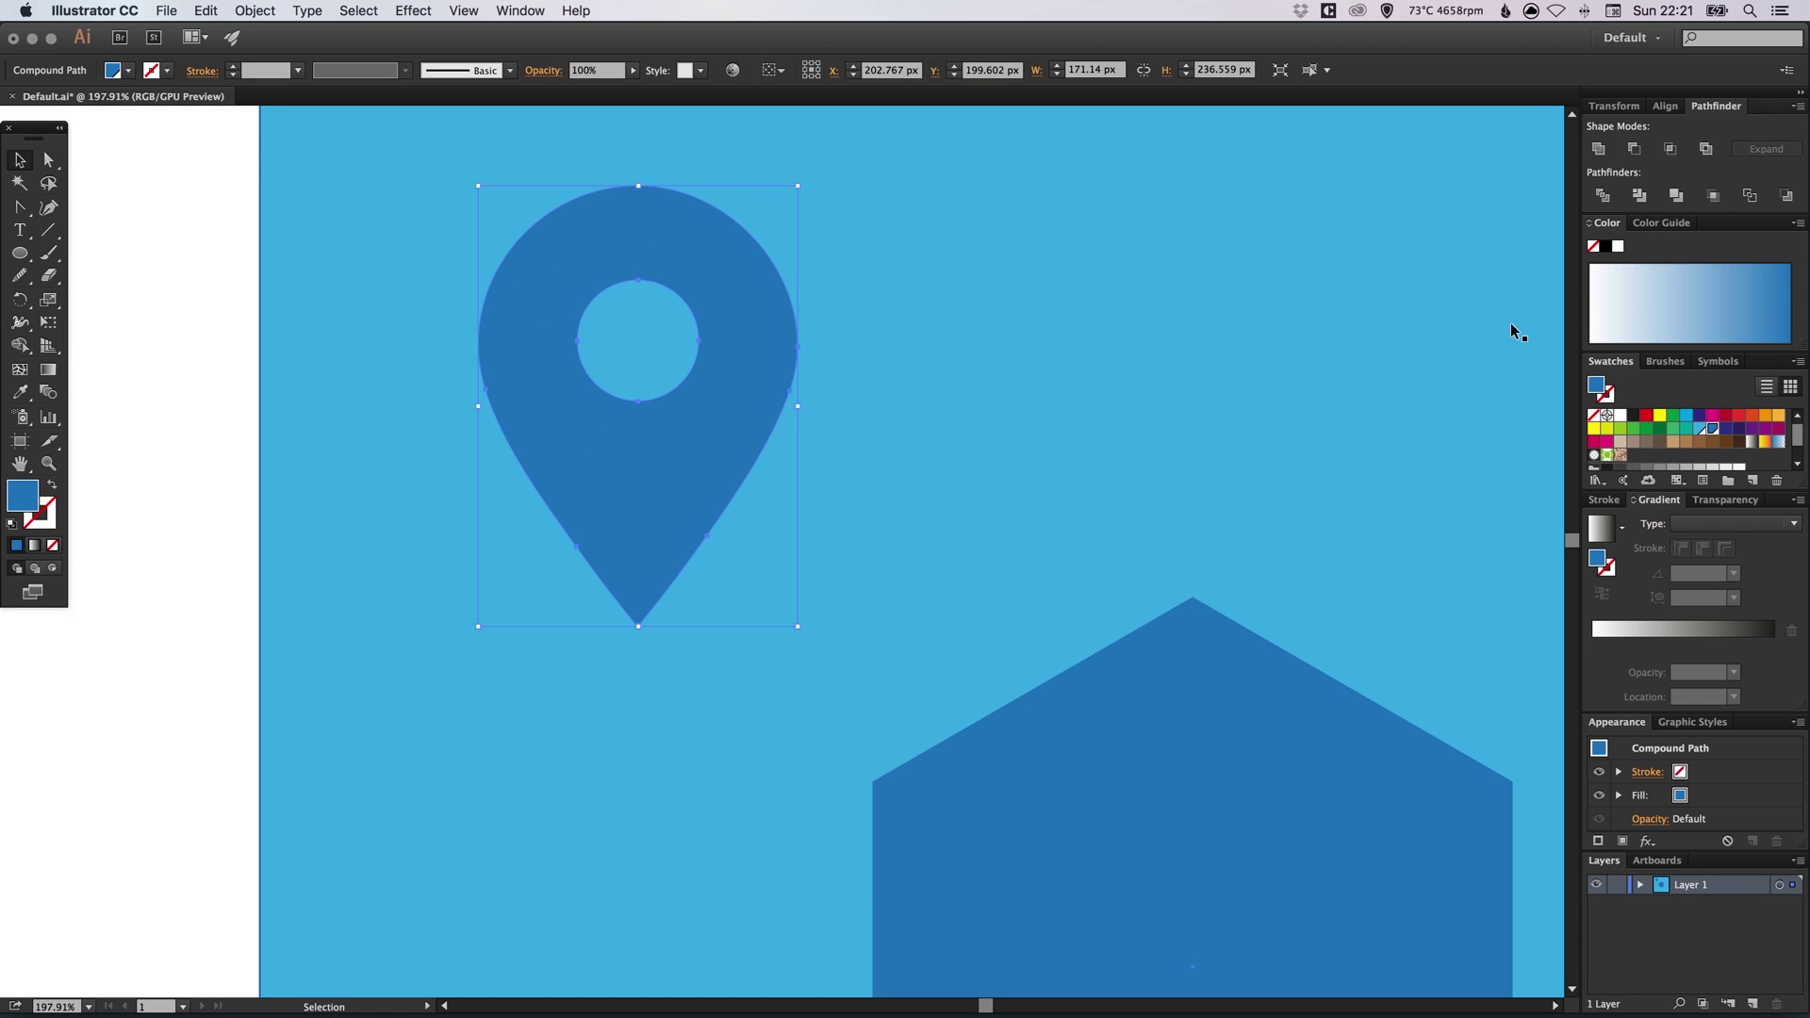
Make the map pin white and fit the whole artboard in view
left_click(1619, 417)
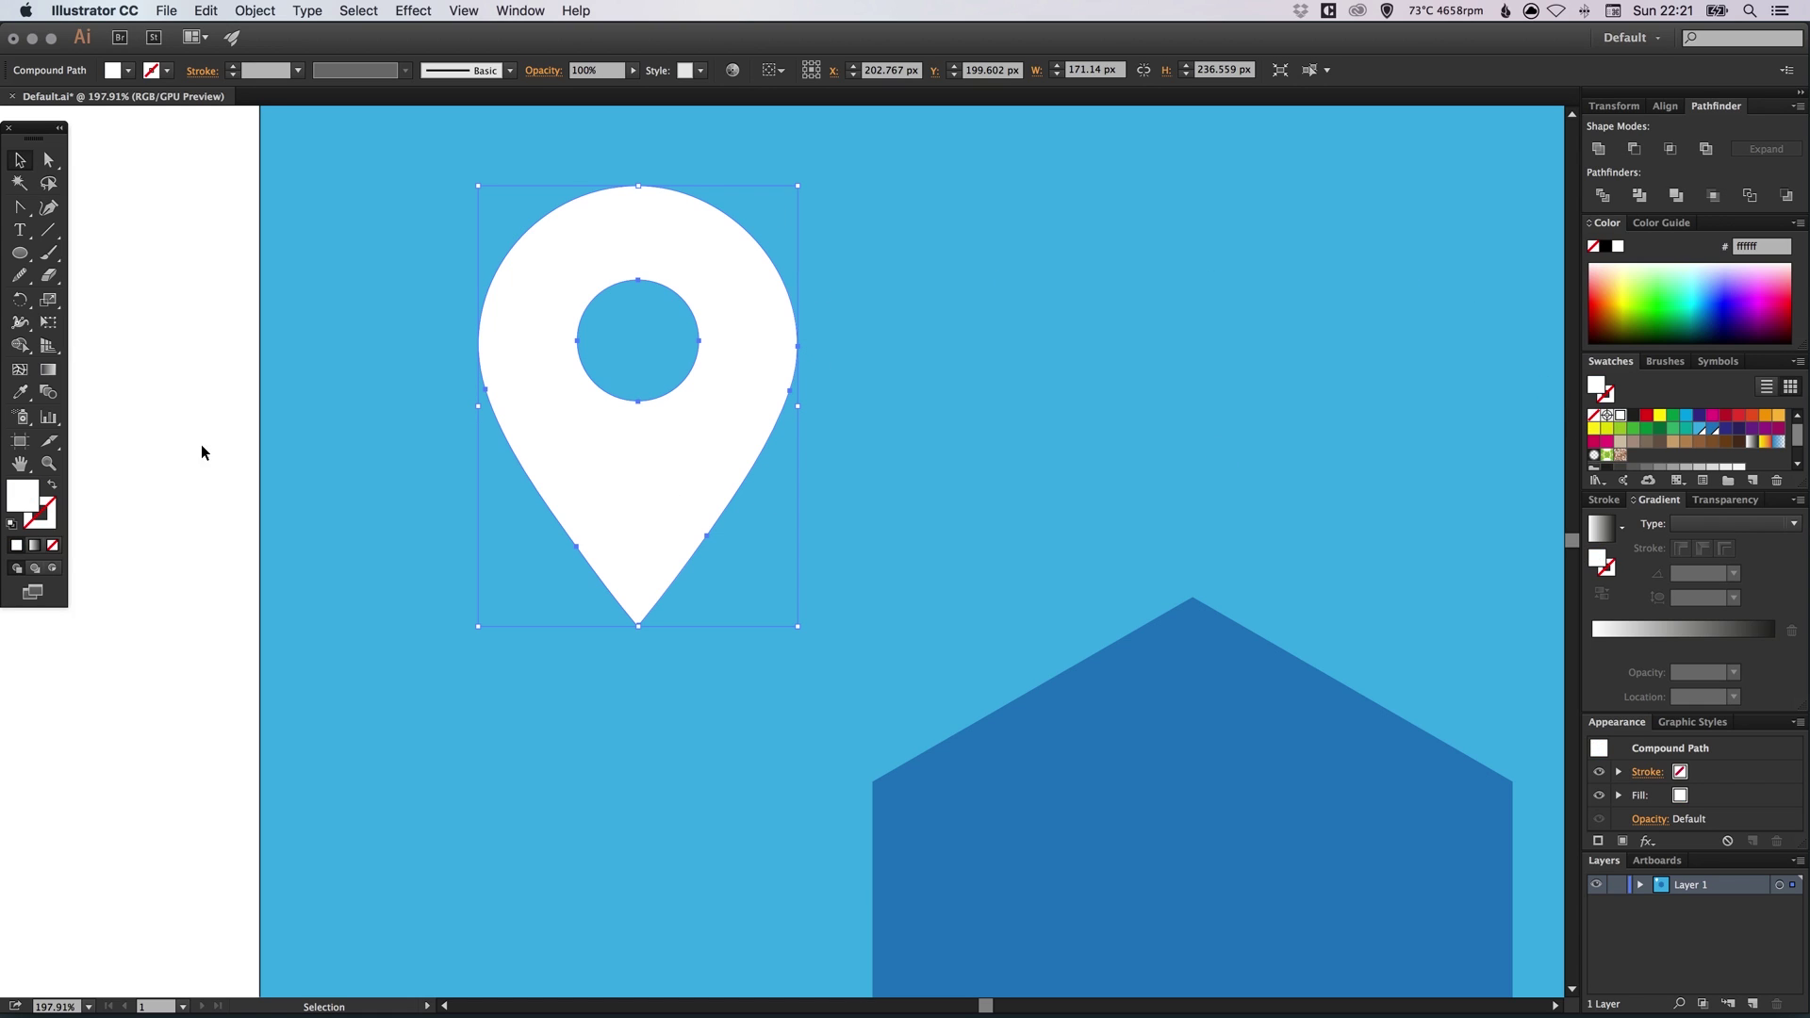
key("a")
key("super+0")
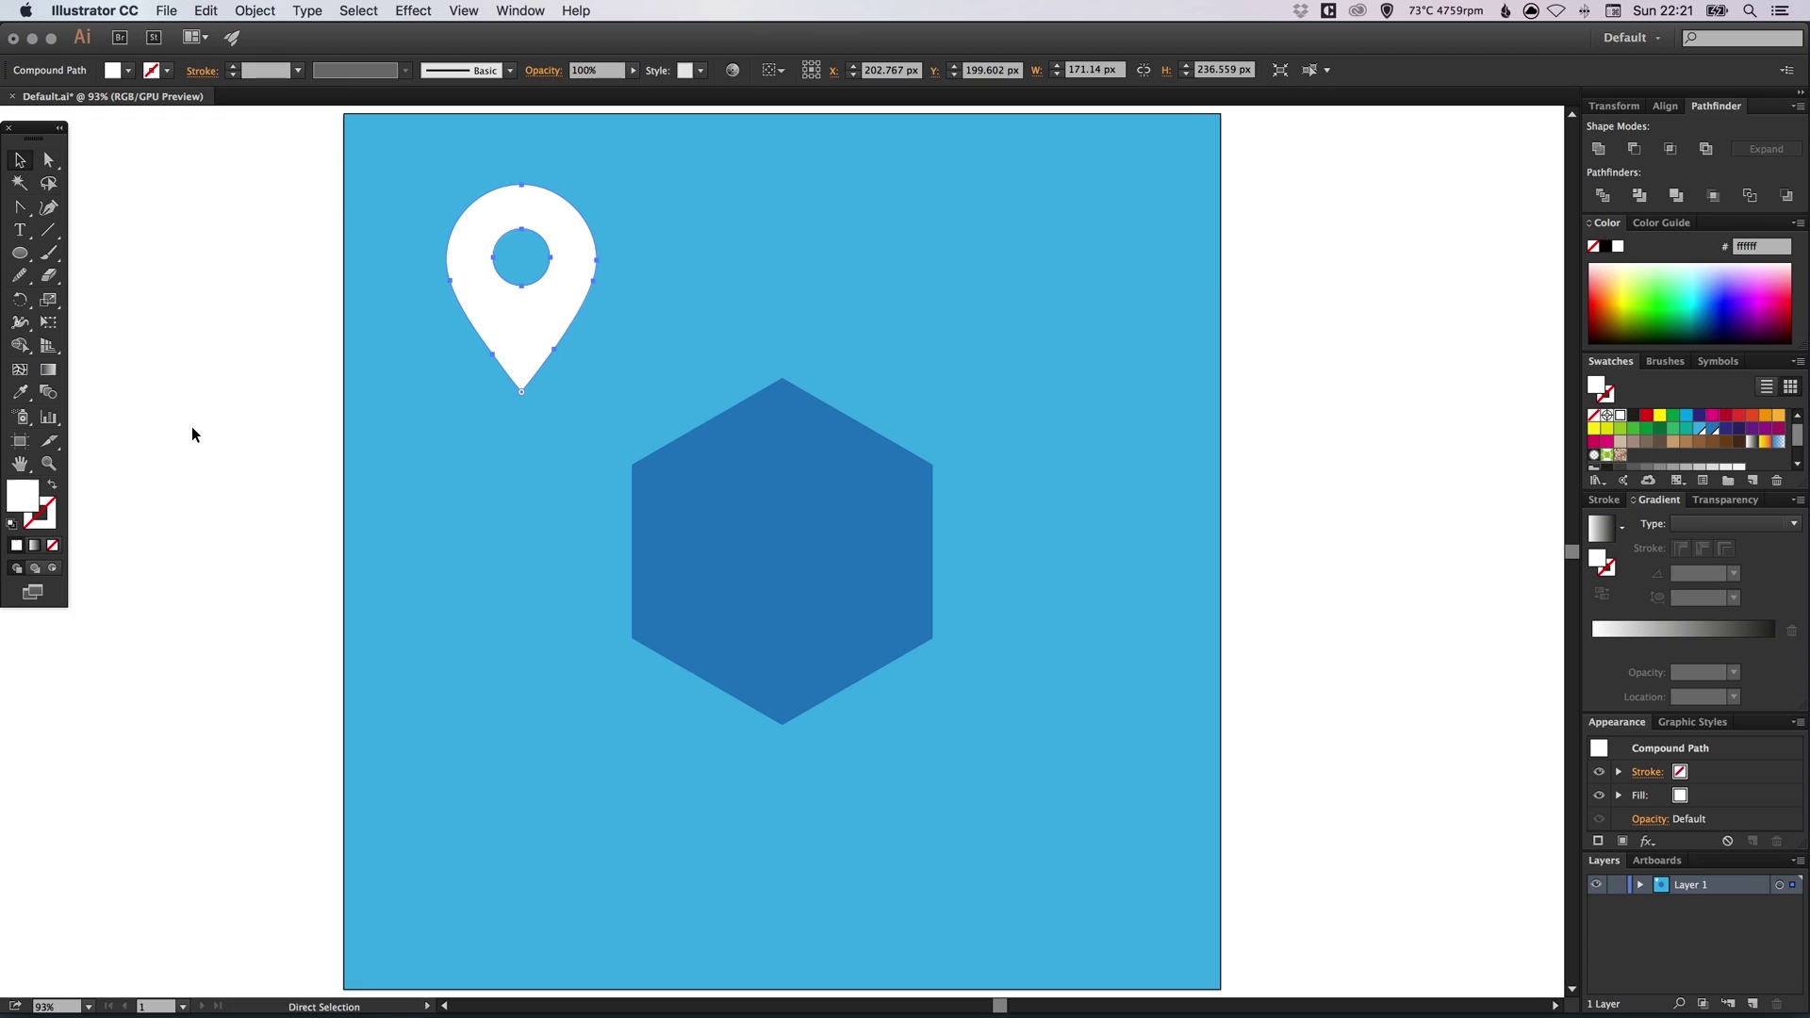
key("v")
Move the pin onto the hexagon's centre and scale it down to fit inside
left_click_drag(512, 326, 777, 591)
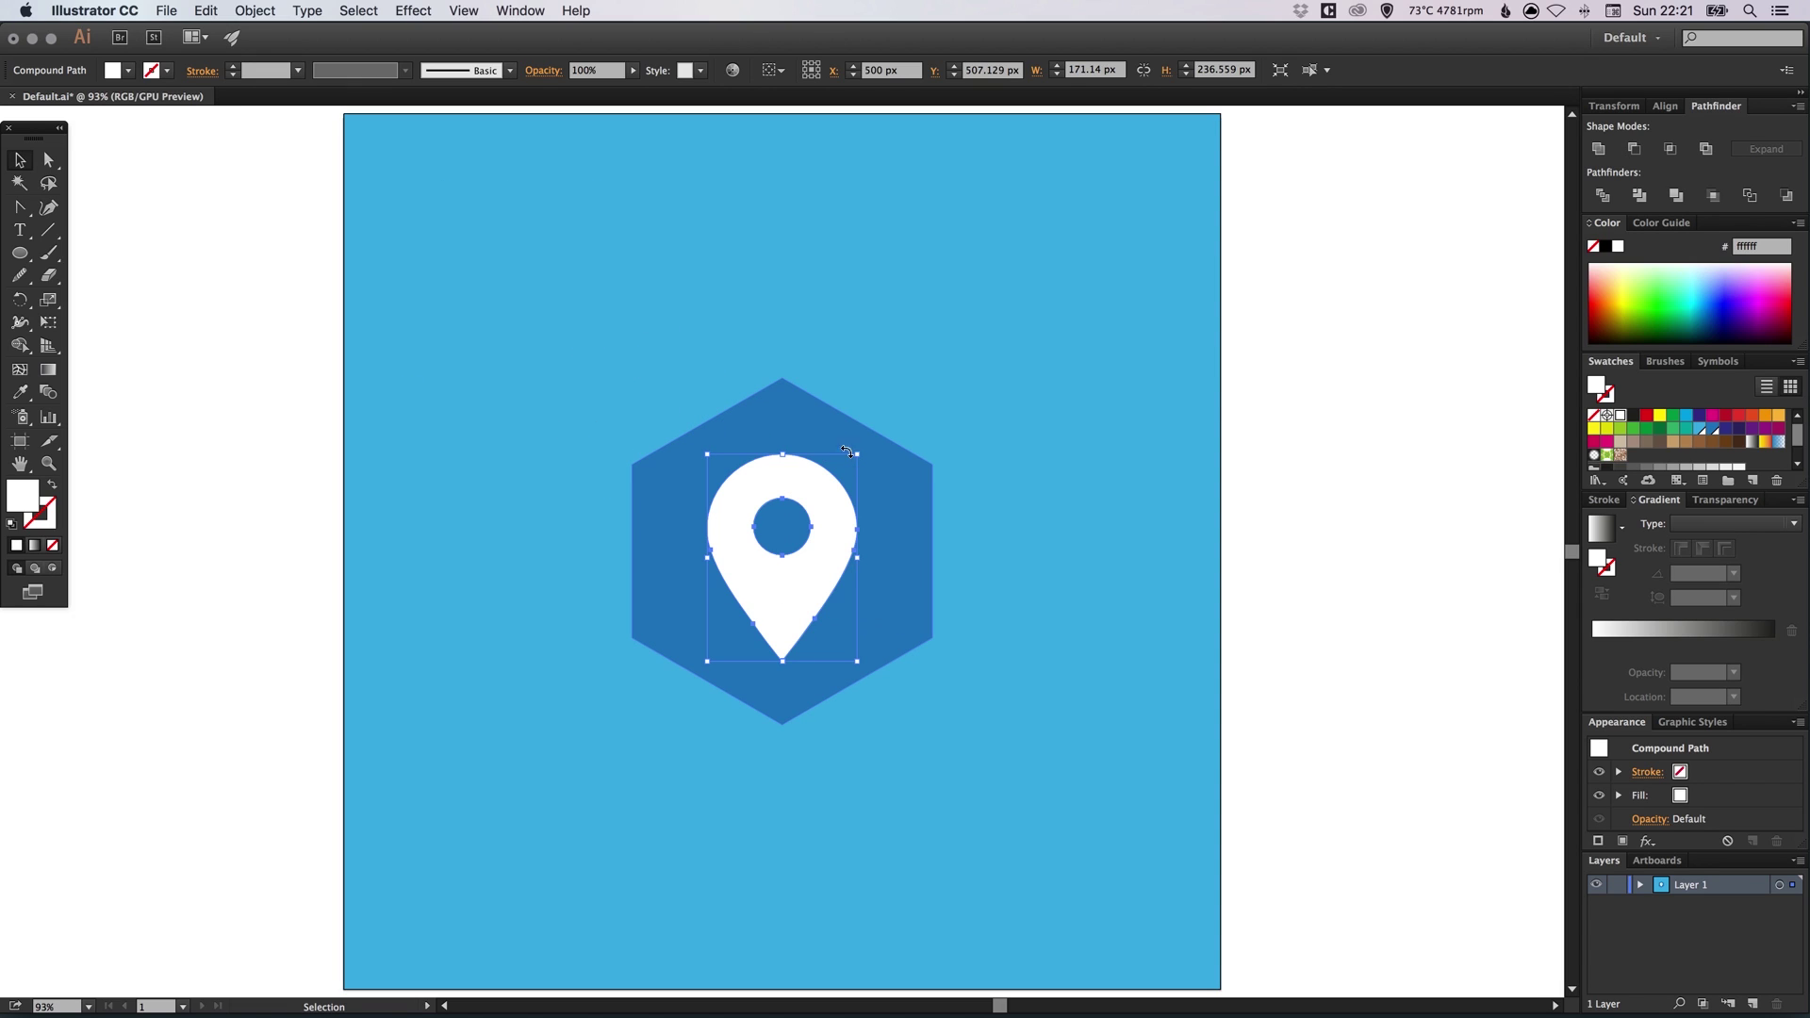
left_click_drag(858, 453, 865, 515)
key("super+shift+a")
left_click(794, 577)
key("super+shift+a")
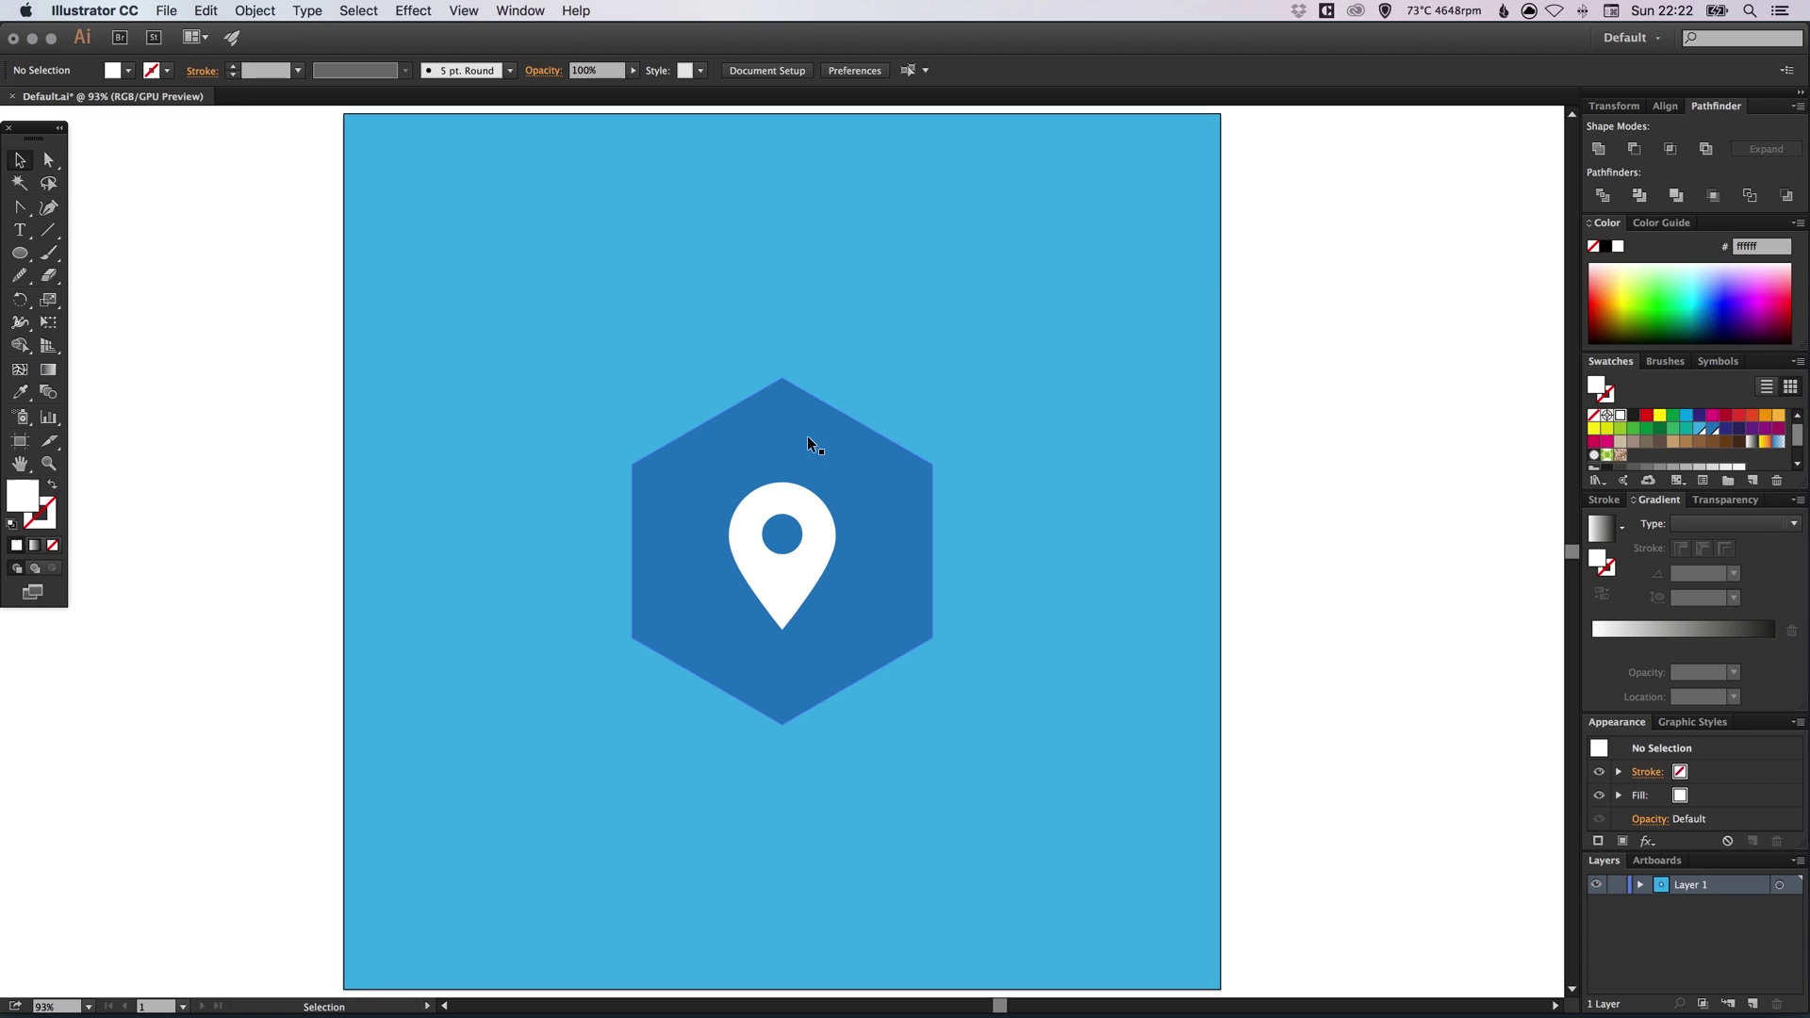
Apply a Round Corners effect with a 22 px radius to the hexagon
left_click(779, 432)
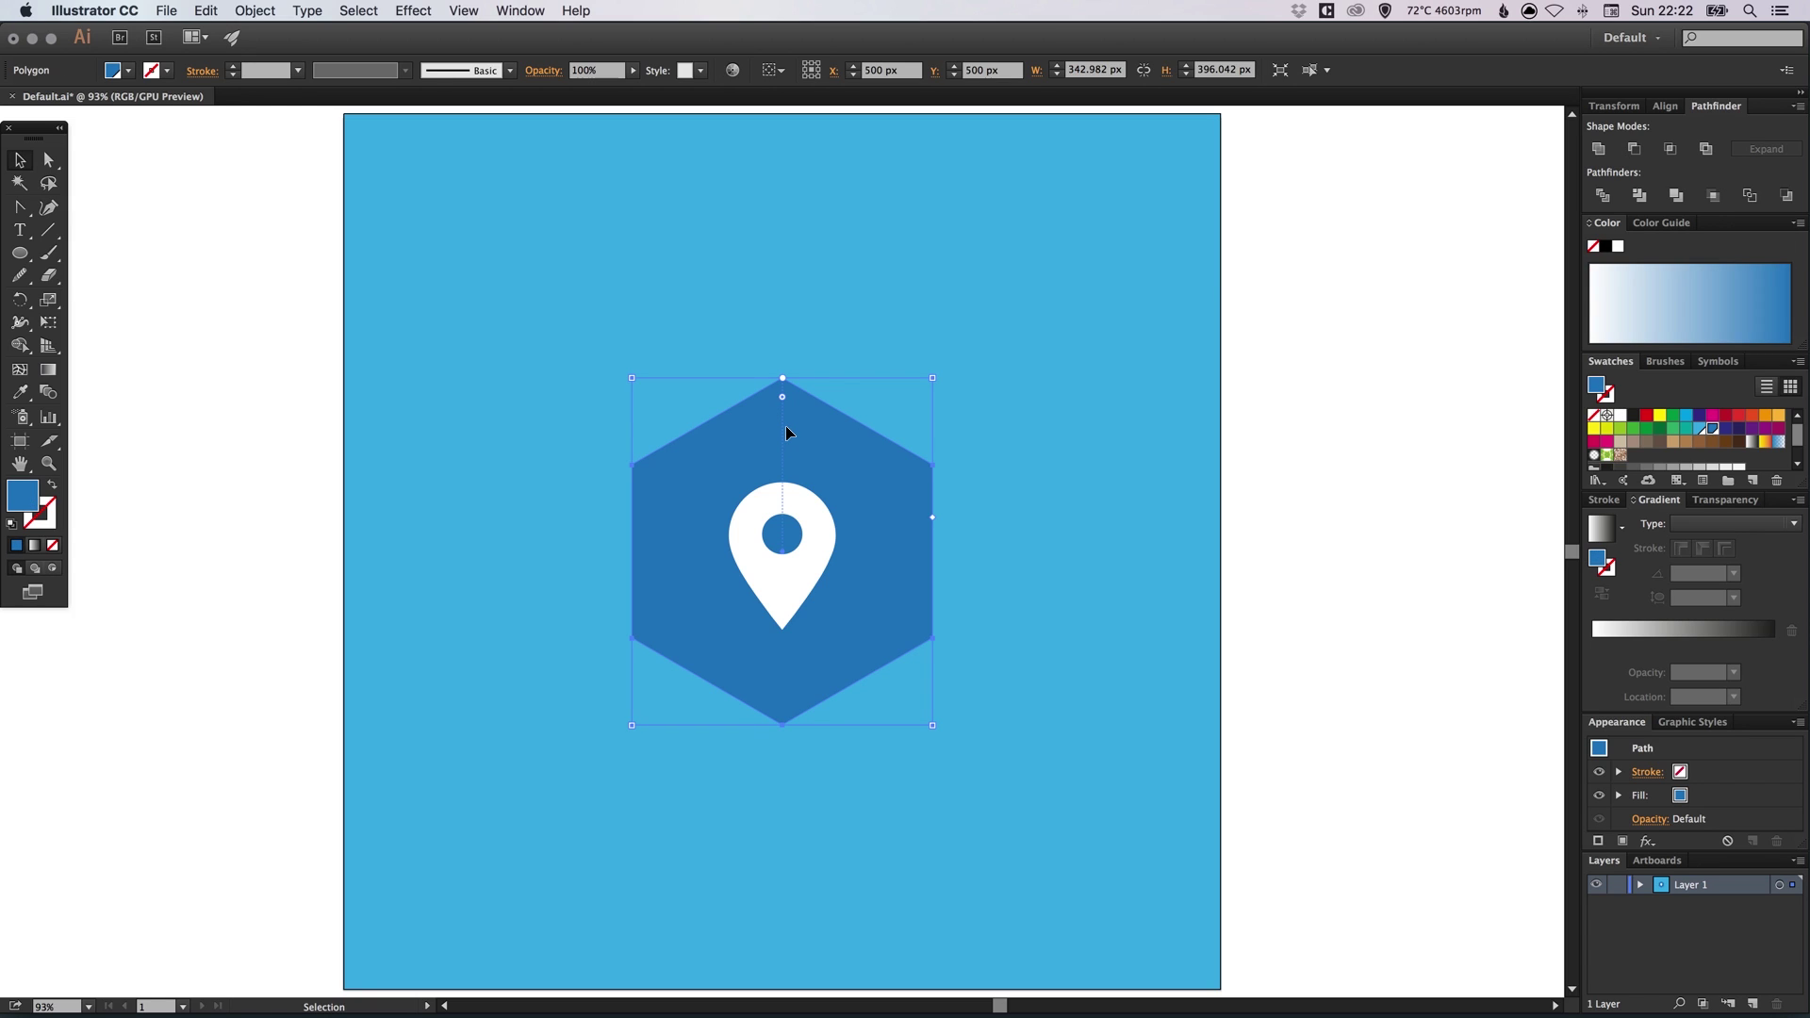
left_click(416, 9)
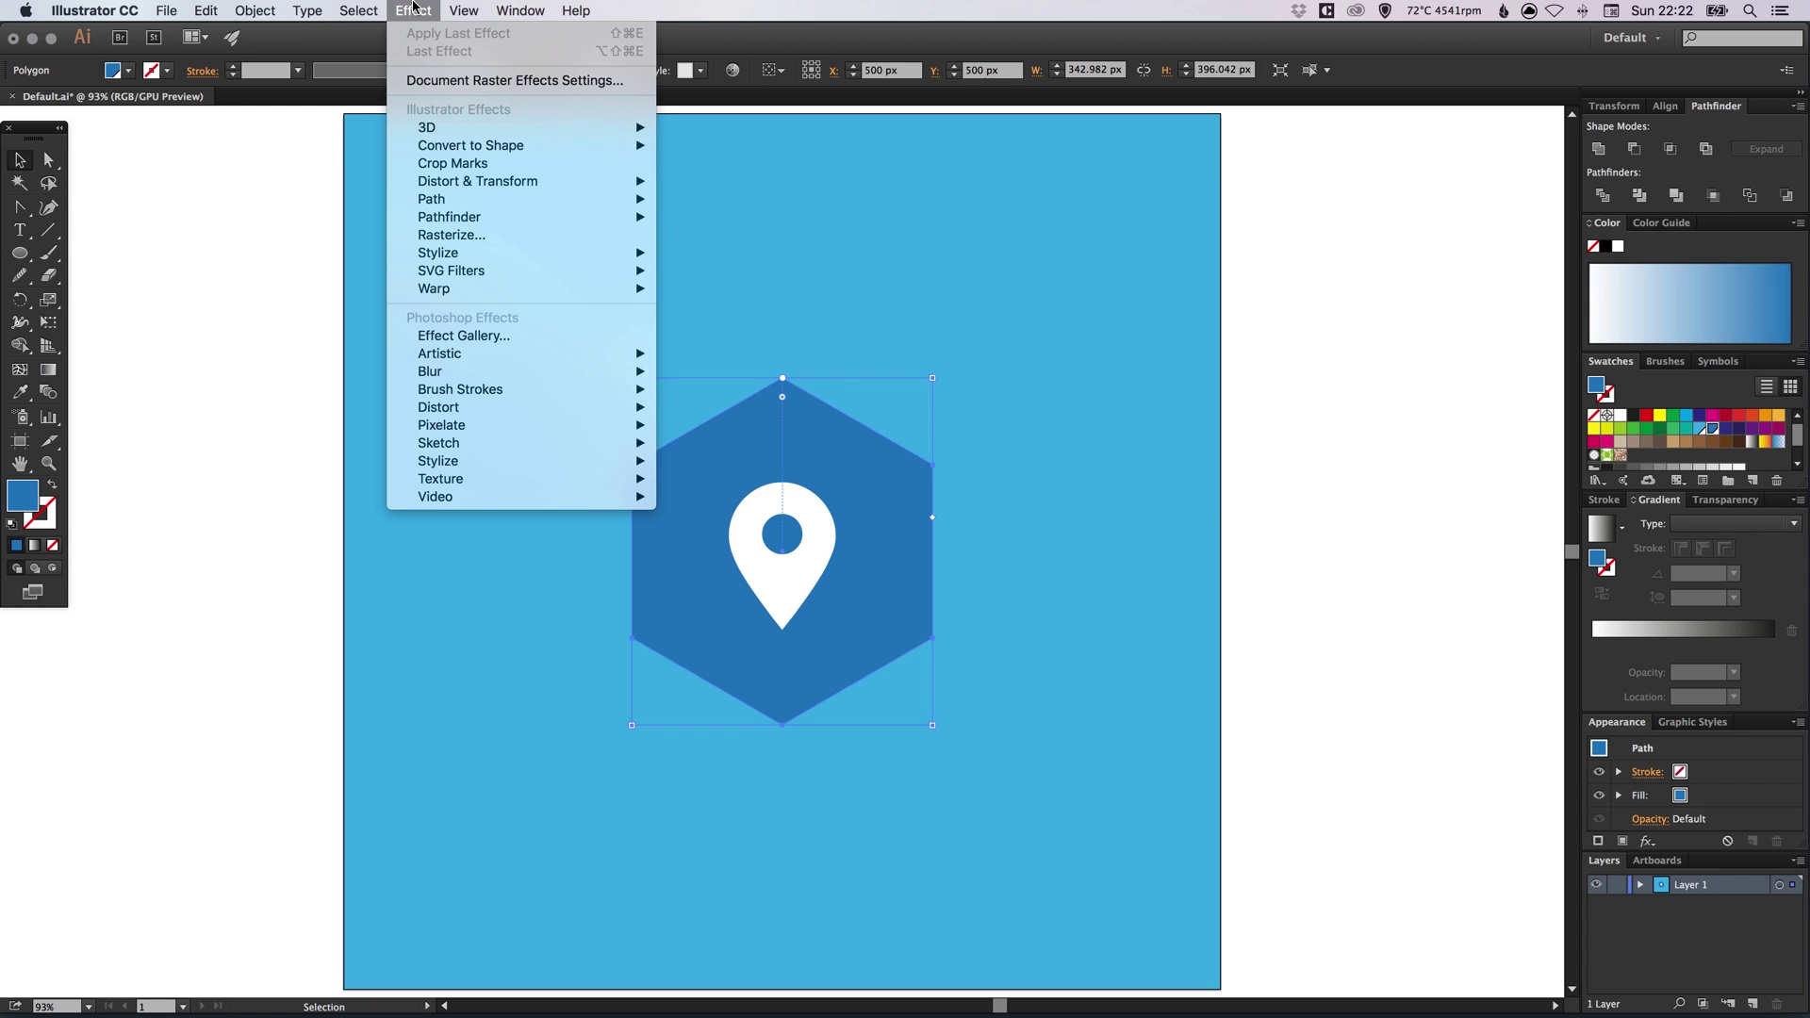
mouse_move(522, 251)
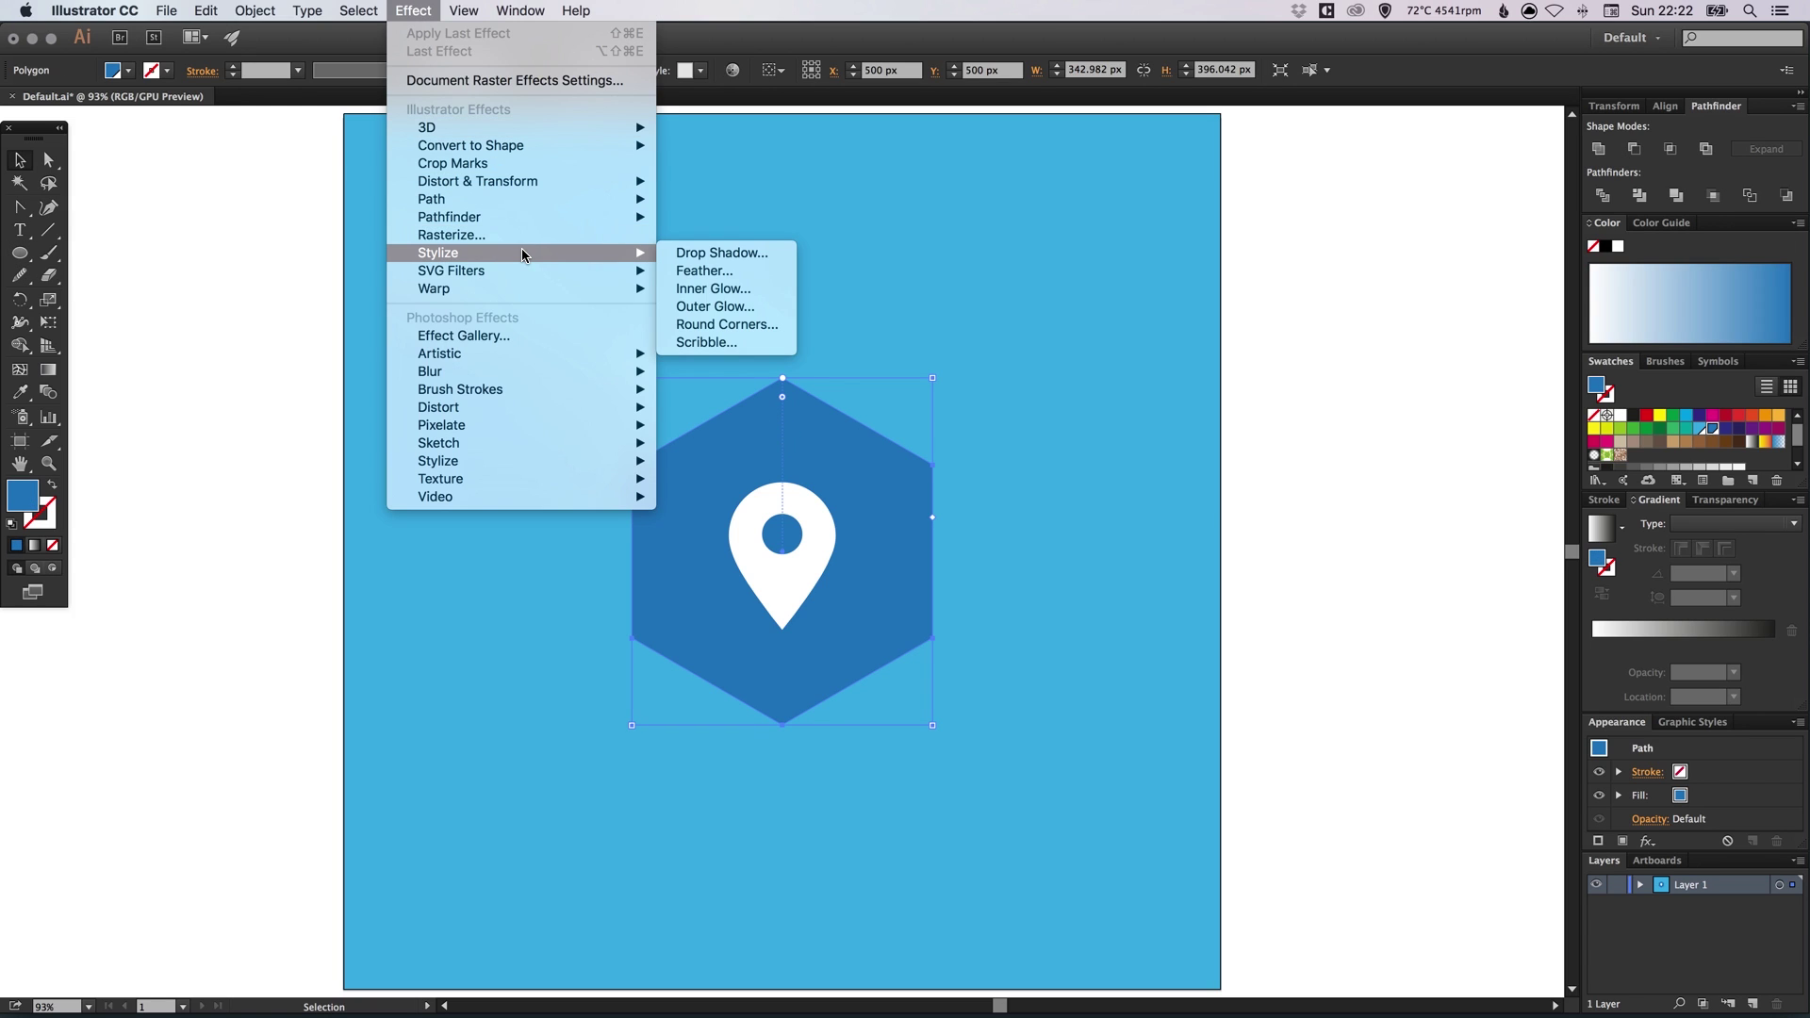
left_click(711, 322)
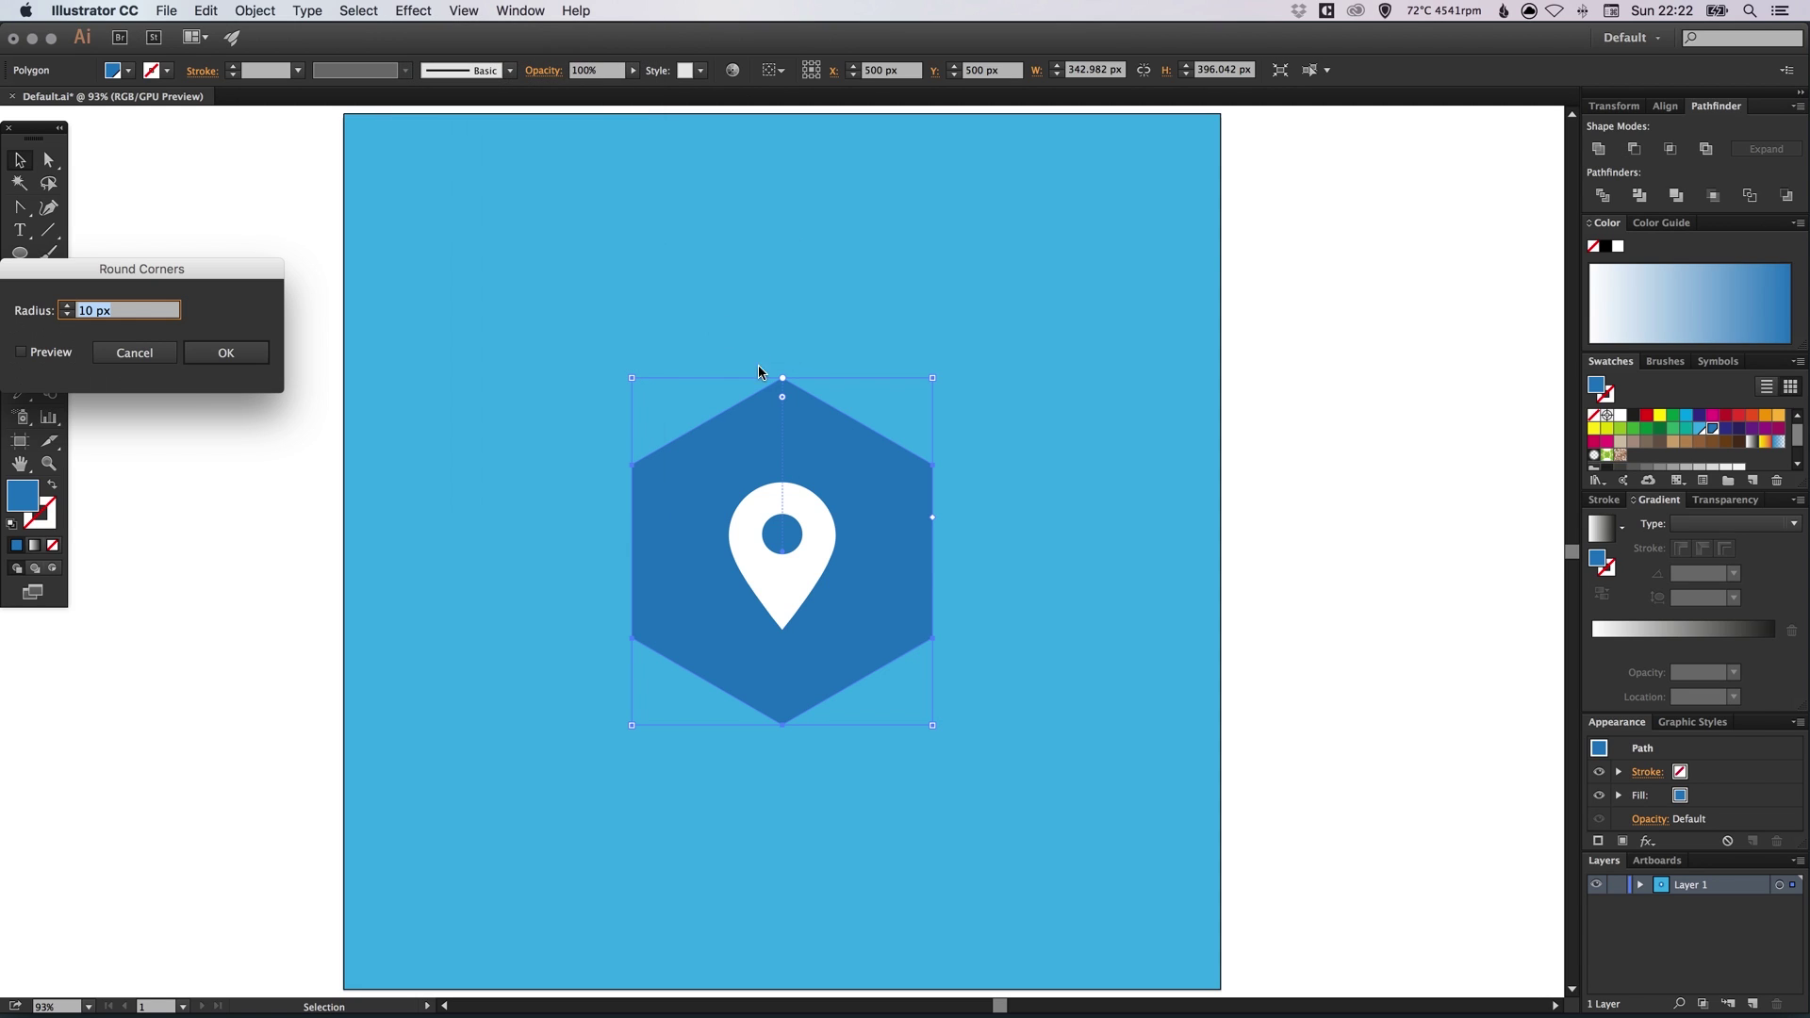
left_click(54, 355)
left_click_drag(90, 274, 1171, 206)
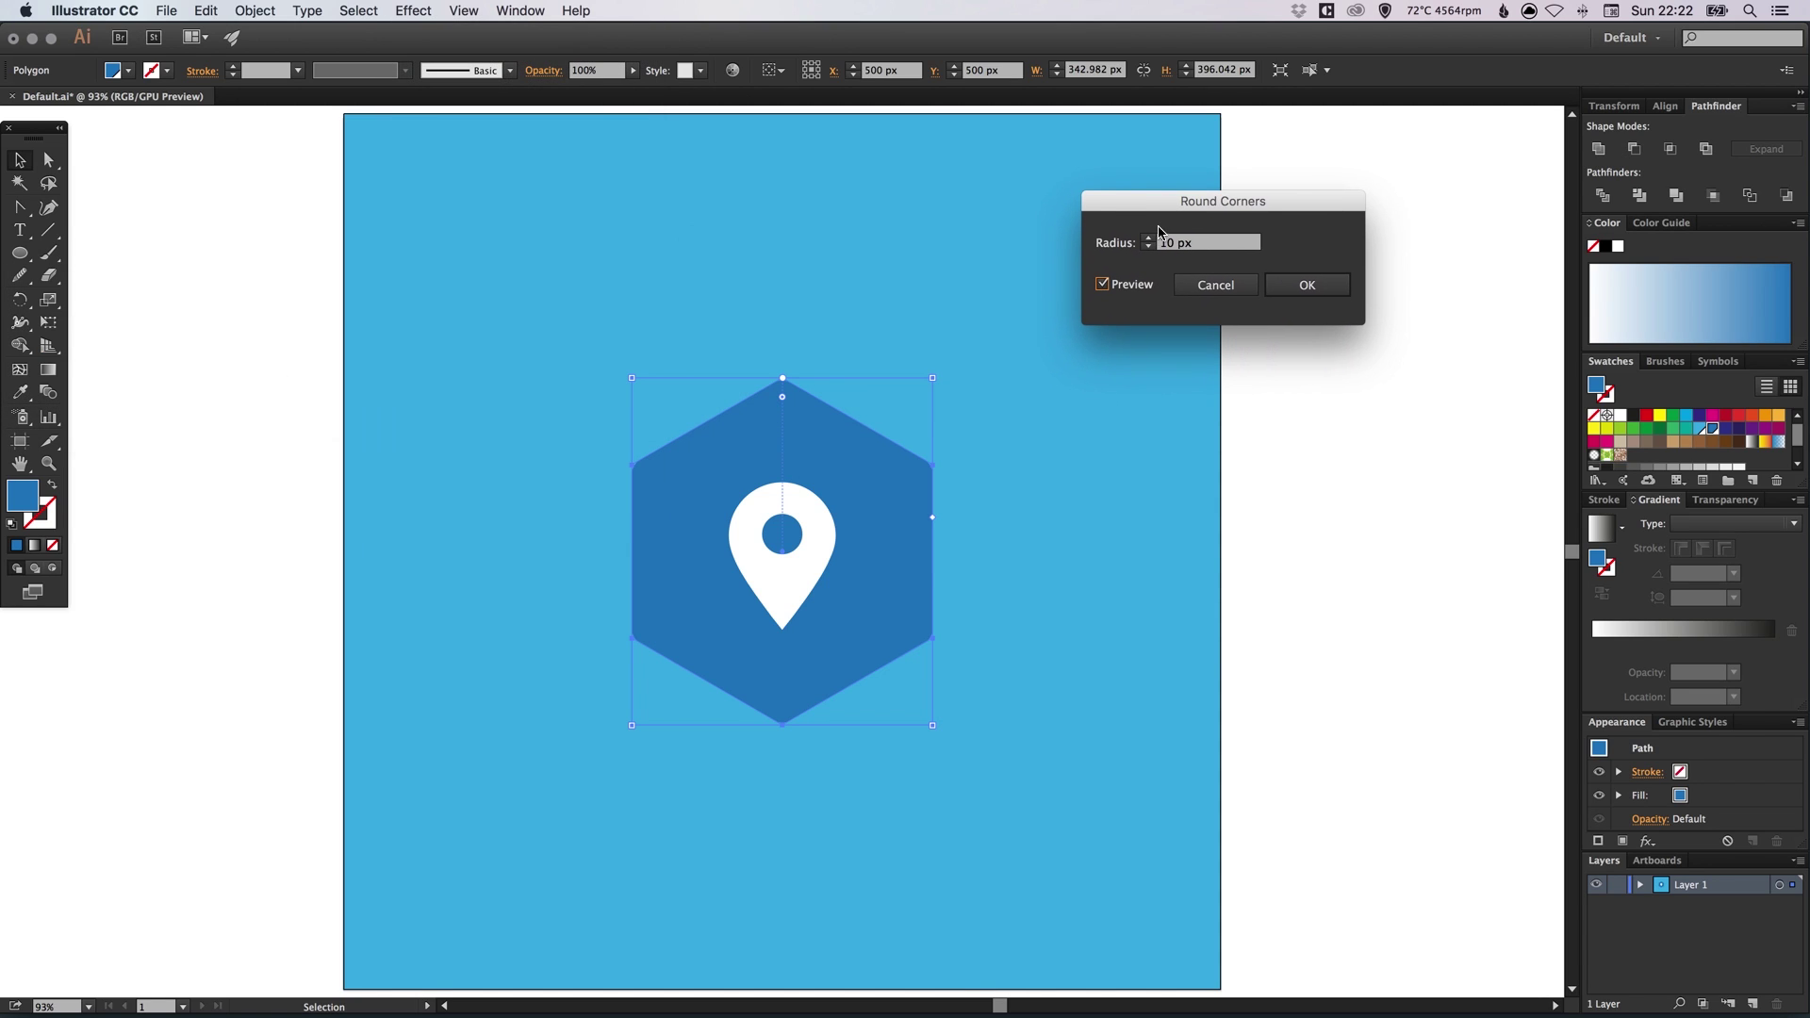
left_click(1148, 238)
left_click(1148, 238)
left_click(1148, 238)
left_click(1148, 238)
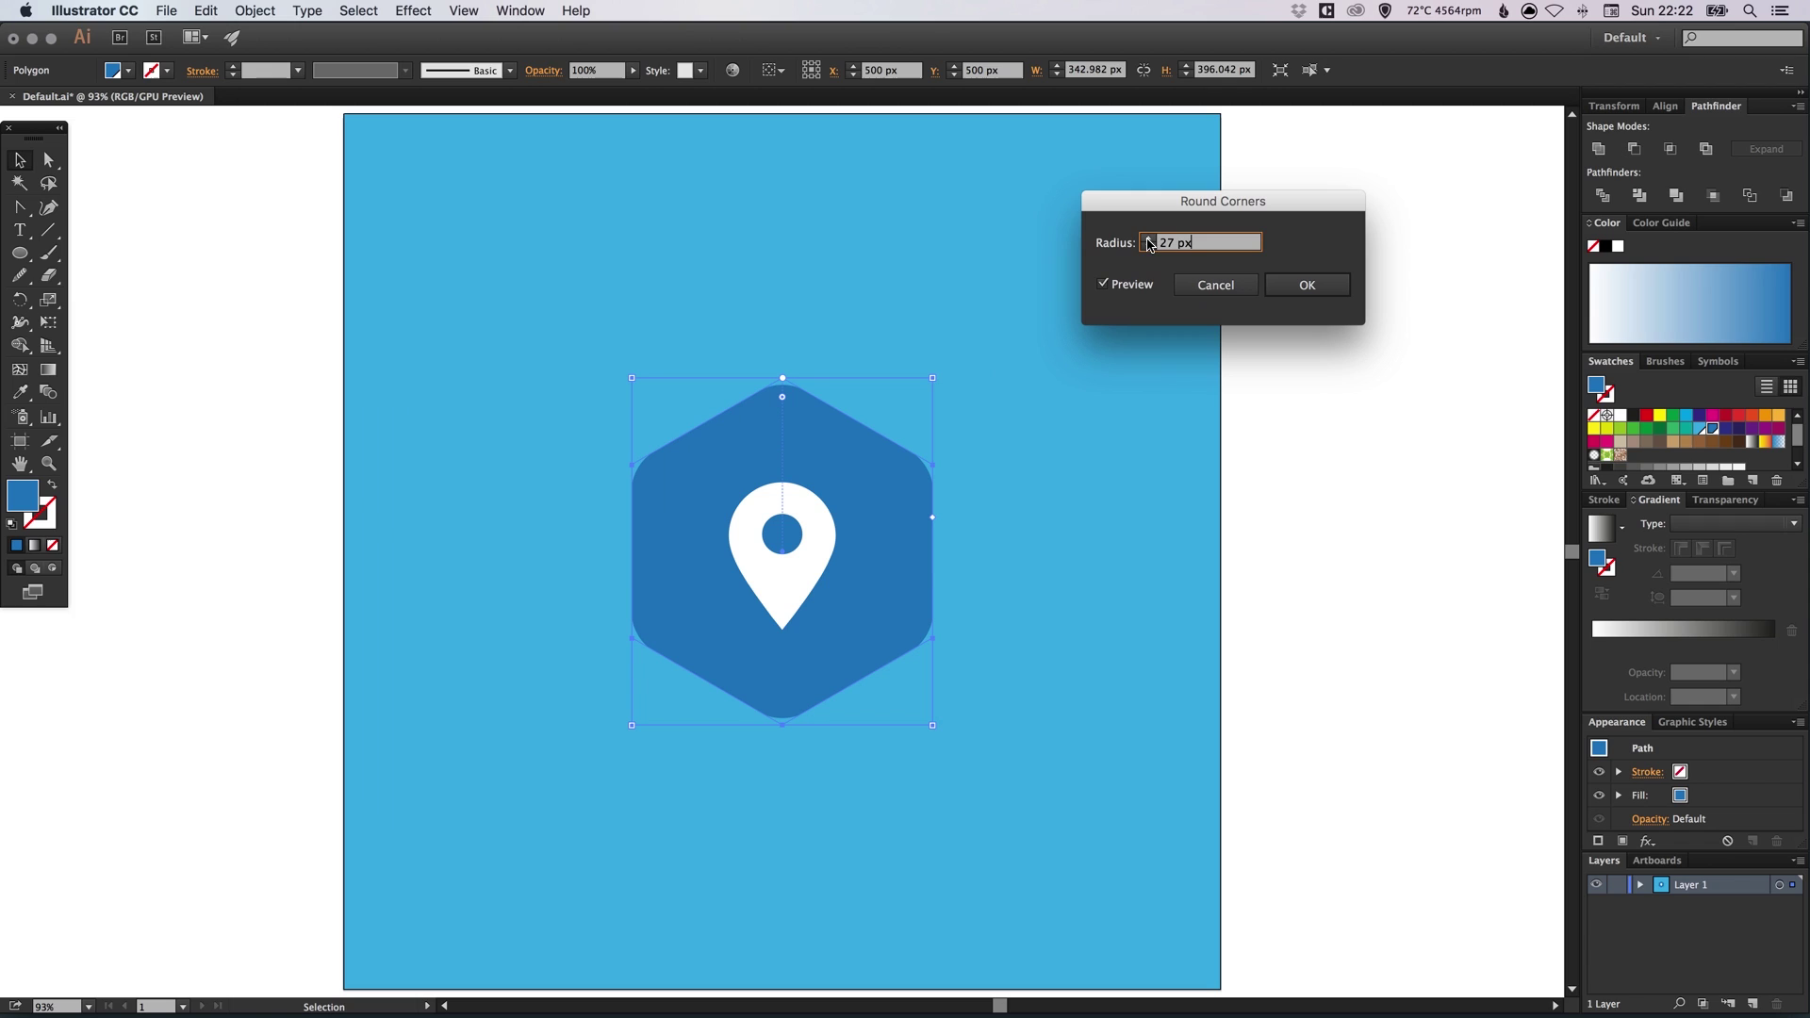
left_click(1149, 248)
left_click(1150, 248)
left_click(1149, 248)
left_click(1149, 248)
left_click(1149, 248)
left_click(1306, 285)
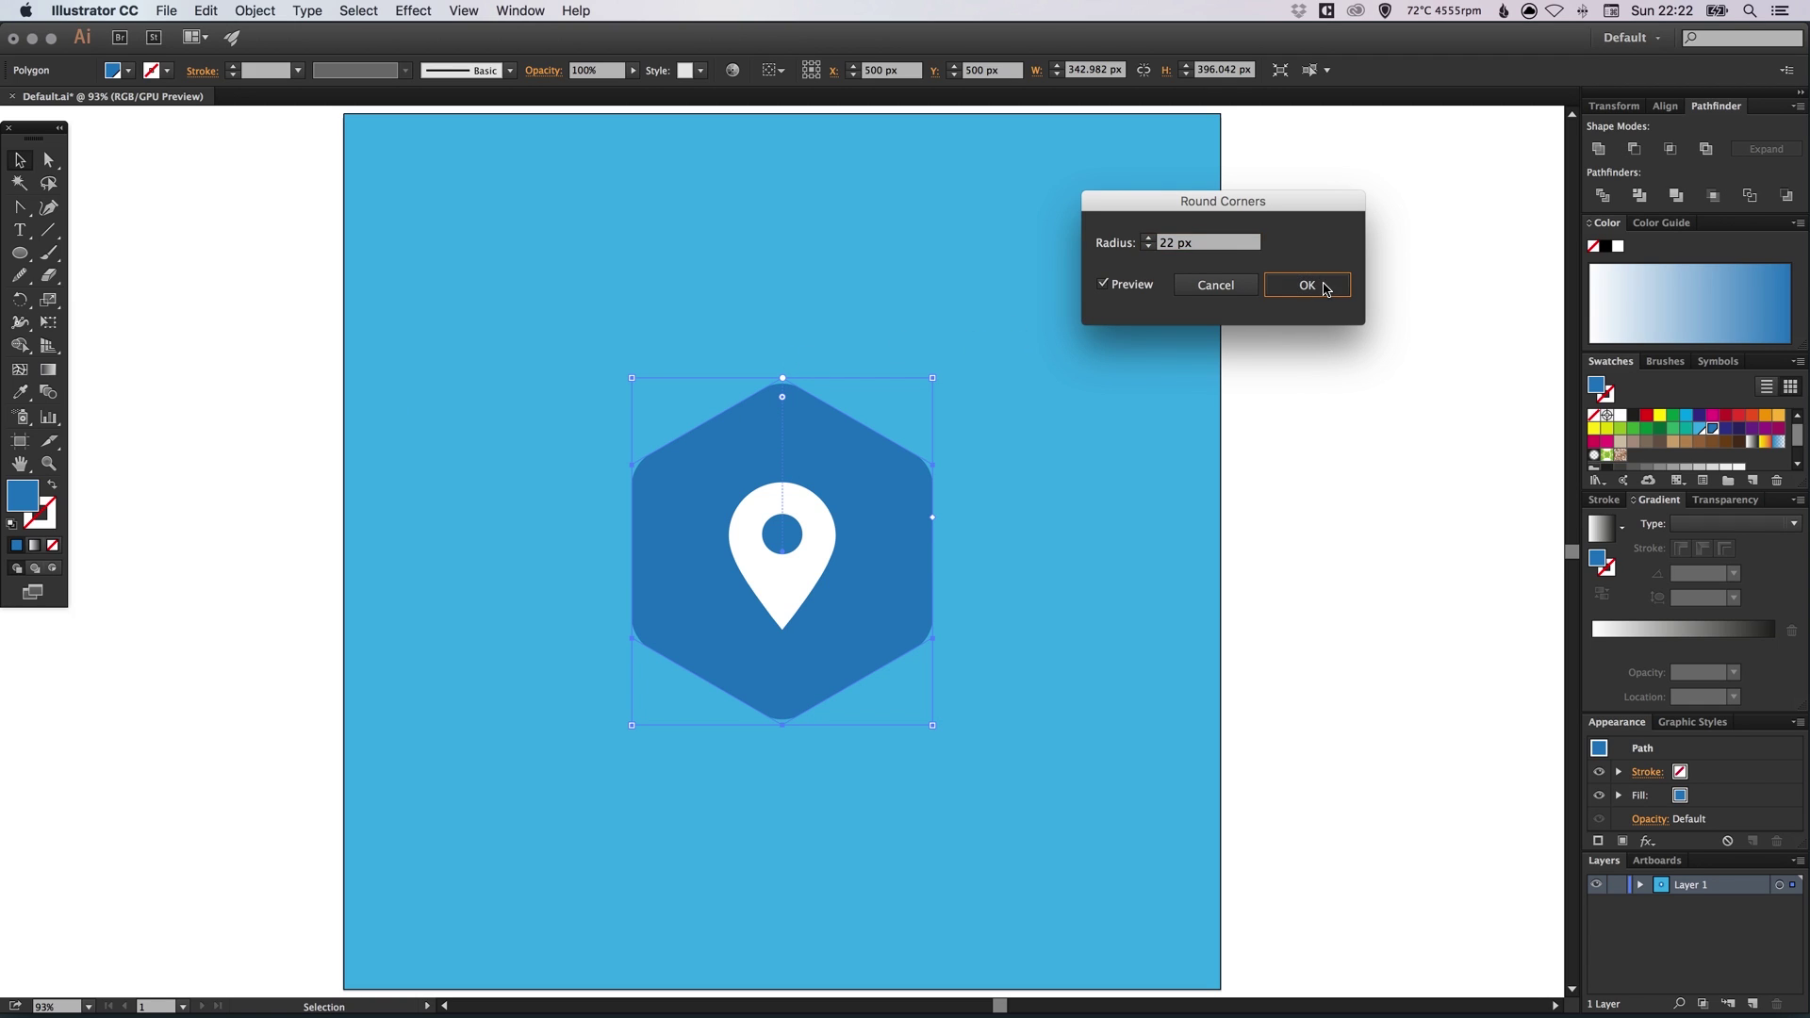
Reopen the Round Corners settings to confirm the 22 px radius, then zoom in on the badge
left_click(1360, 442)
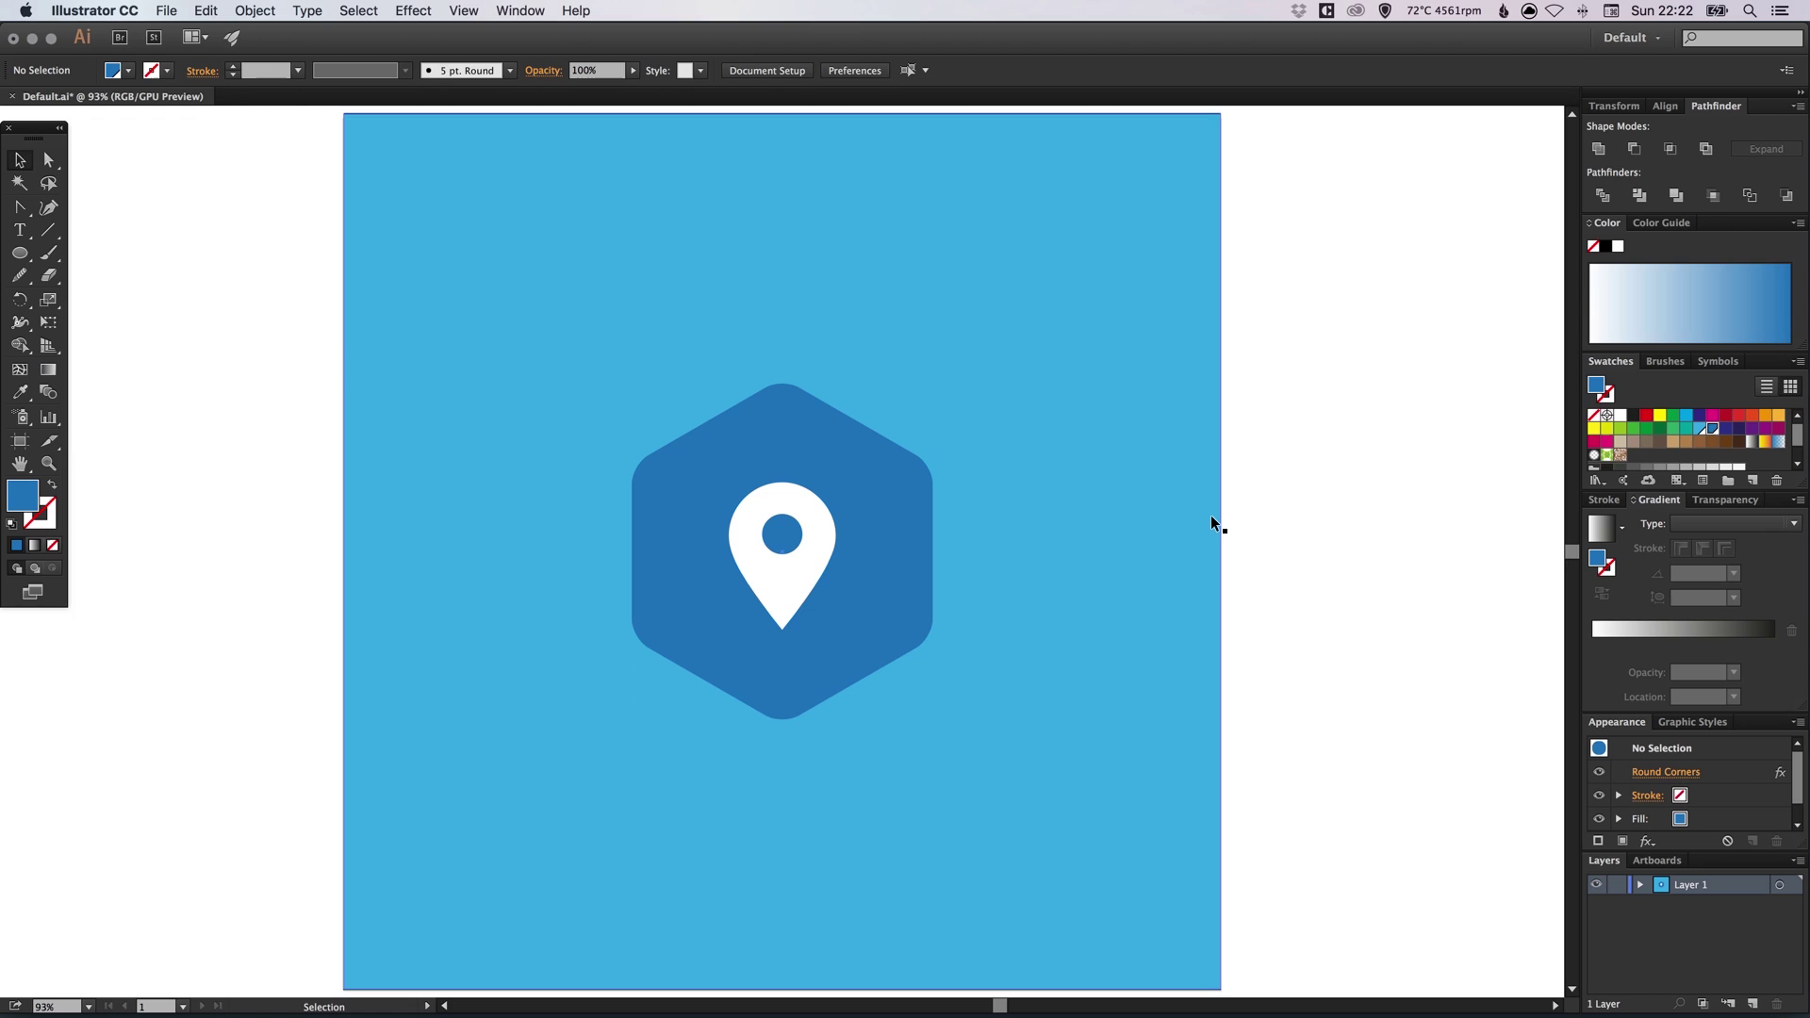
left_click(799, 429)
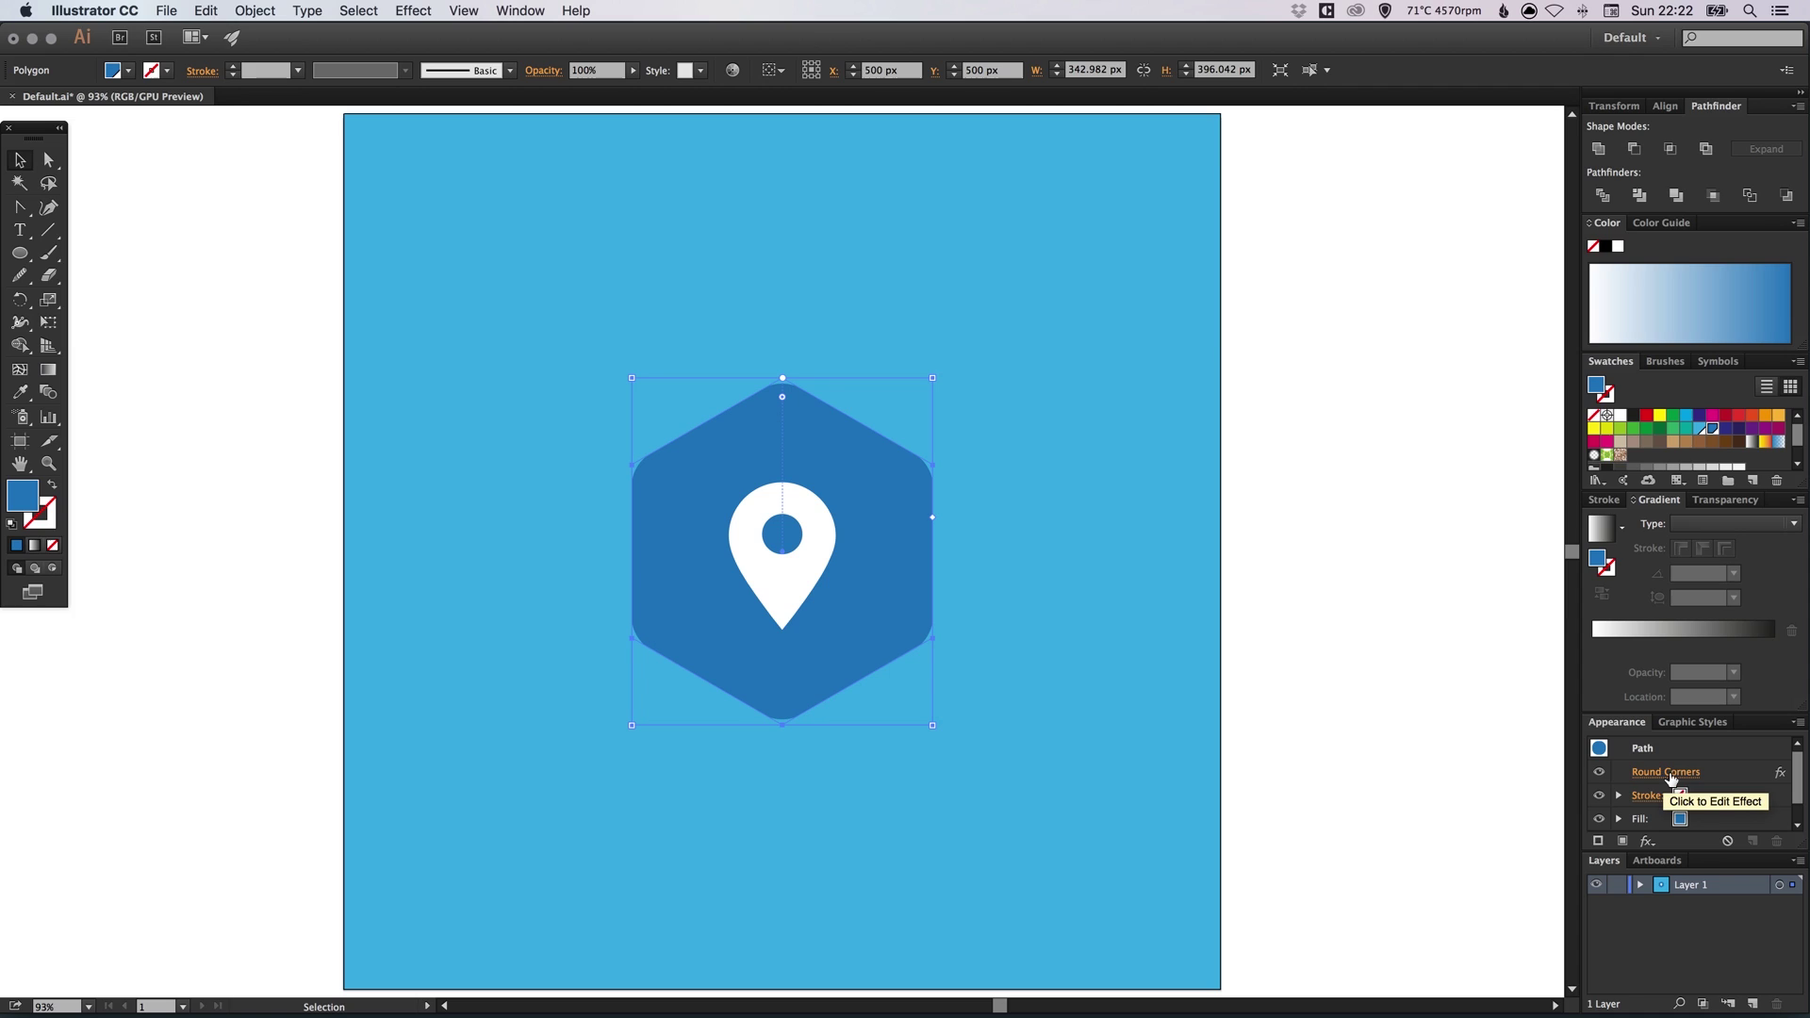
left_click(1671, 775)
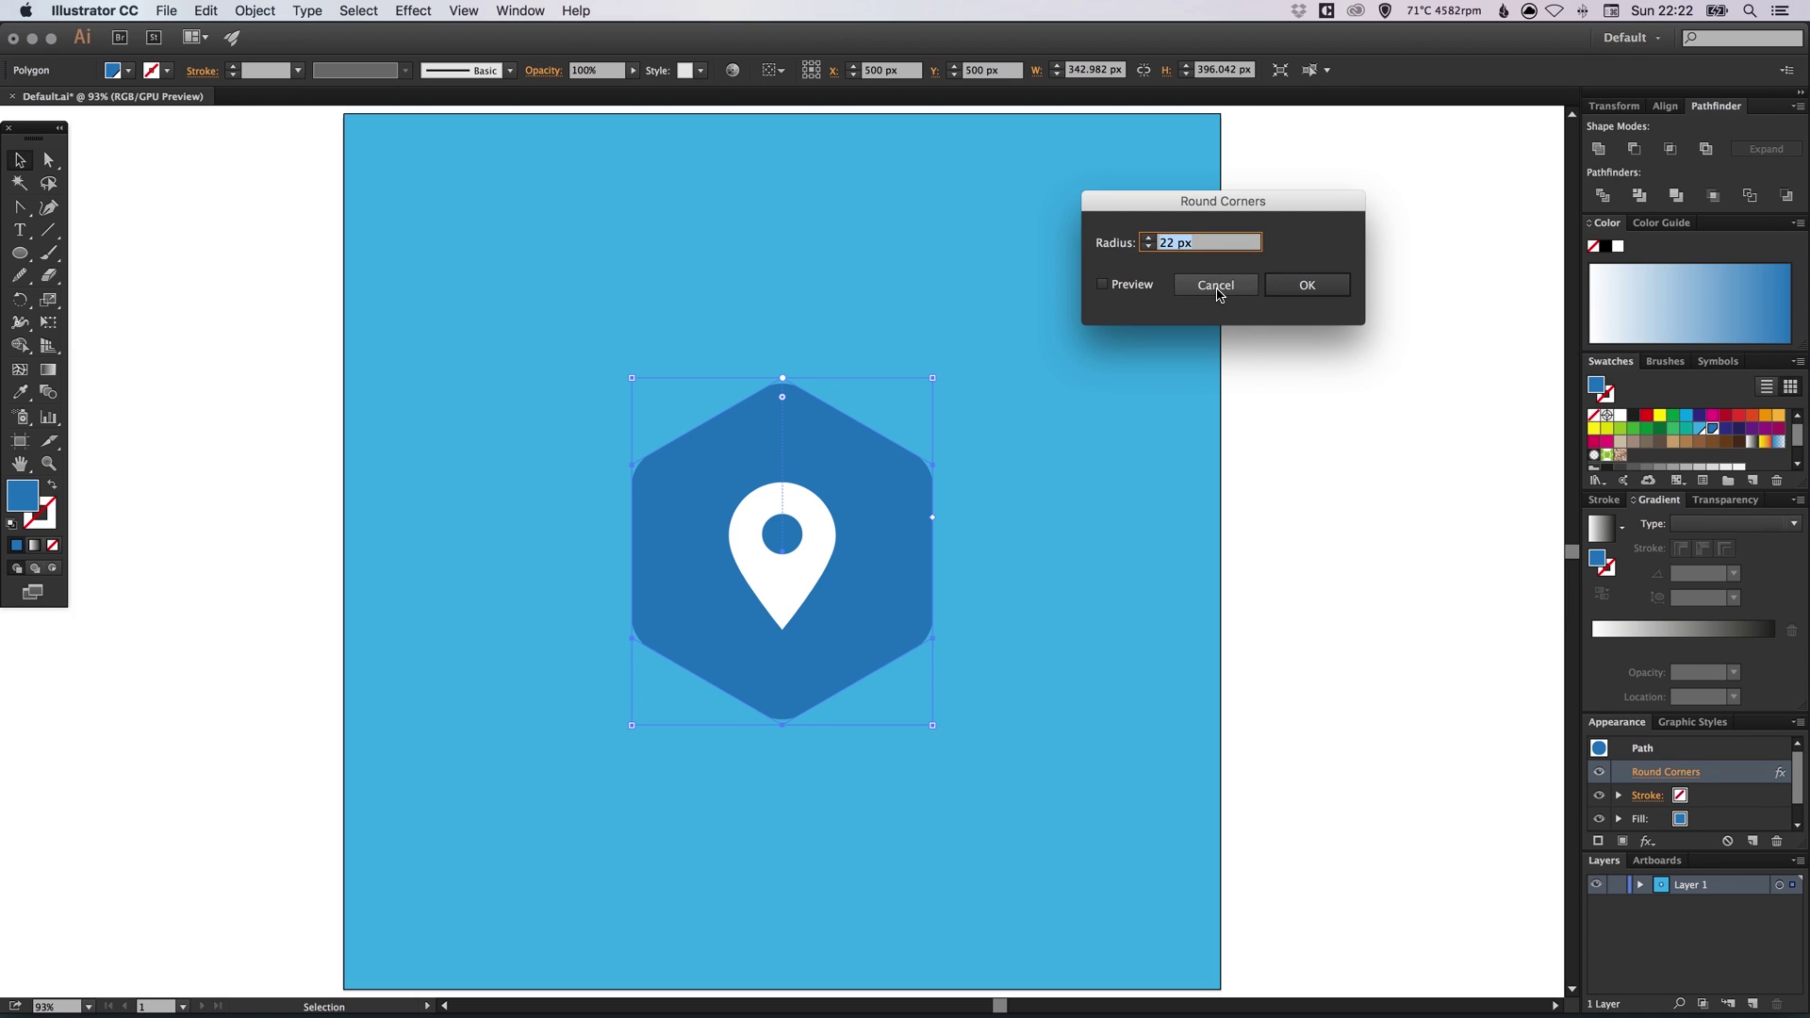
left_click(1216, 286)
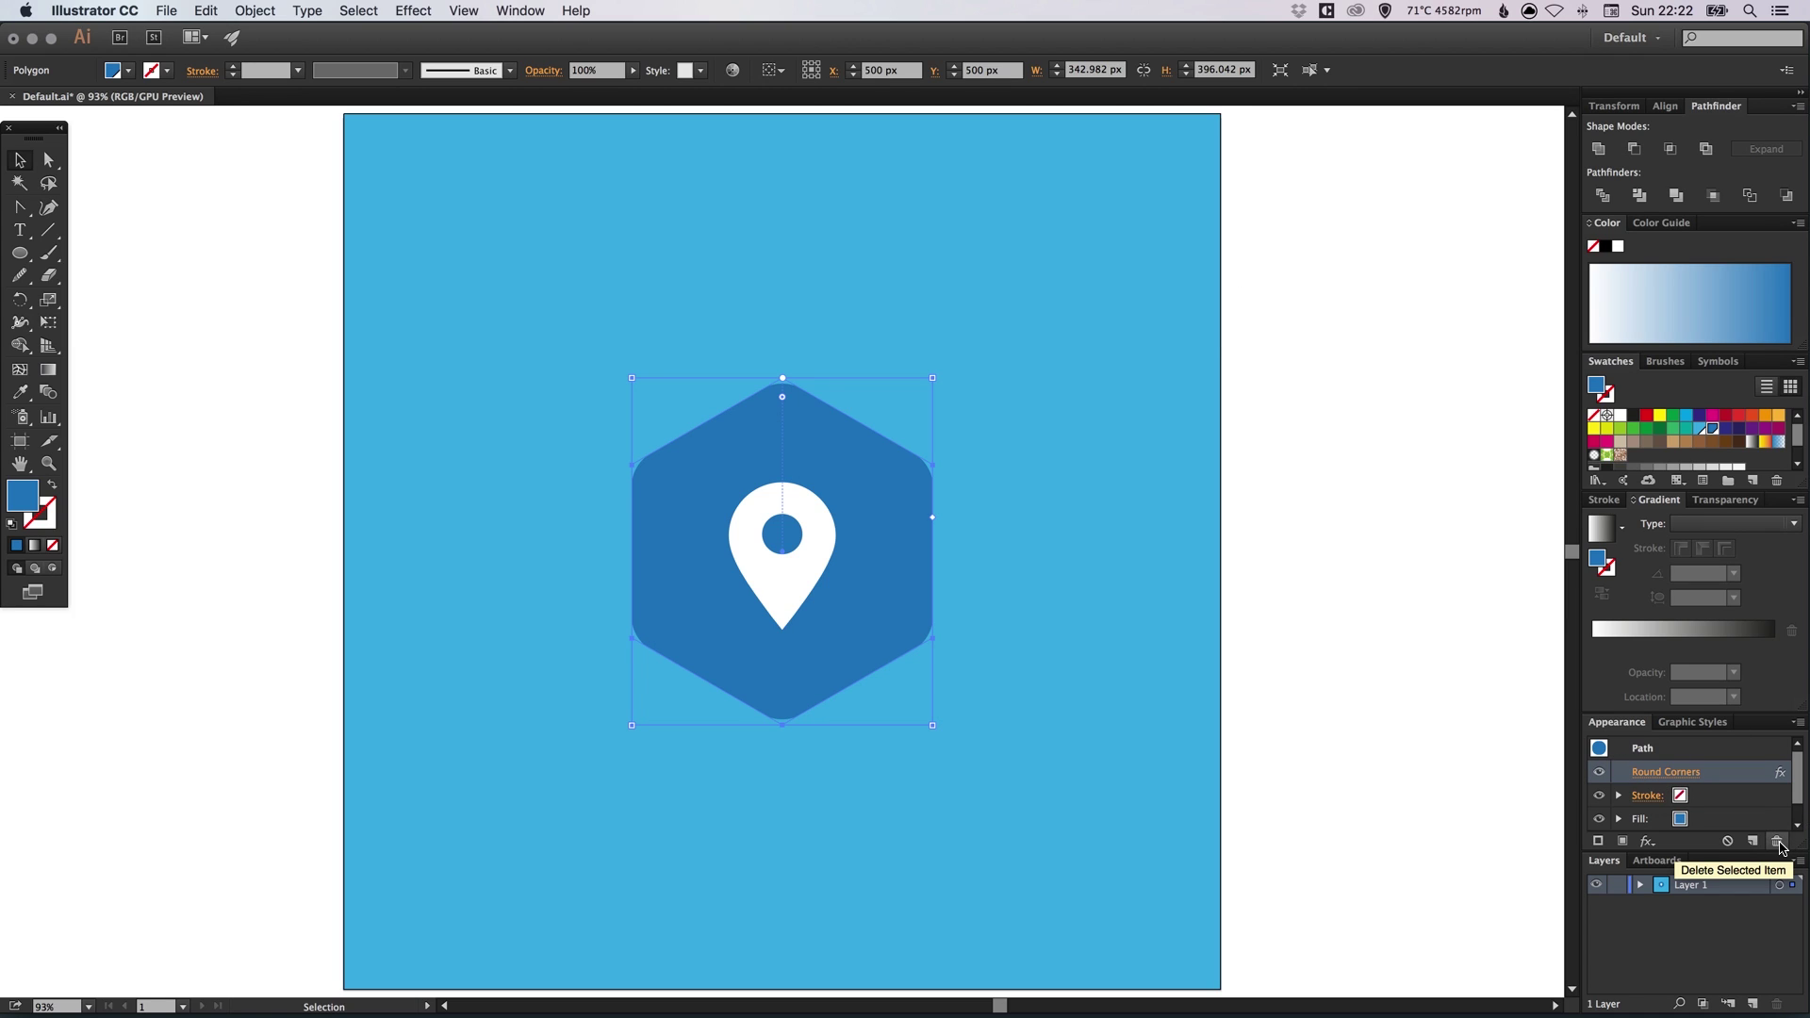
left_click(1230, 533)
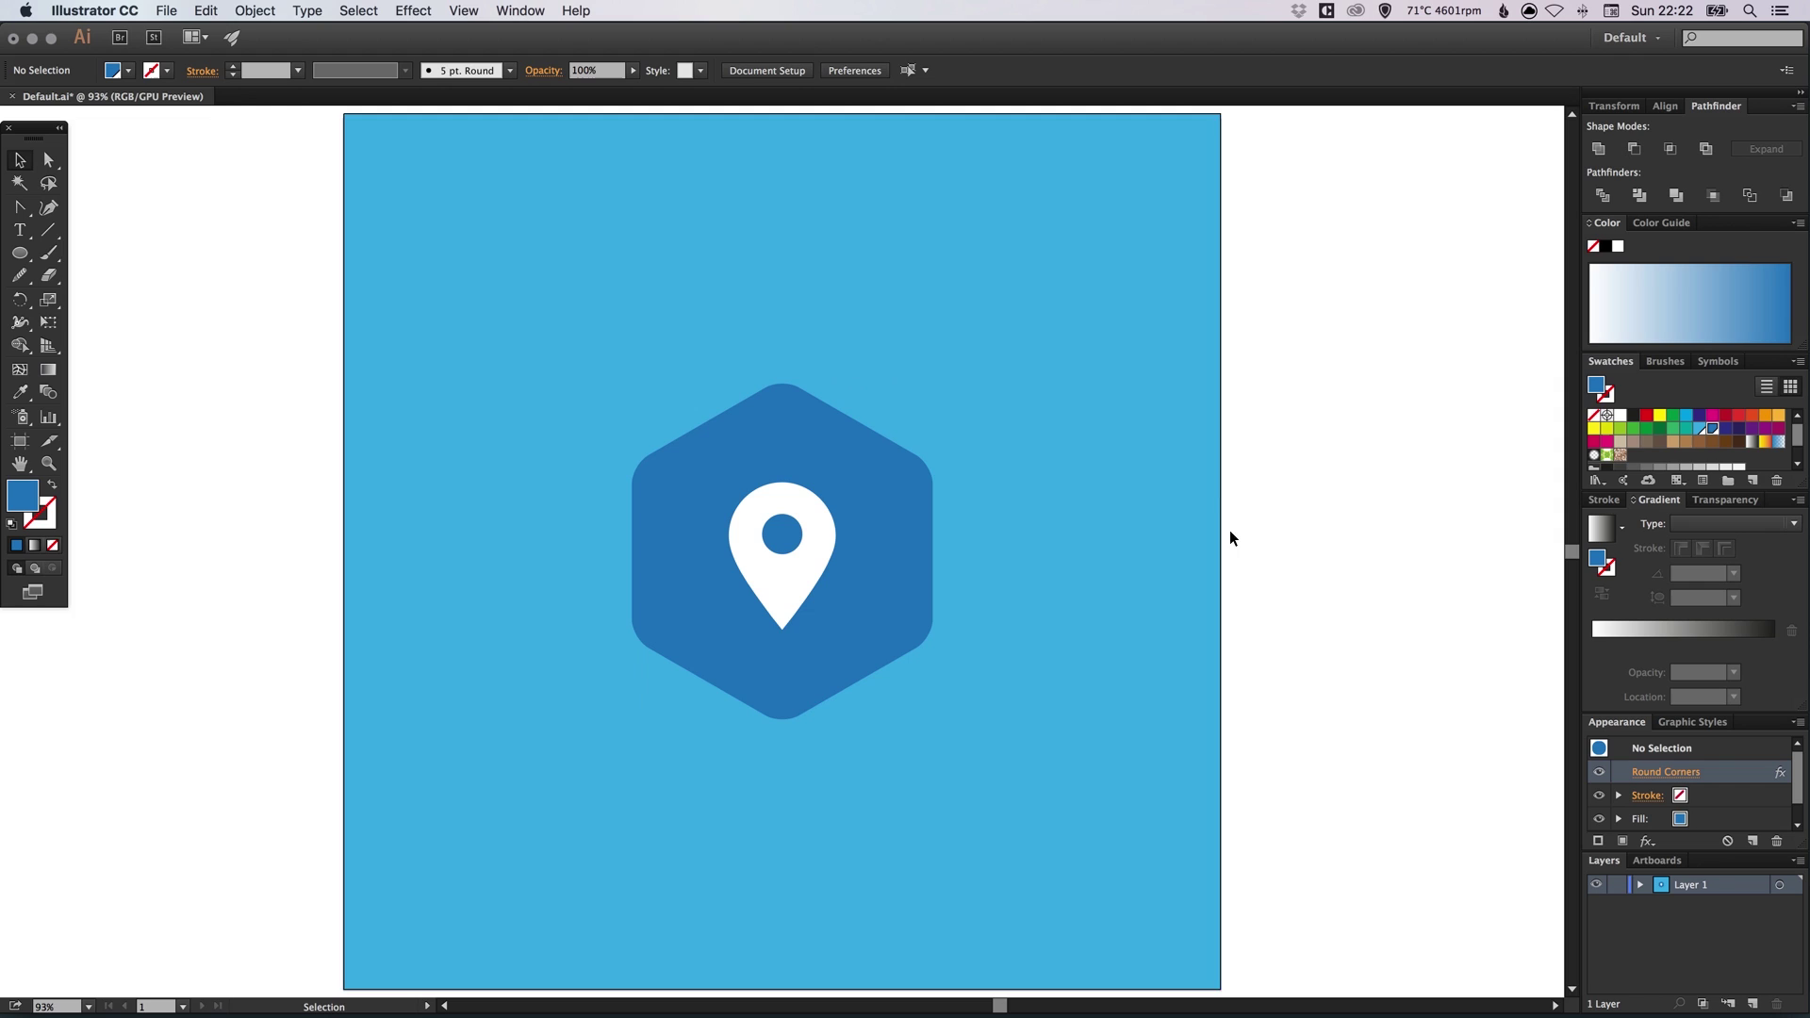
key("z")
left_click_drag(424, 303, 1154, 872)
Set the view to 150% with the hexagon sitting higher on screen
key("v")
left_click(784, 477, "super")
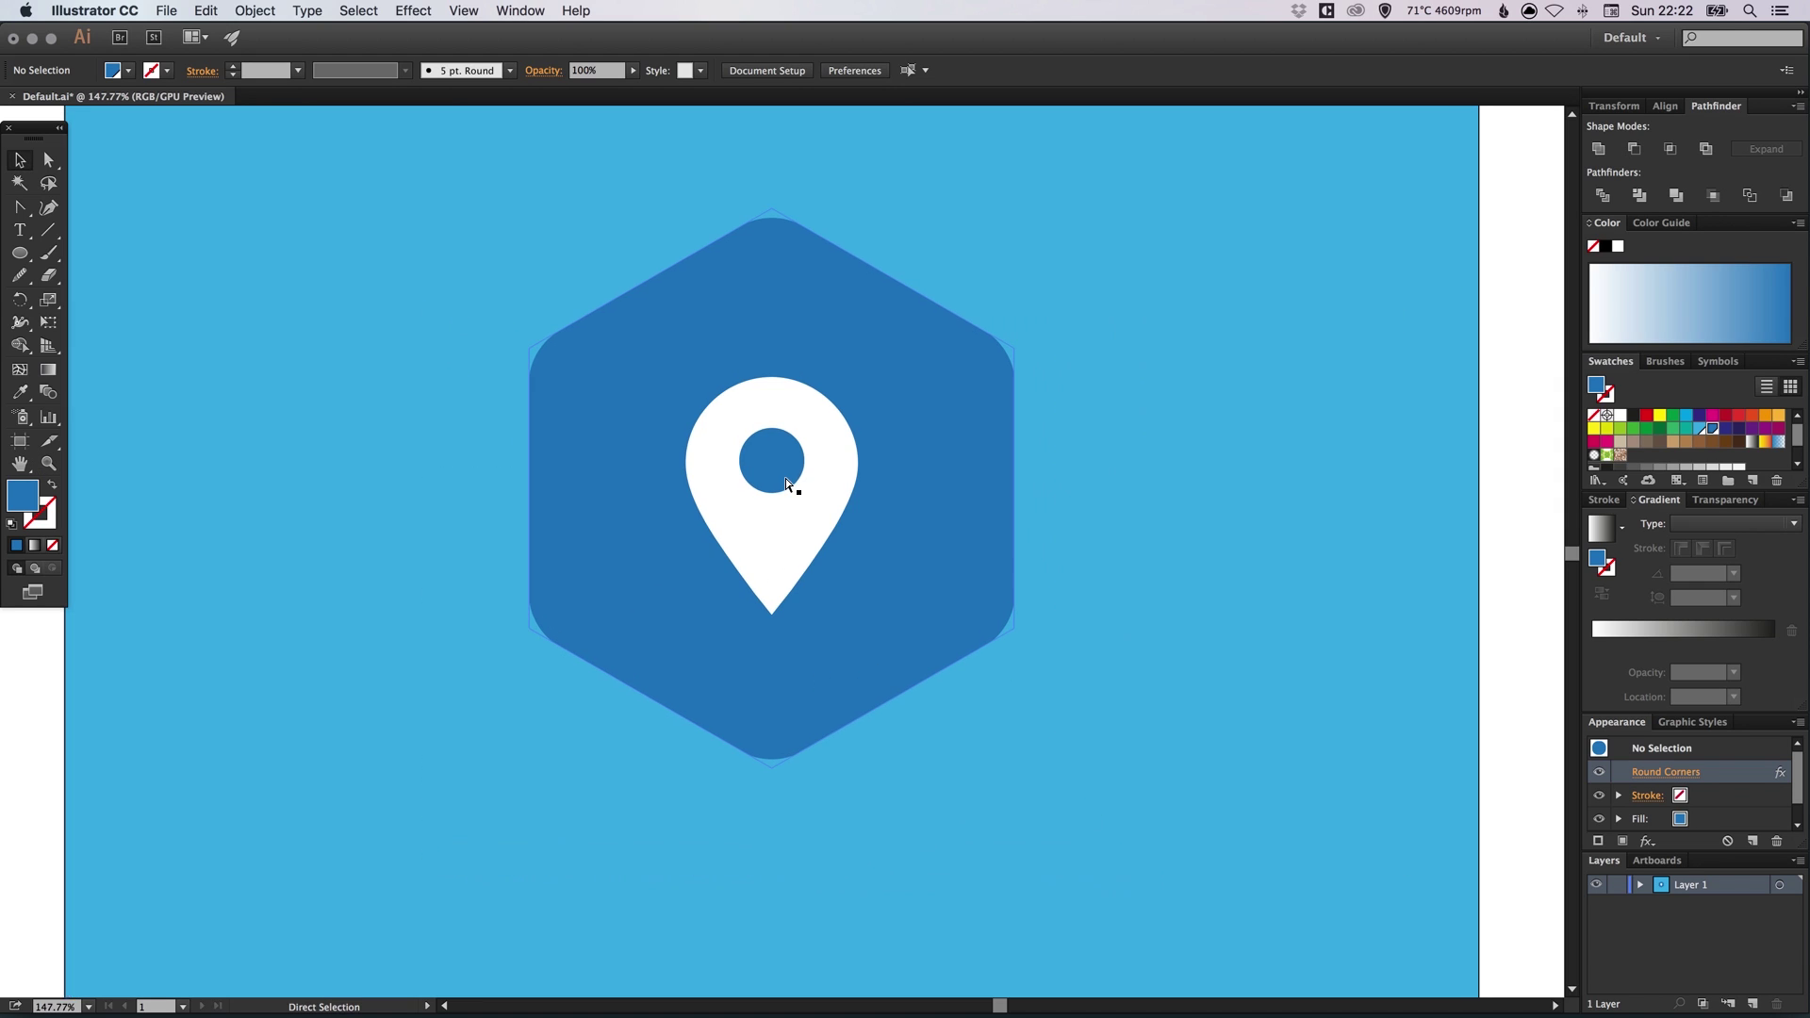
left_click_drag(805, 473, 741, 447)
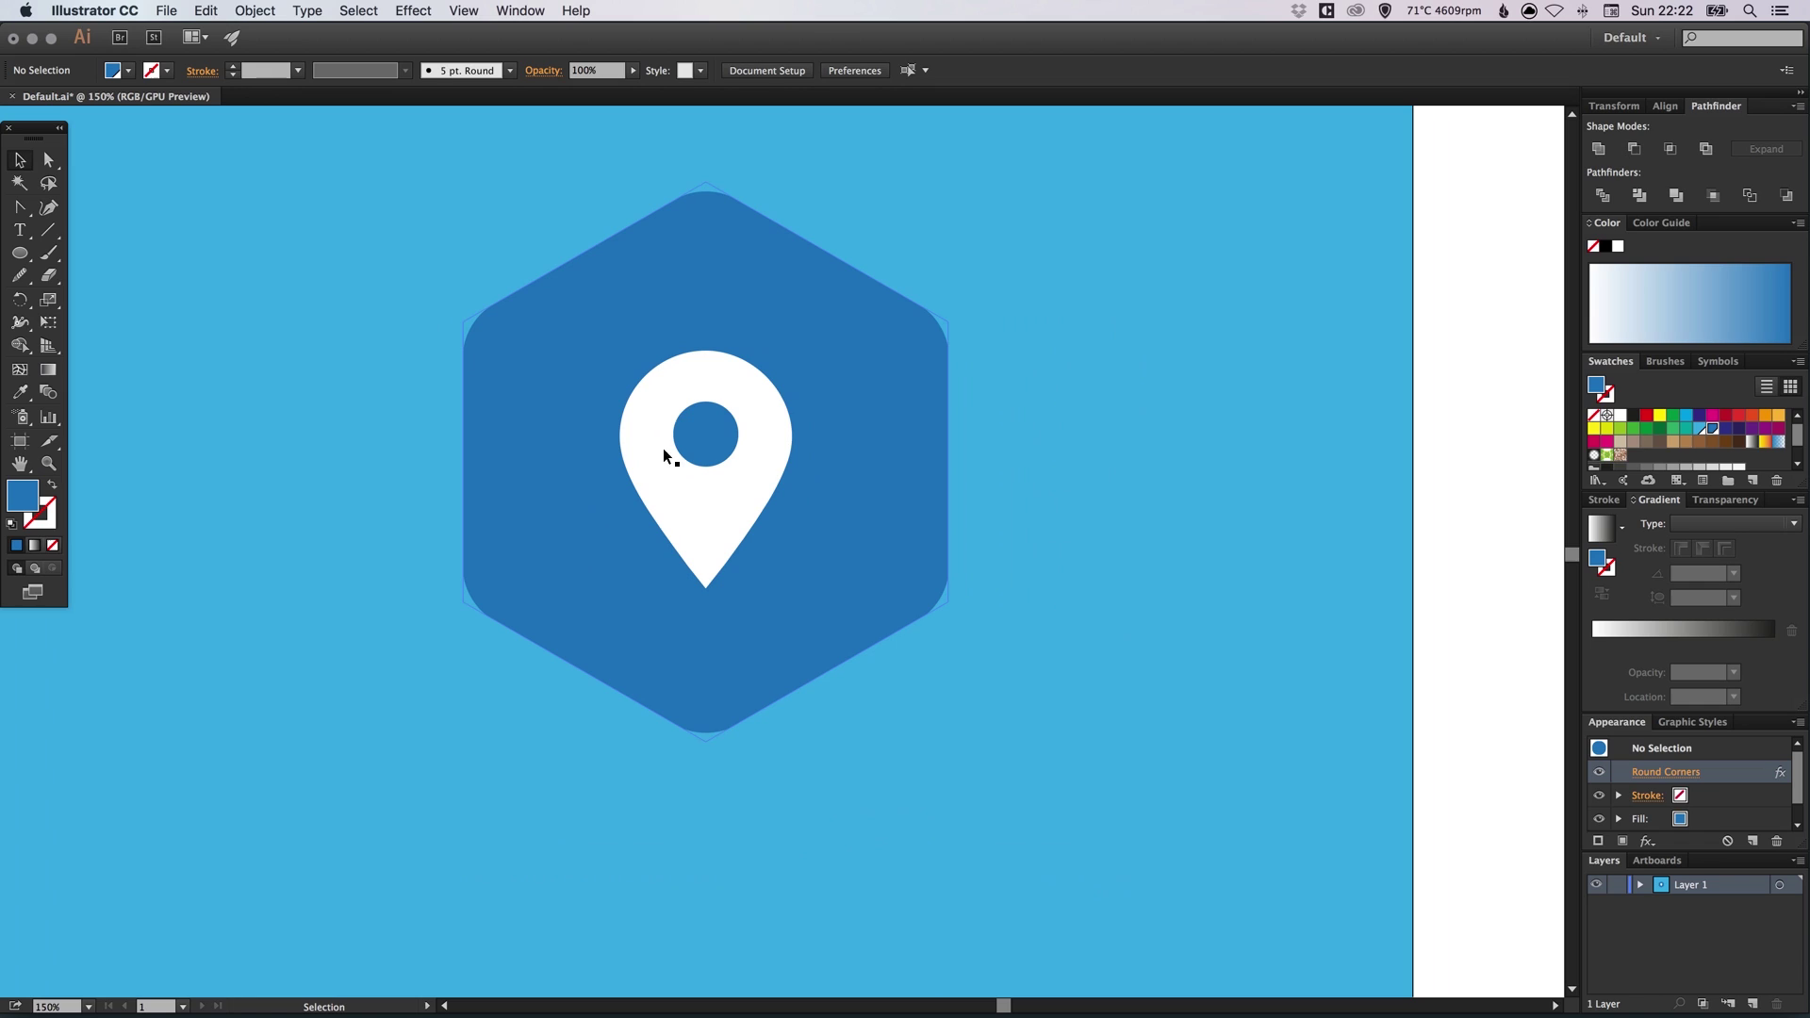
Start a Pen path at the hexagon's lower-left edge with a corner below-right
left_click(20, 207)
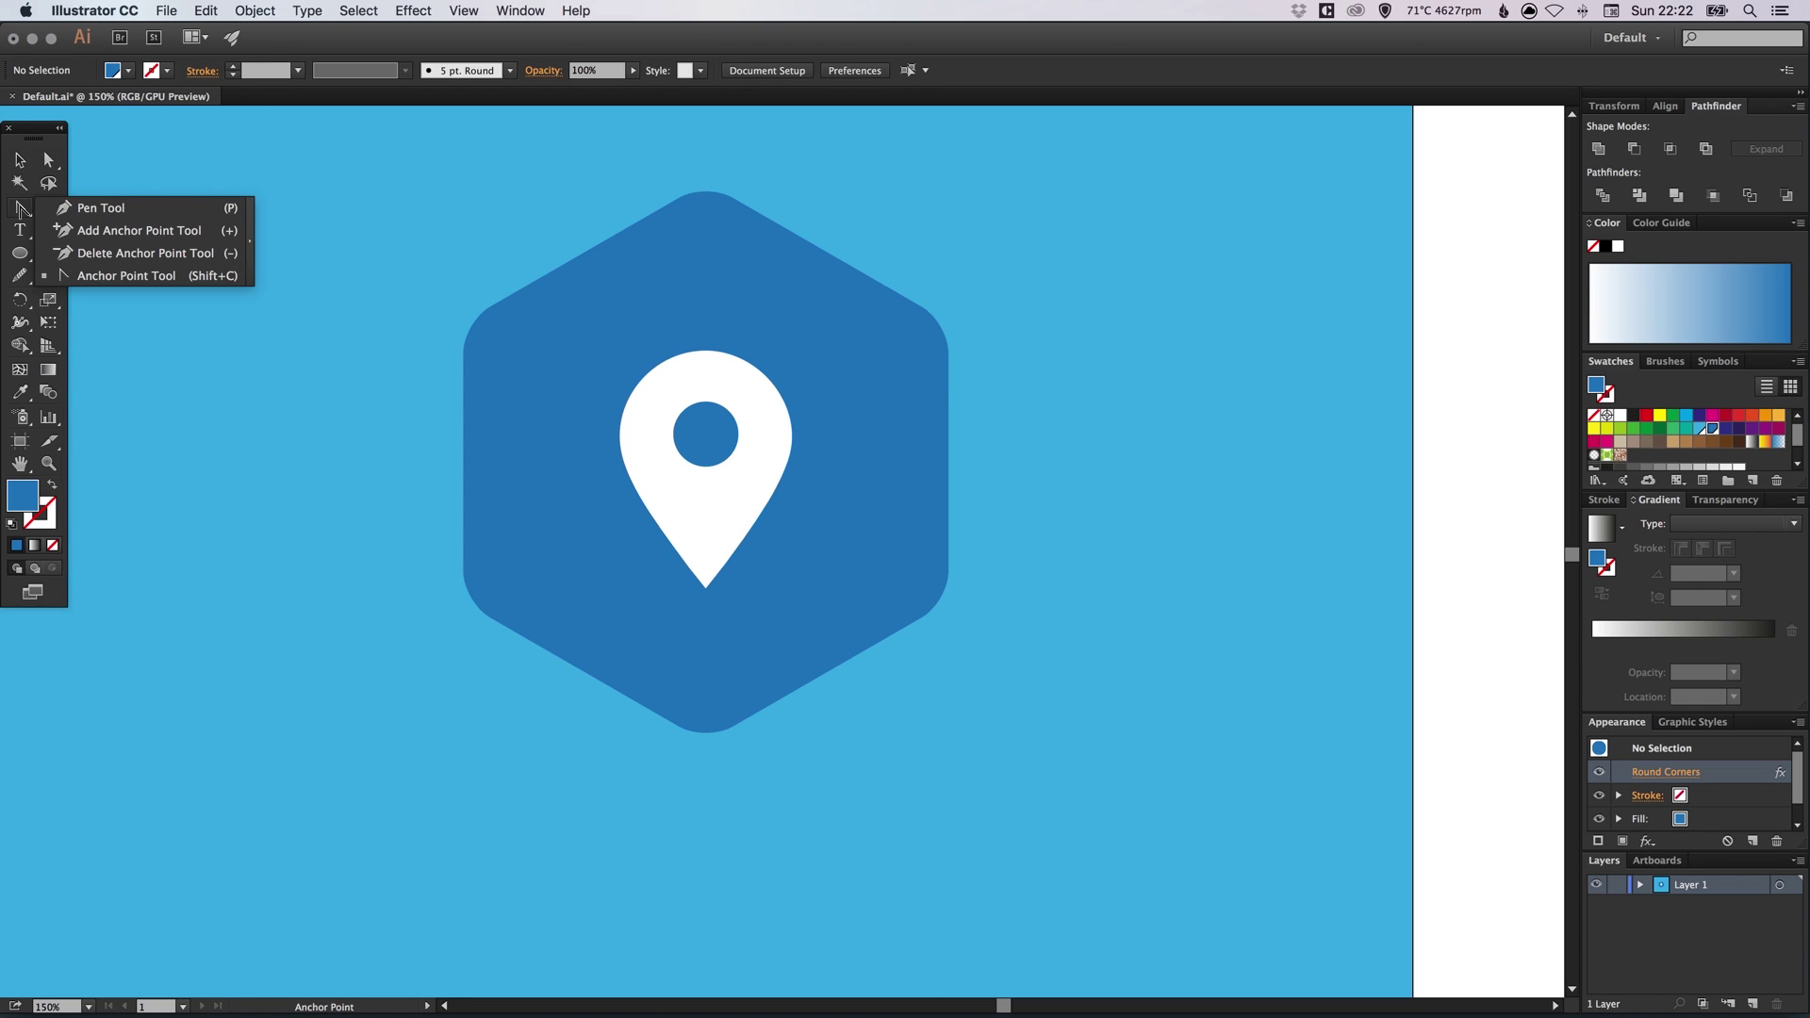
left_click(103, 209)
left_click_drag(579, 614, 546, 509)
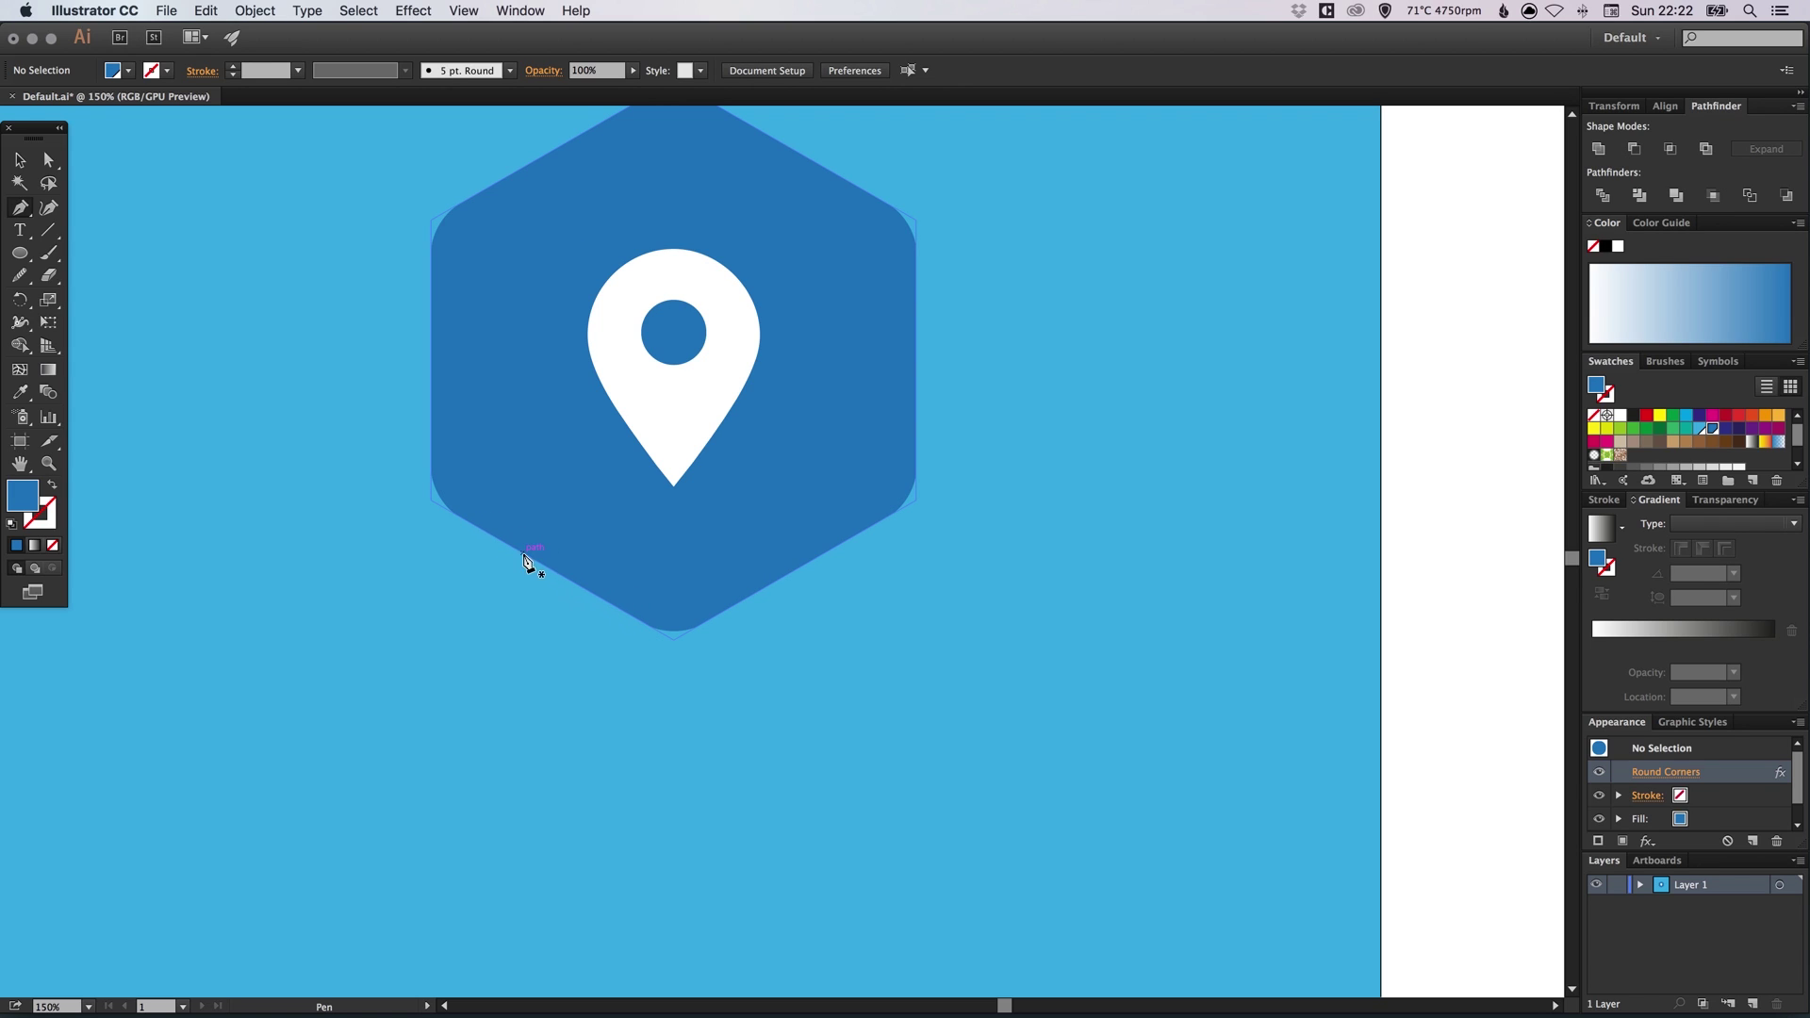
scroll(525, 562, "up", 2)
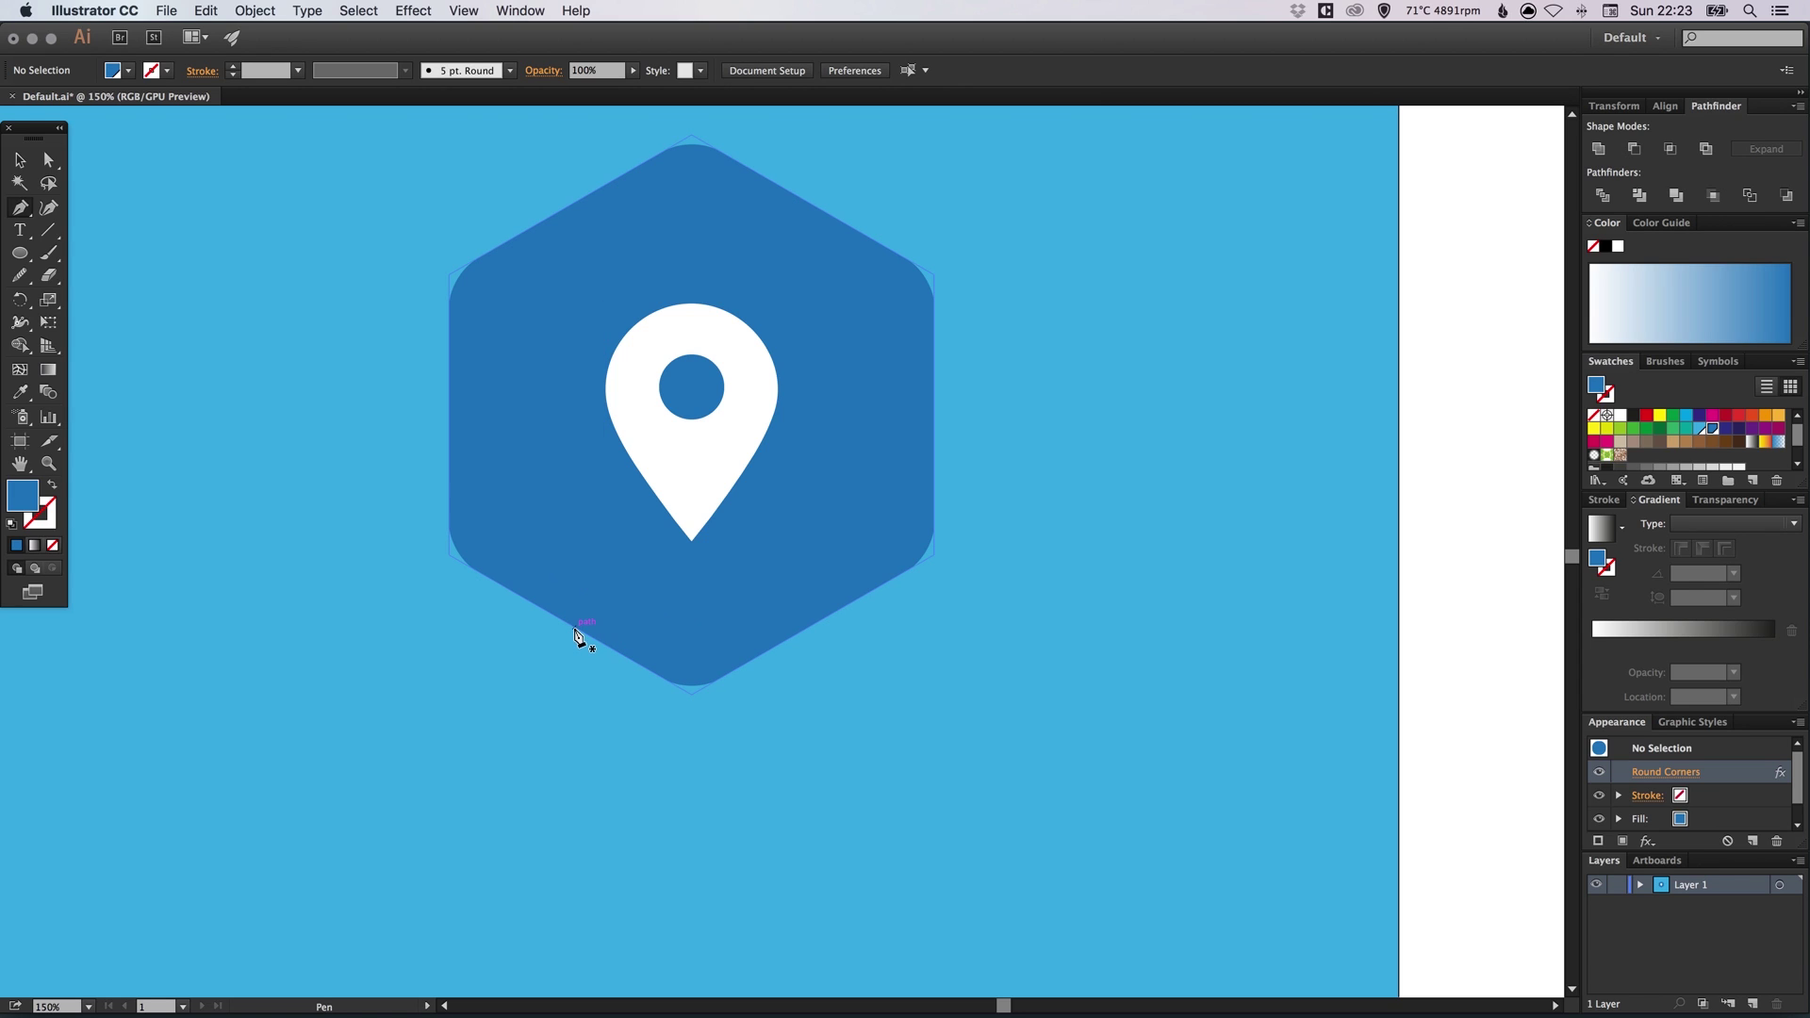
left_click(507, 588)
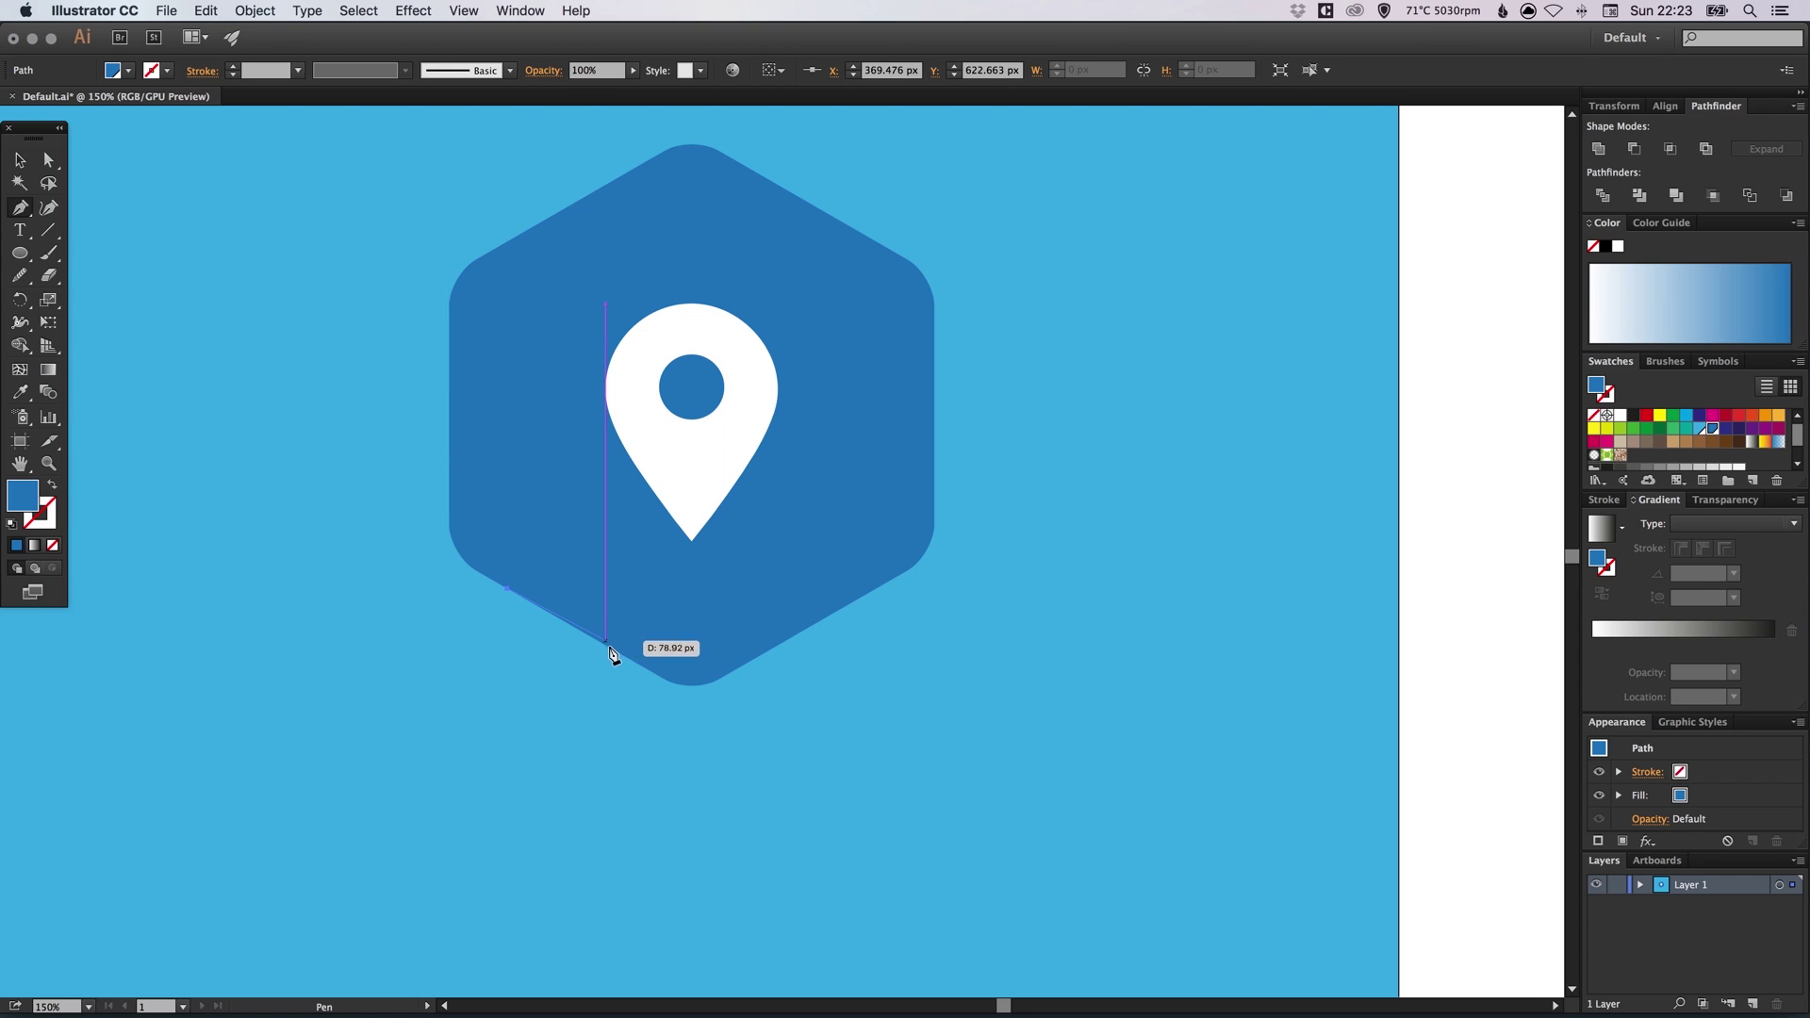
left_click(866, 797)
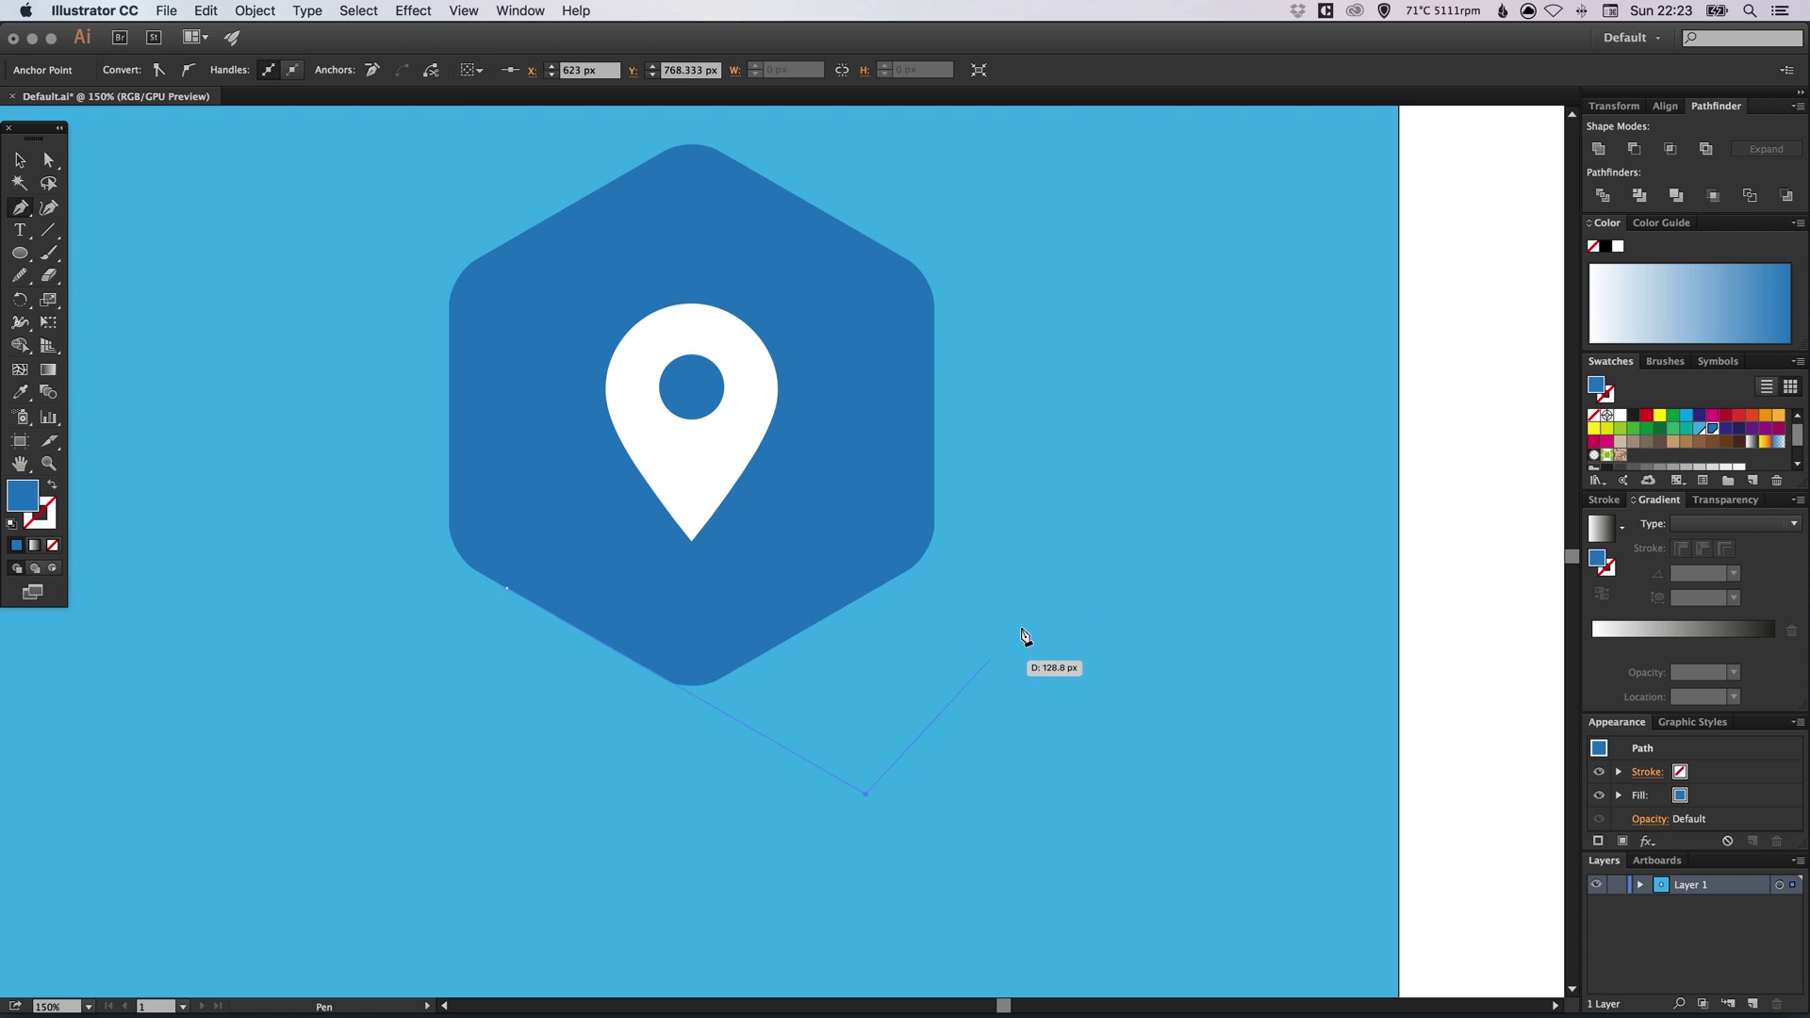
Close the long-shadow path with corners along the hexagon's top and upper-left edges back to the start
left_click(1143, 401)
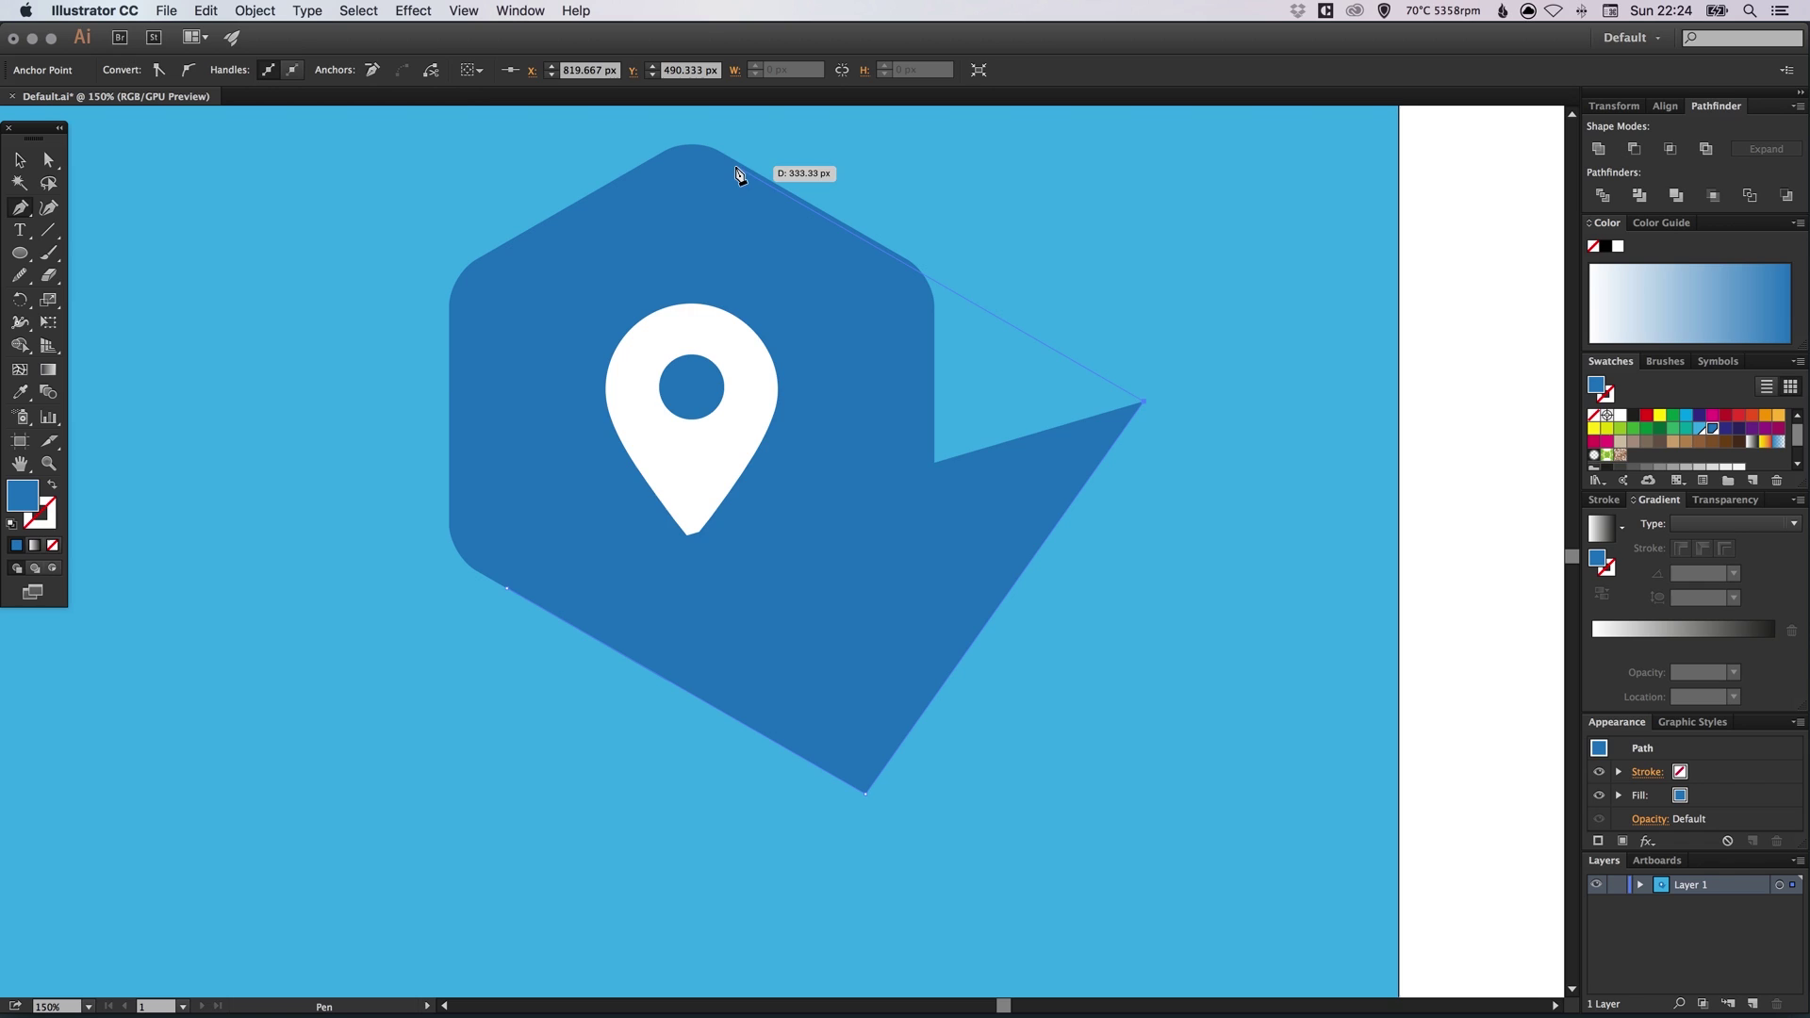
left_click(738, 174)
left_click(738, 174)
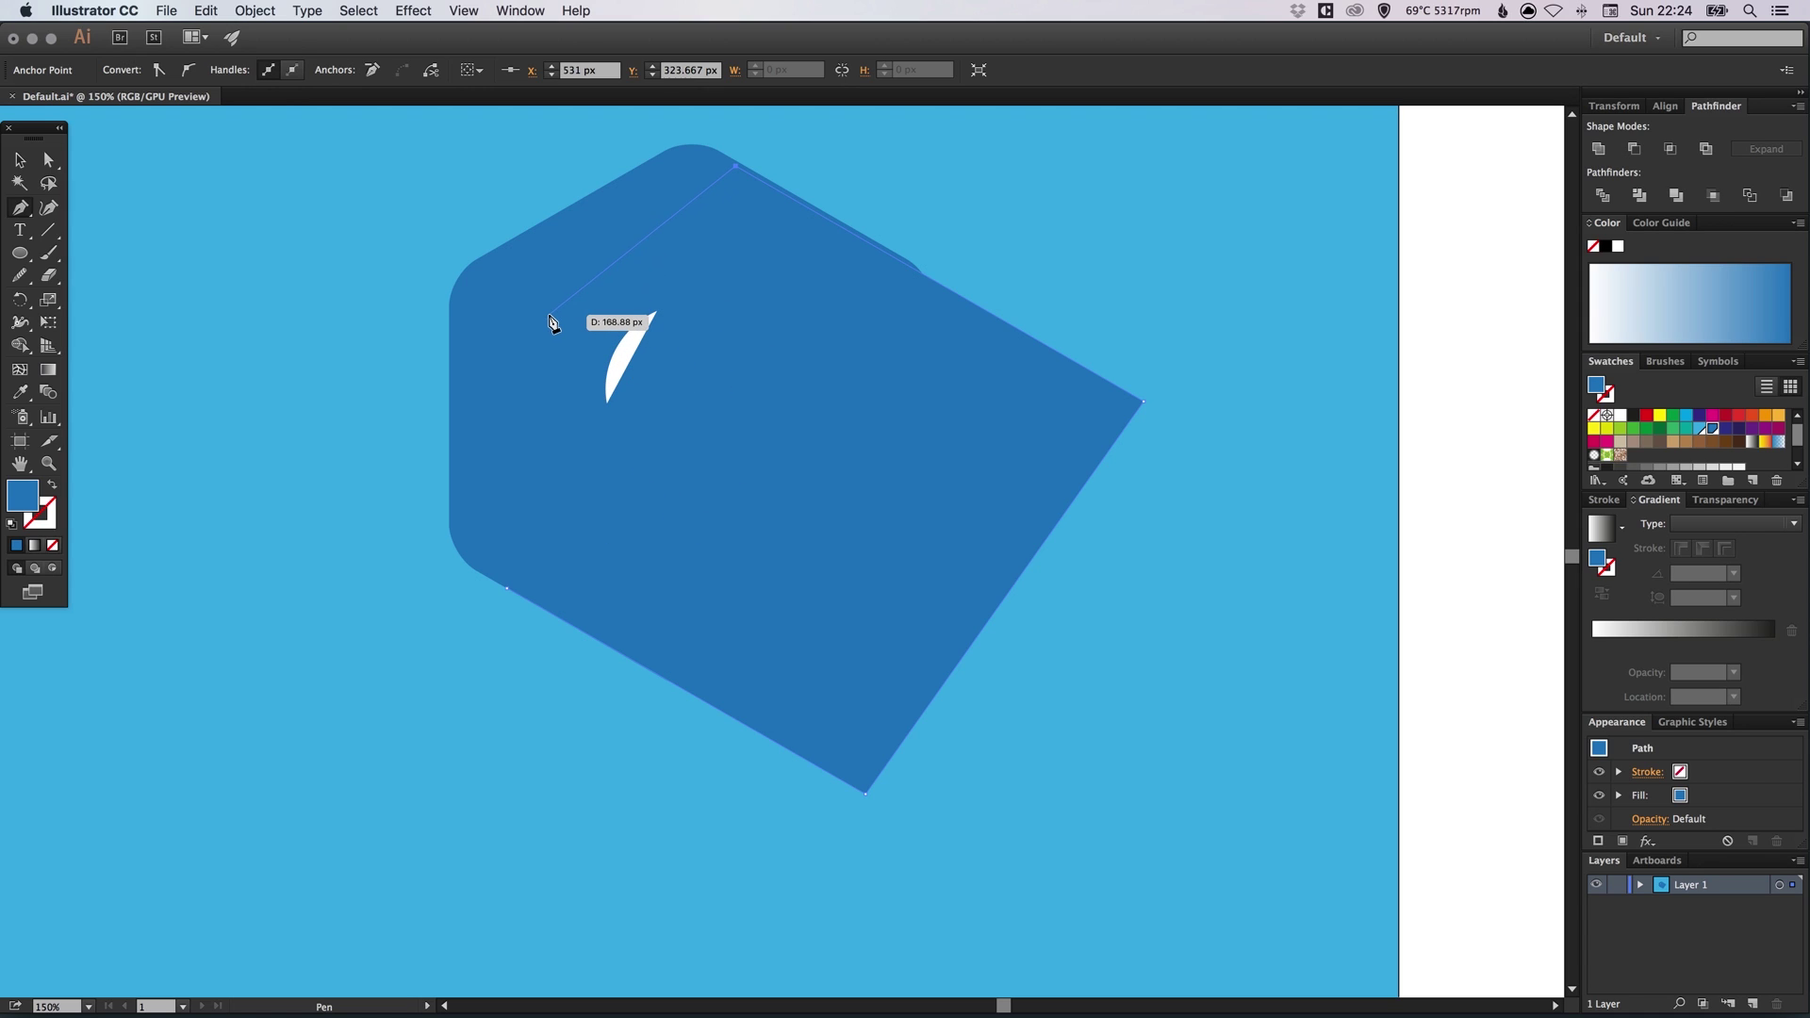
left_click(549, 312)
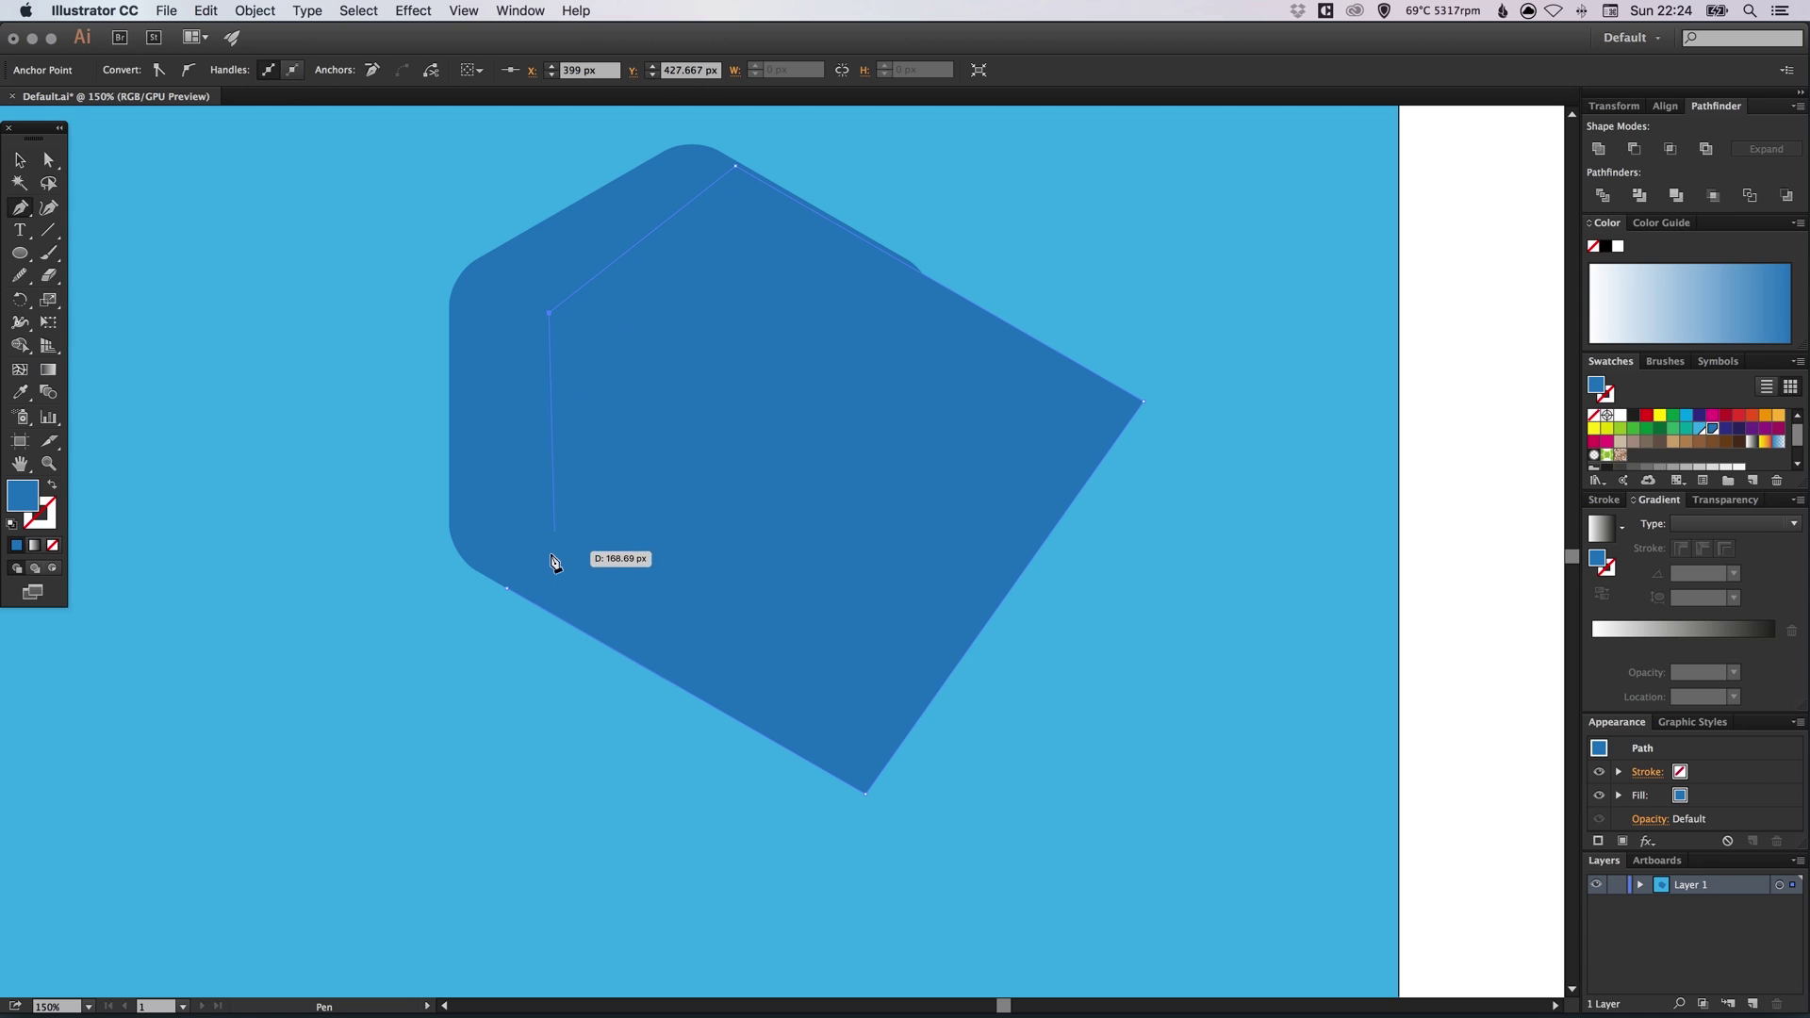
left_click(508, 588)
key("v")
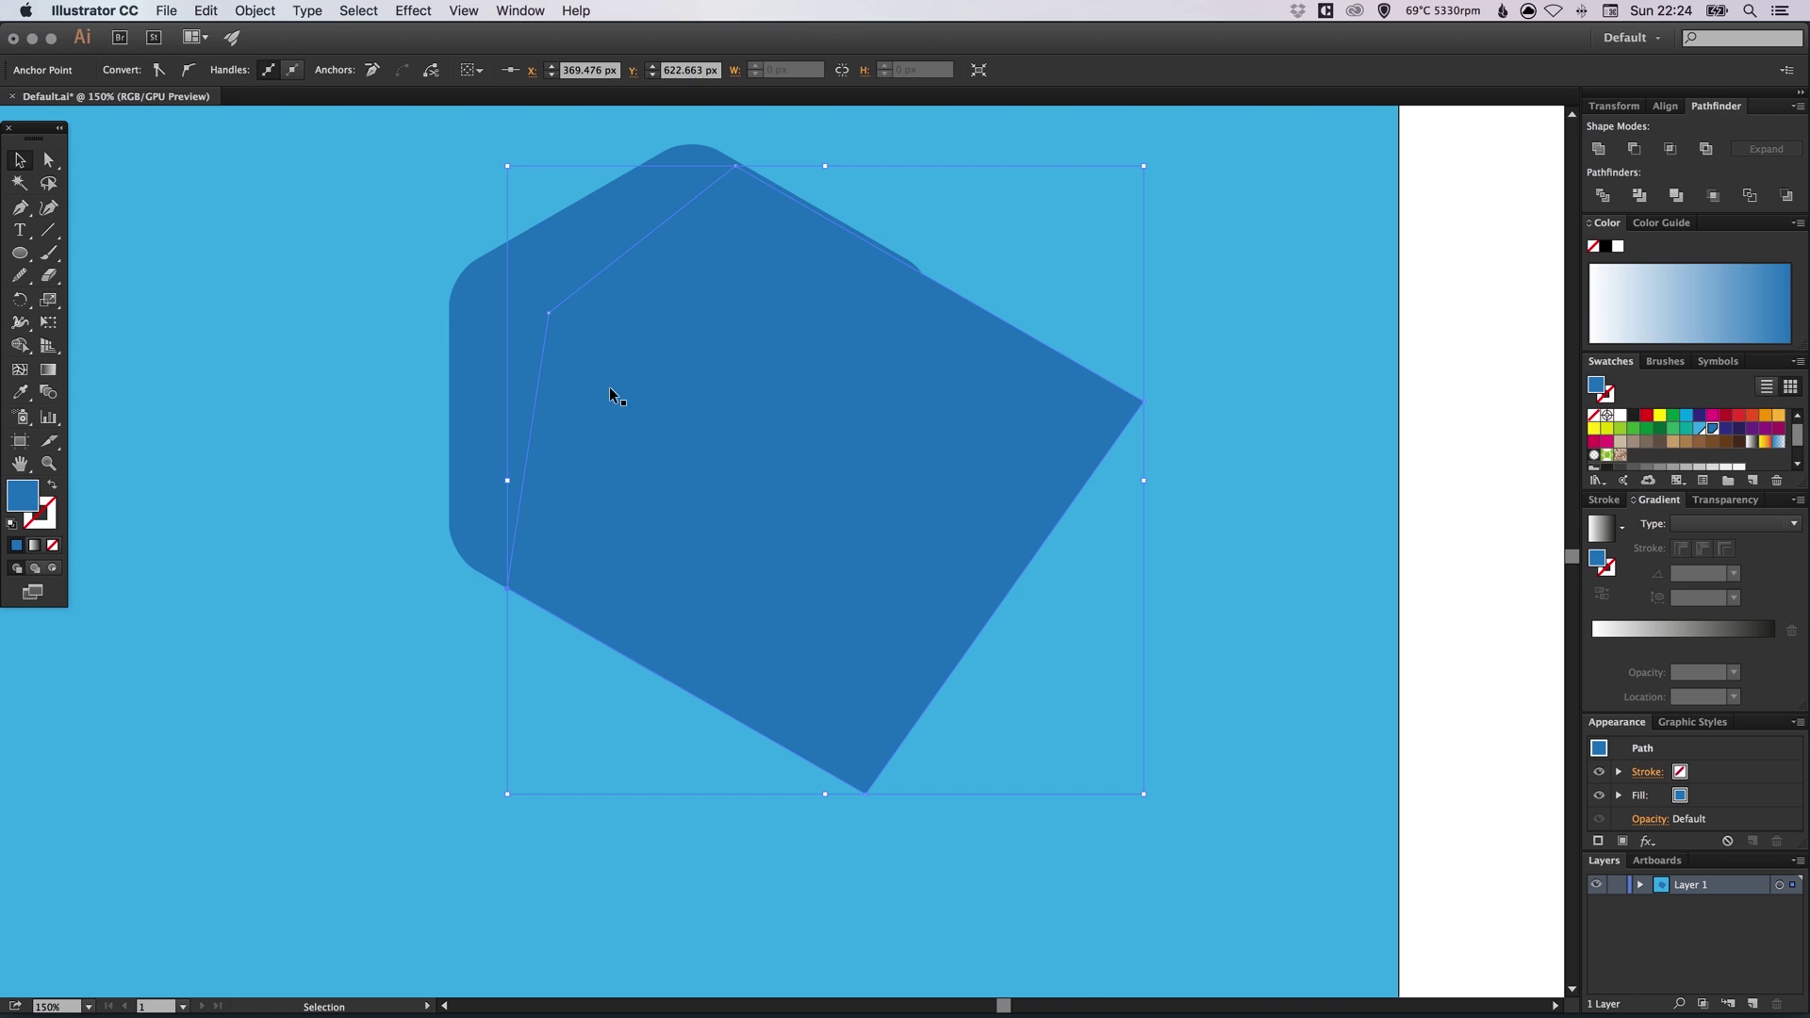
Send the shadow shape backward twice so it sits behind the pin and hexagon
left_click(255, 10)
mouse_move(283, 51)
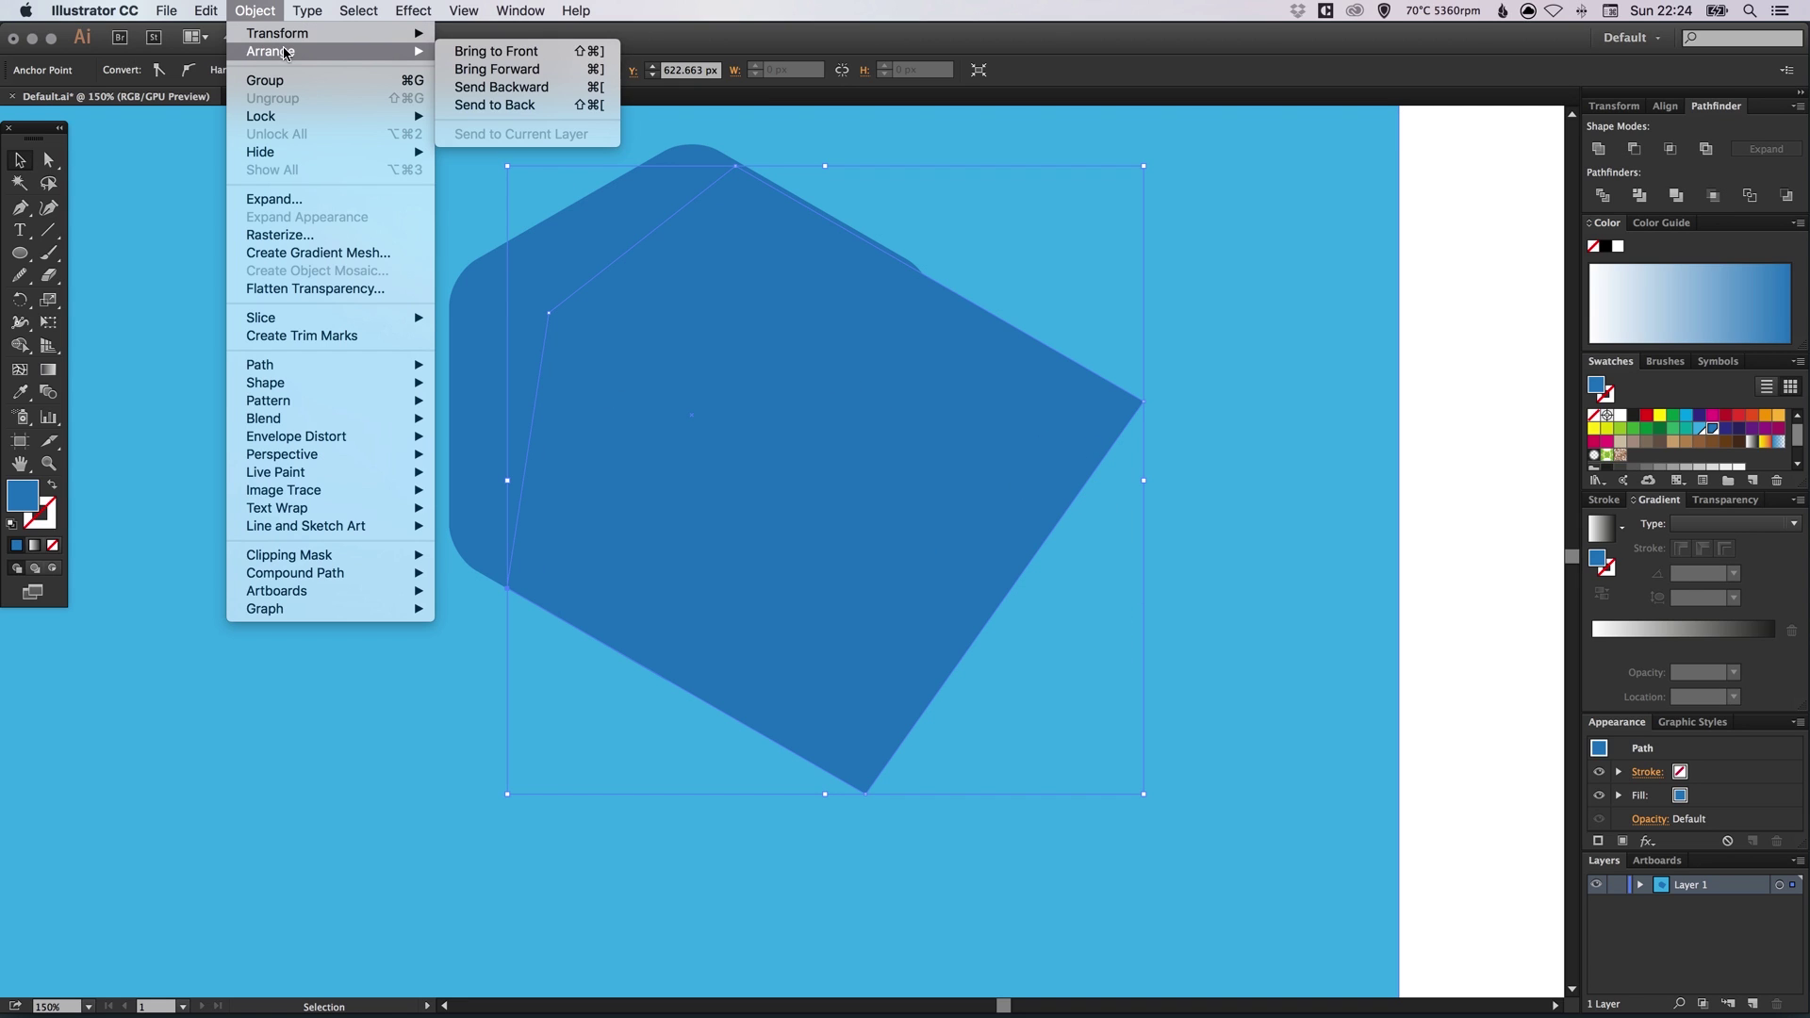
left_click(517, 87)
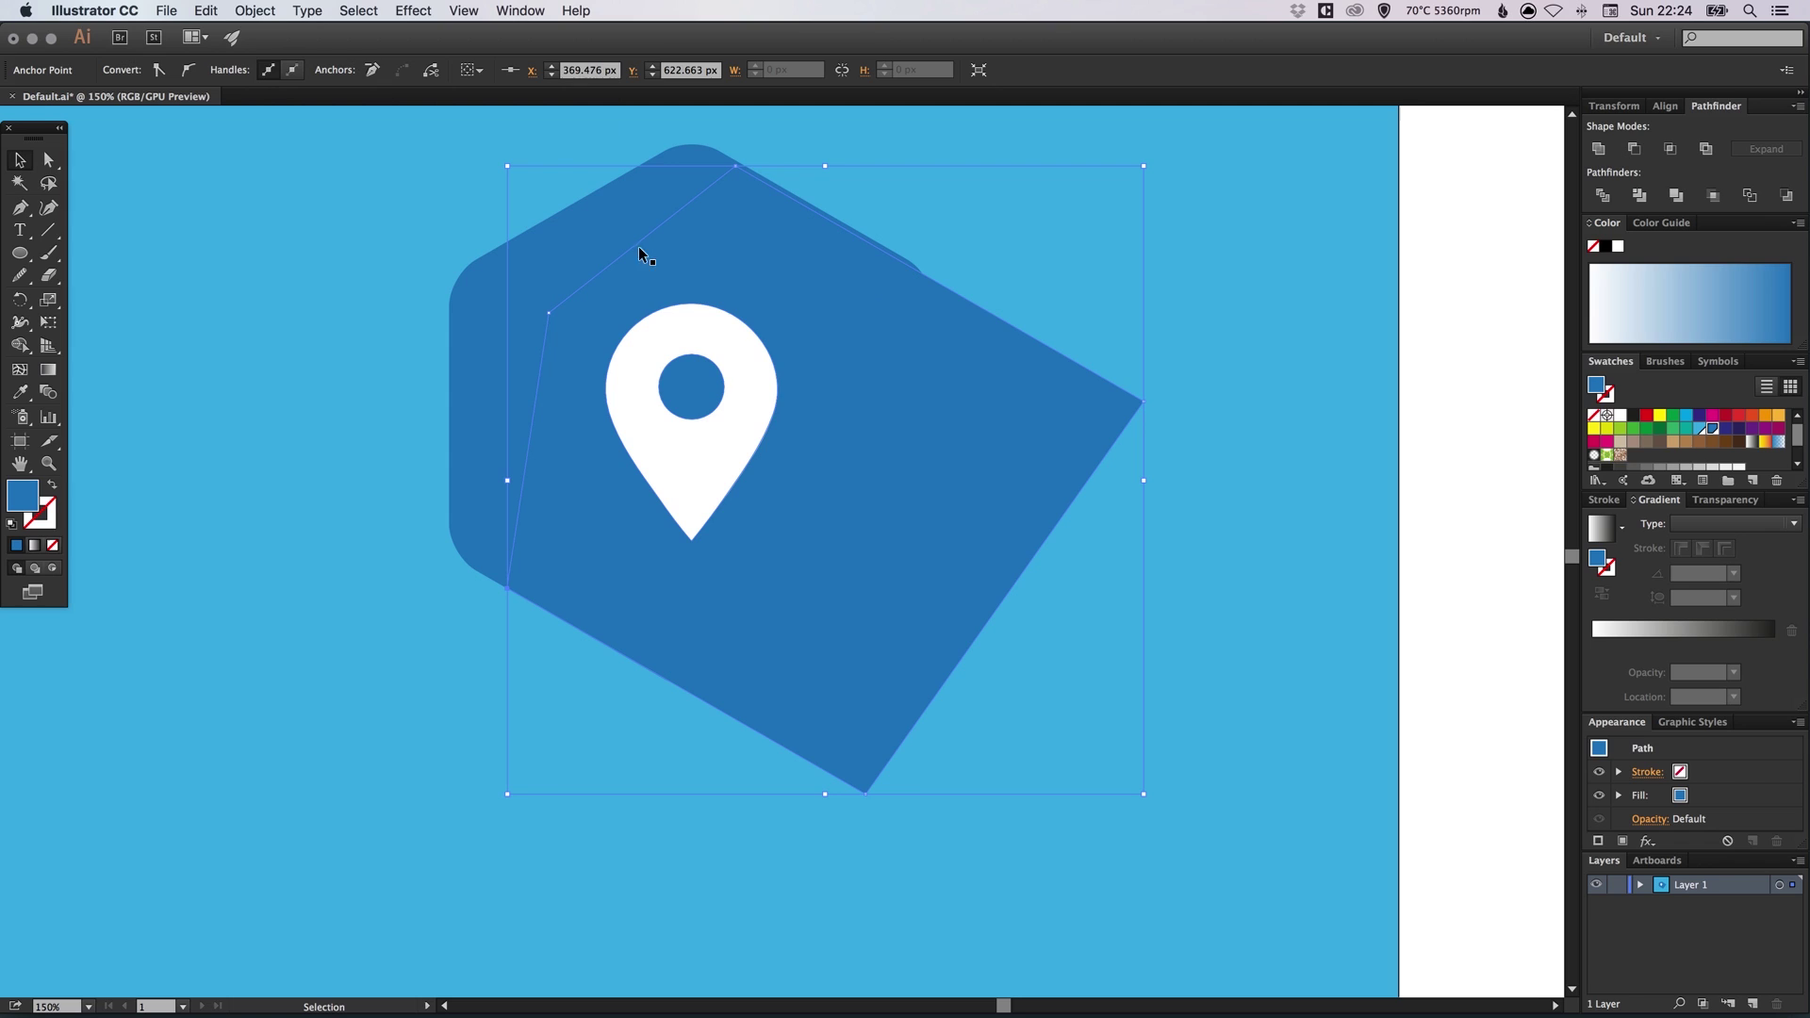
left_click(255, 10)
mouse_move(278, 51)
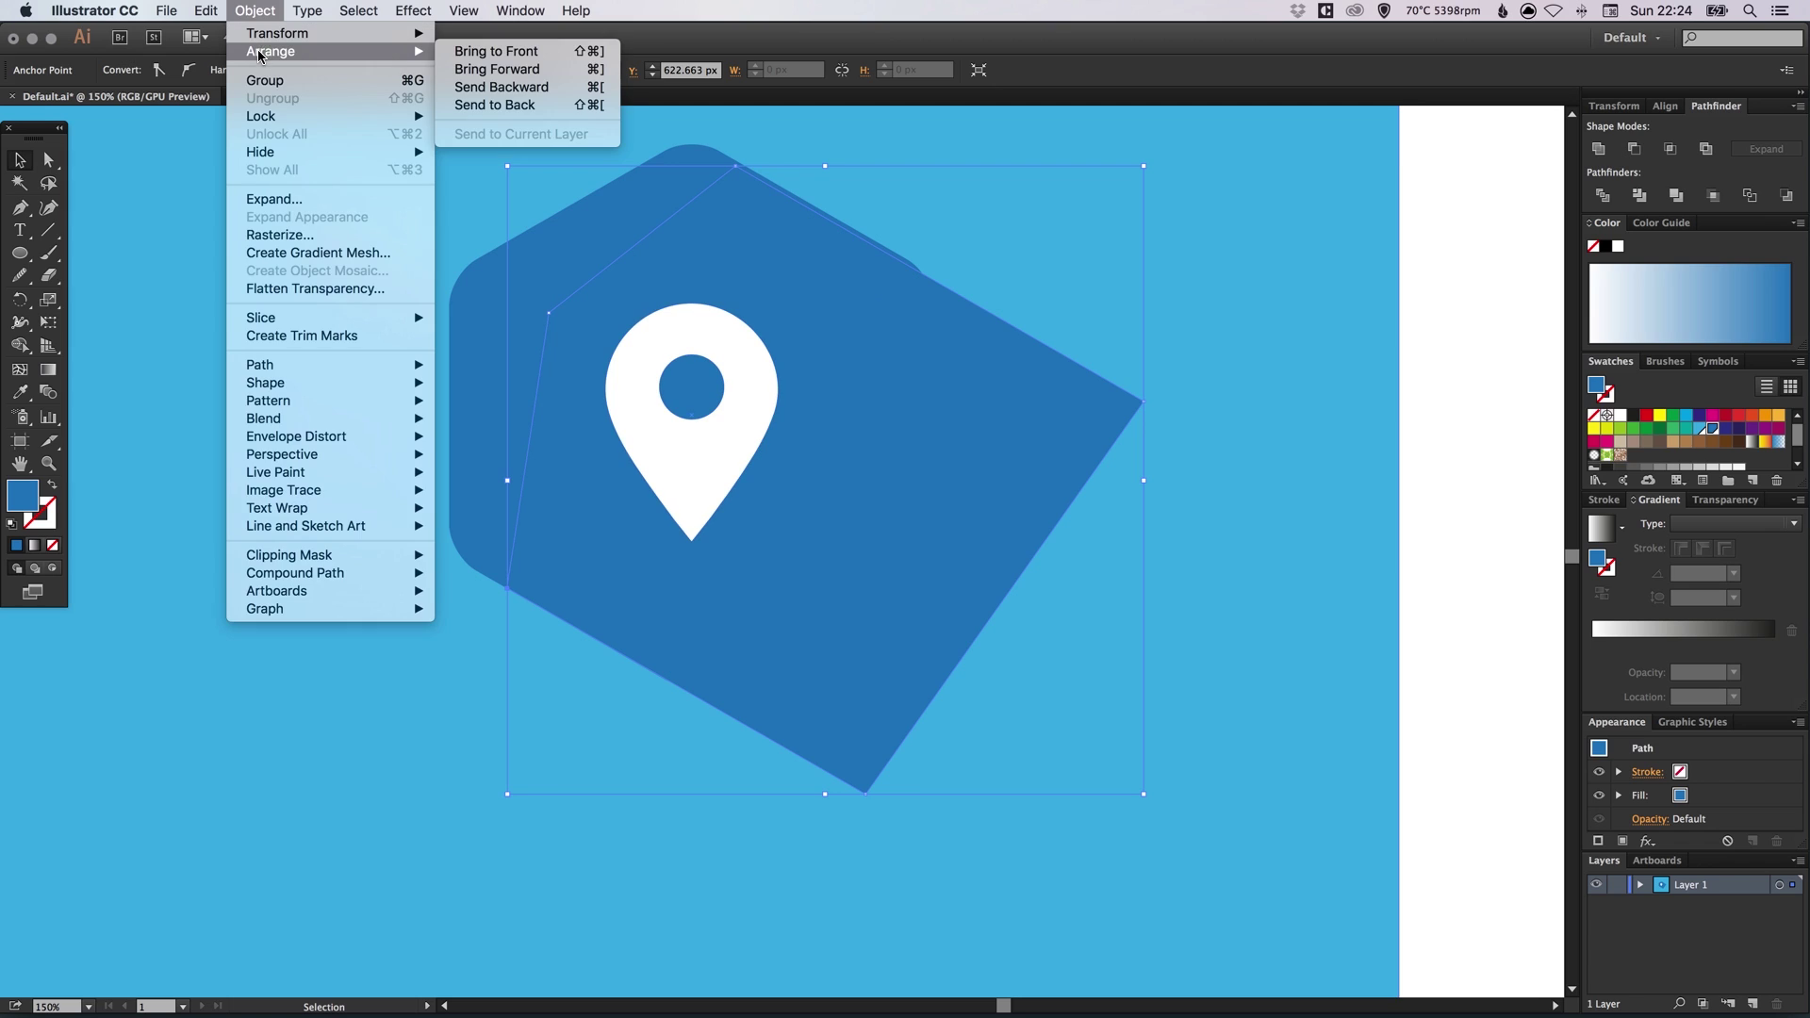
left_click(451, 86)
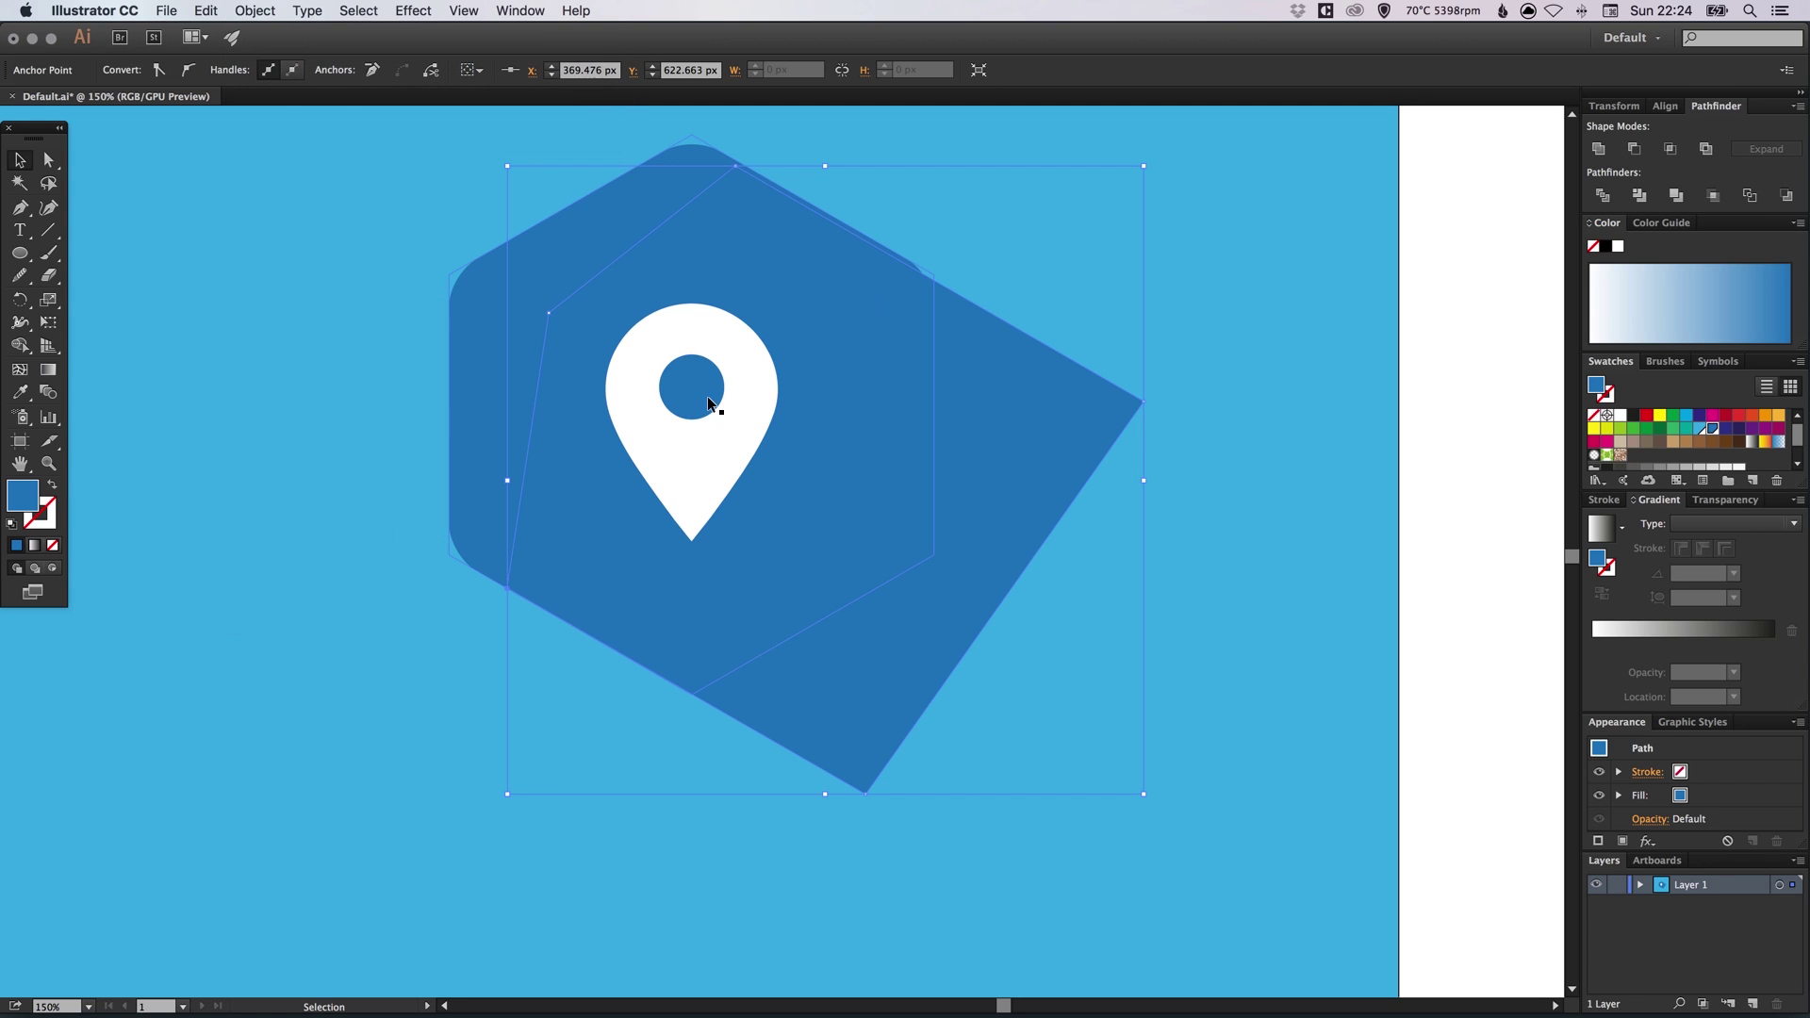
Fill the shadow with the dark purple #312783 swatch
left_click(1699, 416)
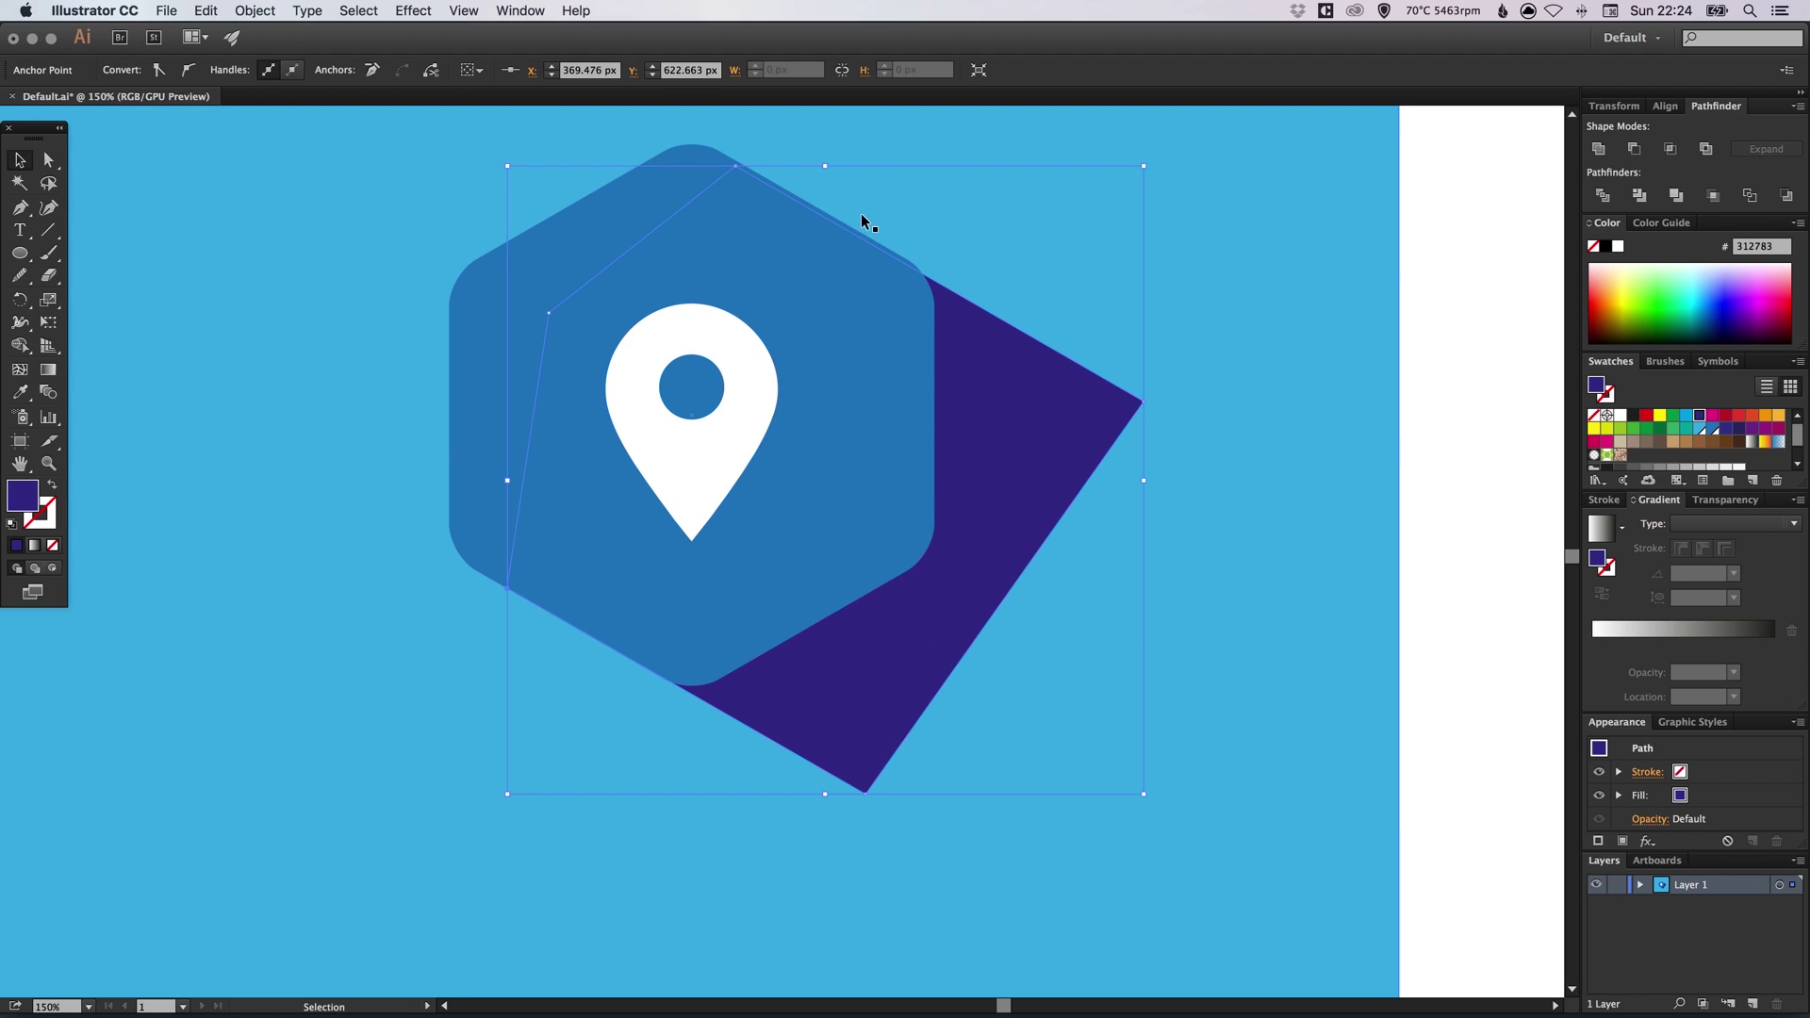
scroll(854, 253, "up", 3)
scroll(853, 253, "right", 2)
Zoom in and nudge the shadow's outer tip and top corner anchors slightly up-right
key("z")
left_click_drag(438, 162, 1178, 609)
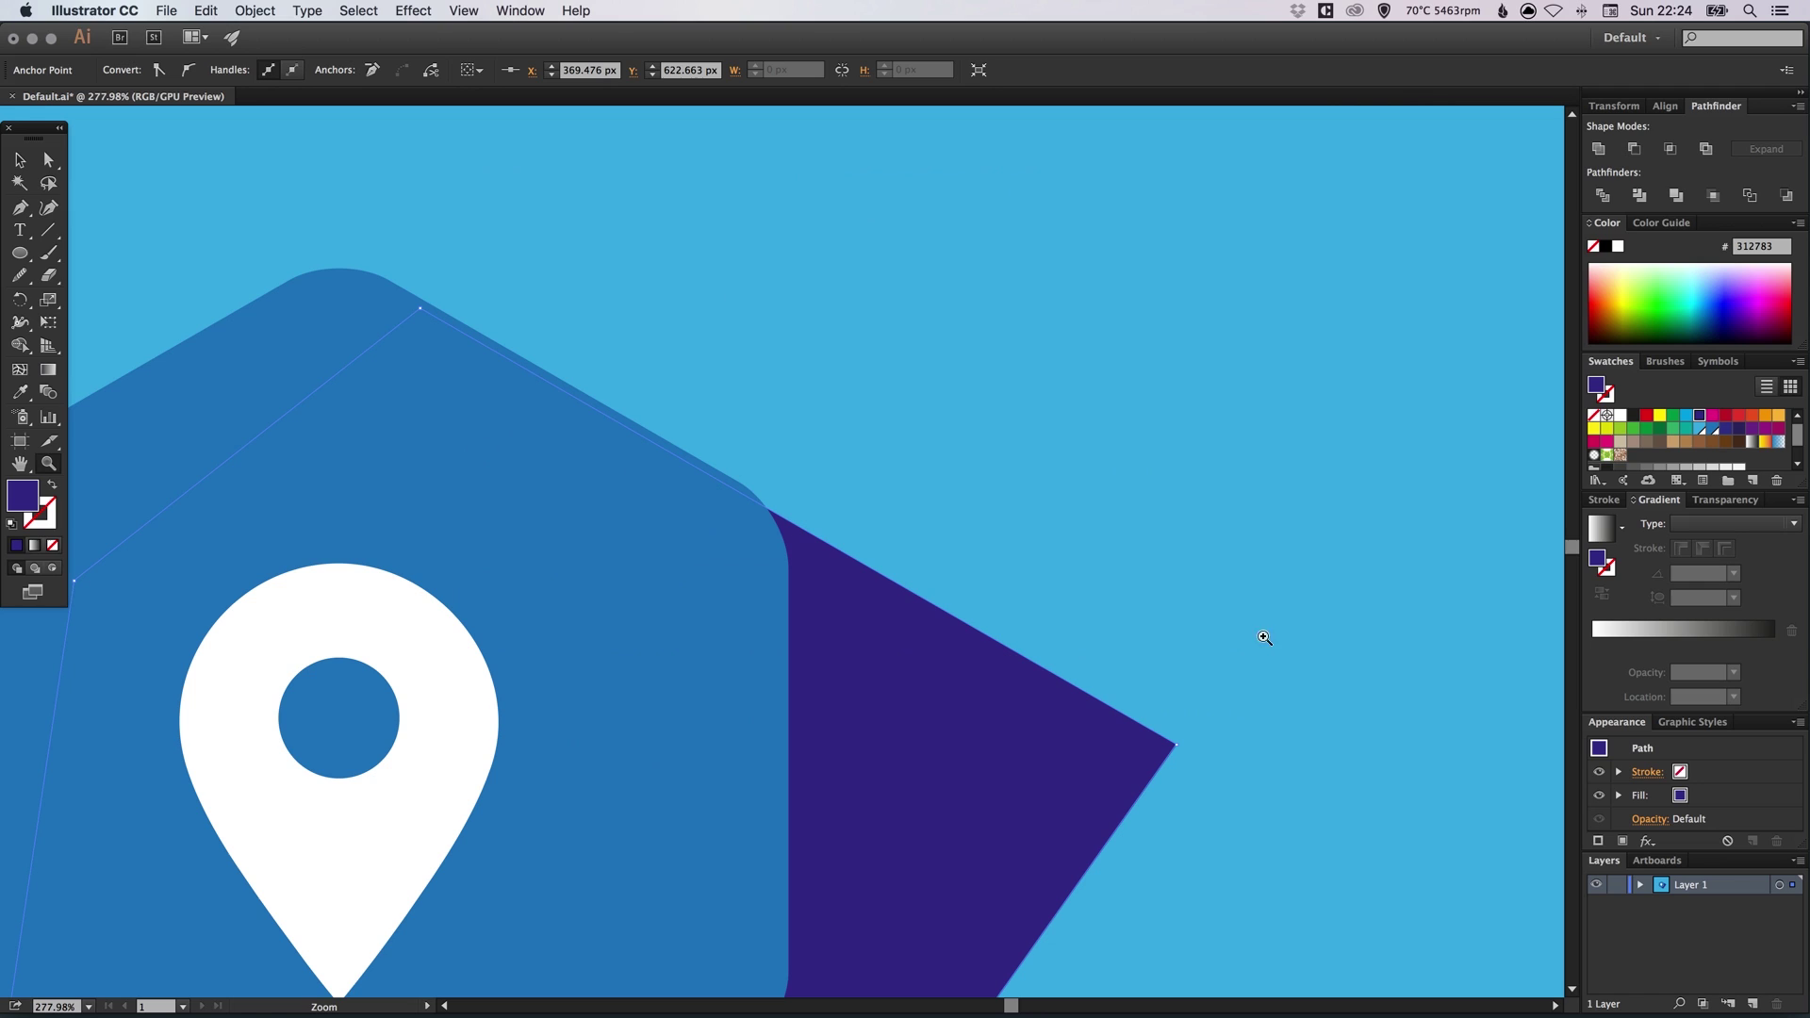
left_click(49, 161)
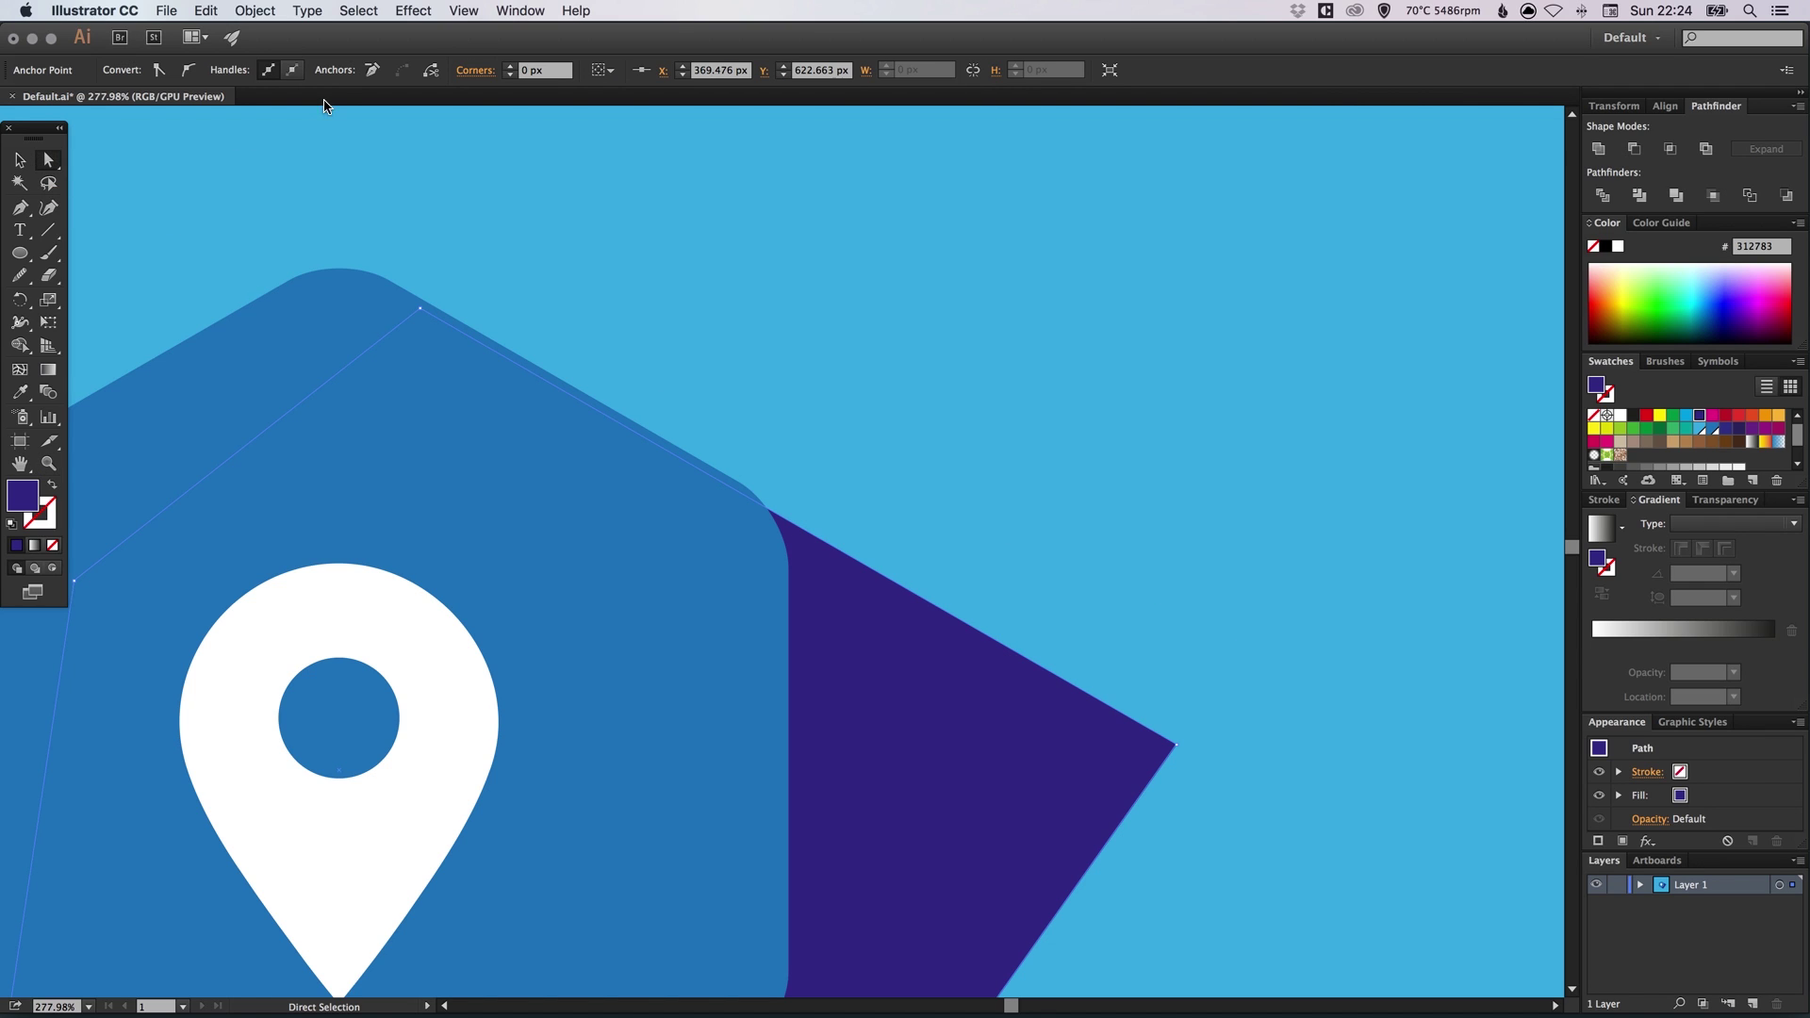
left_click(356, 17)
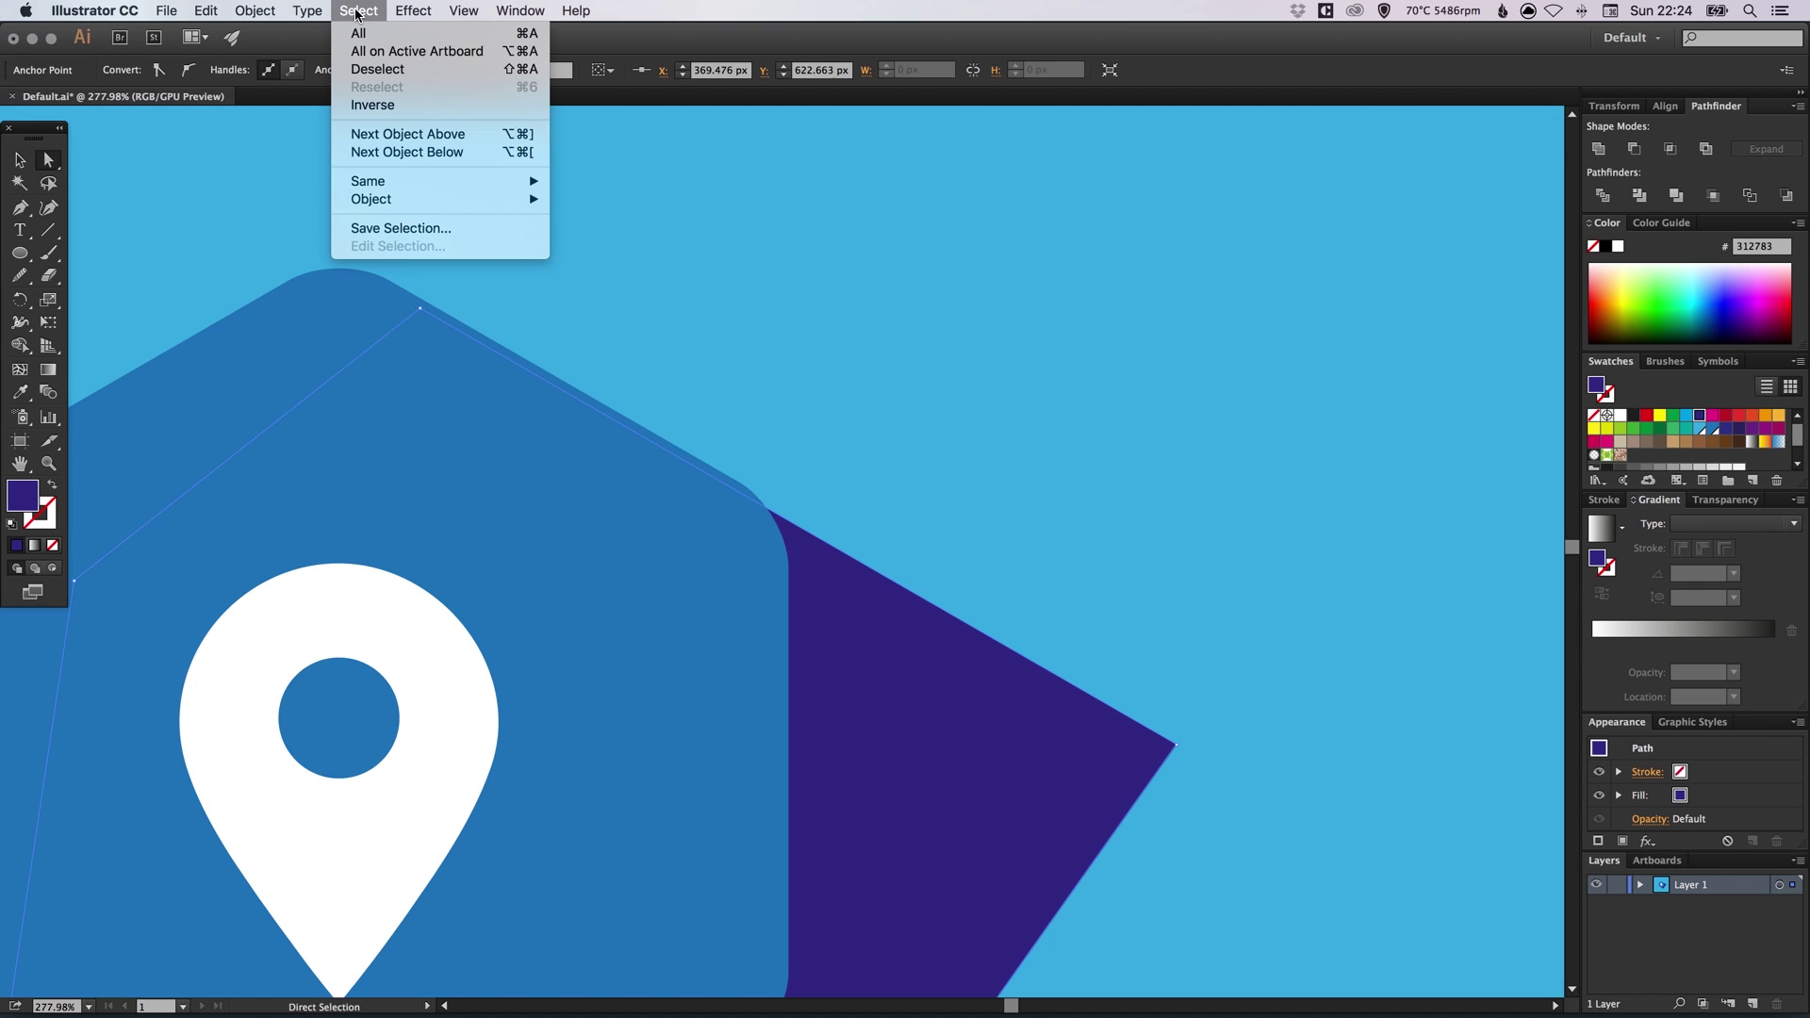
left_click(357, 68)
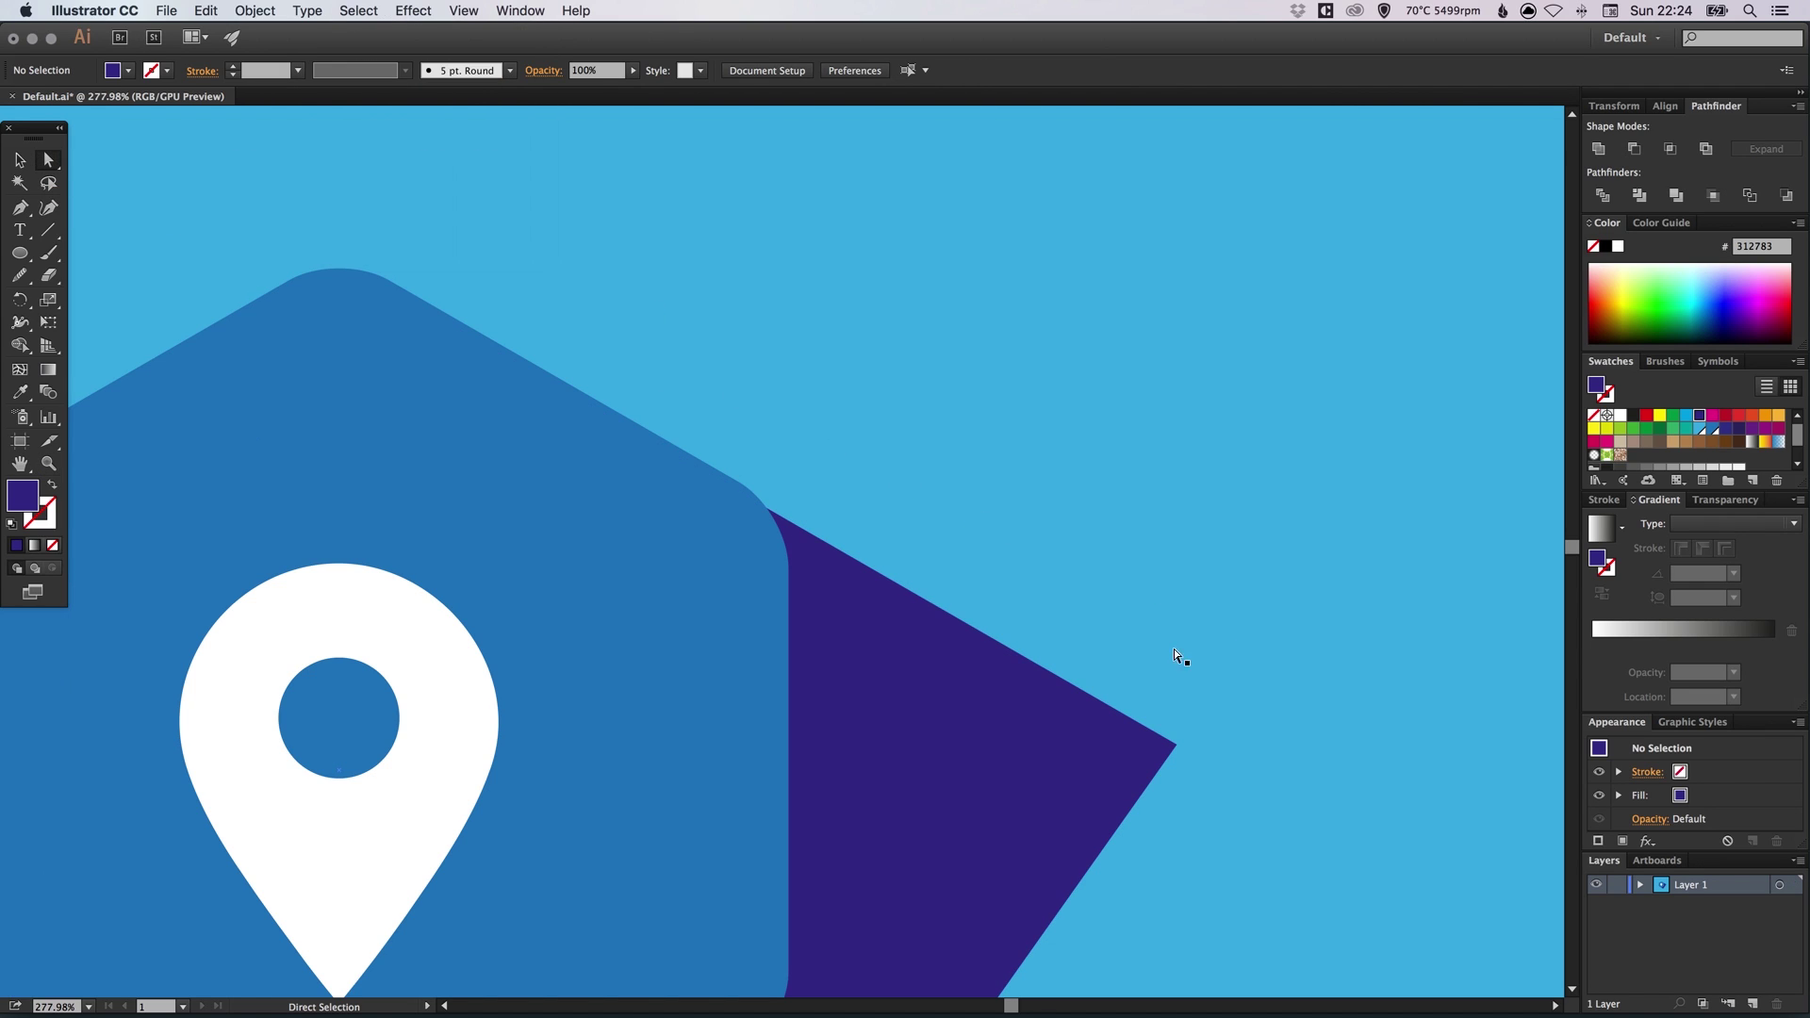
left_click(1177, 746)
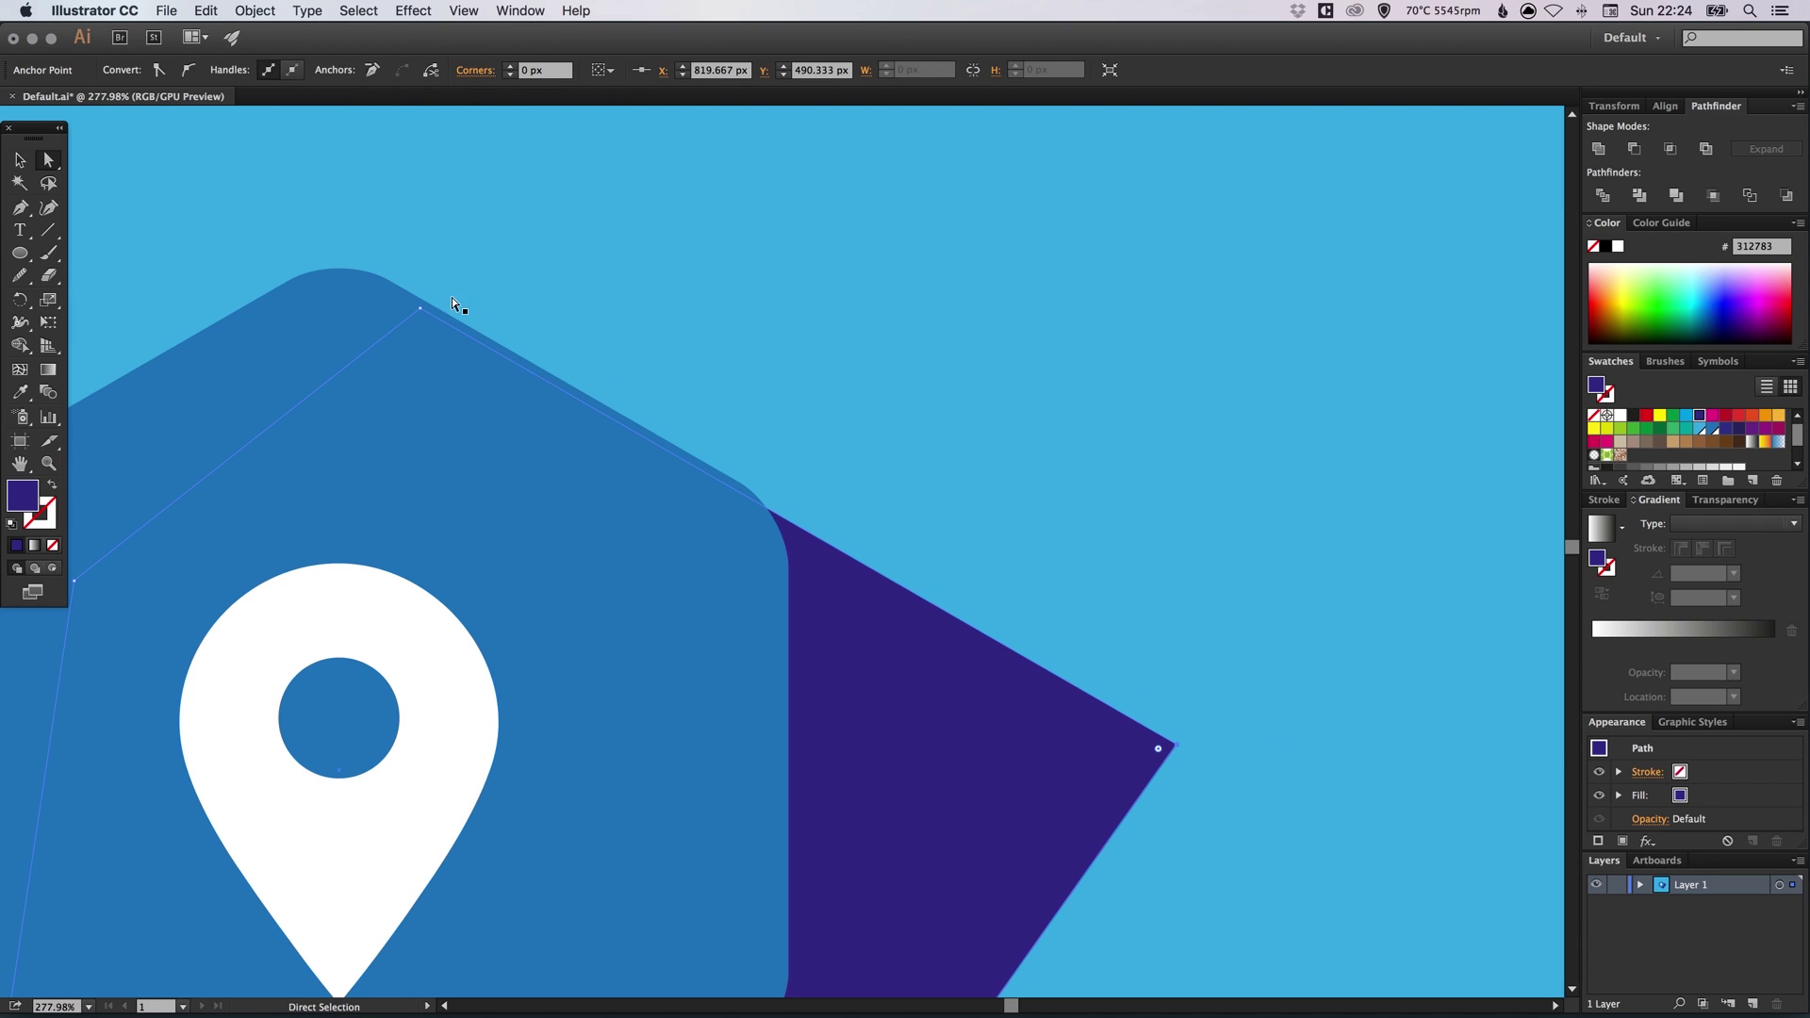
left_click(420, 308, "shift")
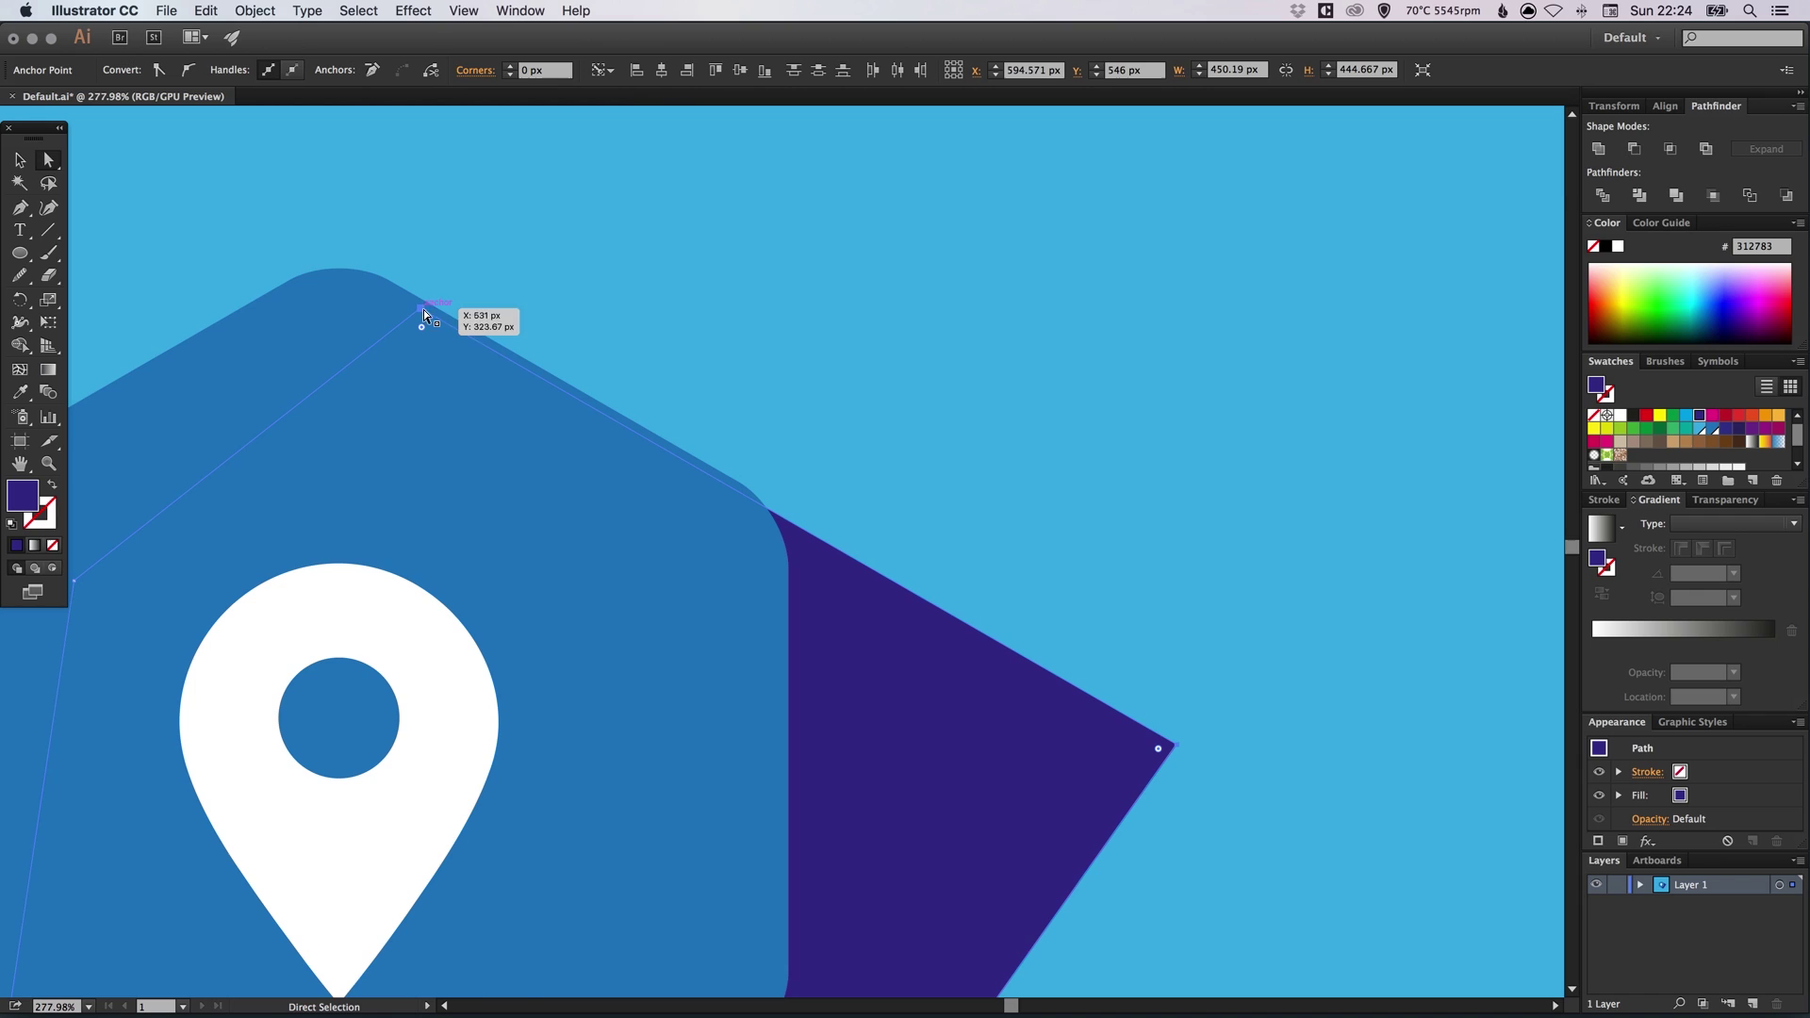
left_click_drag(1176, 741, 1184, 739)
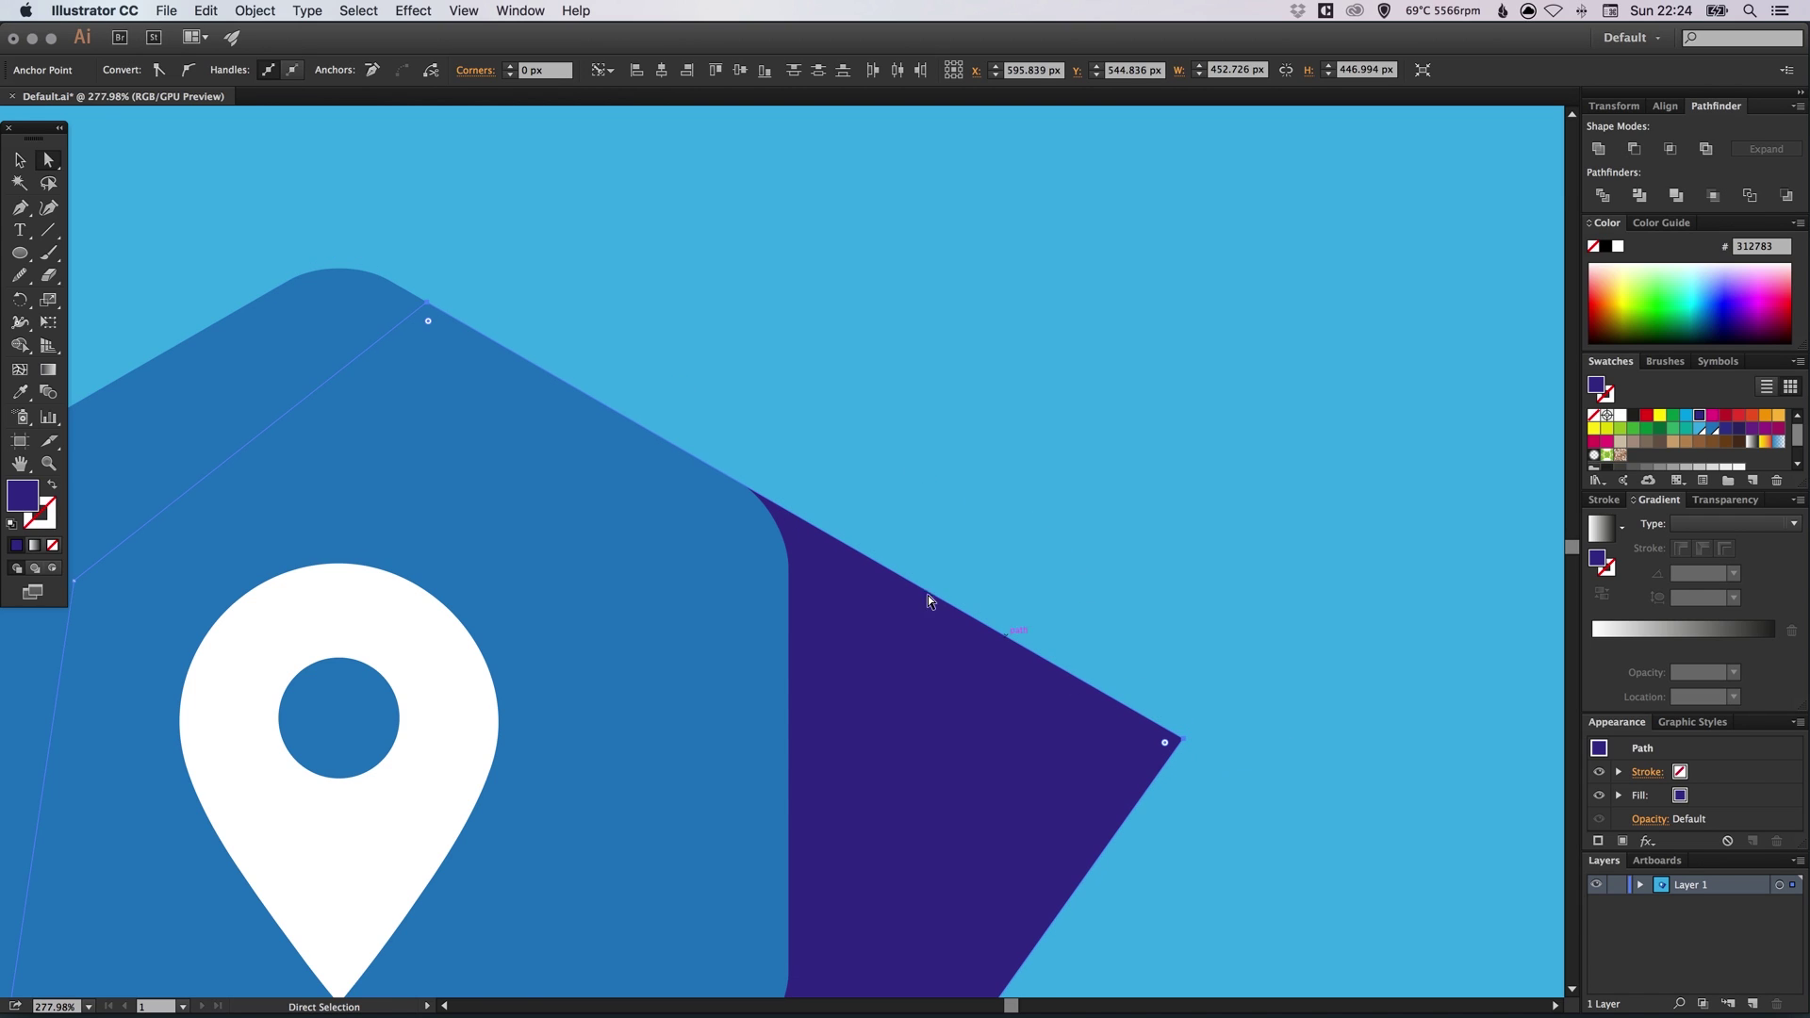
left_click(732, 428)
Fit the artboard in view, recentre the badge and select the purple shadow
scroll(813, 462, "up", 3)
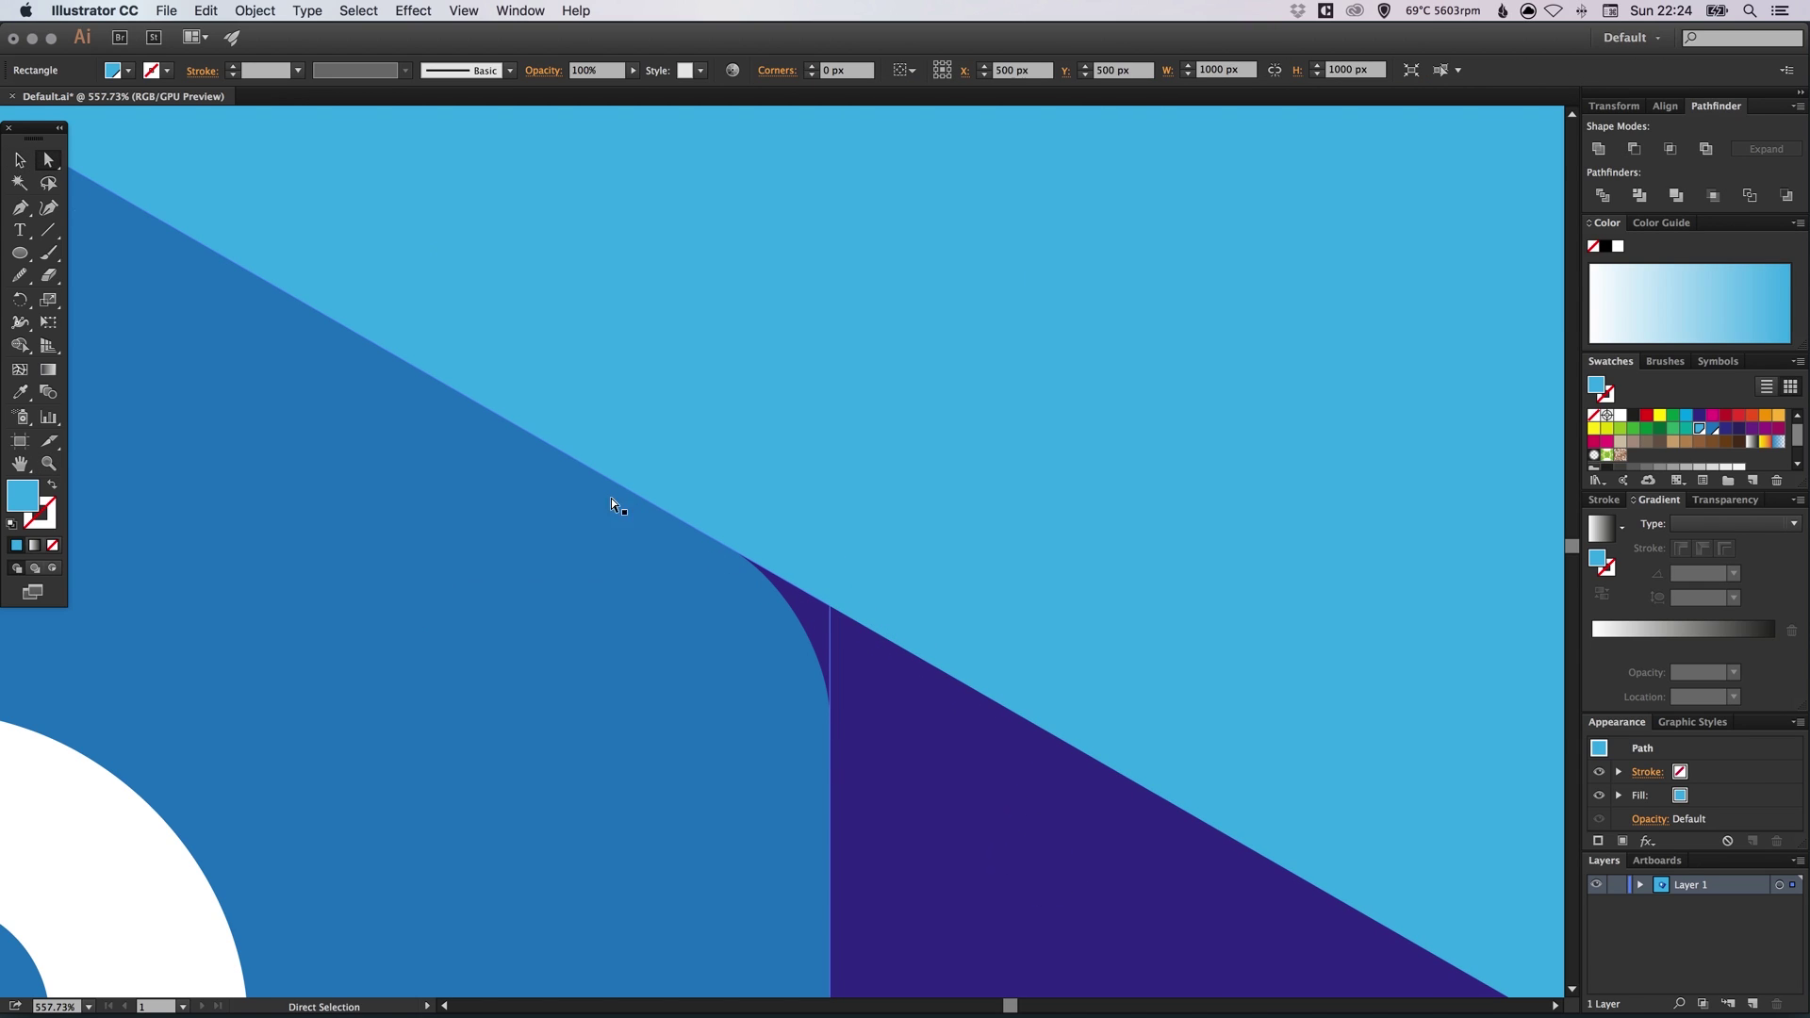
key("v")
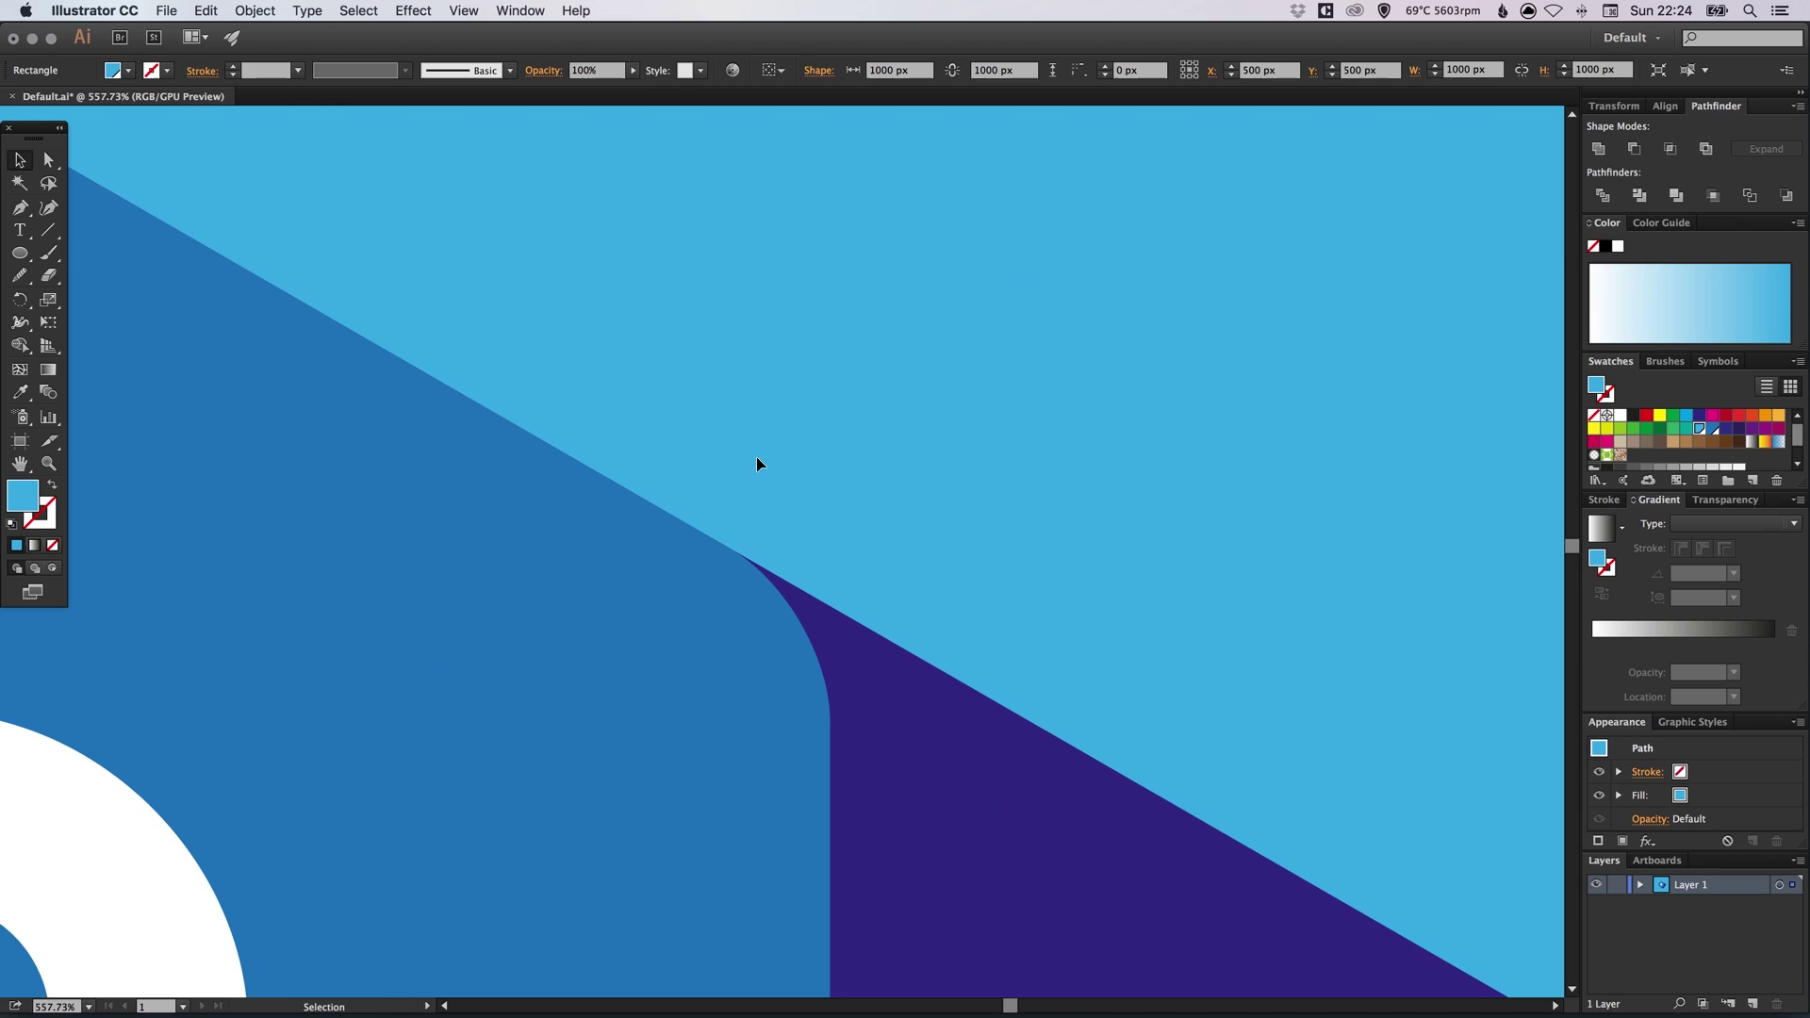
scroll(756, 462, "down", 5)
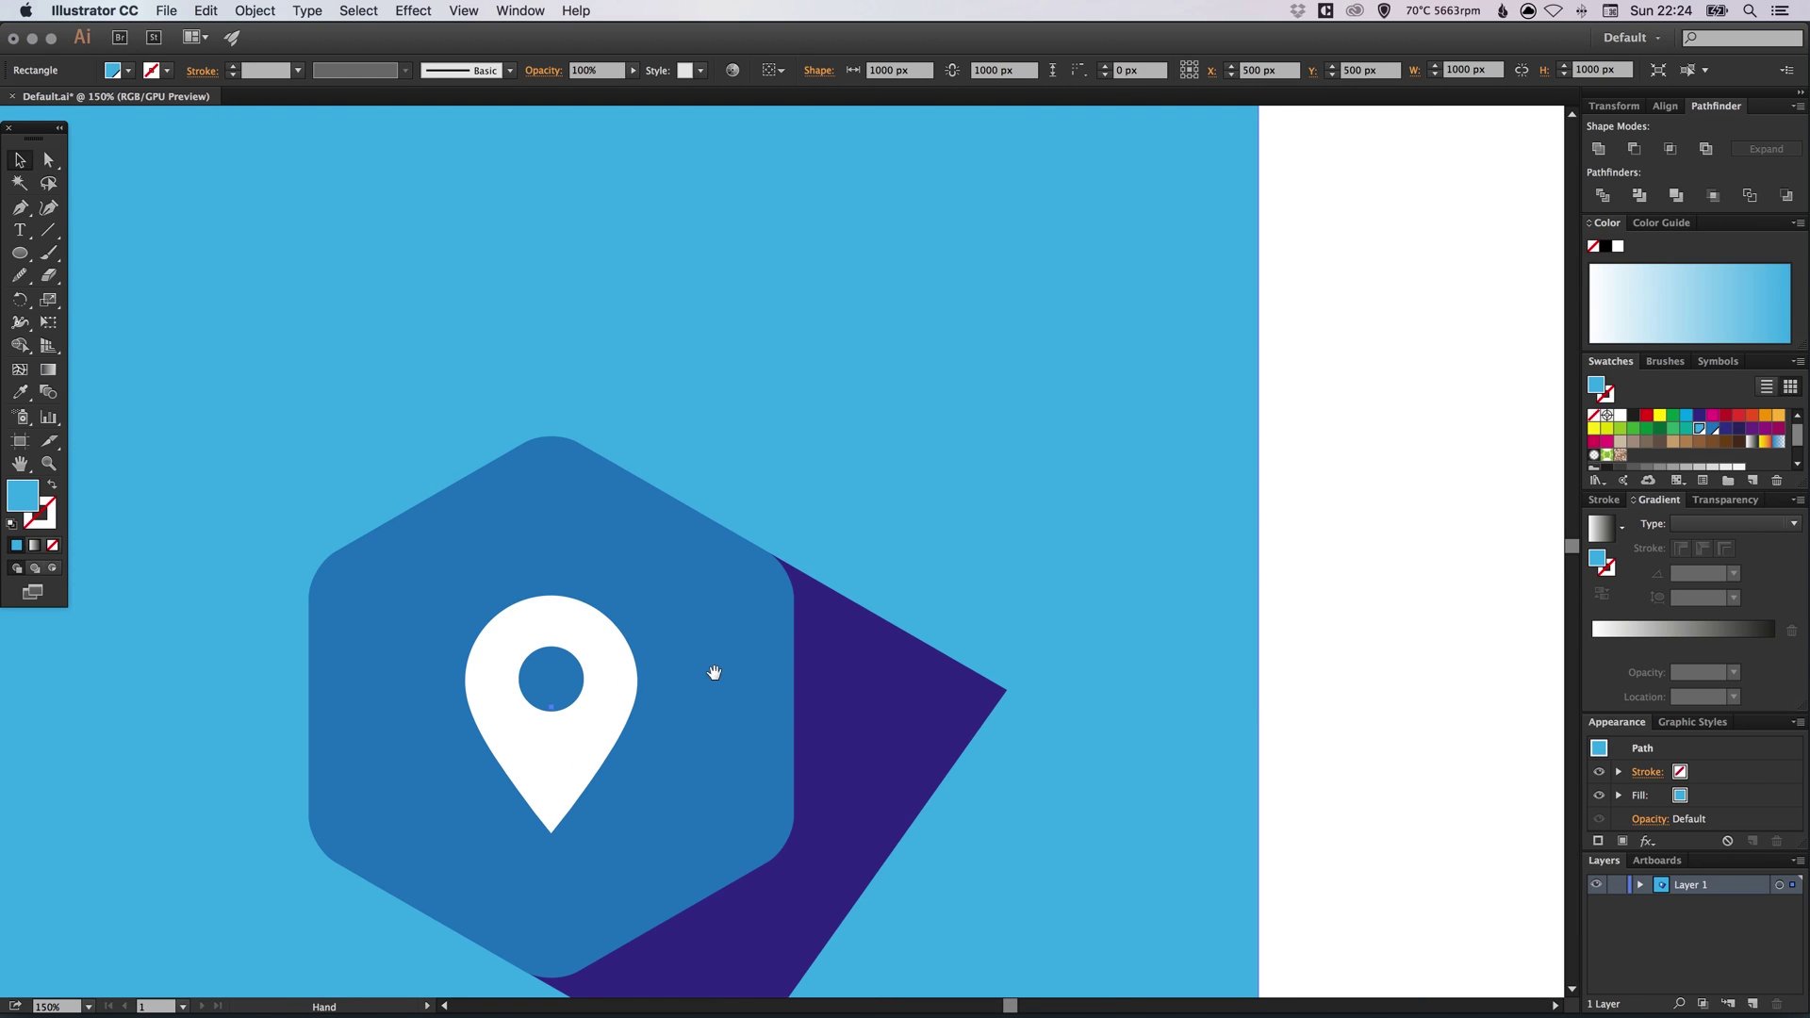
scroll(586, 840, "down", 2)
scroll(585, 840, "up", 6)
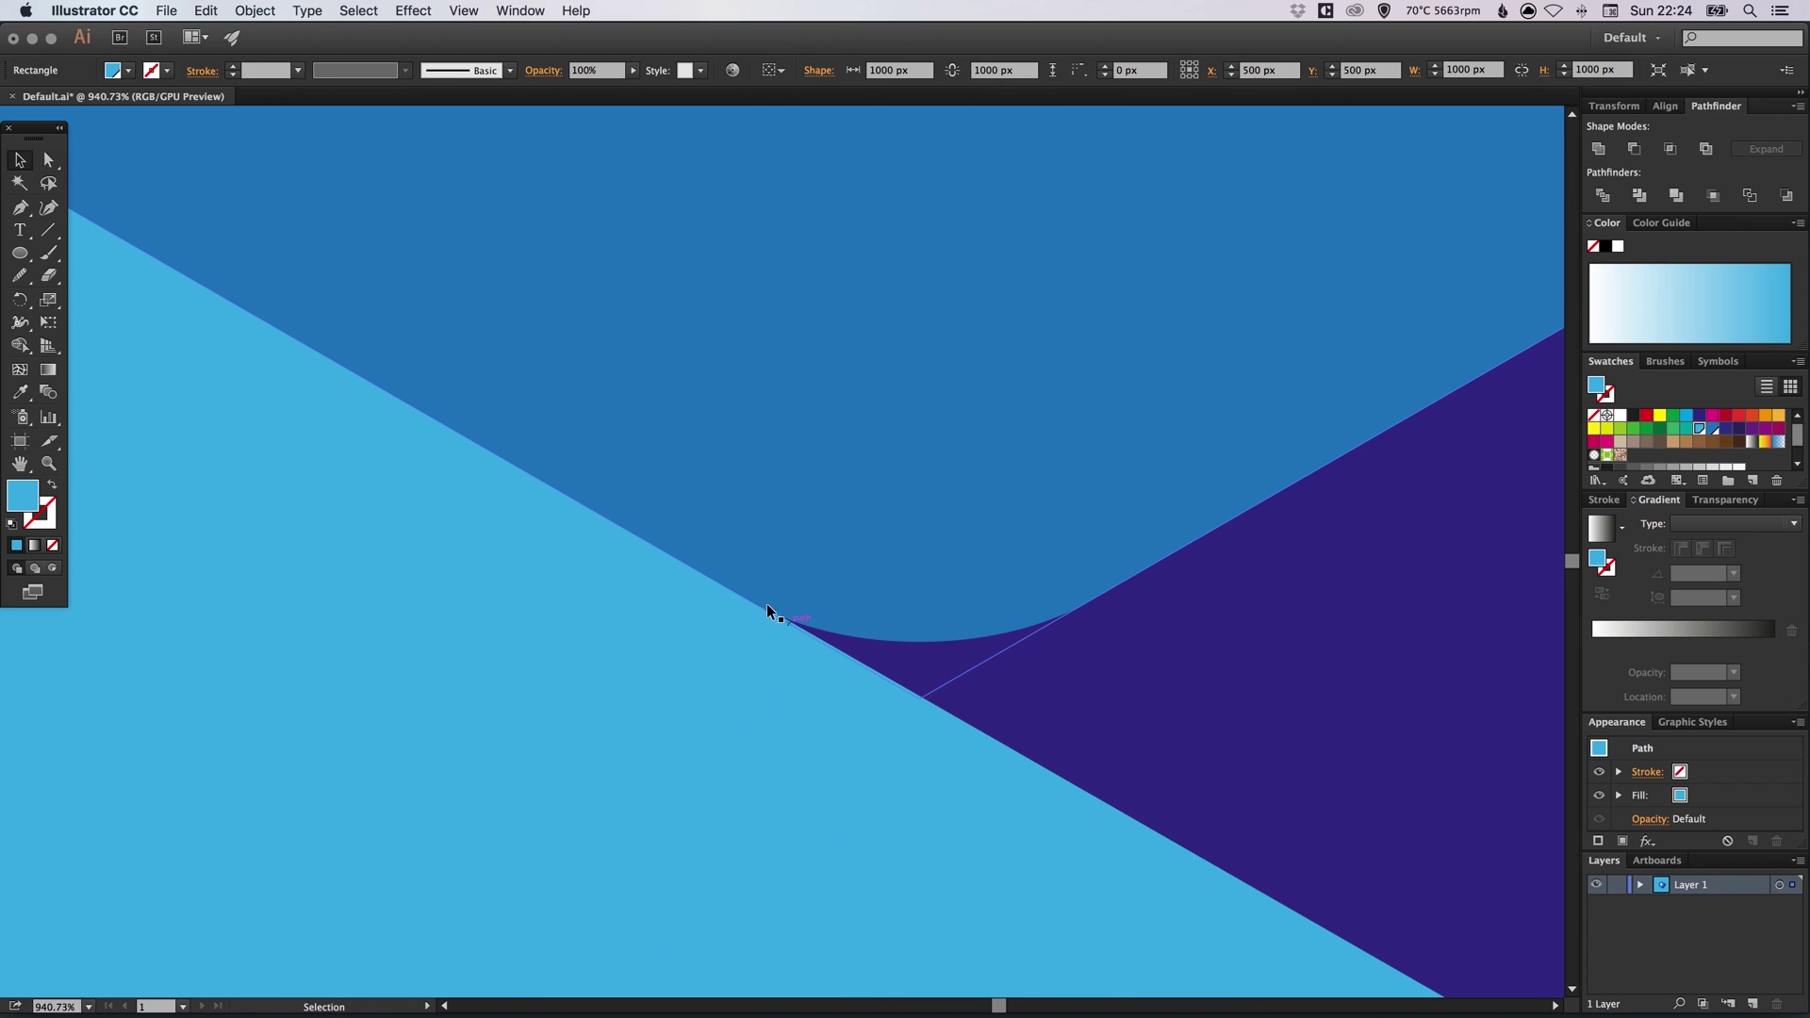
key("a")
scroll(652, 546, "down", 1)
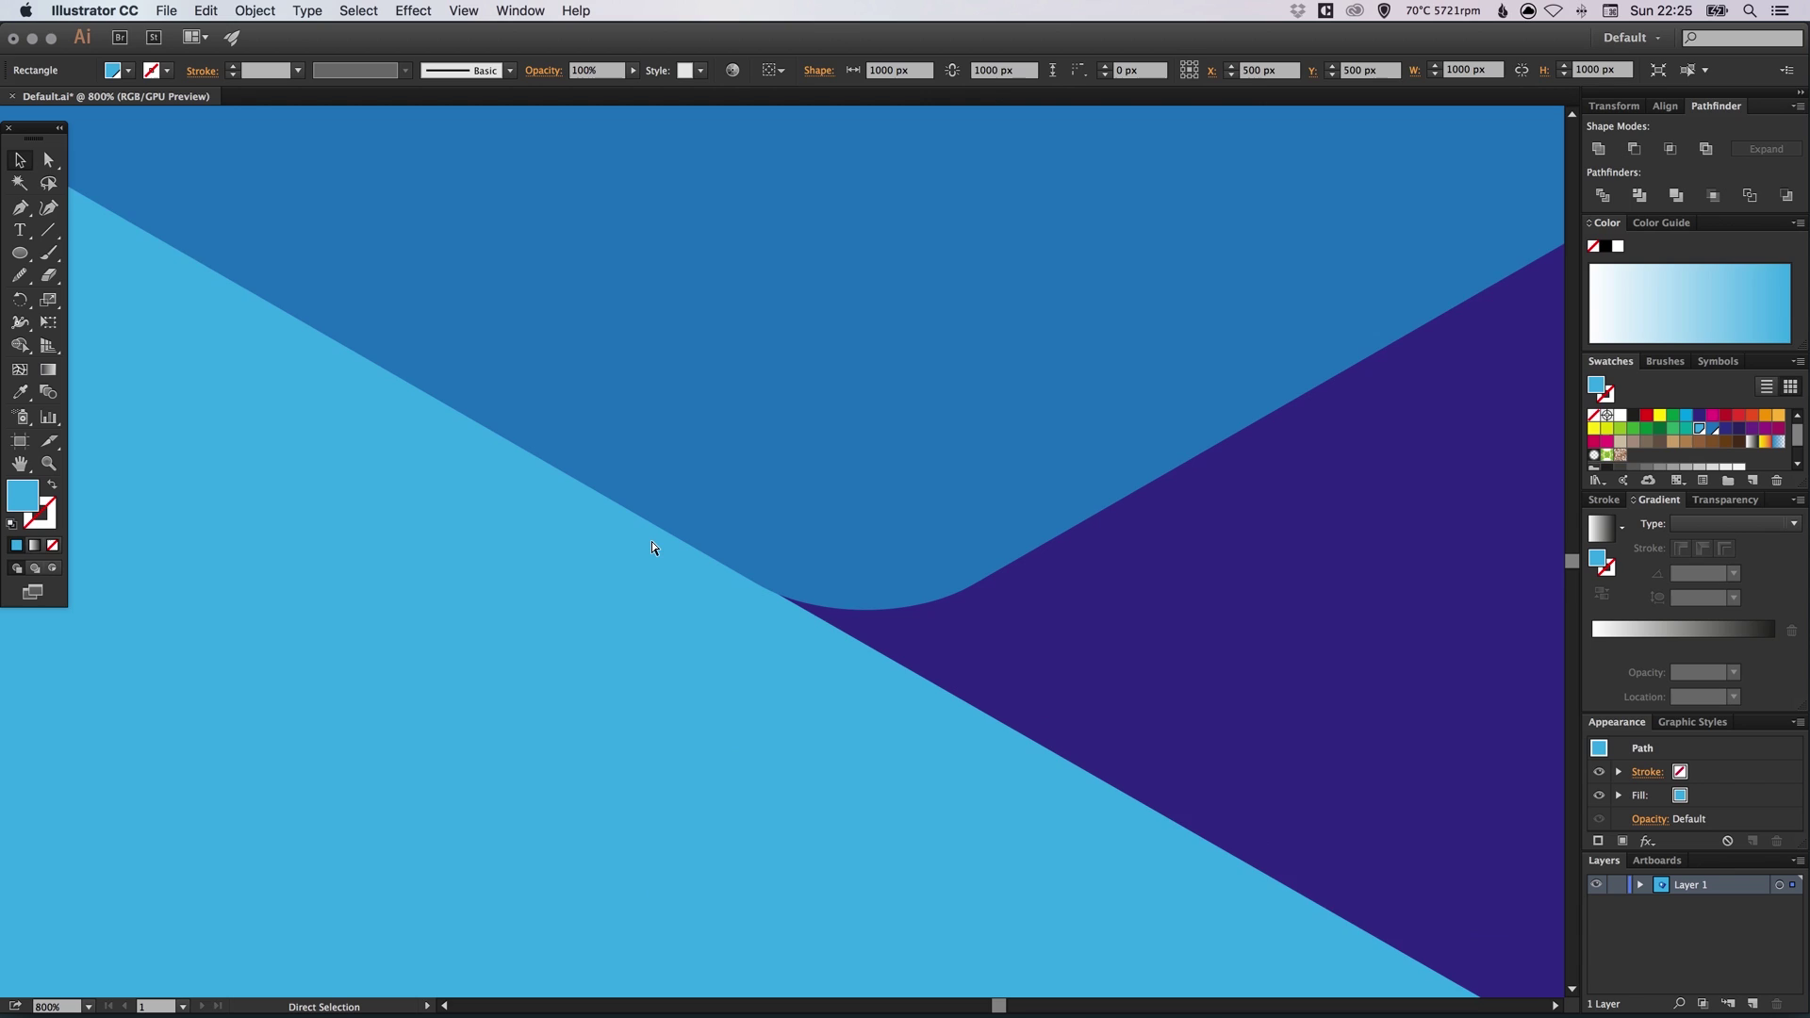
key("ctrl+1")
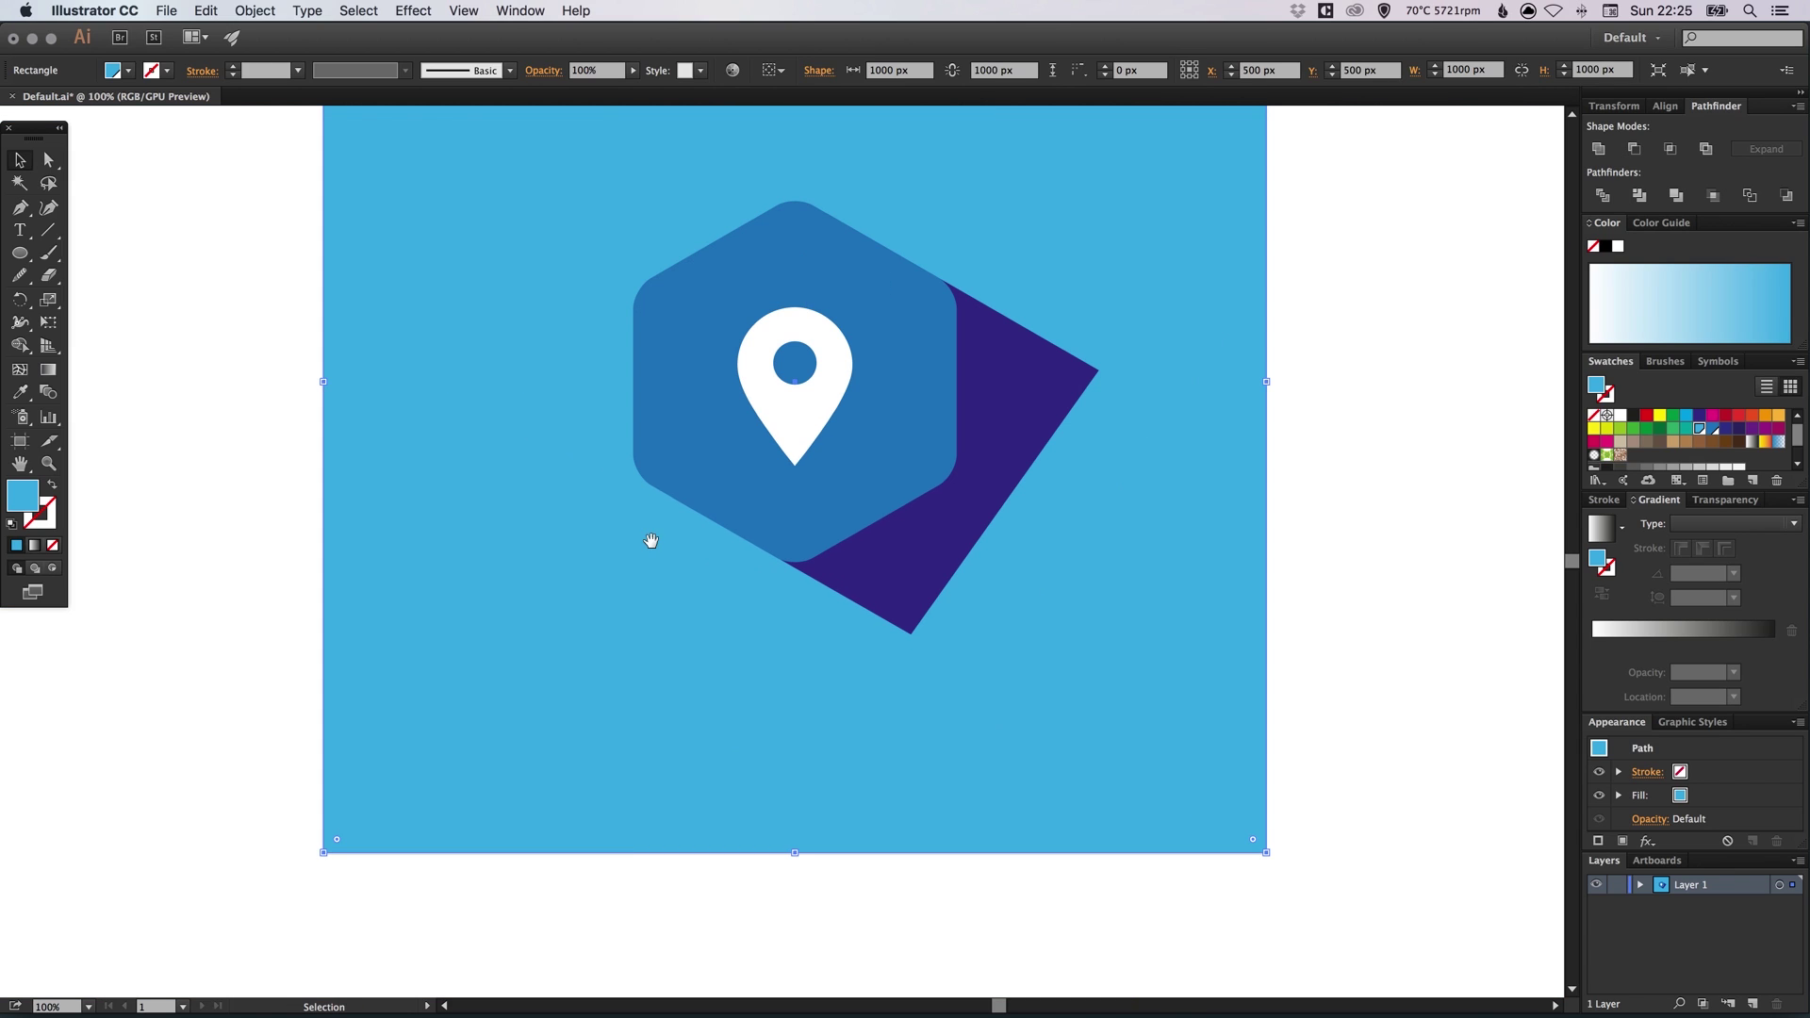
left_click_drag(651, 539, 602, 699)
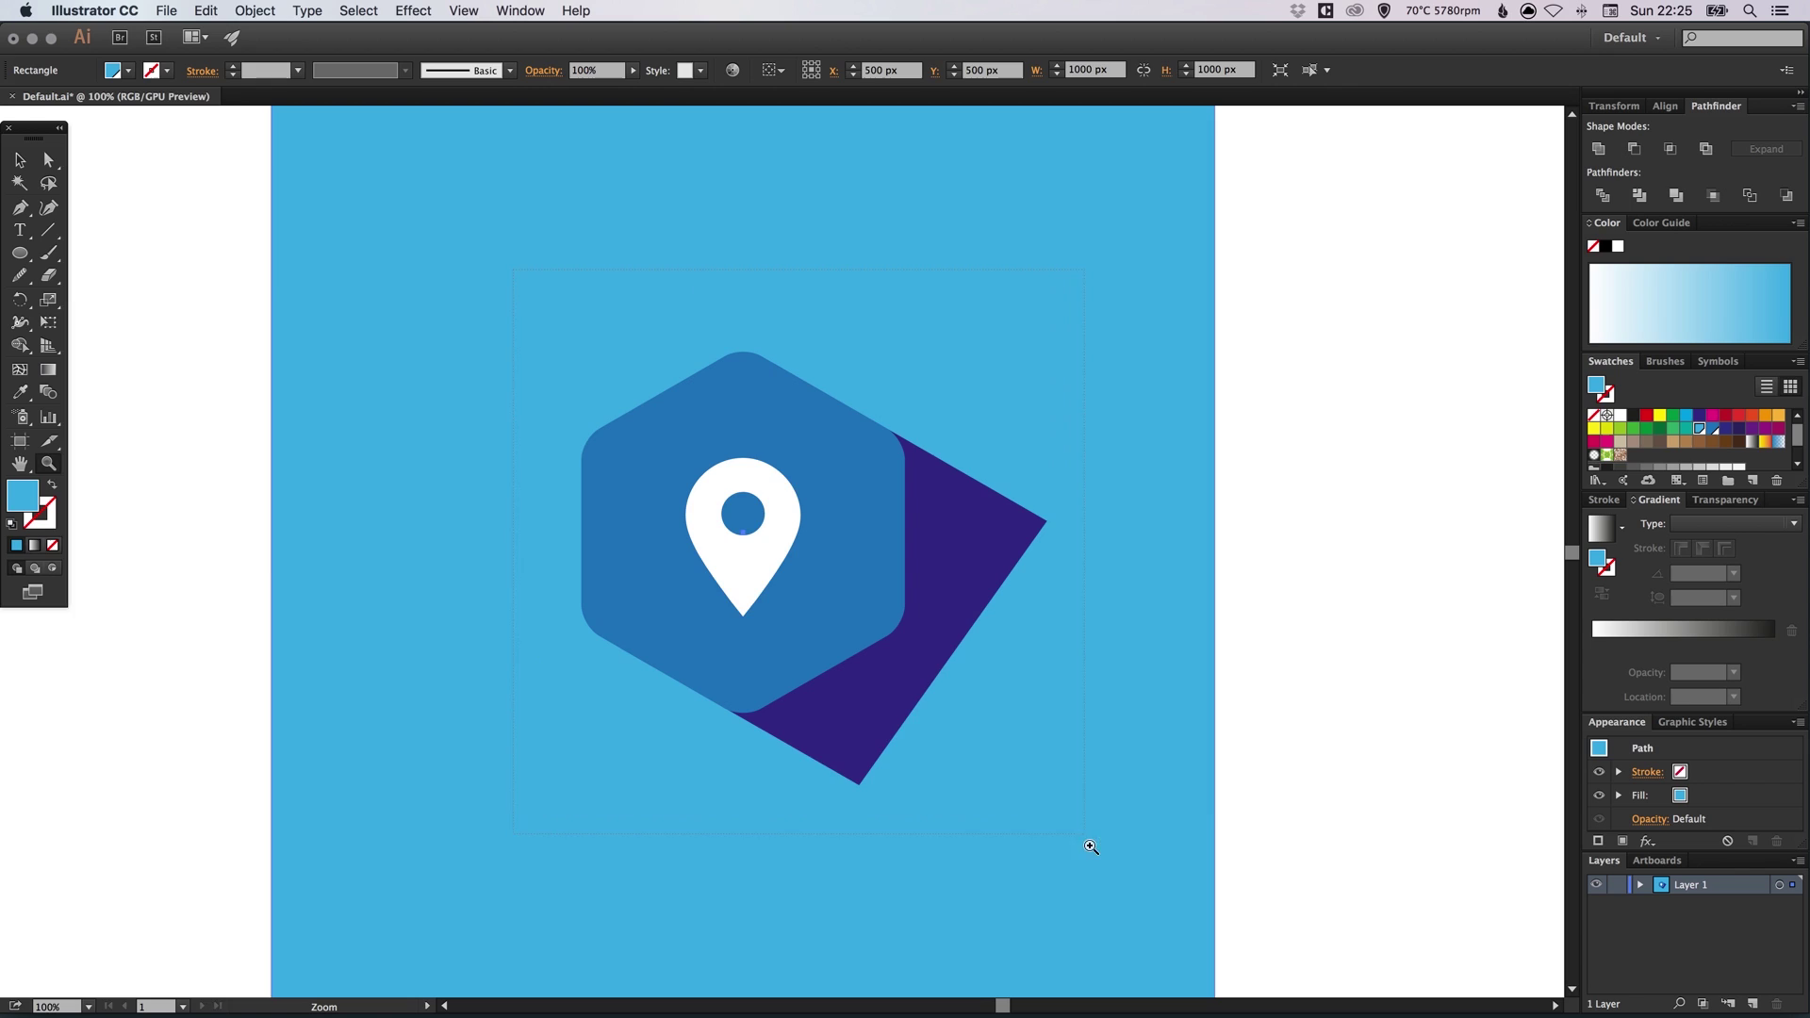
scroll(1018, 536, "up", 2)
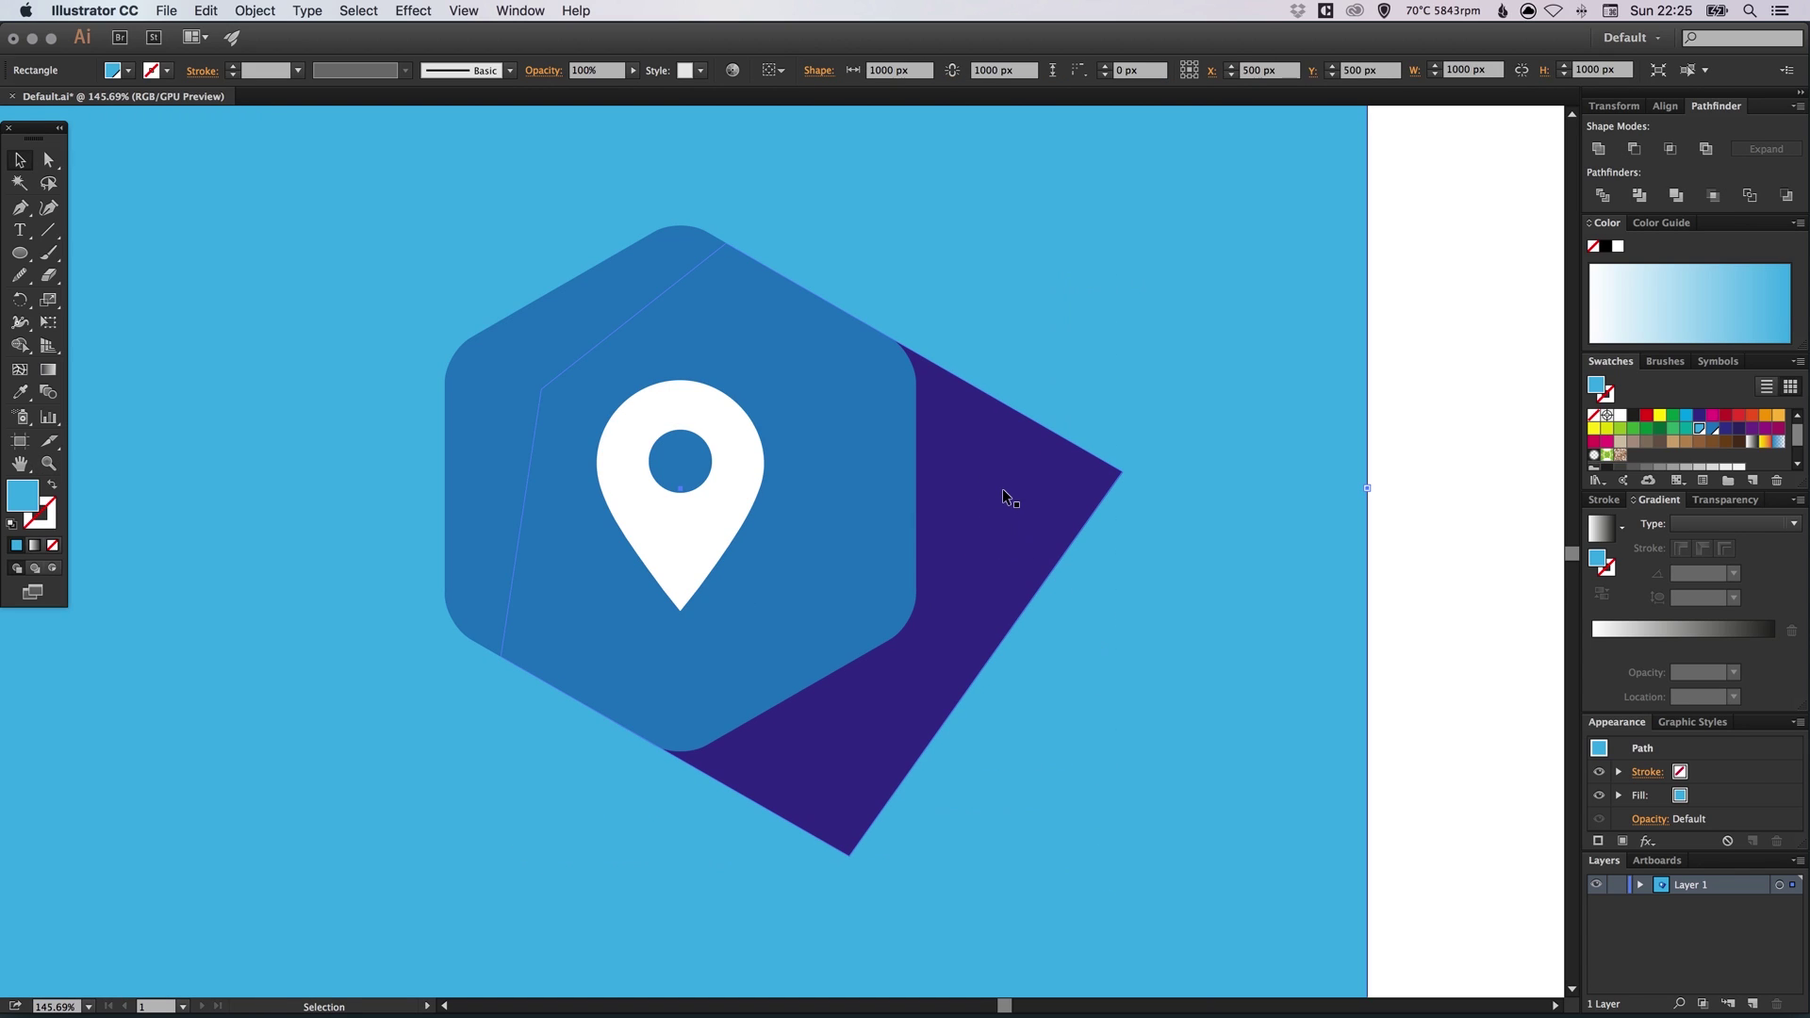
left_click_drag(1003, 488, 1026, 534)
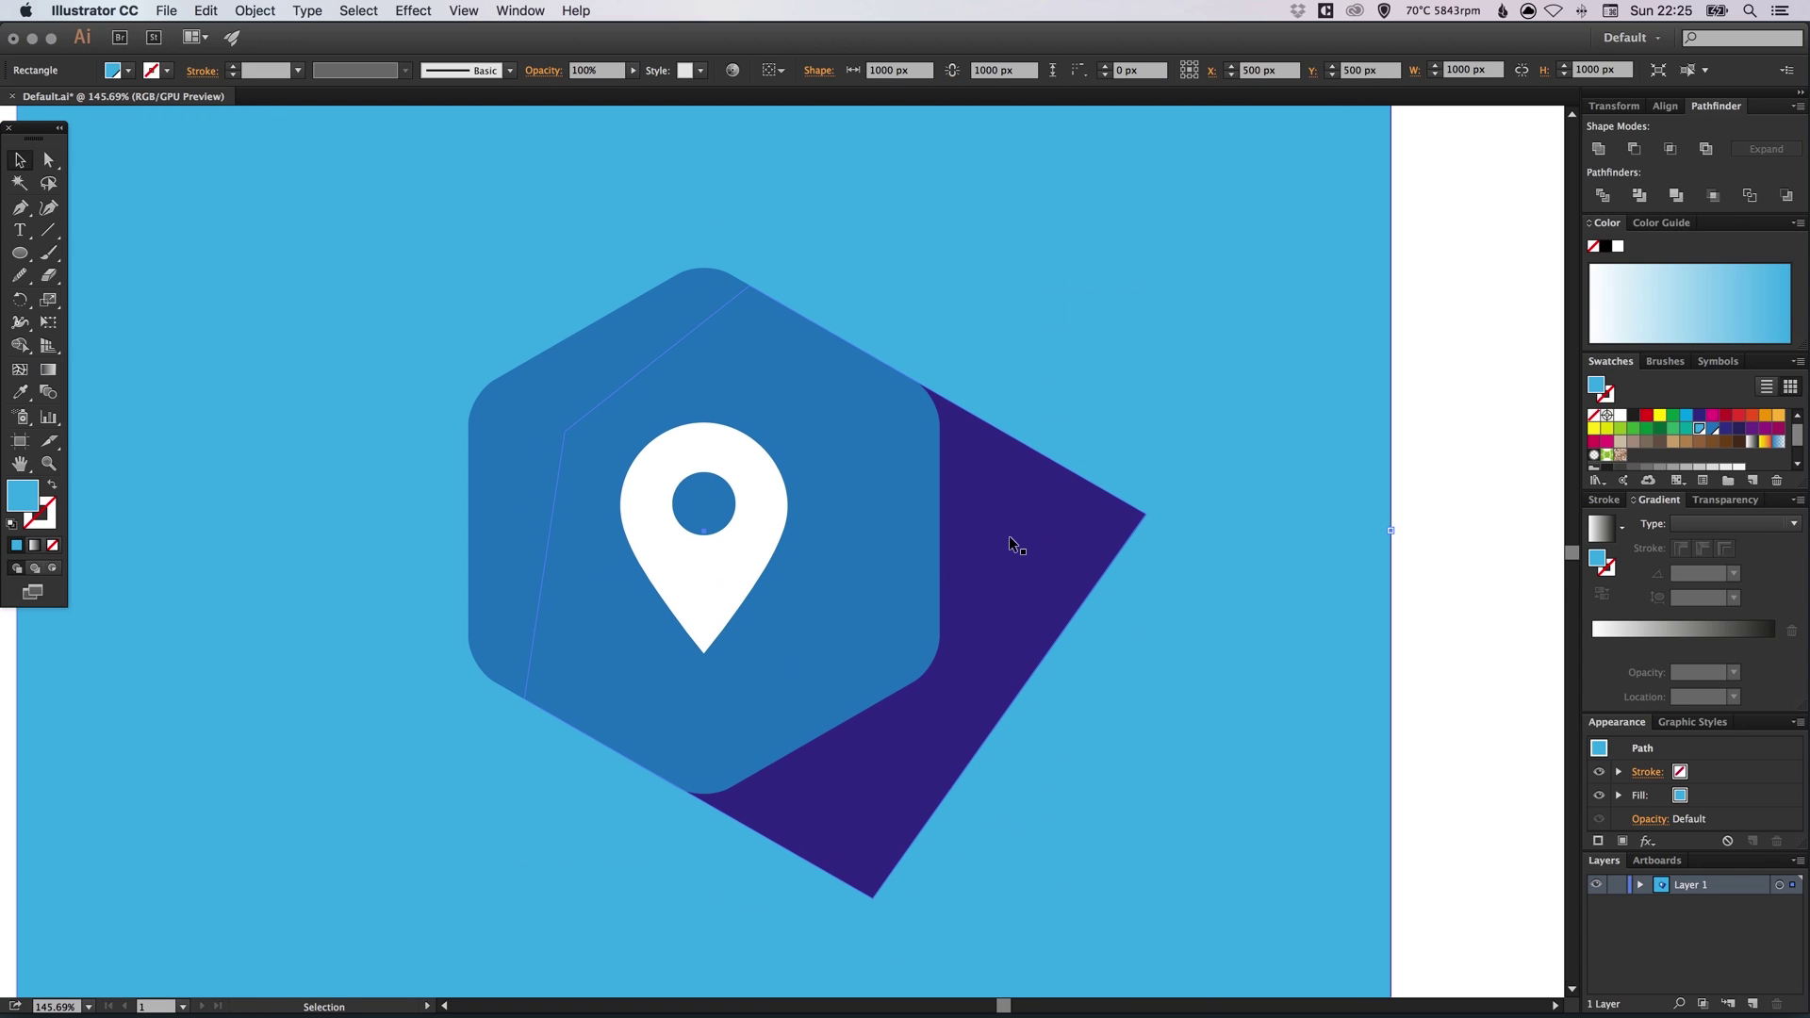
left_click(1021, 530)
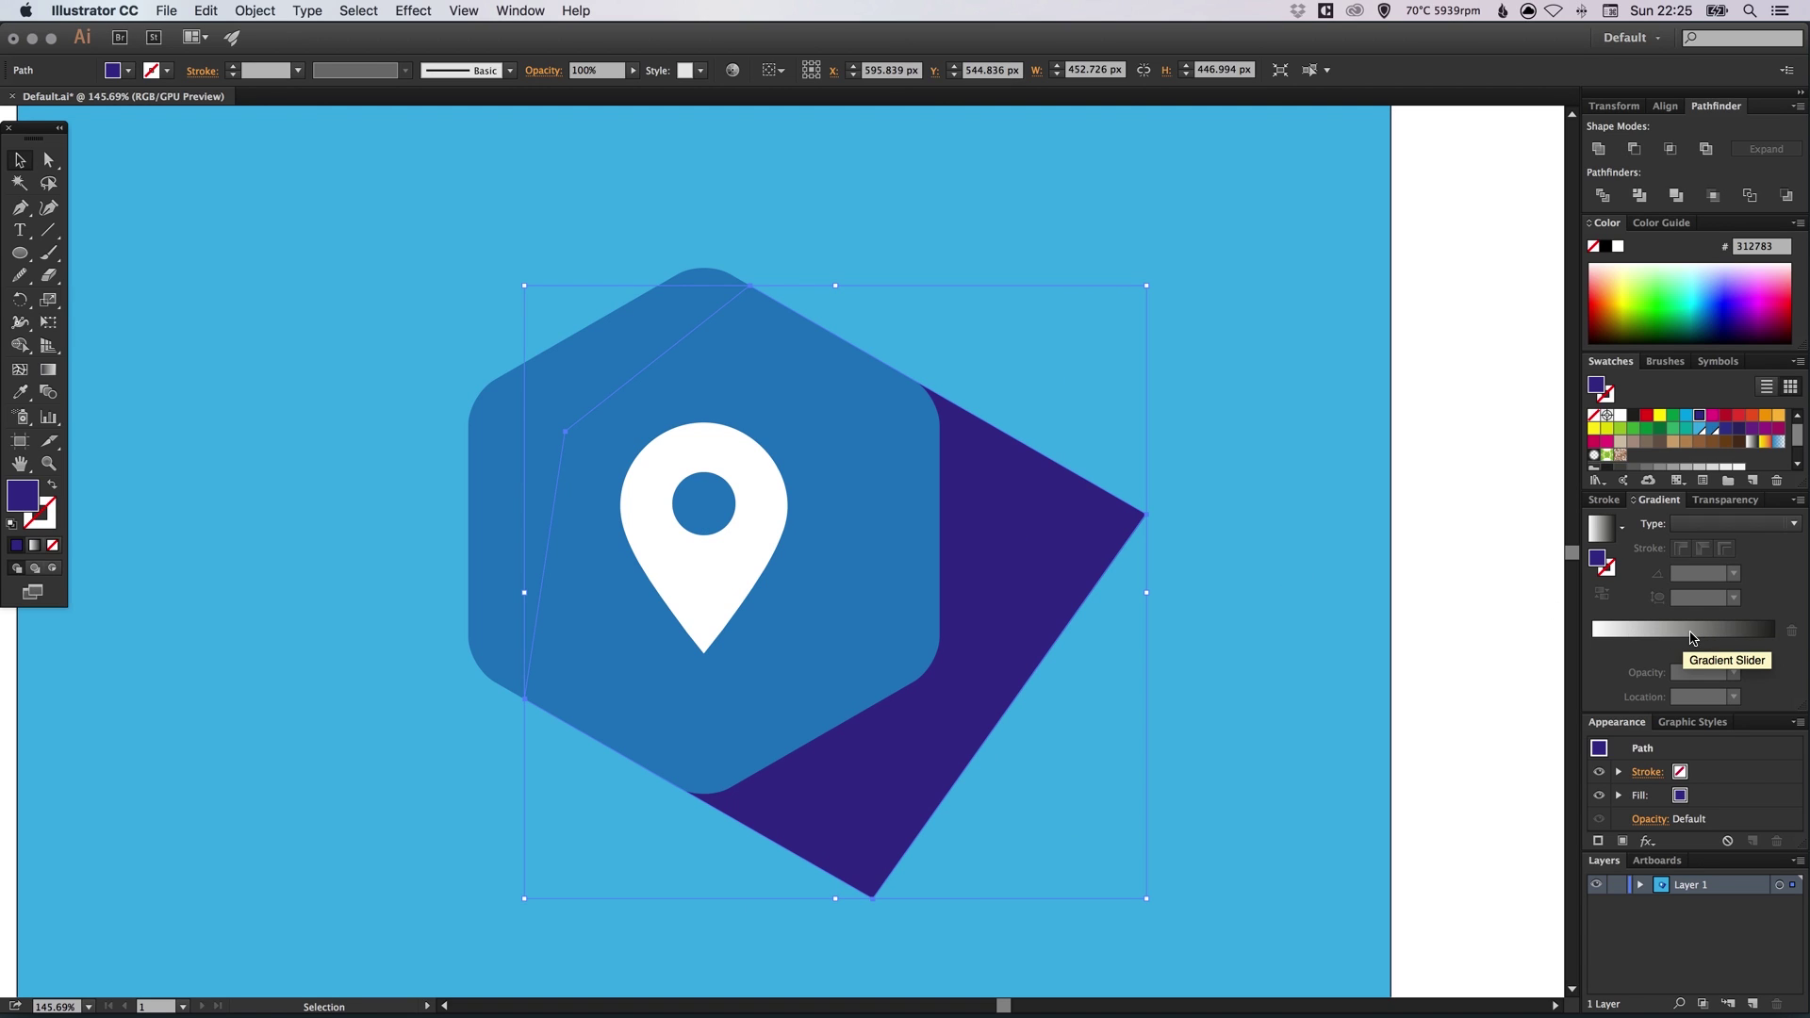
Give the shadow a linear gradient fill, trying angles of 45°, 90°, 120° and 130°
left_click(1674, 637)
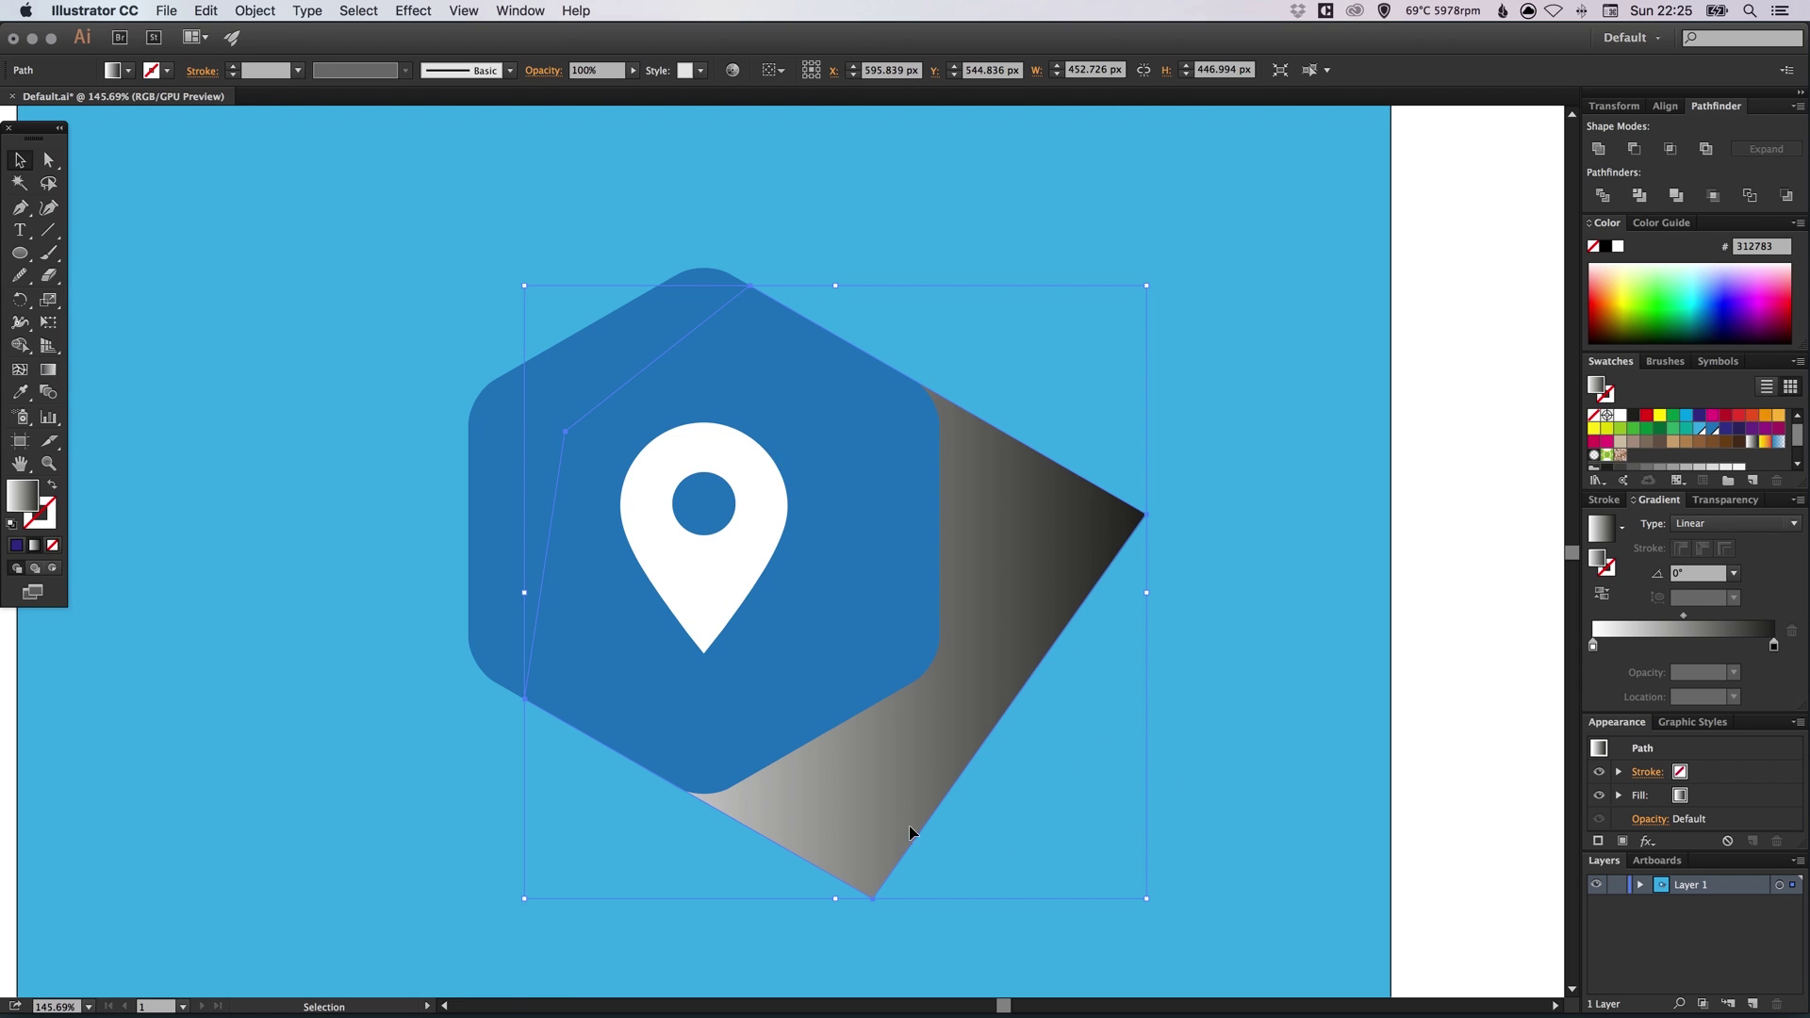
left_click(1692, 574)
type("45")
key("Return")
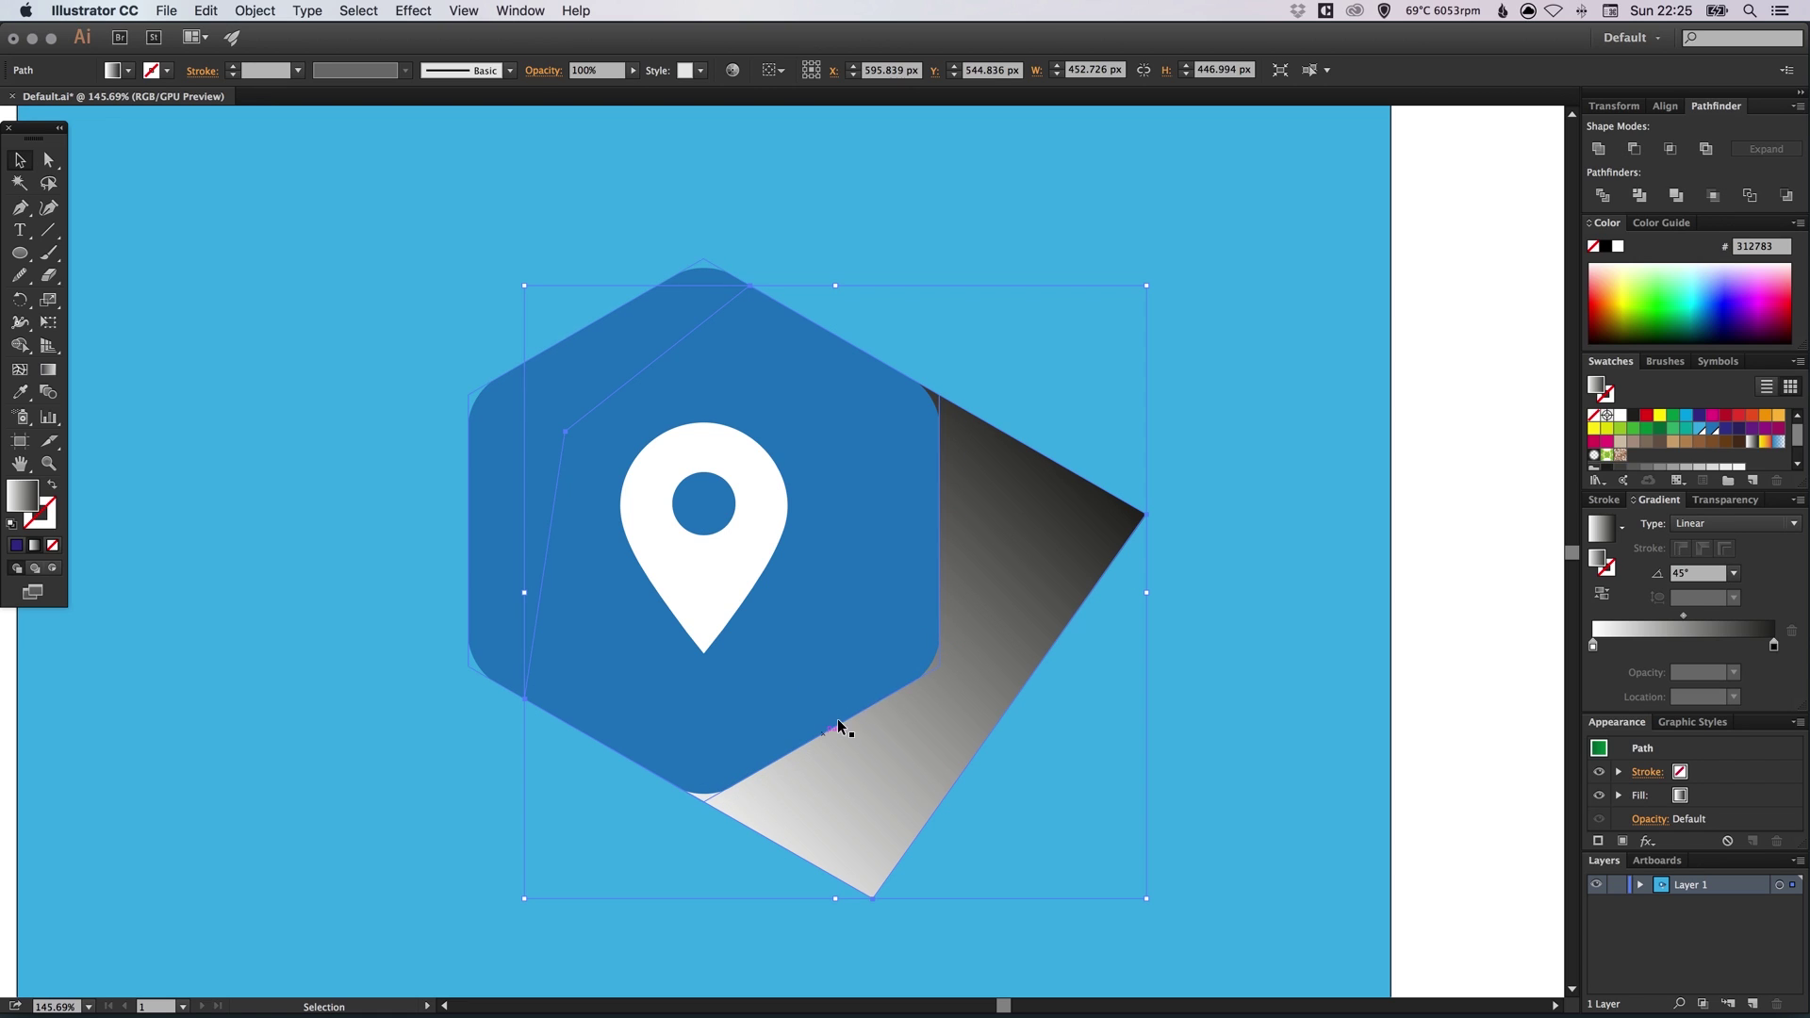
left_click(1696, 573)
type("90")
key("Return")
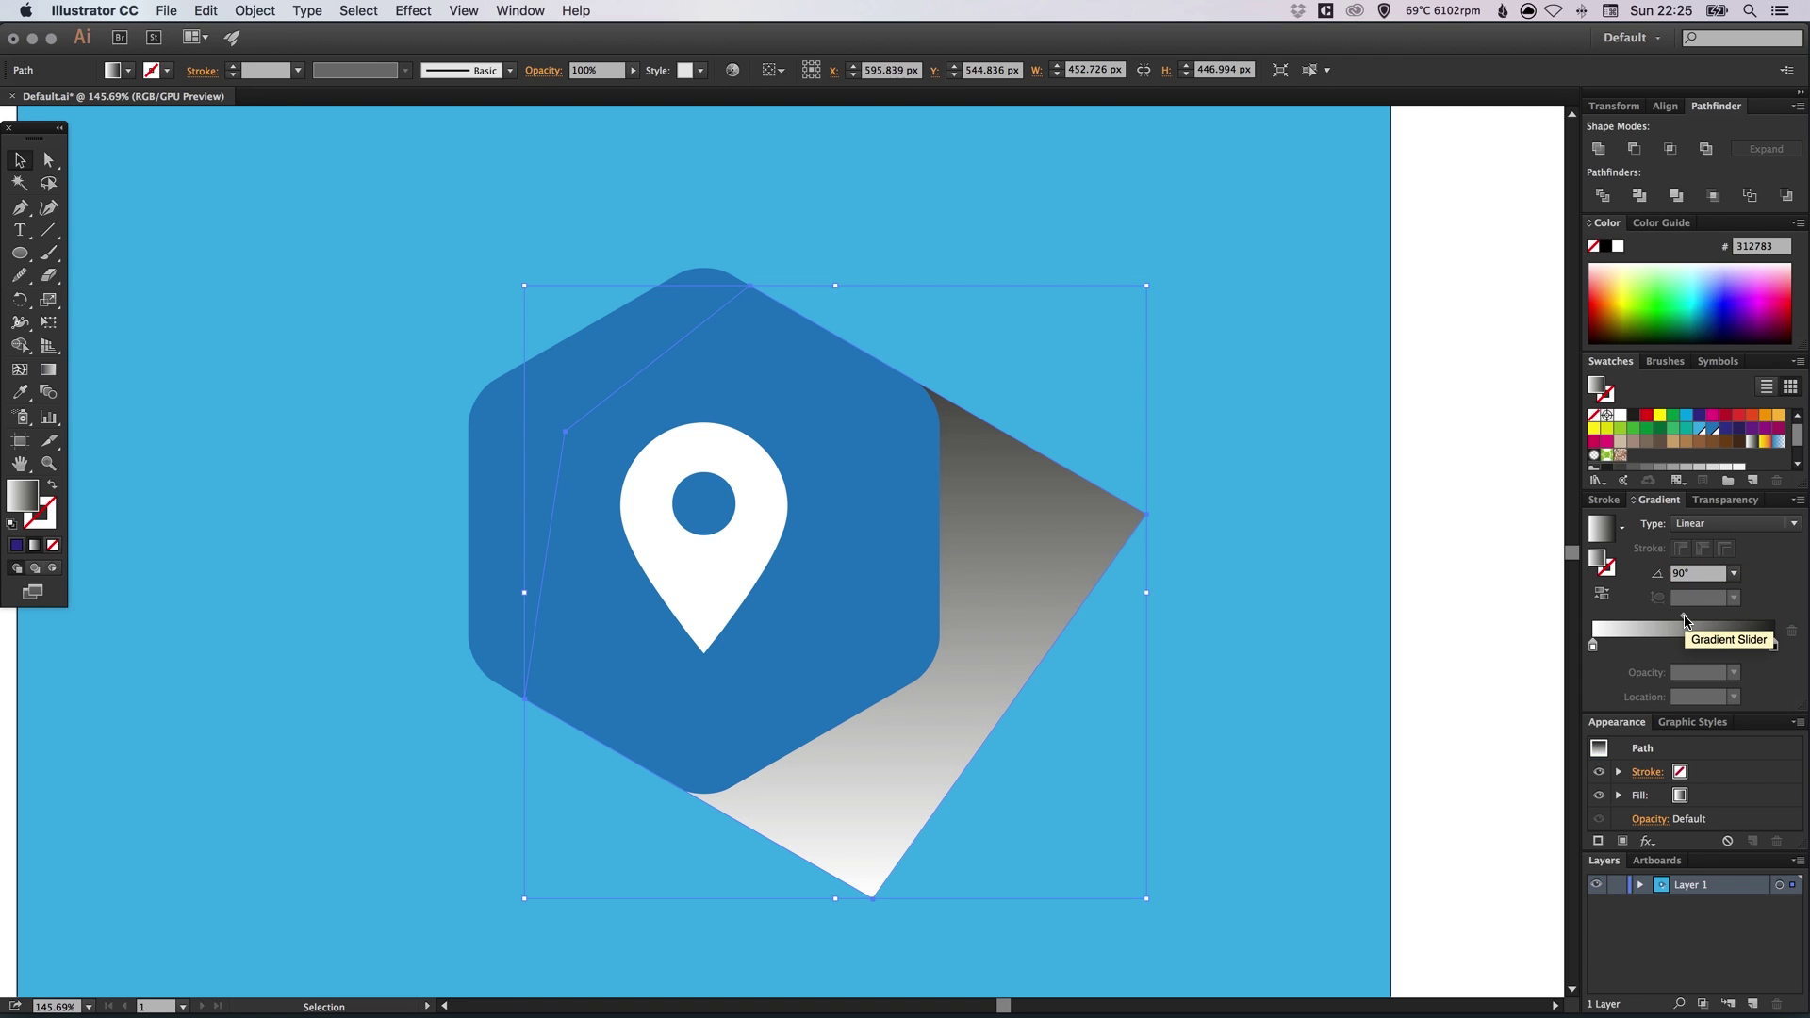
left_click(1697, 573)
type("1")
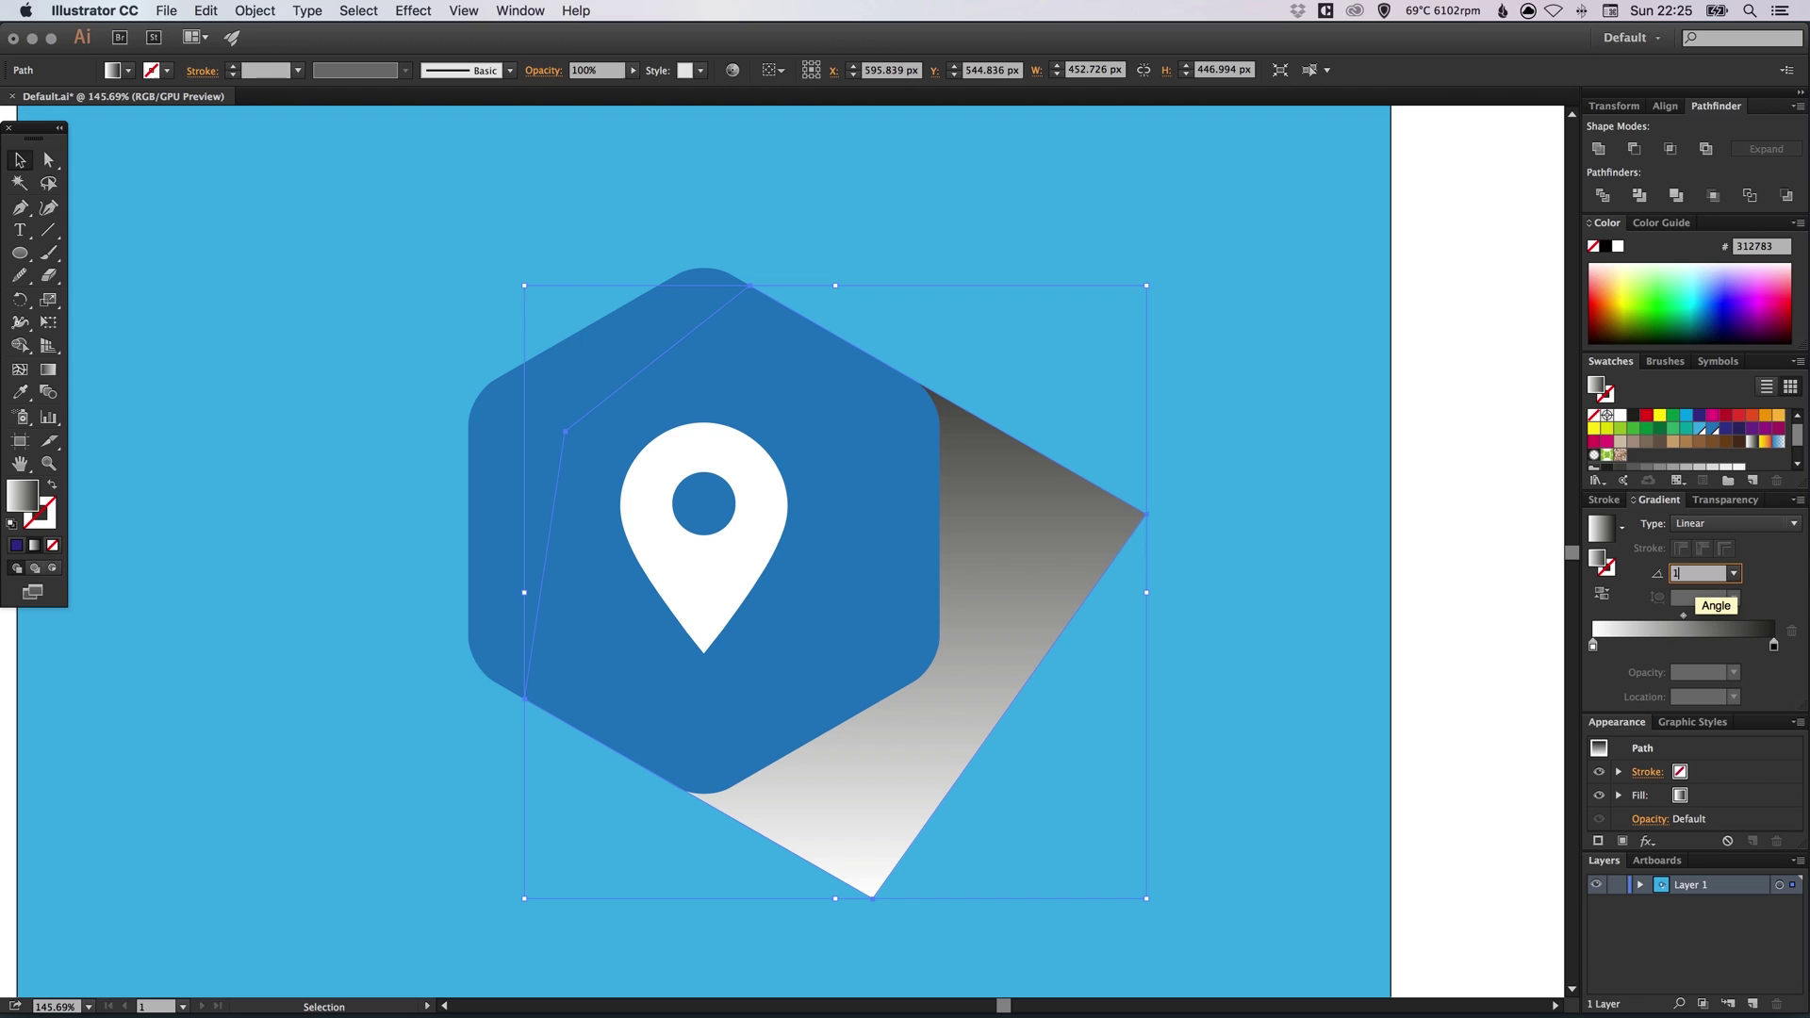
type("20")
key("Return")
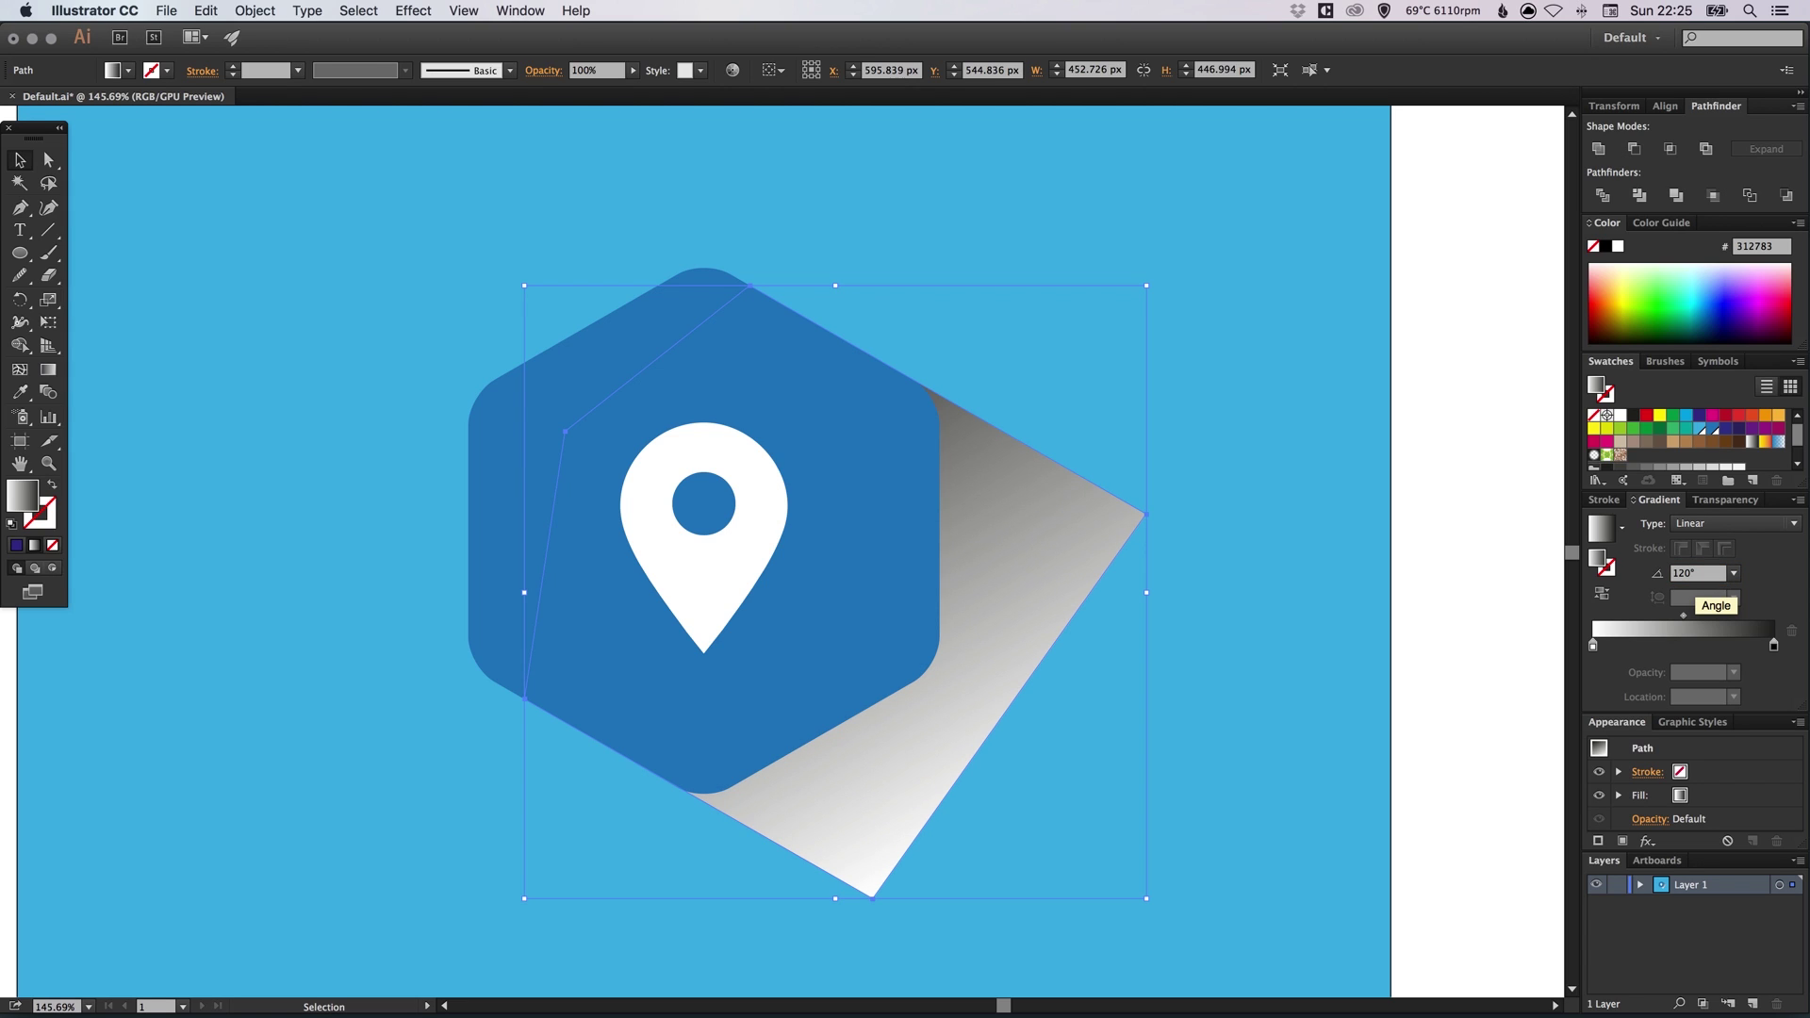
left_click(1697, 573)
type("130")
key("Return")
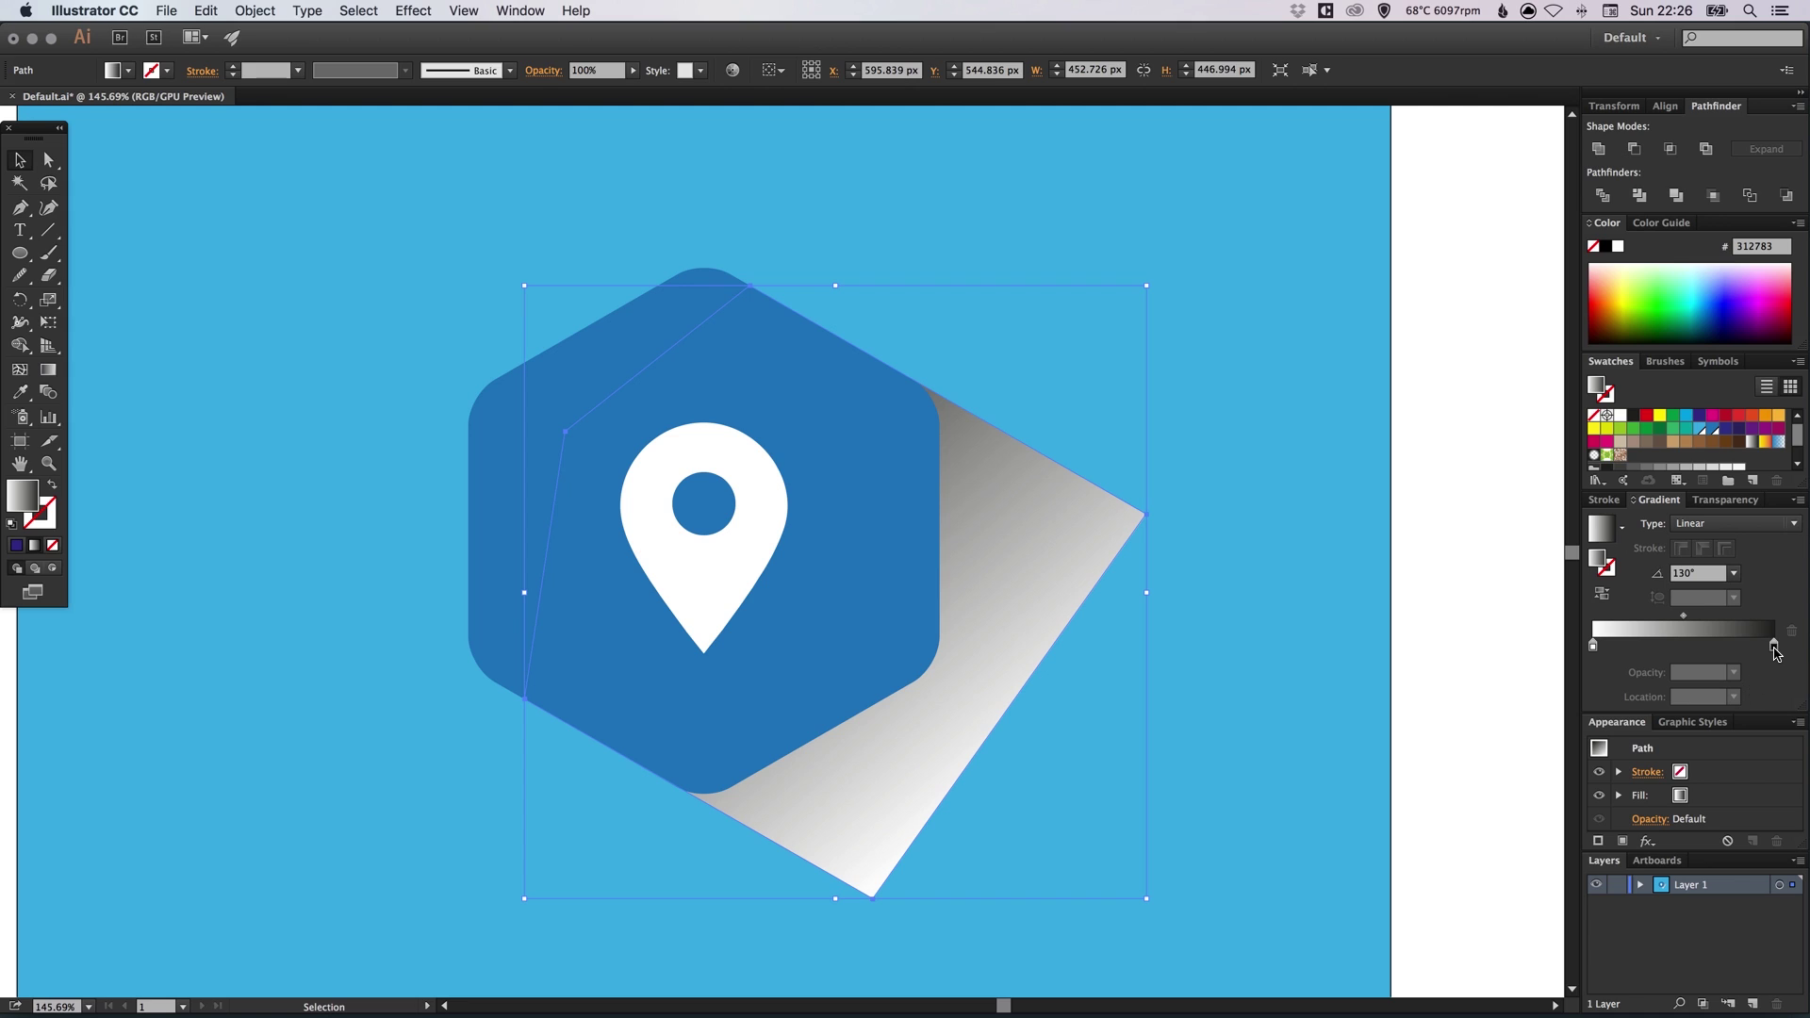
Pull the black gradient stop inward and refine the angle through 140° and 145° to 144°
left_click_drag(1775, 650, 1634, 650)
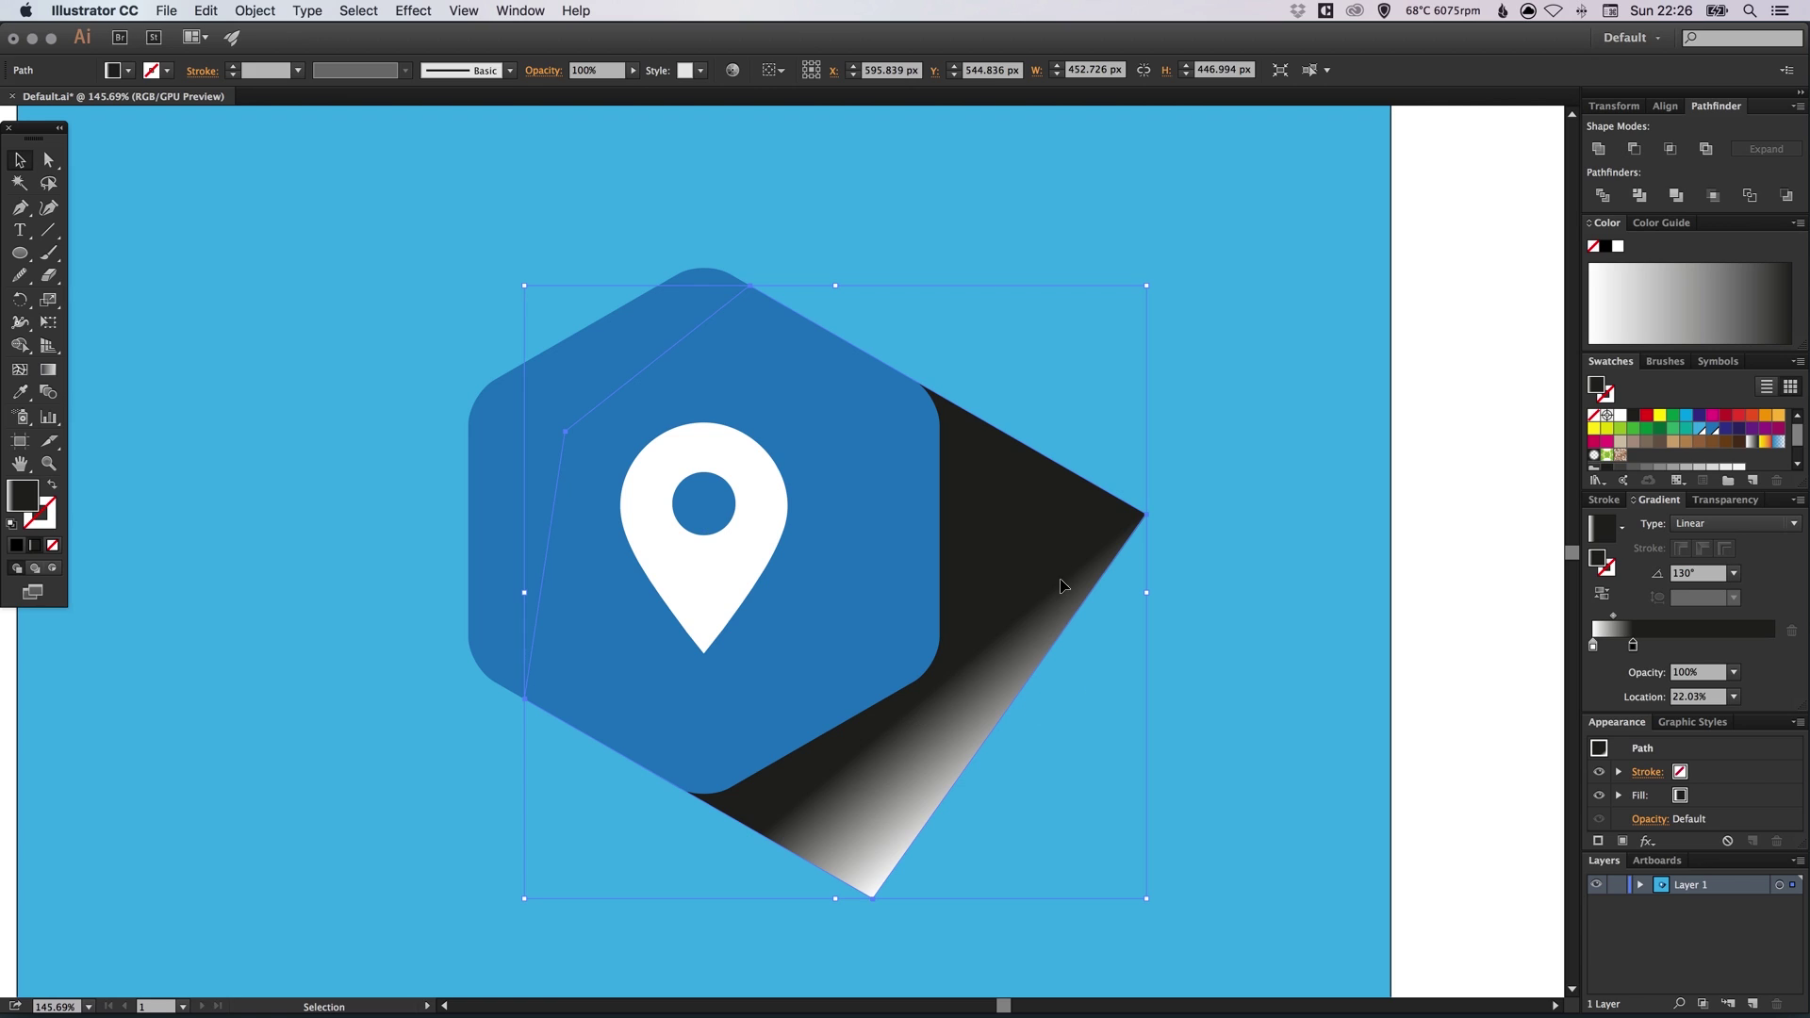
left_click(1697, 573)
type("140")
key("Return")
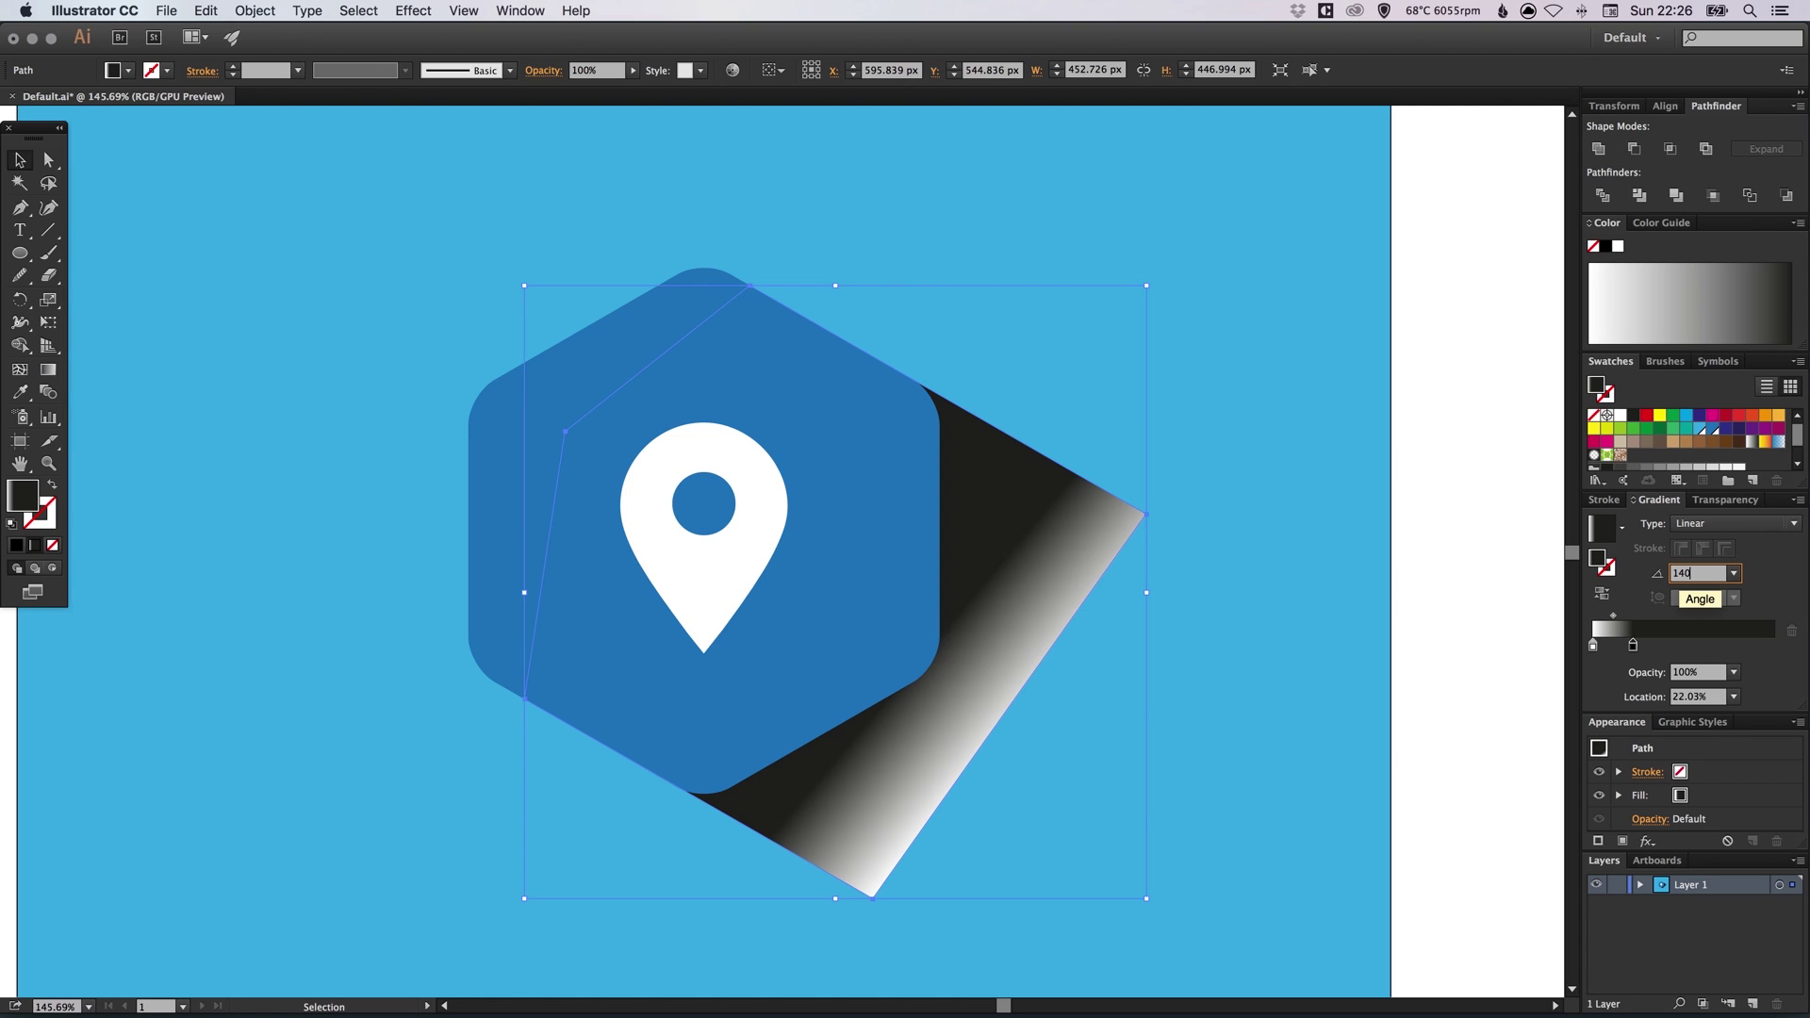
left_click(1700, 573)
type("145")
key("Return")
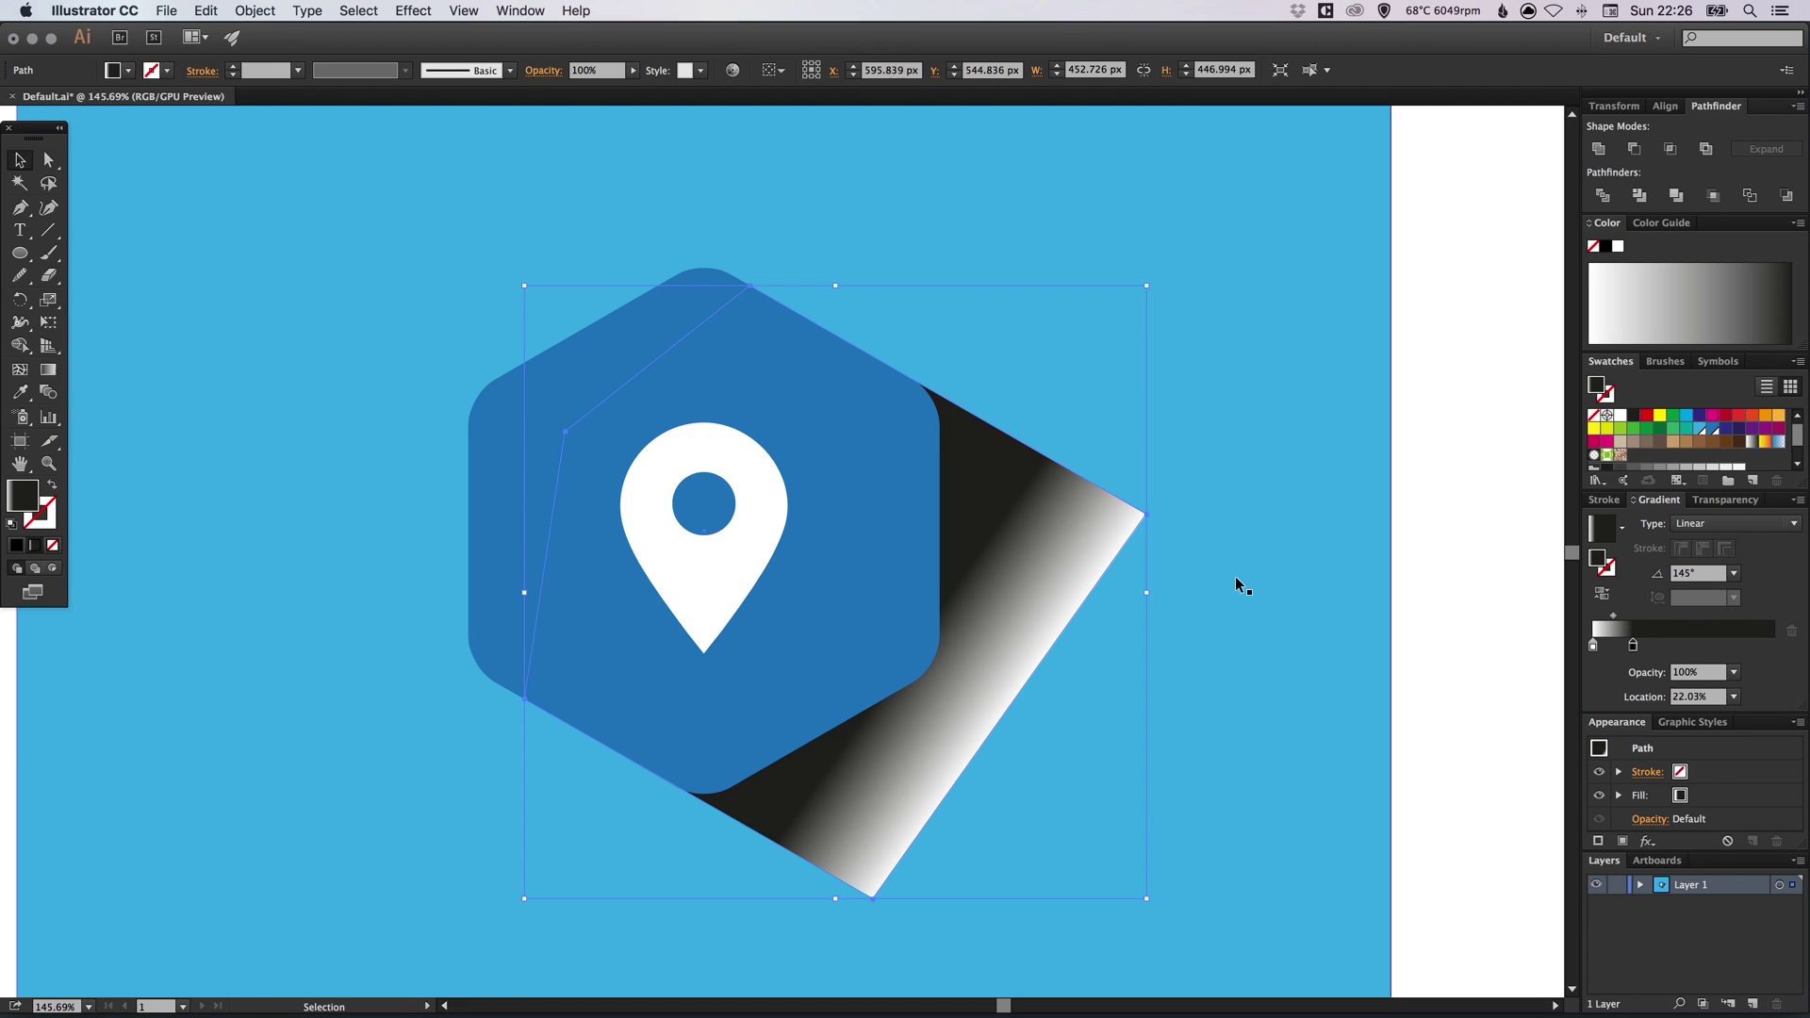
left_click(1697, 572)
type("1")
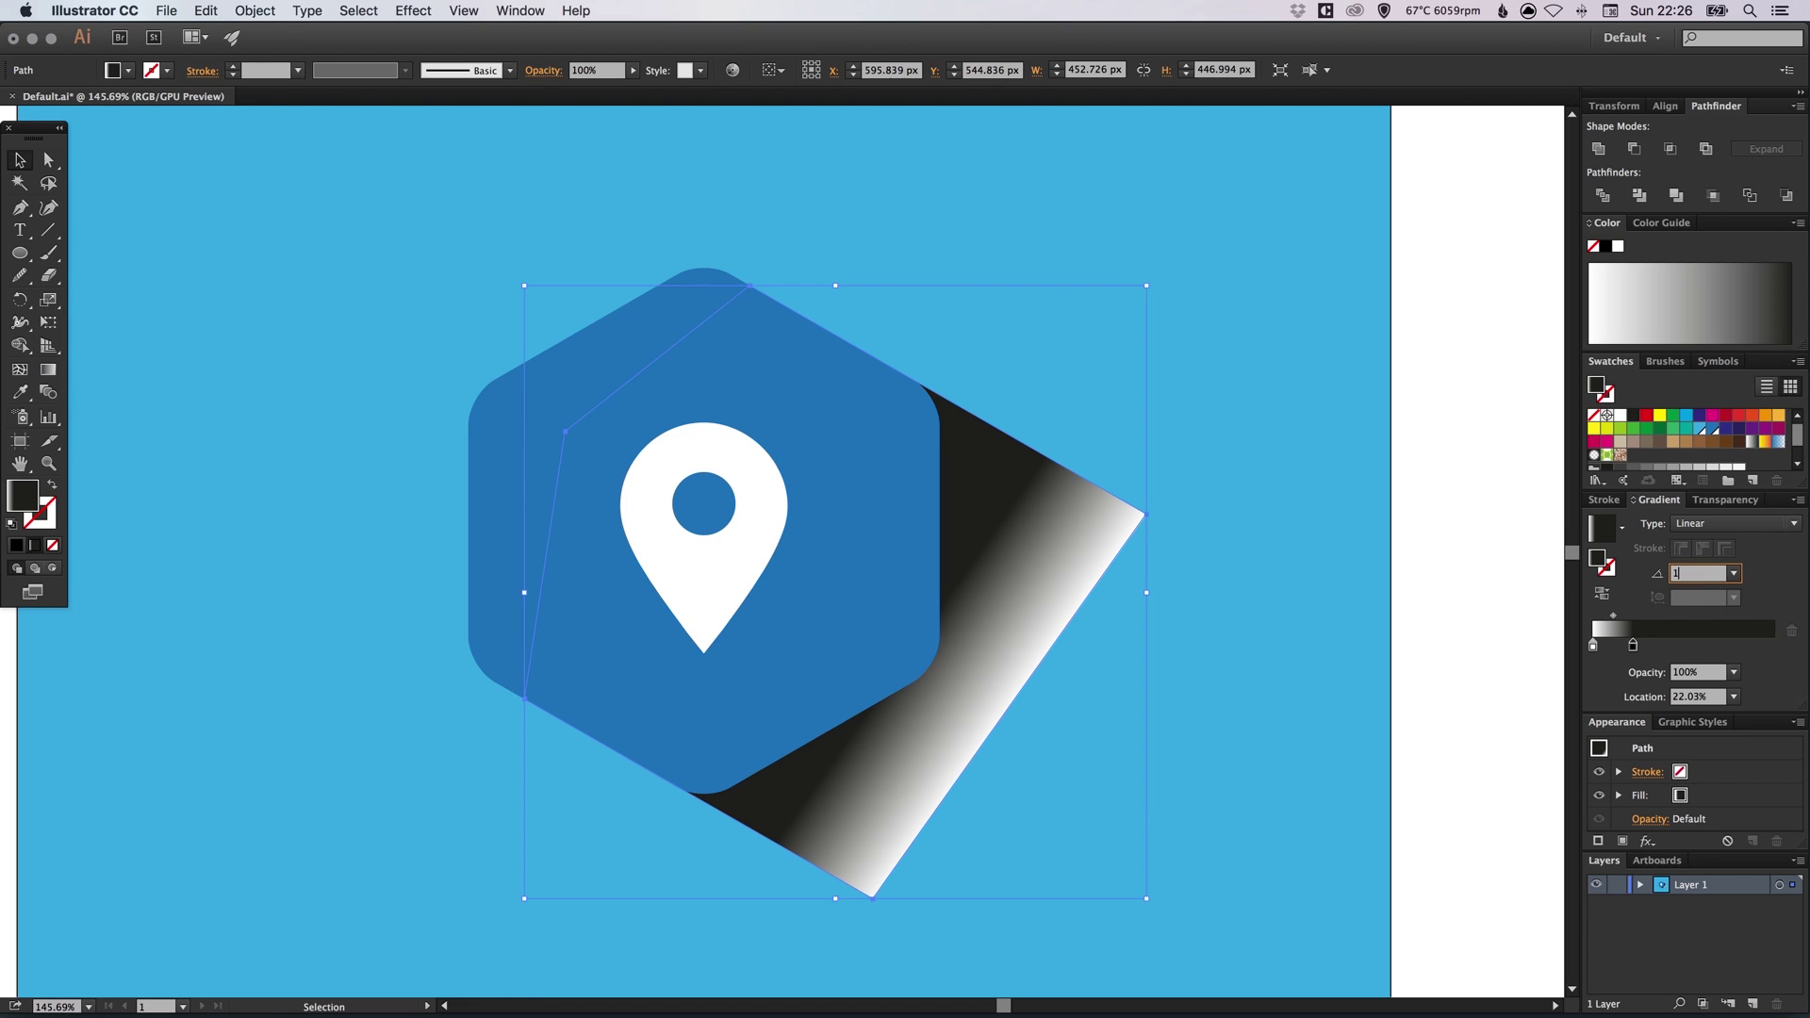
type("44")
key("Return")
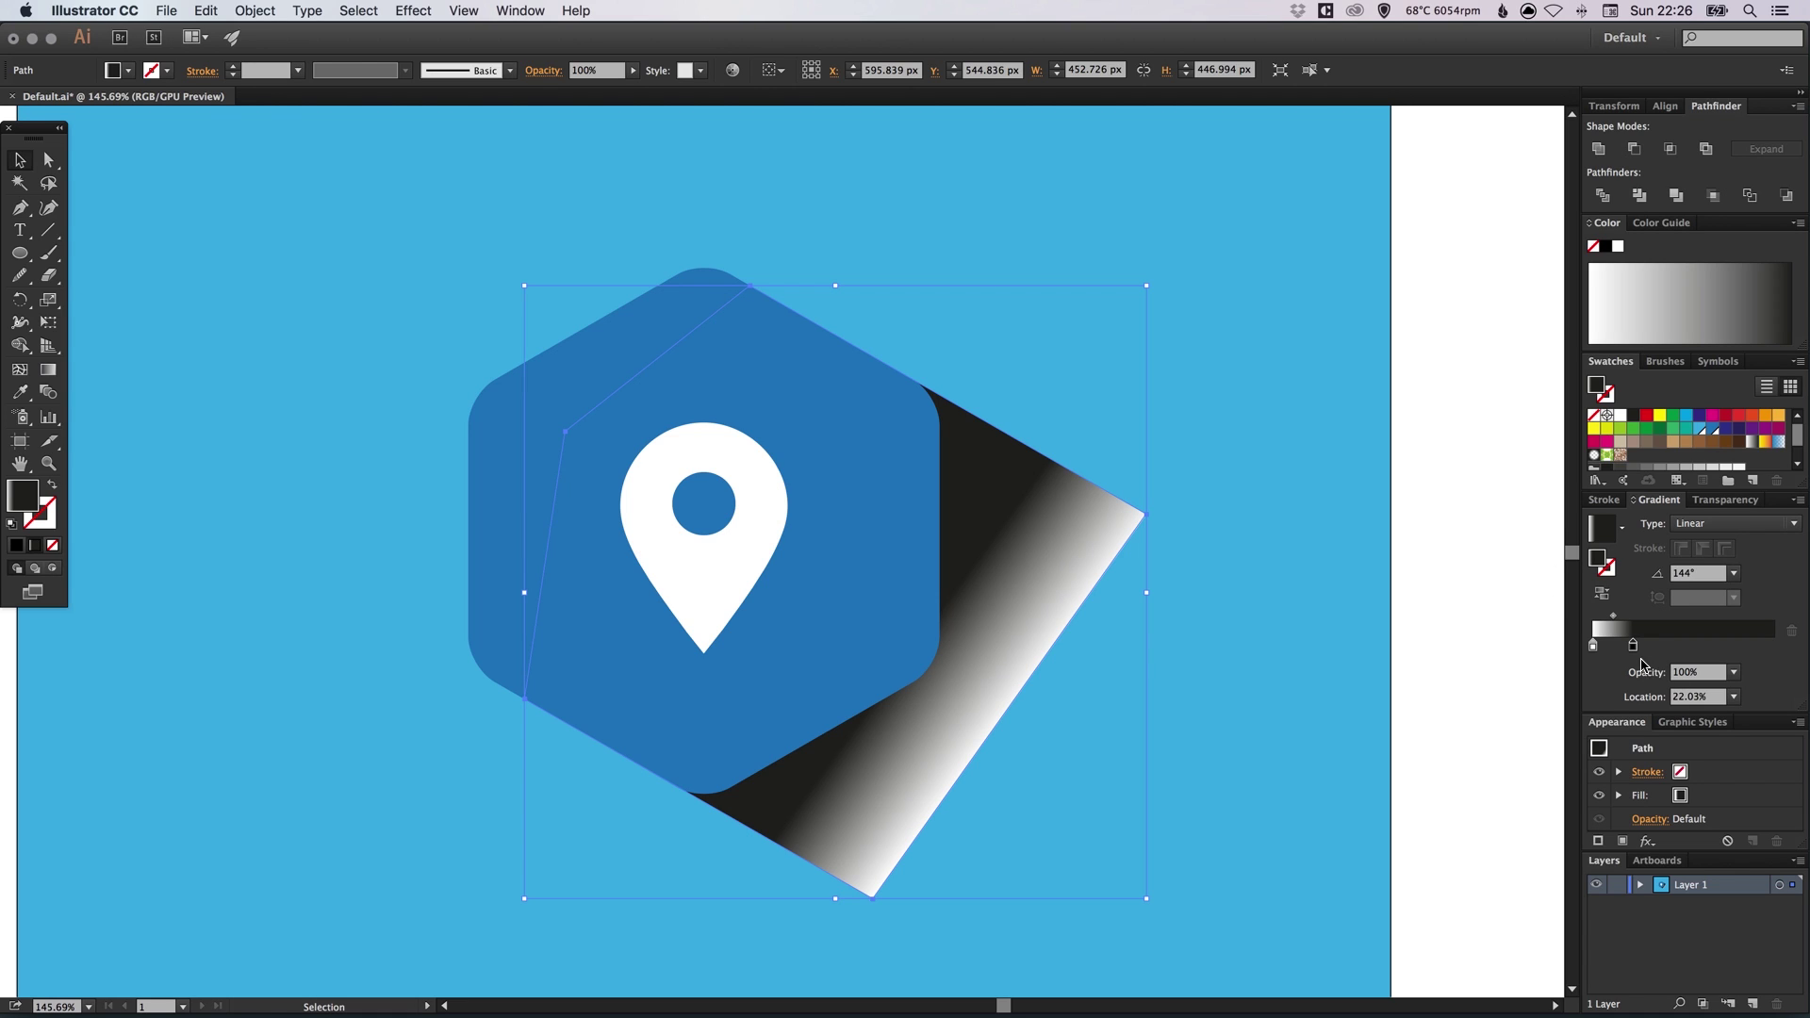
Drag the gradient stops to roughly 16% and 63.83% for a shorter fade near the hexagon
left_click_drag(1635, 651, 1727, 650)
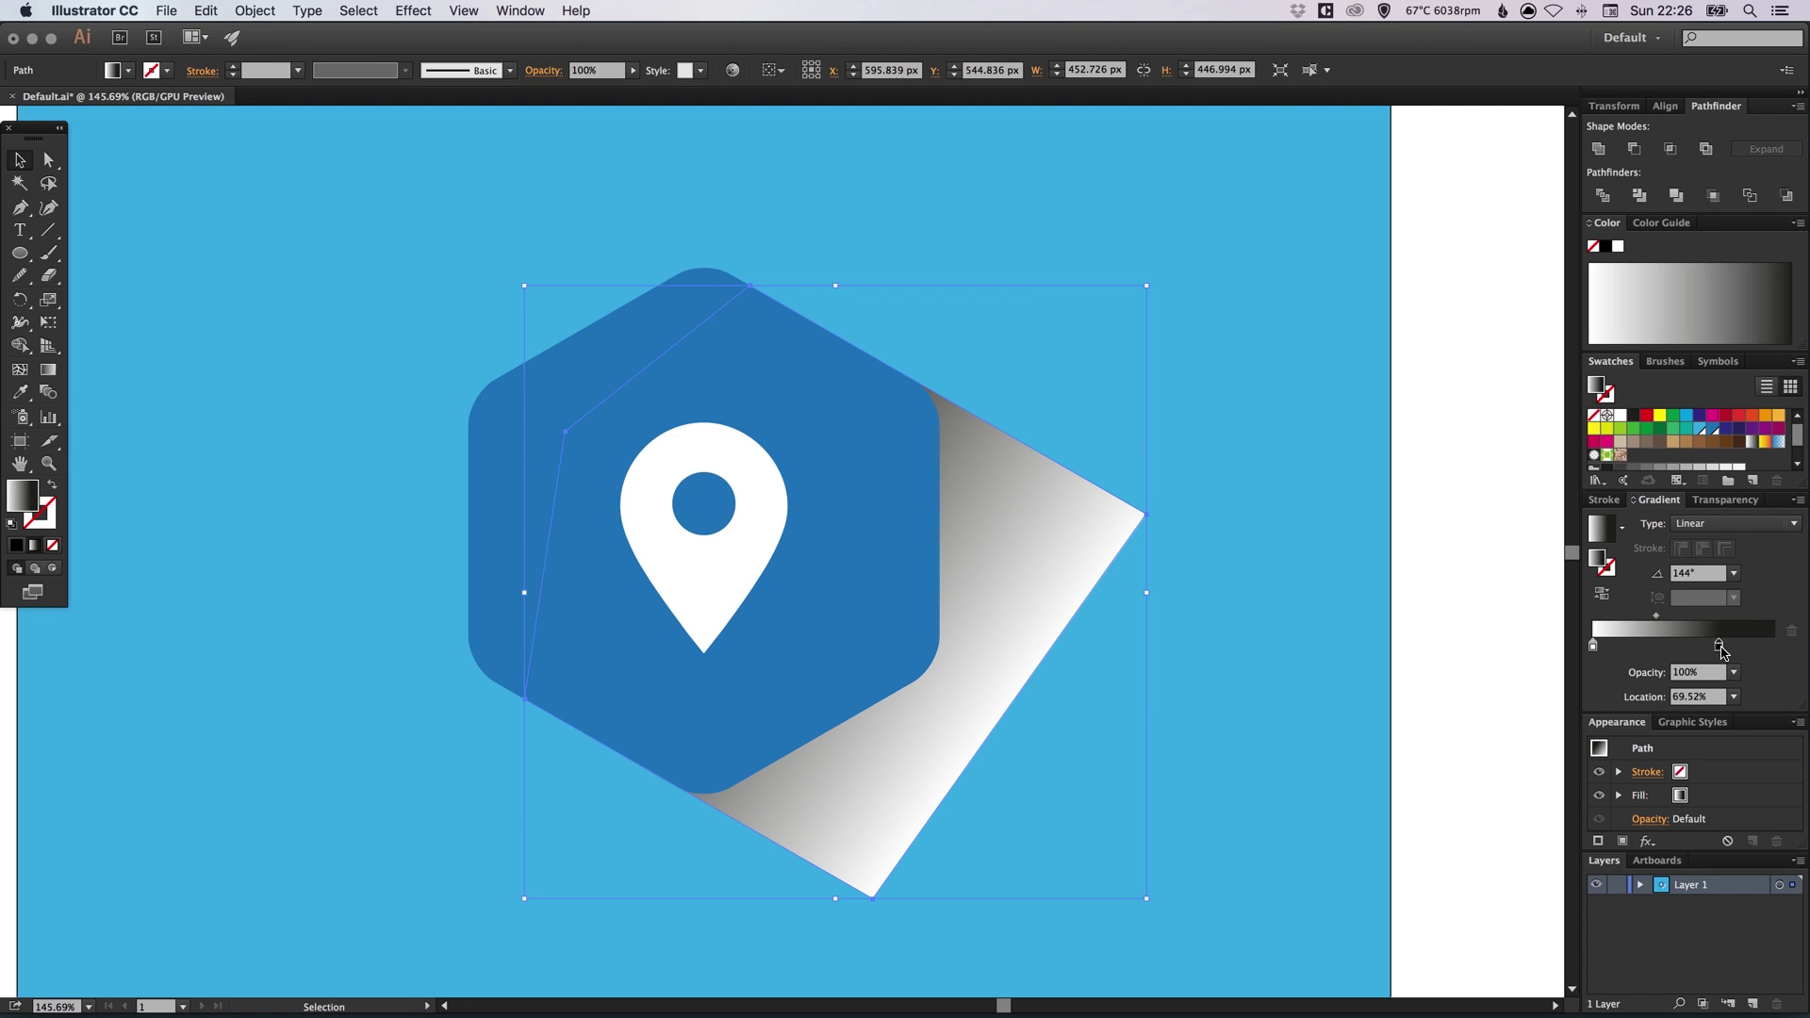
mouse_move(1594, 648)
left_mouse_down()
mouse_move(1626, 650)
mouse_move(1591, 648)
left_mouse_up()
mouse_move(1719, 649)
left_mouse_down()
mouse_move(1735, 651)
mouse_move(1622, 649)
mouse_move(1709, 649)
left_mouse_up()
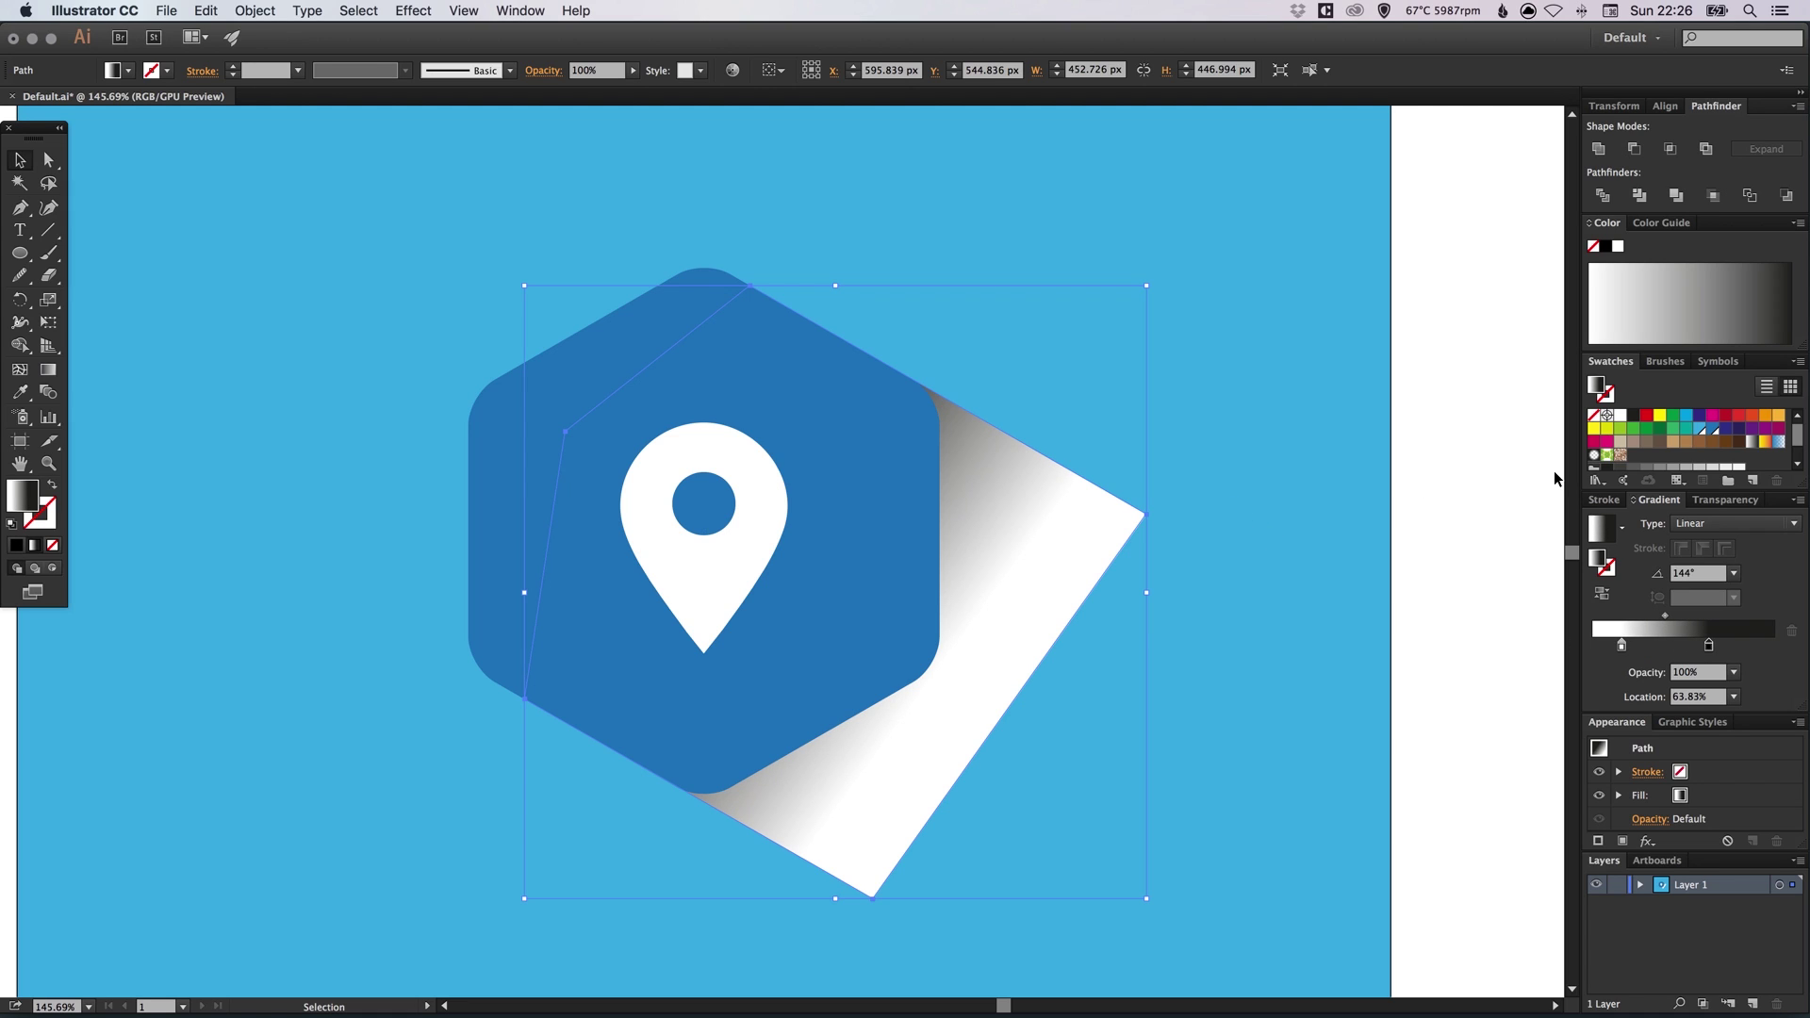
Set the shadow's transparency blending mode to Multiply and preview it deselected
left_click(1169, 563)
left_click(1068, 529)
left_click(1737, 501)
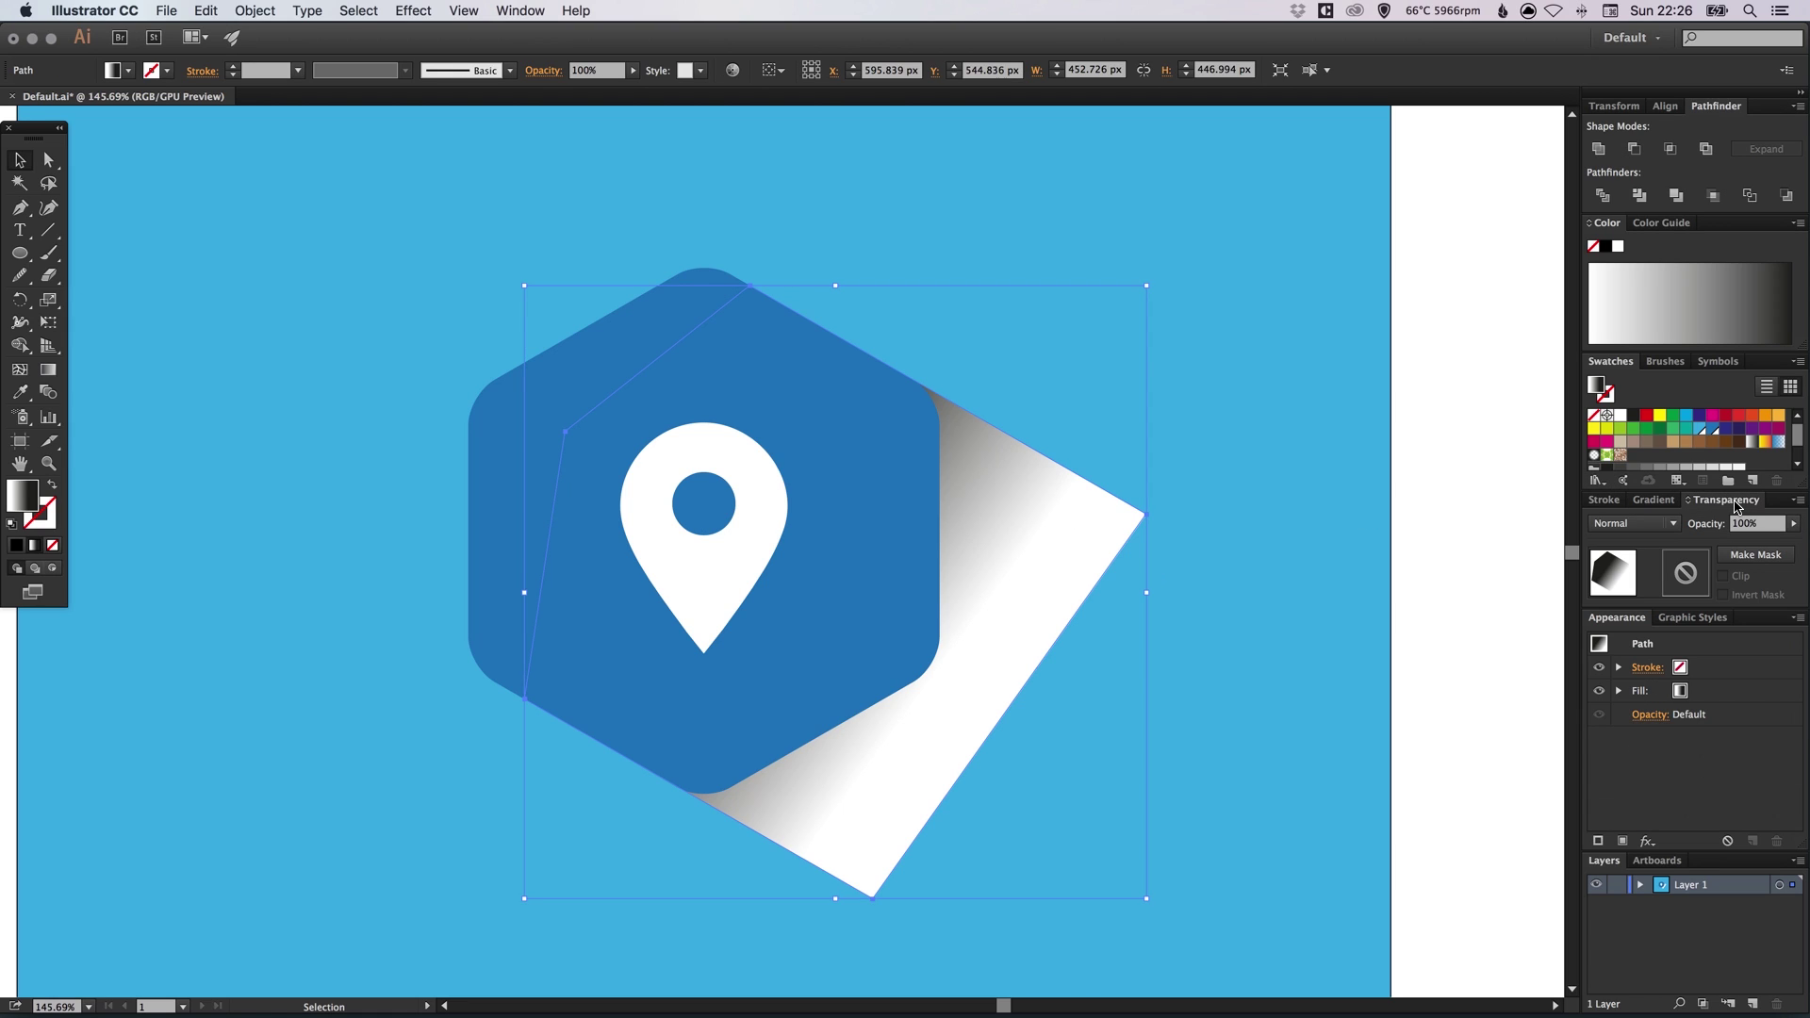
left_click(1629, 524)
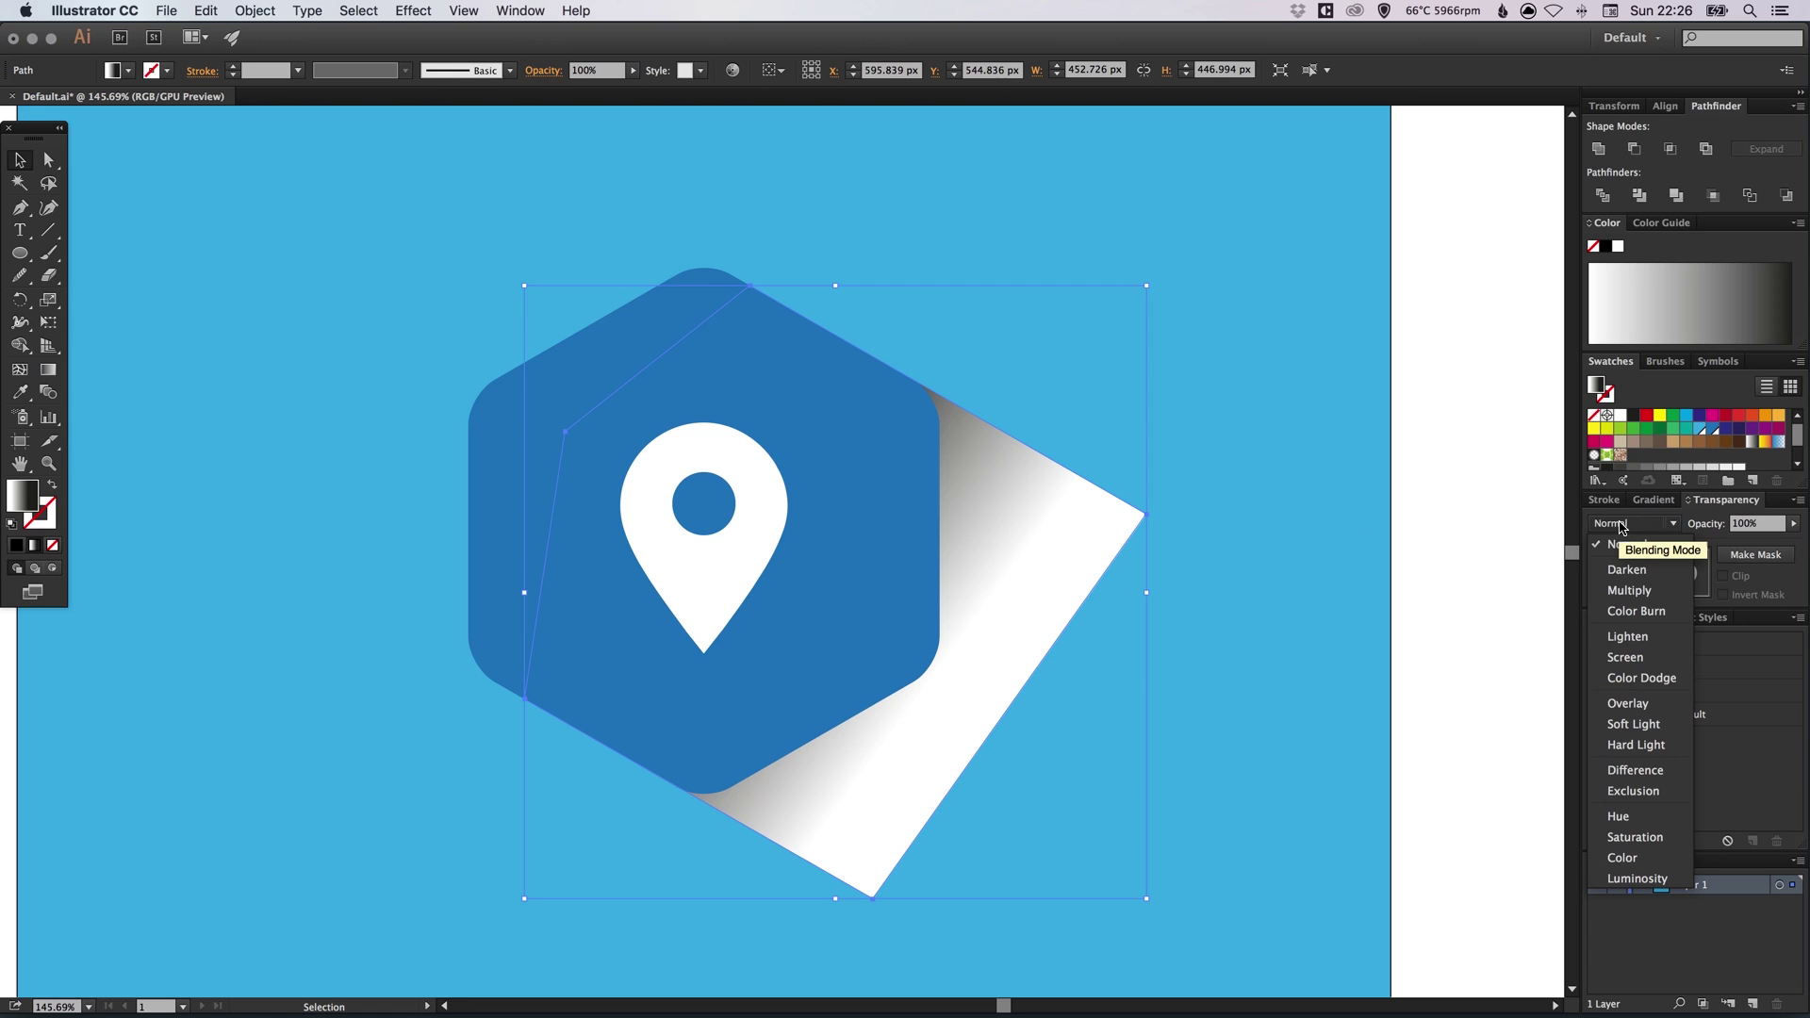
left_click(1635, 592)
left_click(1473, 484)
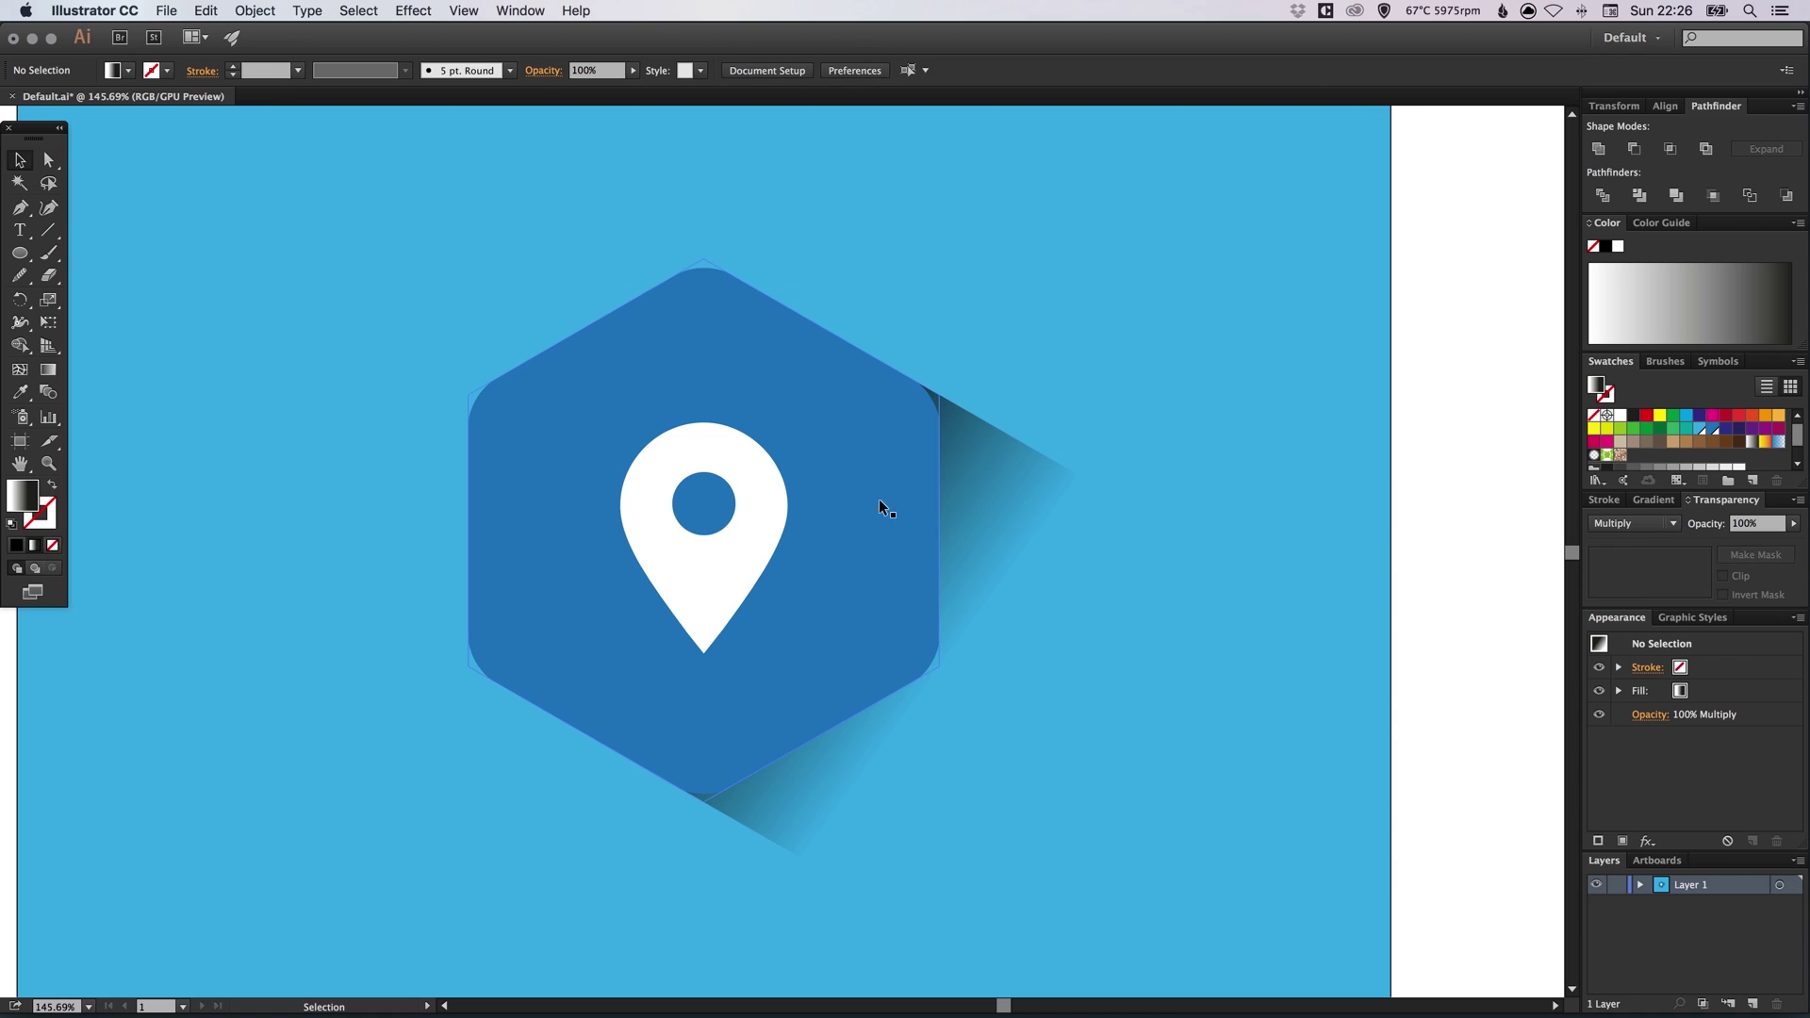
left_click(997, 505)
Push the shadow gradient's dark stop out to about 78%
left_click(1654, 500)
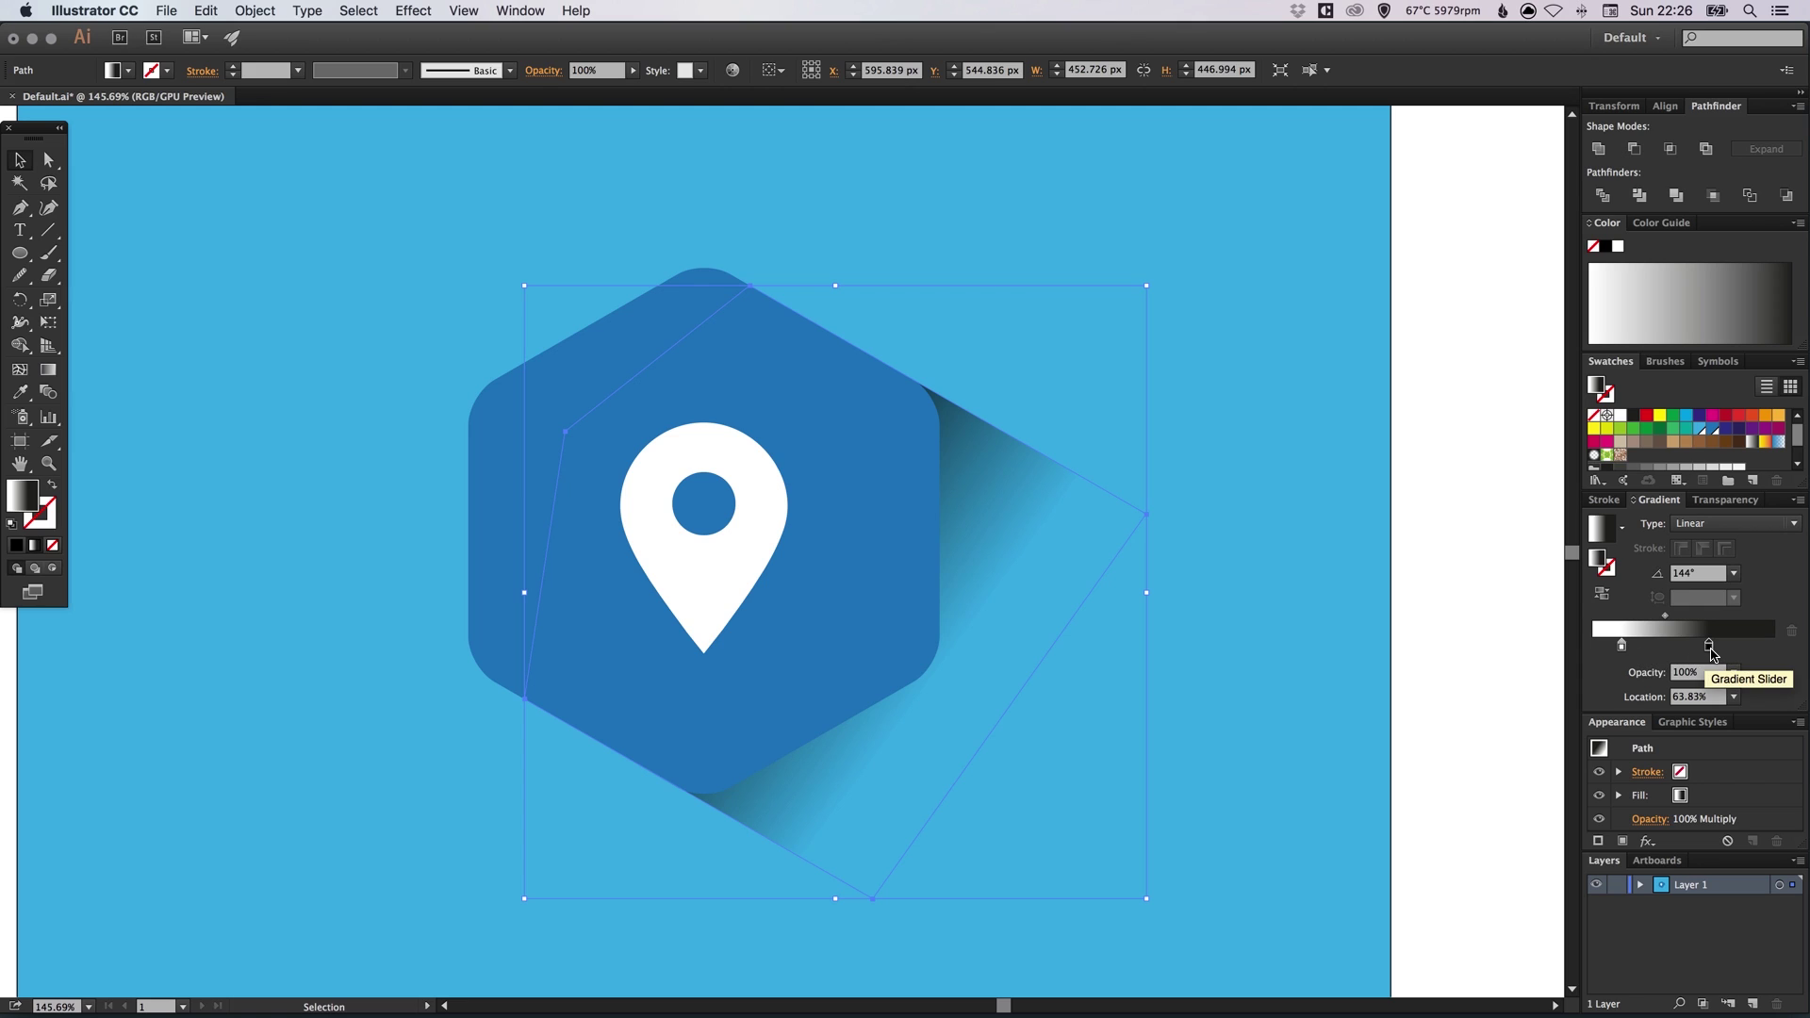
left_click_drag(1711, 653, 1749, 652)
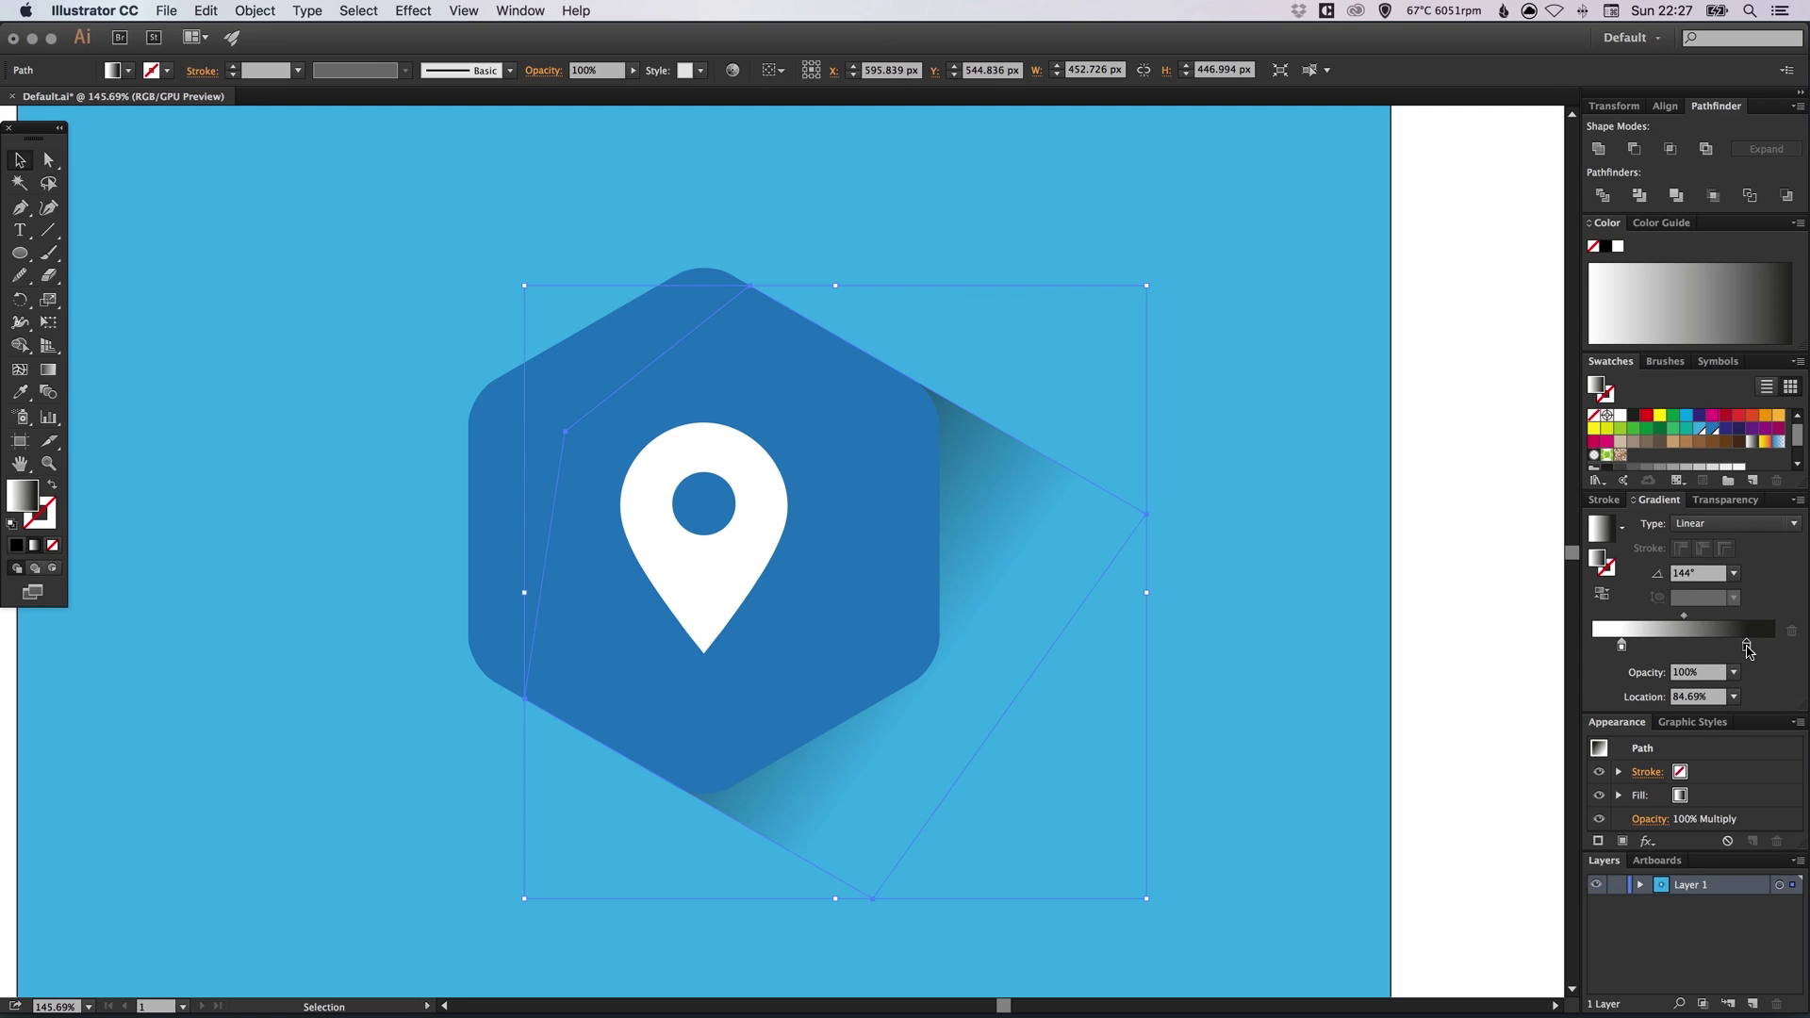
left_click(1435, 461)
scroll(1160, 520, "left", 2)
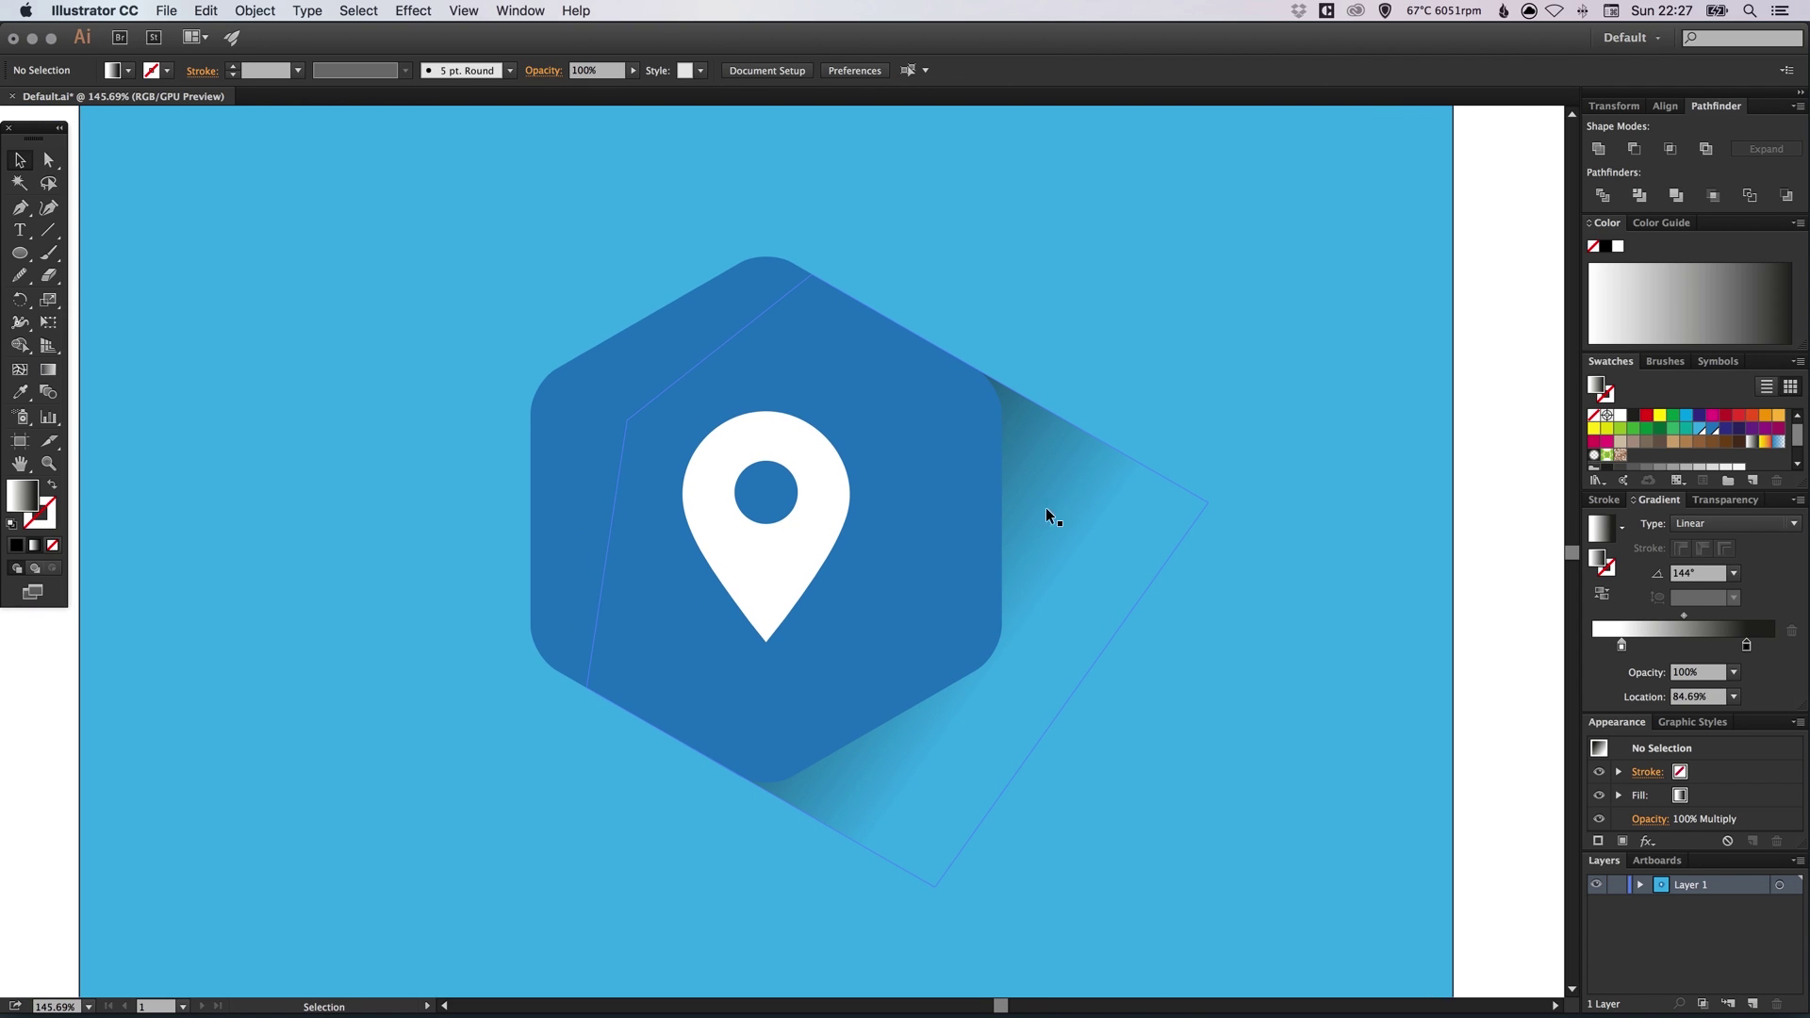
Lower the hexagon's long shadow to 60% opacity and review the result
left_click(1044, 449)
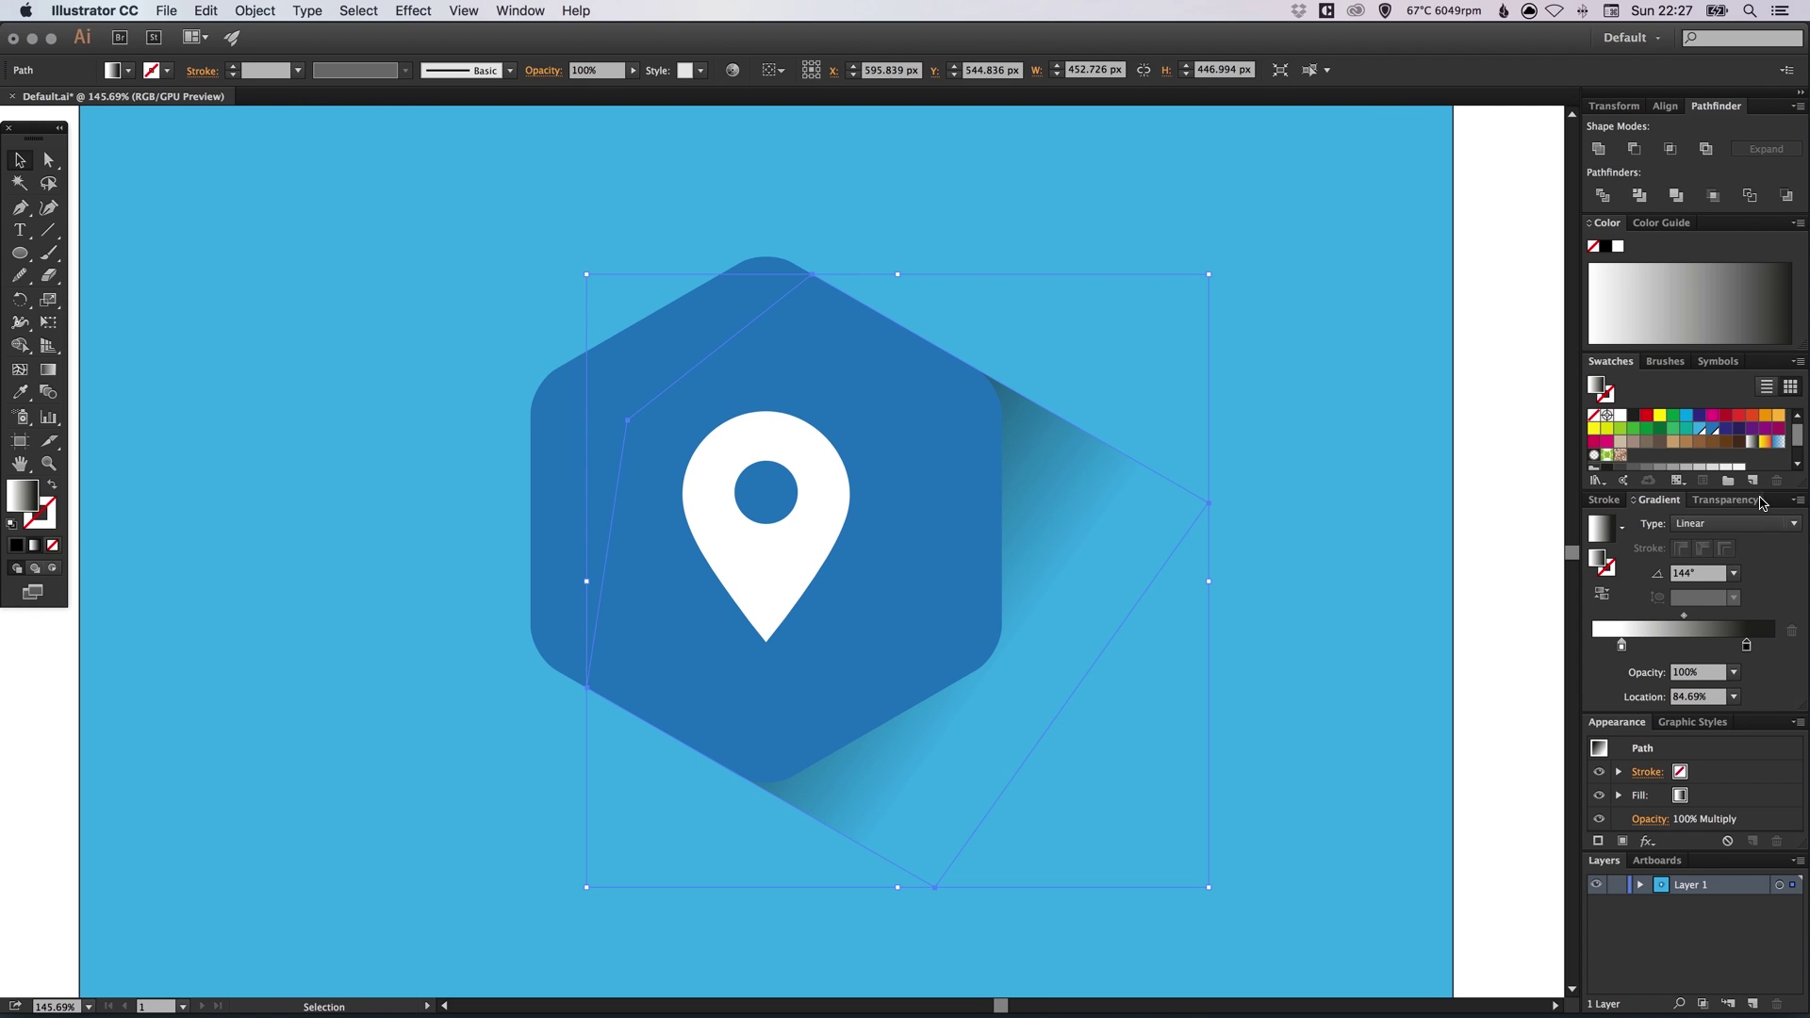
left_click(1724, 500)
left_click(1794, 523)
left_click_drag(1791, 541, 1765, 544)
left_click(1480, 517)
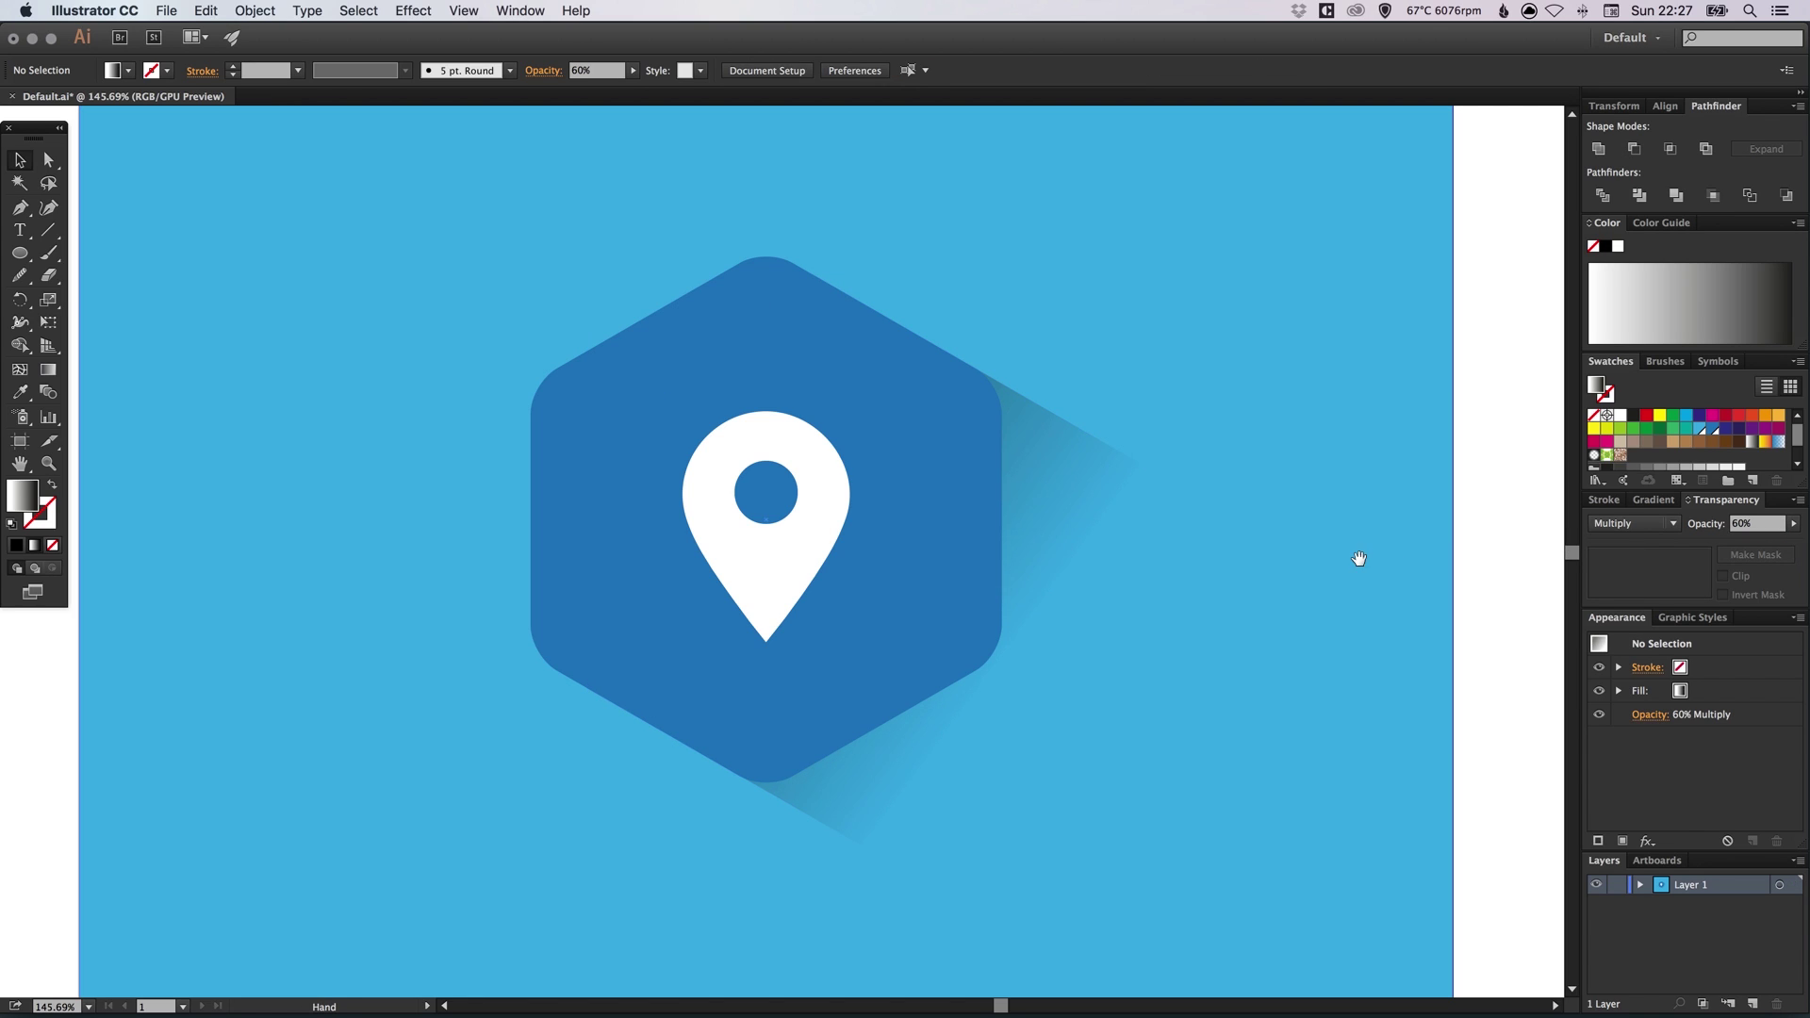
mouse_move(1358, 562)
left_mouse_down()
mouse_move(1334, 557)
mouse_move(1383, 563)
left_mouse_up()
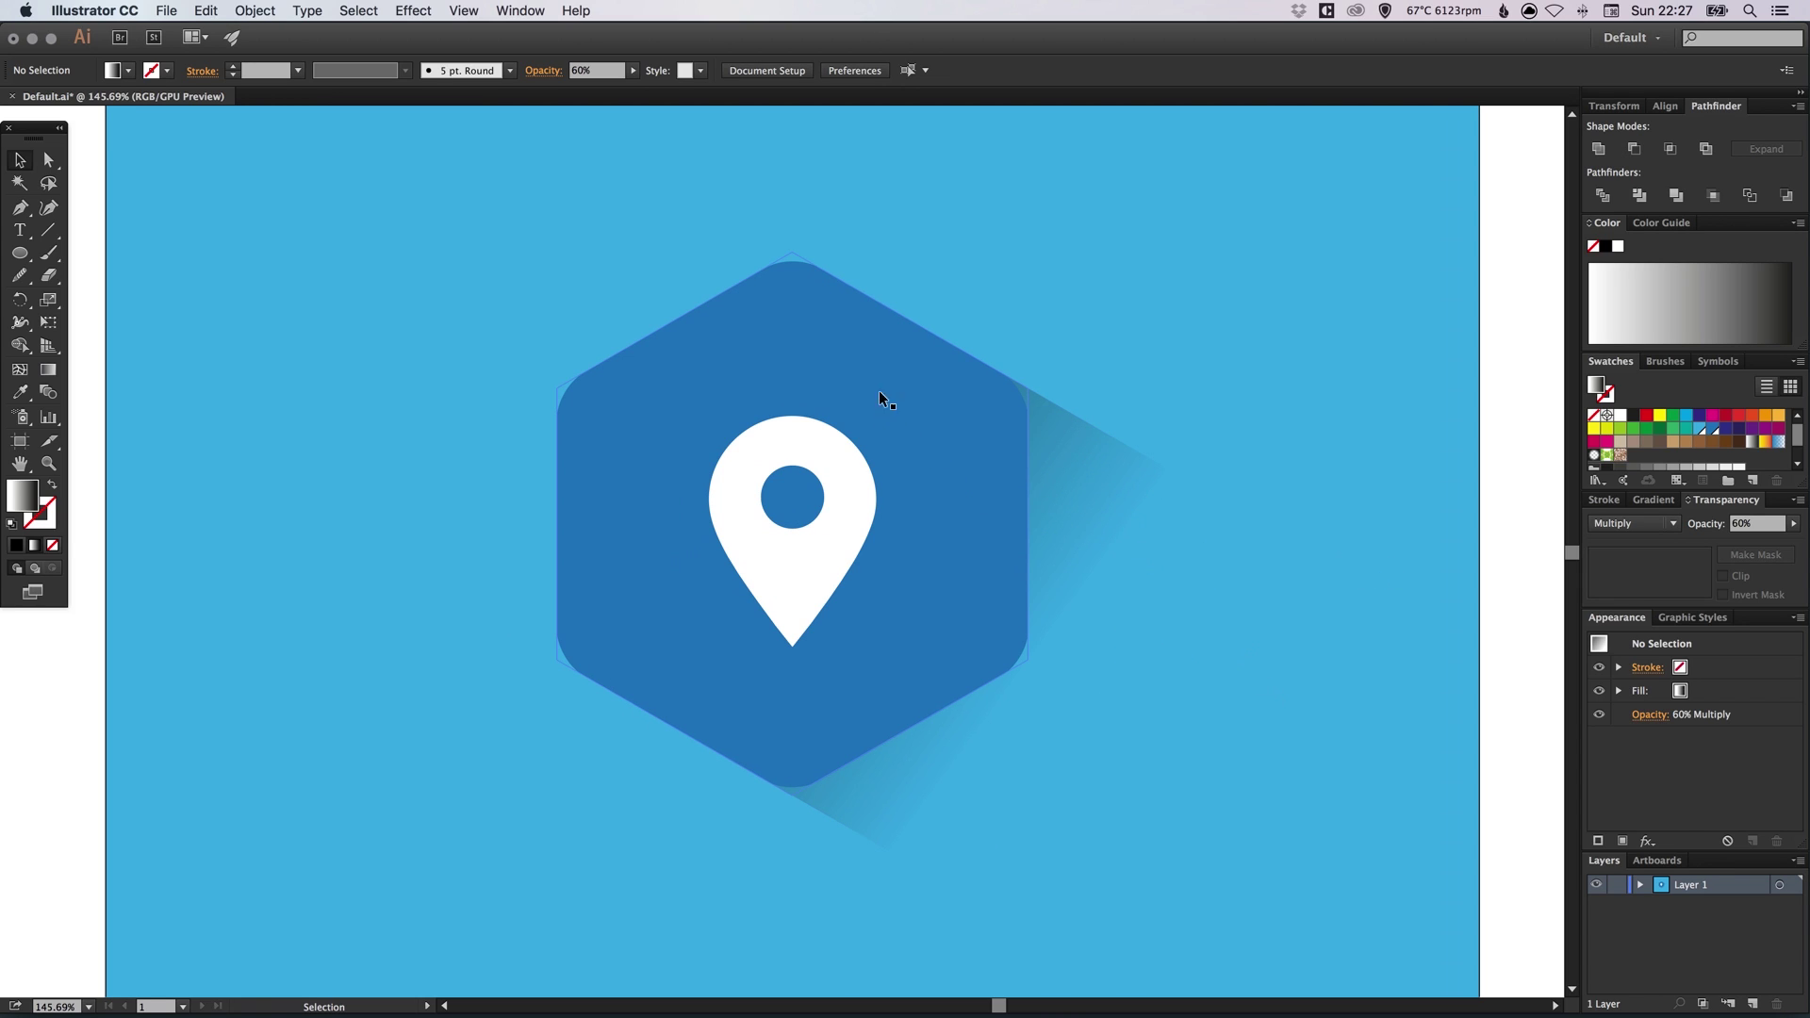
Zoom in on the map pin and pen a closed shadow from its tip out to the lower right
key("z")
left_click_drag(1180, 791, 1382, 921)
key("v")
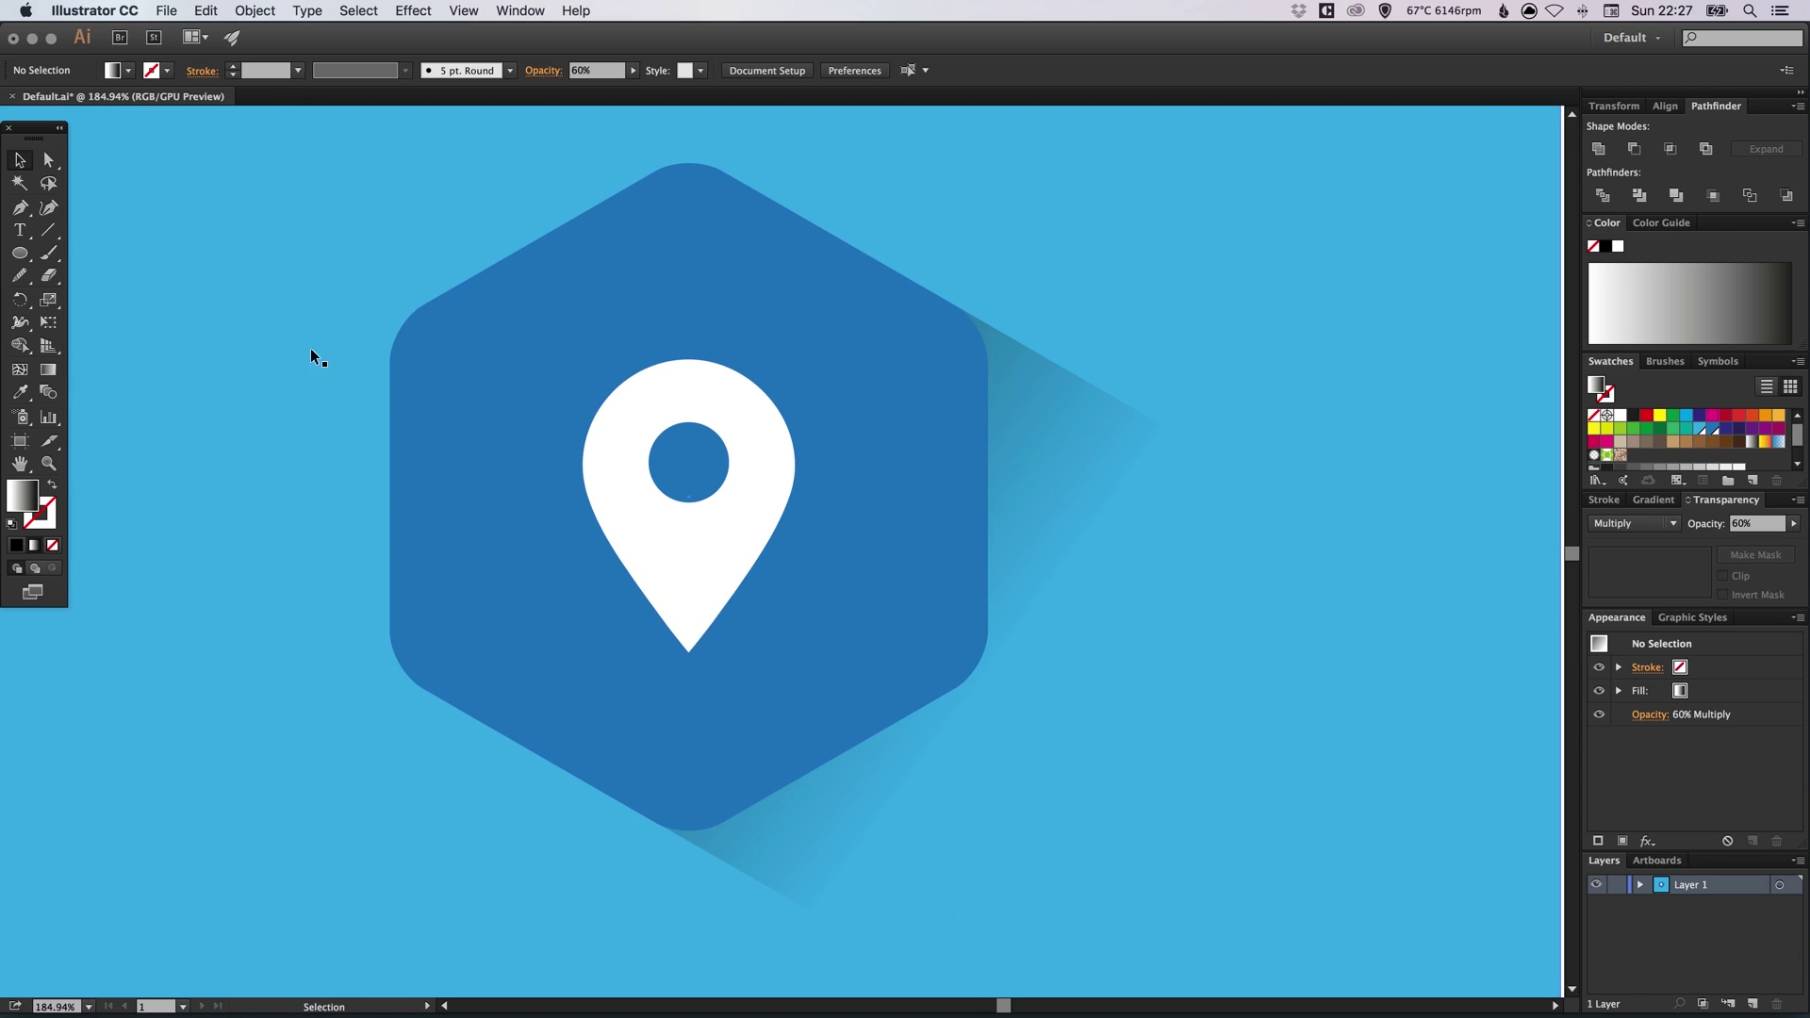
left_click(20, 208)
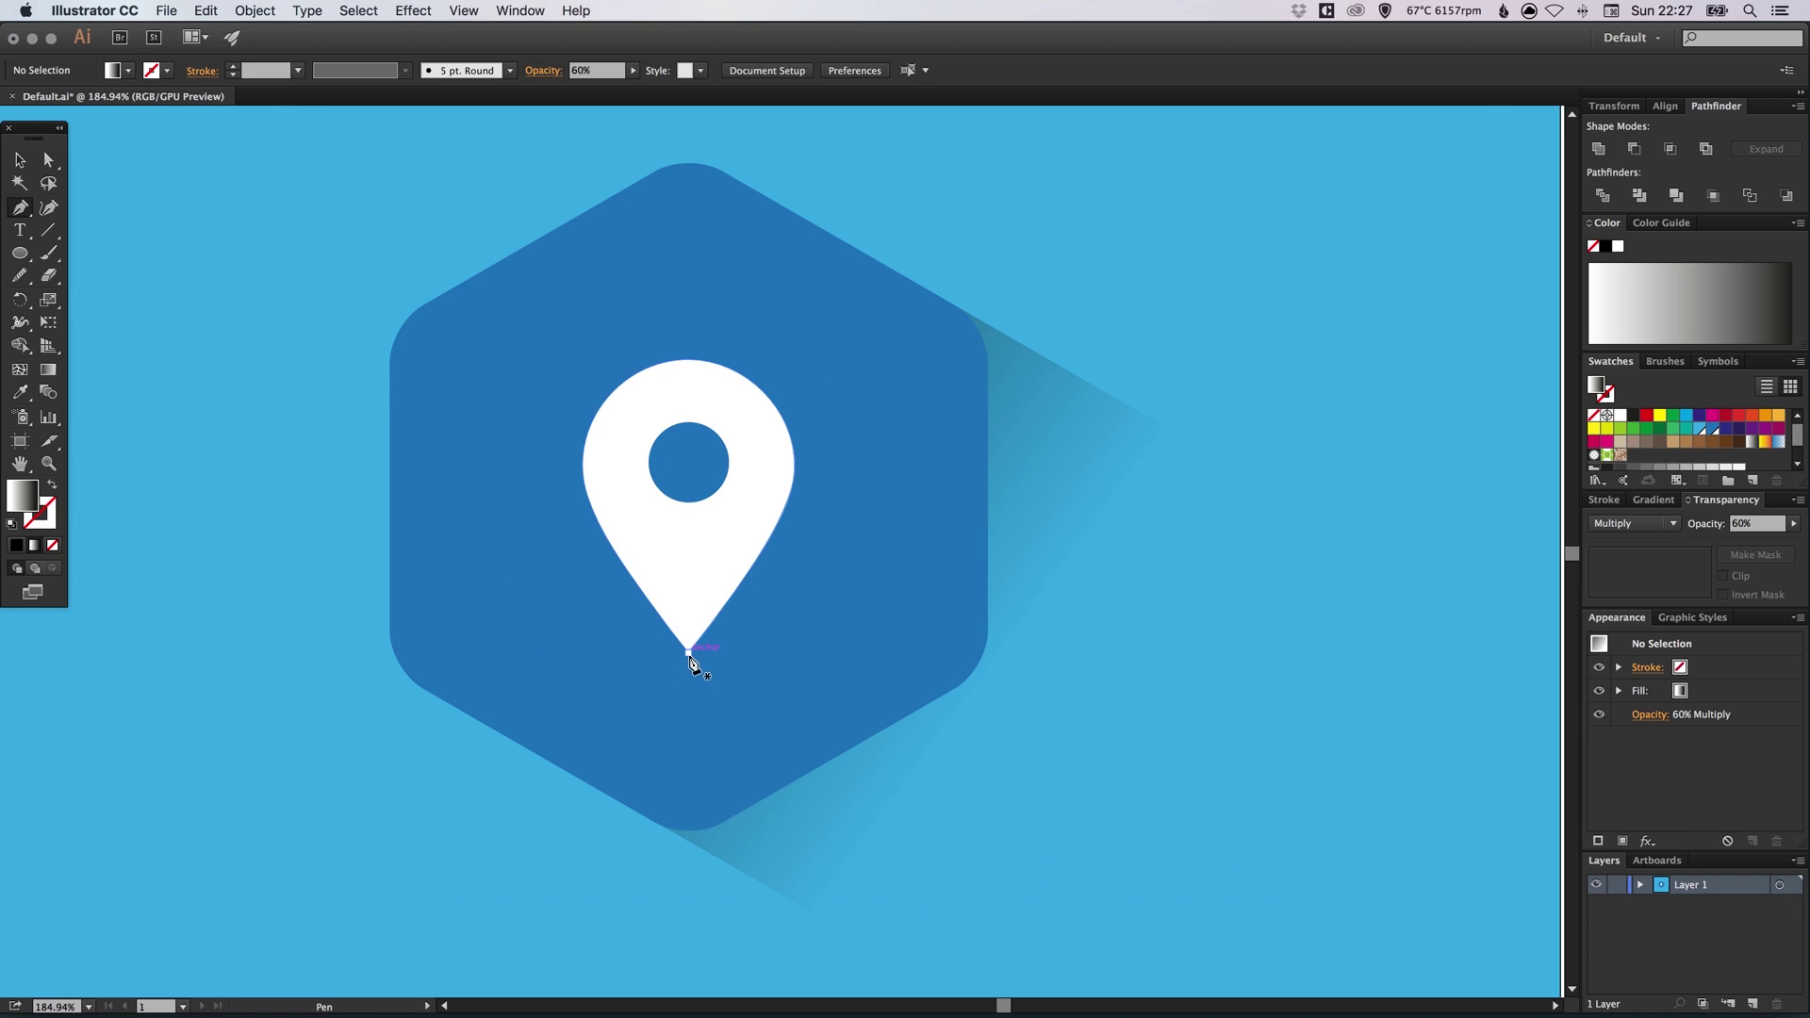
left_click(689, 654)
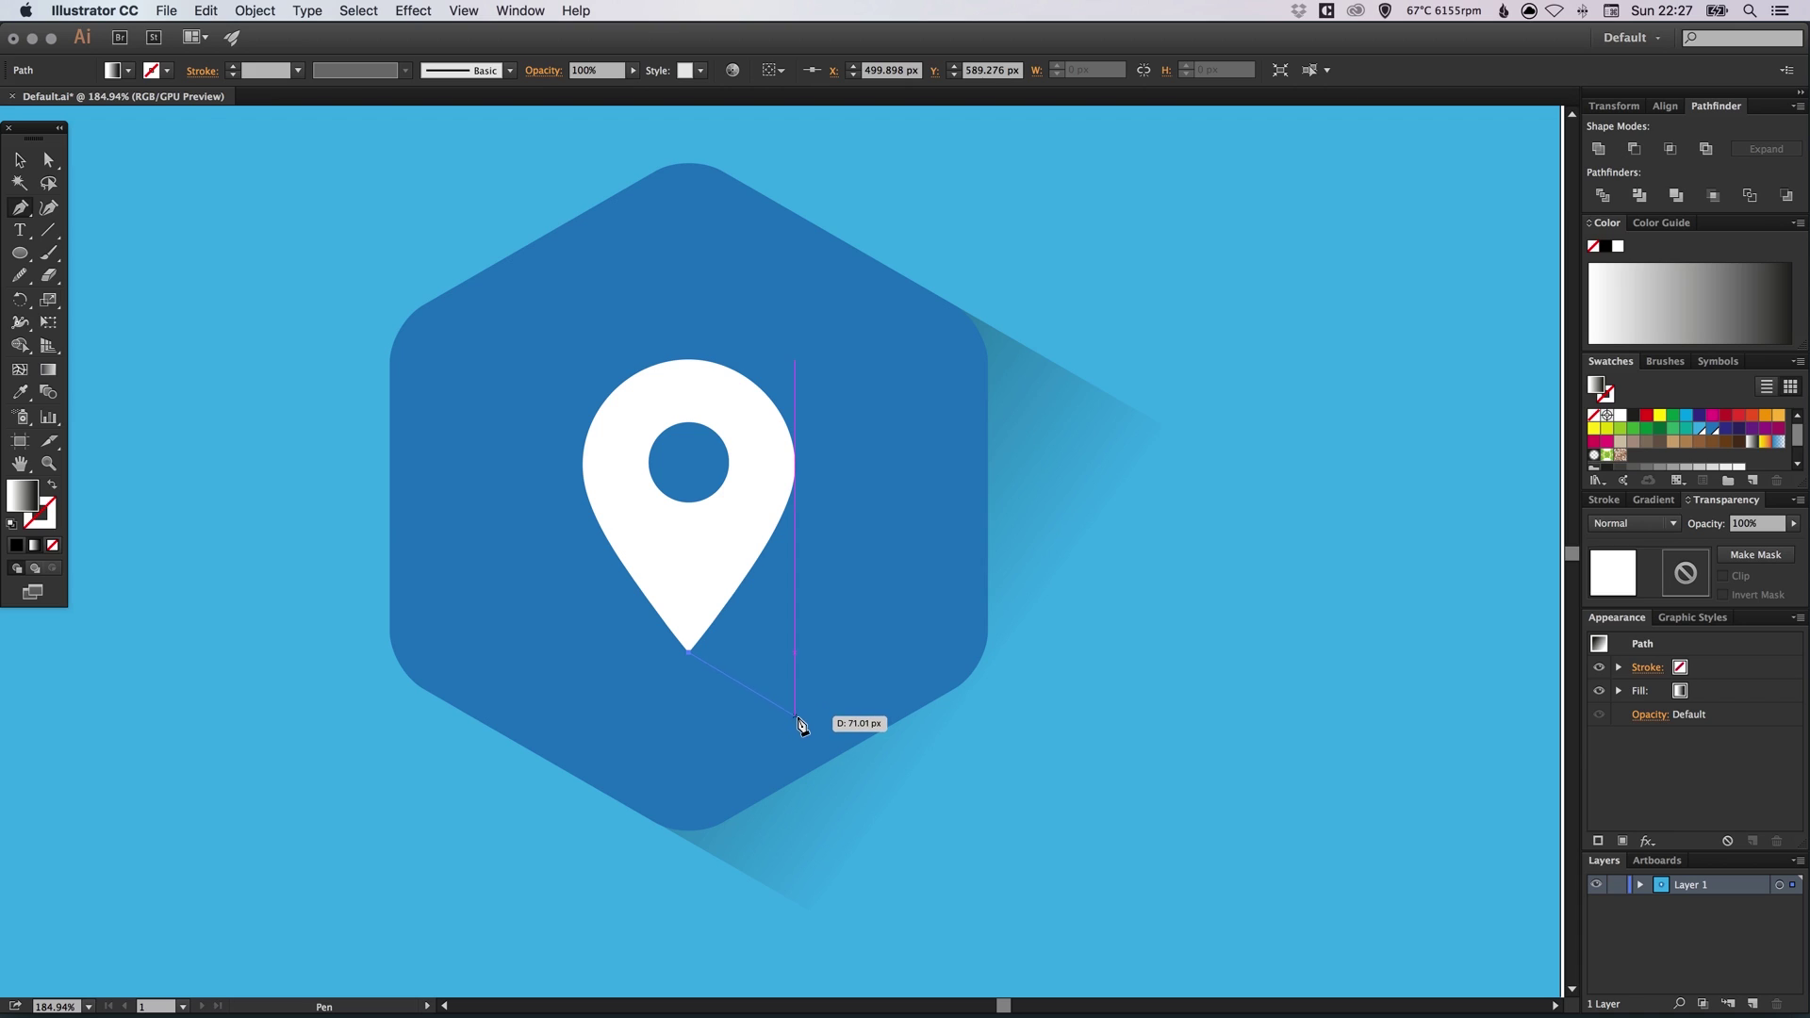
left_click(811, 725)
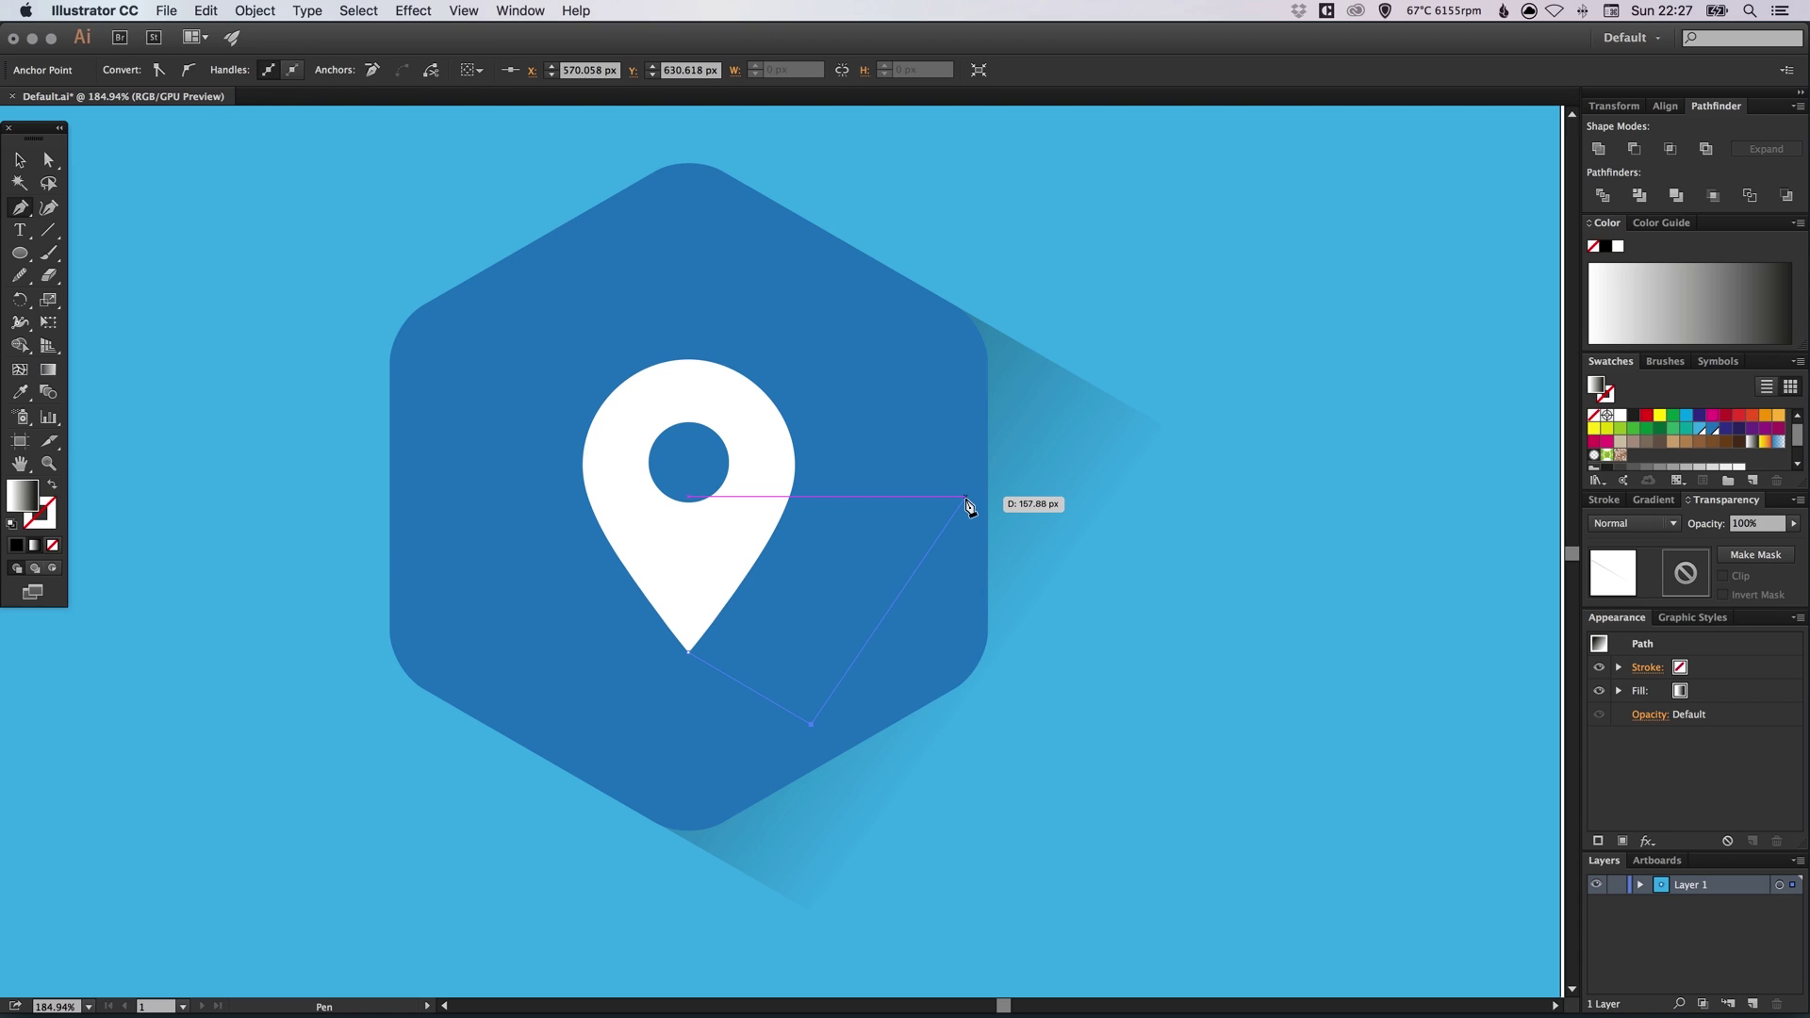
left_click(965, 499)
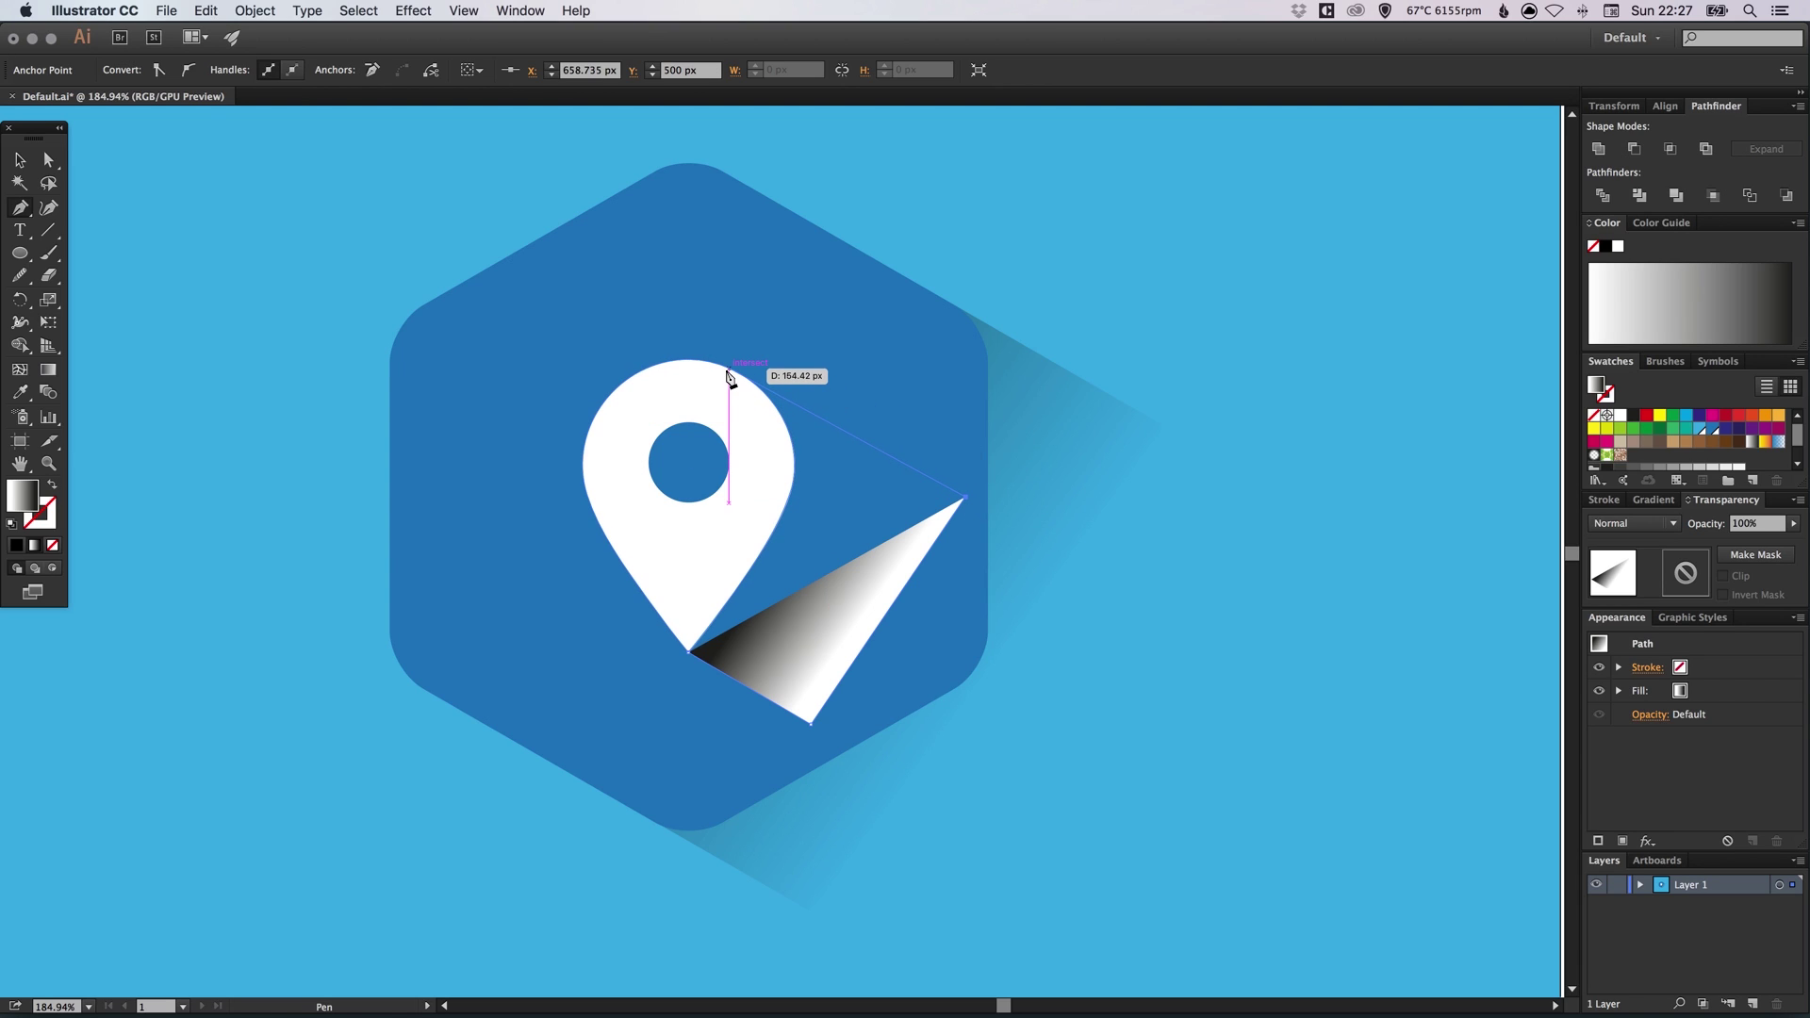
left_click(729, 374)
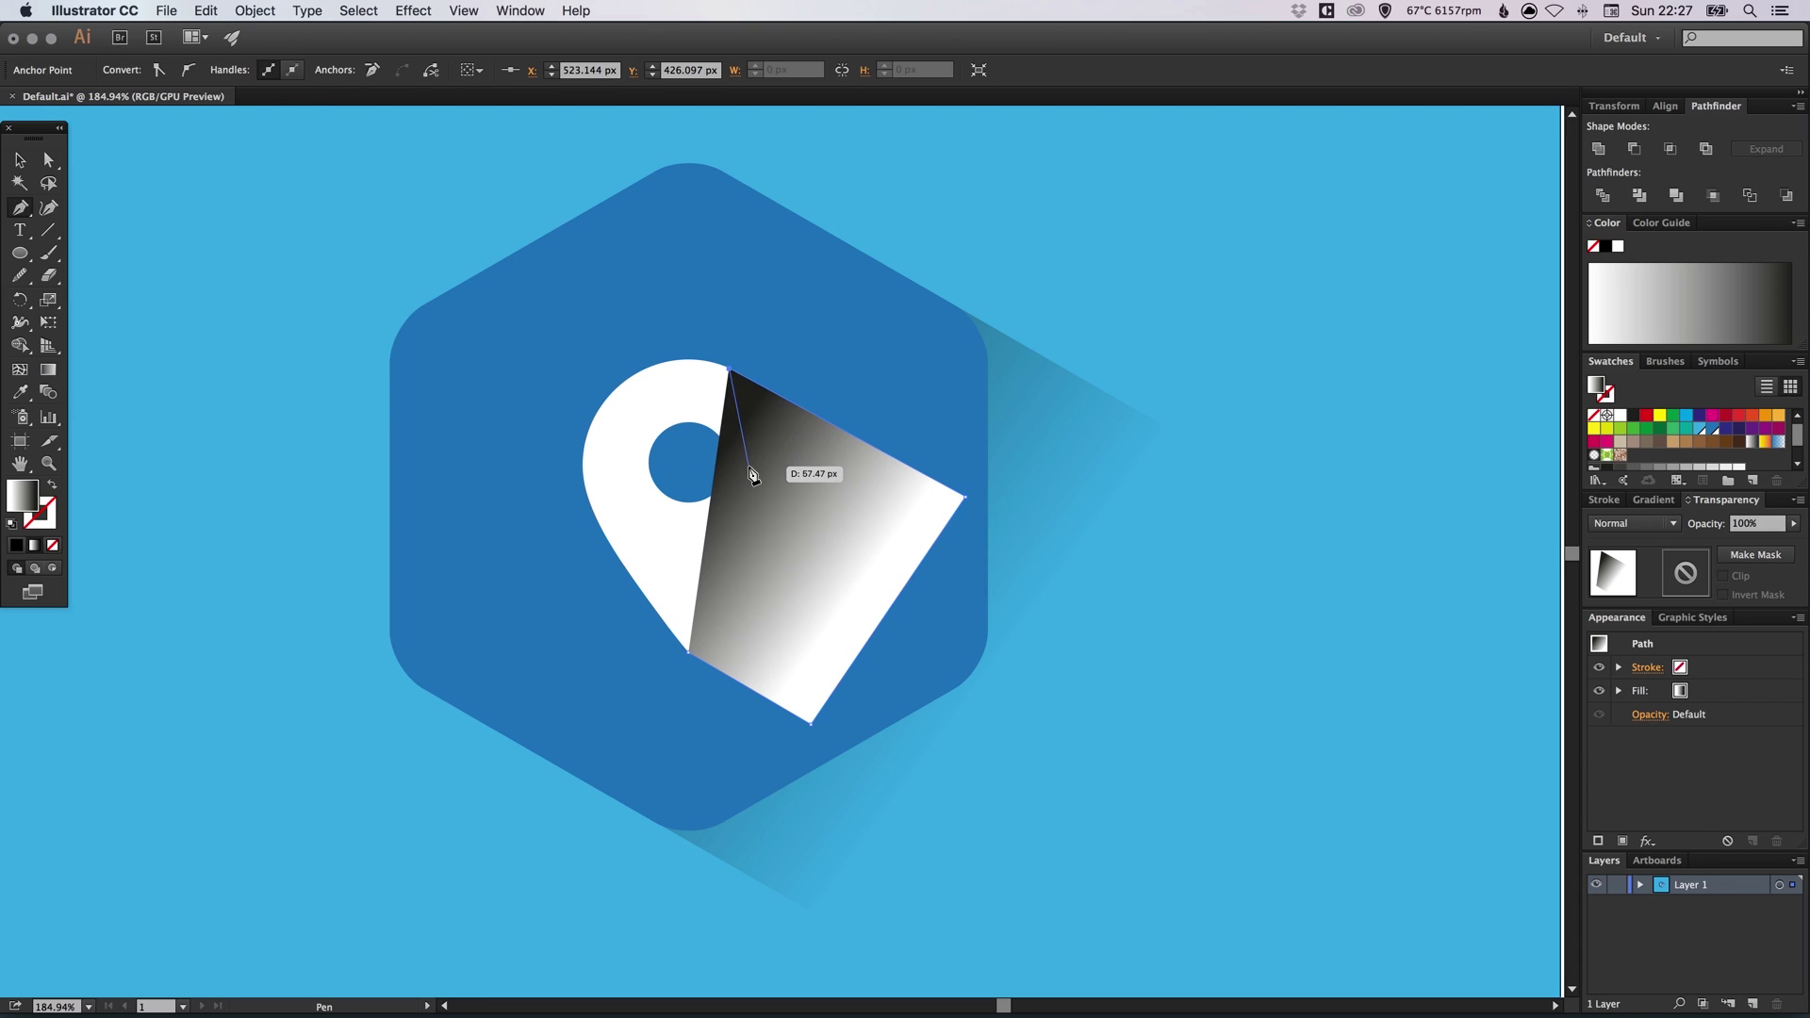
left_click(749, 465)
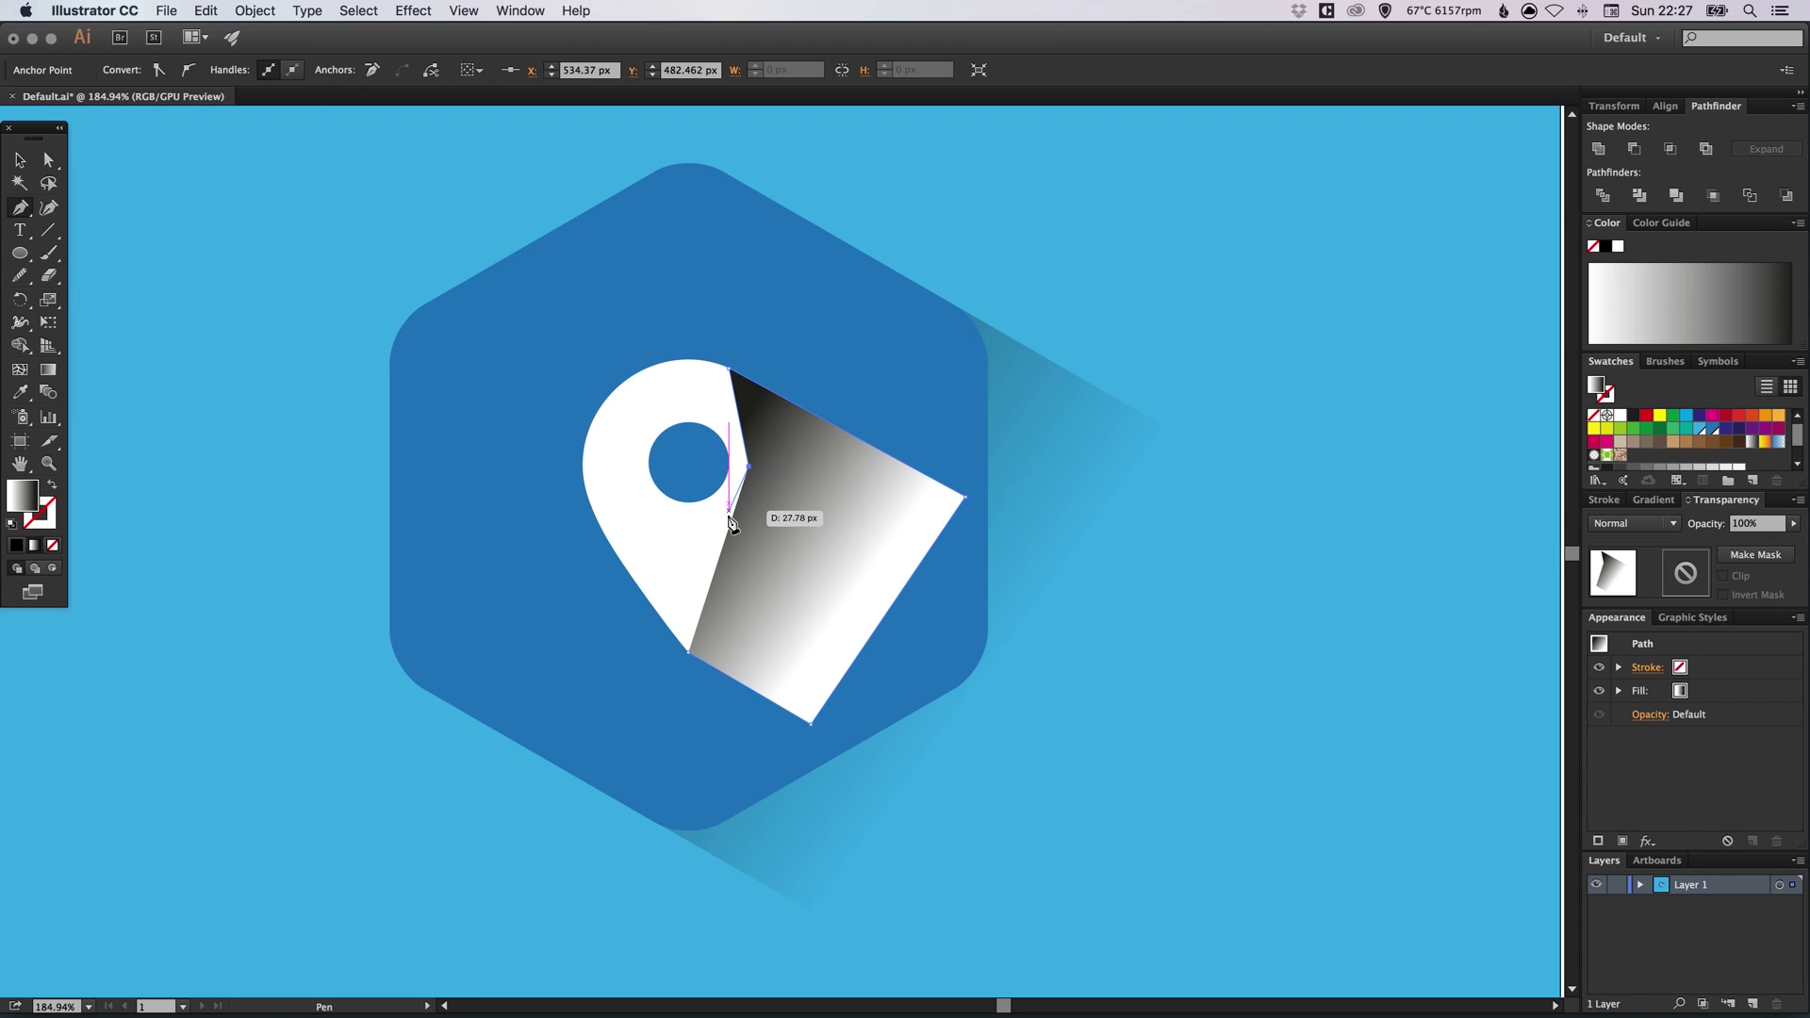
left_click(709, 556)
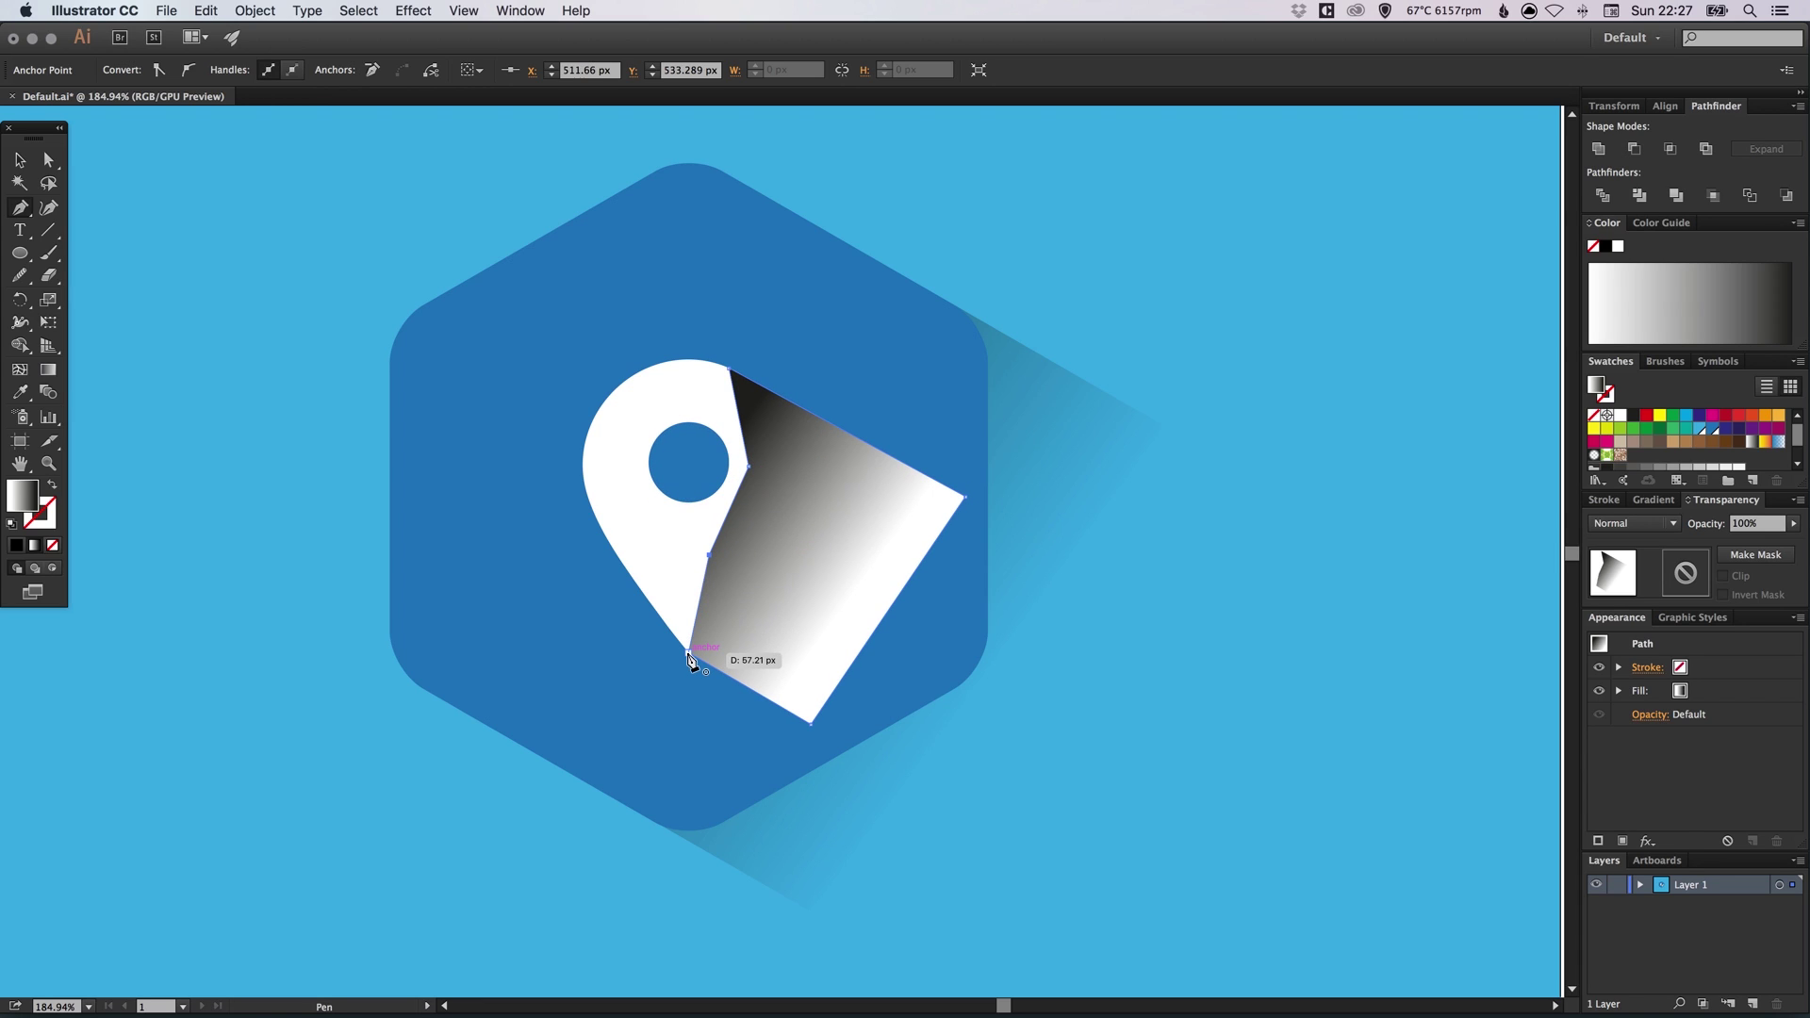
left_click(688, 653)
key("v")
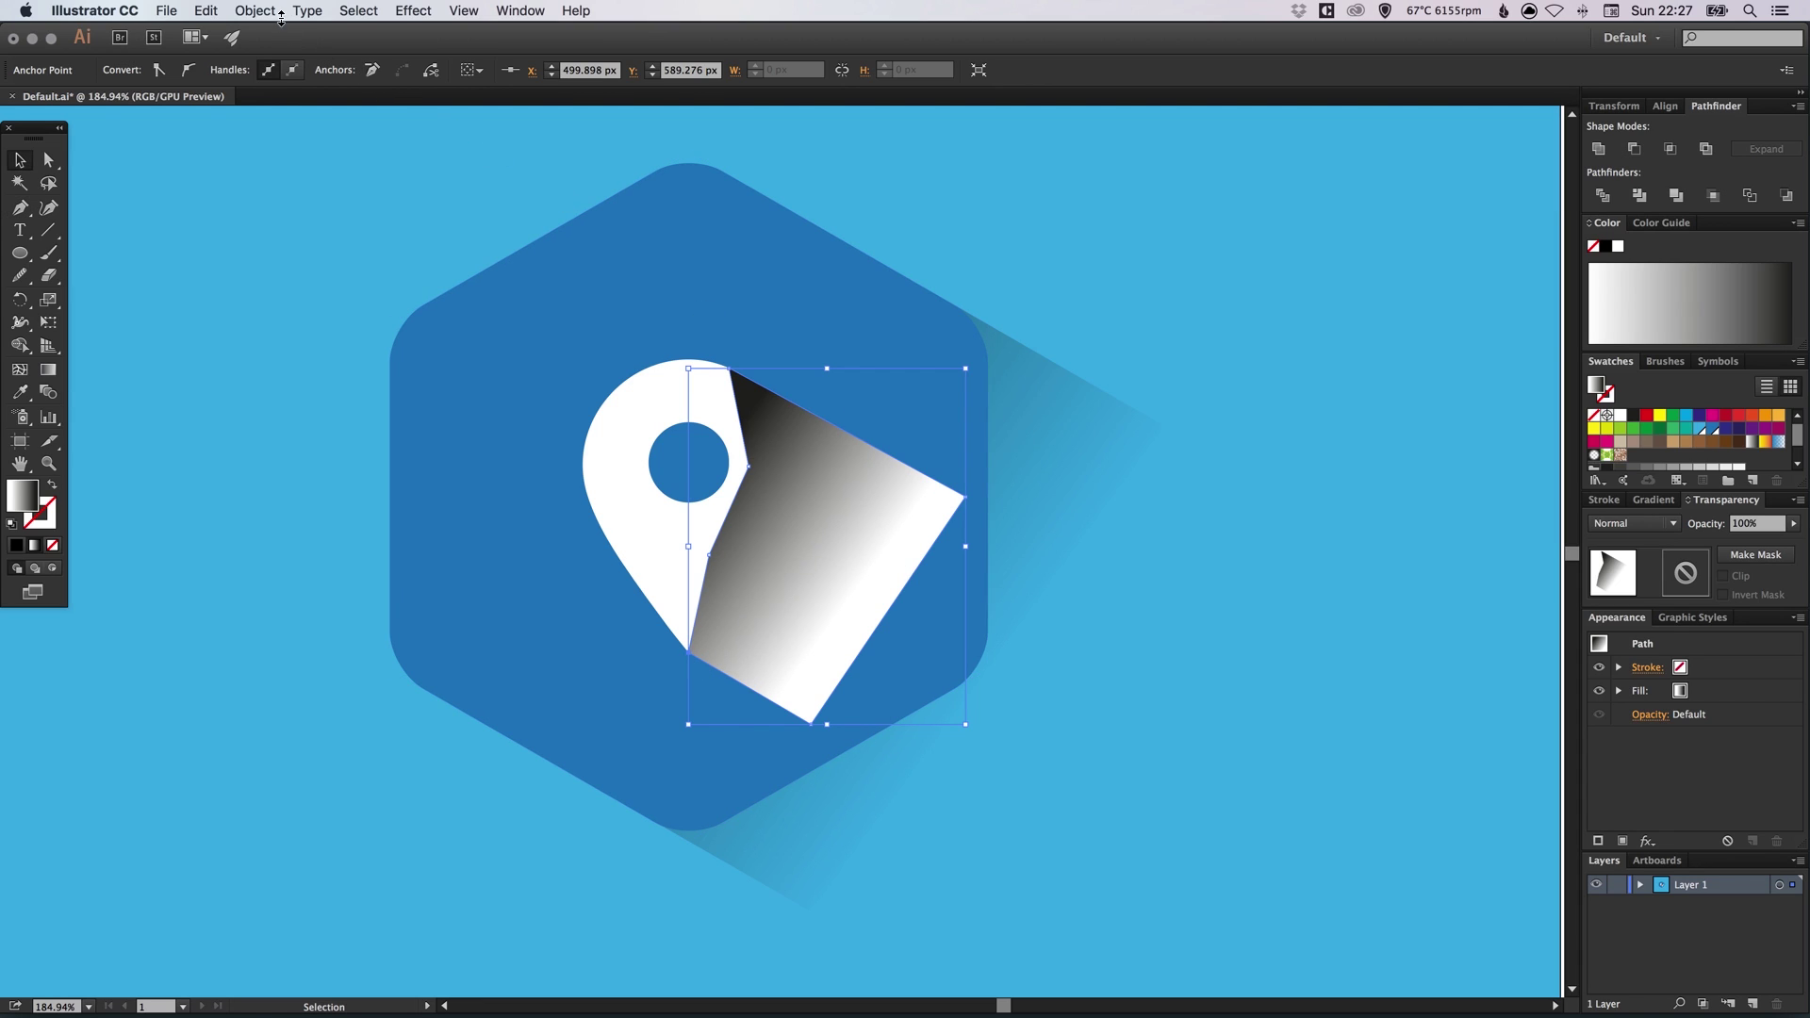
Send the pin's shadow backward behind the pin and adjust its gradient stops
left_click(266, 10)
mouse_move(283, 51)
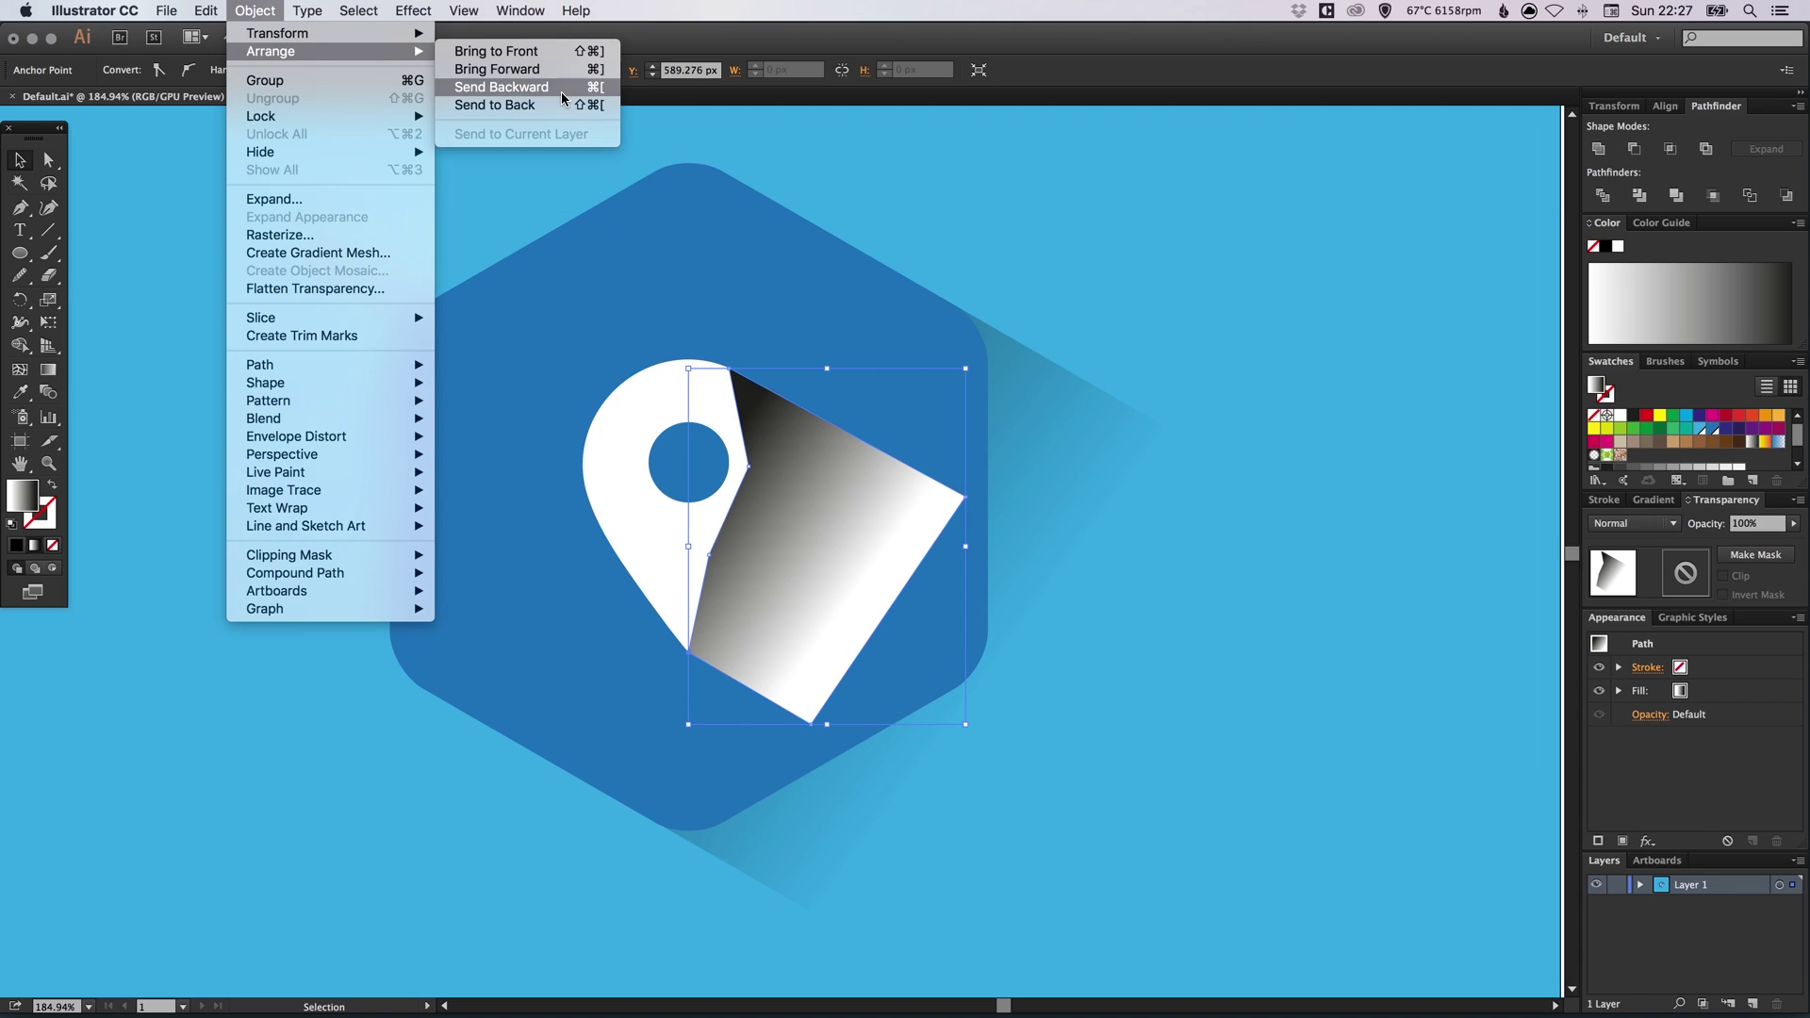
left_click(480, 93)
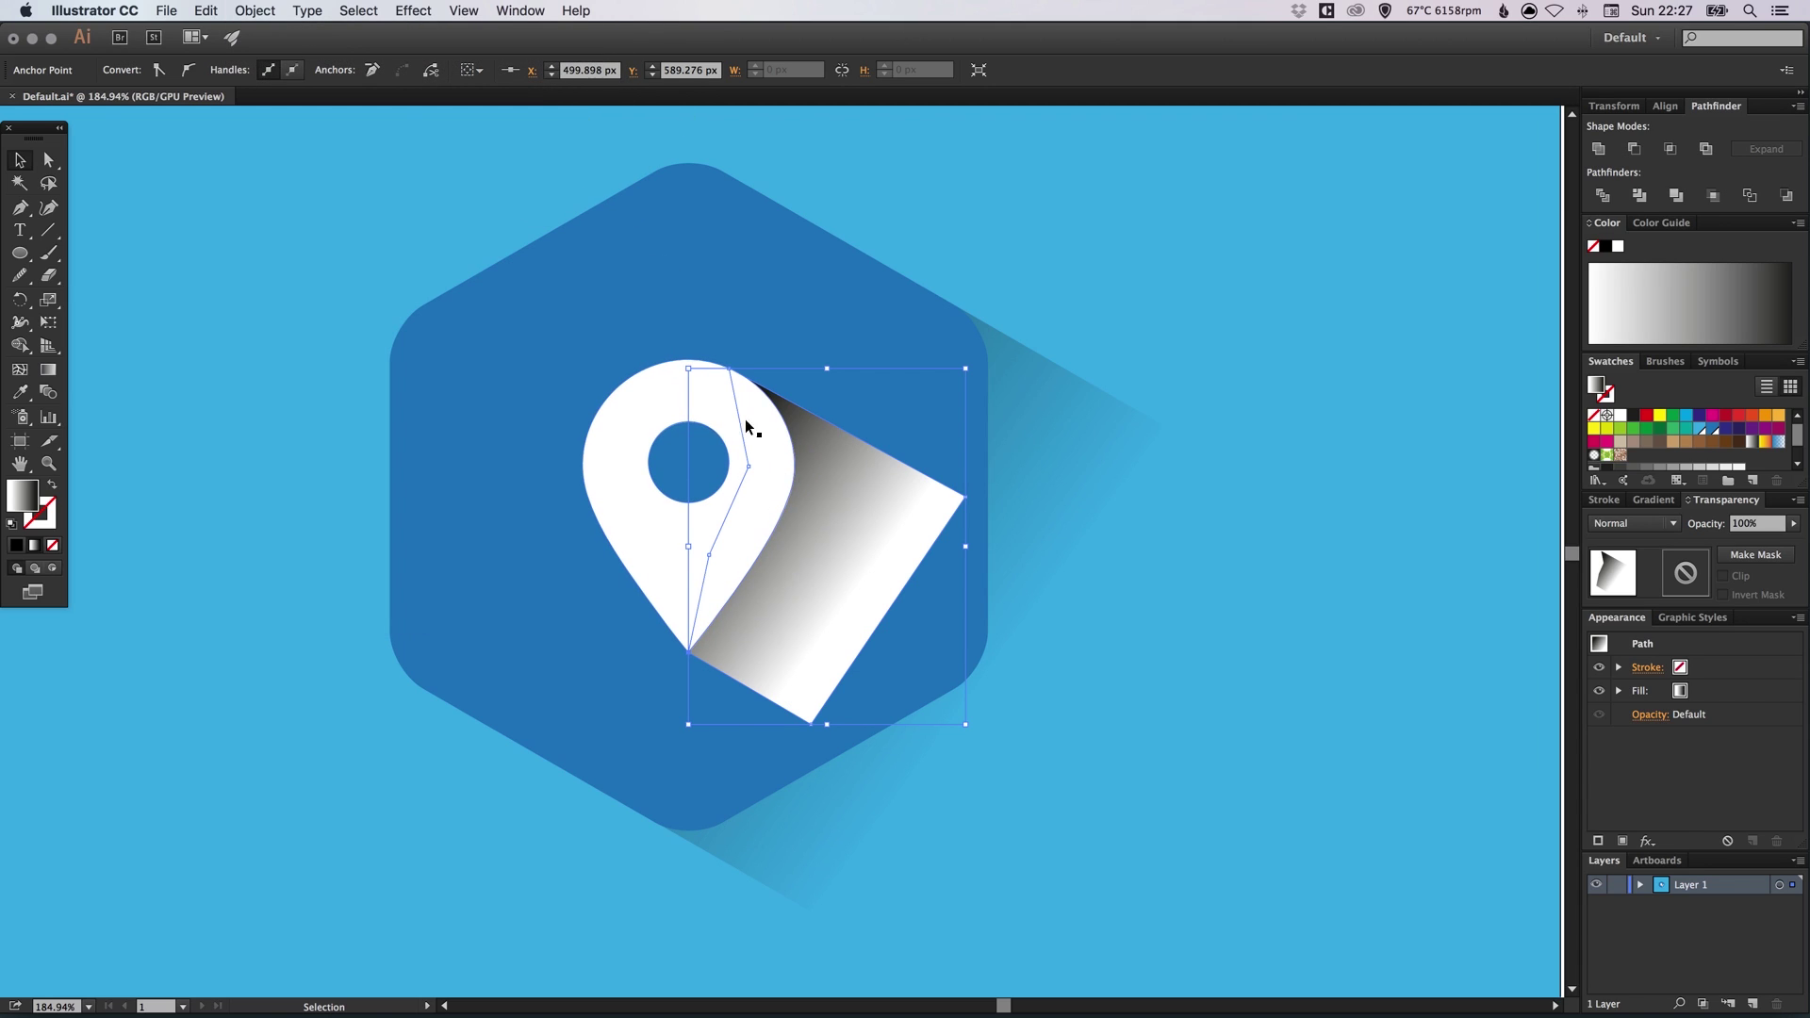
left_click(1079, 349)
left_click(874, 559)
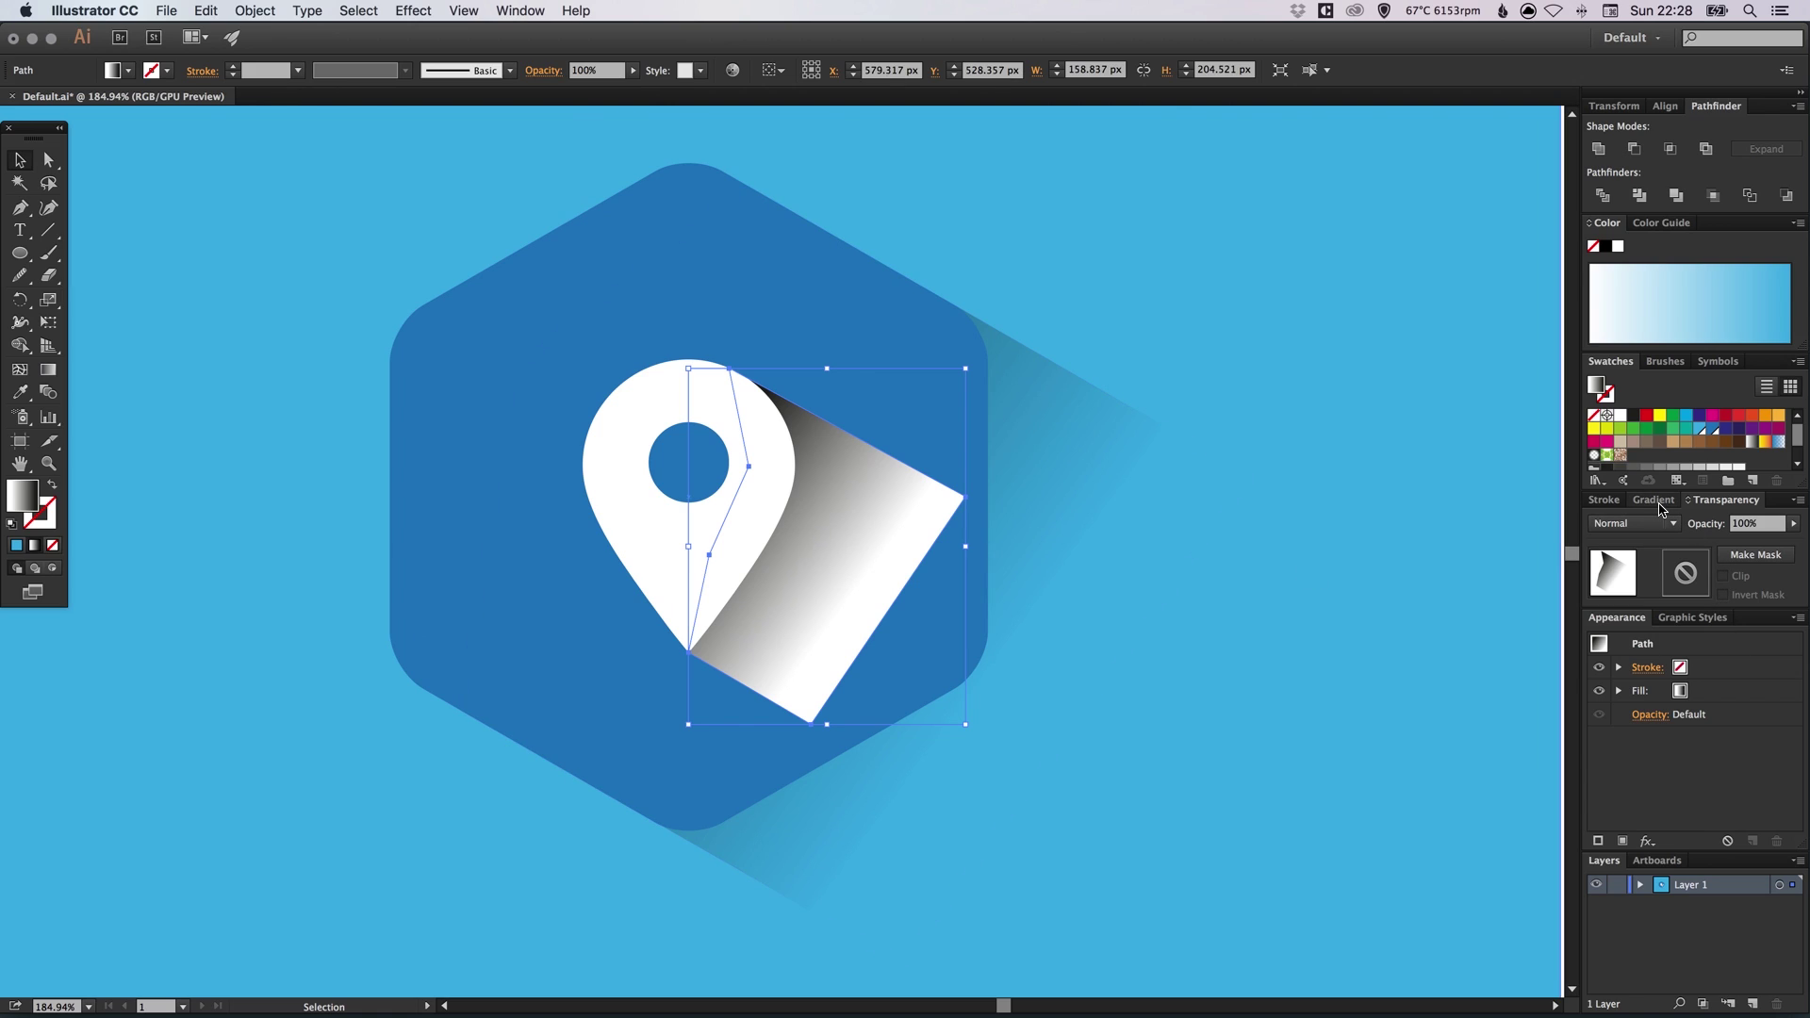
left_click(1656, 500)
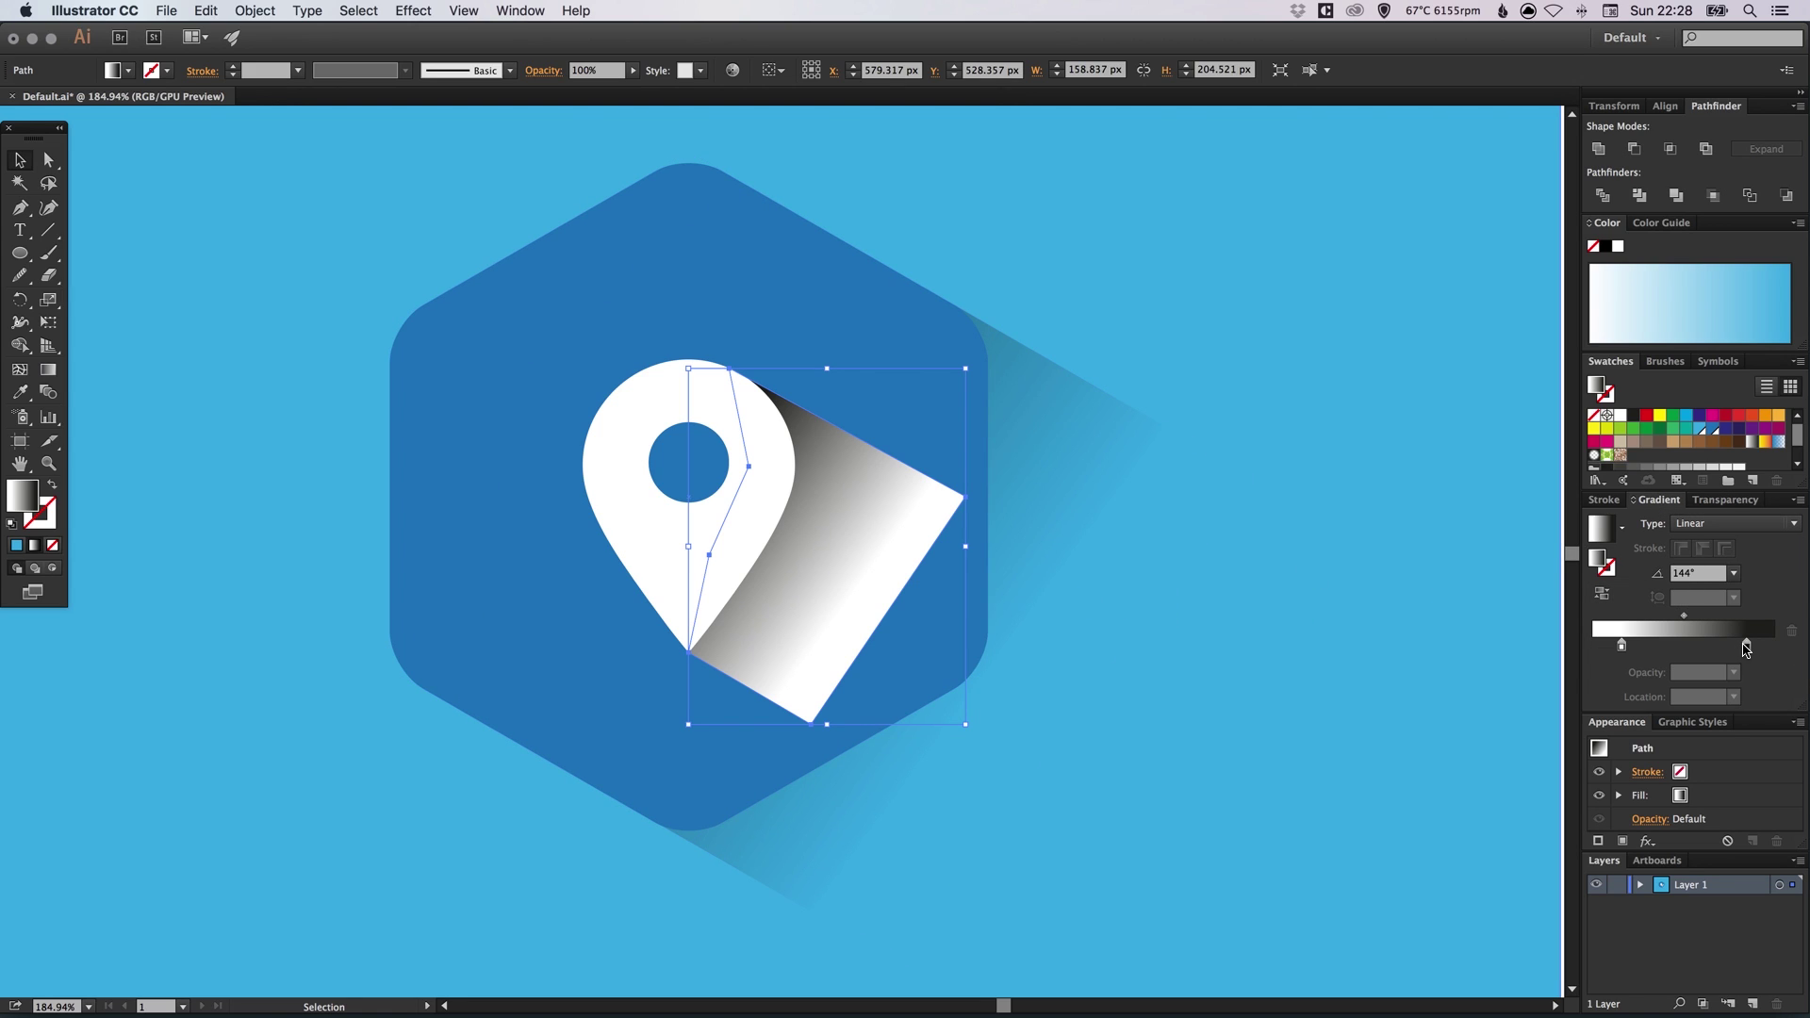
left_click_drag(1746, 645, 1683, 651)
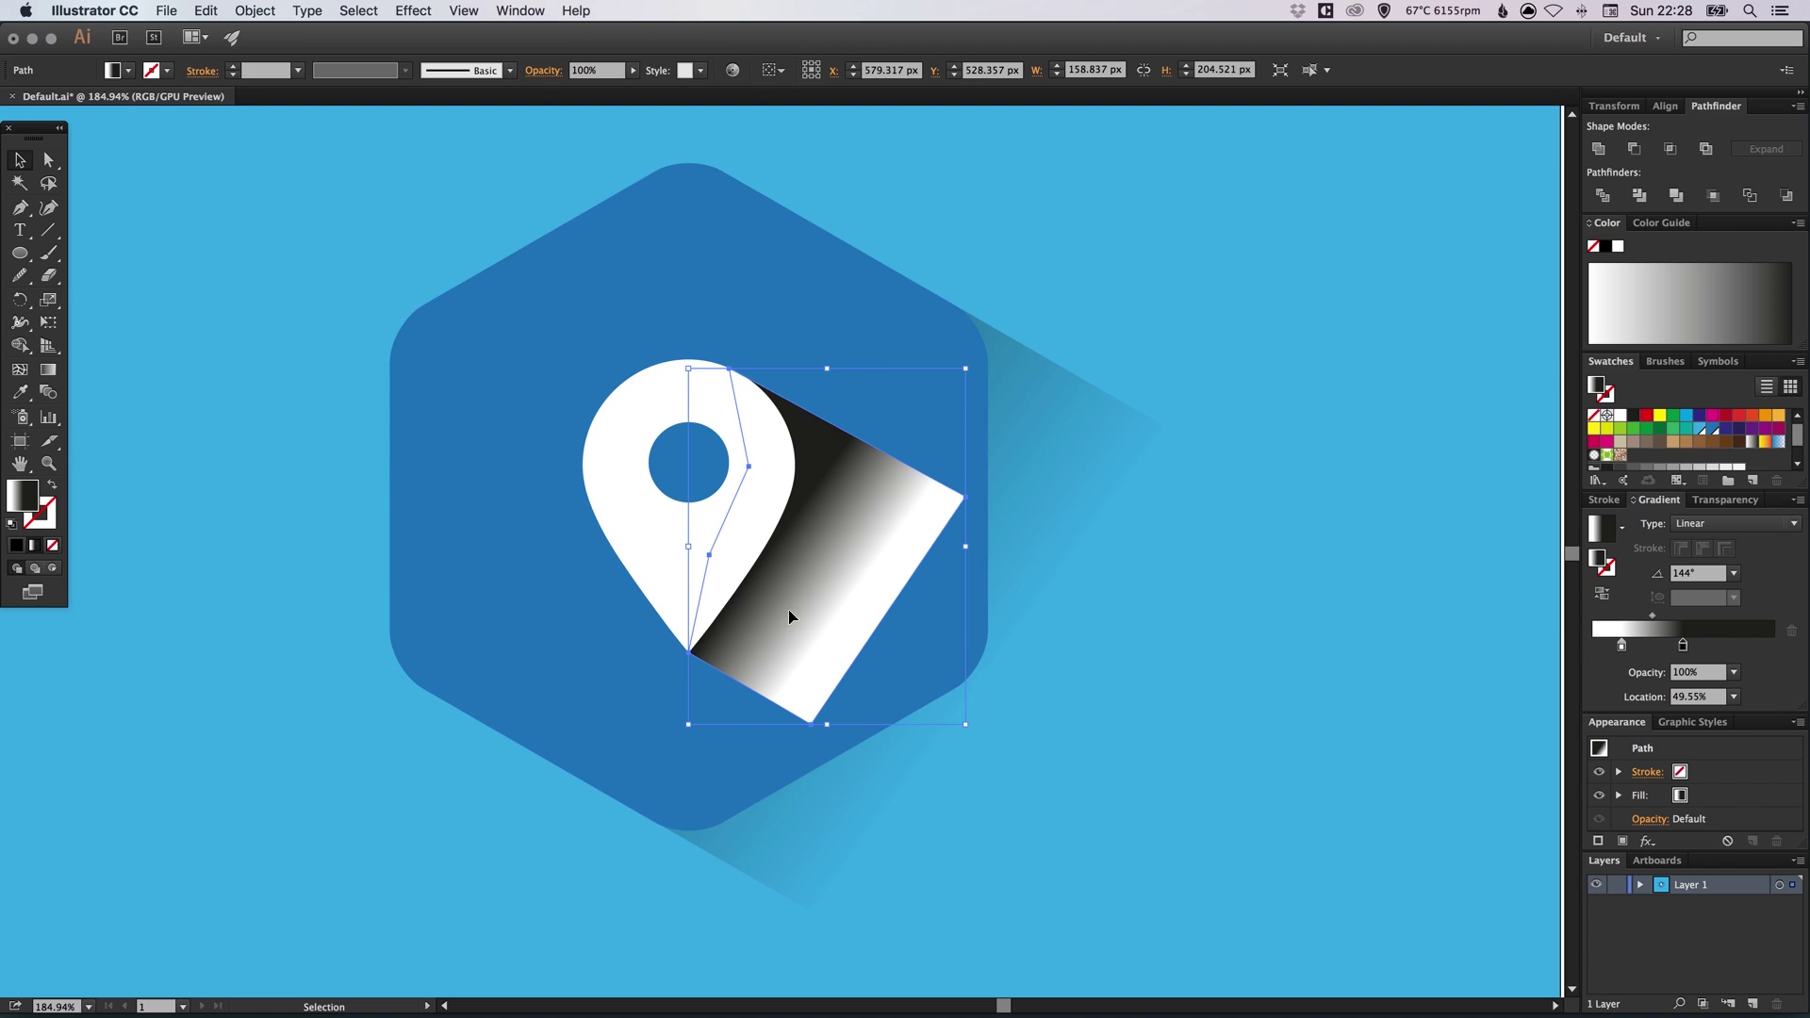
left_click_drag(1684, 649, 1773, 649)
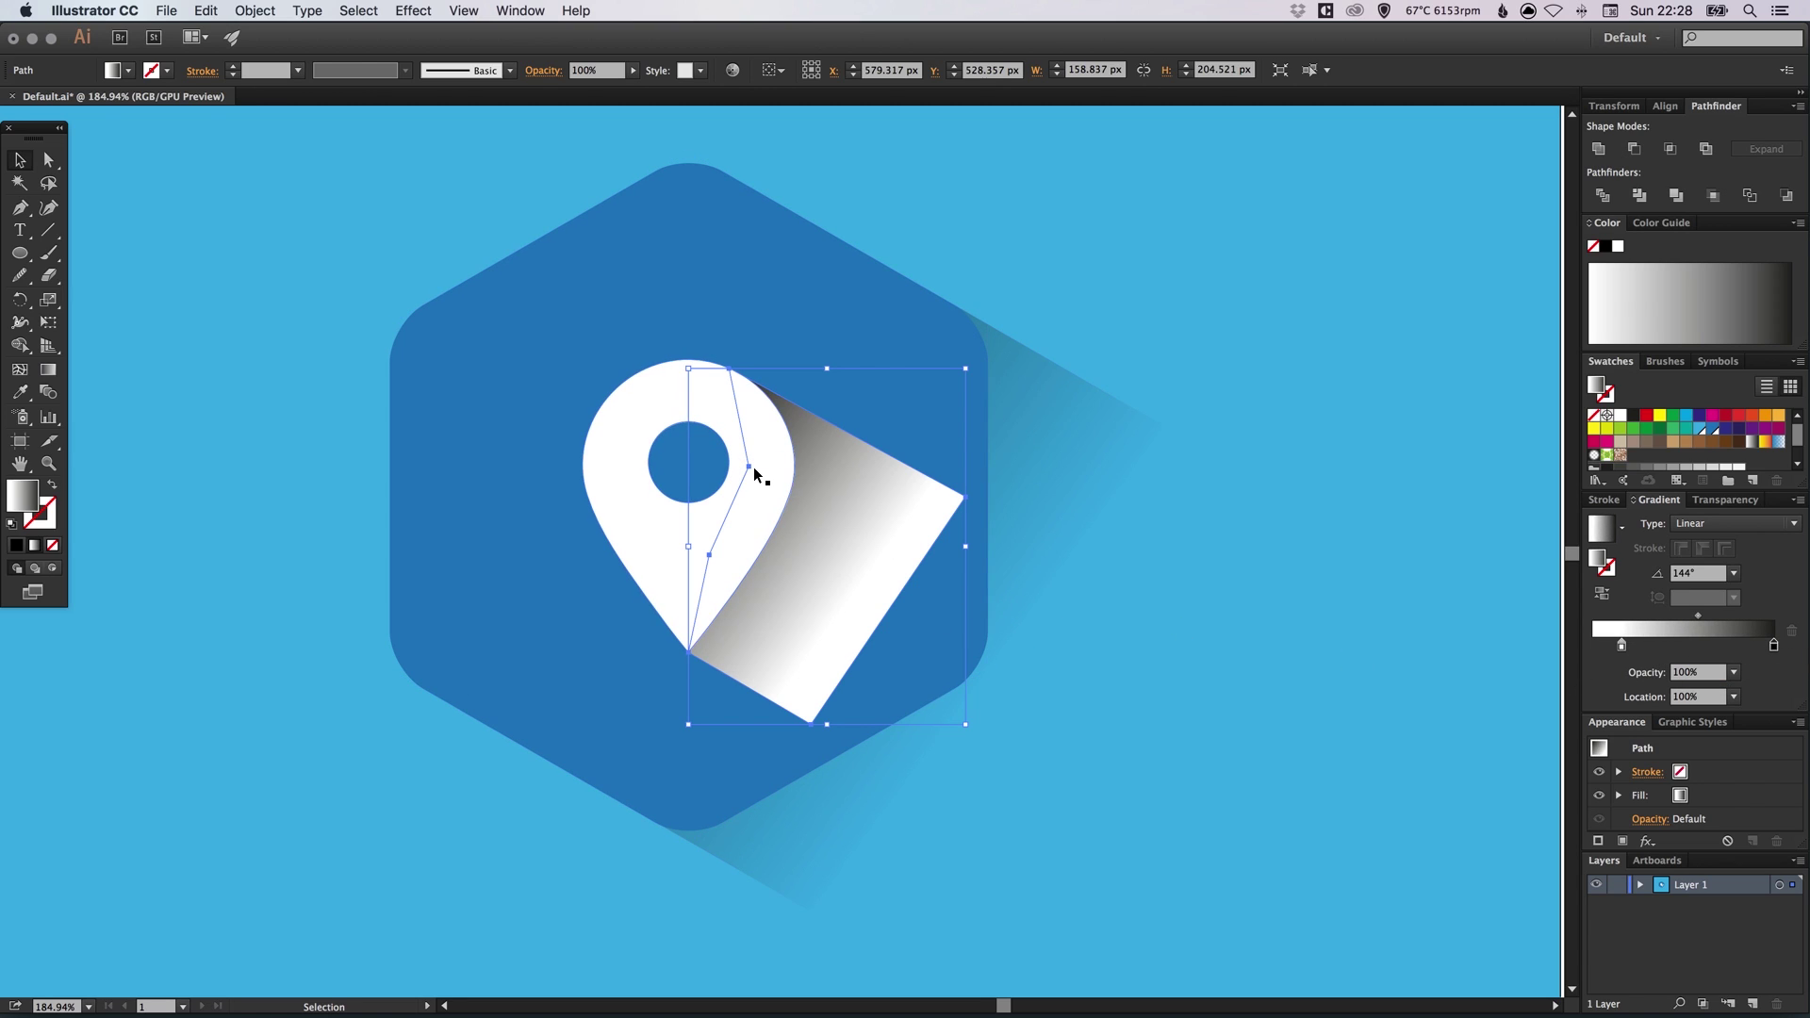
Blend the pin's shadow with Multiply and set its opacity to 60%
left_click(1722, 500)
left_click(1628, 526)
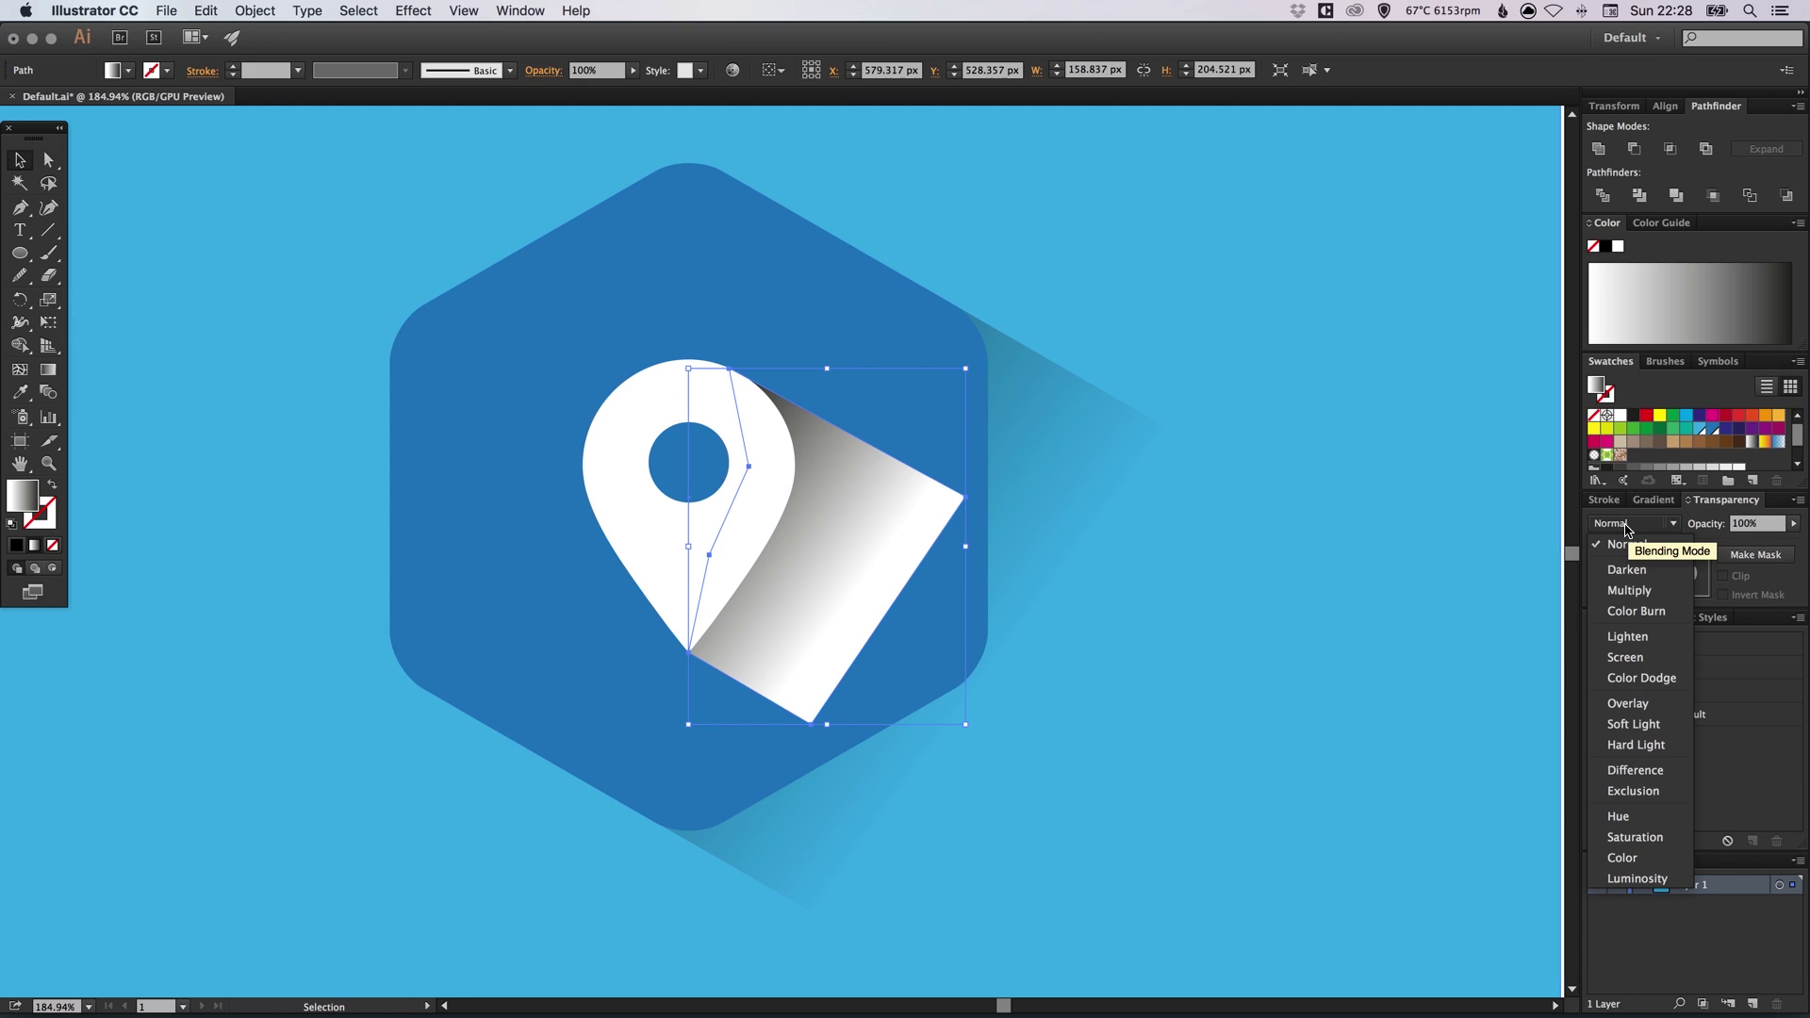
left_click(1638, 591)
left_click(1212, 309)
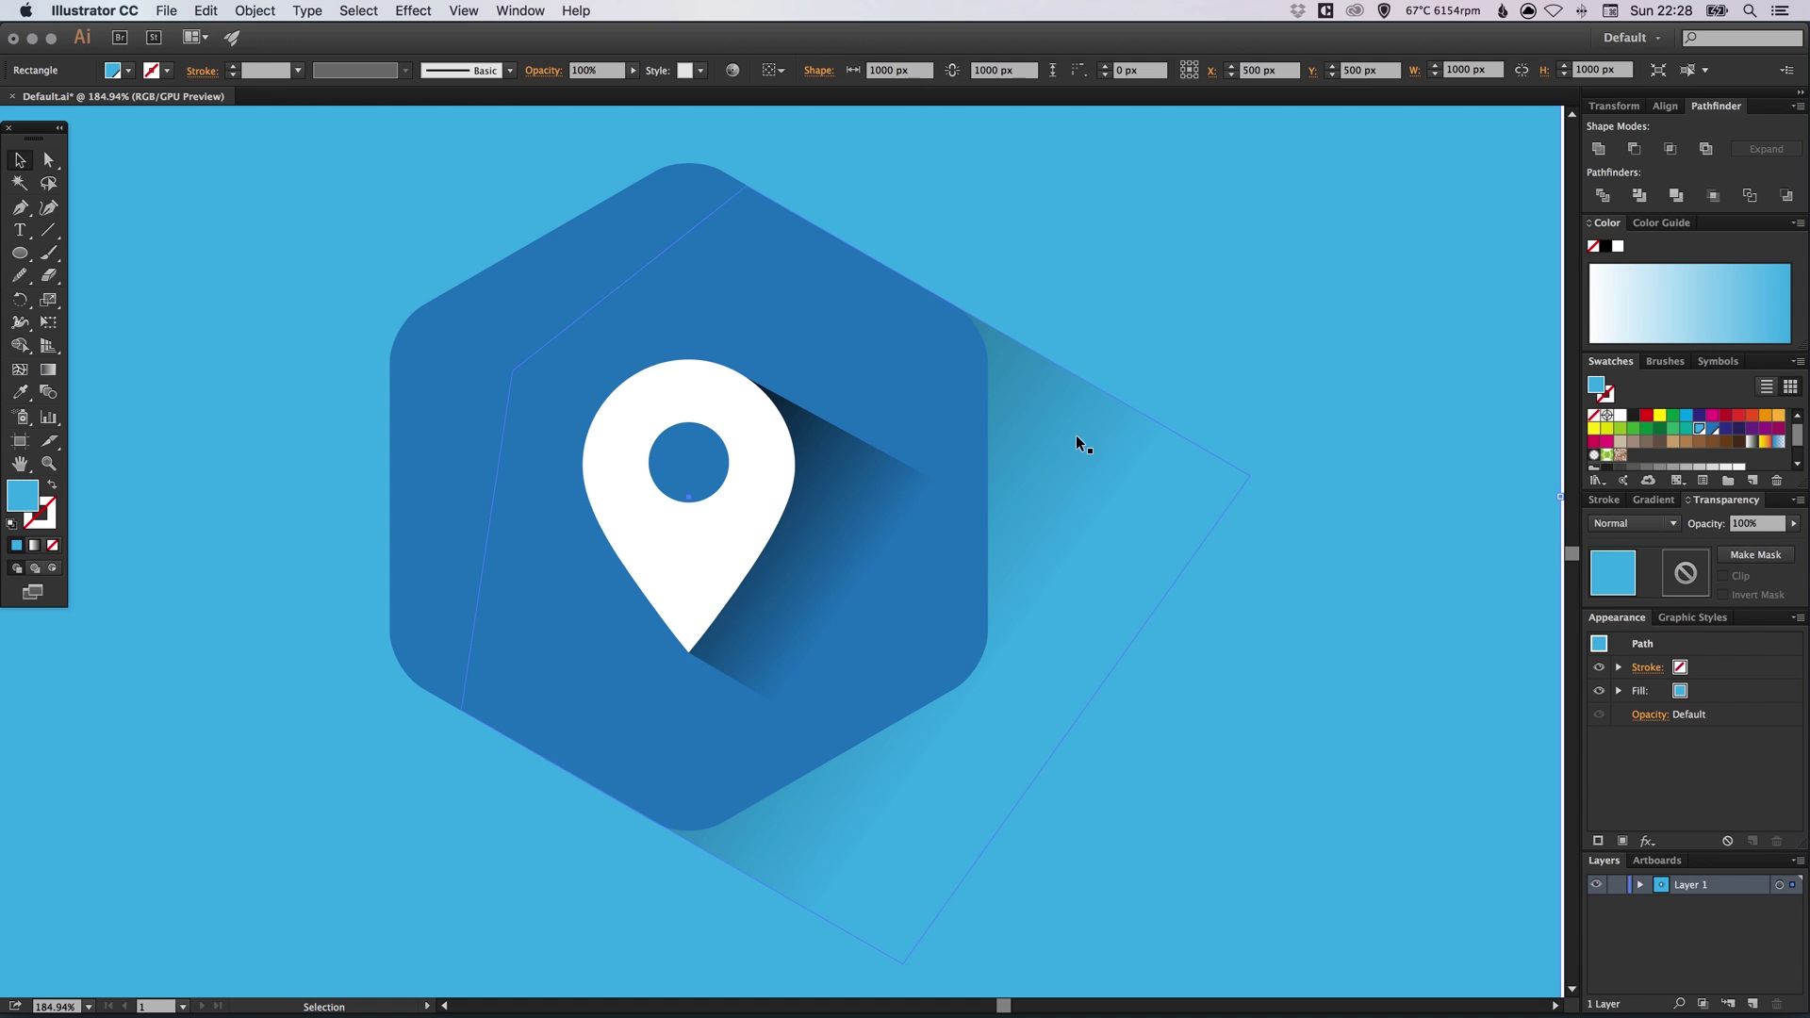
left_click(877, 482)
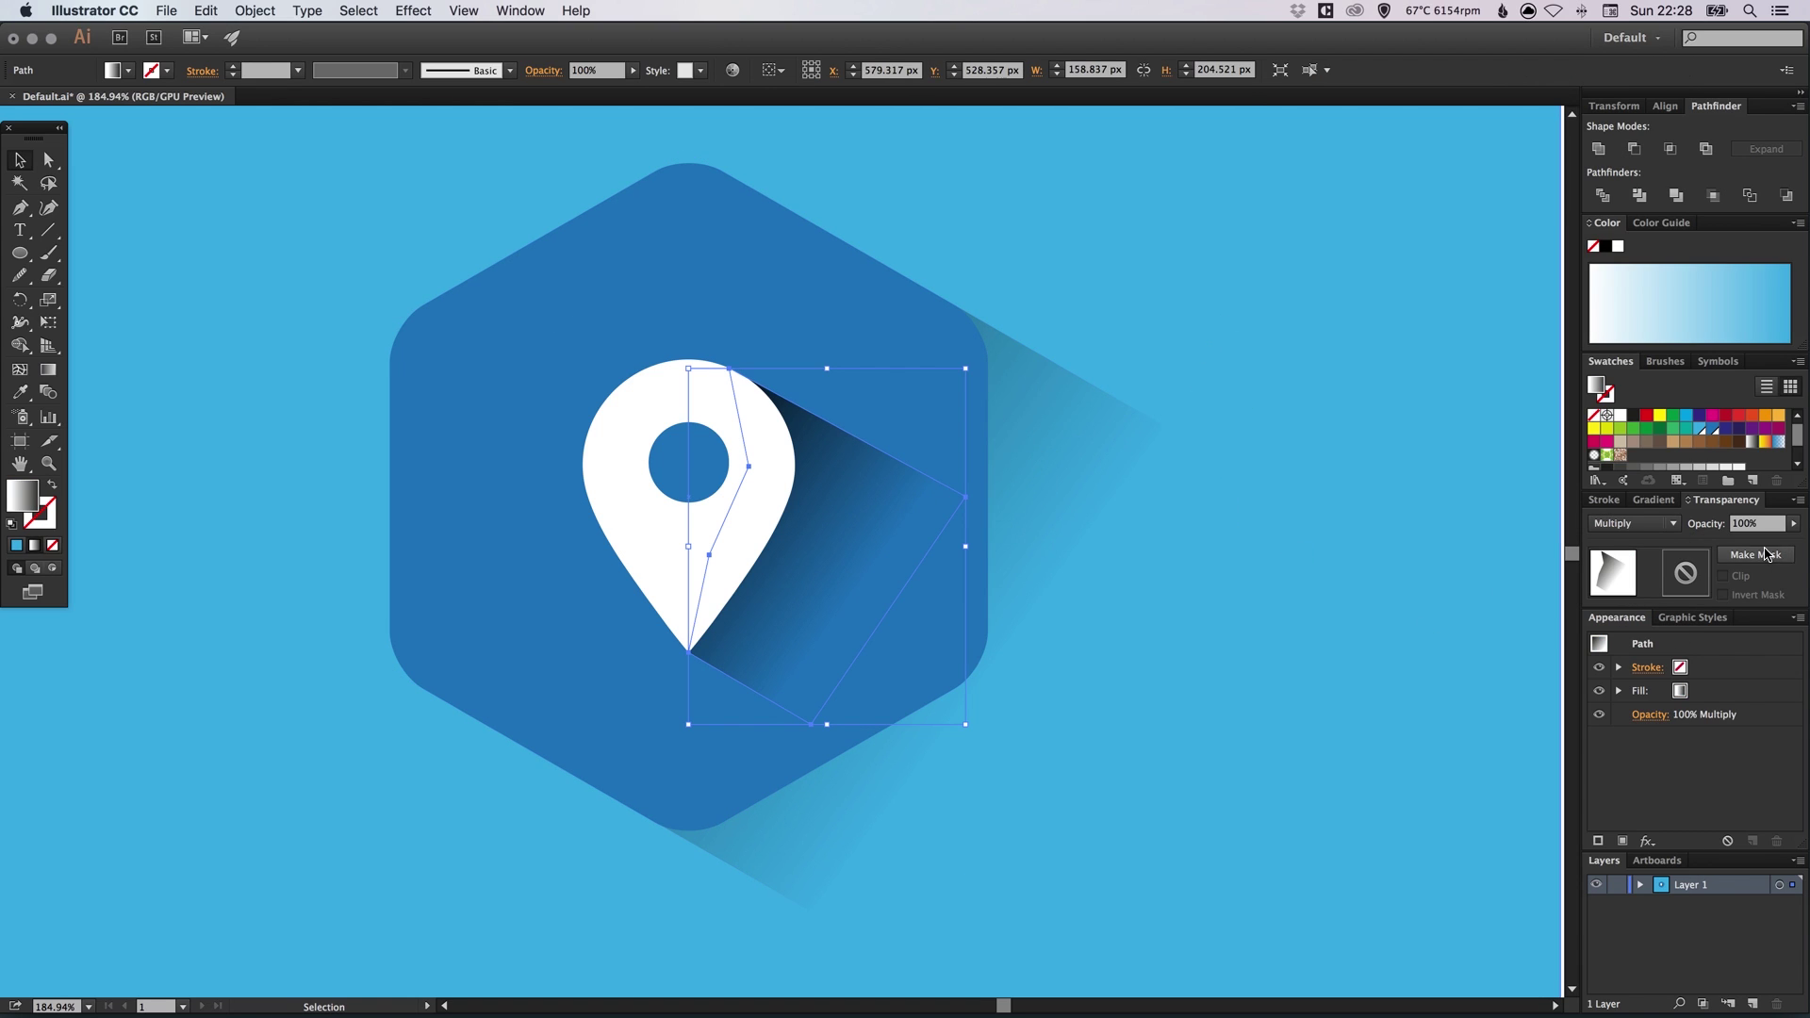
left_click(1651, 501)
left_click_drag(1772, 647, 1640, 650)
key("ctrl+z")
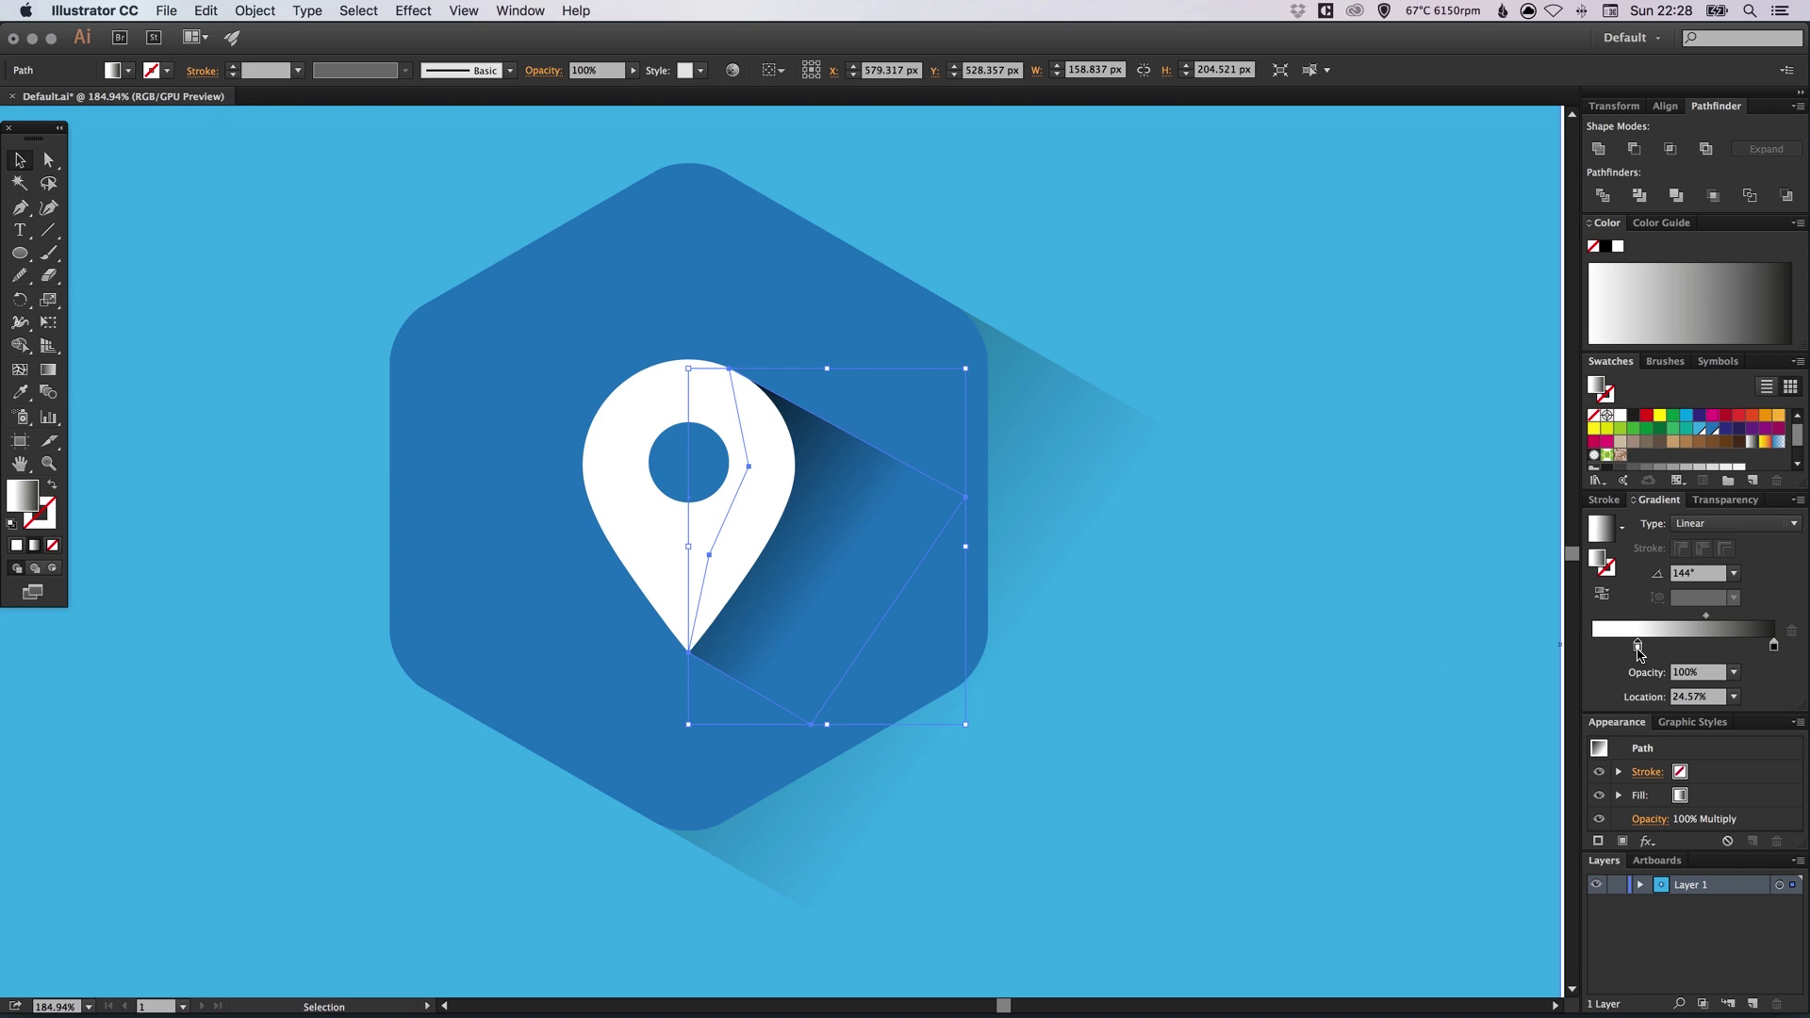
left_click(1725, 499)
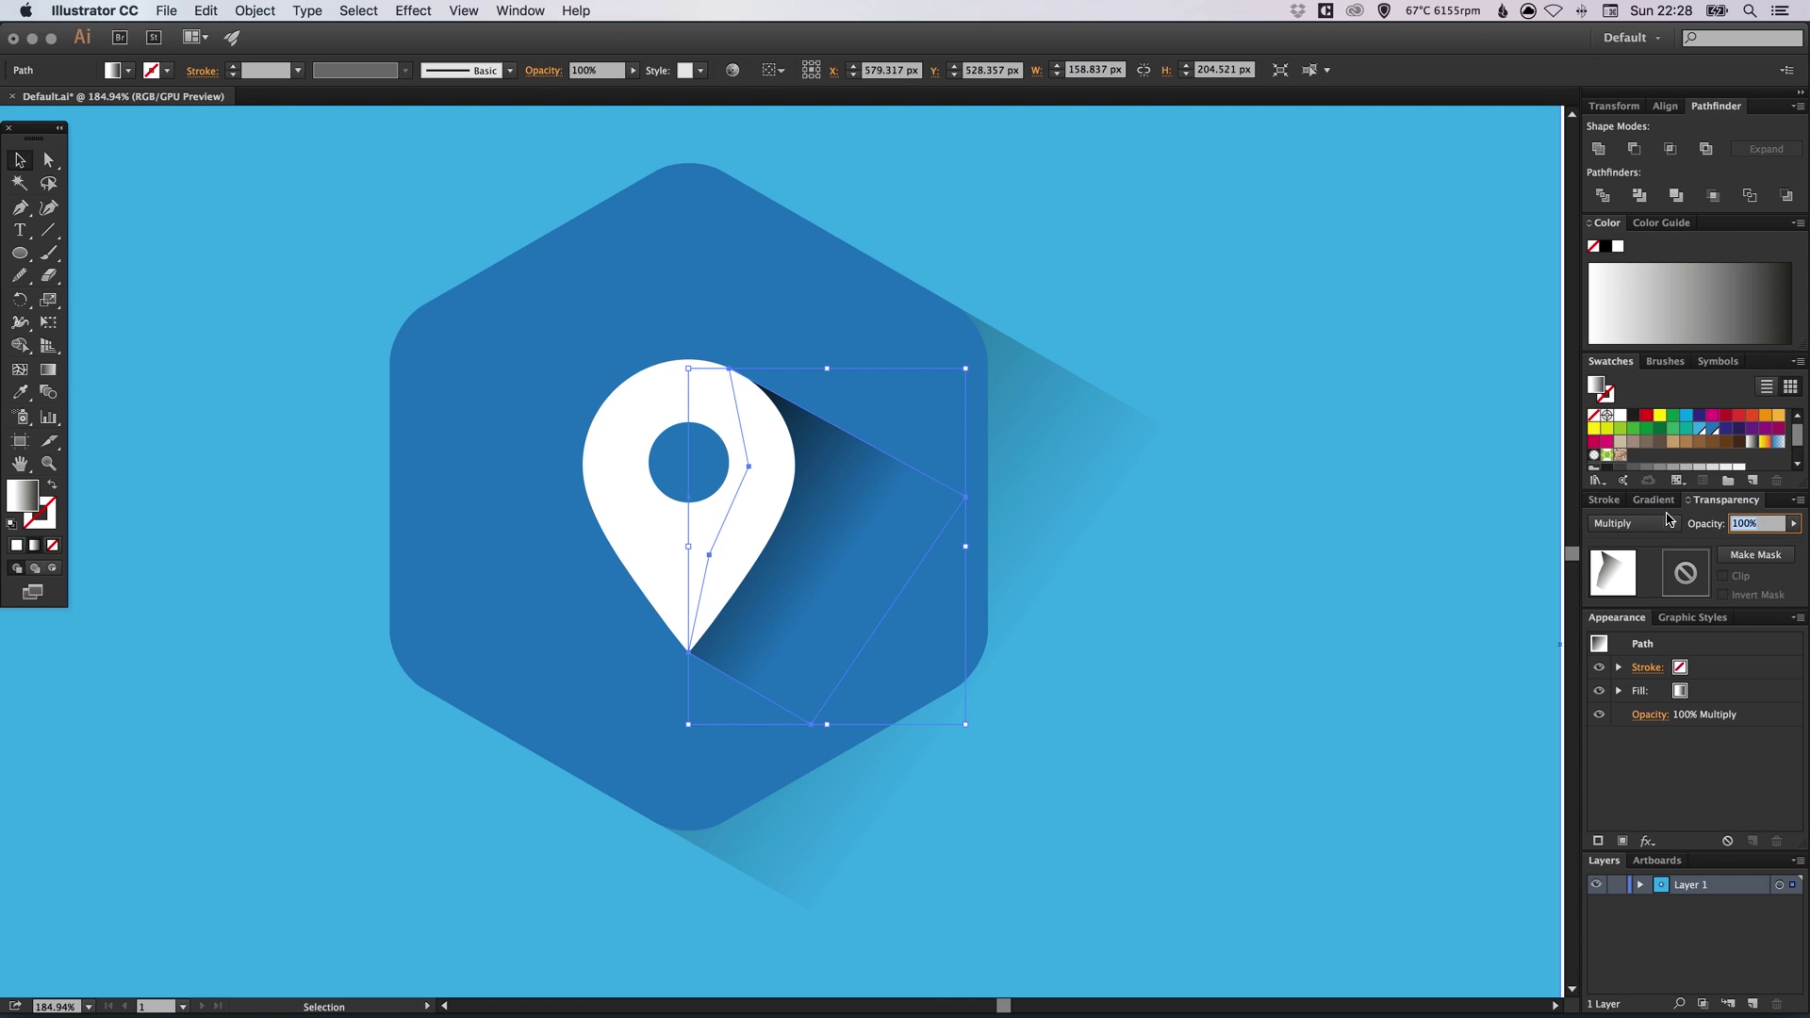
type("60")
key("Return")
Edit the global background swatch with preview on to RGB 49, 146, 226
left_click(1378, 344)
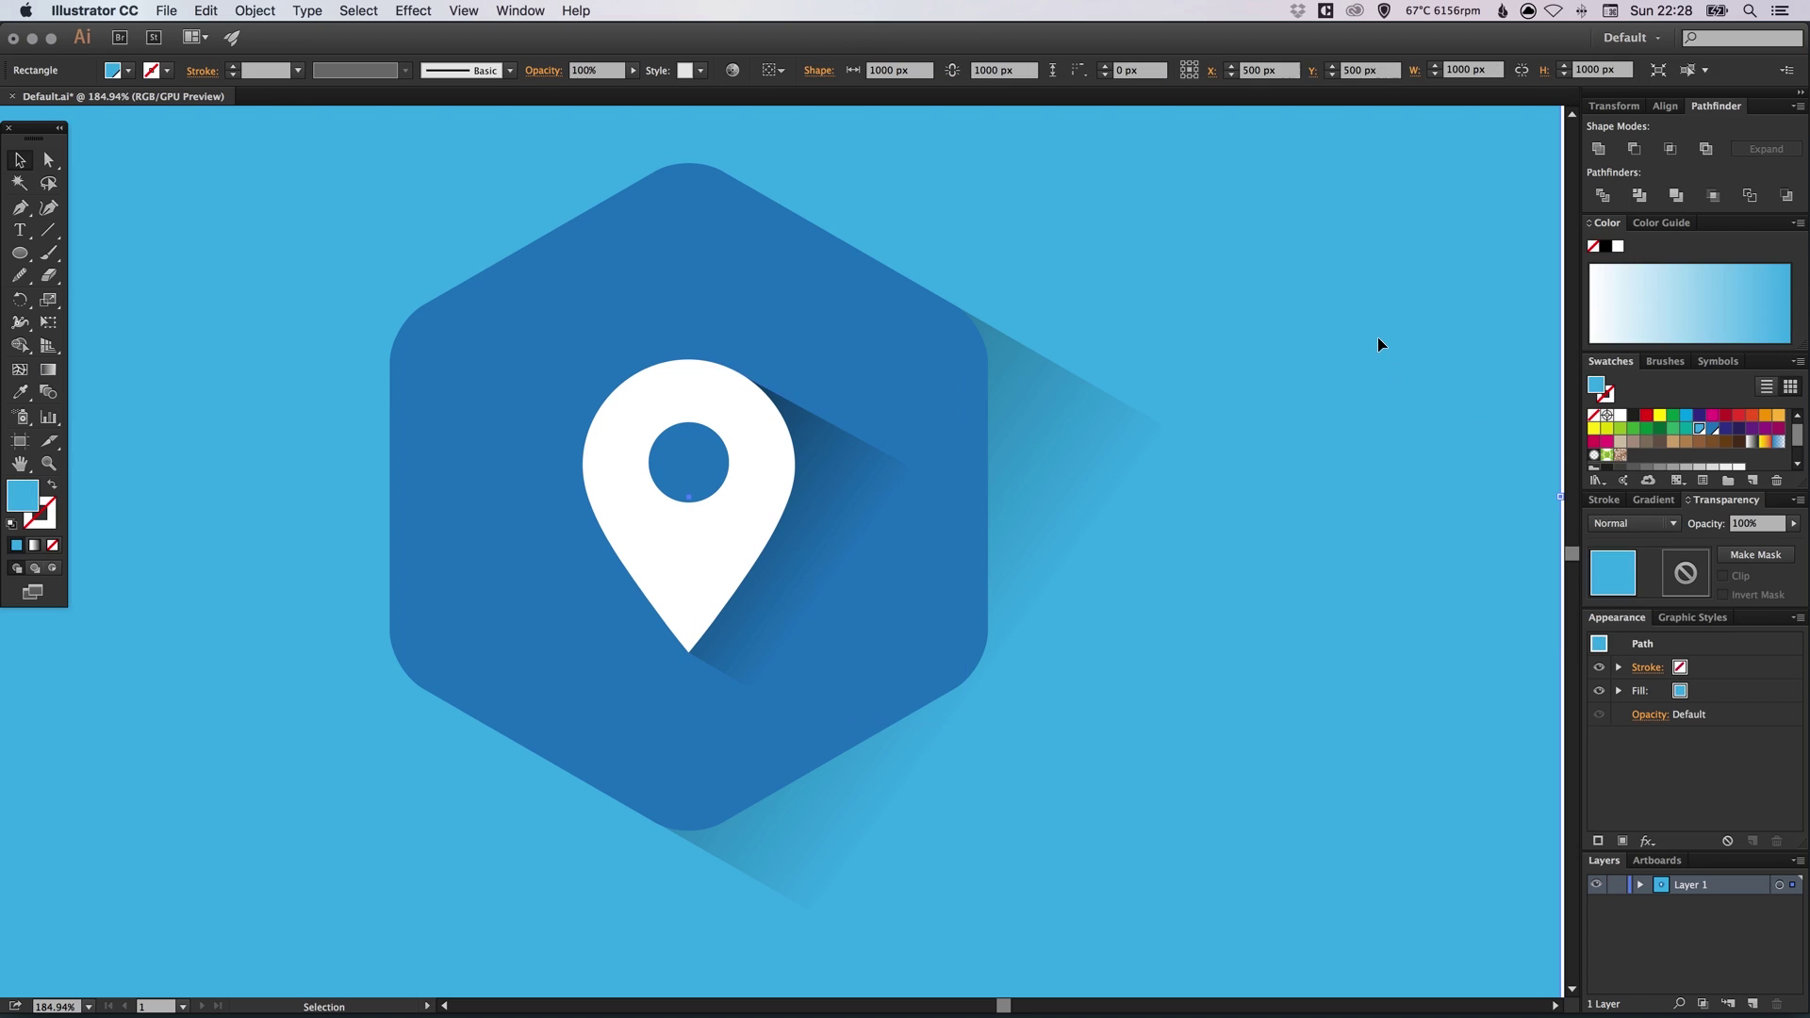
key("super+minus")
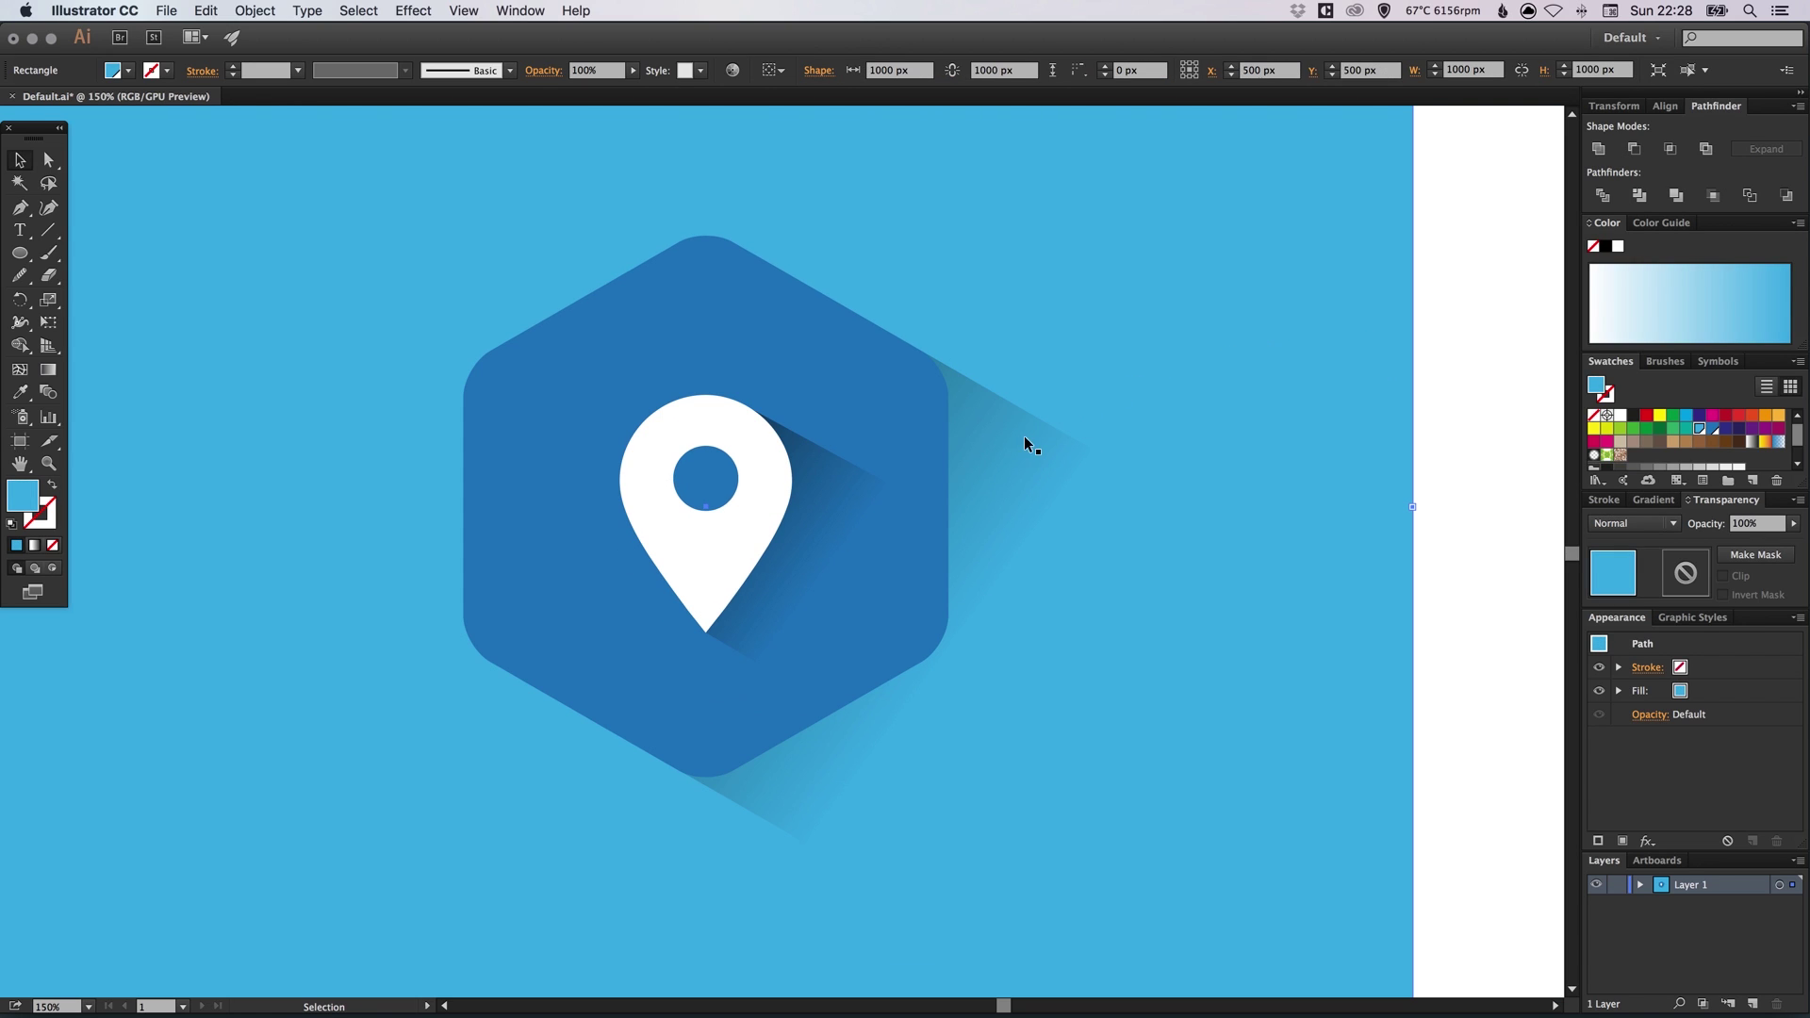
key("space")
left_click_drag(932, 499, 963, 486)
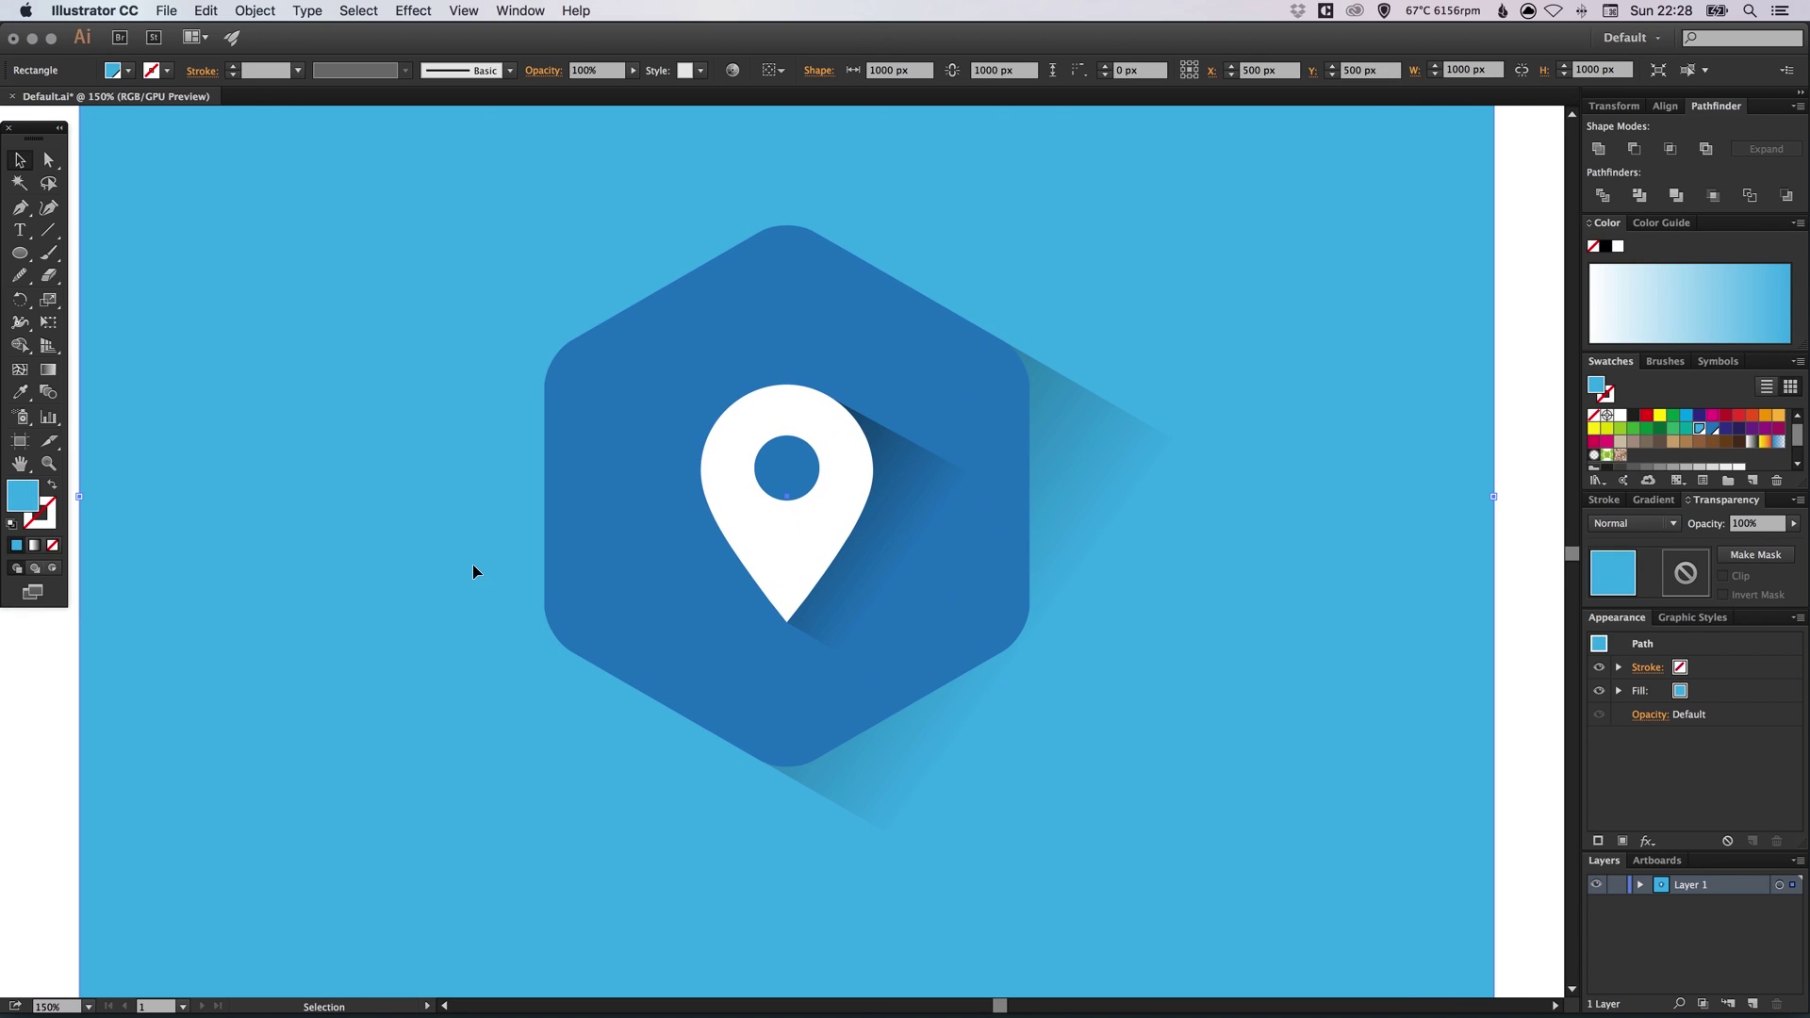
left_click(1520, 305)
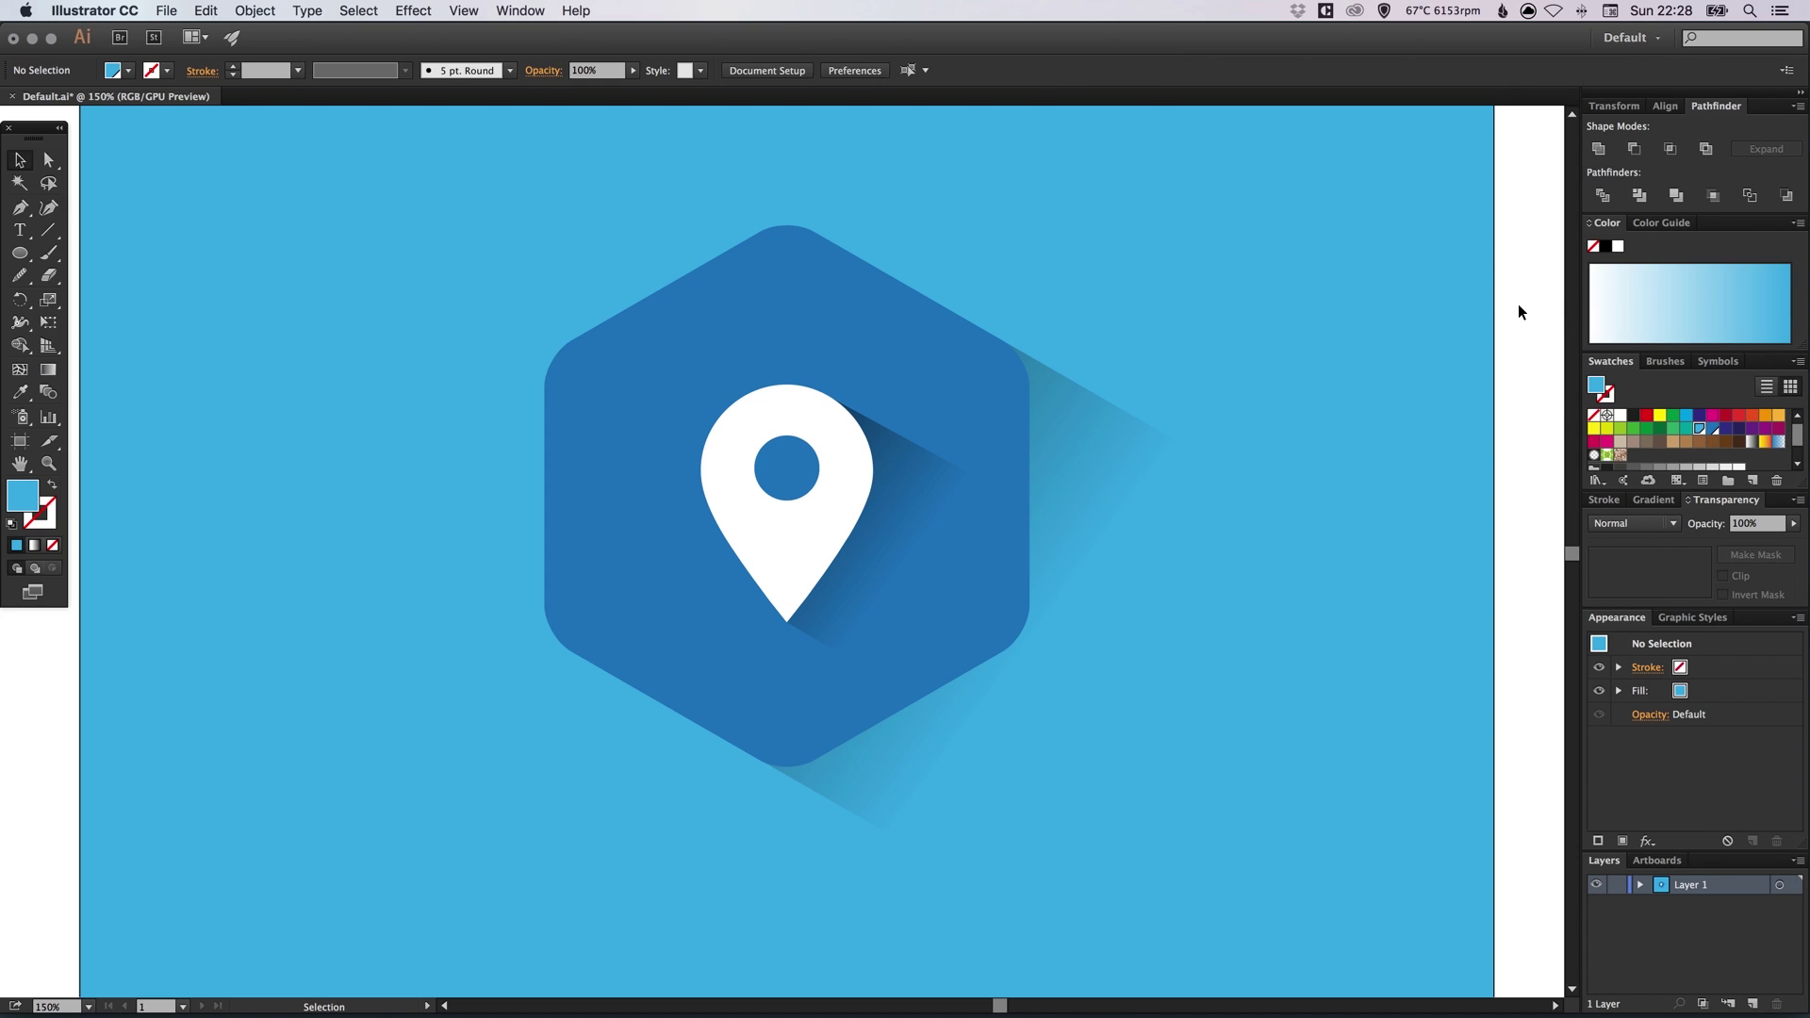
double_click(1700, 431)
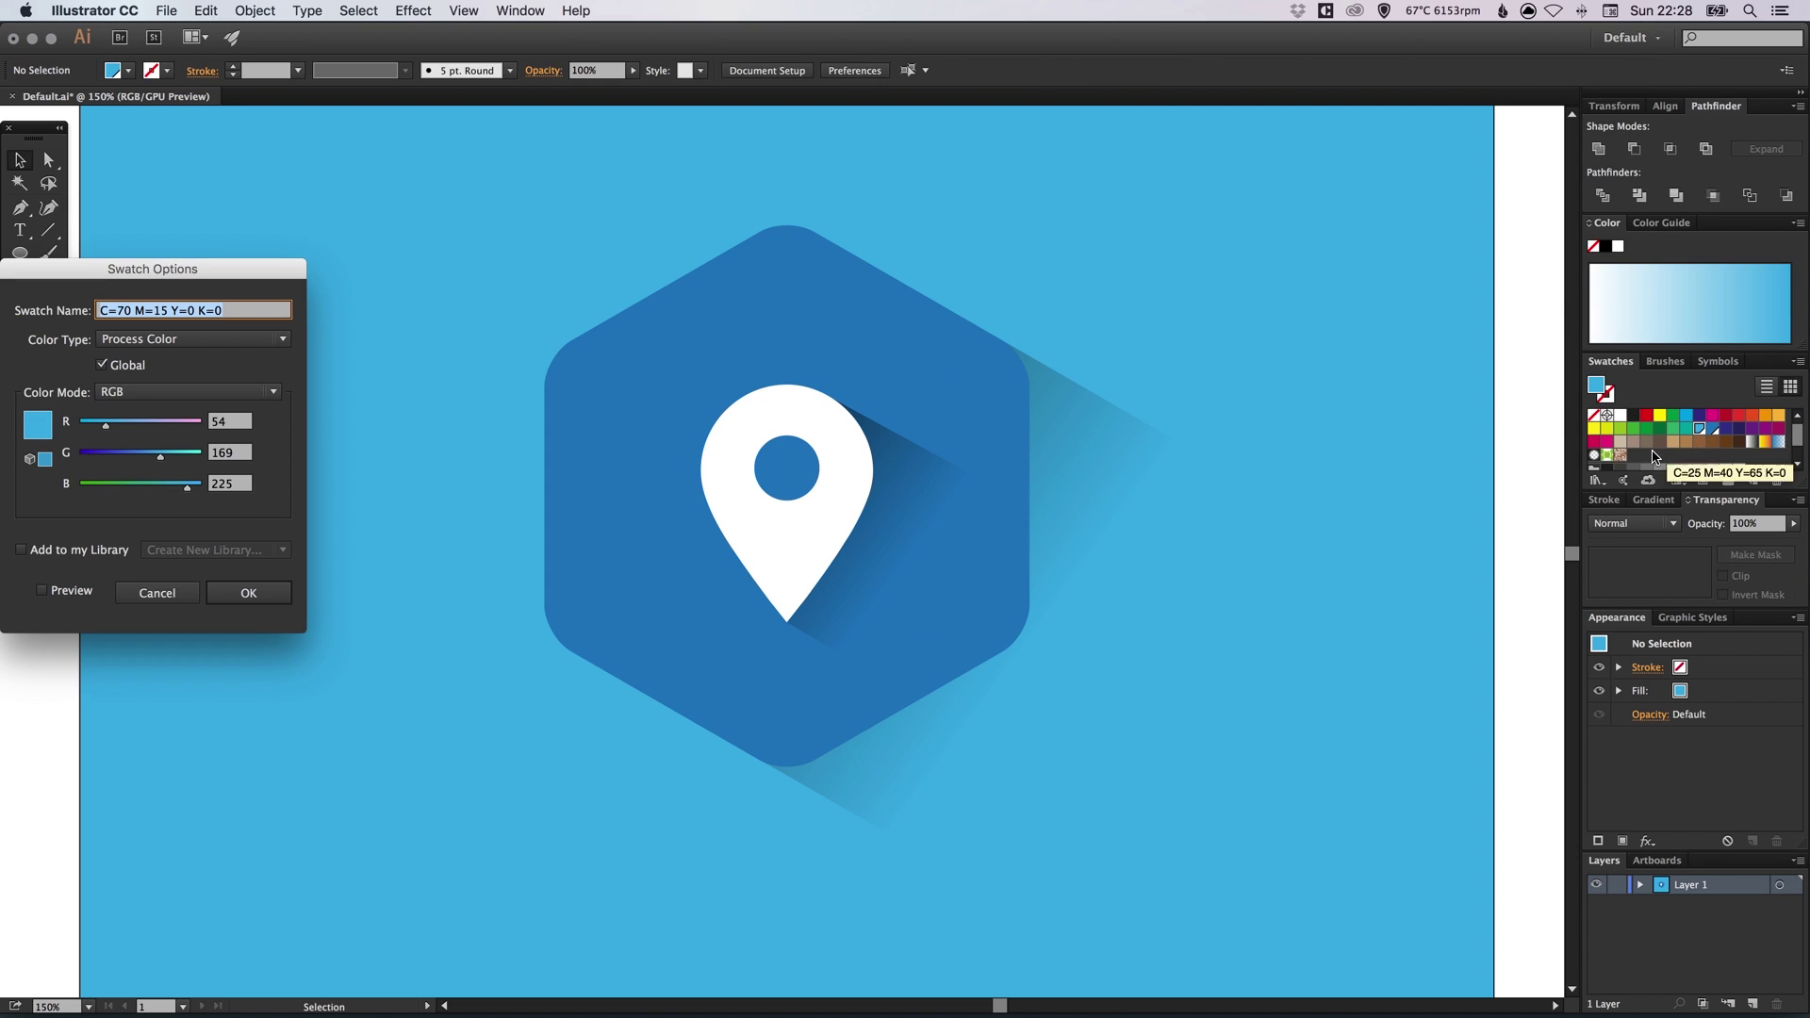
left_click(64, 594)
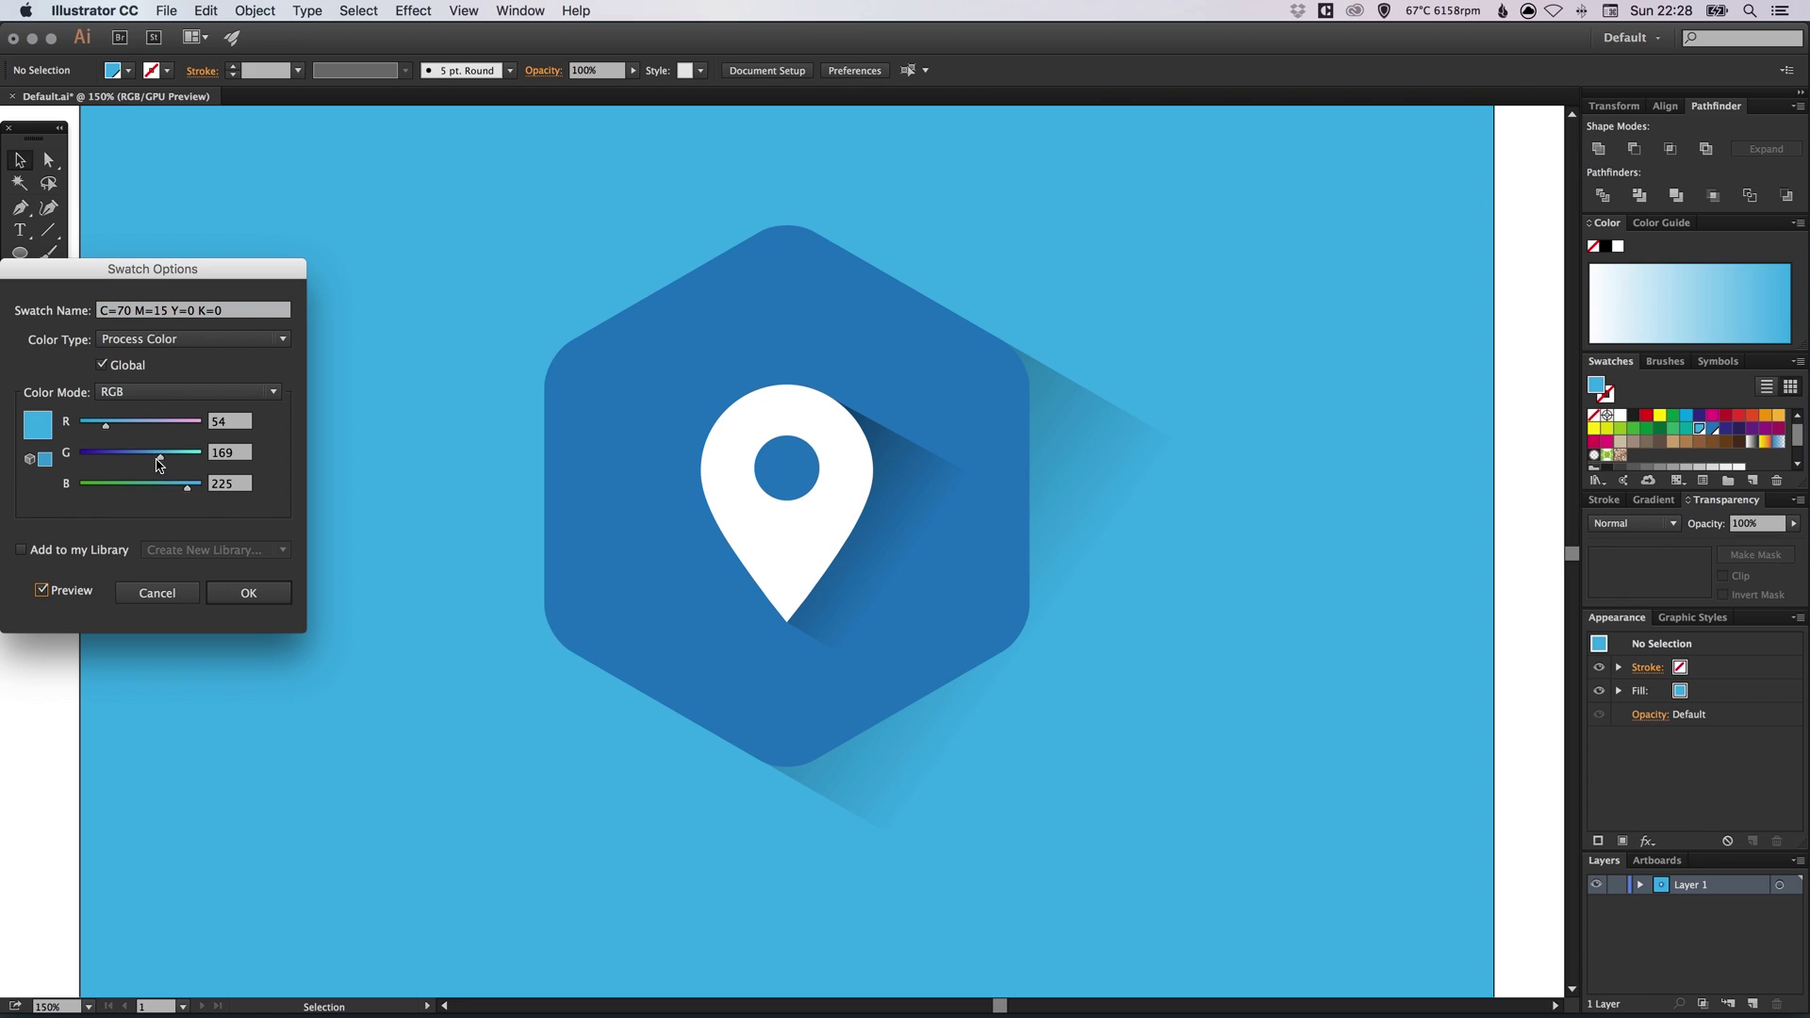
left_click_drag(158, 459, 142, 461)
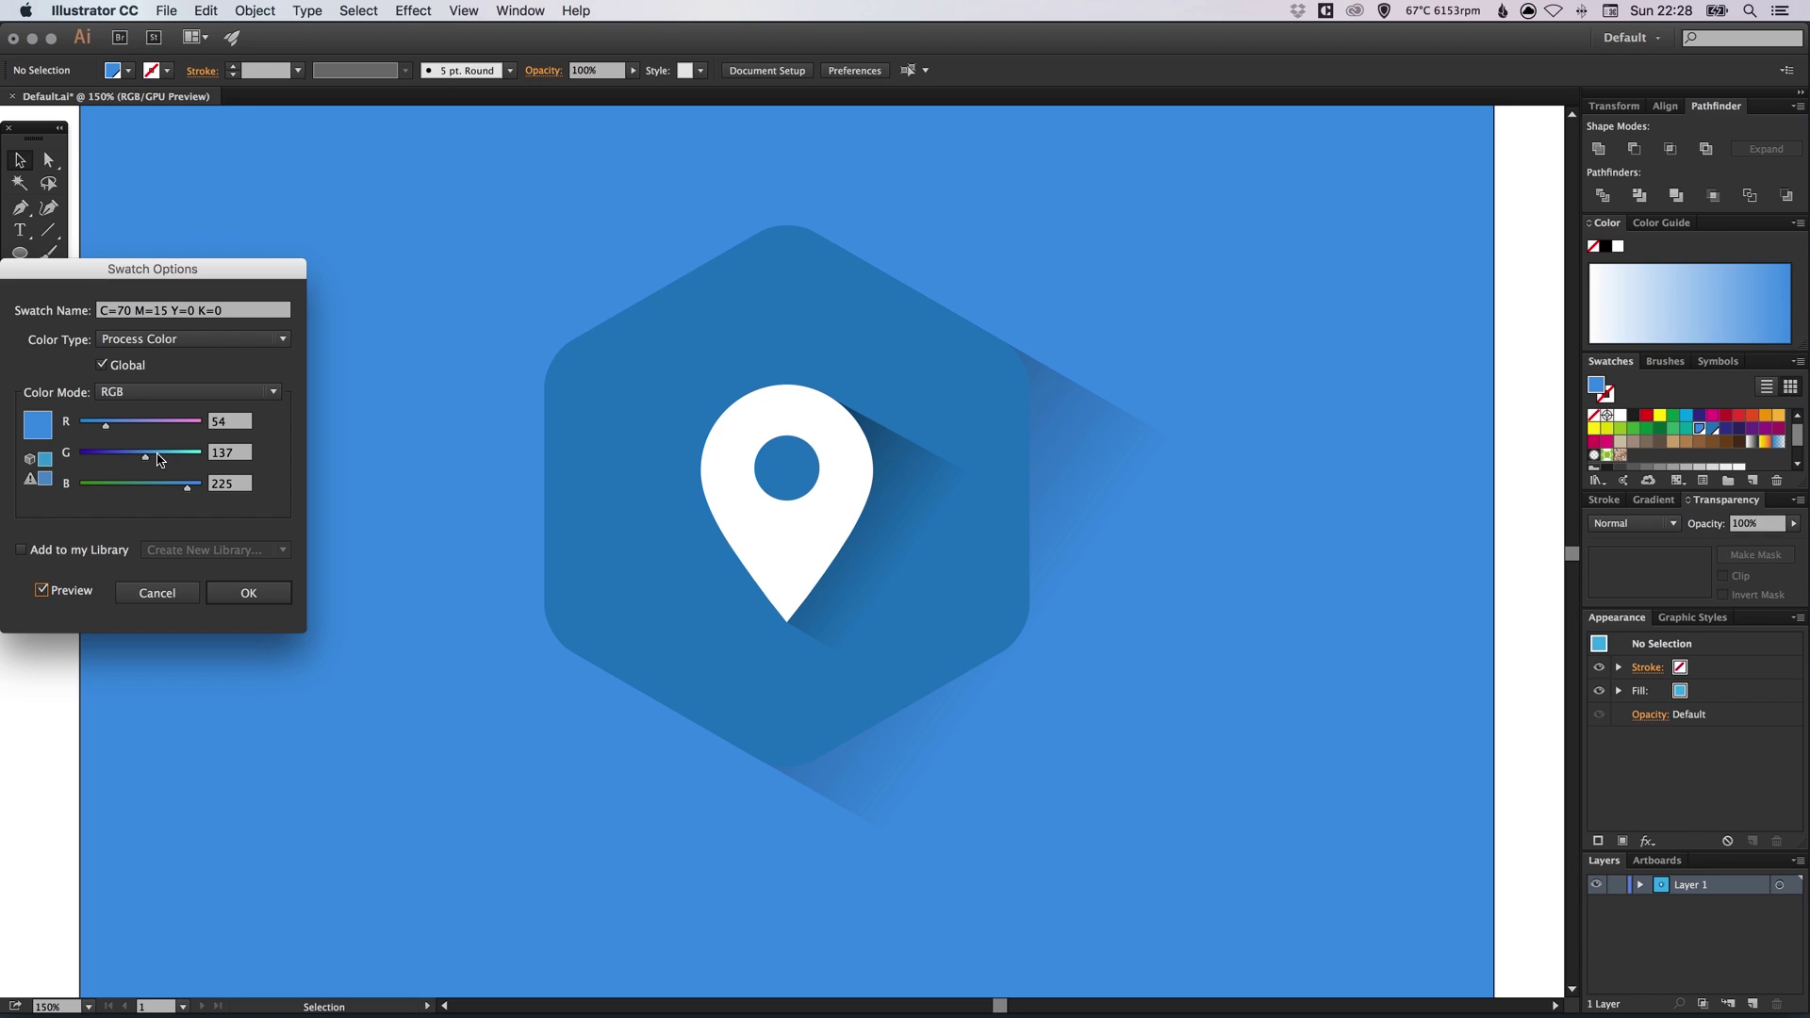
left_click_drag(160, 460, 172, 461)
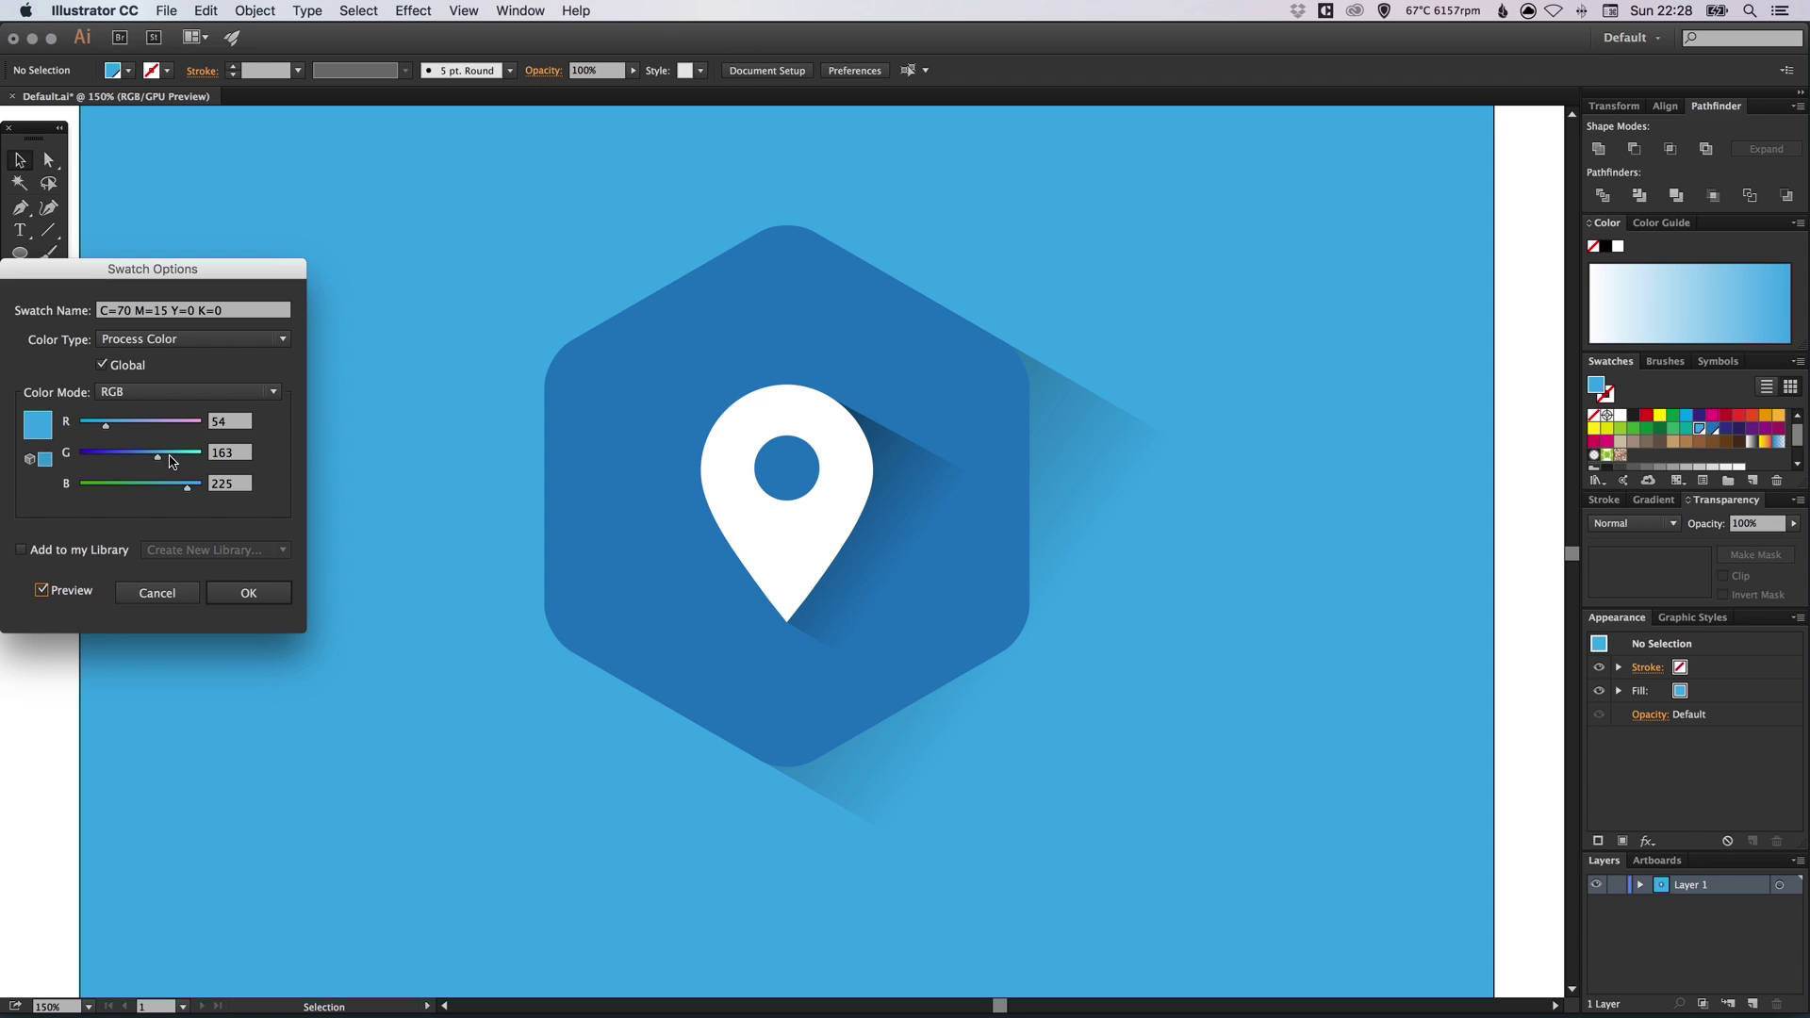
left_click_drag(157, 462, 147, 462)
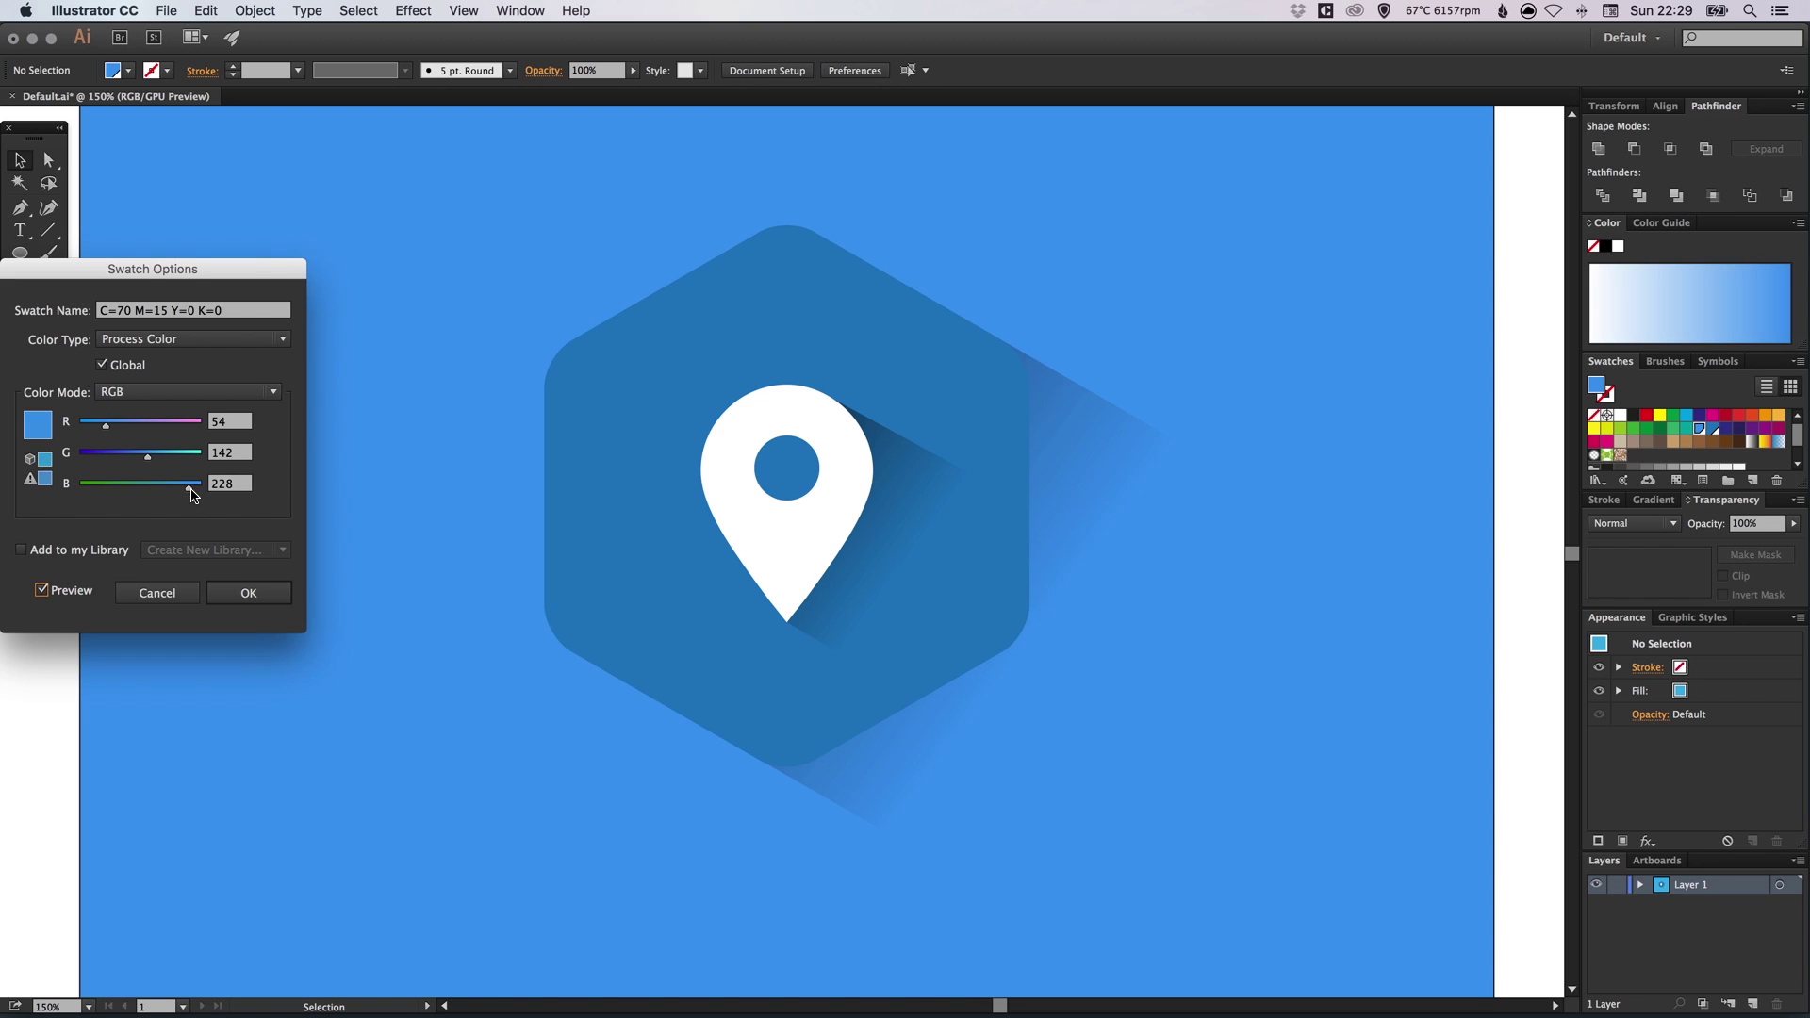
left_click_drag(121, 425, 150, 458)
left_click(251, 594)
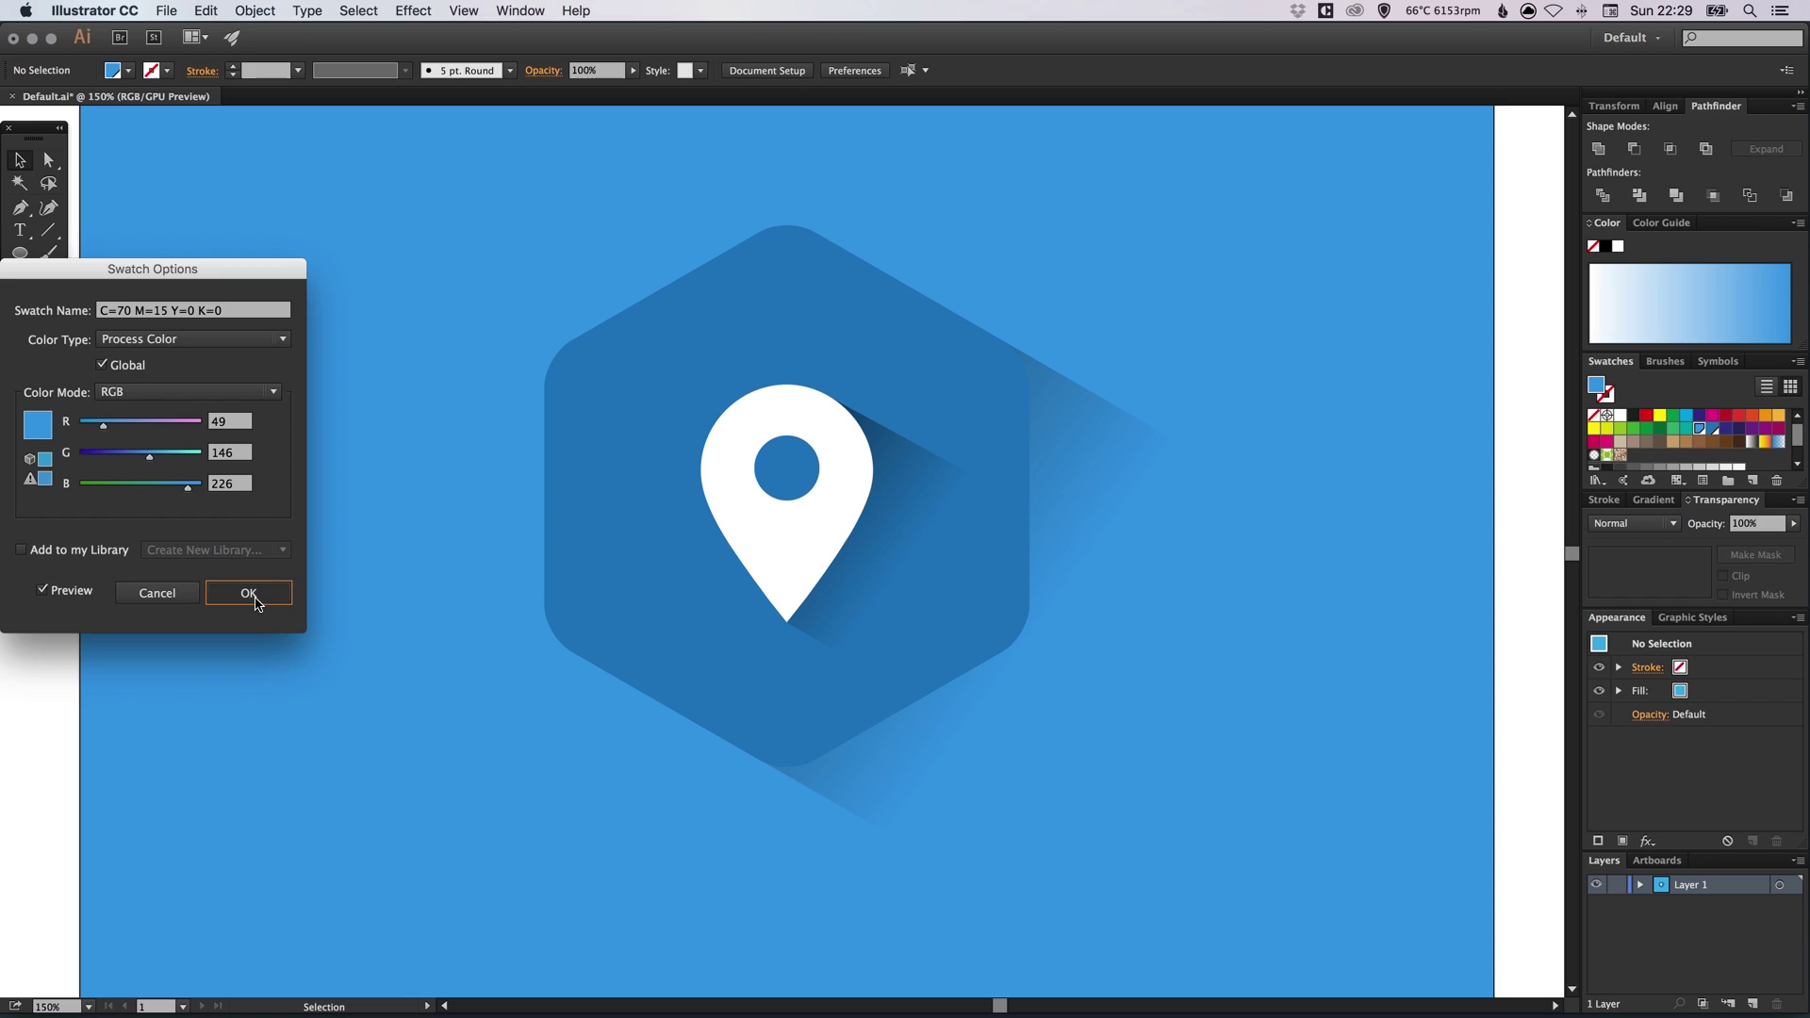
Set the long shadow's opacity to 80%
left_click(1105, 416)
left_click(1778, 520)
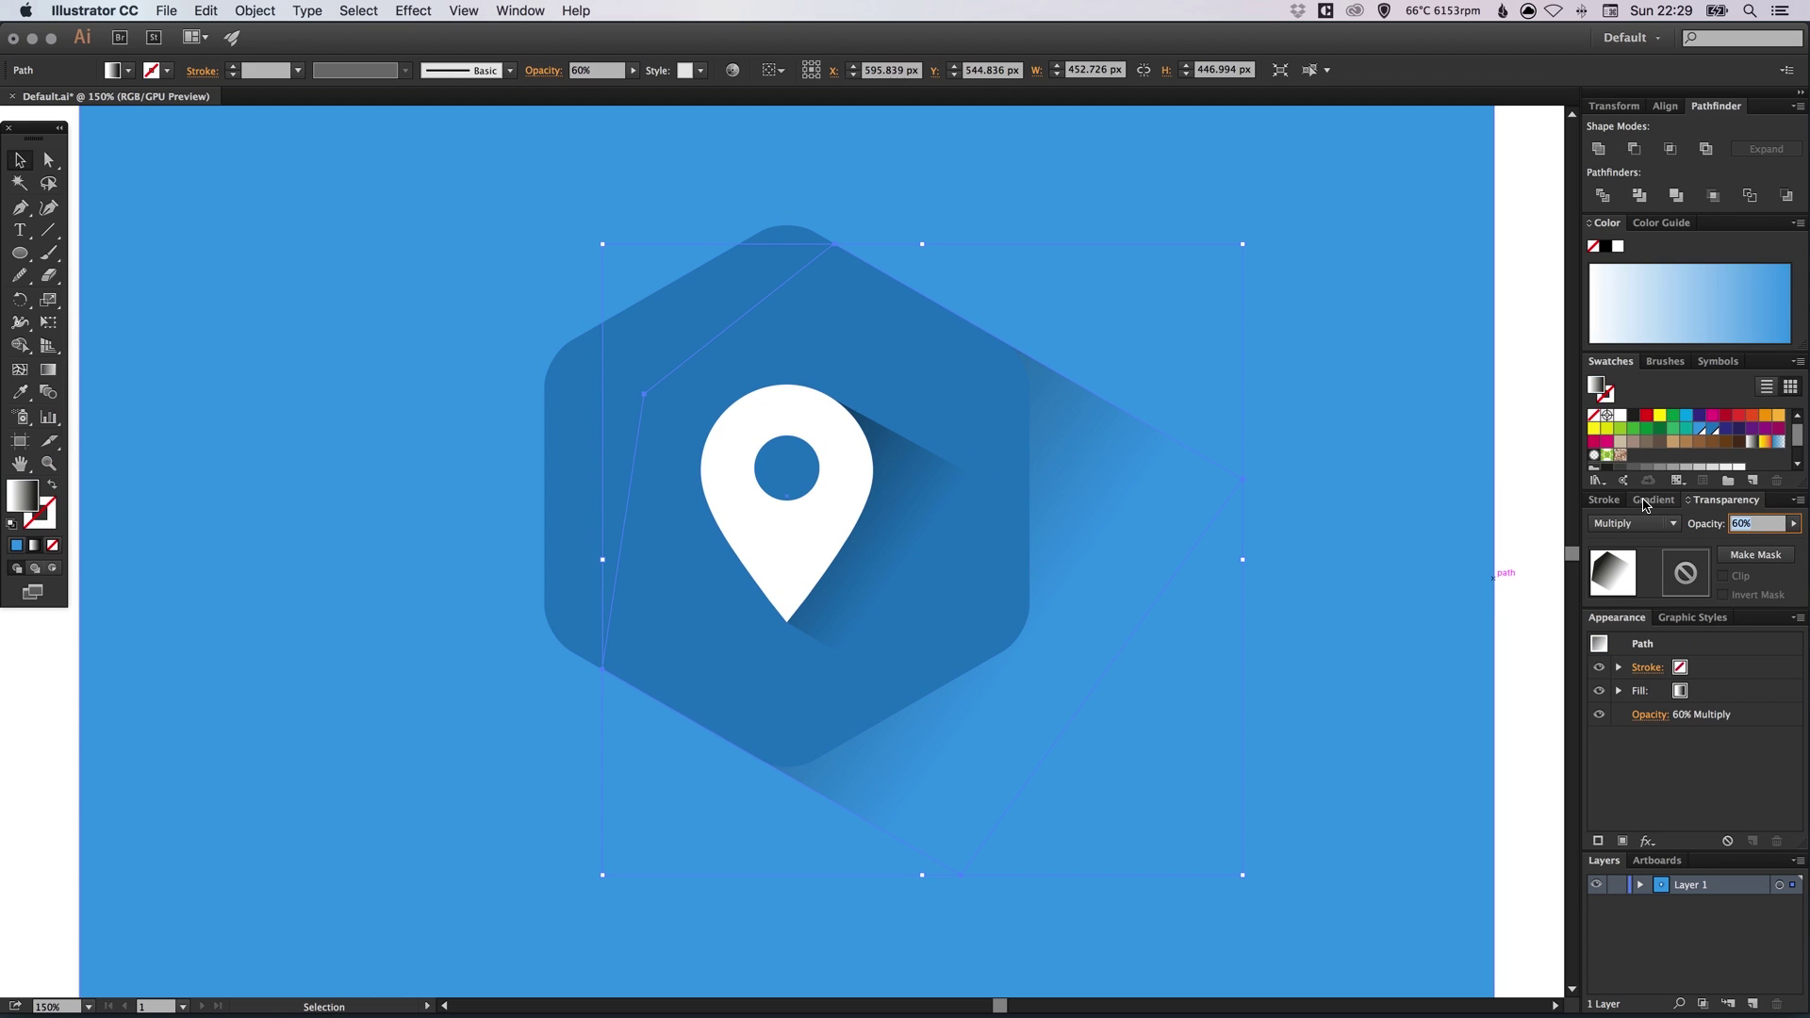
type("80")
key("Return")
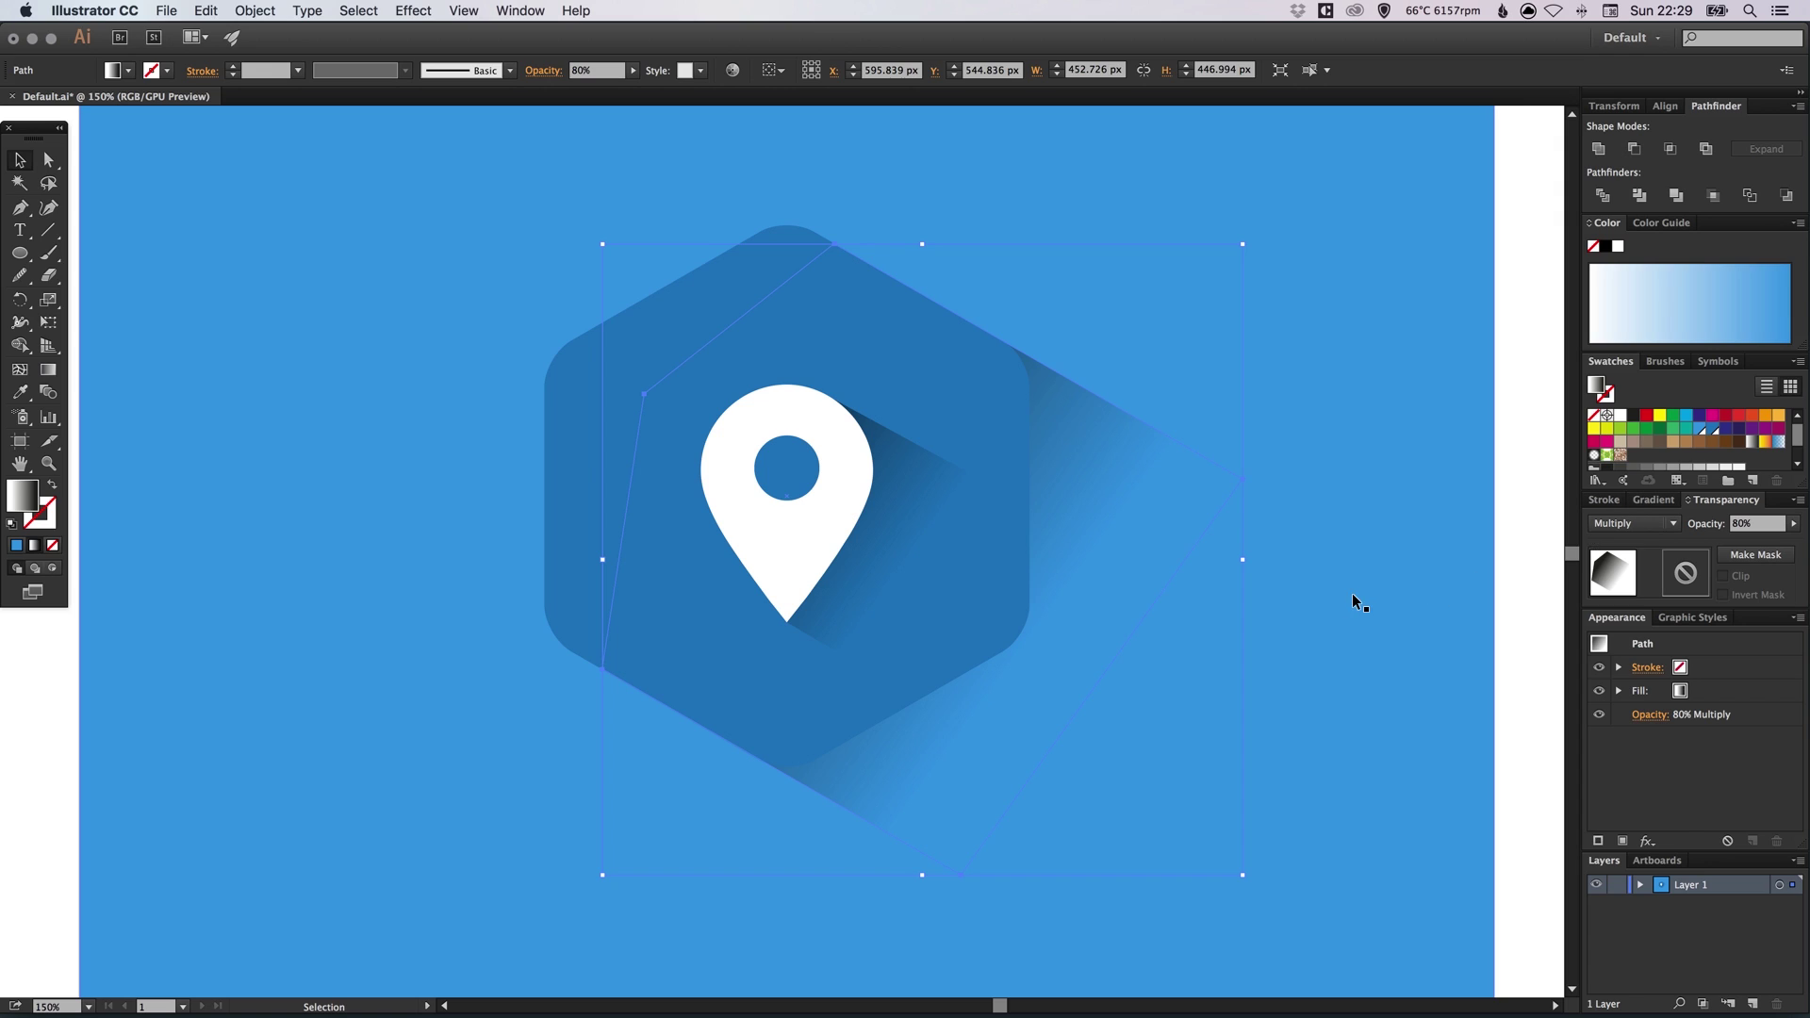
left_click(1519, 479)
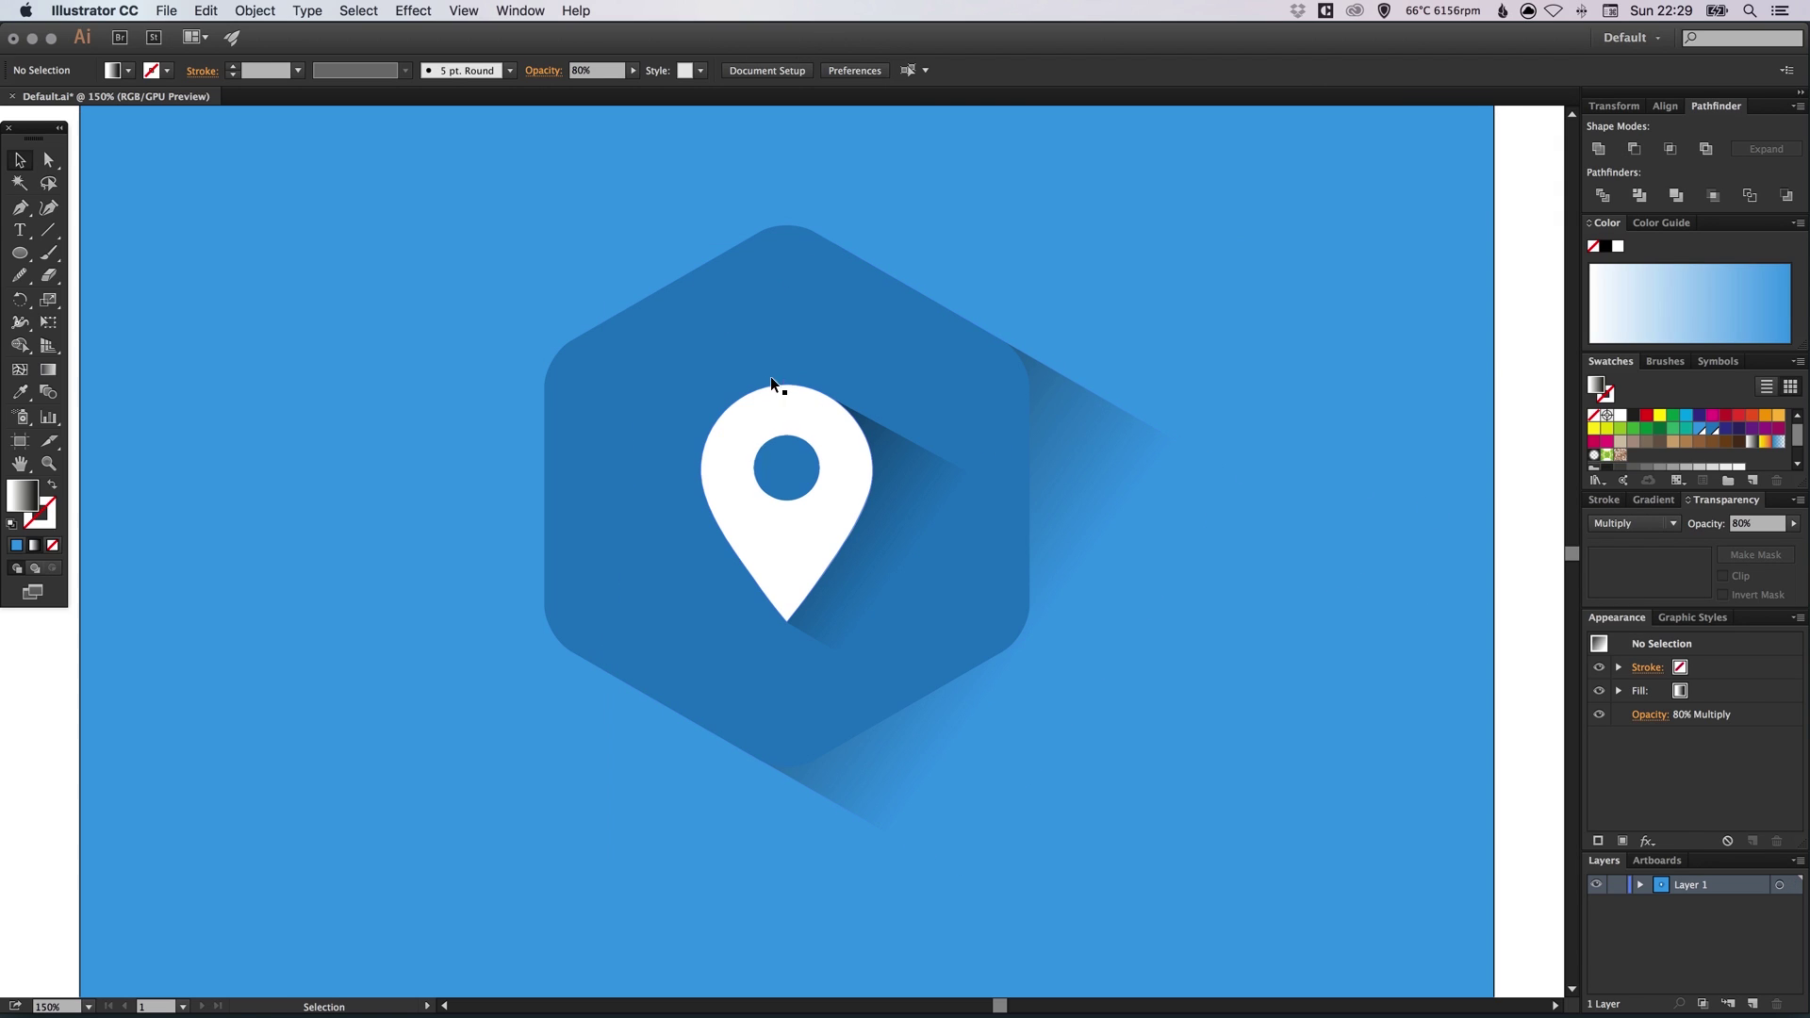
Edit the hexagon's global blue swatch, raising green and blue for a brighter, more vivid blue
left_click(1712, 429)
double_click(1712, 431)
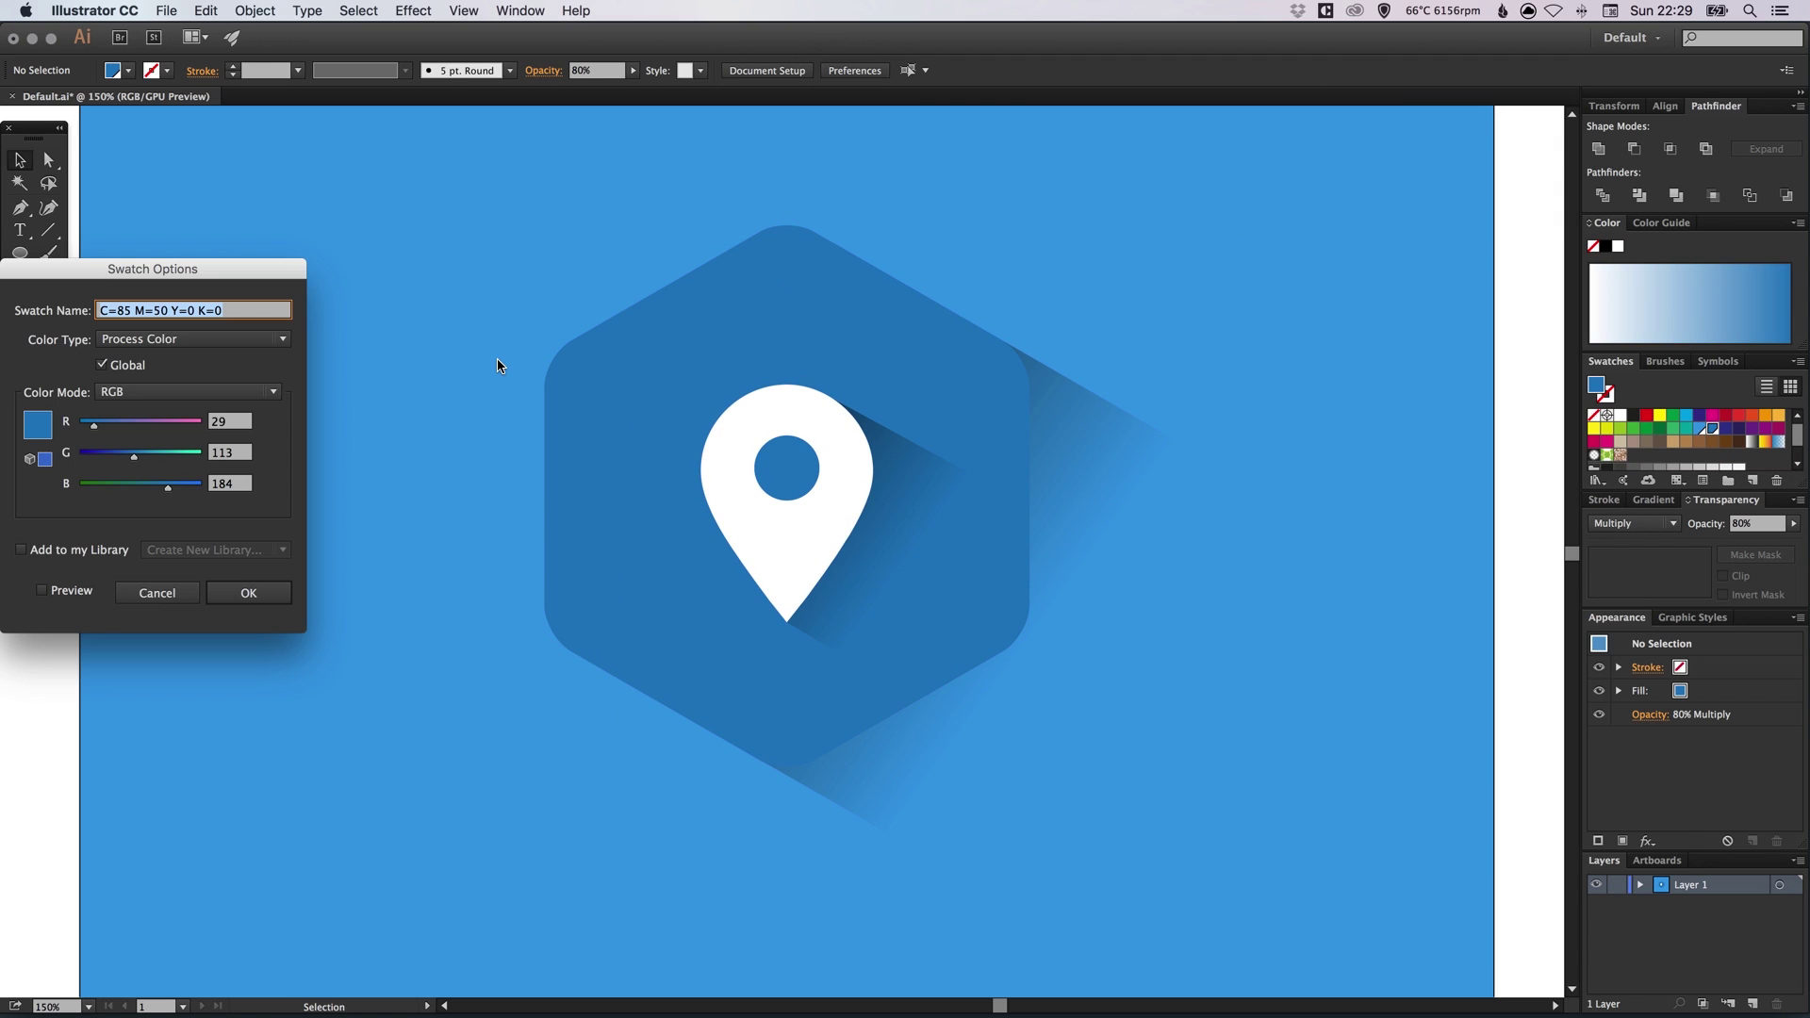
left_click(59, 594)
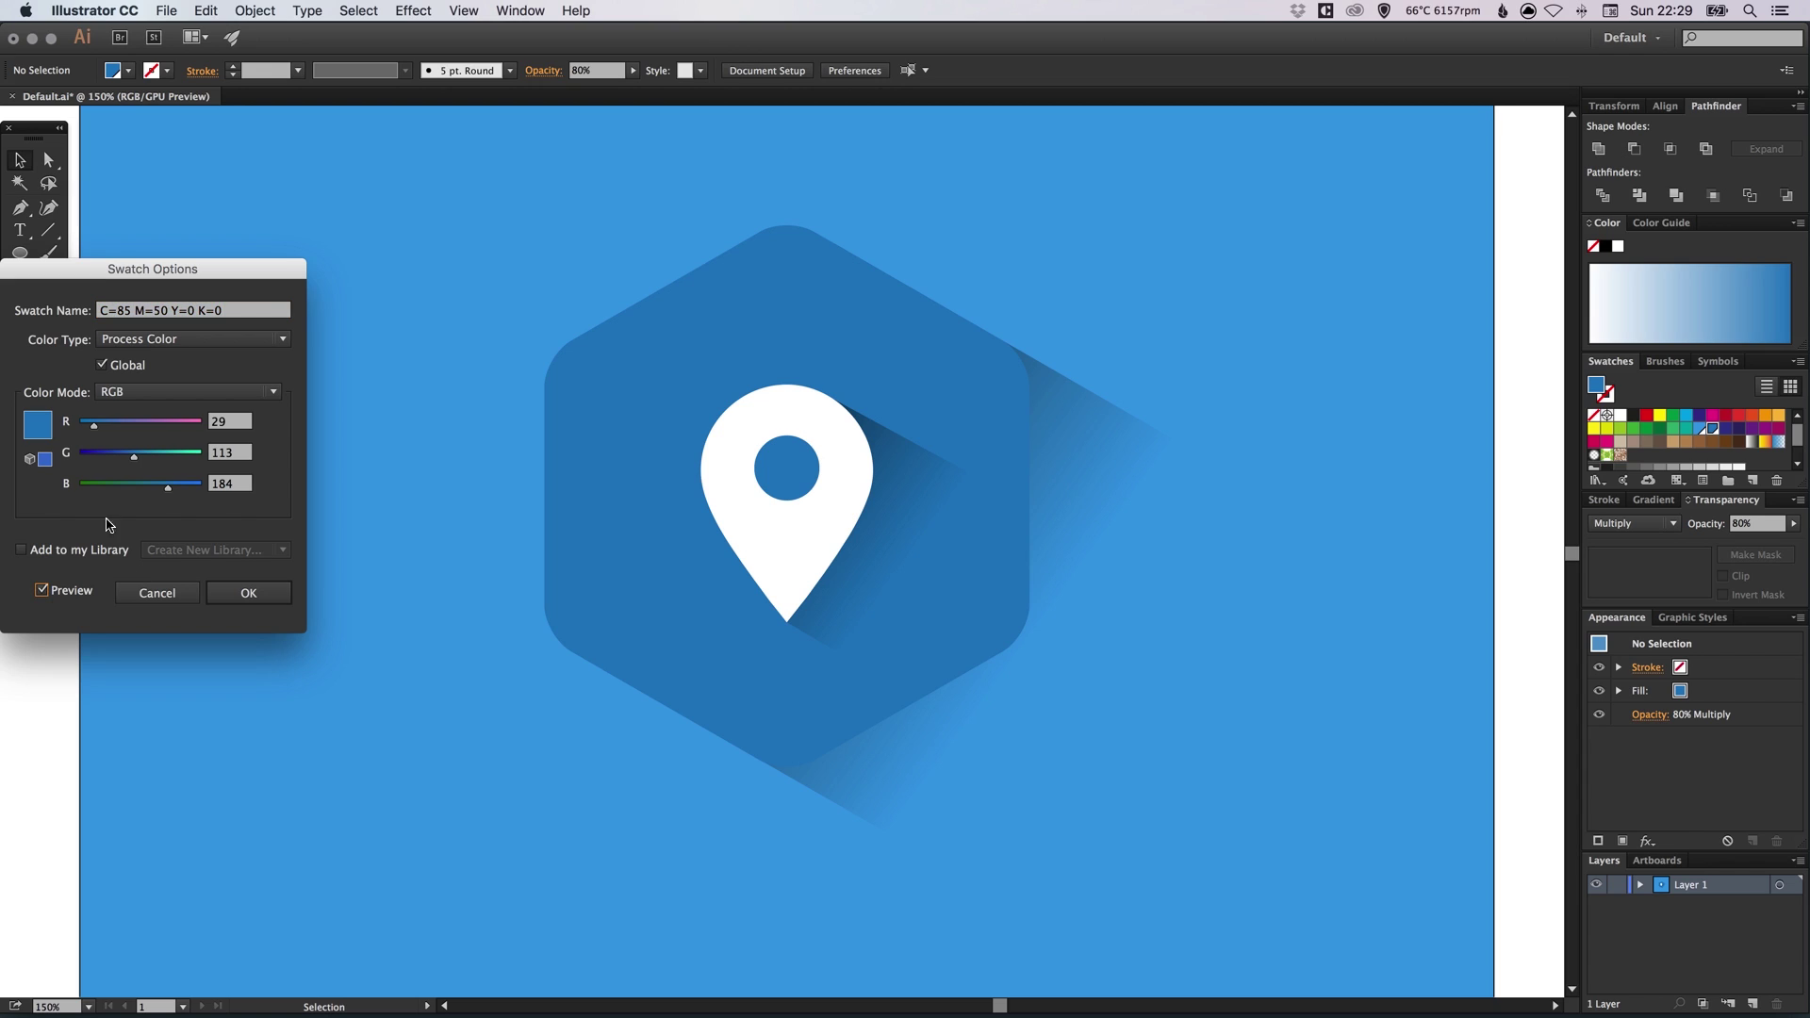
left_click_drag(134, 456, 104, 427)
left_click_drag(169, 488, 143, 456)
left_click(248, 592)
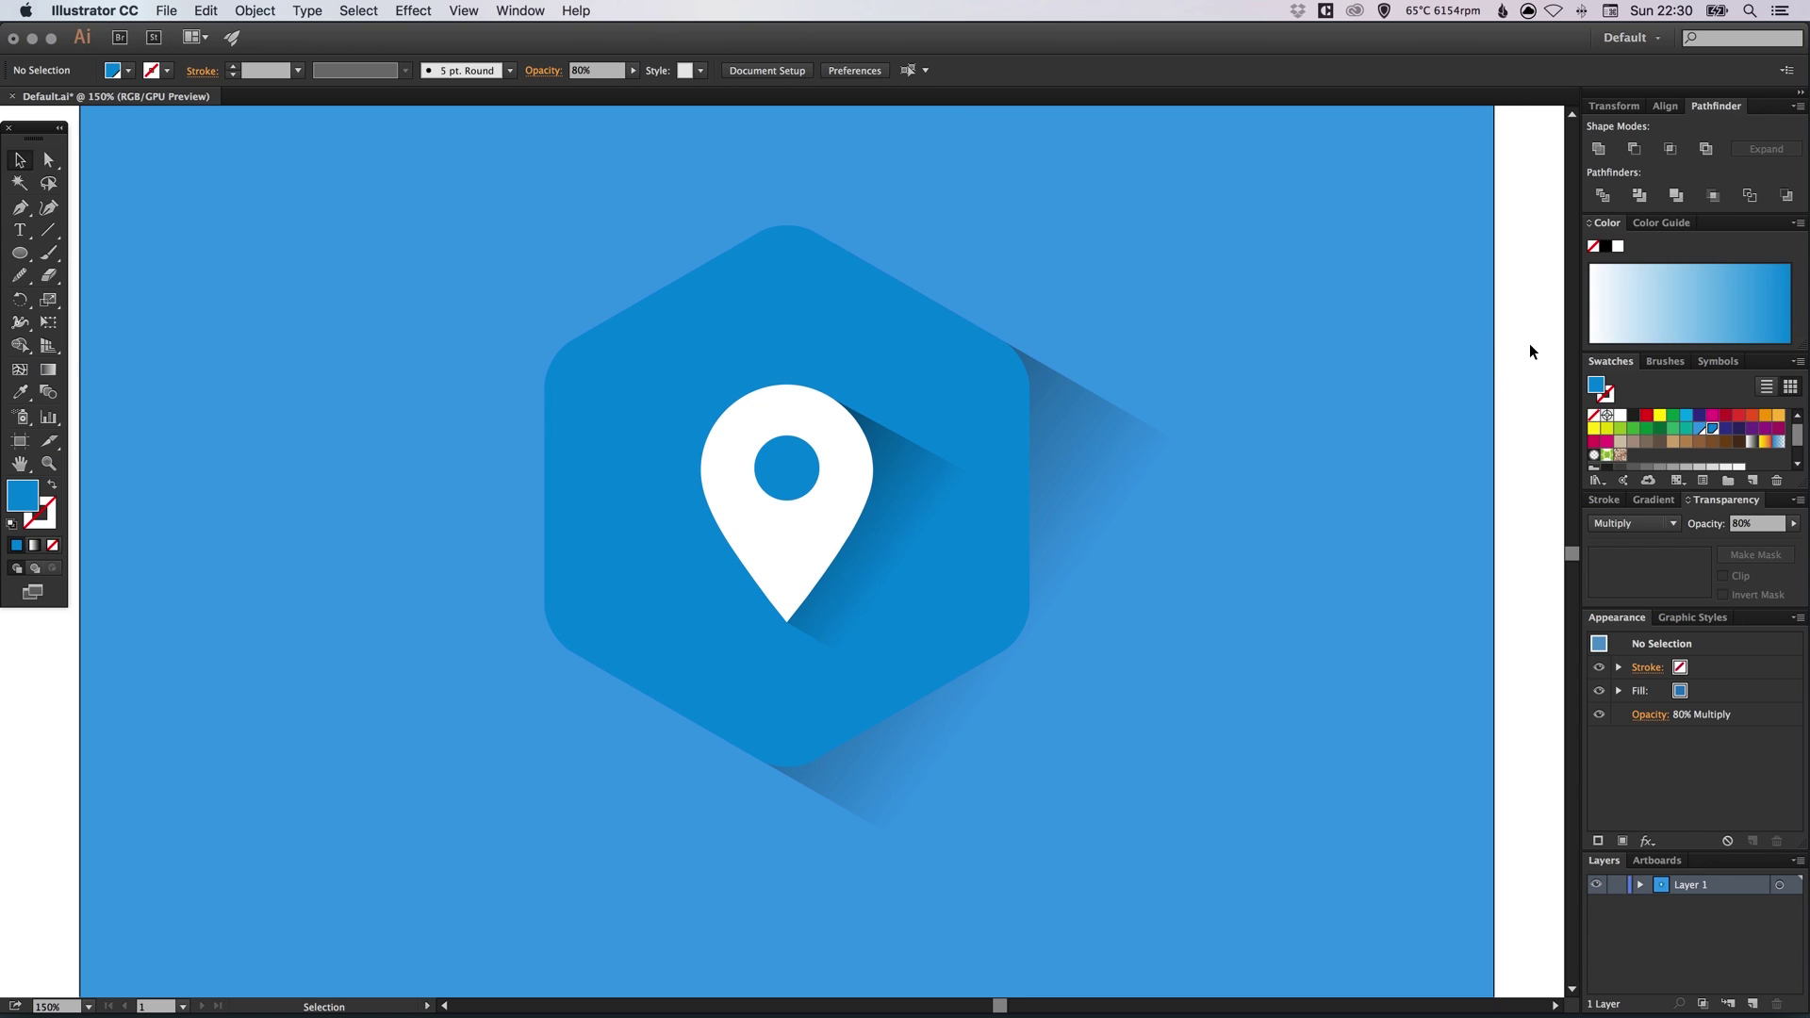
Lengthen the long shadow by dragging its far corner anchor toward the lower right
key("a")
key("super+minus")
key("v")
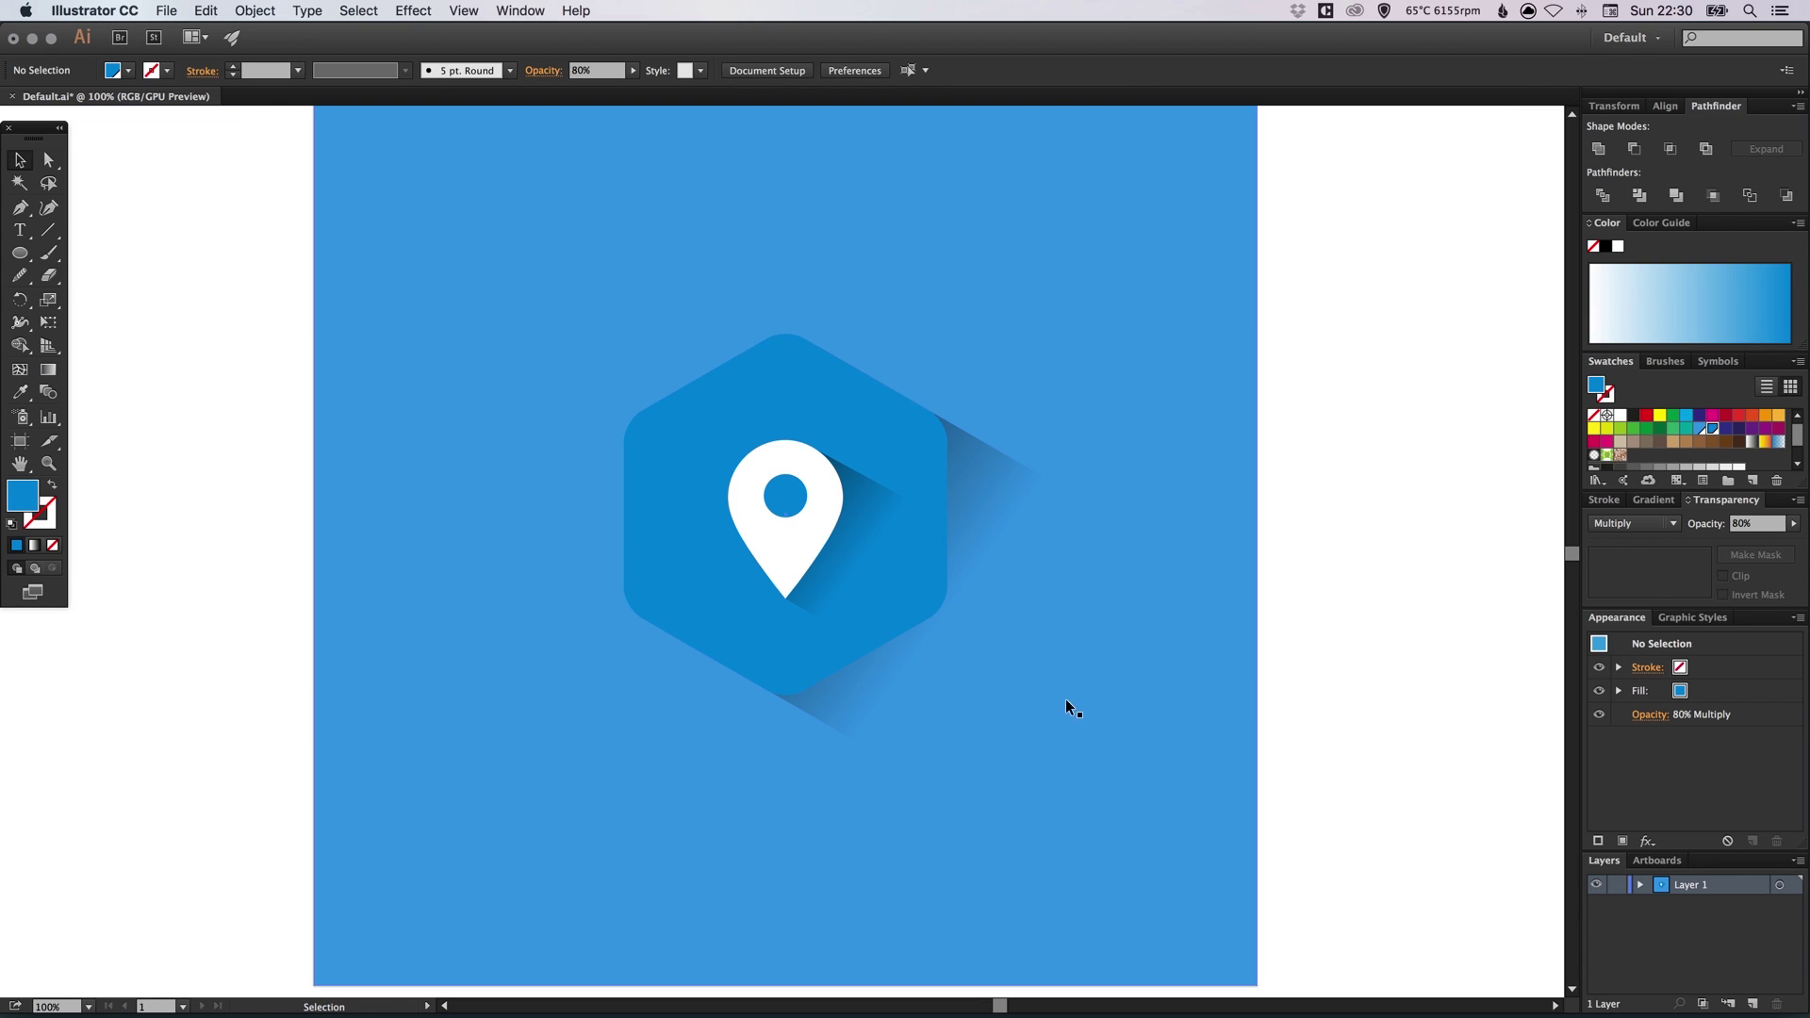
left_click(49, 160)
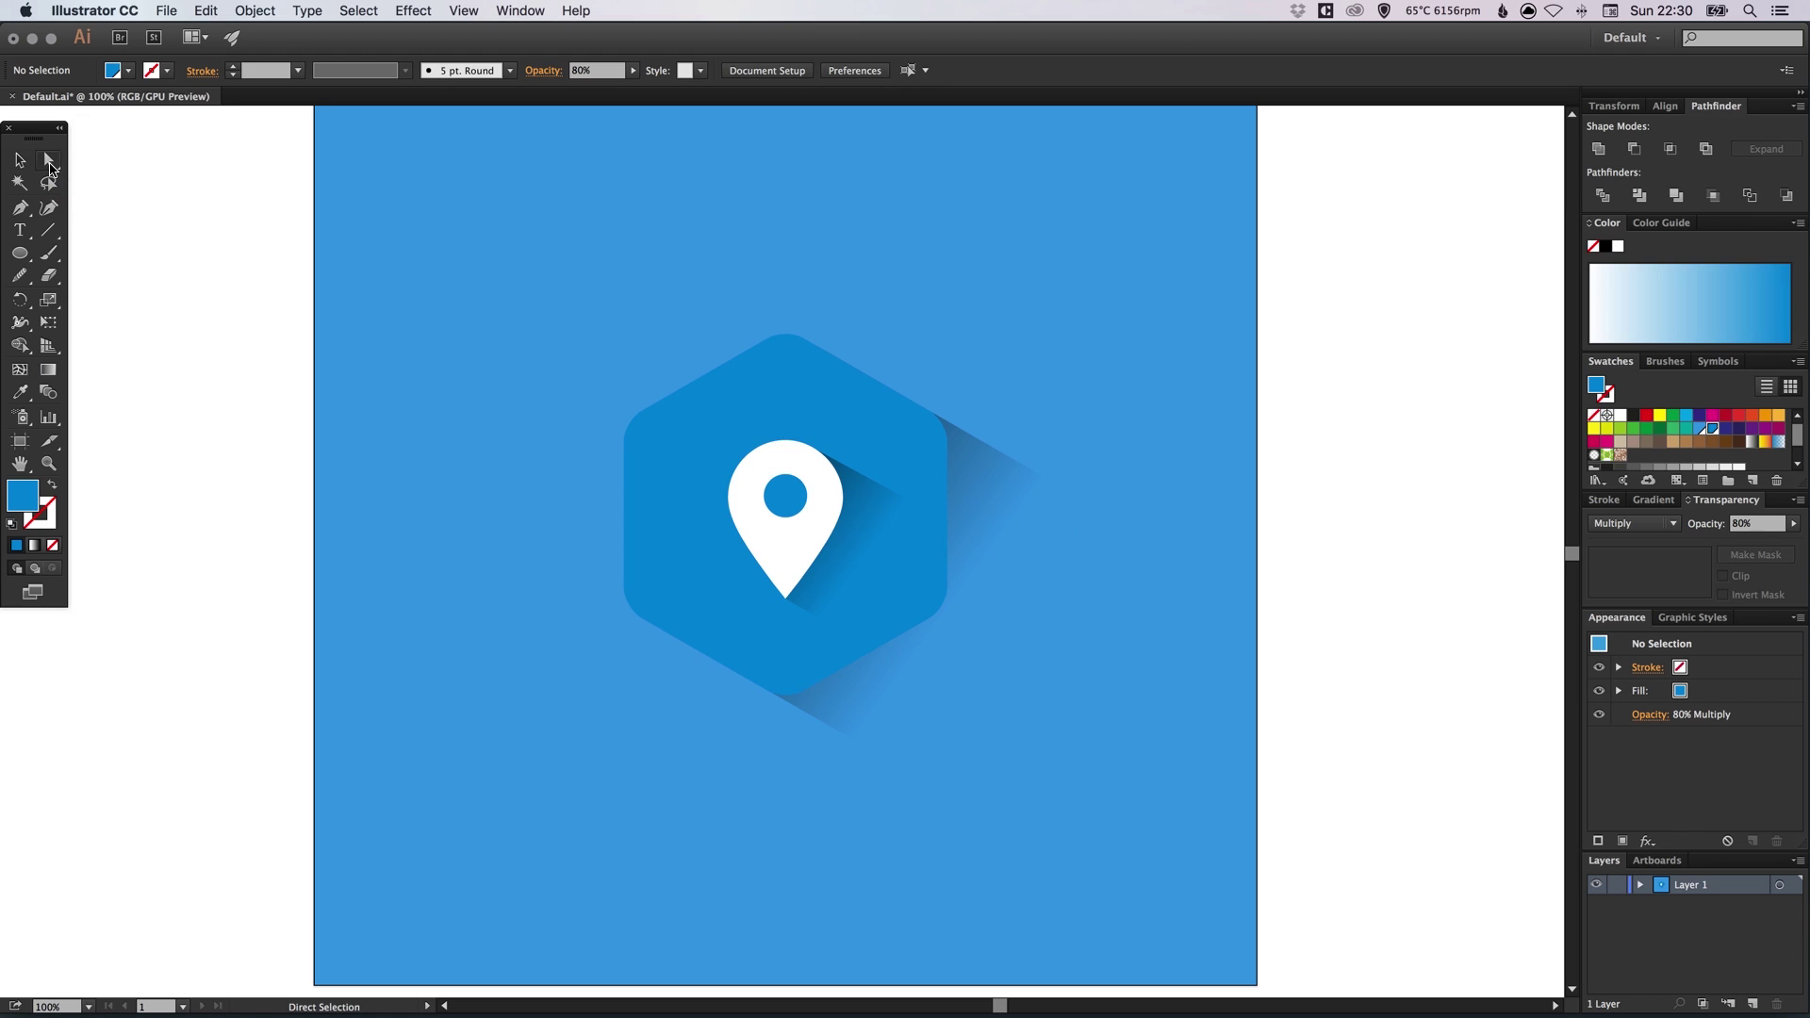
left_click(1084, 506)
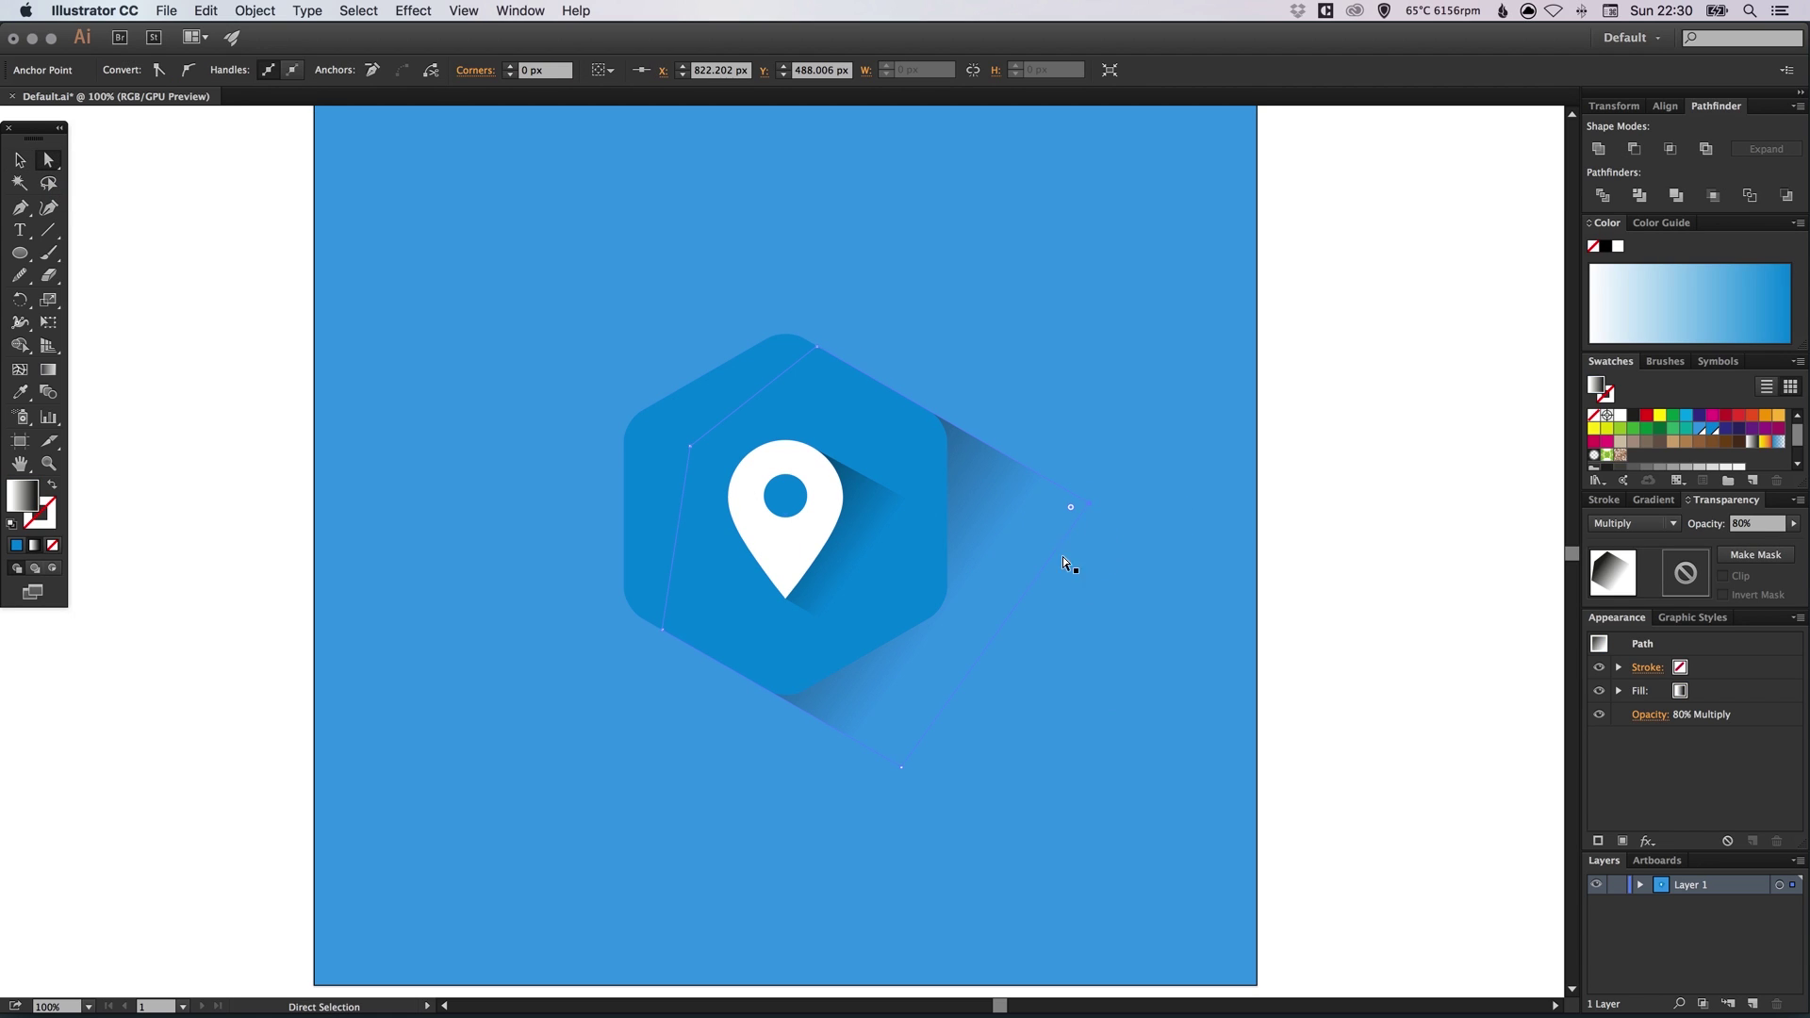
left_click_drag(905, 773, 953, 797)
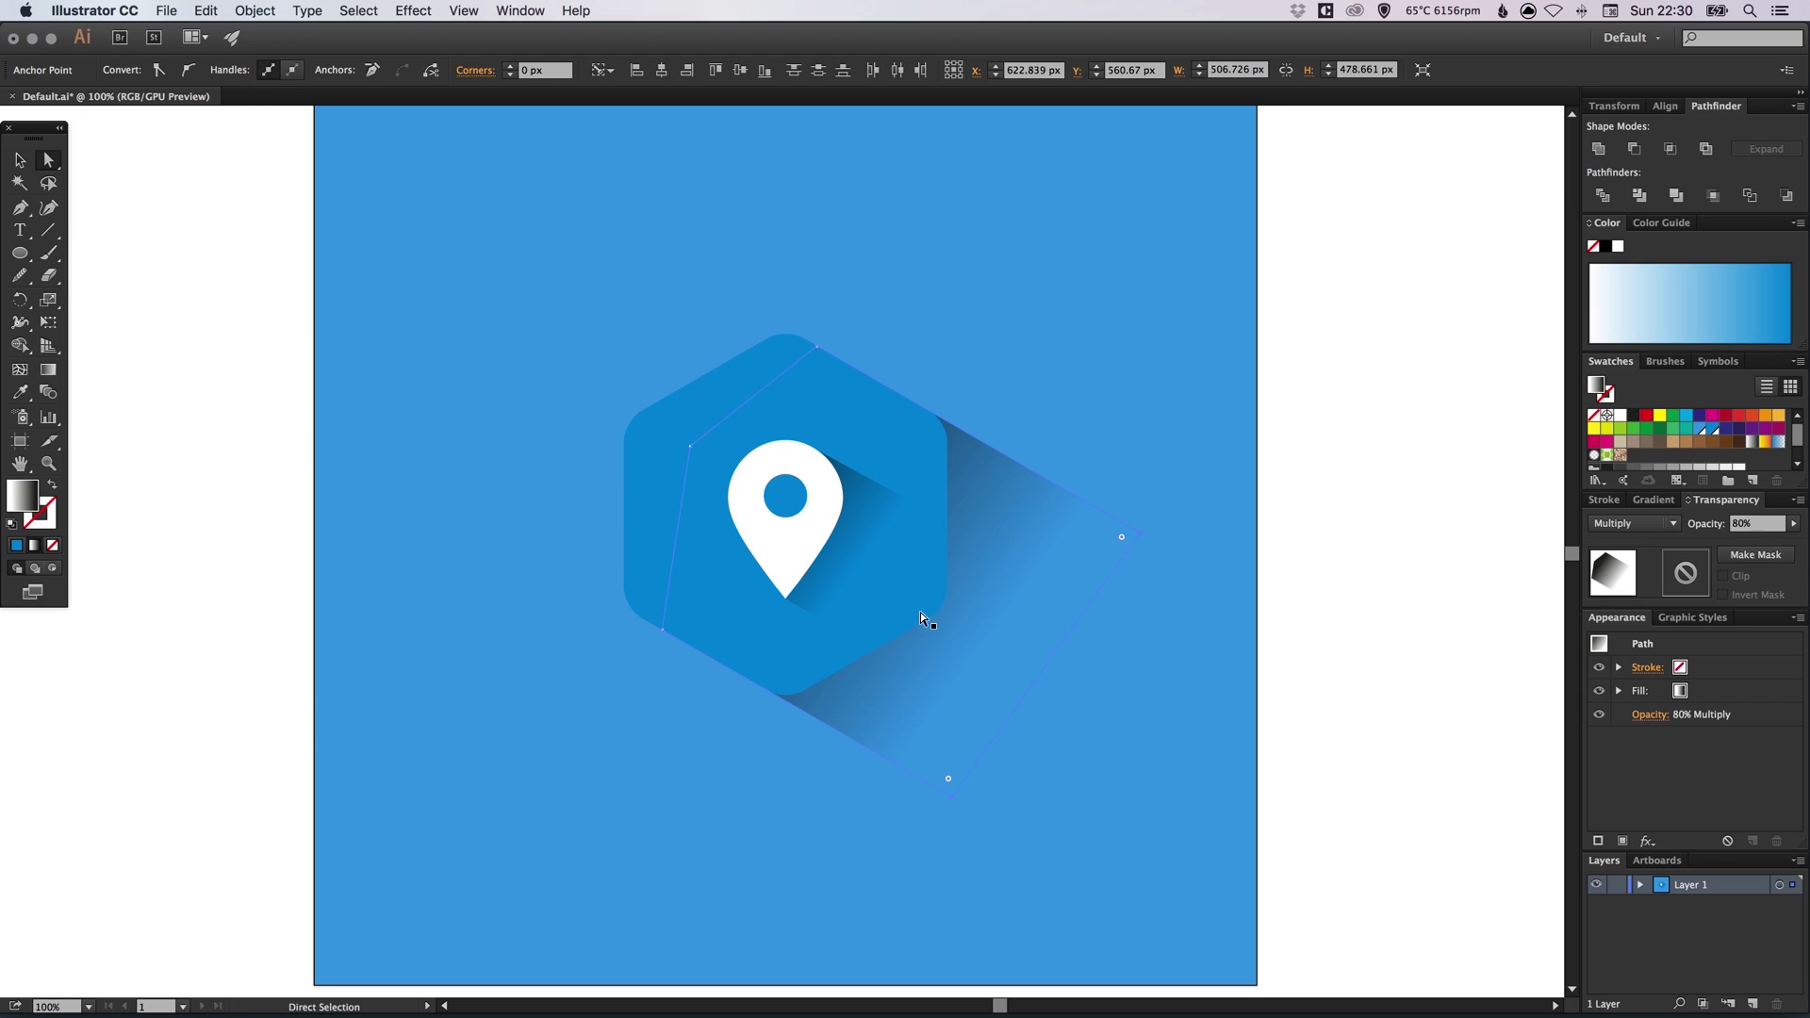
key("z")
left_click_drag(551, 466, 953, 881)
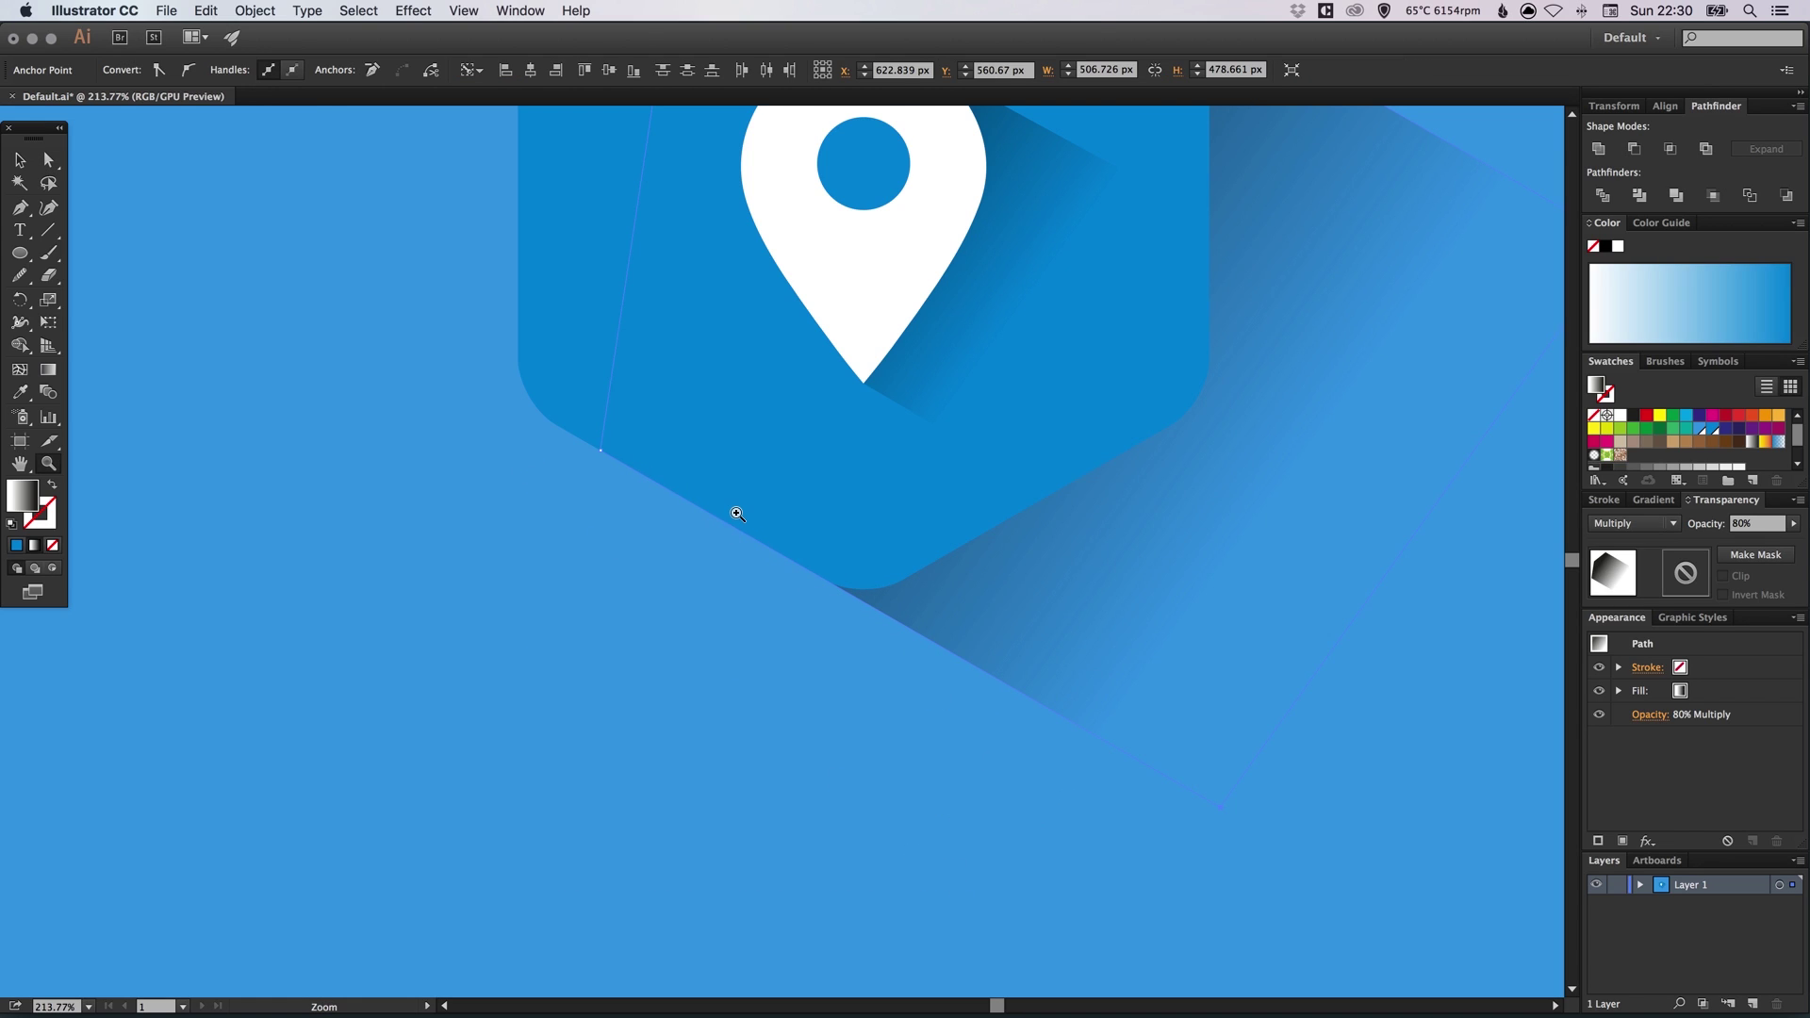
key("a")
key("super+minus")
key("super+minus")
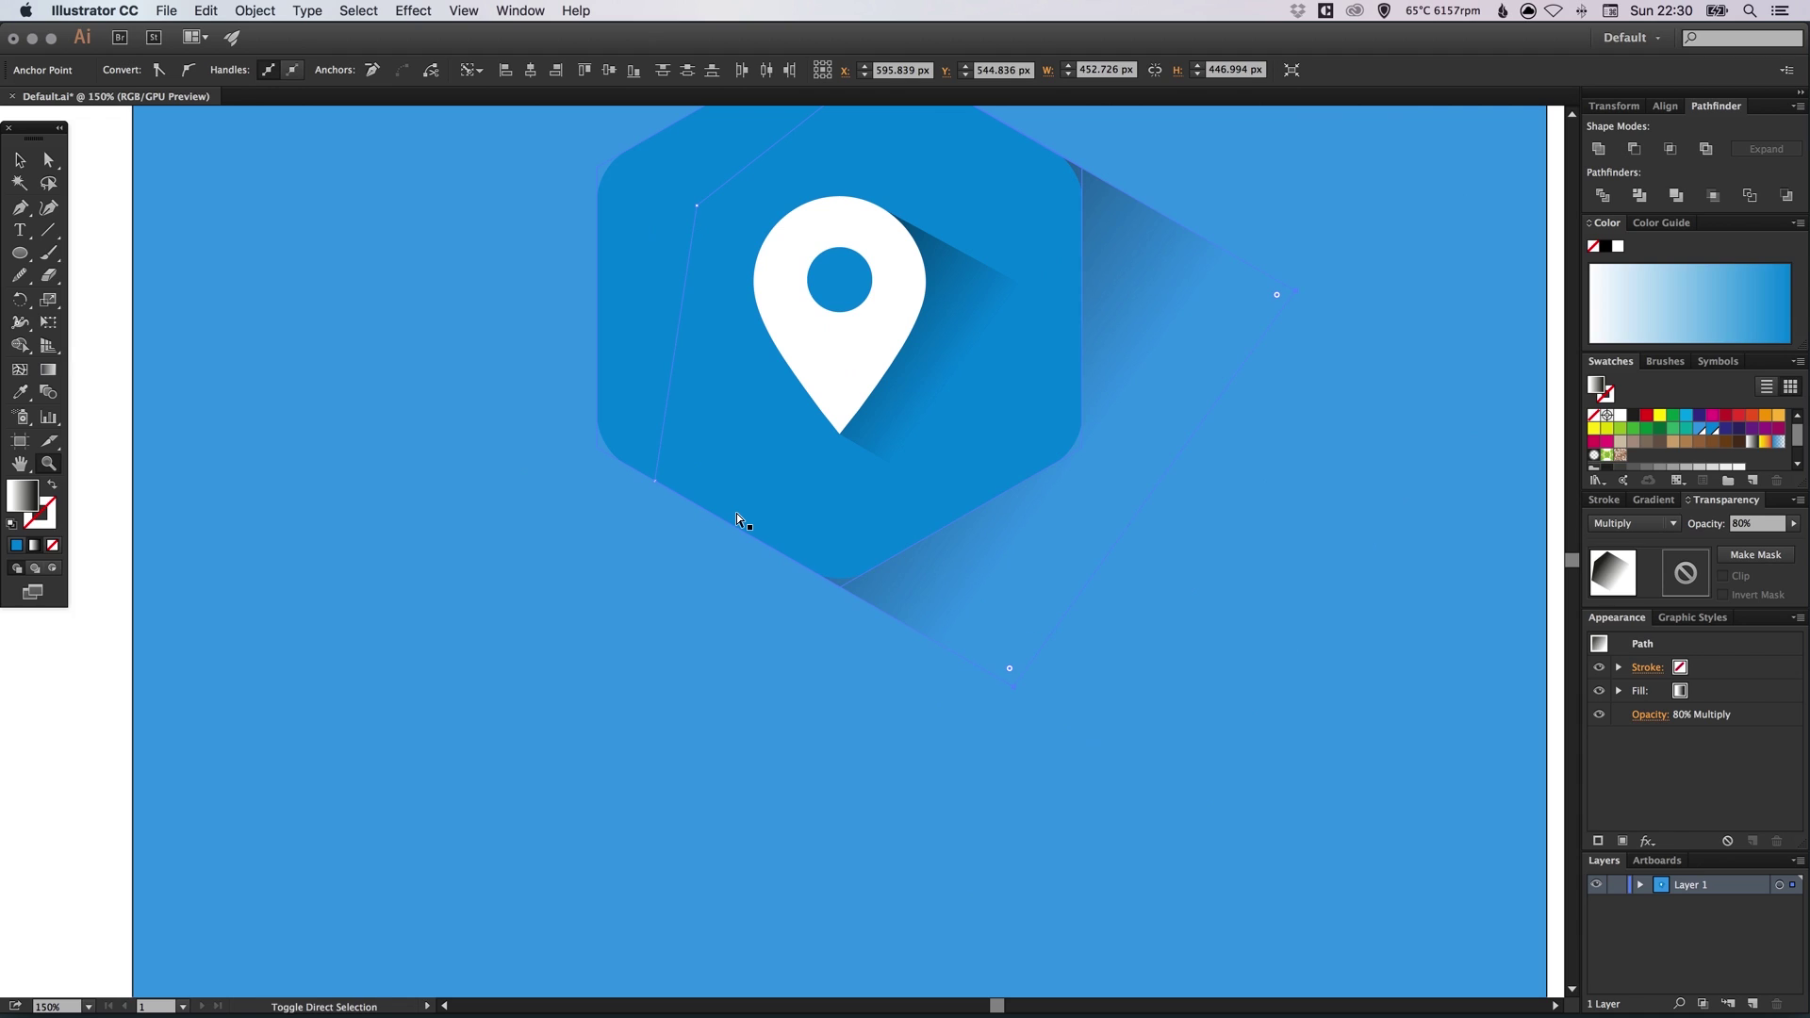
Lighten the long shadow back to 60% opacity and recentre the full artboard
key("z")
left_click(737, 514, "alt")
left_click(737, 514, "alt")
key("v")
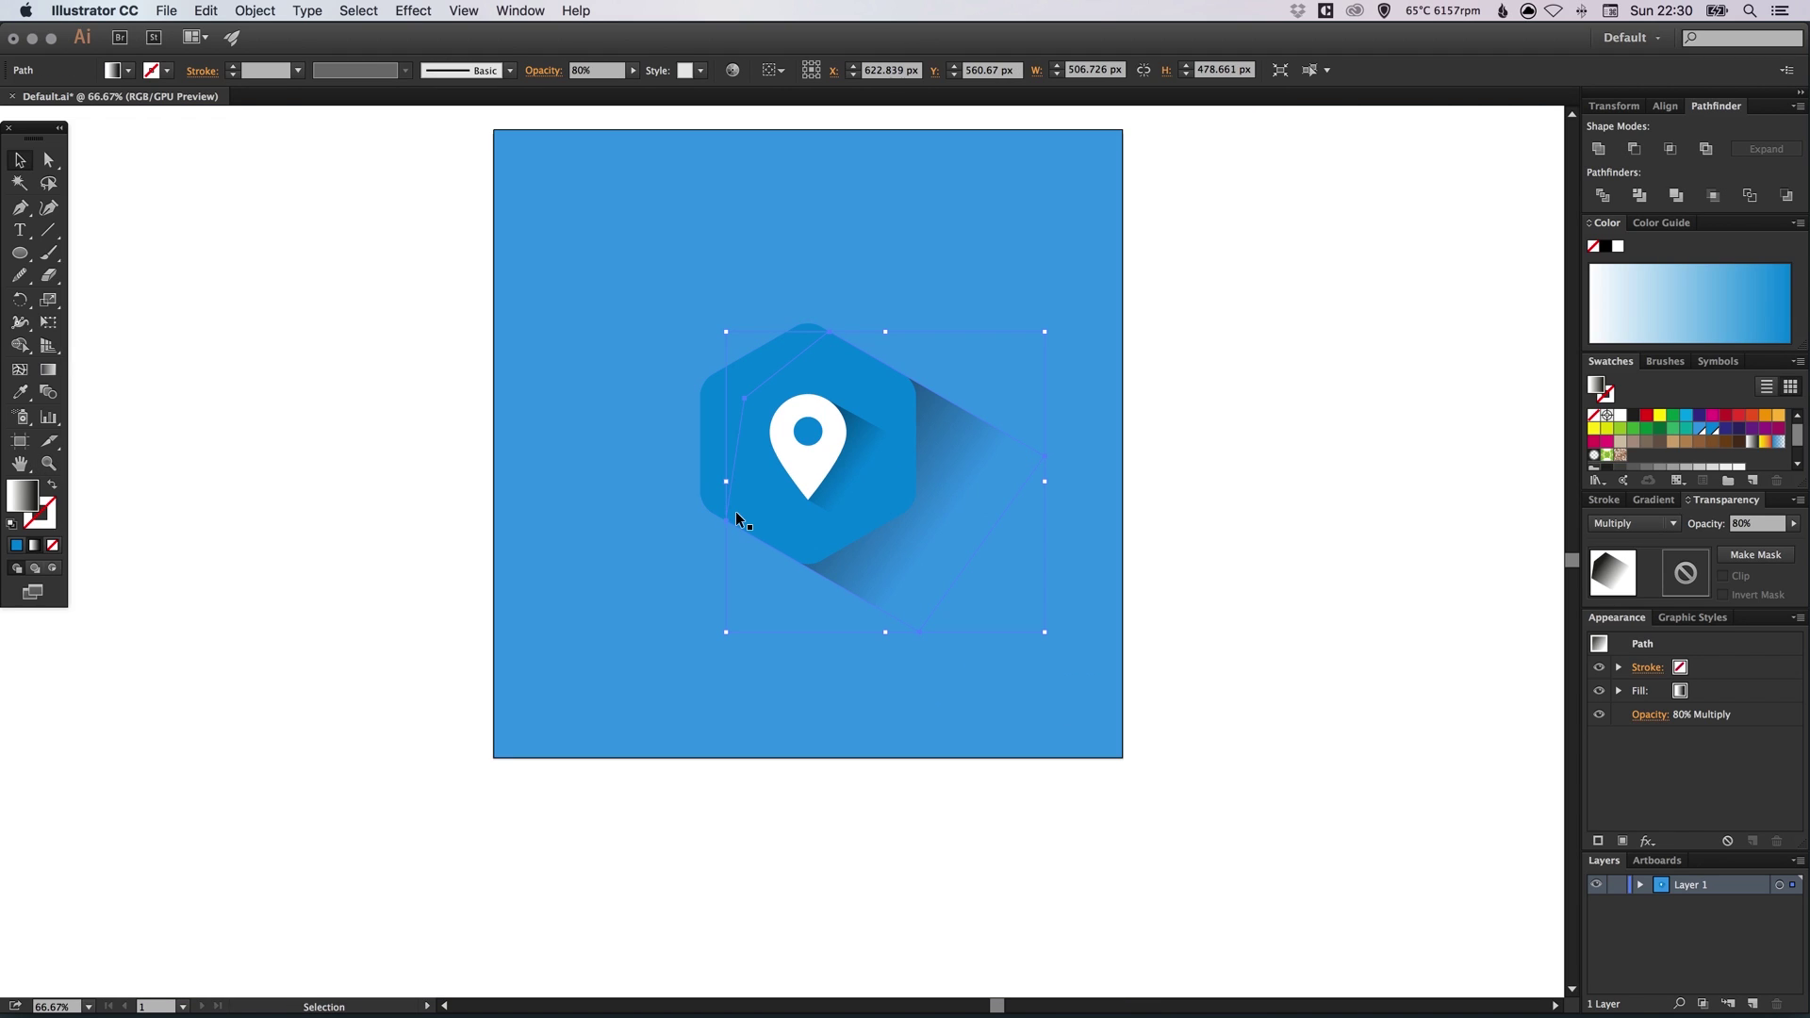
left_click(1753, 525)
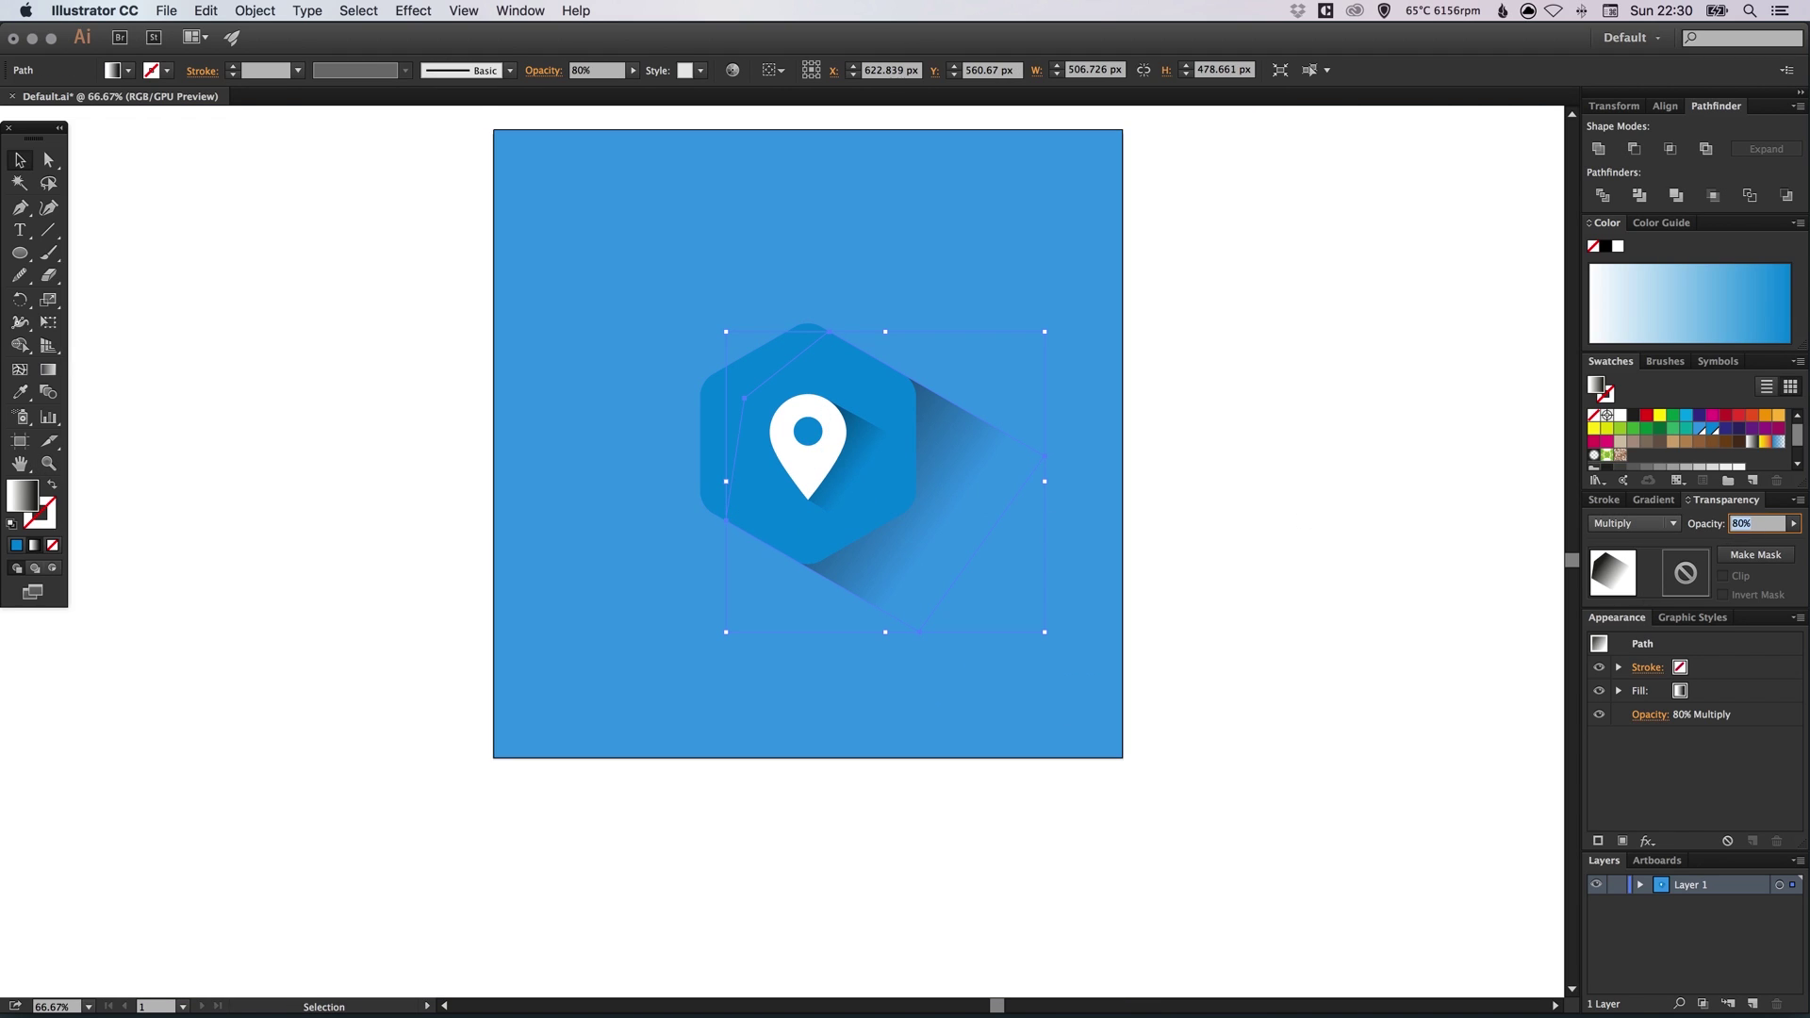
type("60")
key("Return")
left_click(1397, 539)
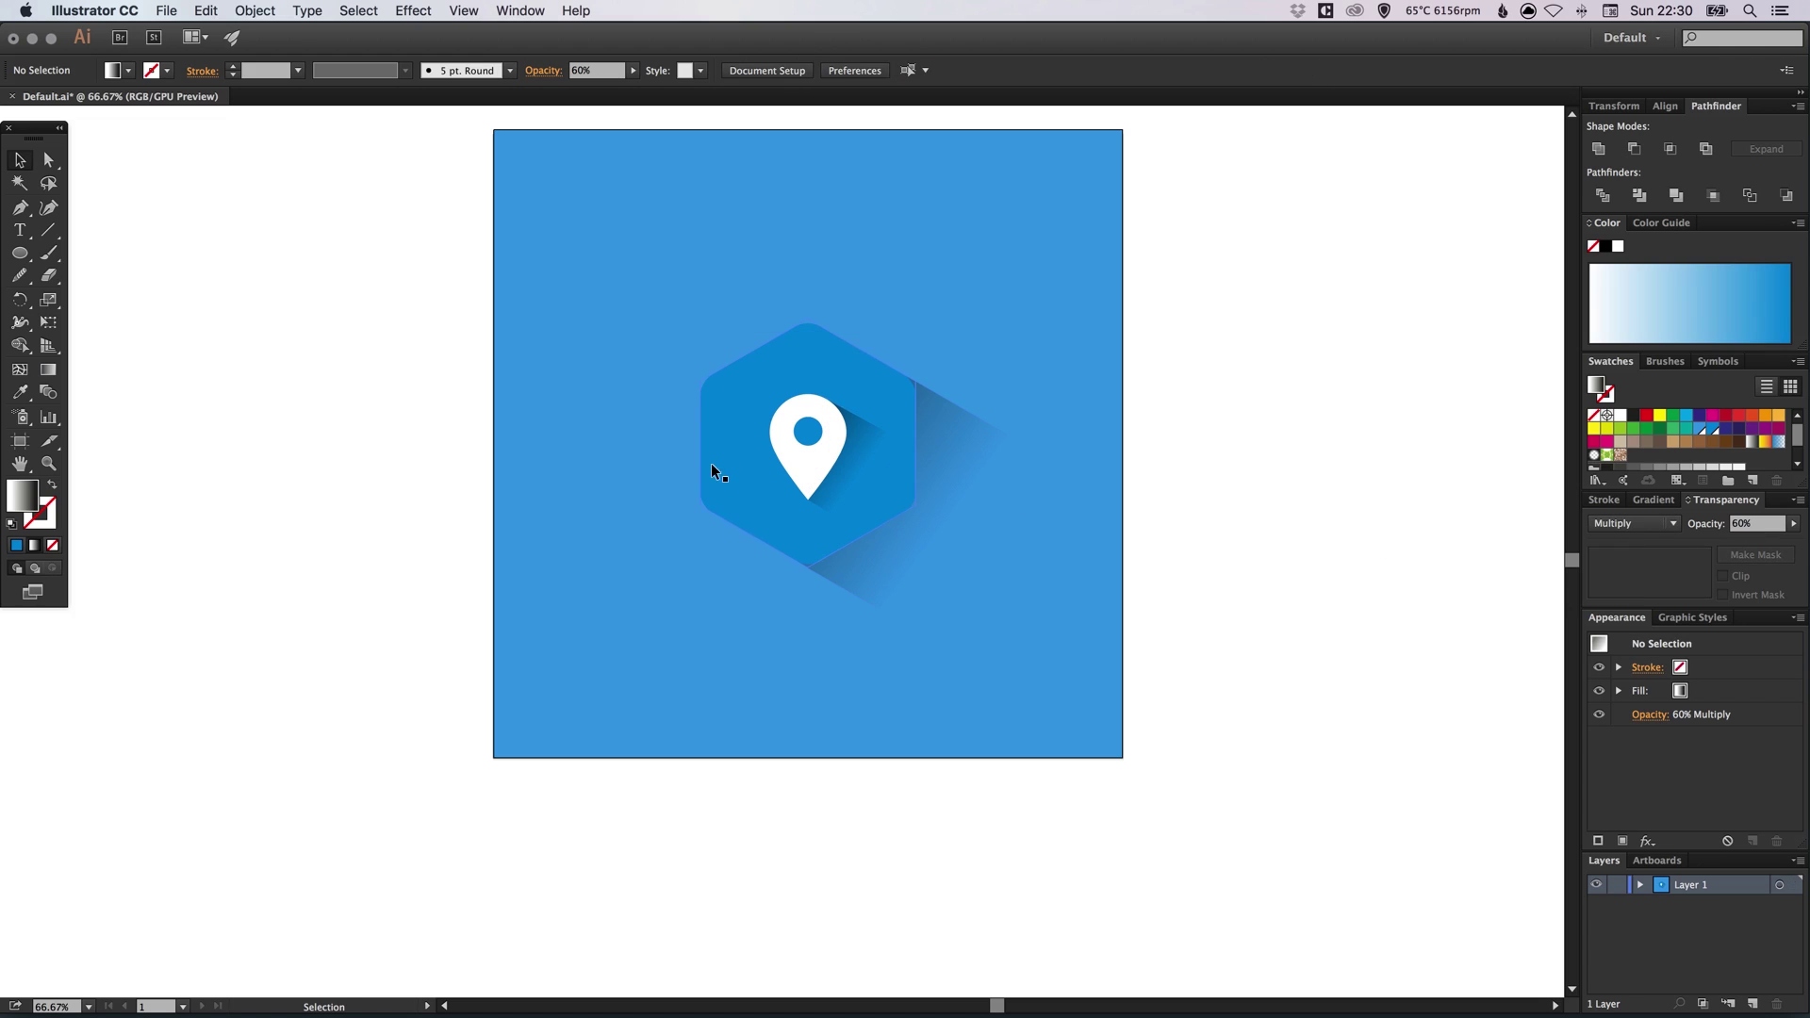
left_click_drag(711, 471, 685, 545)
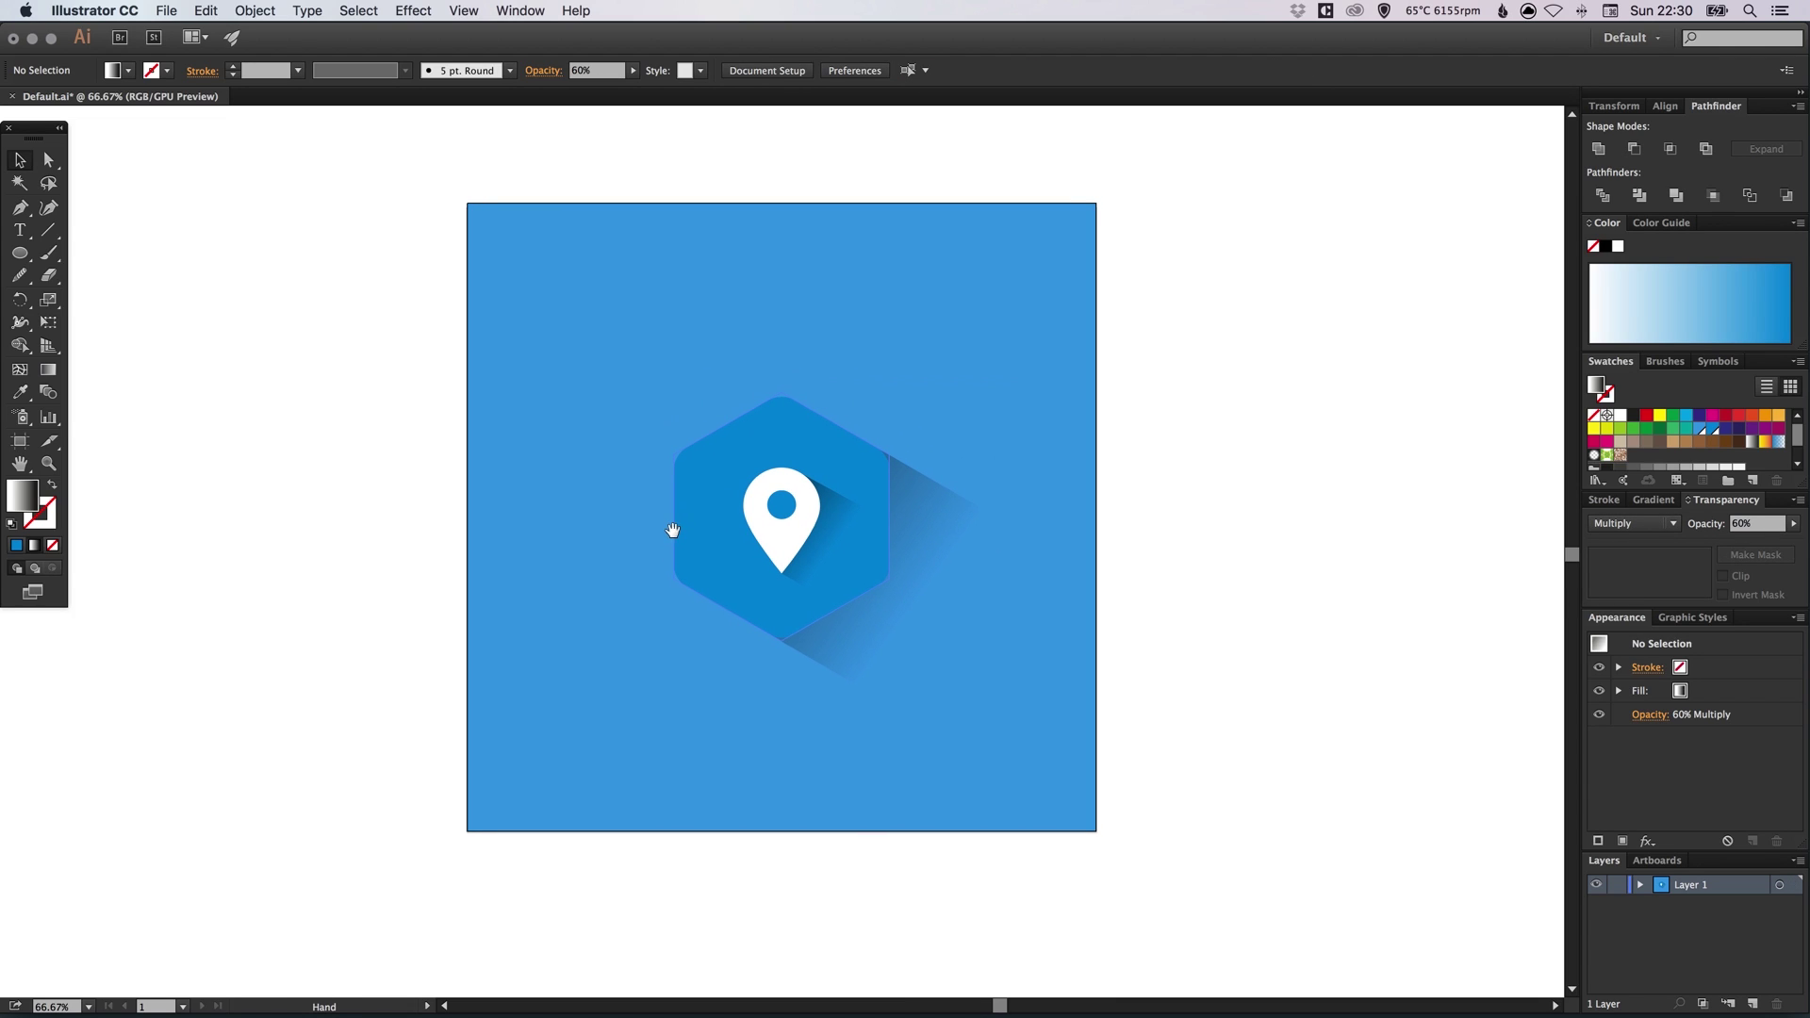
Give the background square a linear blue-to-near-black gradient, removing the white middle stop
left_click(538, 361)
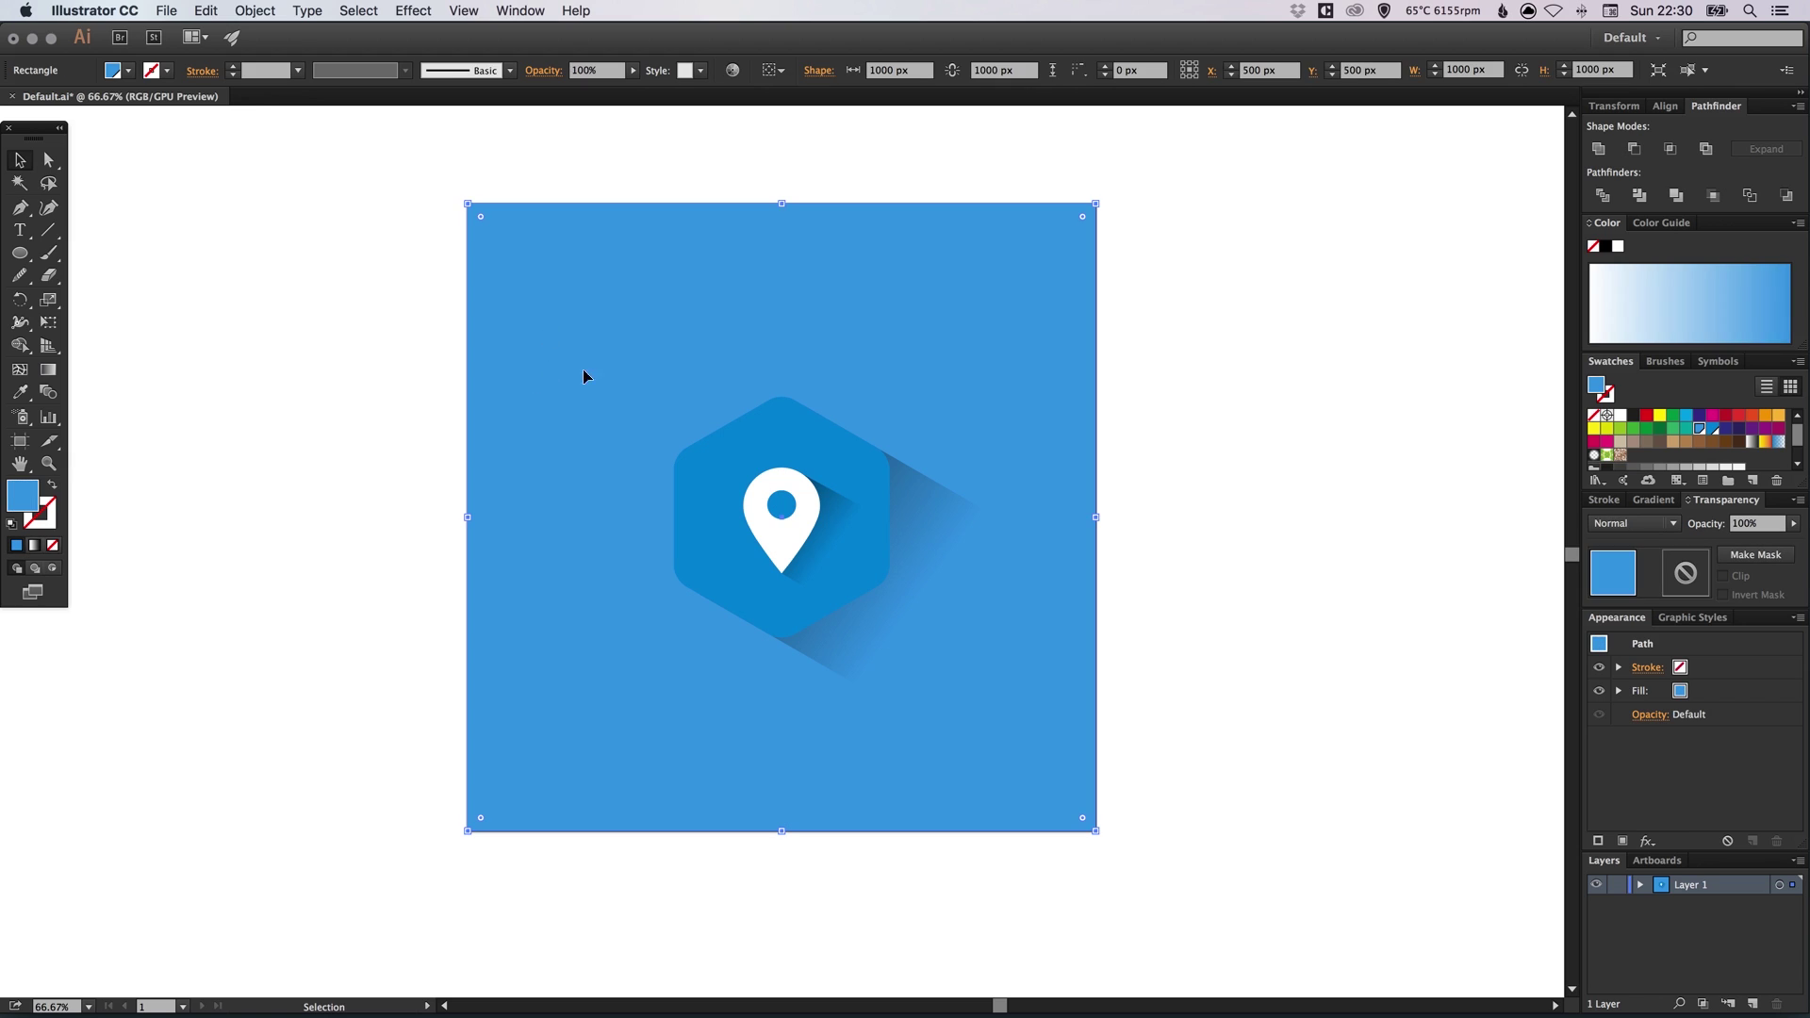
left_click(1656, 501)
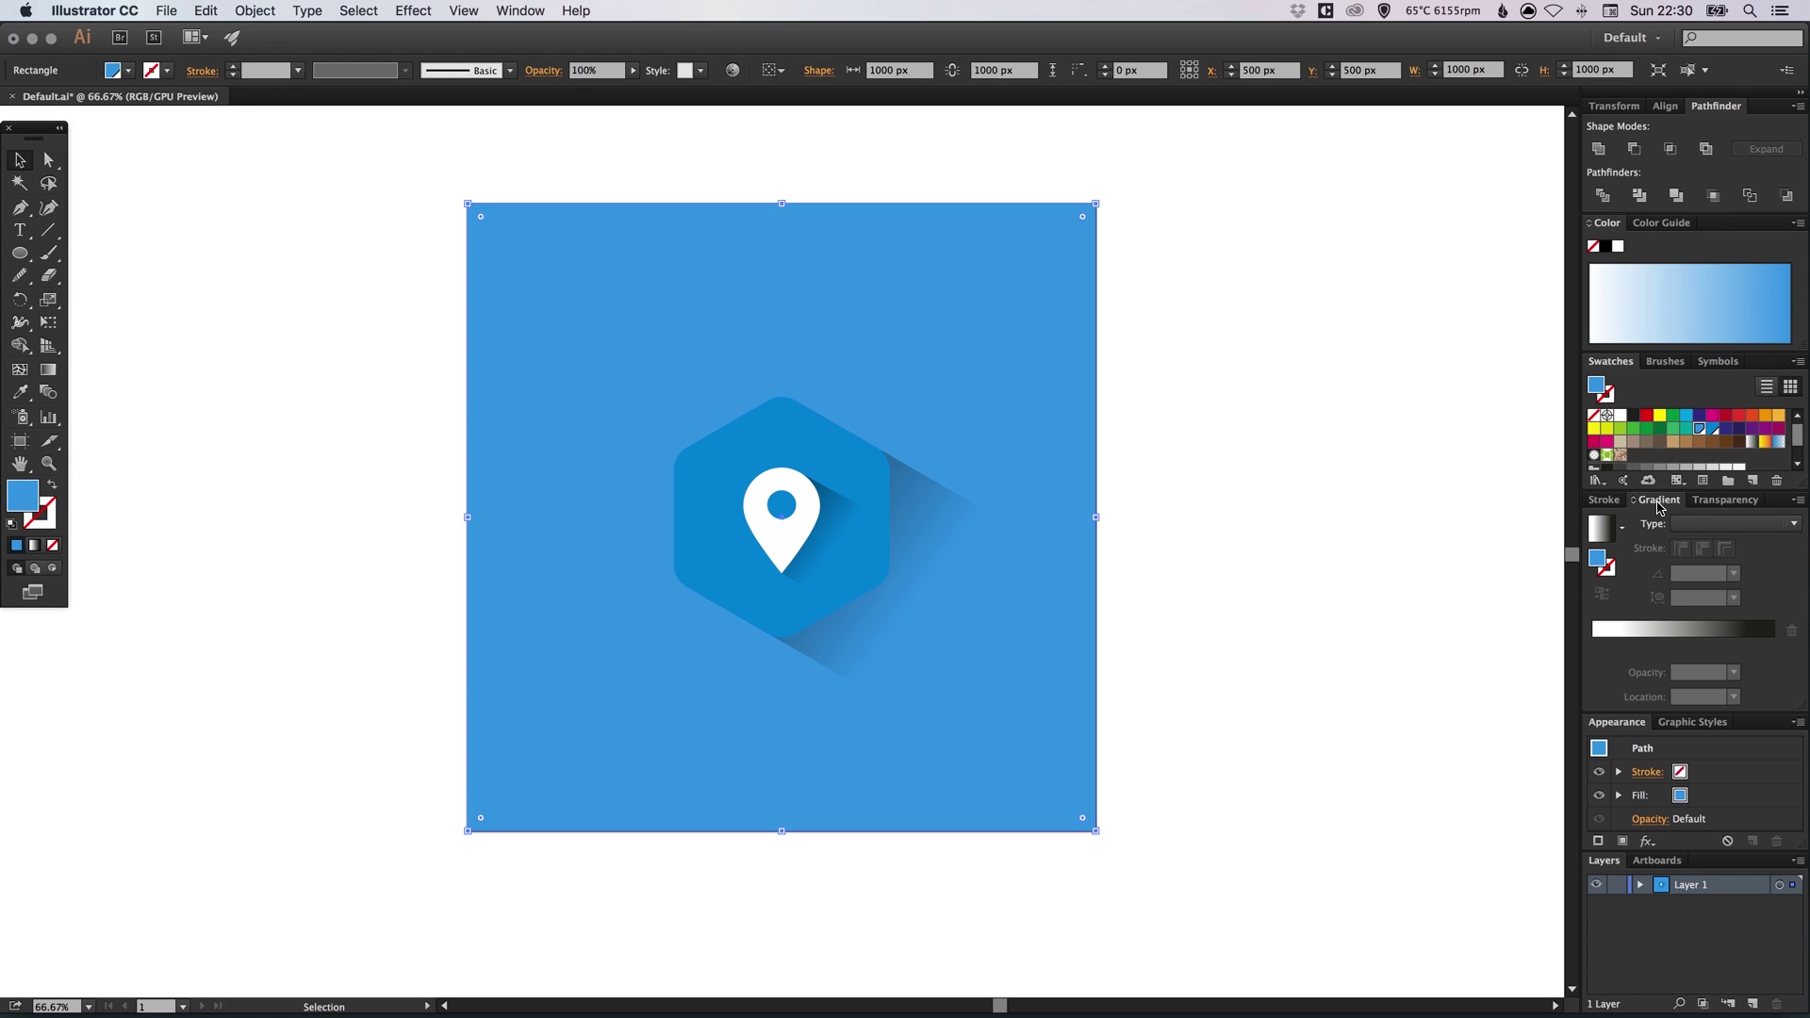
left_click_drag(1701, 433, 1595, 649)
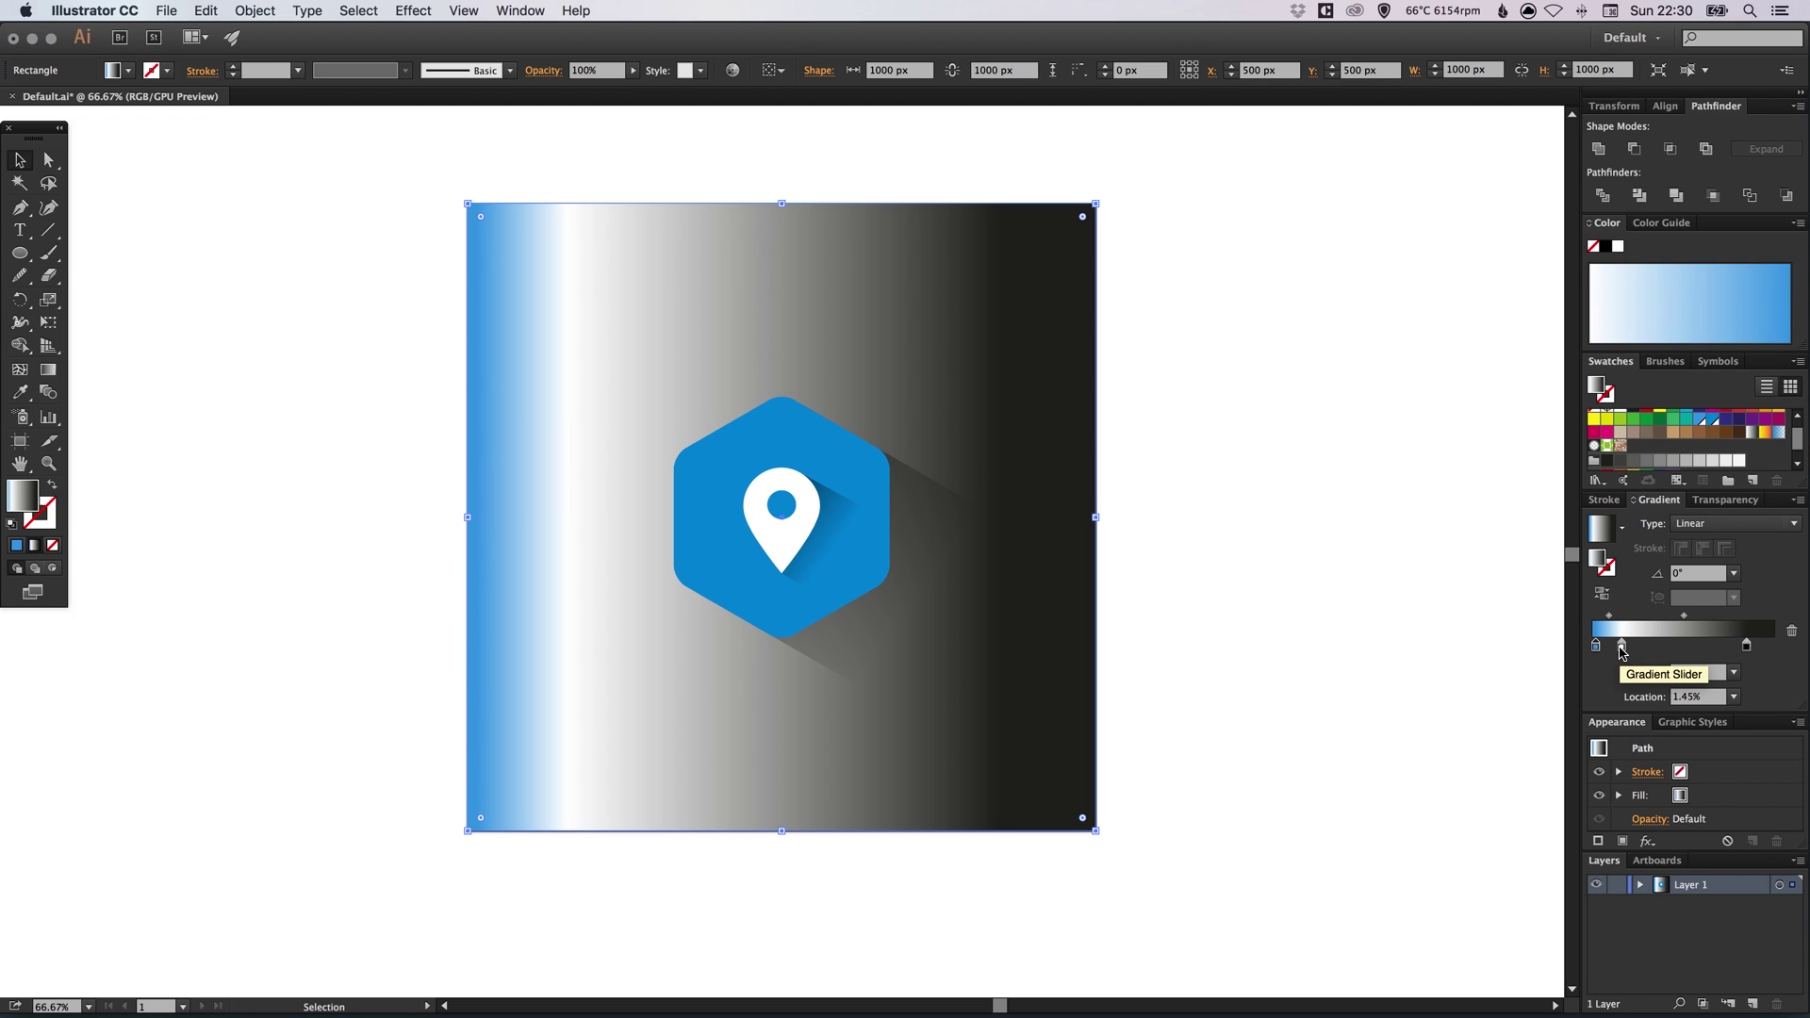
left_click_drag(1622, 650, 1625, 681)
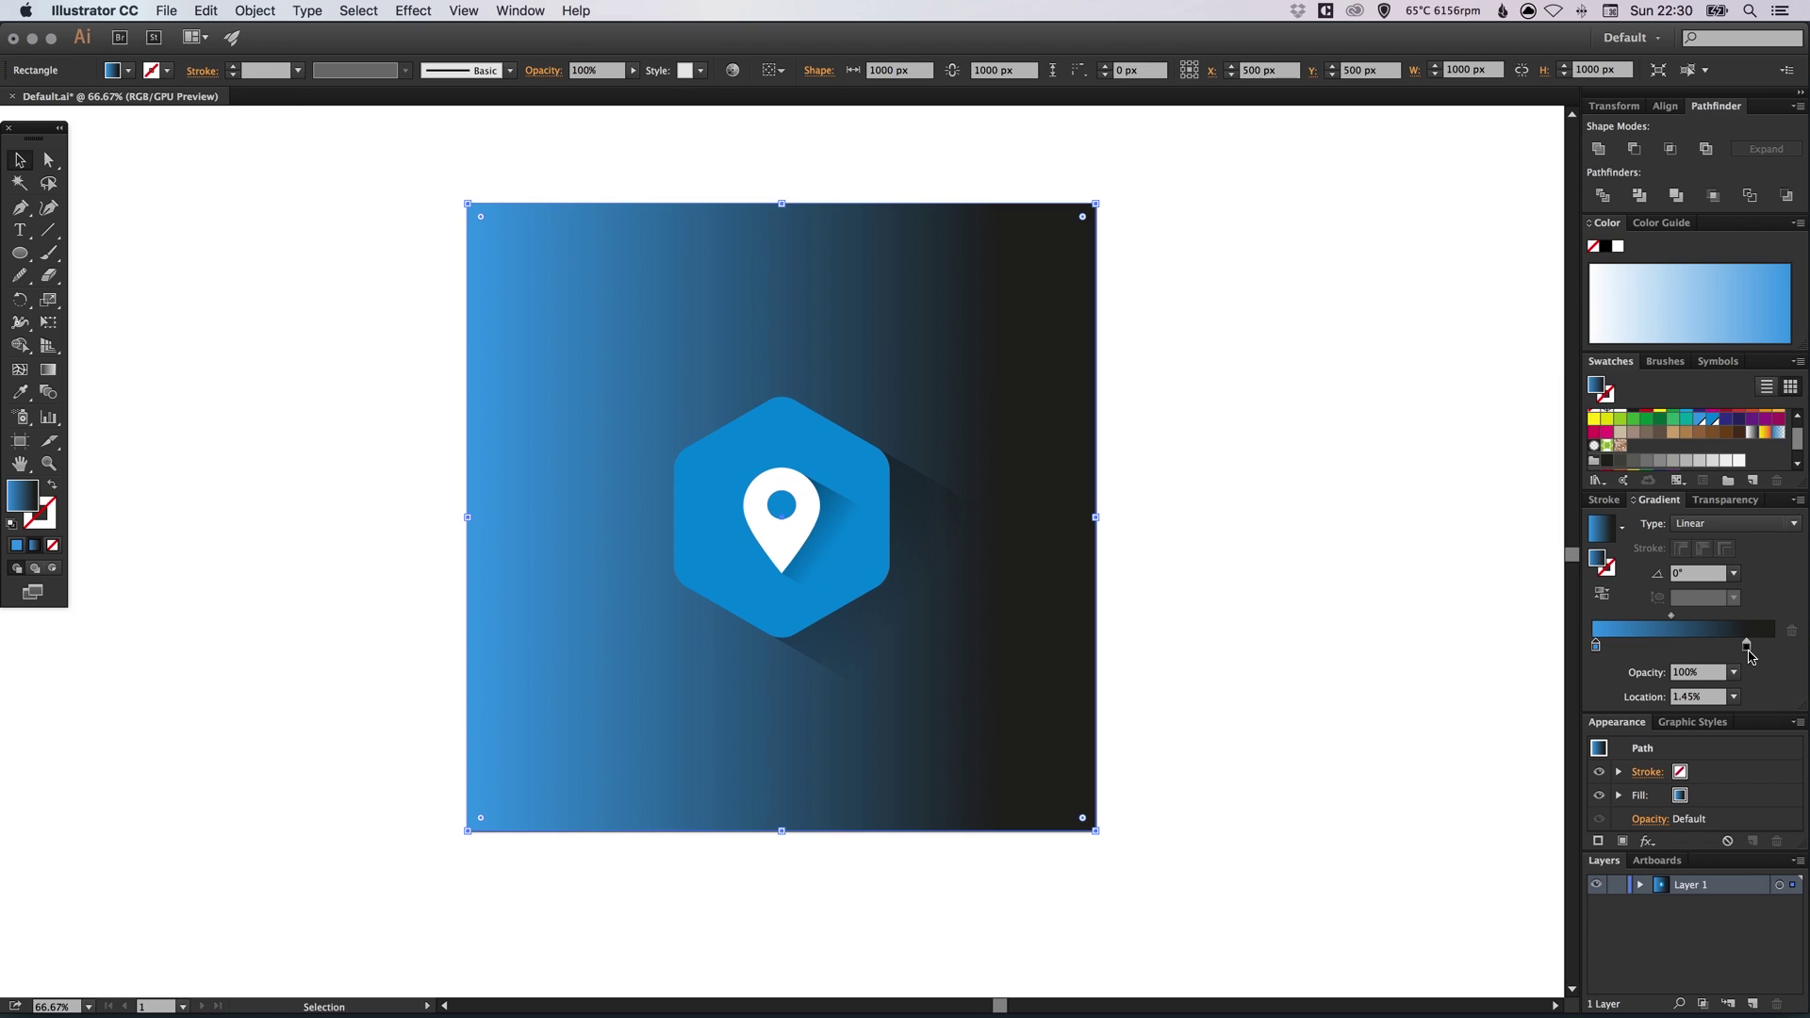
left_click_drag(1748, 651, 1766, 649)
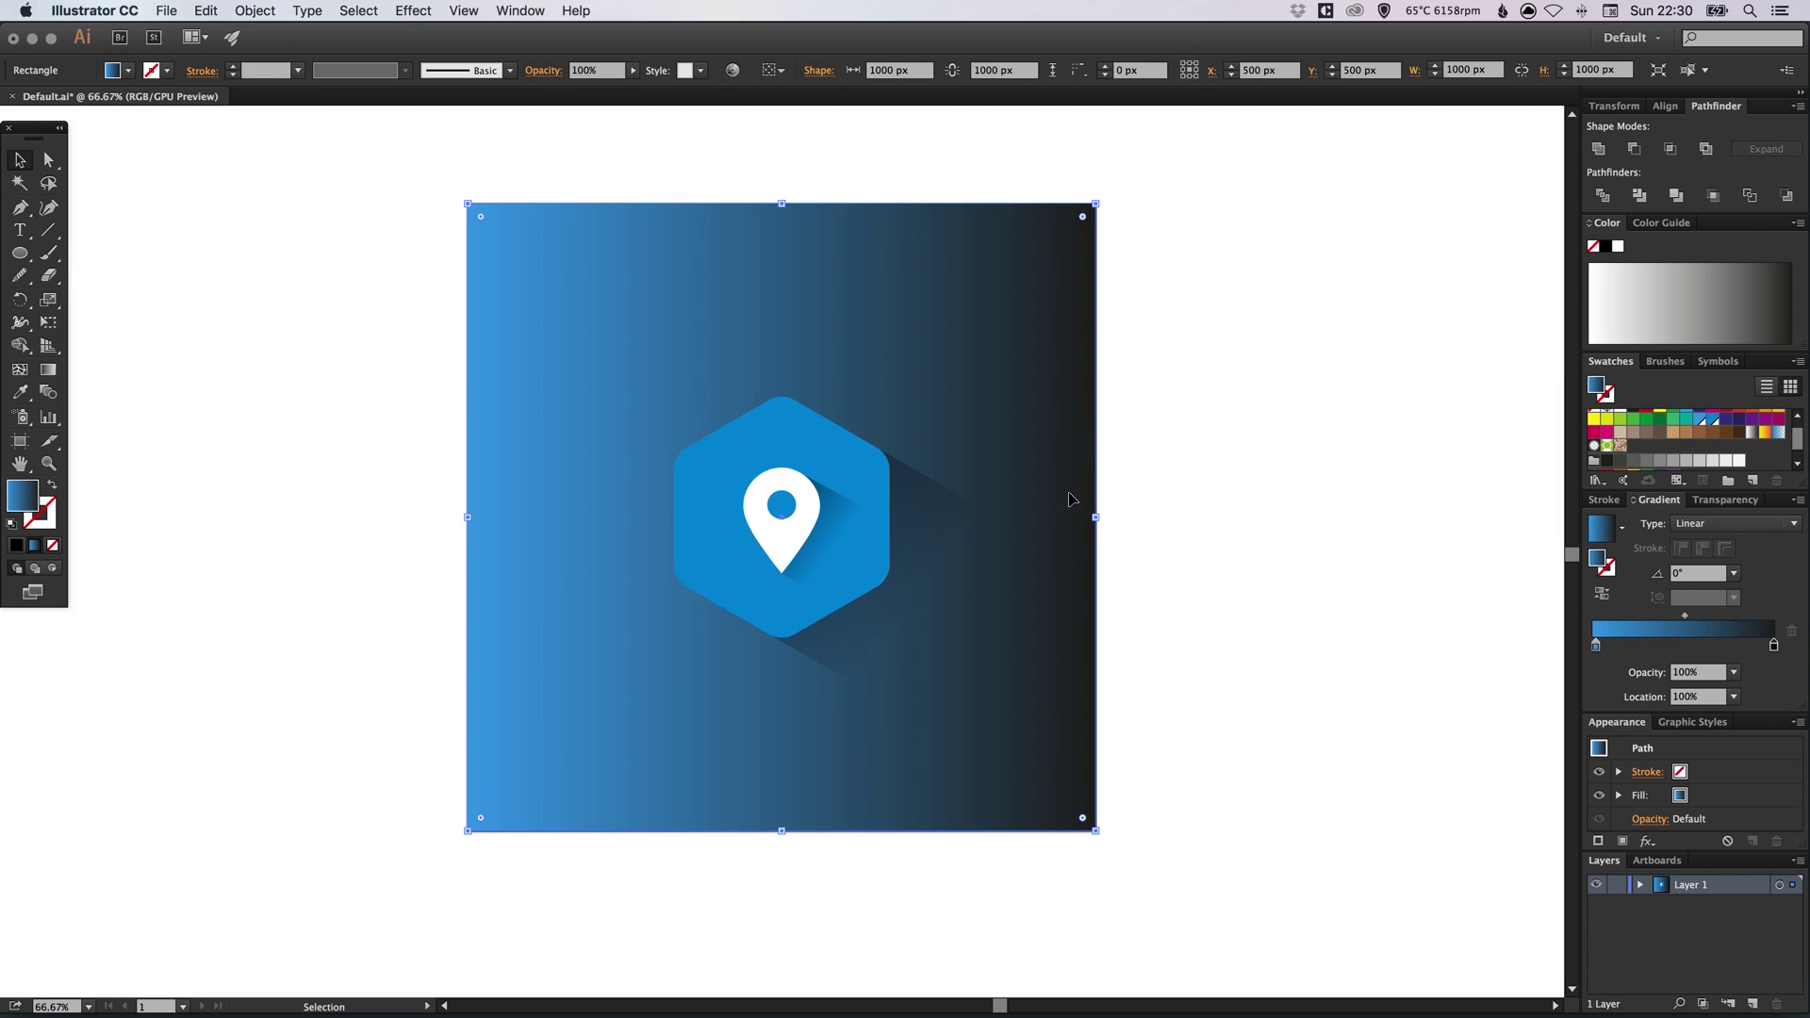
Make the dark indigo swatch (RGB 45/46/131) a global colour
left_click(1303, 496)
double_click(1728, 423)
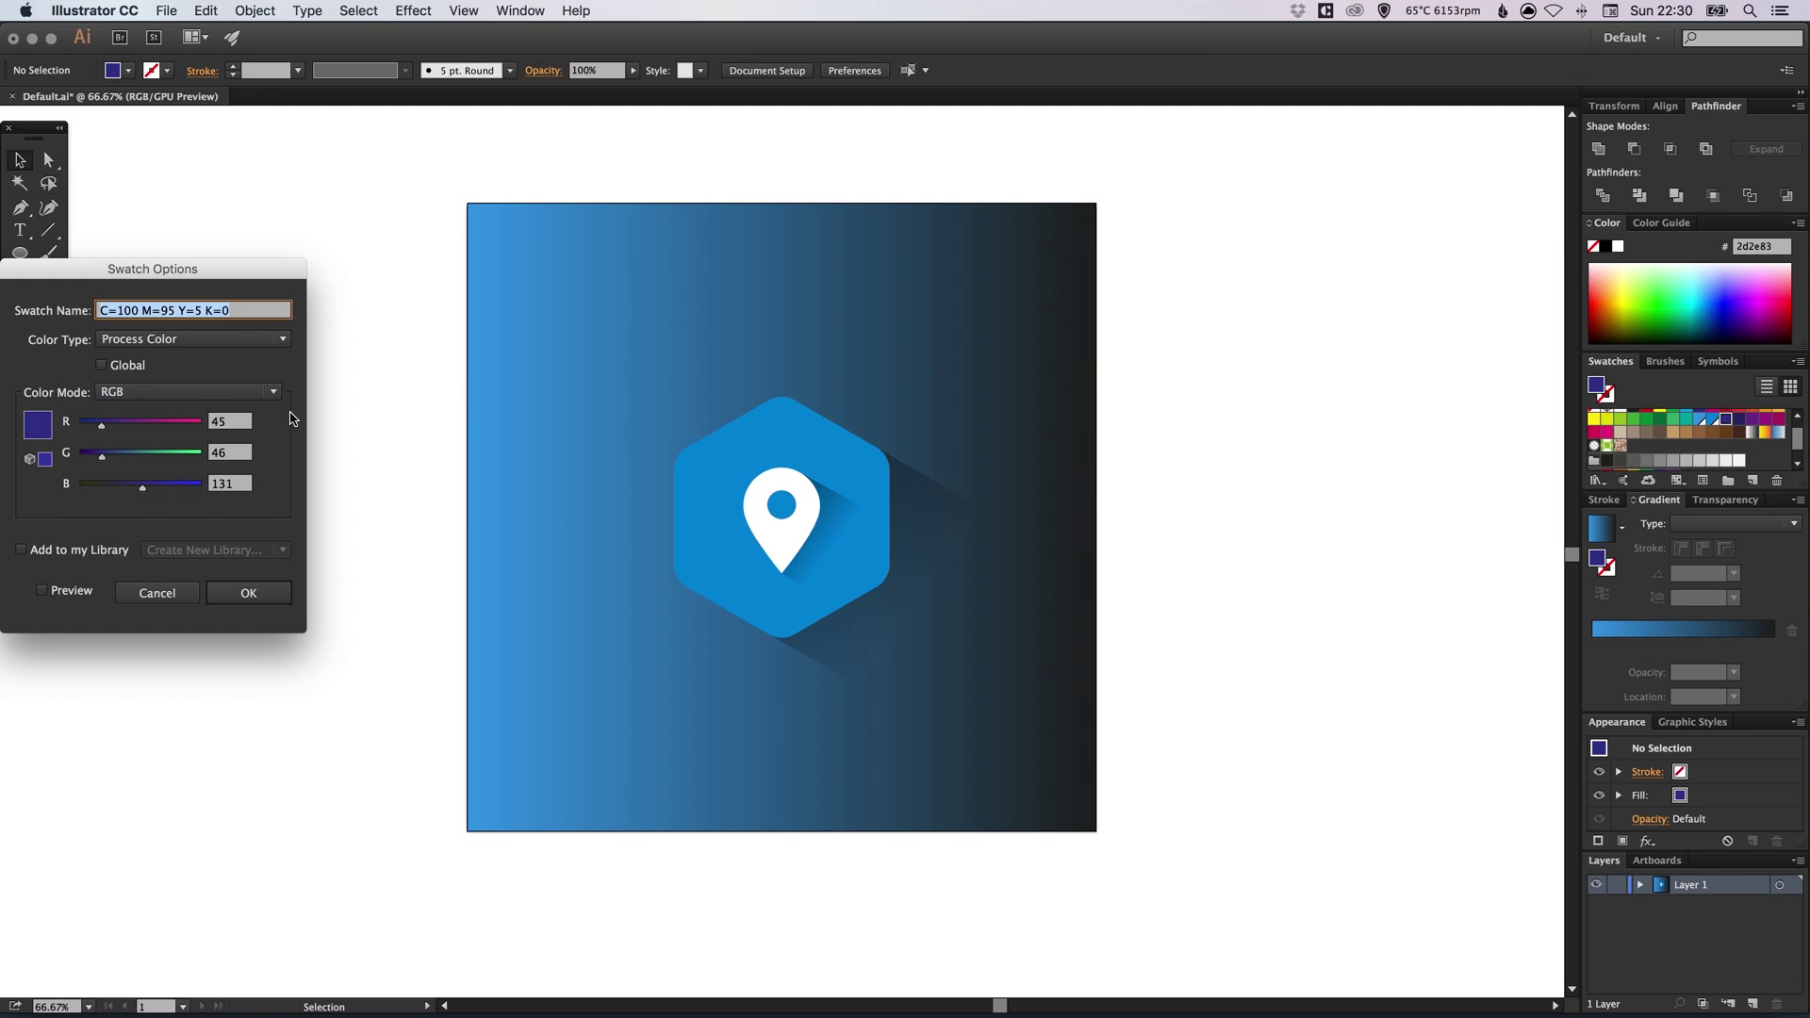
left_click(115, 370)
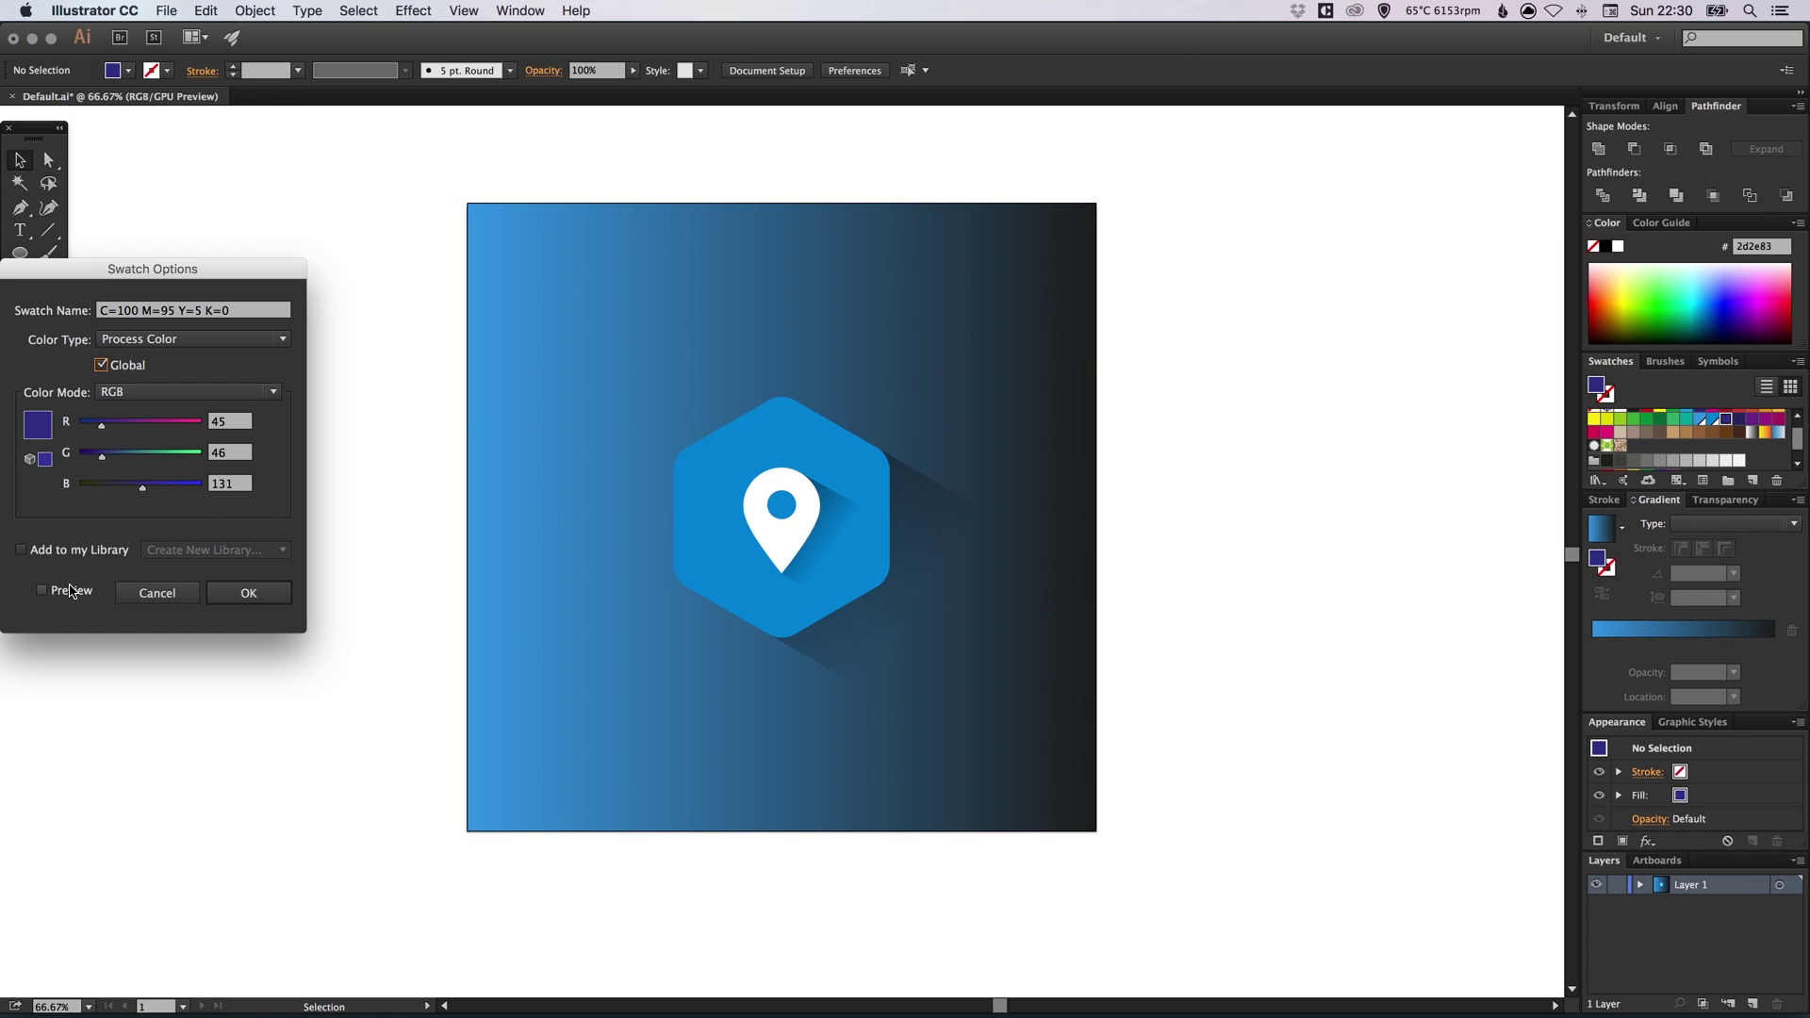
left_click(248, 592)
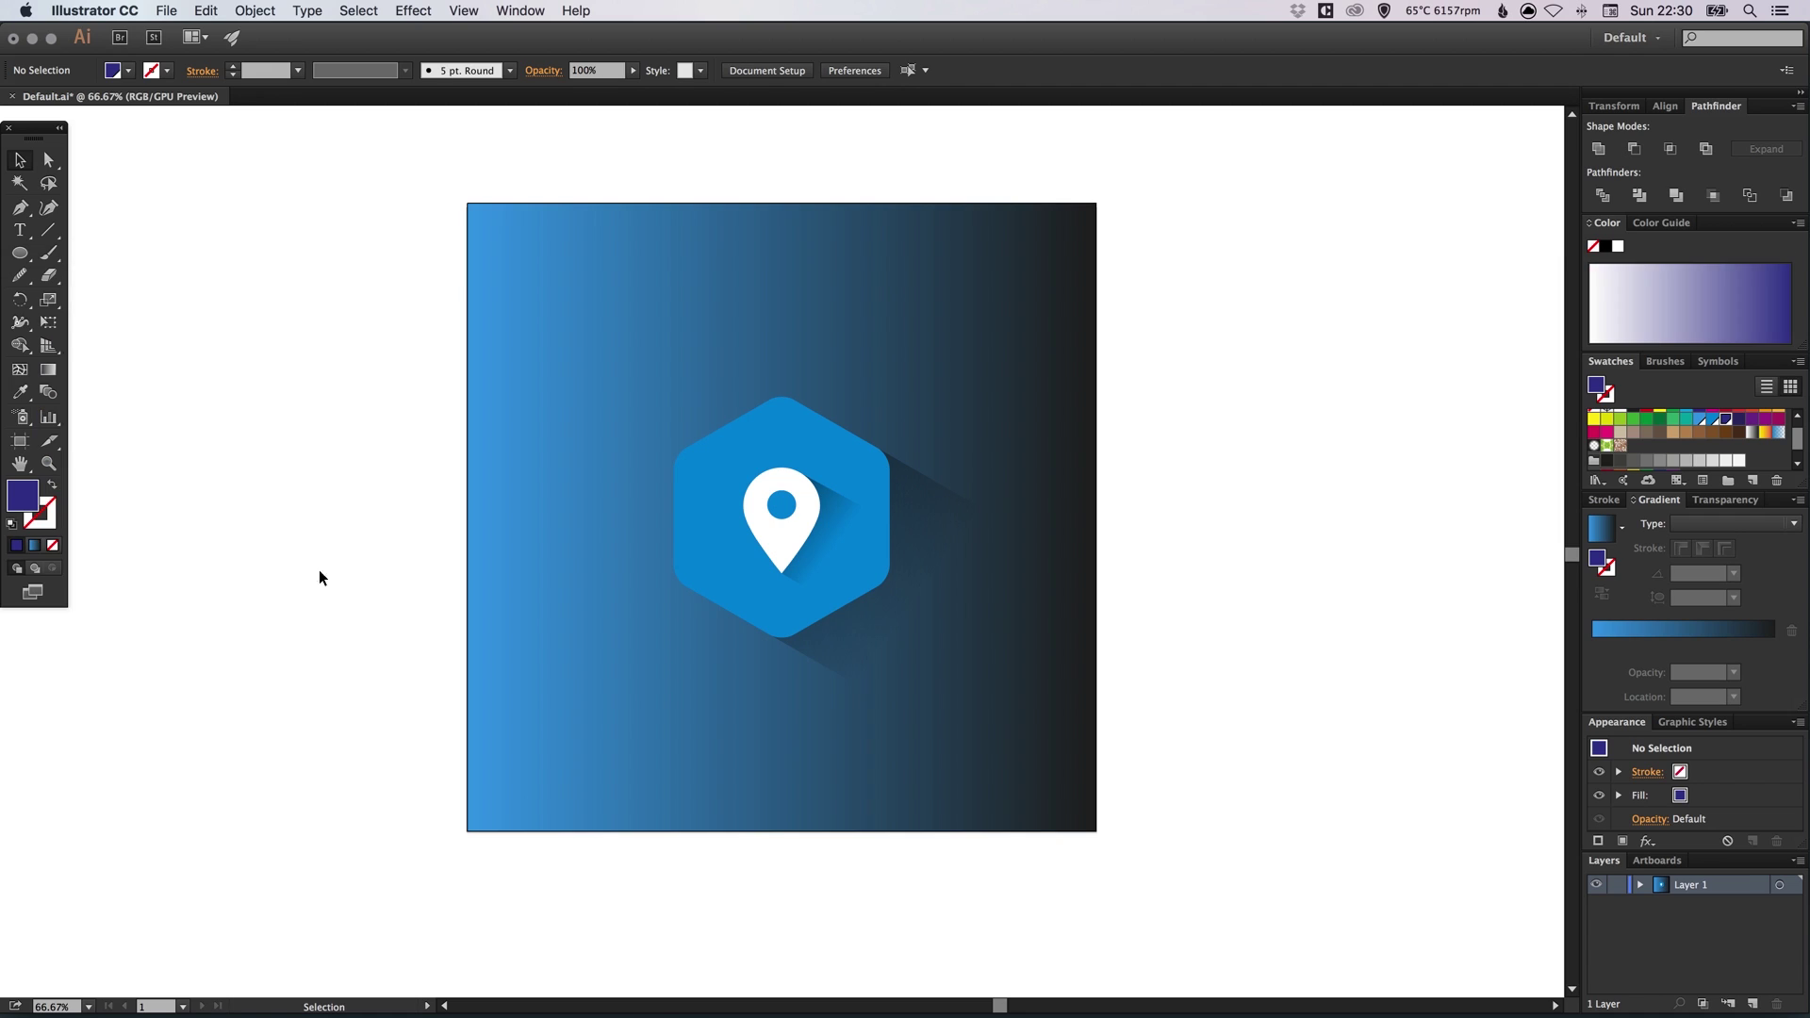
Set the background gradient's dark end stop to the indigo swatch
left_click(1009, 294)
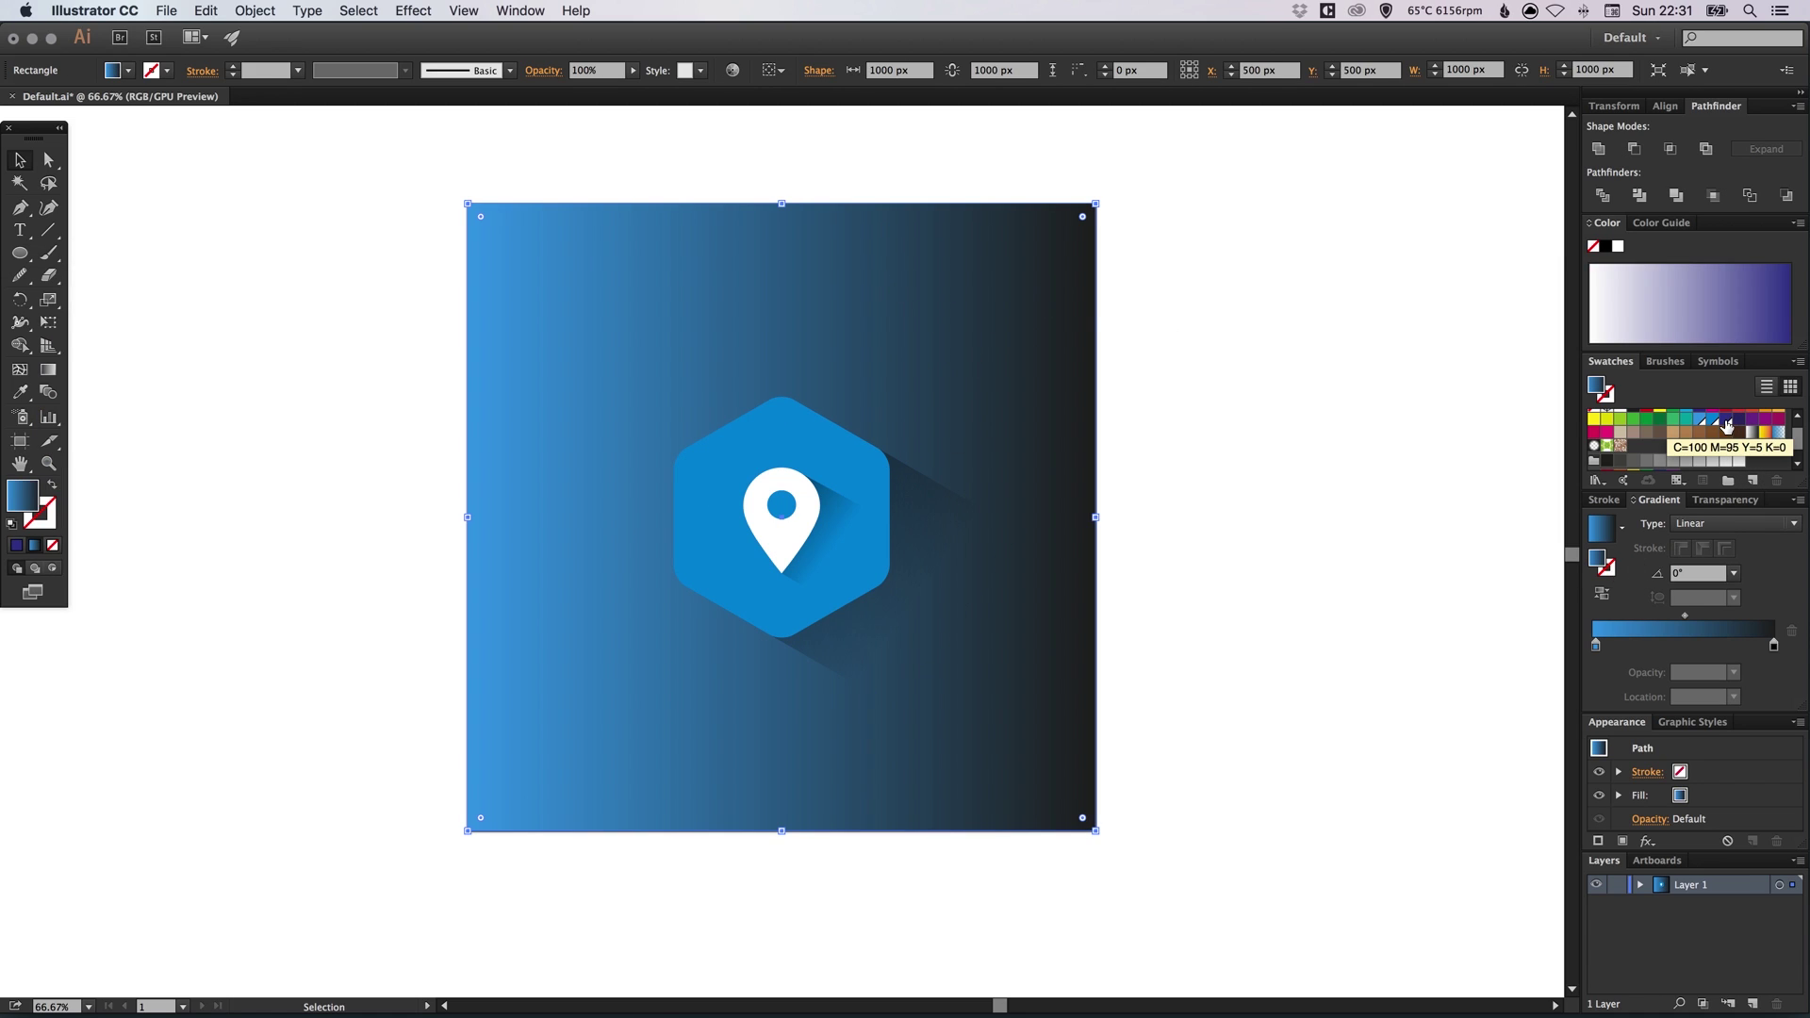
left_click_drag(1726, 426, 1776, 650)
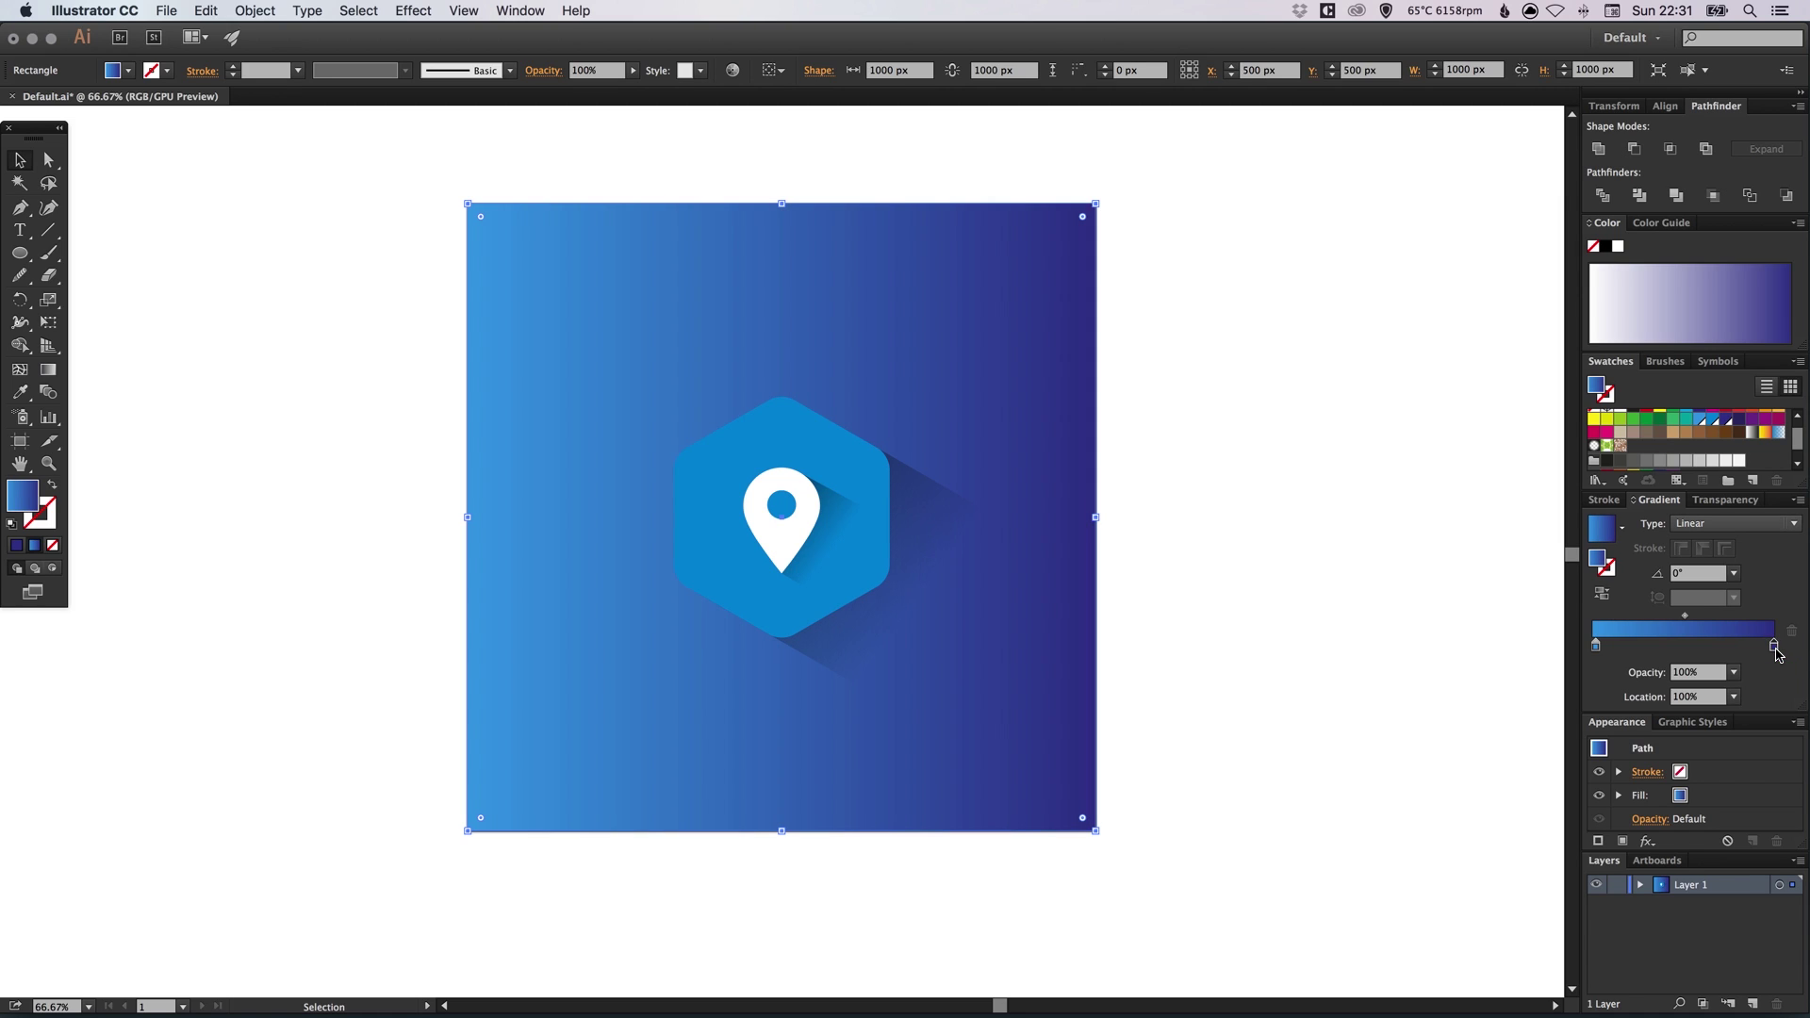
left_click(1333, 426)
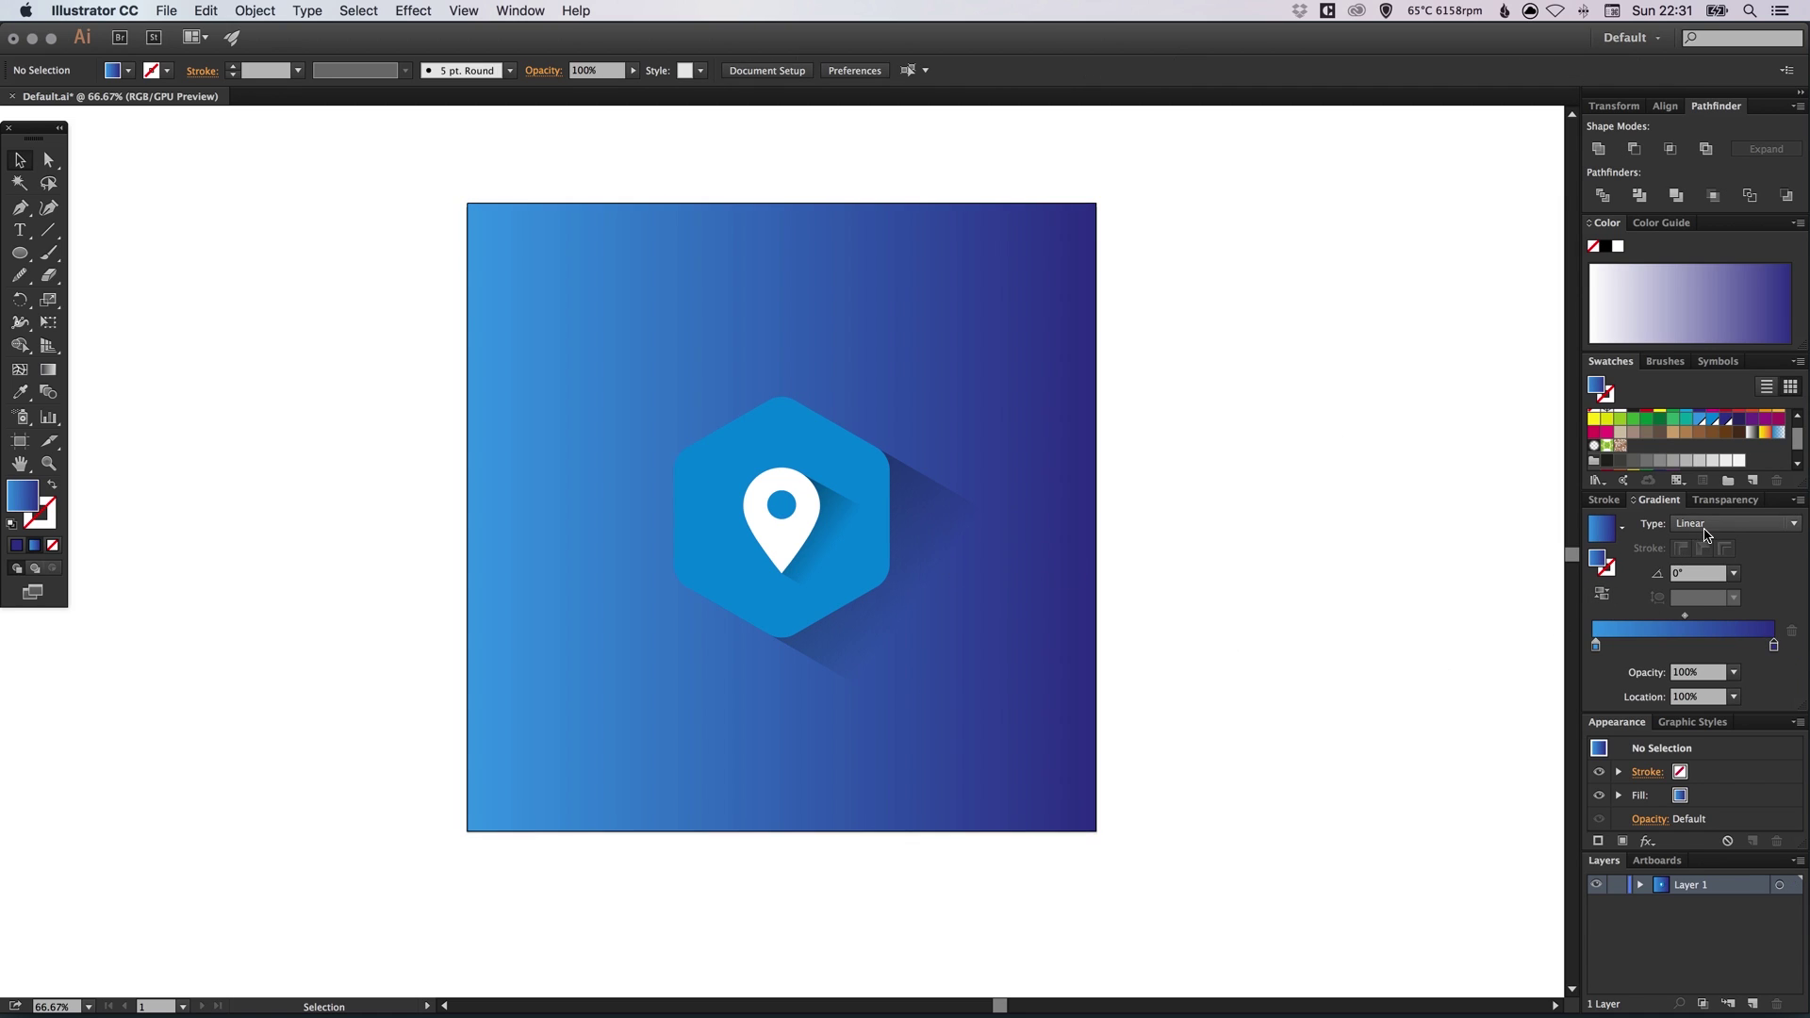
Brighten the navy gradient swatch to RGB 45/68/150 by raising green and lowering blue slightly
double_click(1729, 426)
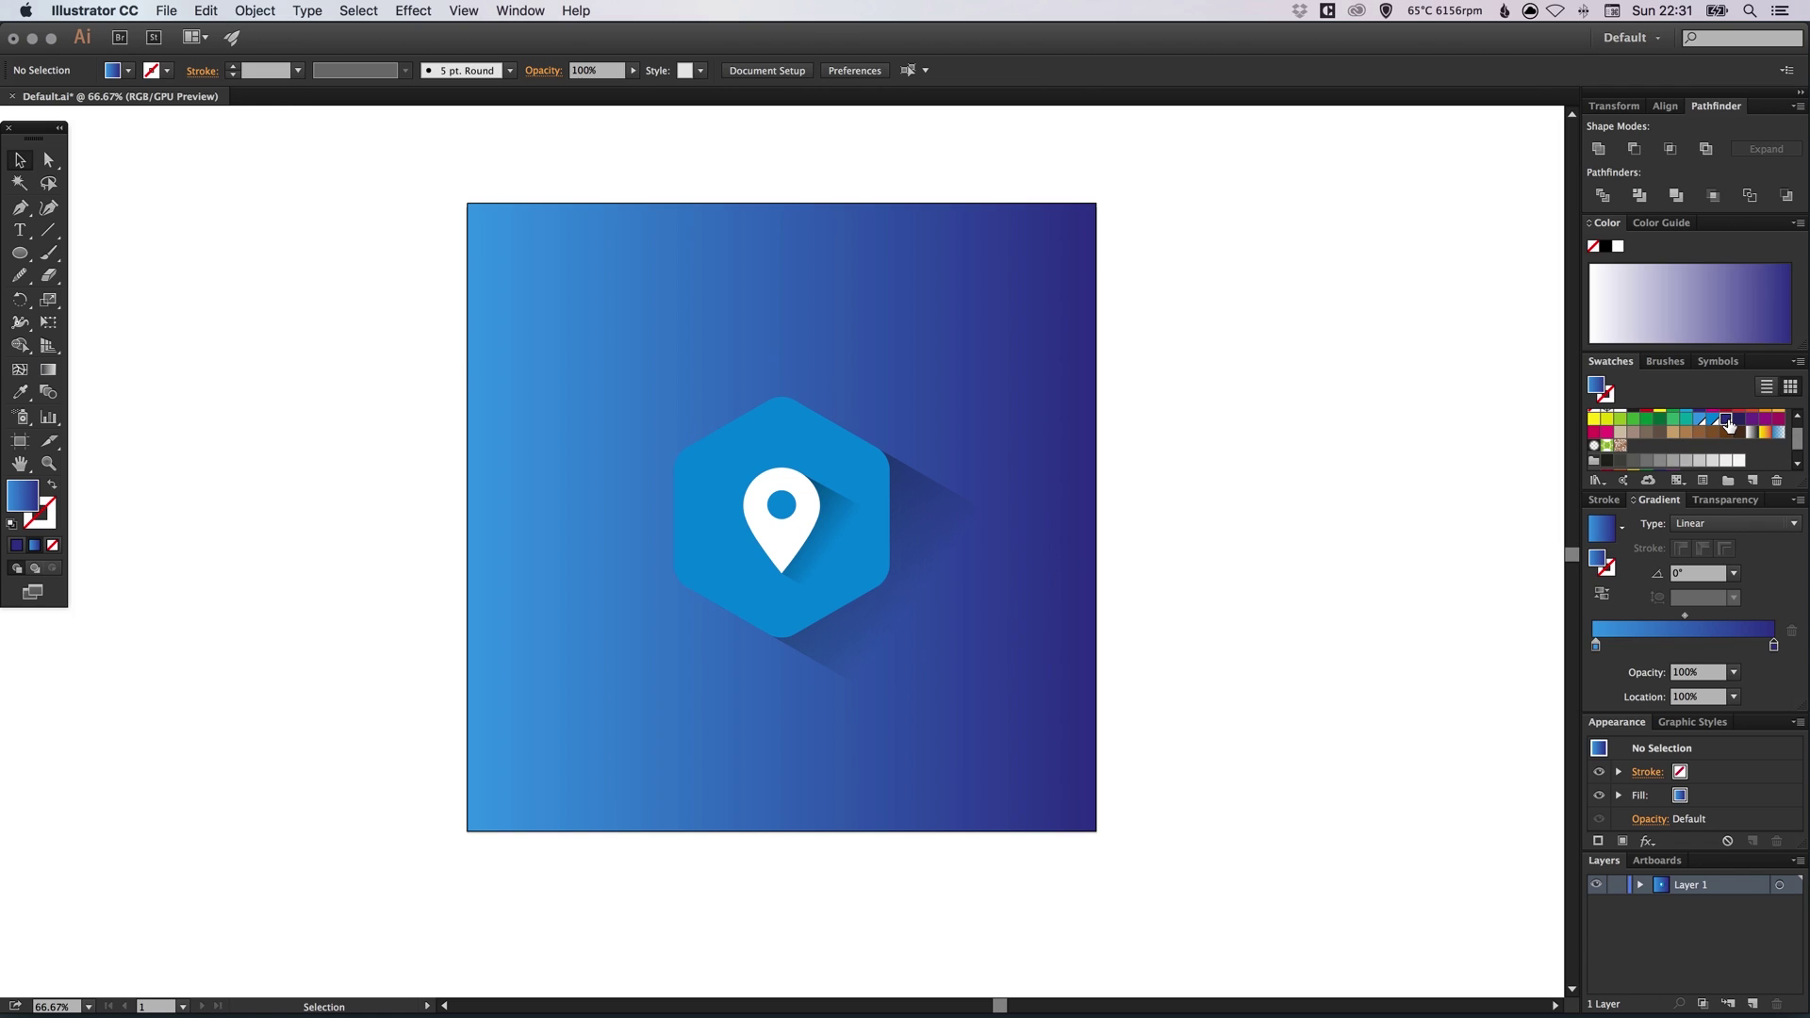
left_click(59, 599)
left_click(58, 599)
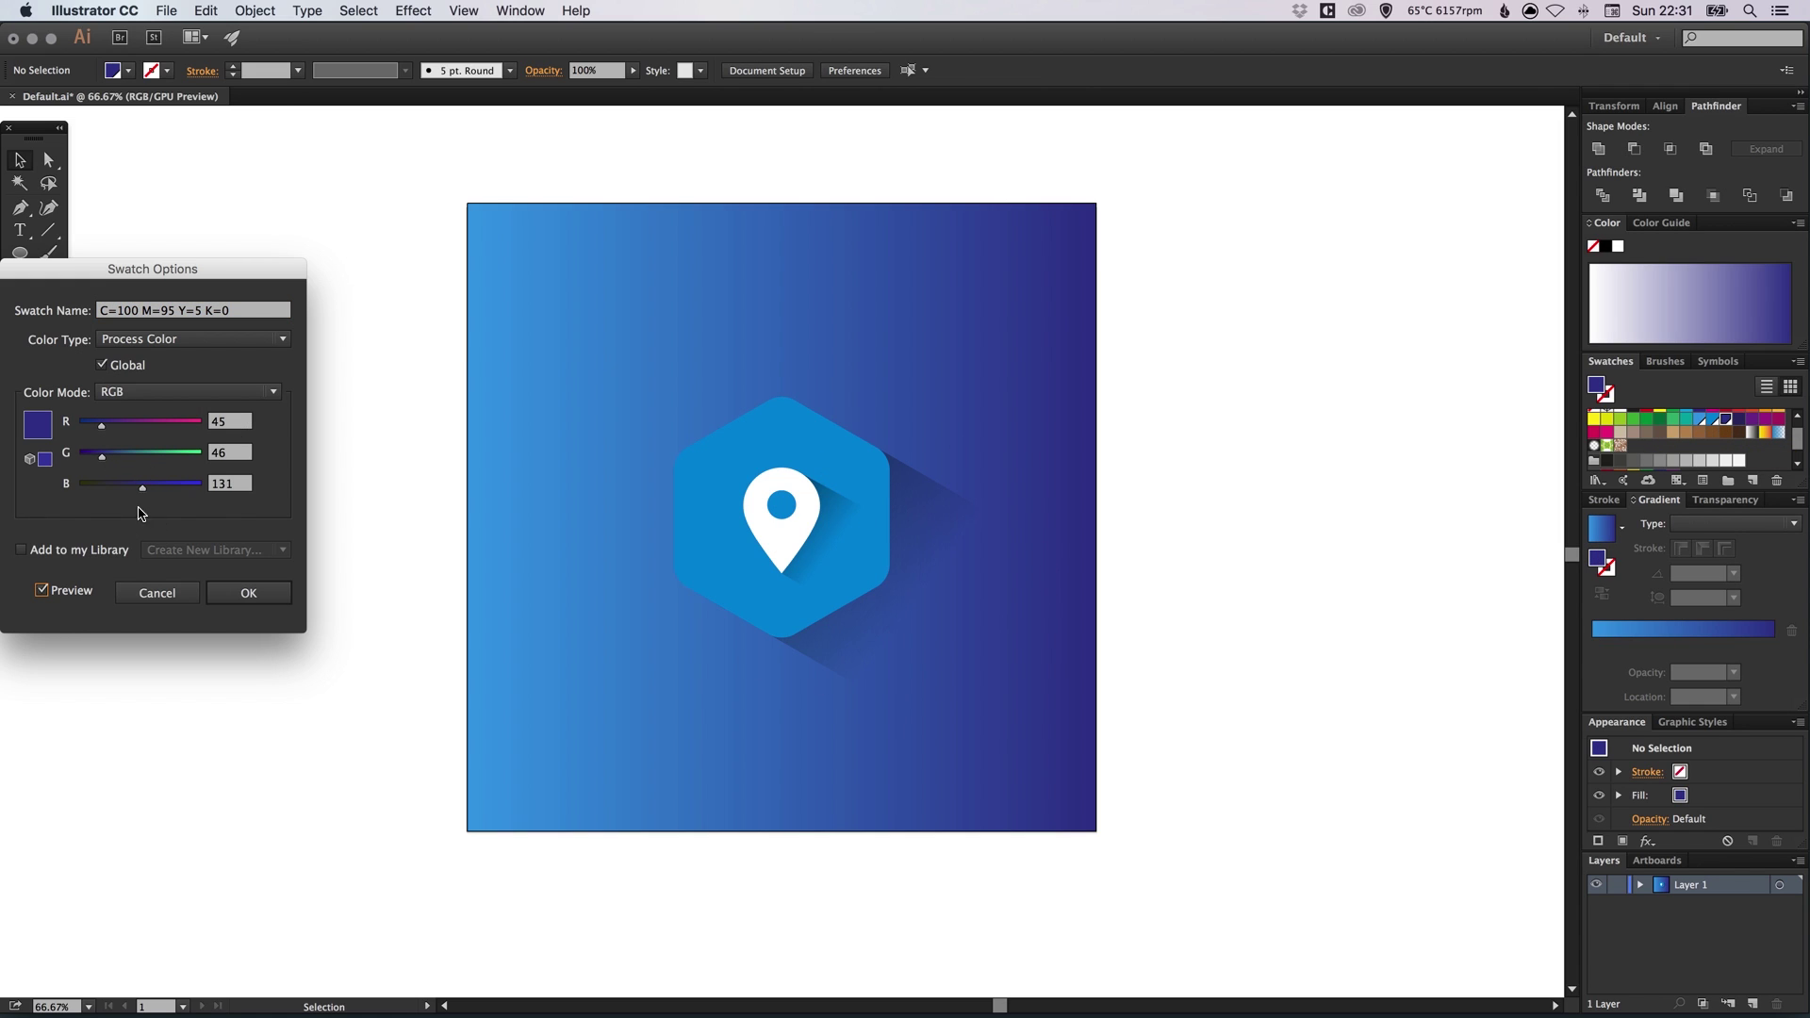
left_click(114, 457)
left_click_drag(117, 462, 105, 464)
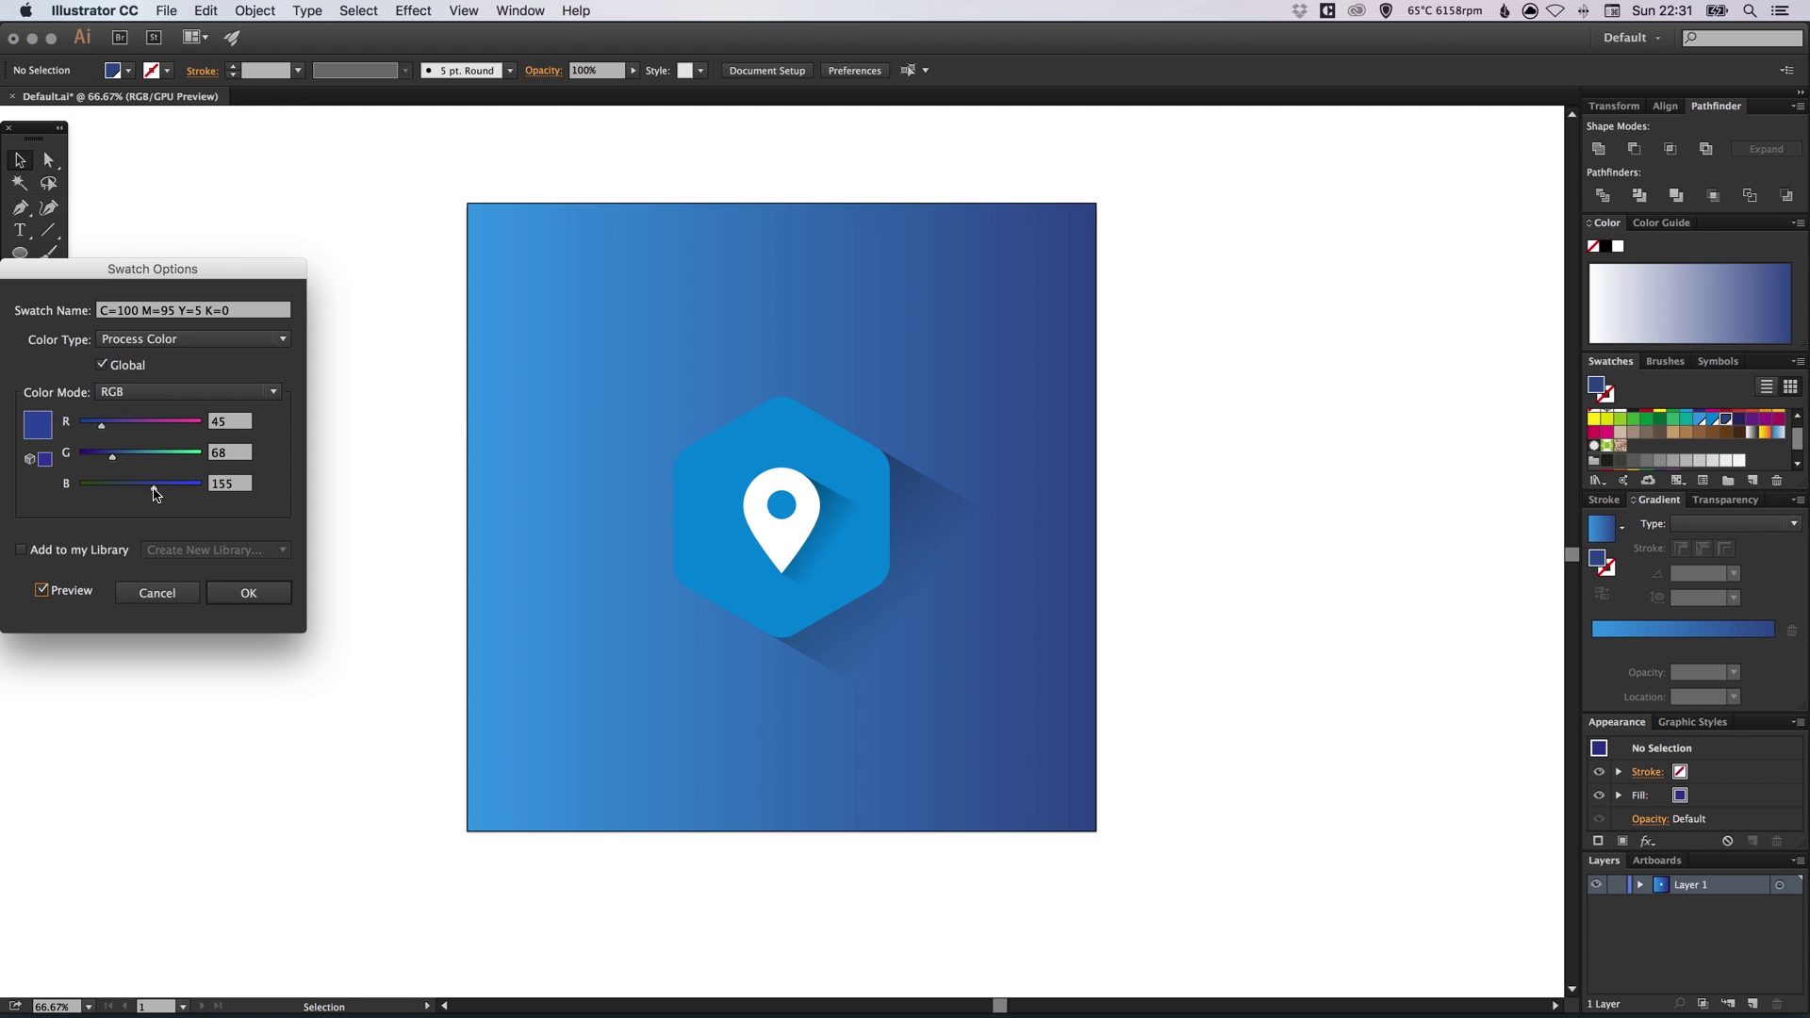
left_click_drag(155, 493, 152, 492)
left_click(248, 593)
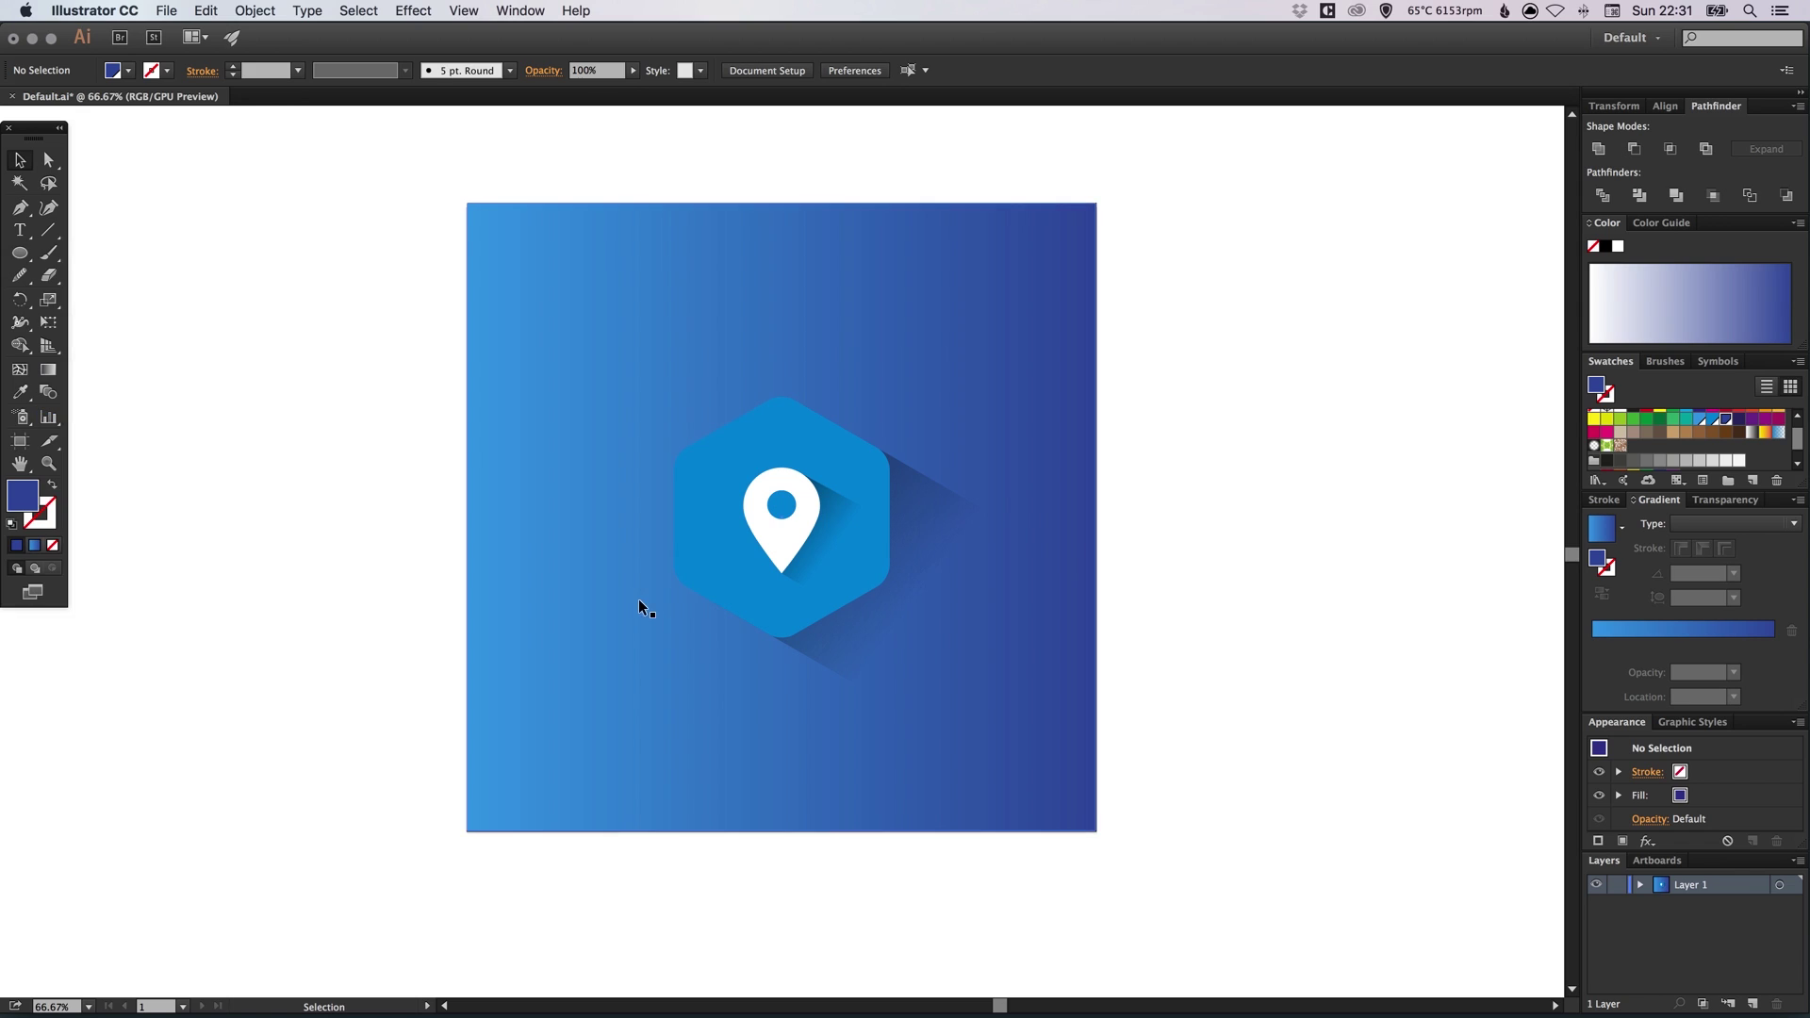
Fine-tune the hexagon's blue swatch to RGB 0/129/224
left_click(692, 566)
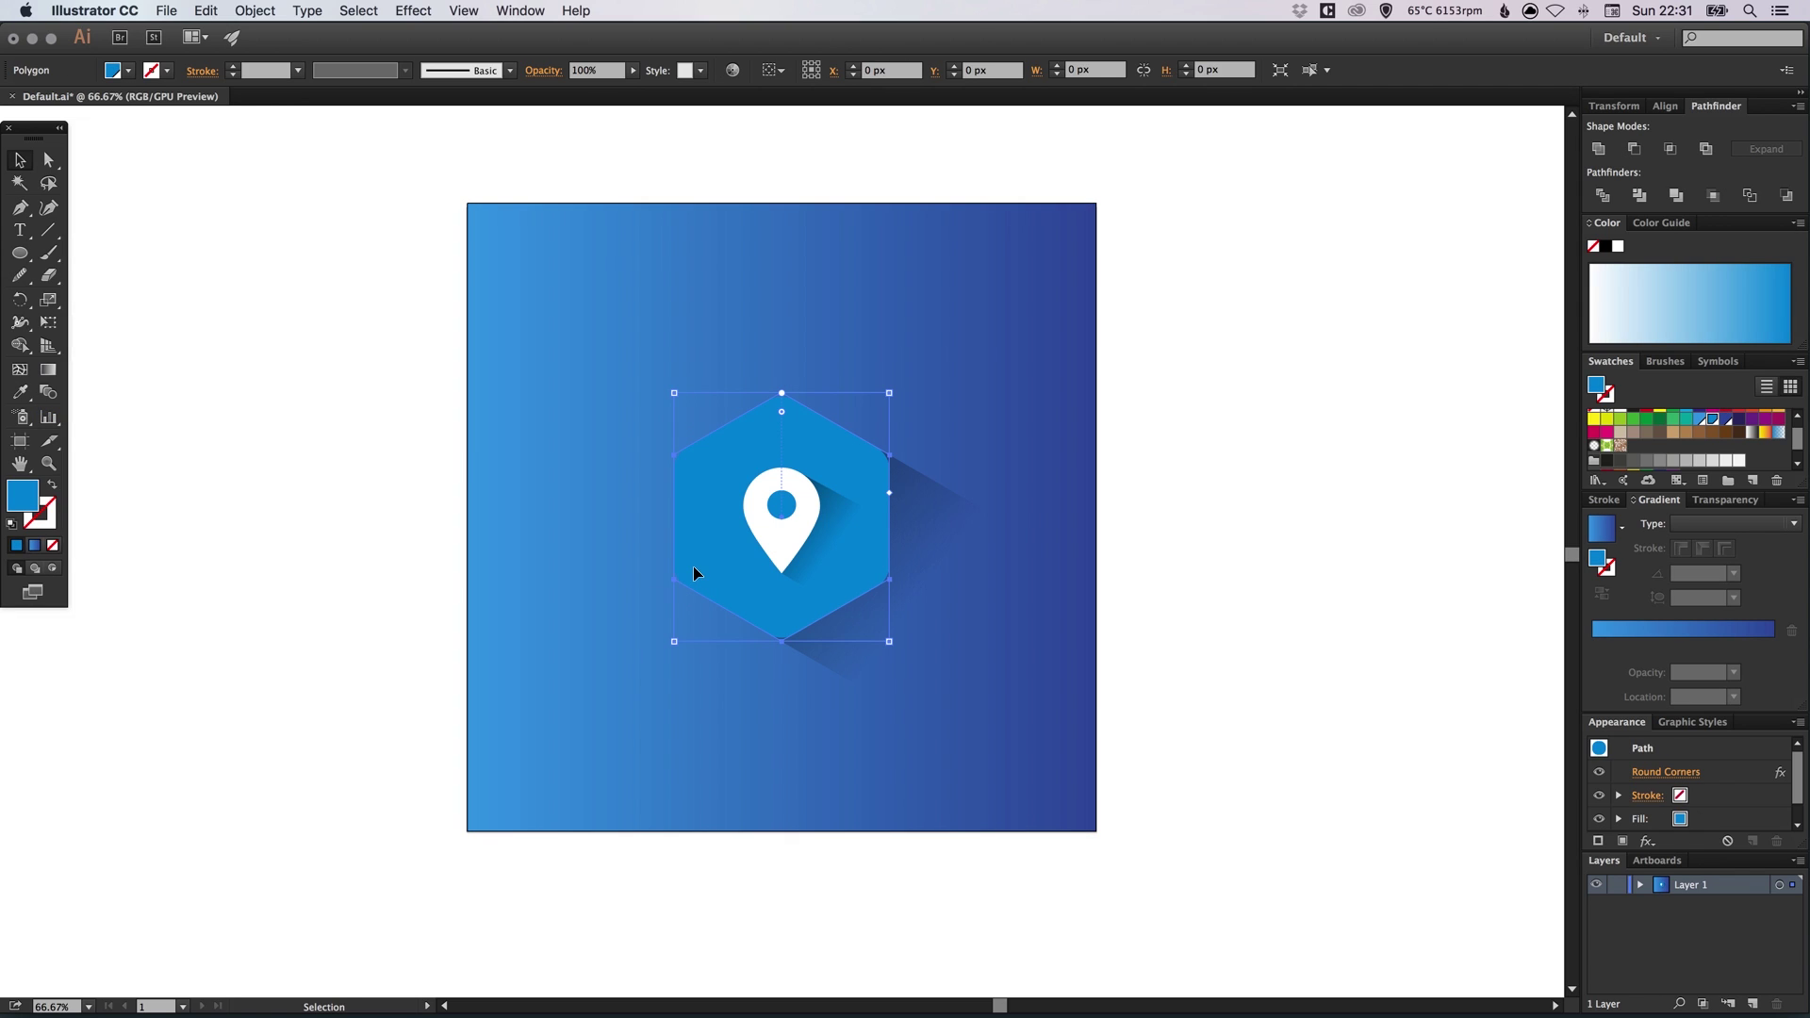
double_click(1714, 426)
left_click(64, 592)
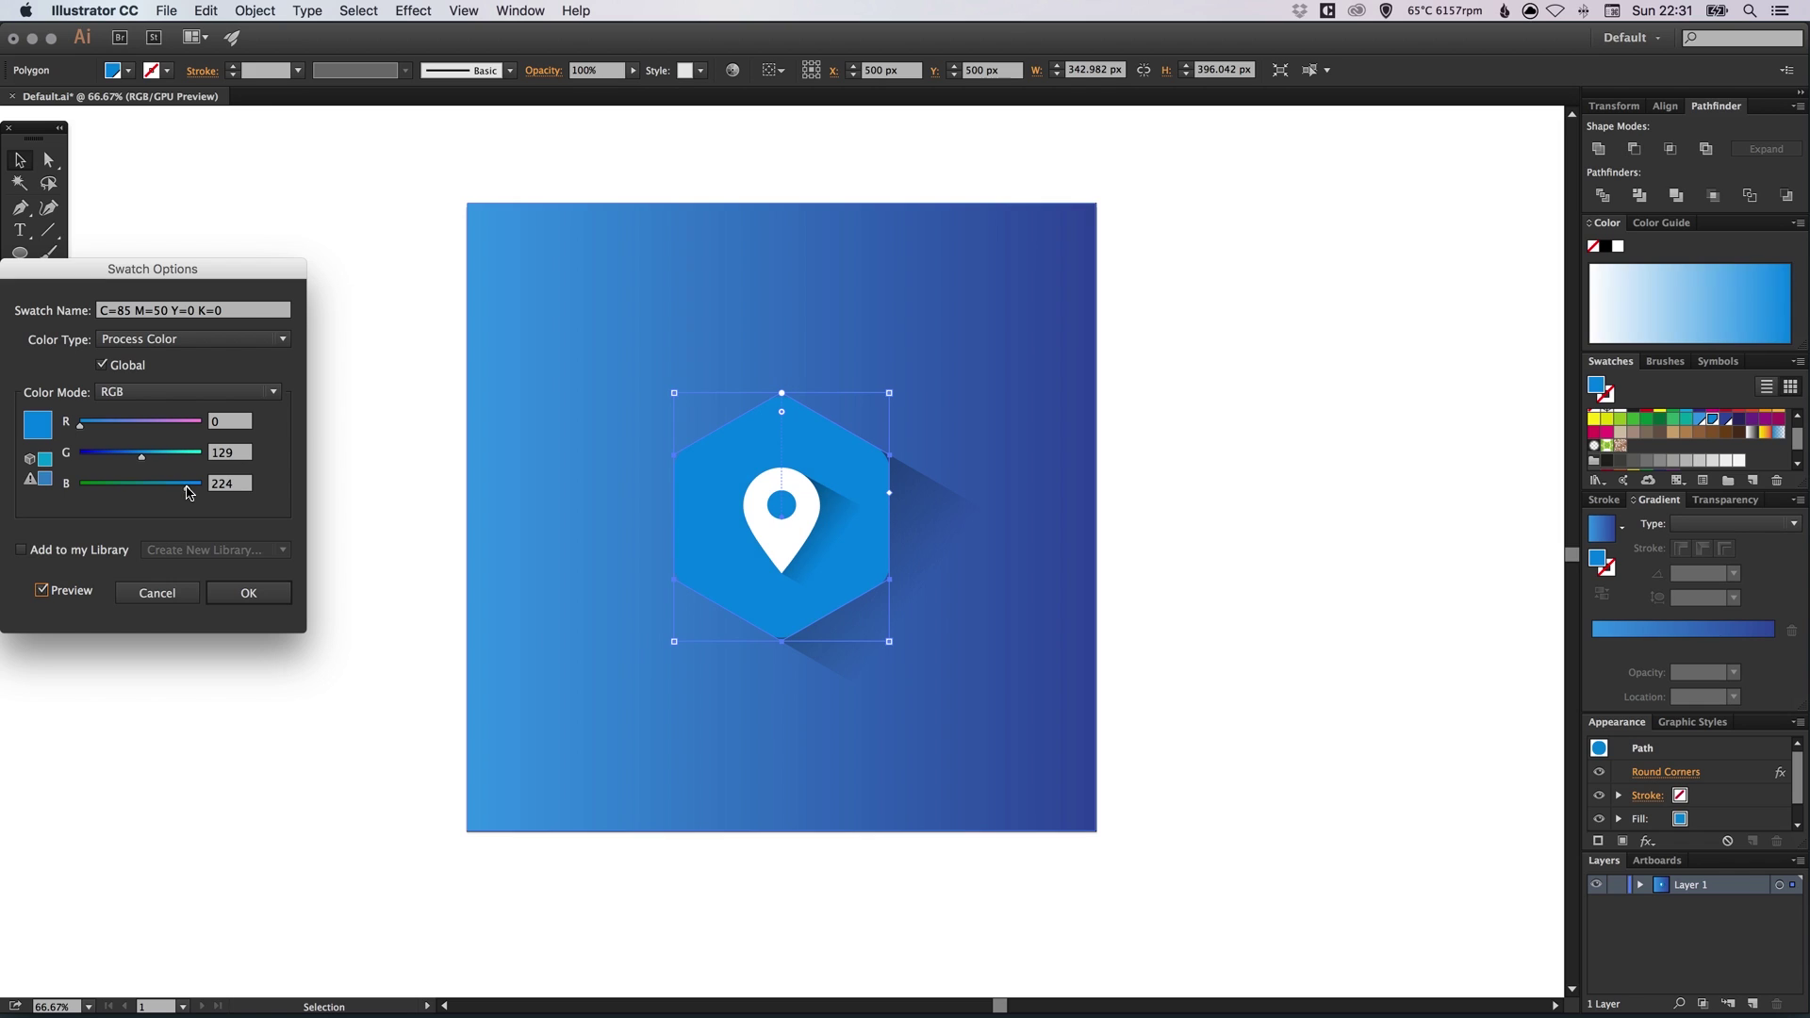
left_click(248, 591)
left_click(342, 551)
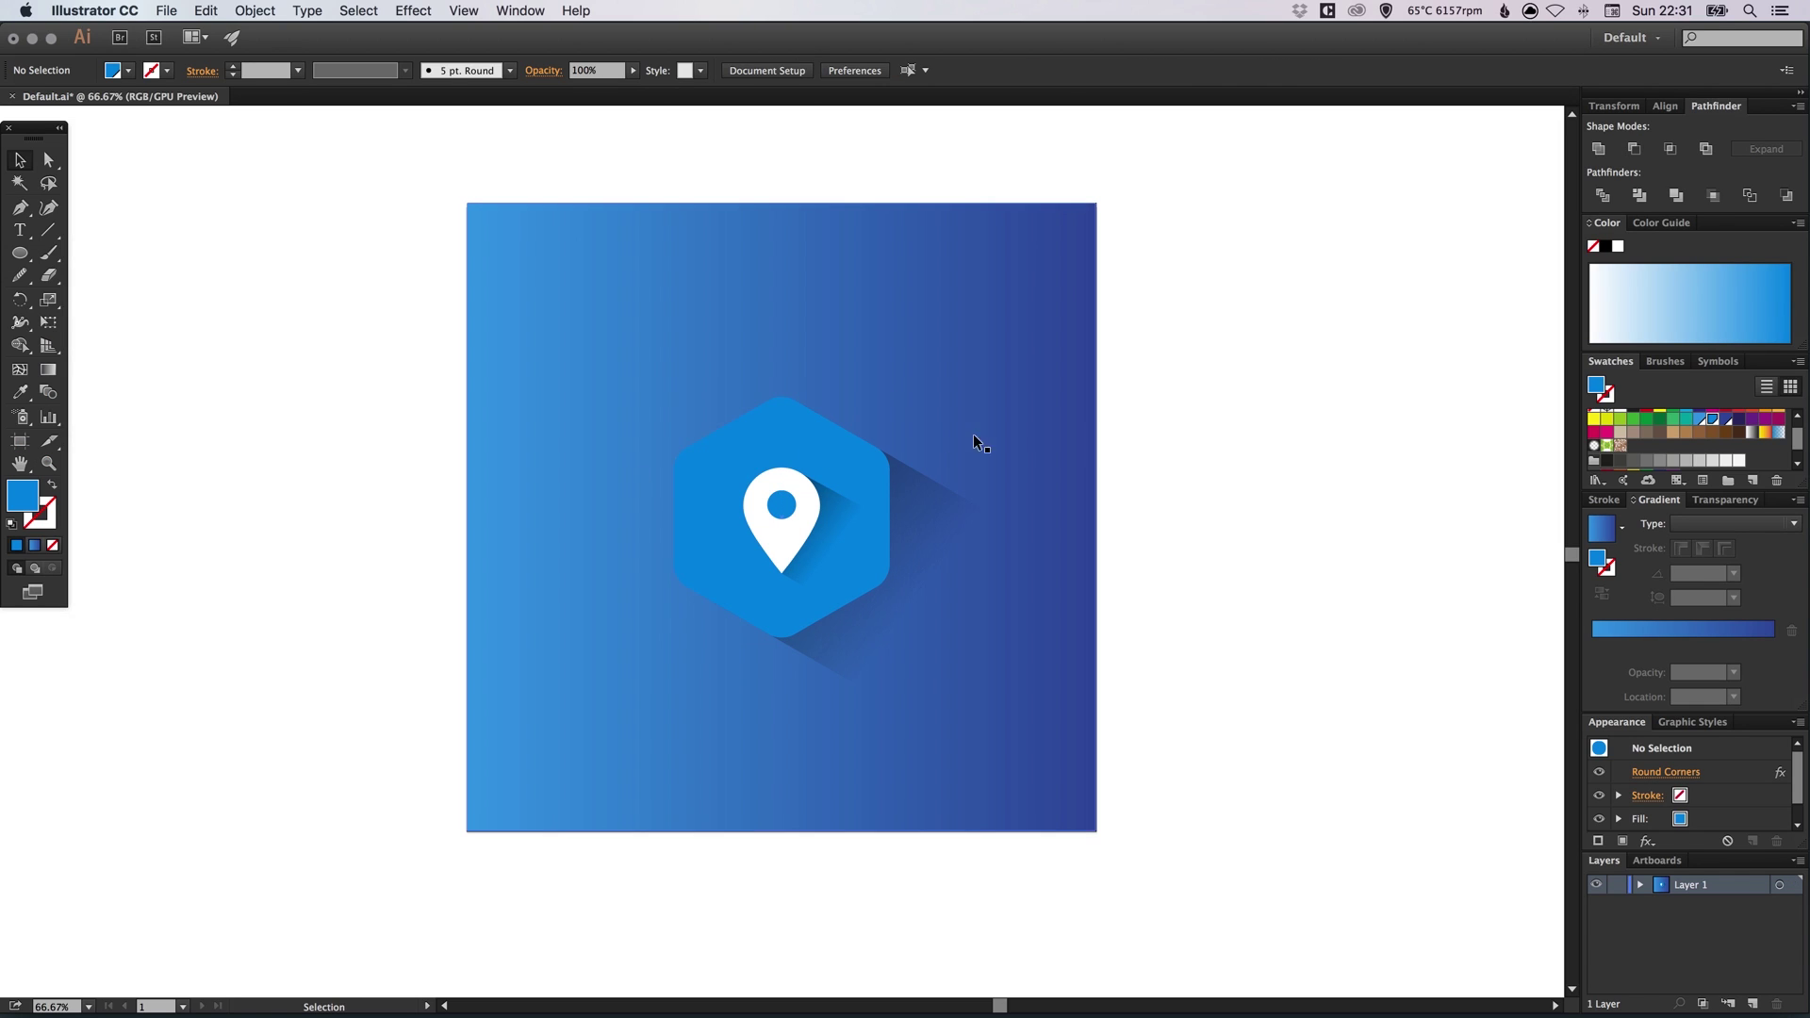
Set the pin's shadow to 30% opacity
key("super+1")
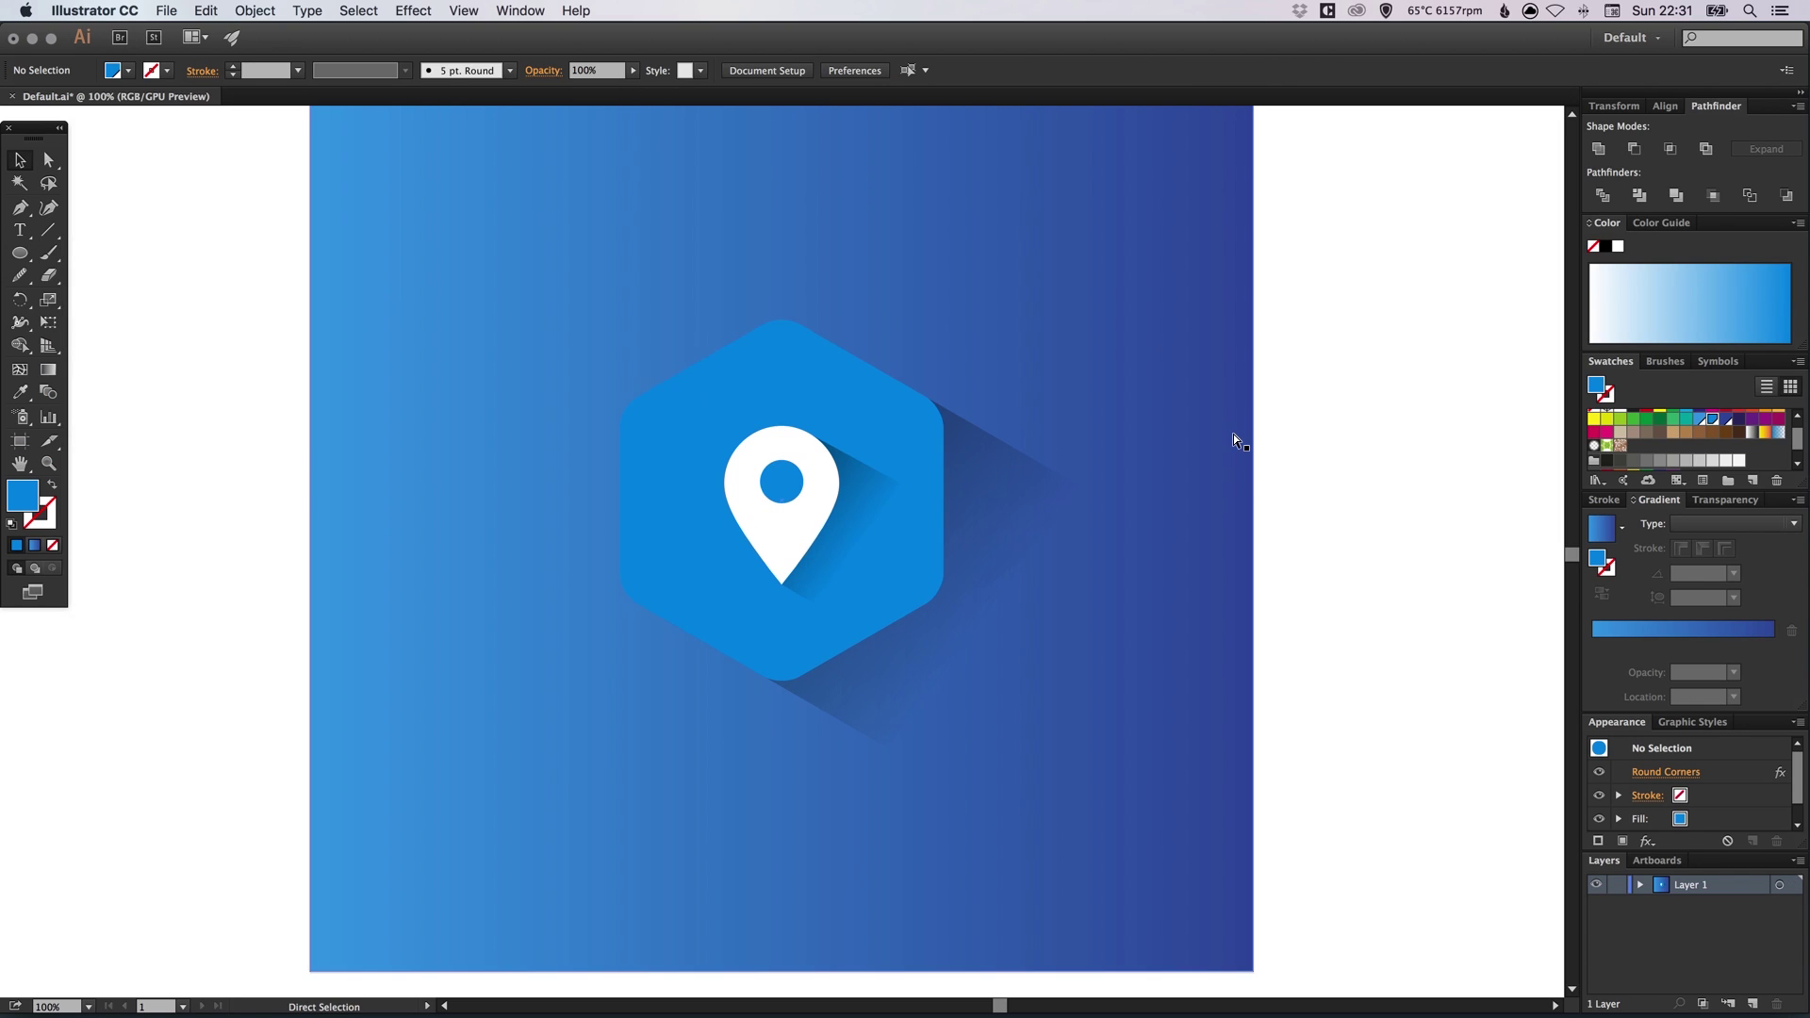
left_click(858, 477)
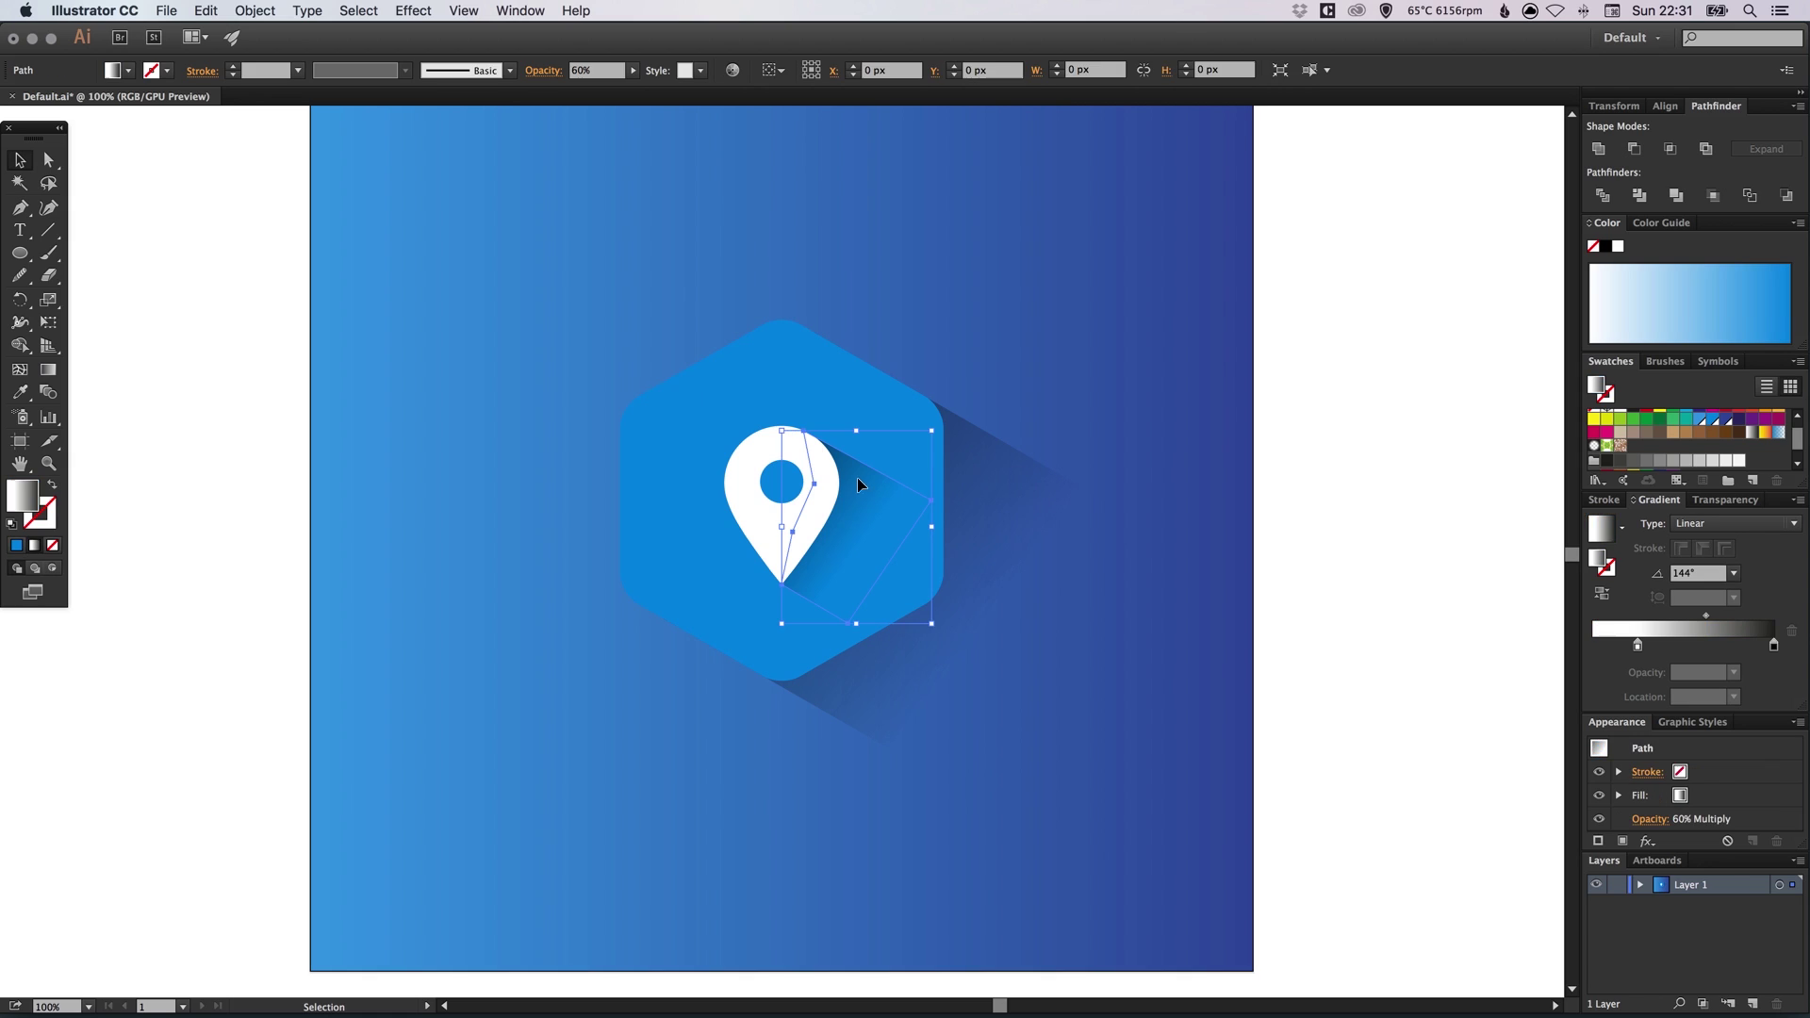
left_click(1733, 500)
type("40")
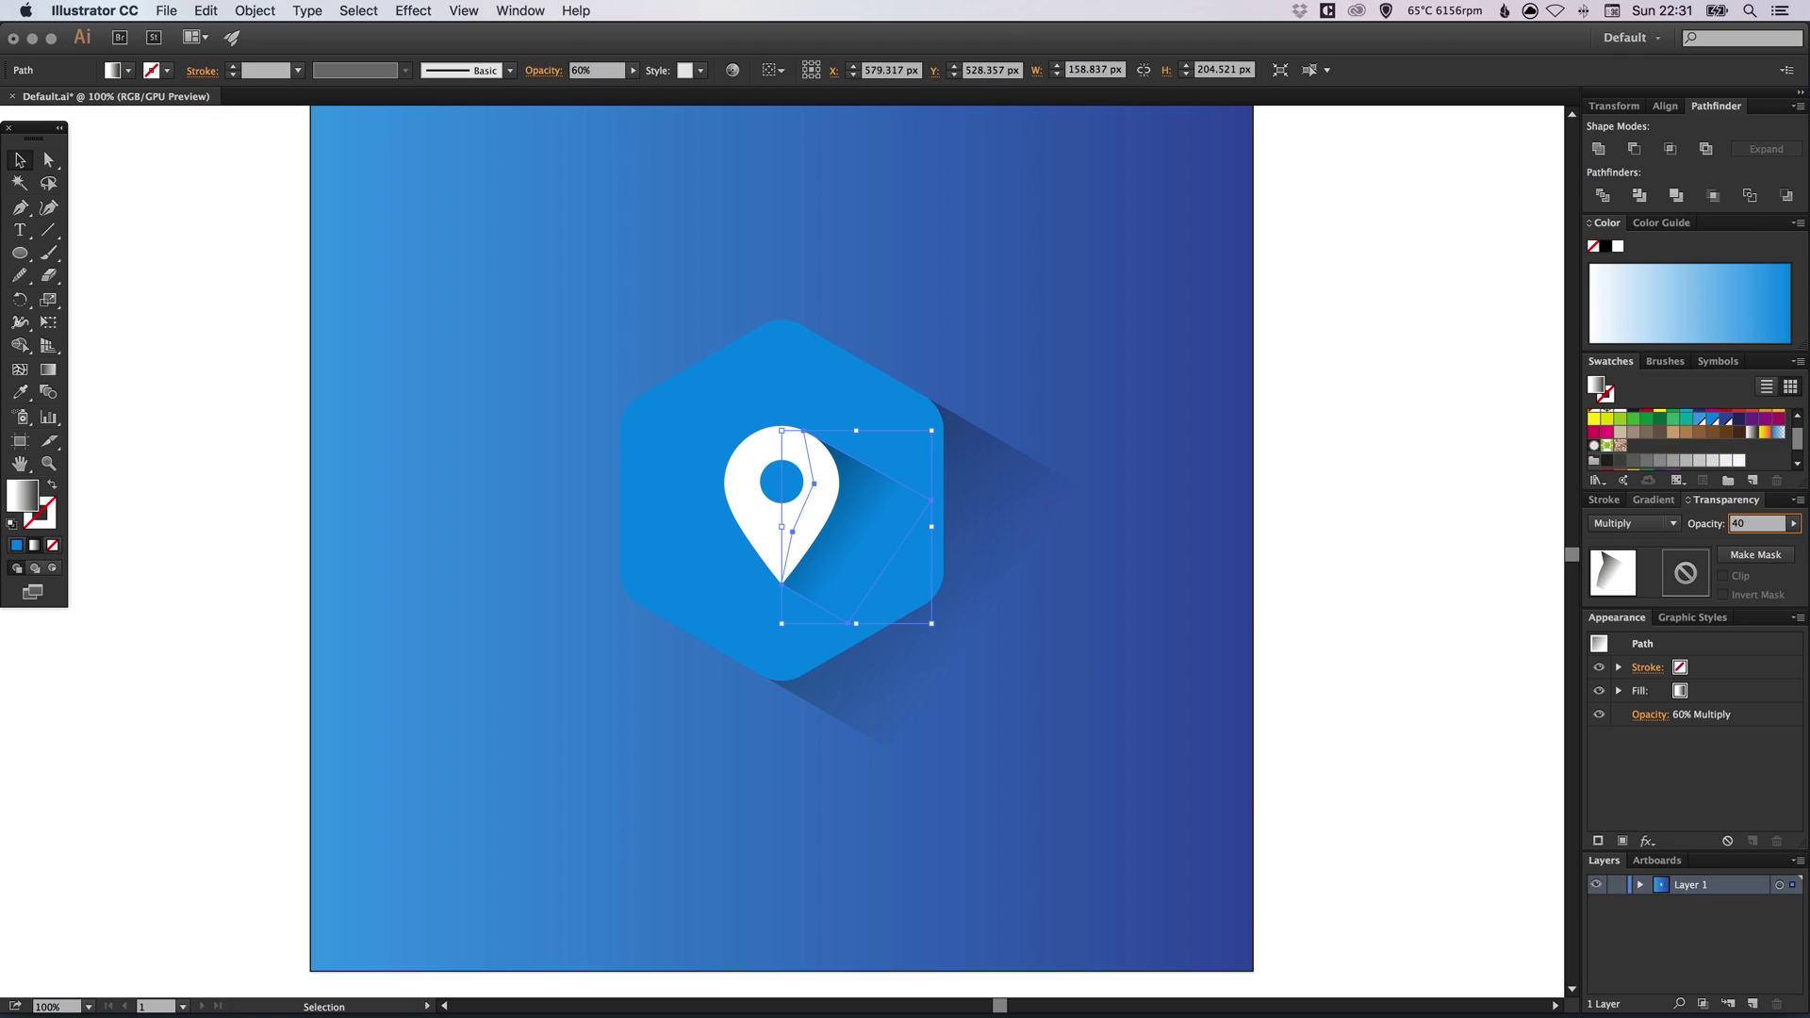
key("Return")
left_click(1739, 523)
type("3")
key("Return")
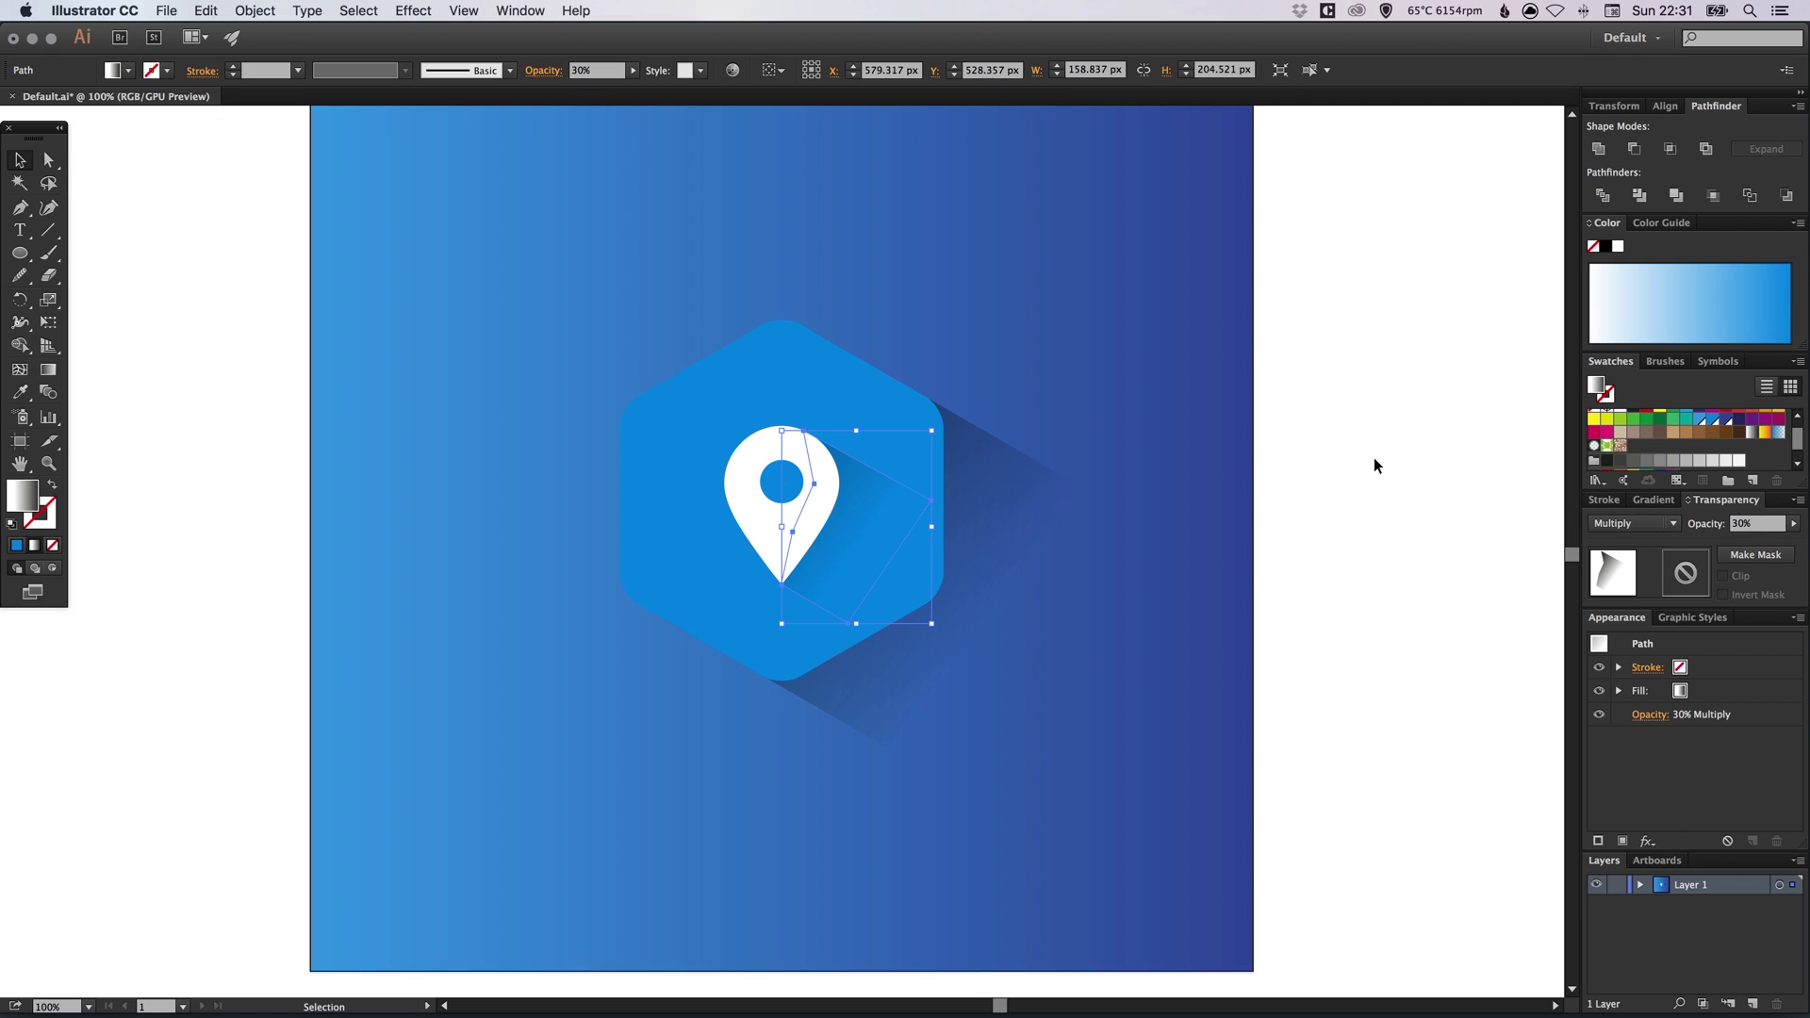
left_click(1388, 424)
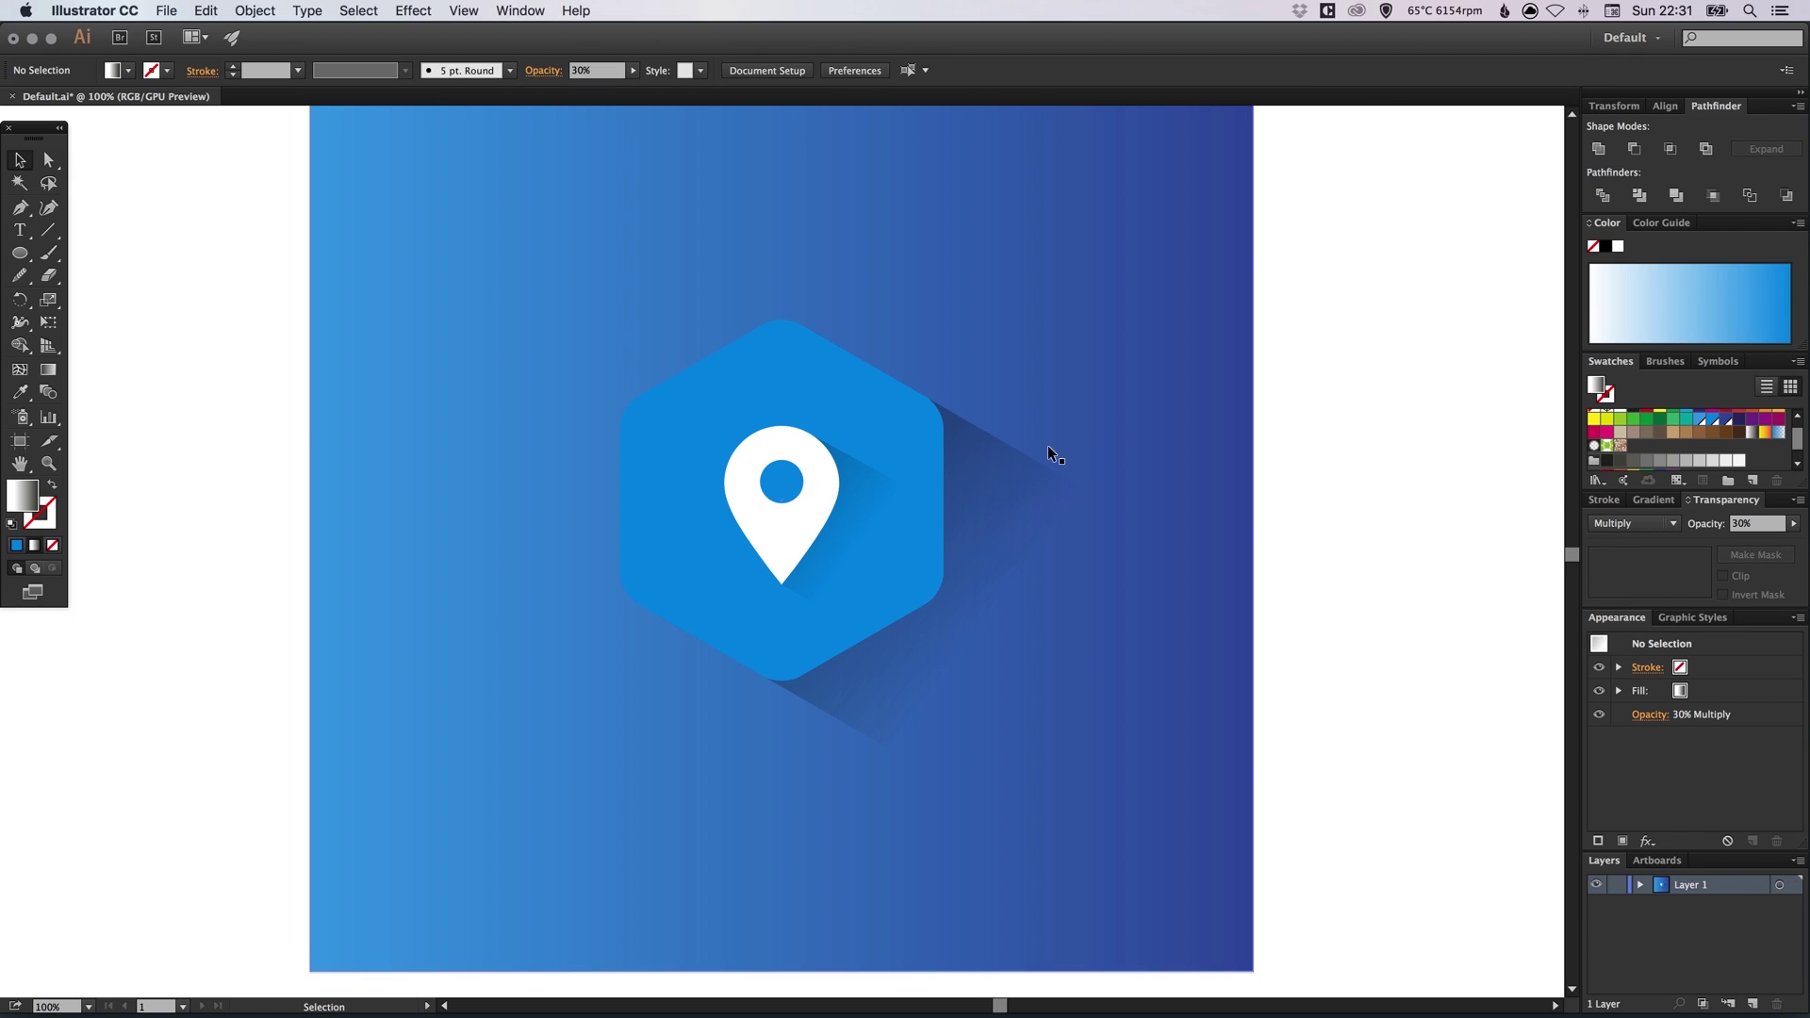
Set the hexagon's long shadow to 40% opacity and fit the artboard in the window
left_click(1012, 489)
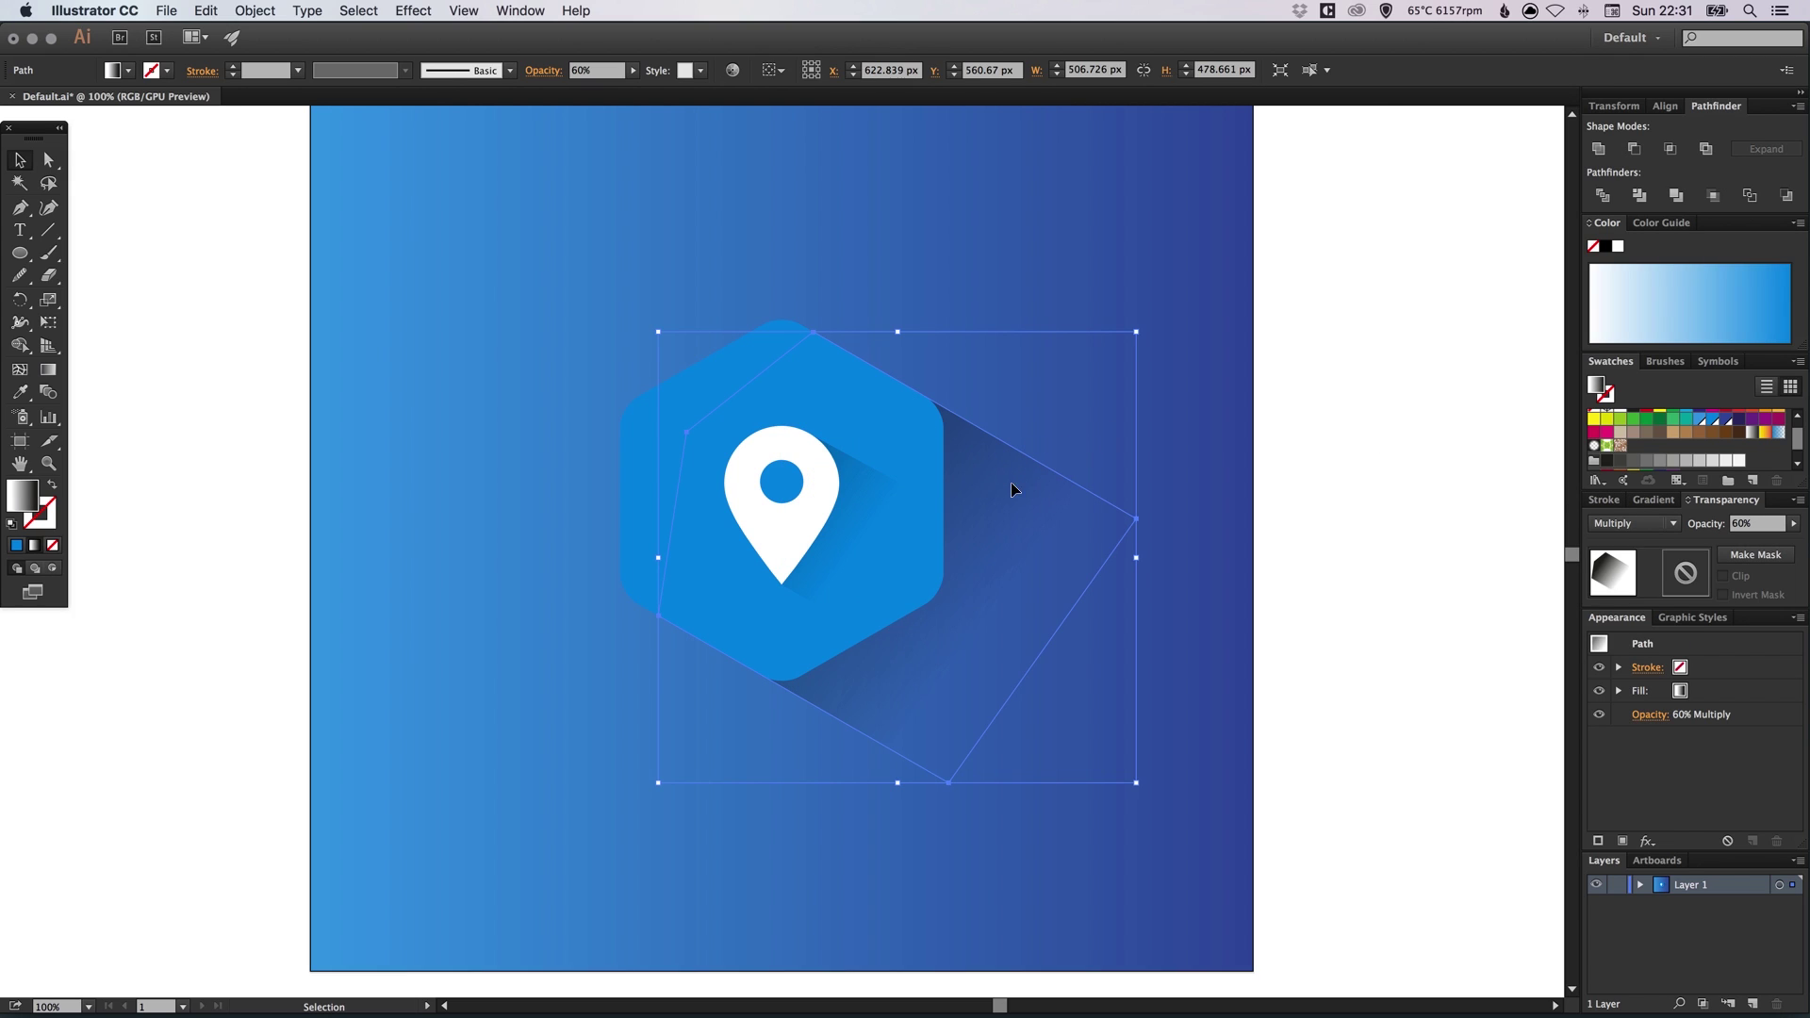
left_click(1762, 523)
type("40")
key("Return")
left_click(1348, 304)
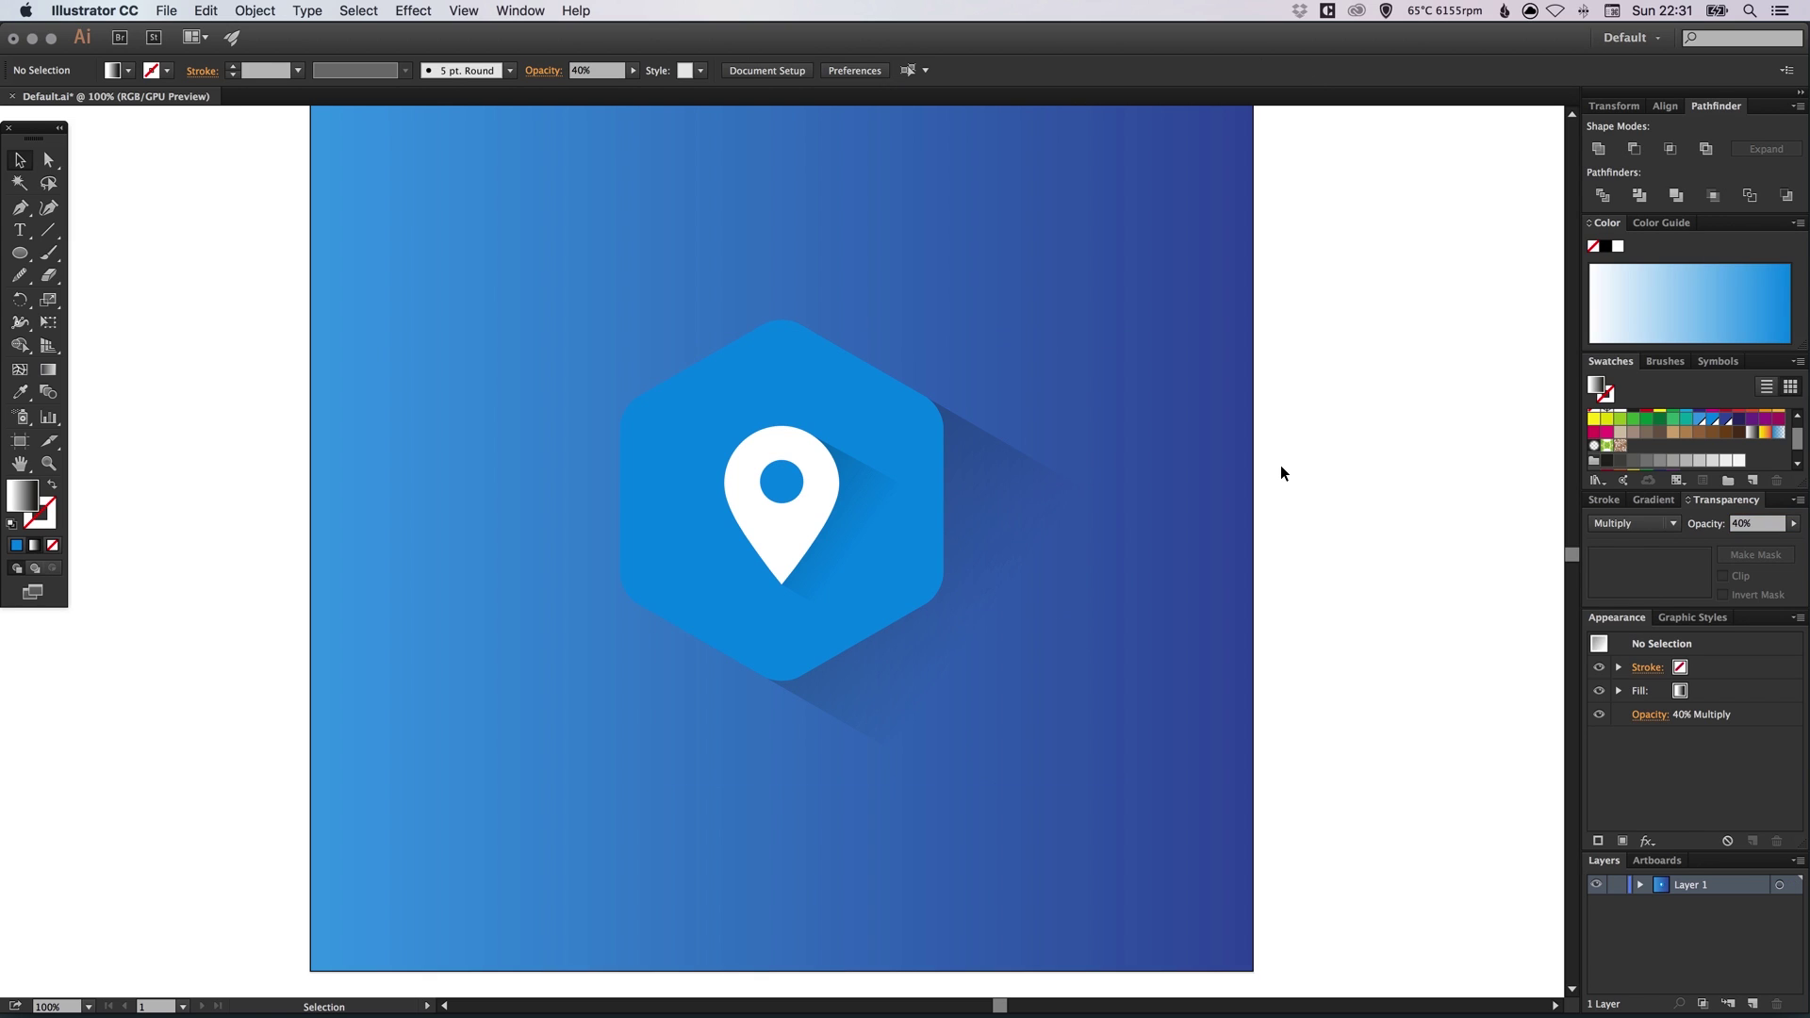
key("space")
key("super+0")
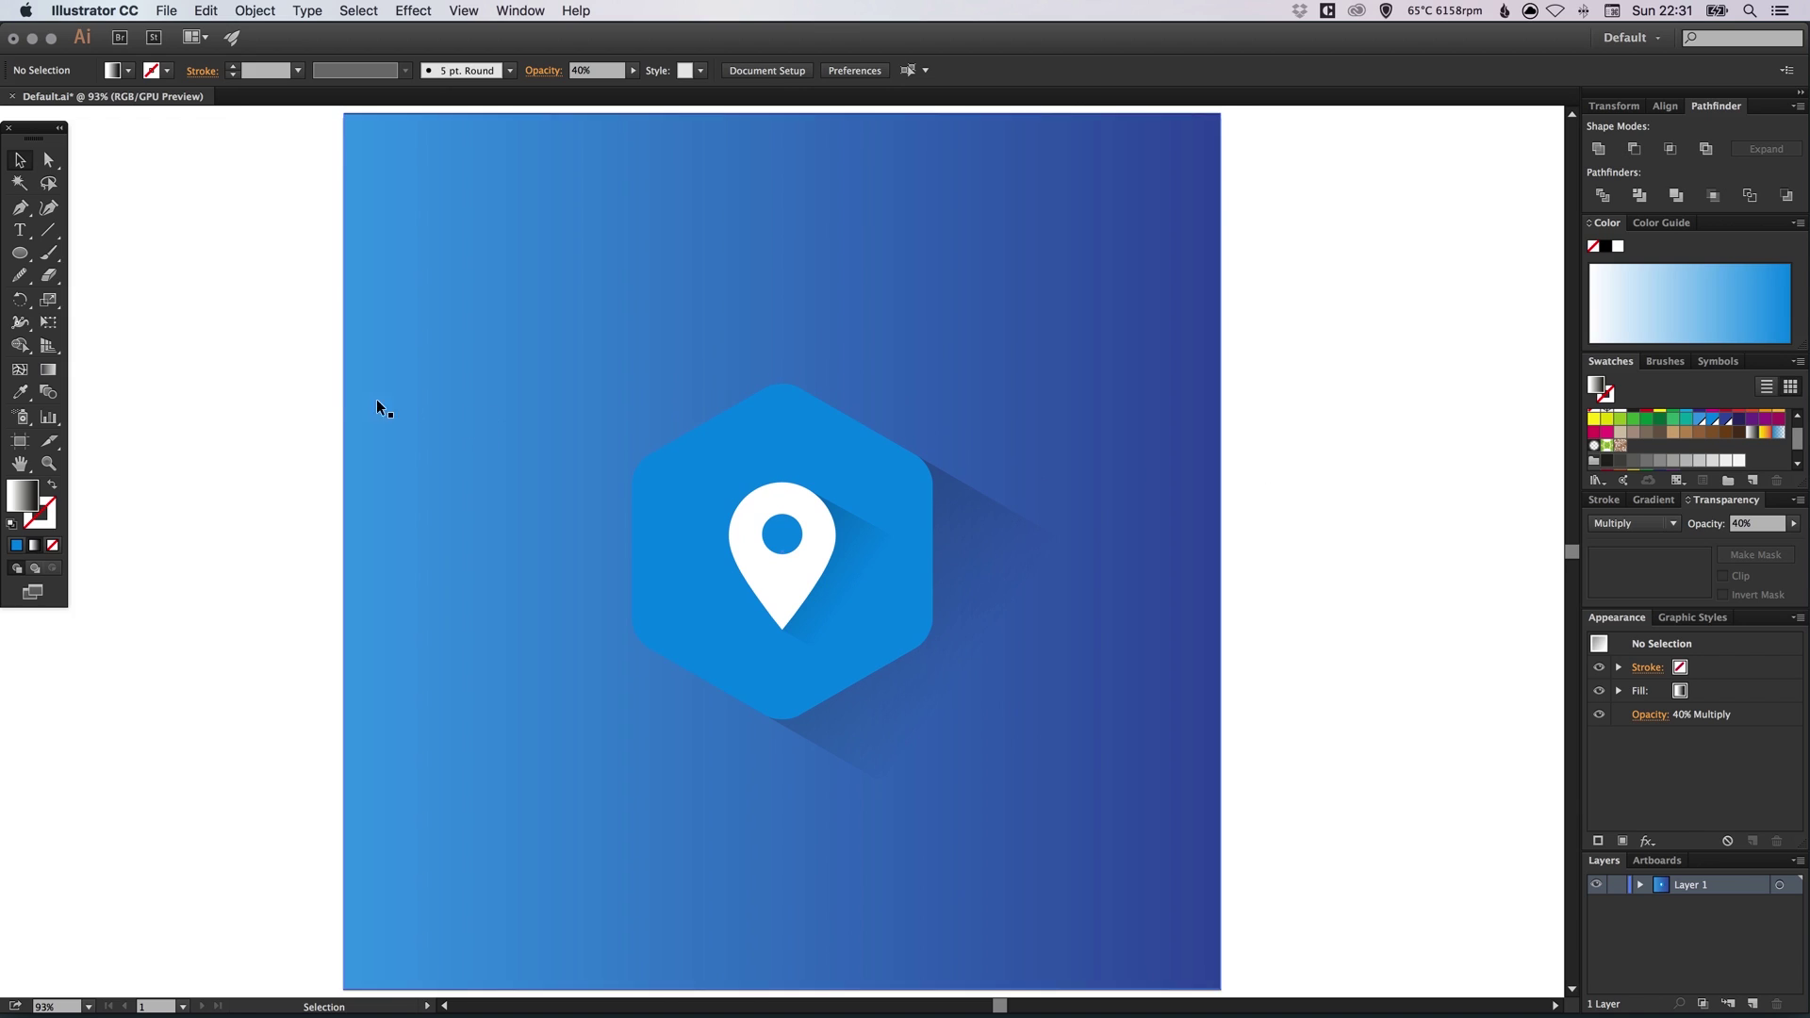
Lock the background gradient square with Object > Lock > Selection
left_click(419, 197)
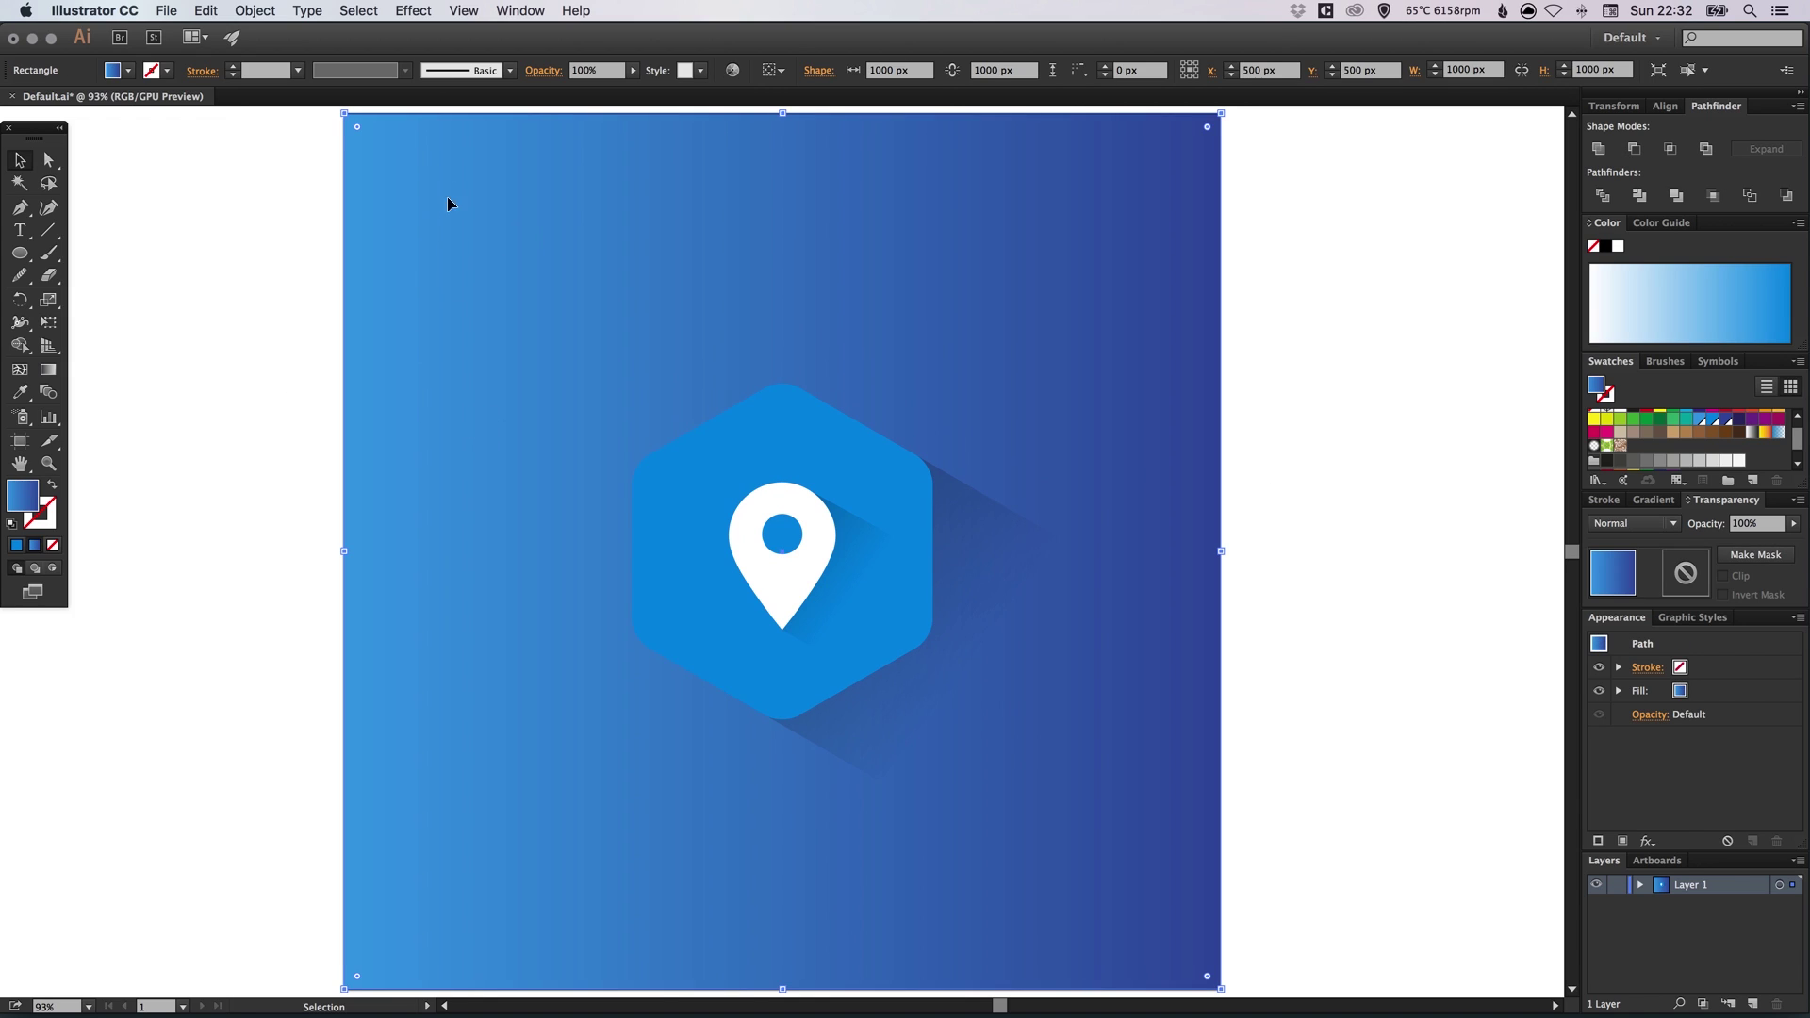
left_click(254, 11)
mouse_move(329, 116)
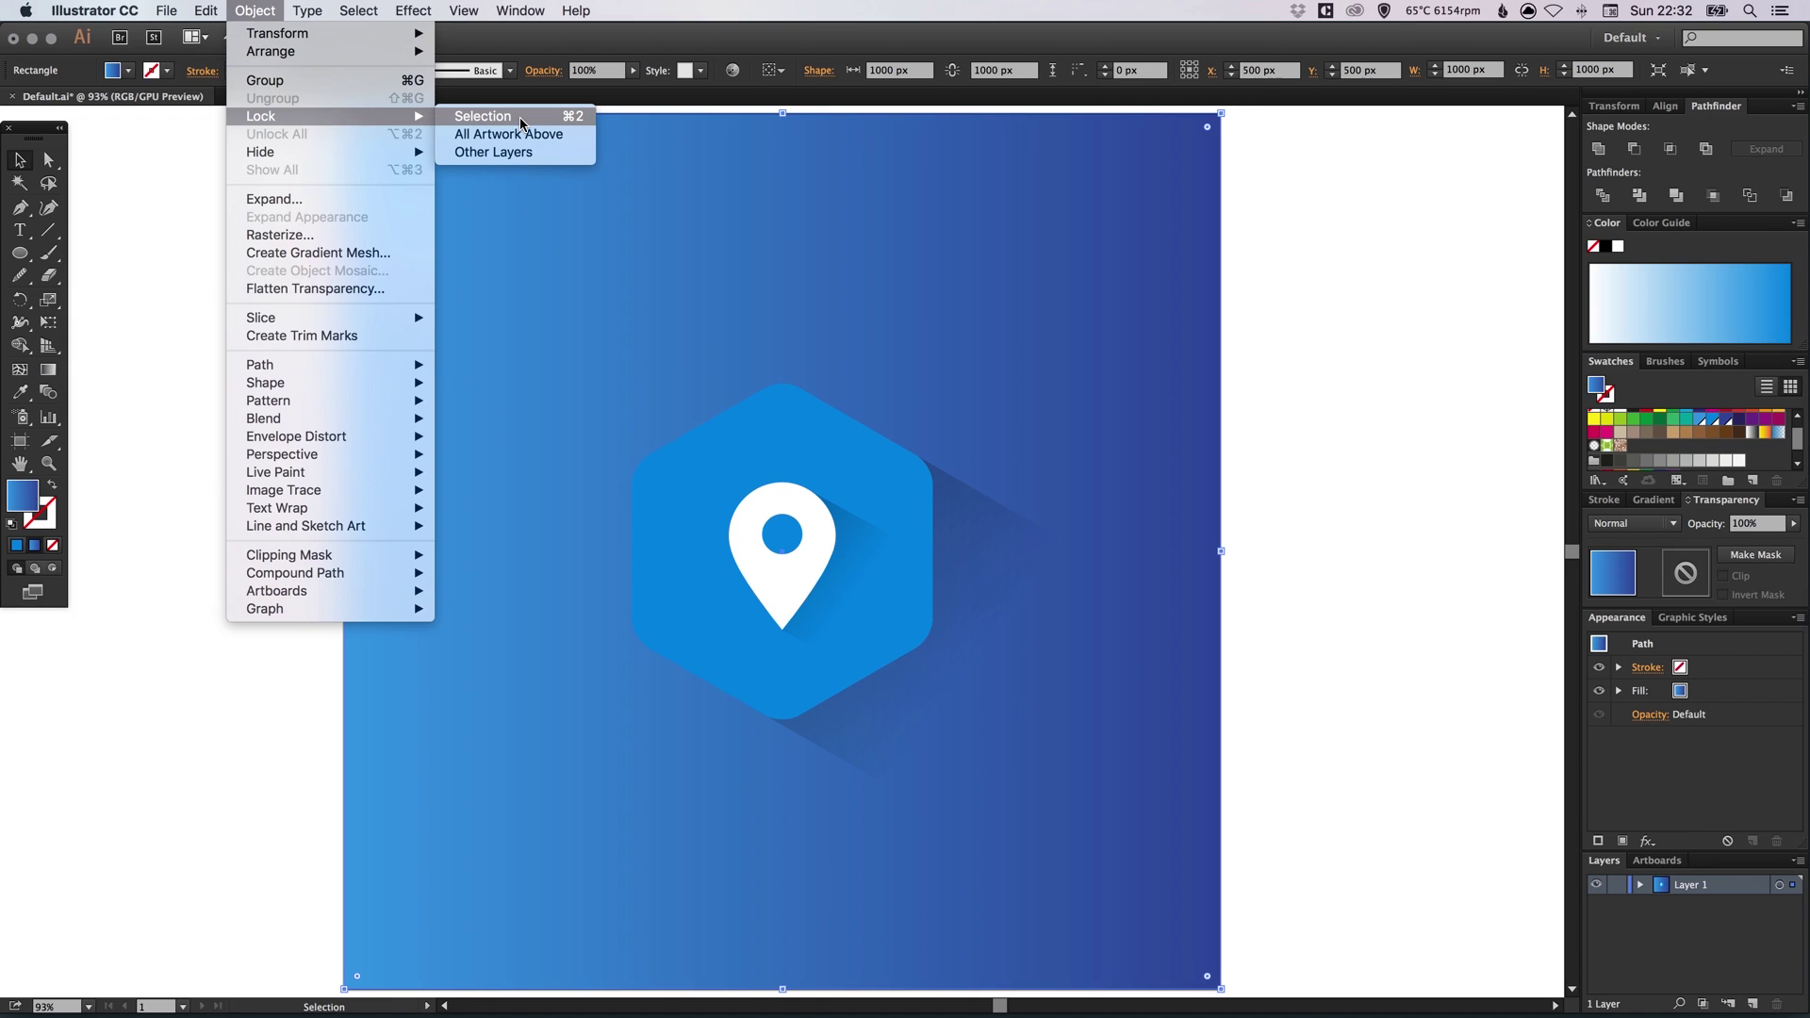
left_click(521, 118)
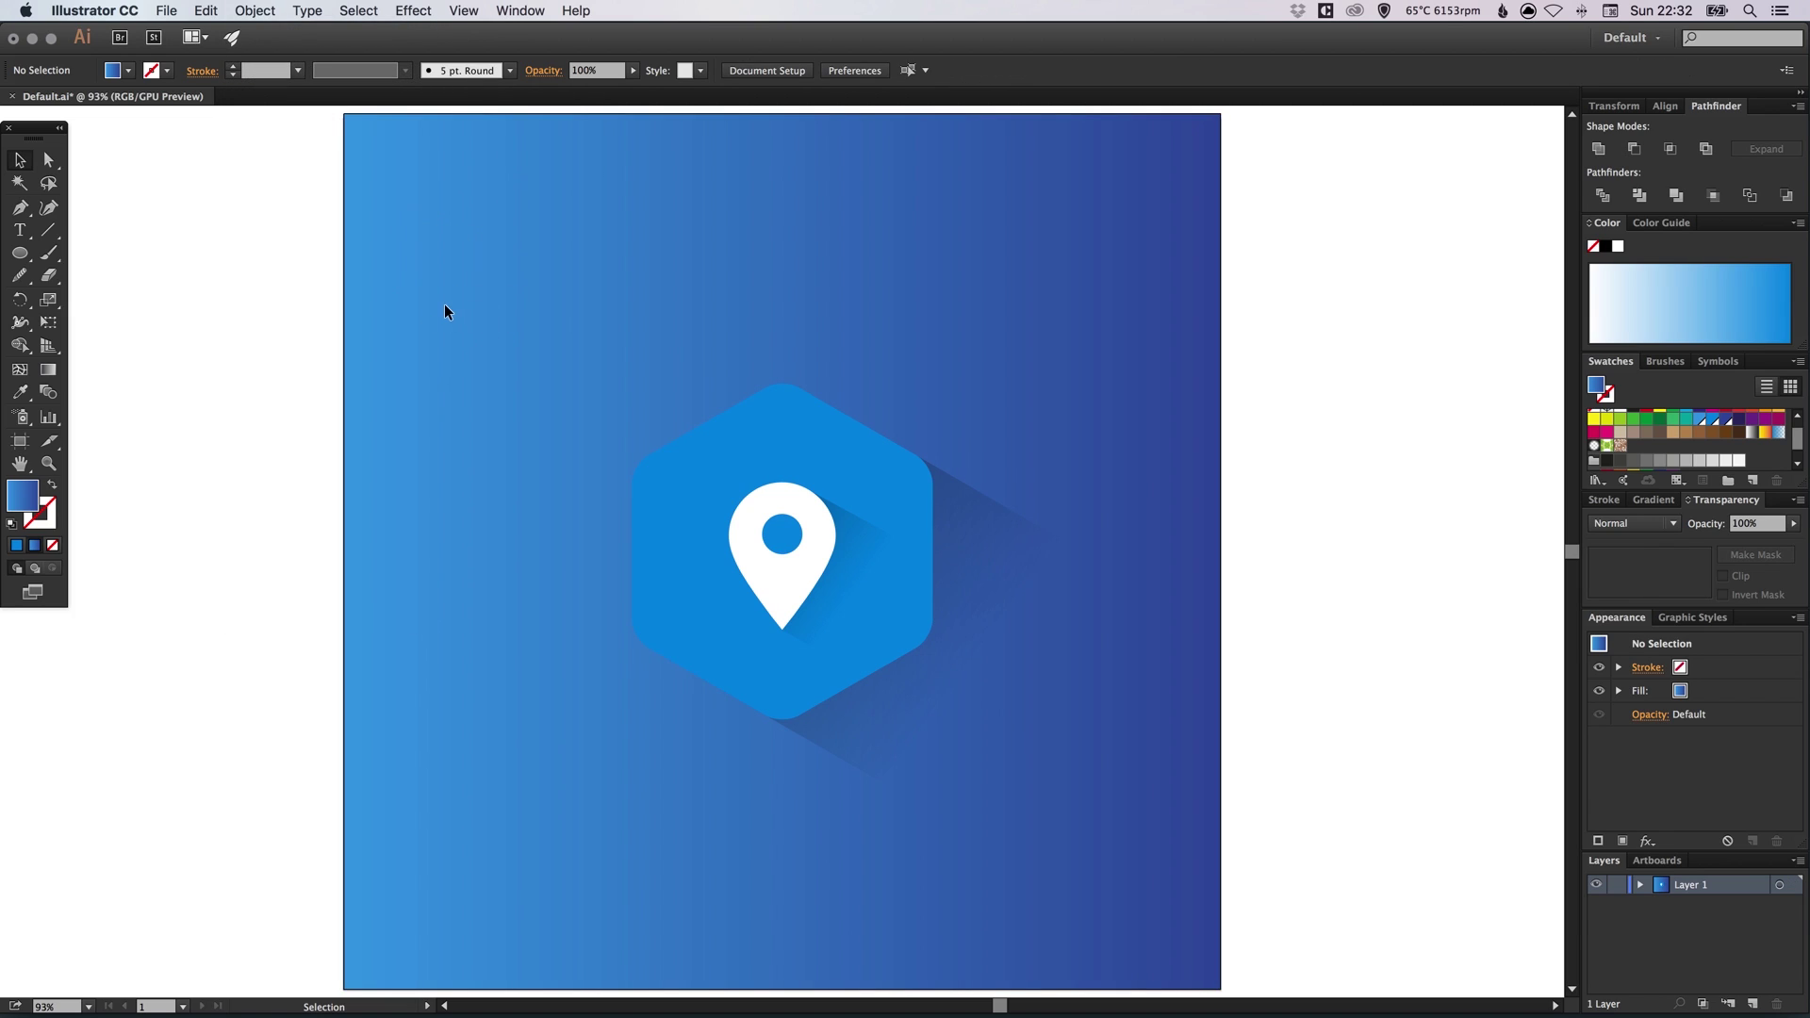
left_click(255, 10)
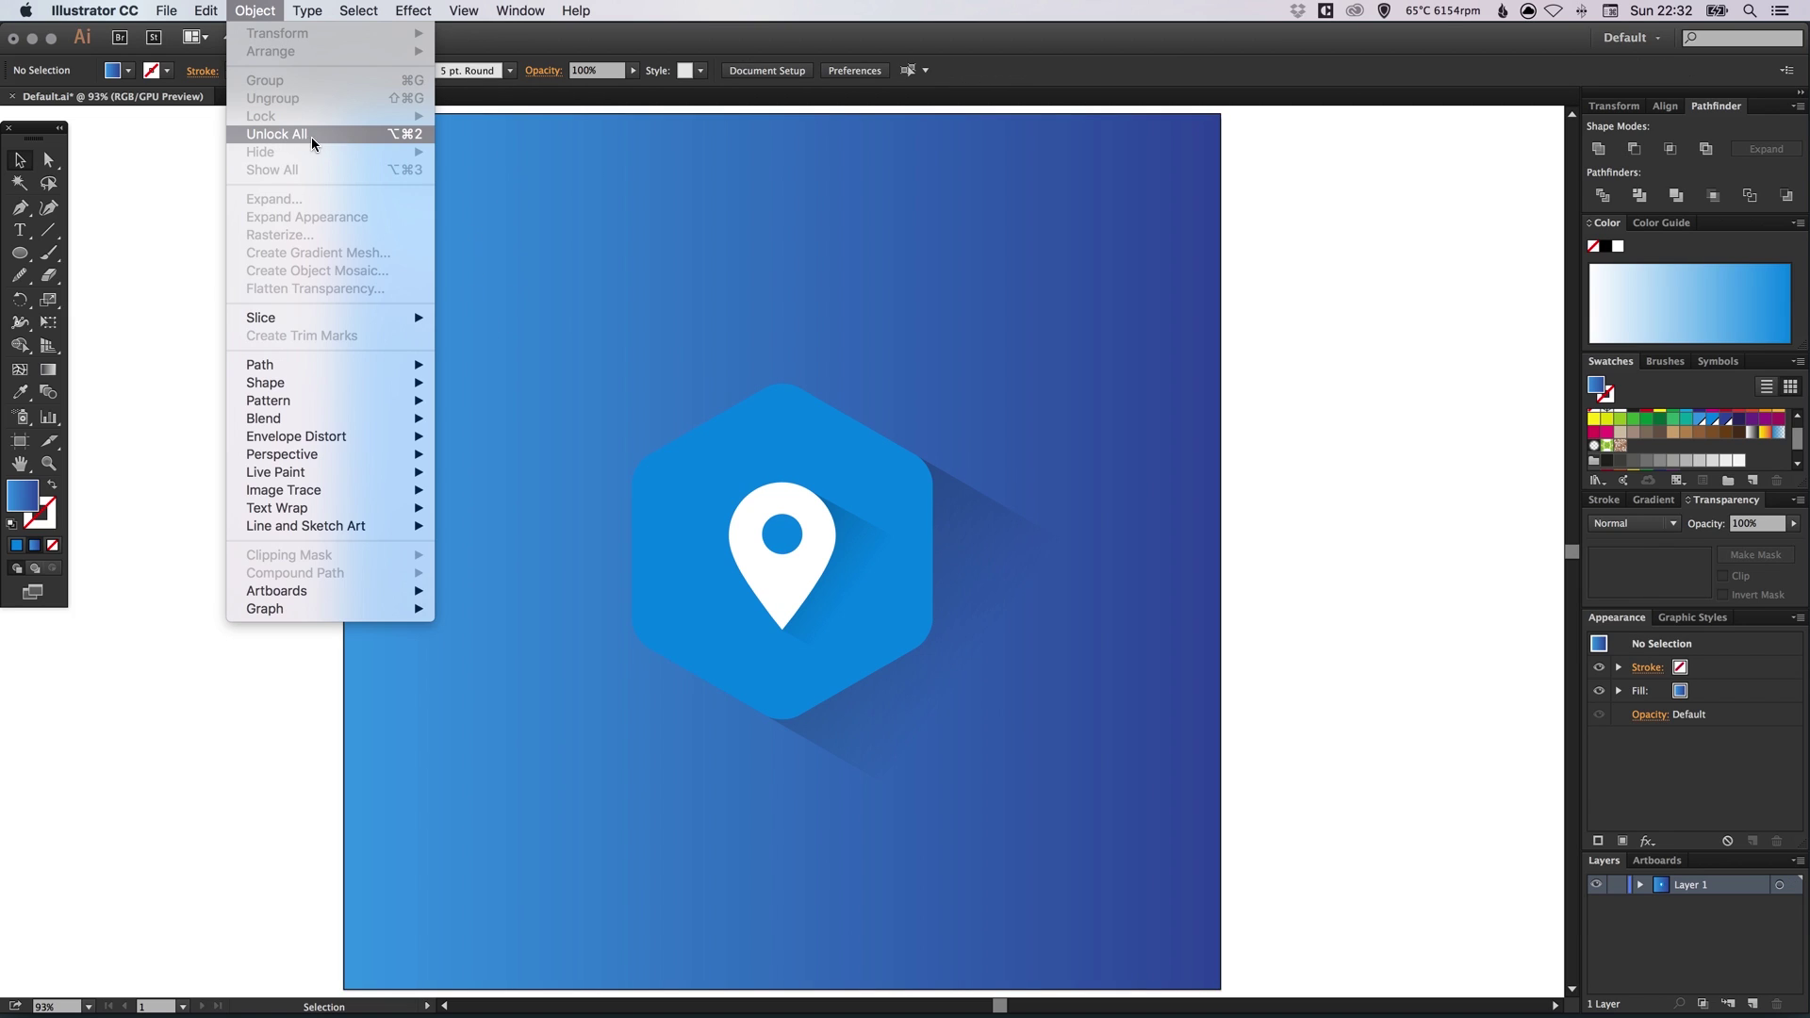
left_click(186, 230)
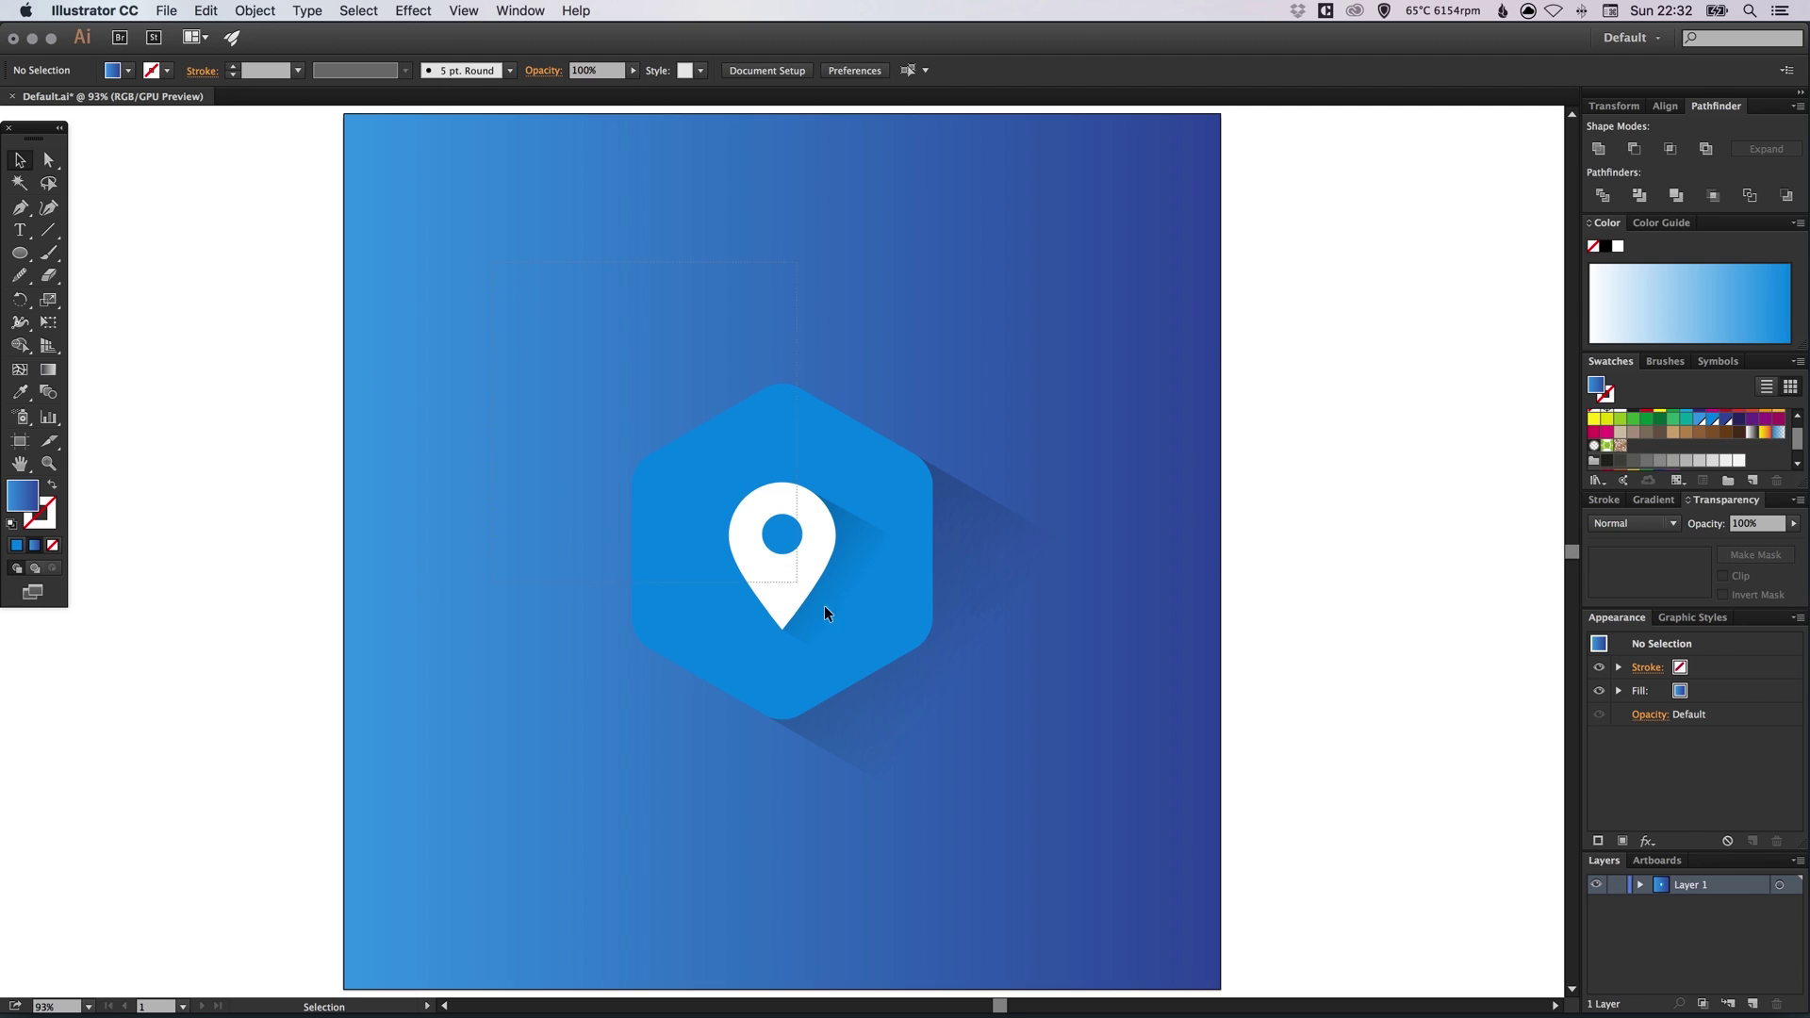
Group the hexagon, pin and shadows, then scale the group up to about 612 × 557 px
key("super+a")
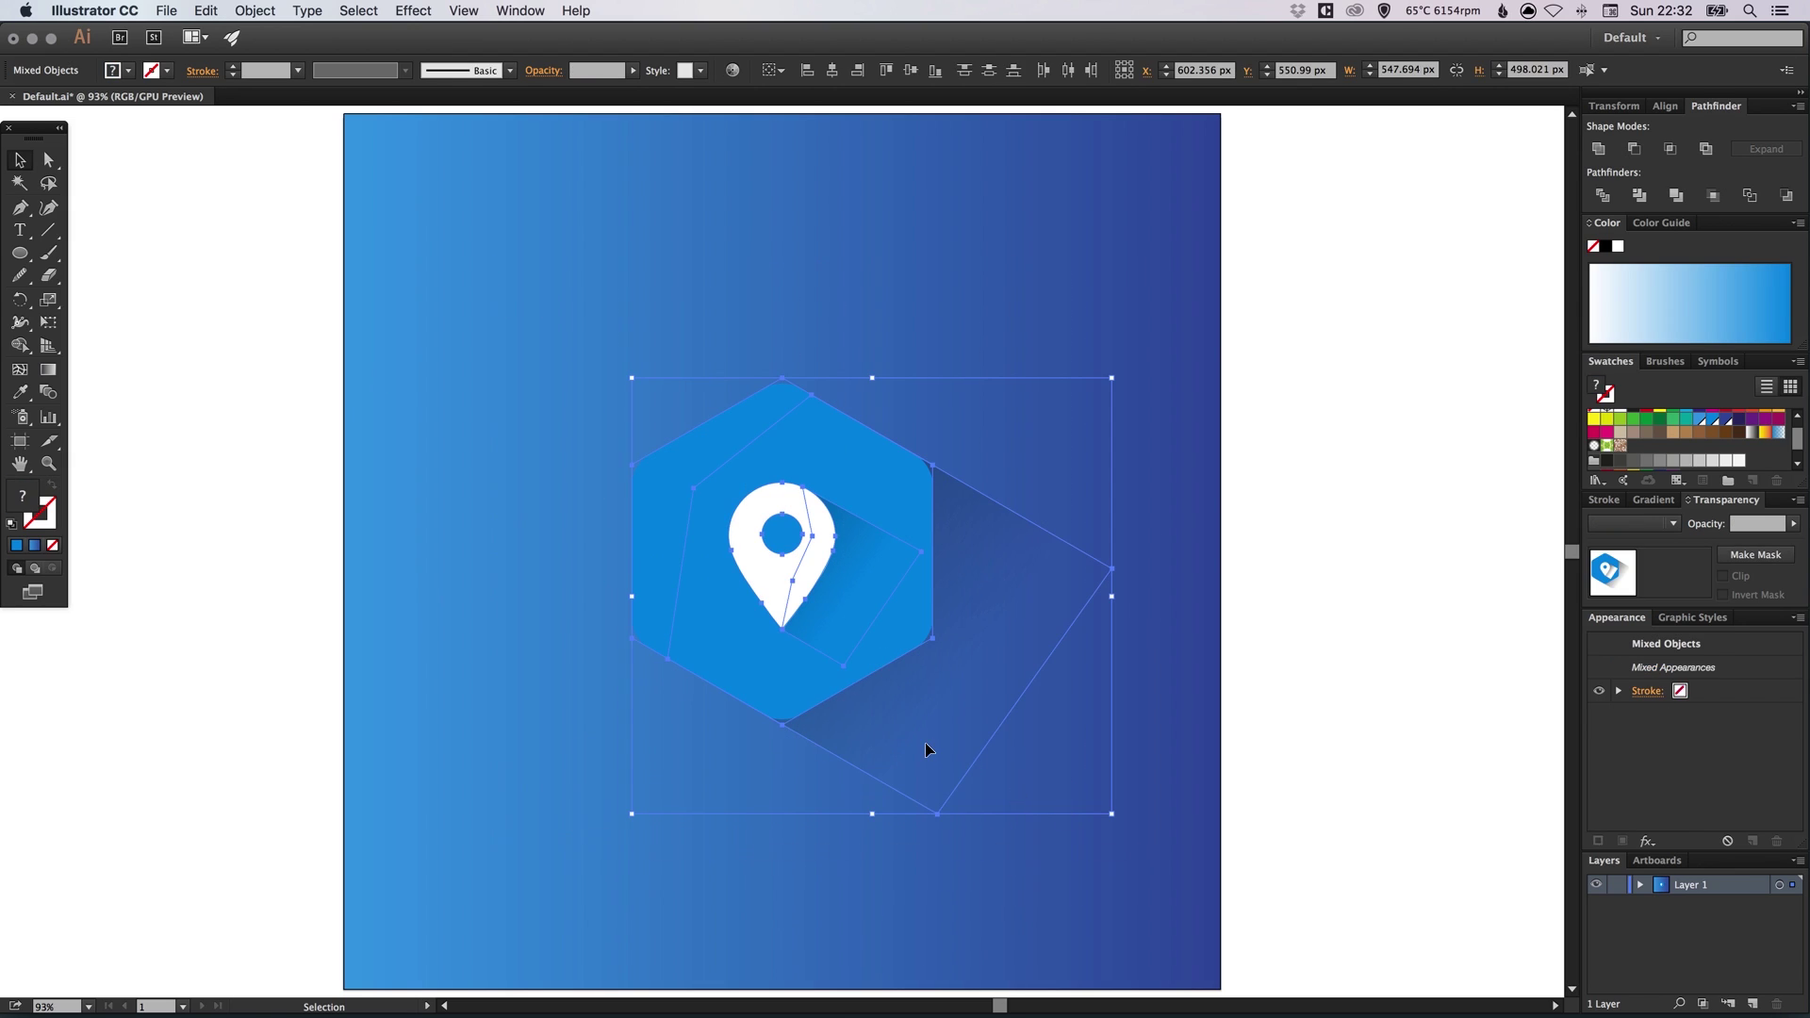
left_click(255, 11)
left_click(278, 84)
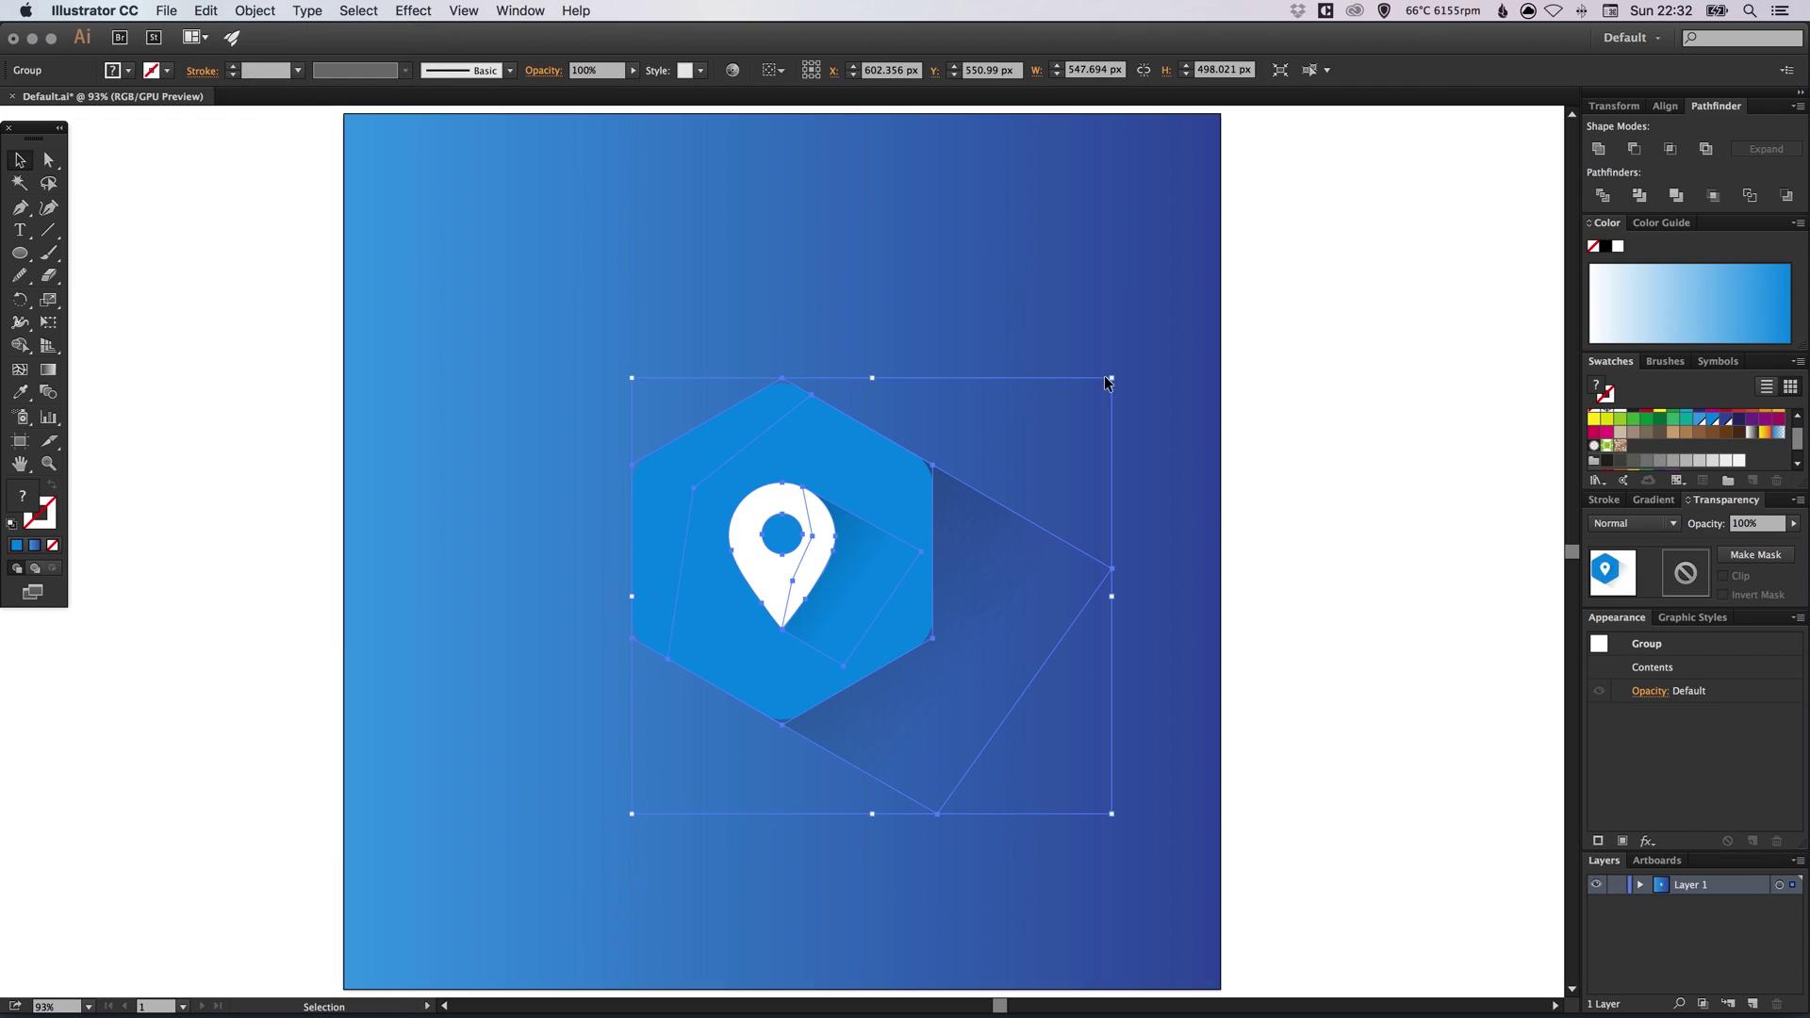
left_click_drag(1112, 378, 1136, 347)
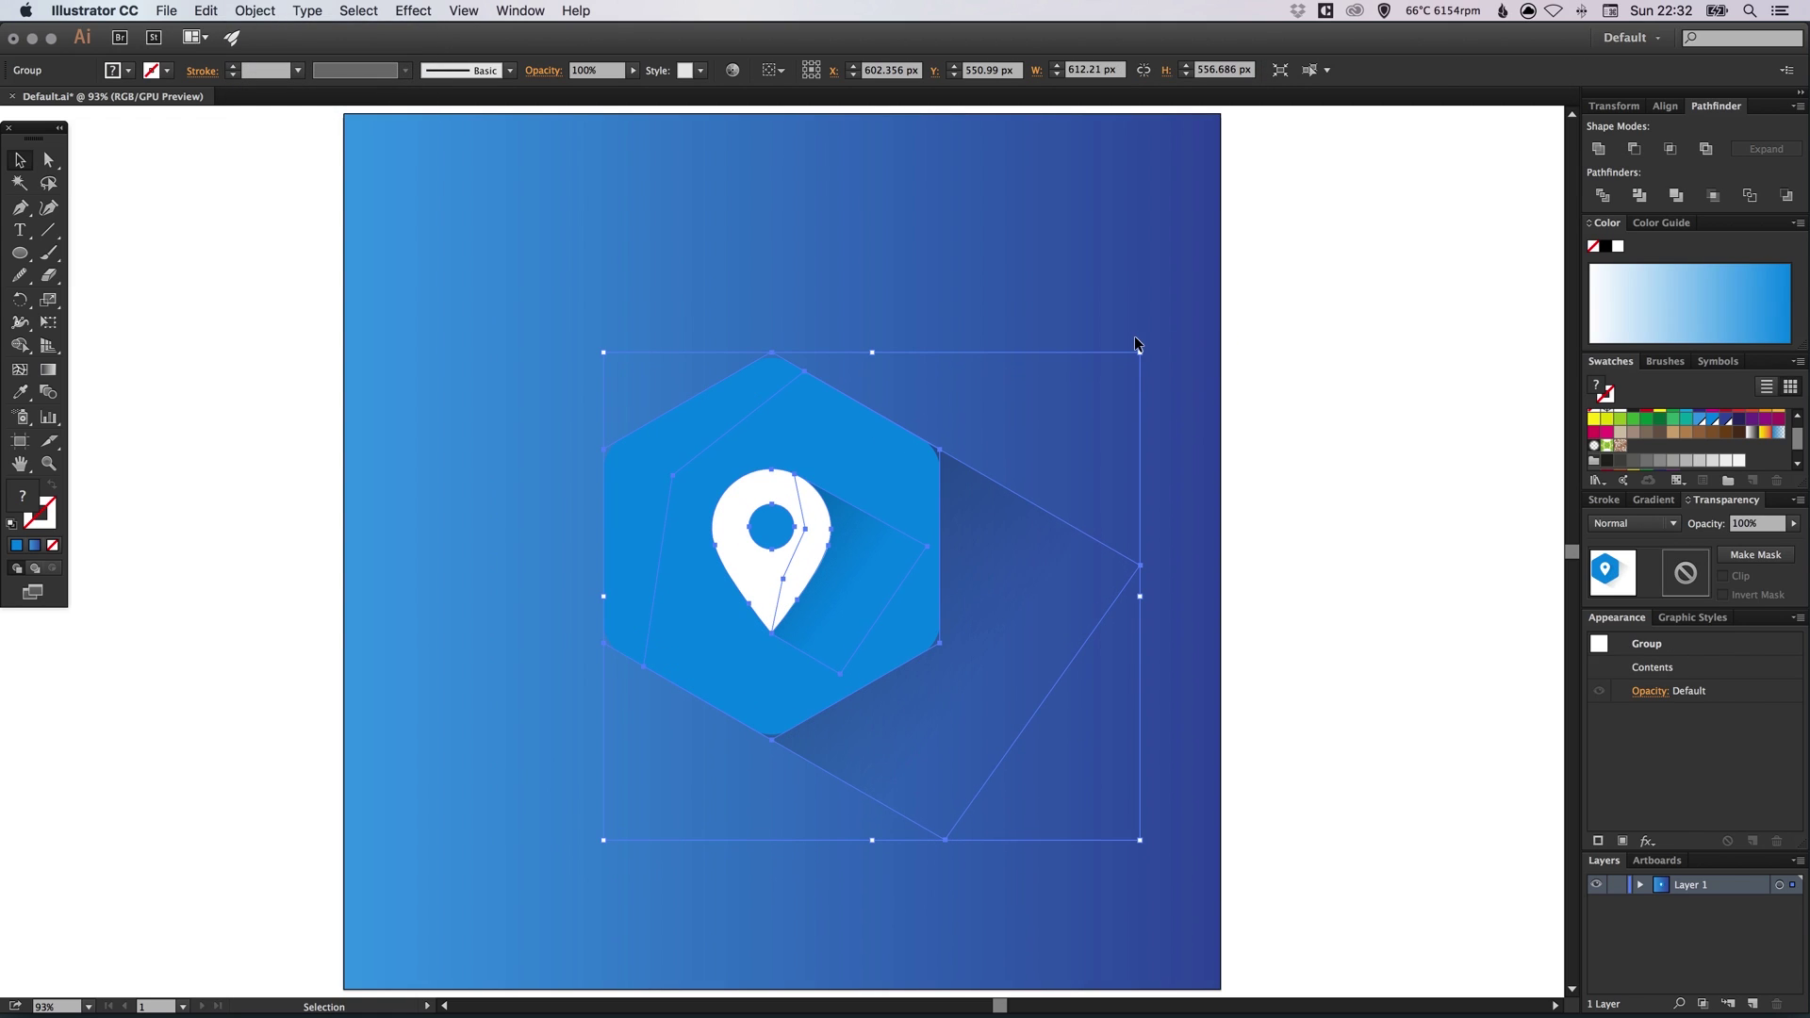
left_click(1405, 409)
left_click(903, 561)
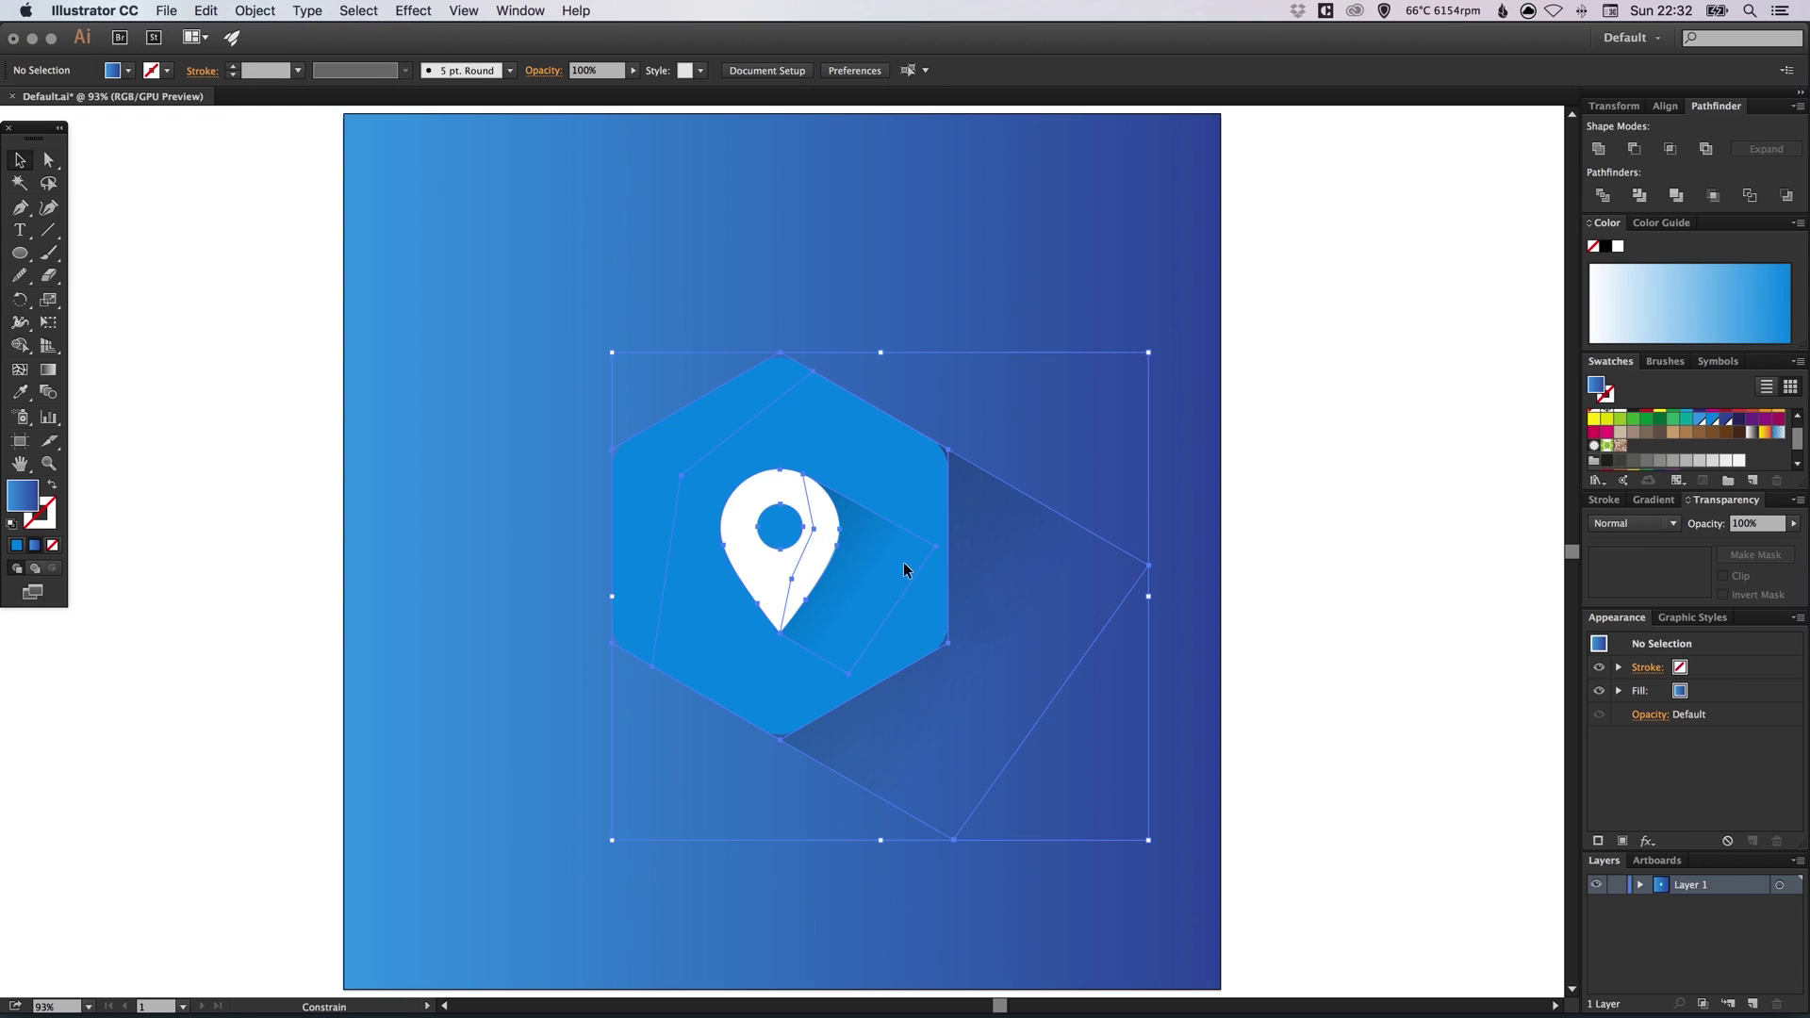
left_click(1221, 443)
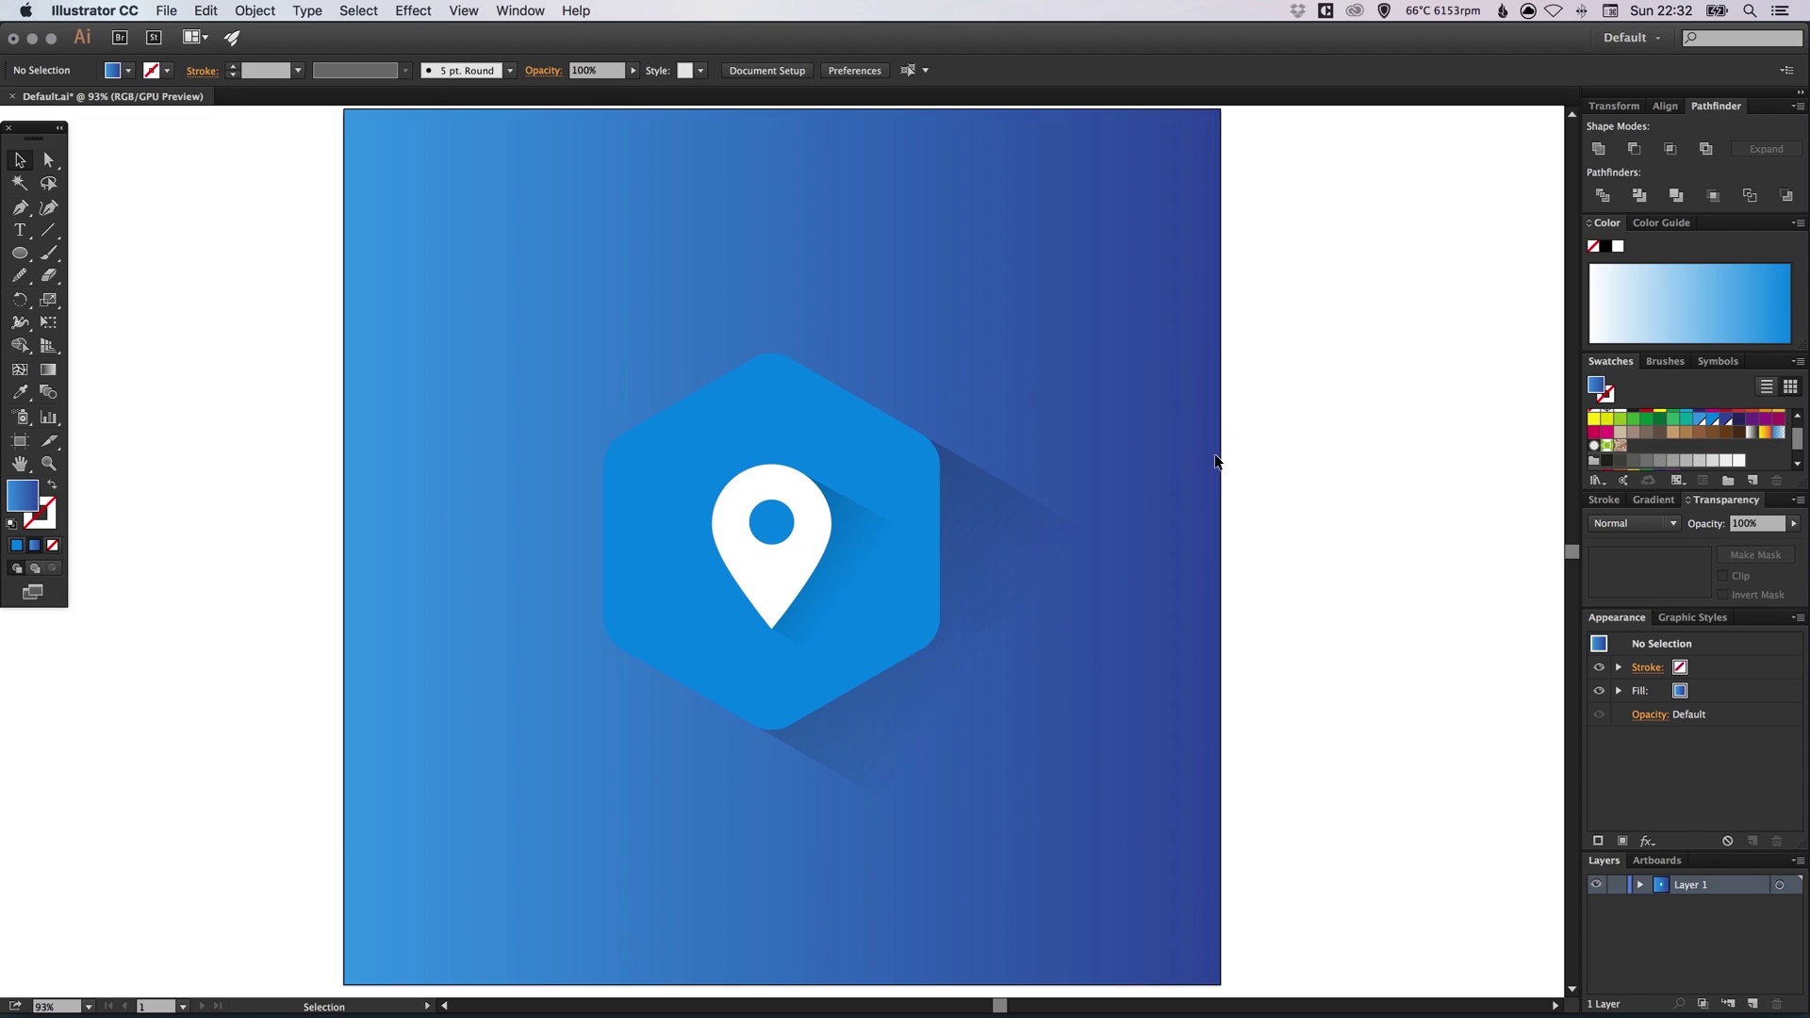